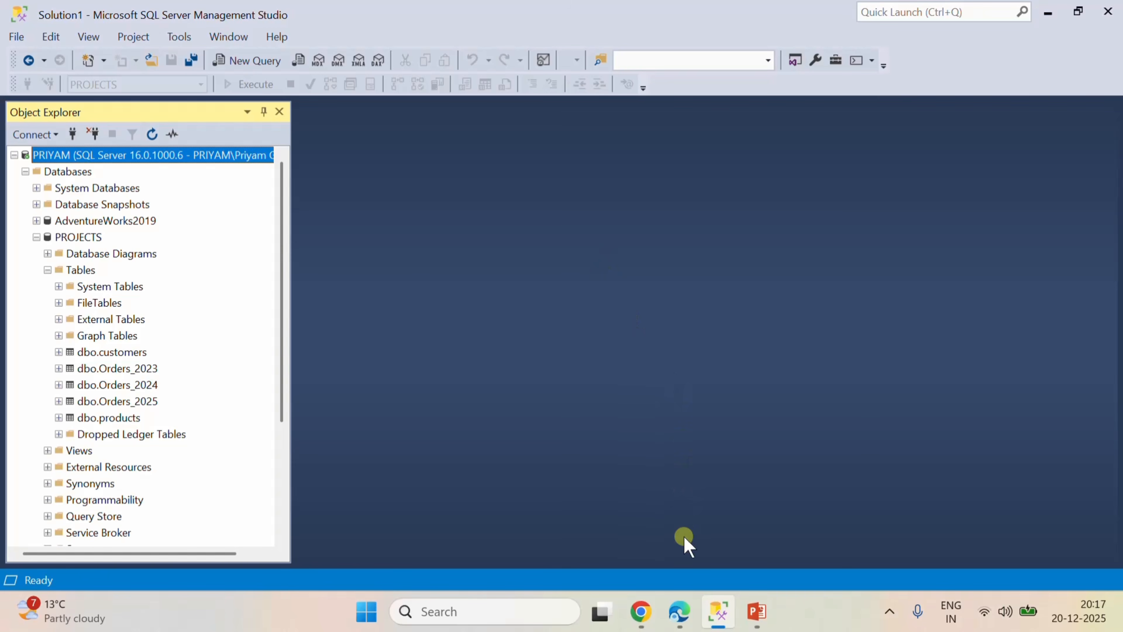
# Switch to Power BI in the browser, create a workspace named Pricing_Analysis and collapse its task flow area.
pyautogui.click(686, 605)
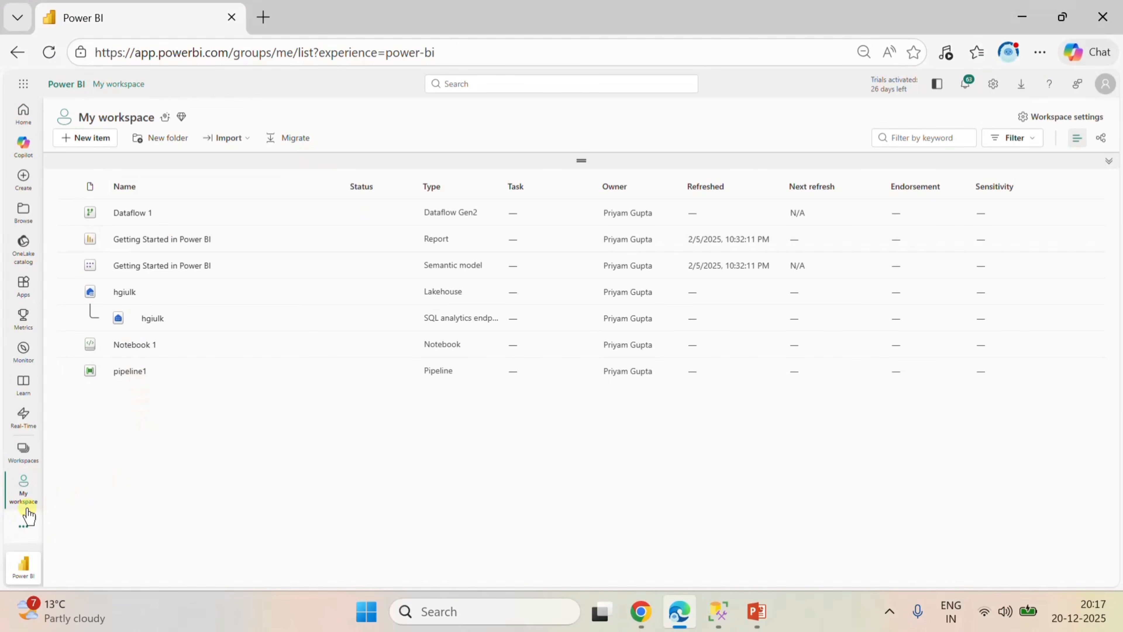
pyautogui.click(24, 495)
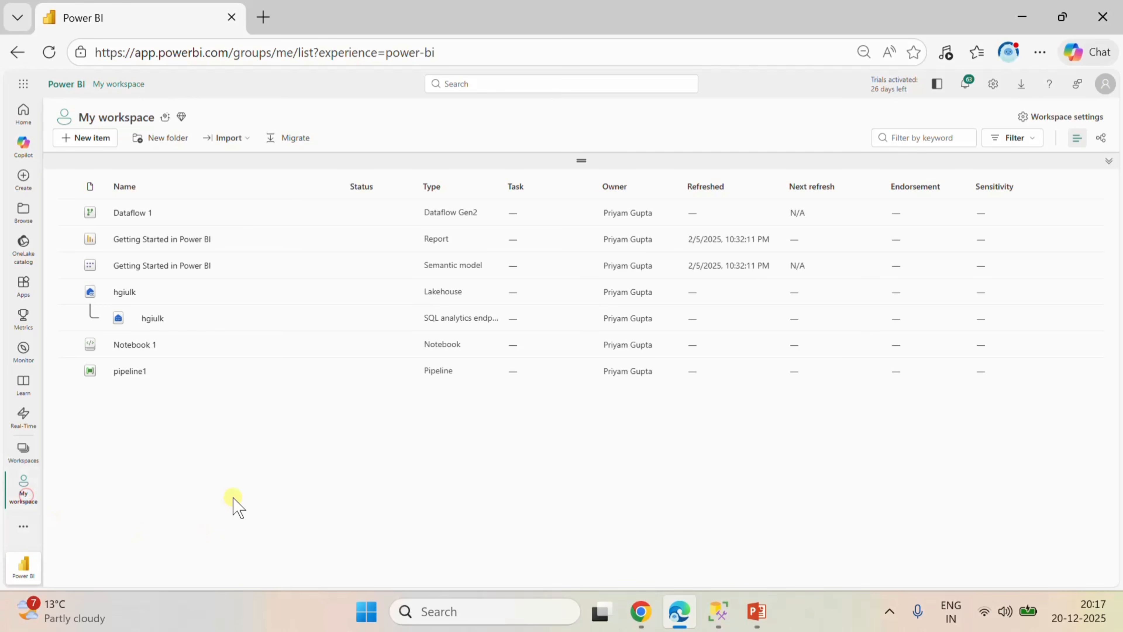
pyautogui.click(23, 450)
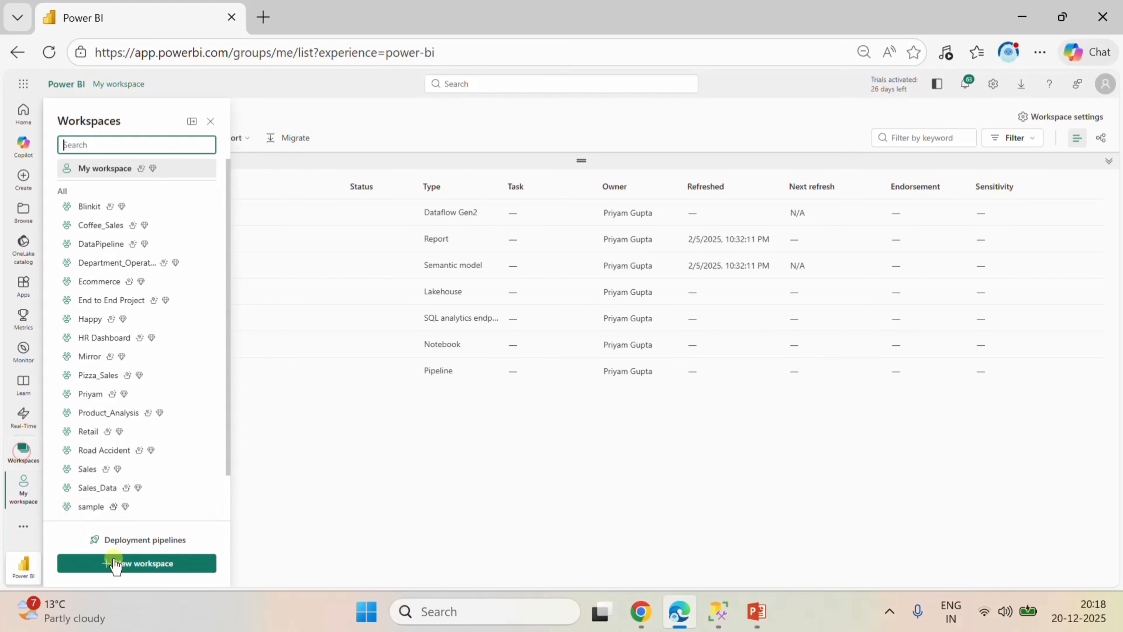
pyautogui.click(116, 565)
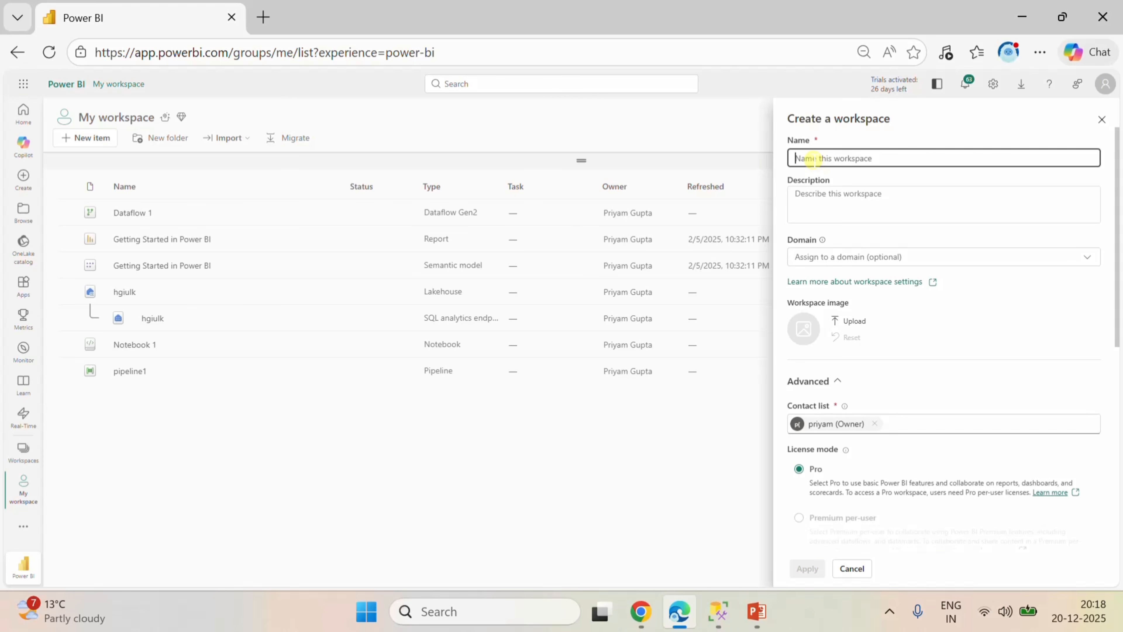
pyautogui.write('Pr')
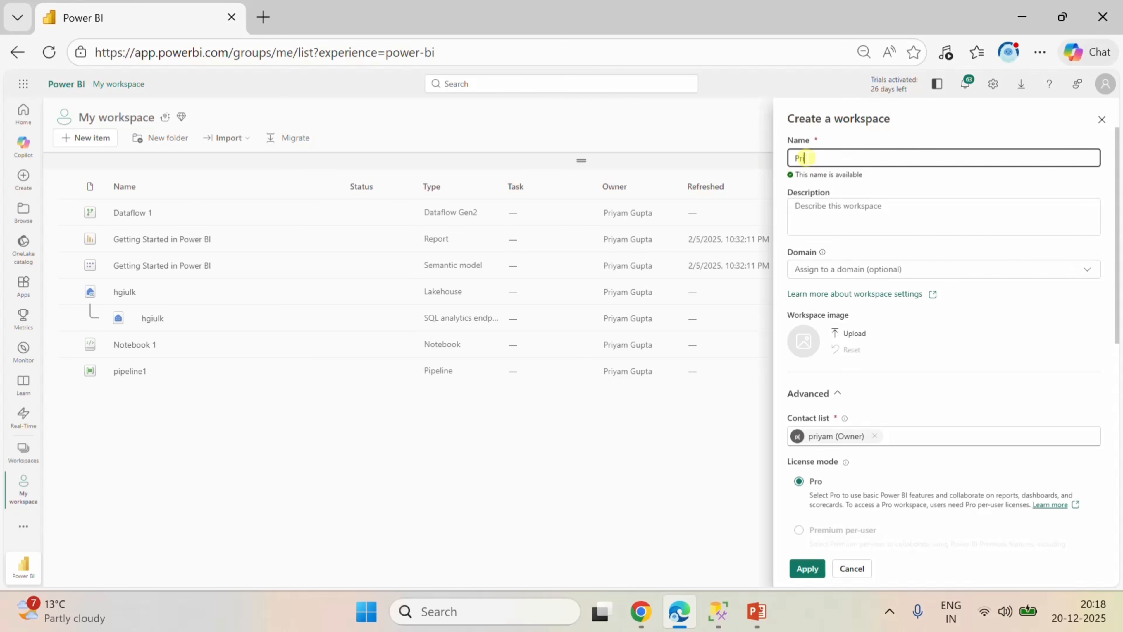
pyautogui.write('icing')
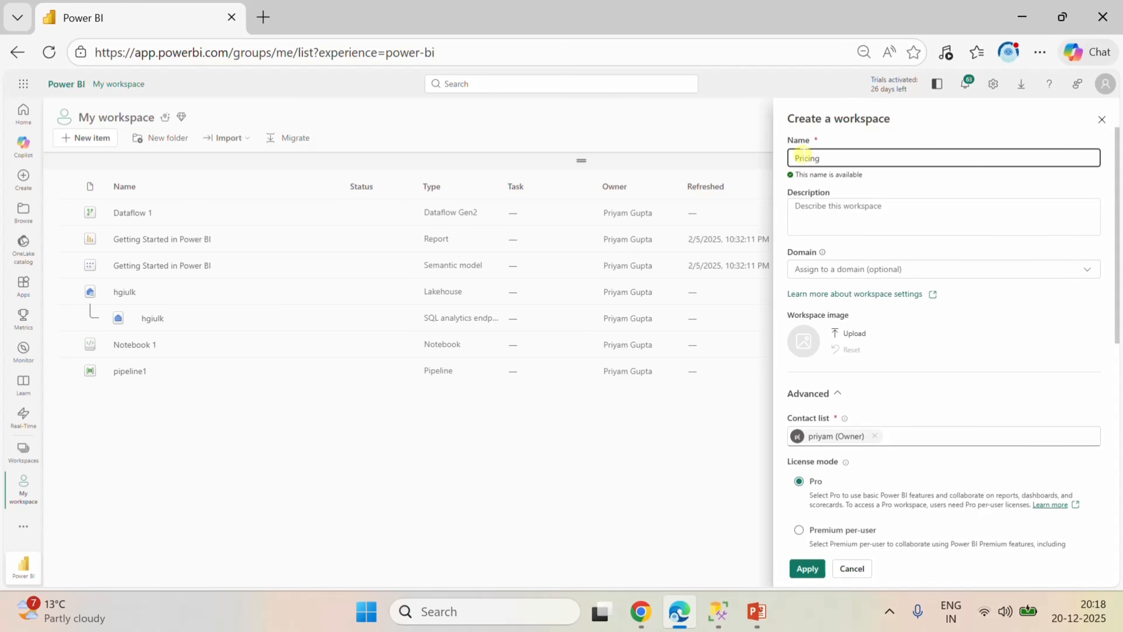
pyautogui.write('_Analysis')
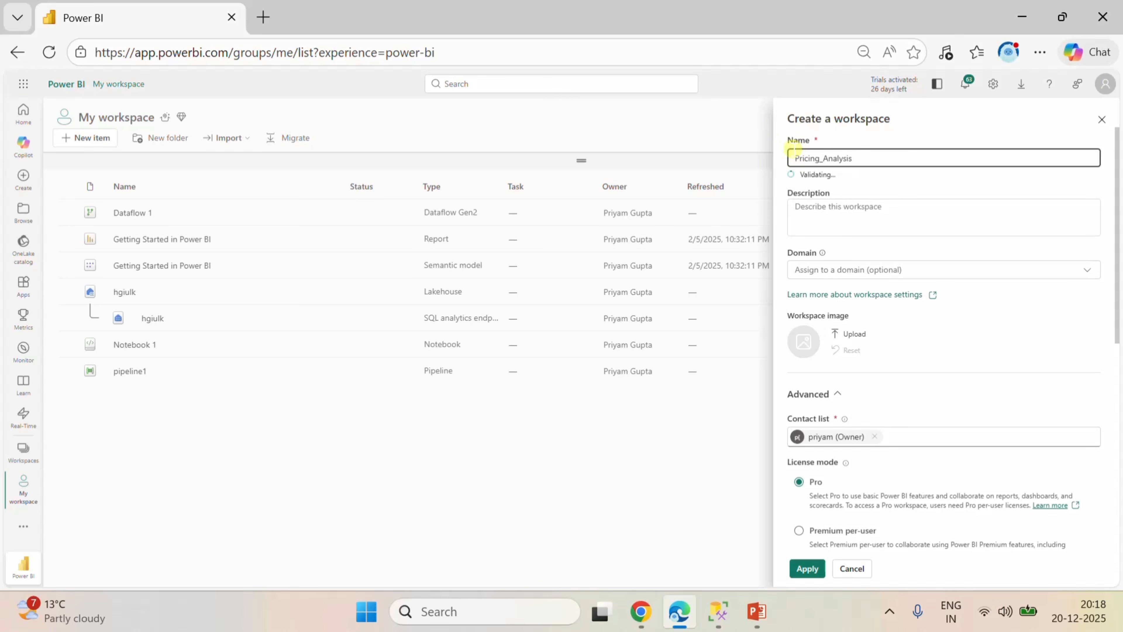
pyautogui.click(818, 570)
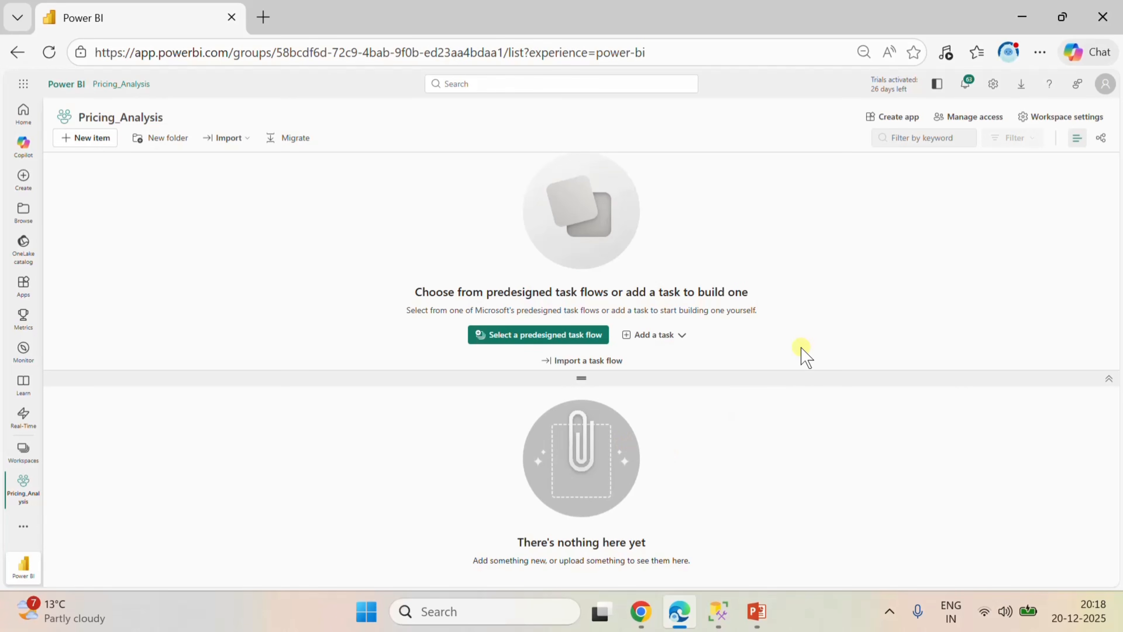
pyautogui.click(1109, 380)
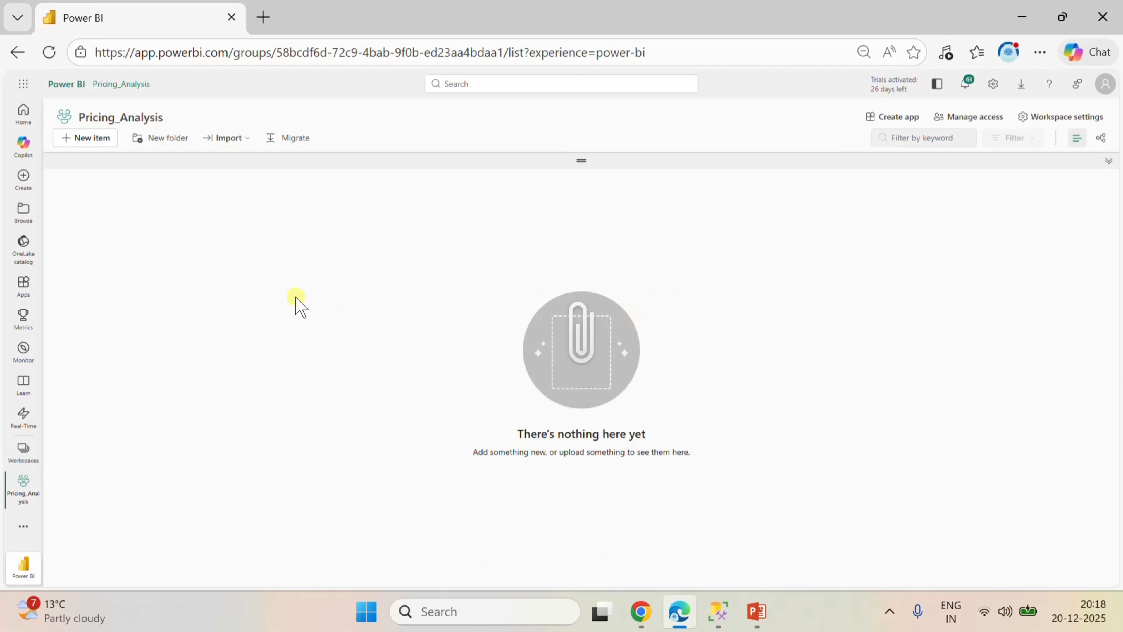
# Start a new Lakehouse item in the Pricing_Analysis workspace, filtering the item types by "lake".
pyautogui.click(91, 143)
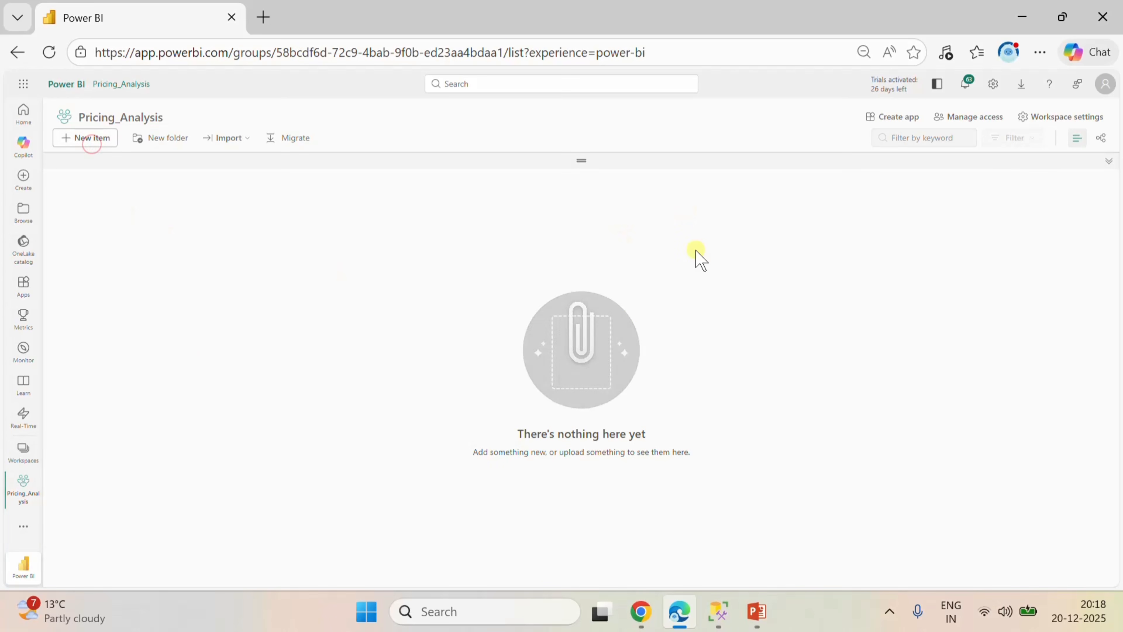
pyautogui.rightClick(1045, 142)
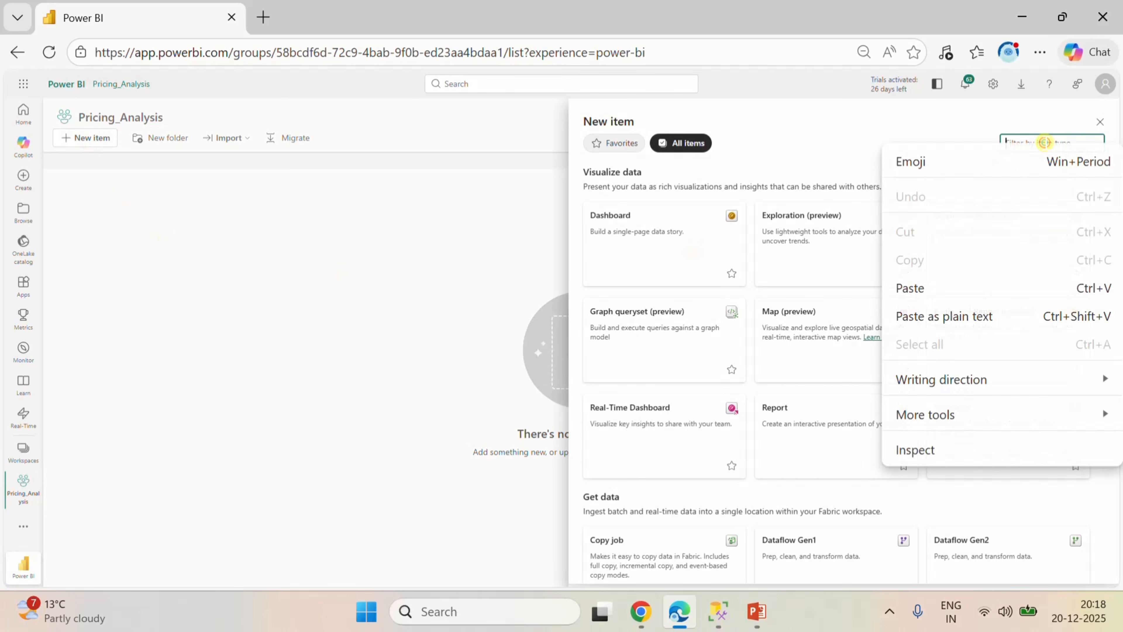
pyautogui.press('l')
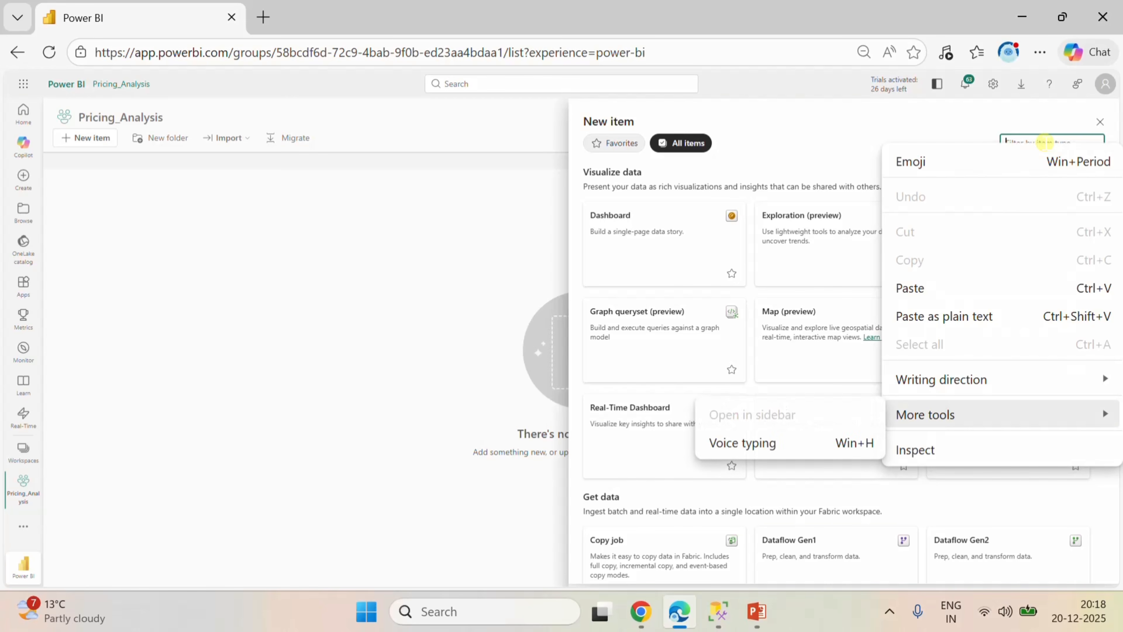
pyautogui.click(985, 117)
pyautogui.click(1030, 148)
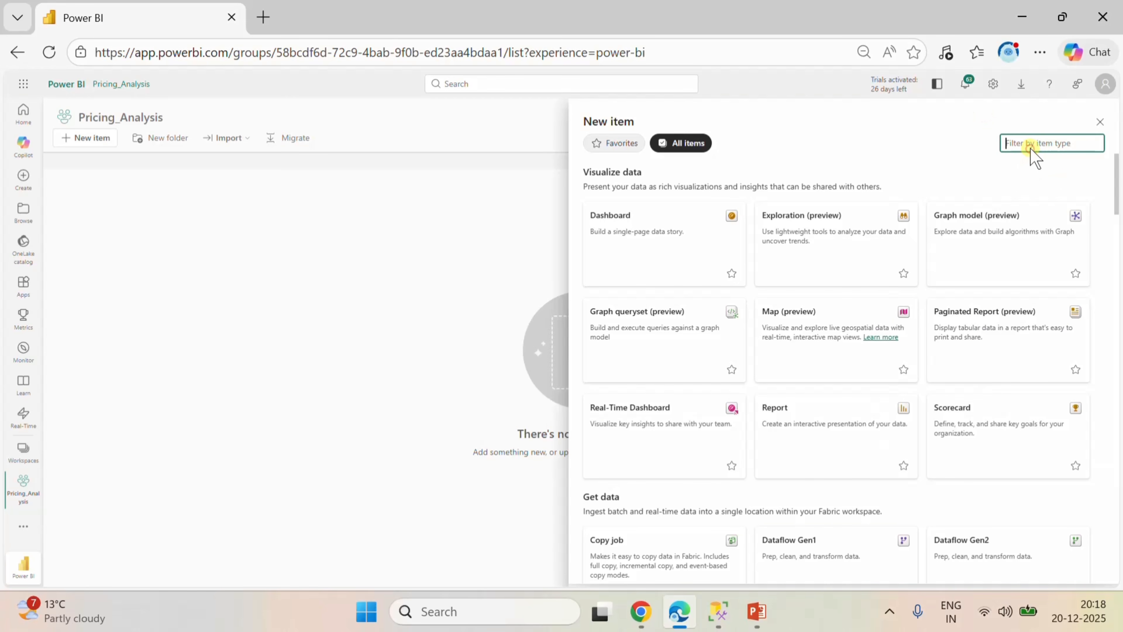
pyautogui.write('lake')
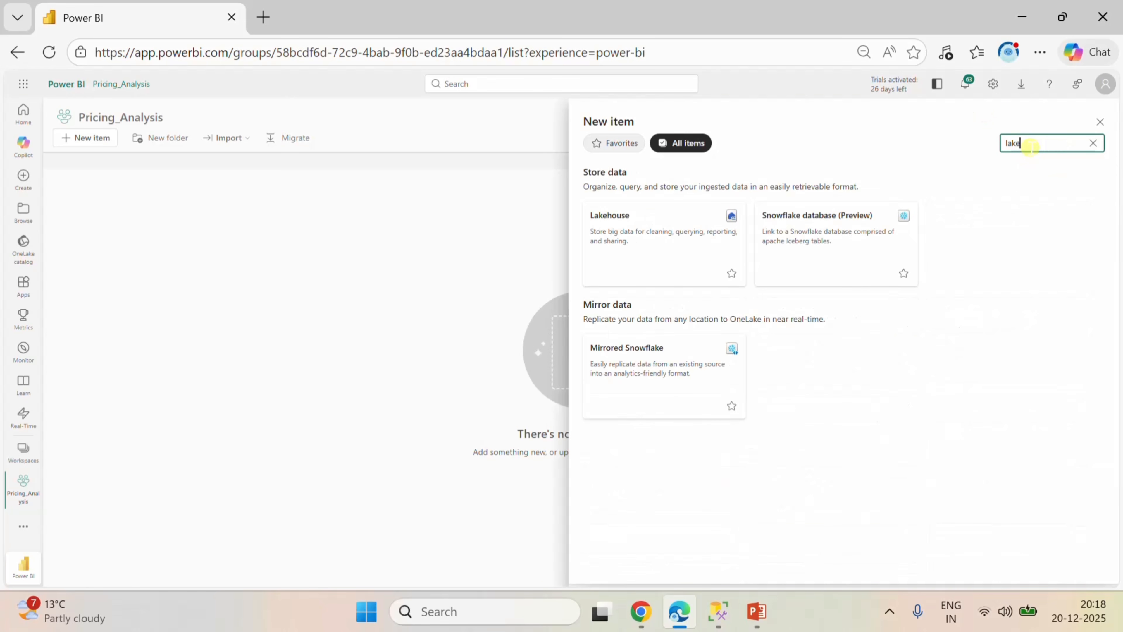
pyautogui.click(671, 245)
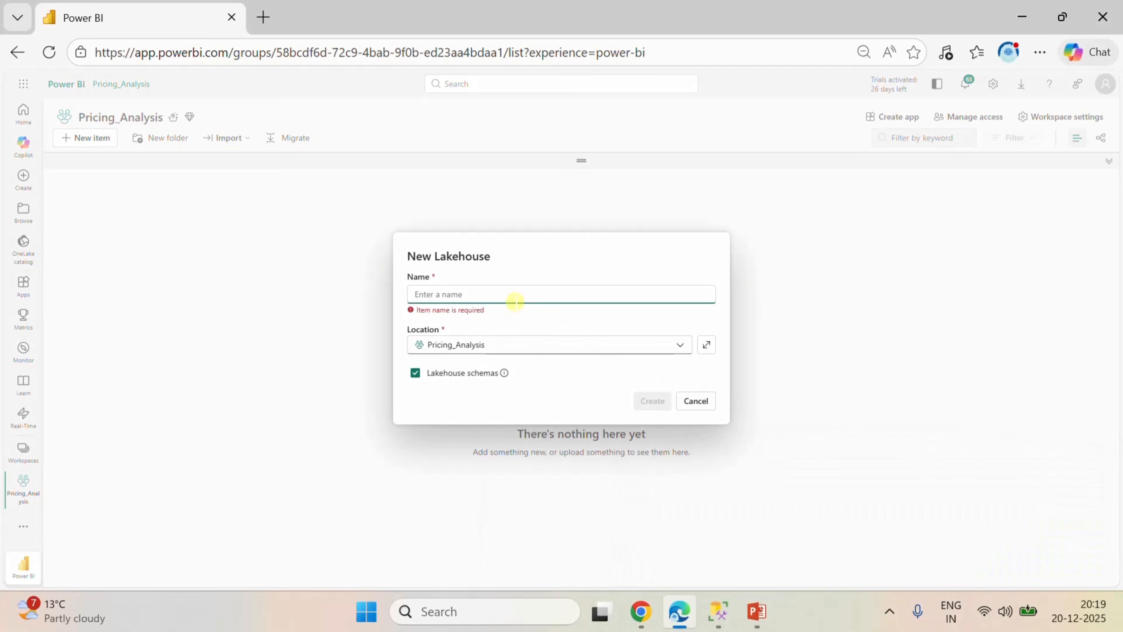
# Name the new lakehouse Pricing_Analysis and create it in the Pricing_Analysis workspace with lakehouse schemas enabled.
pyautogui.rightClick(495, 292)
pyautogui.click(466, 292)
pyautogui.write('Pricing Analysis')
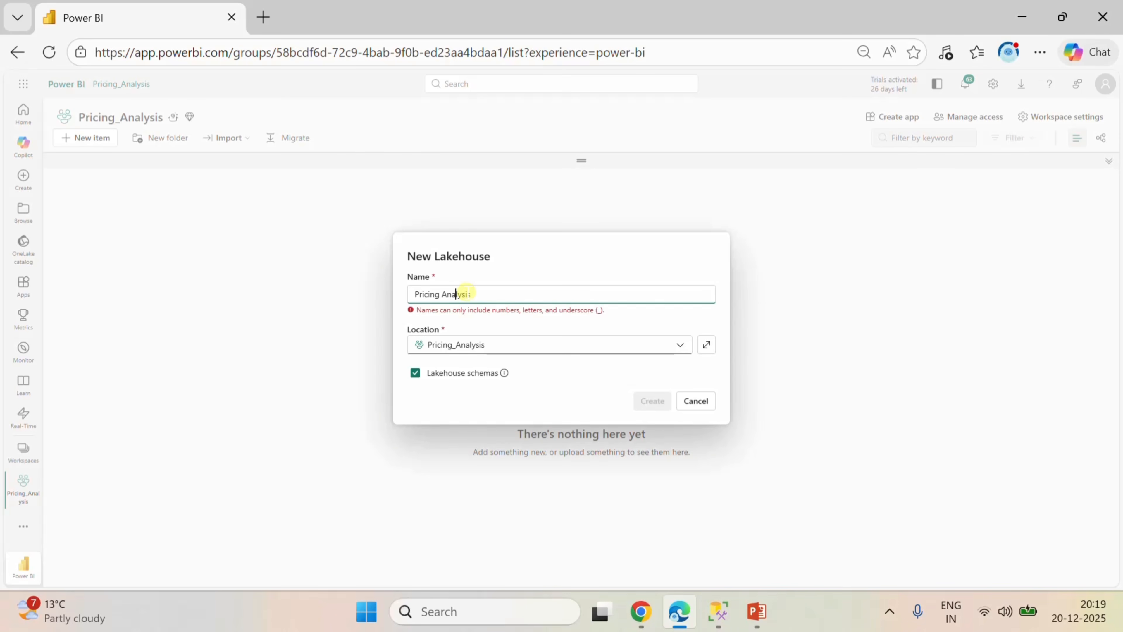
pyautogui.press('BackSpace')
pyautogui.write('_')
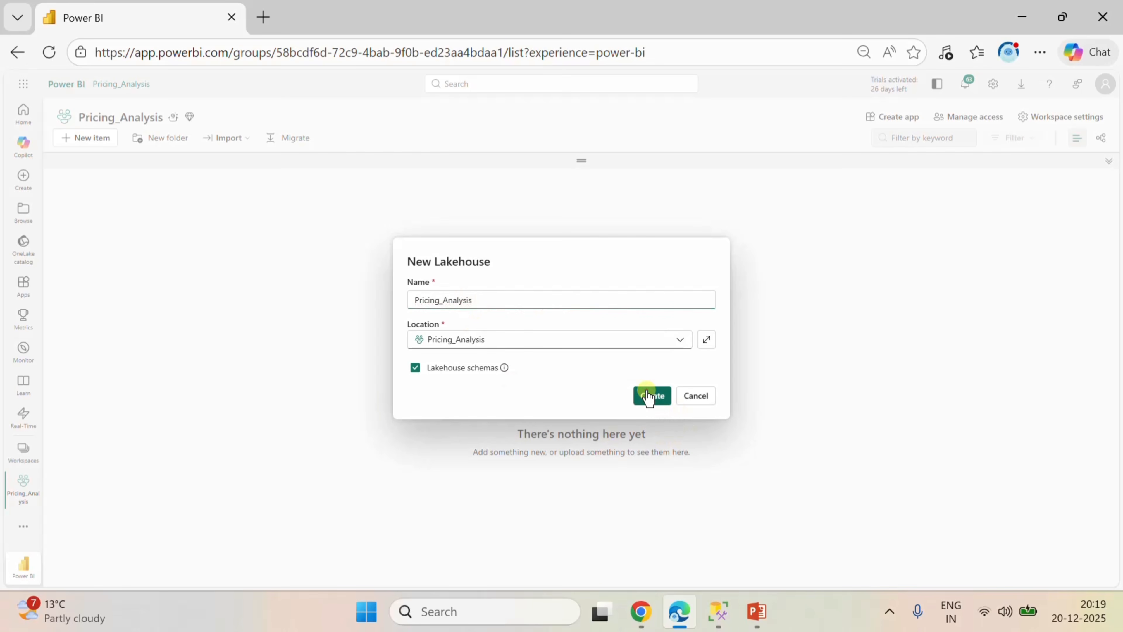
pyautogui.click(648, 396)
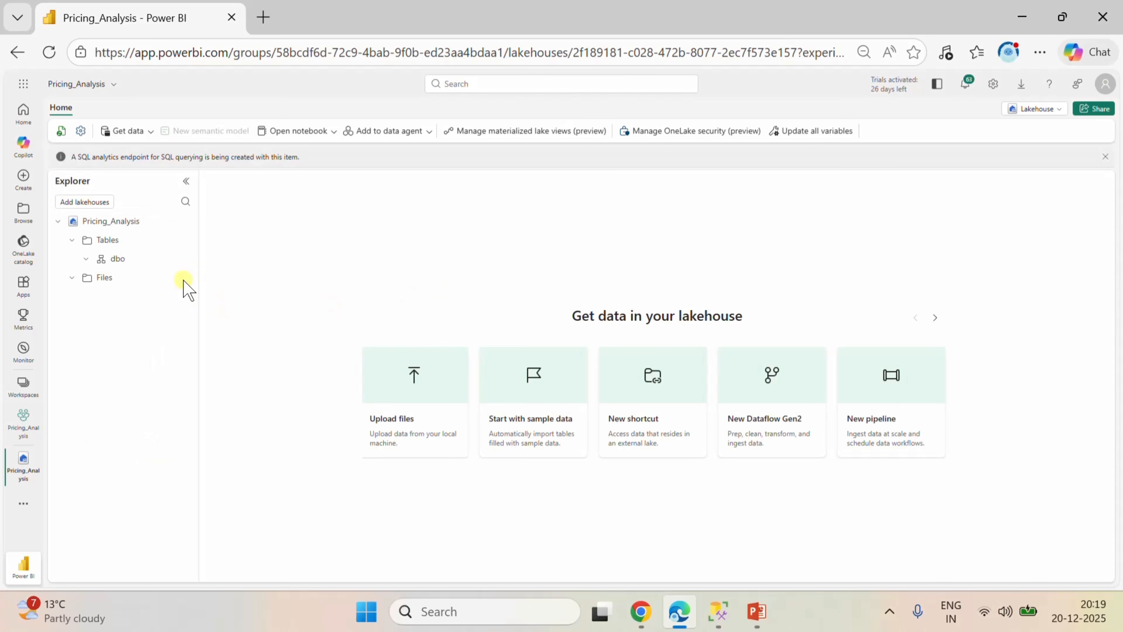
# Return to the Pricing_Analysis workspace and start a new Dataflow Gen2 item, filtering the item types by "dat".
pyautogui.click(18, 414)
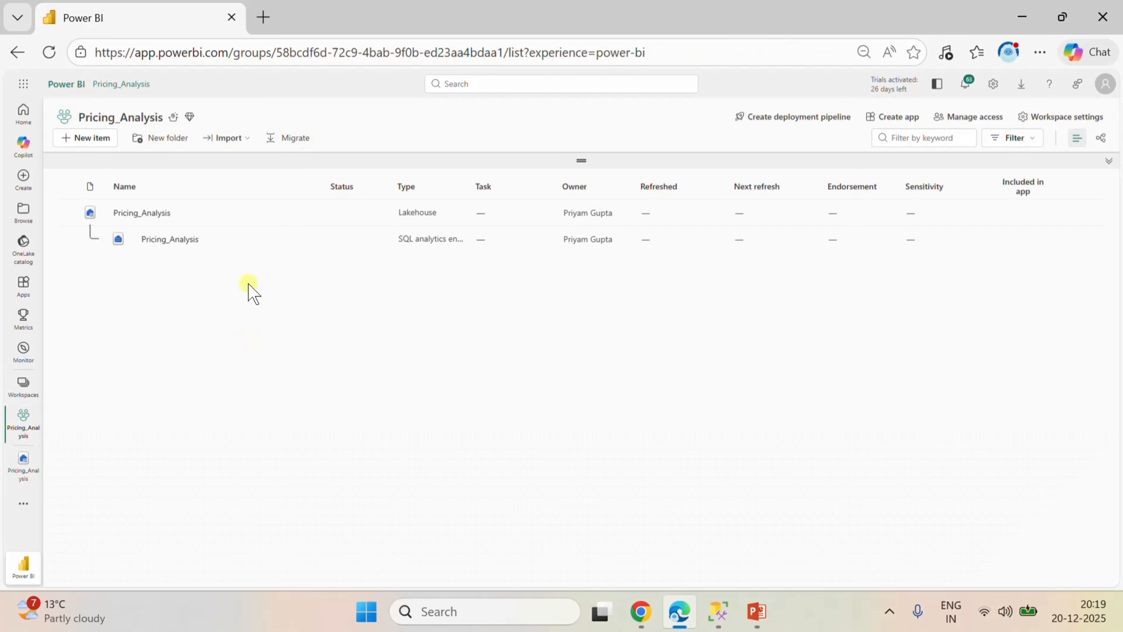
pyautogui.click(90, 136)
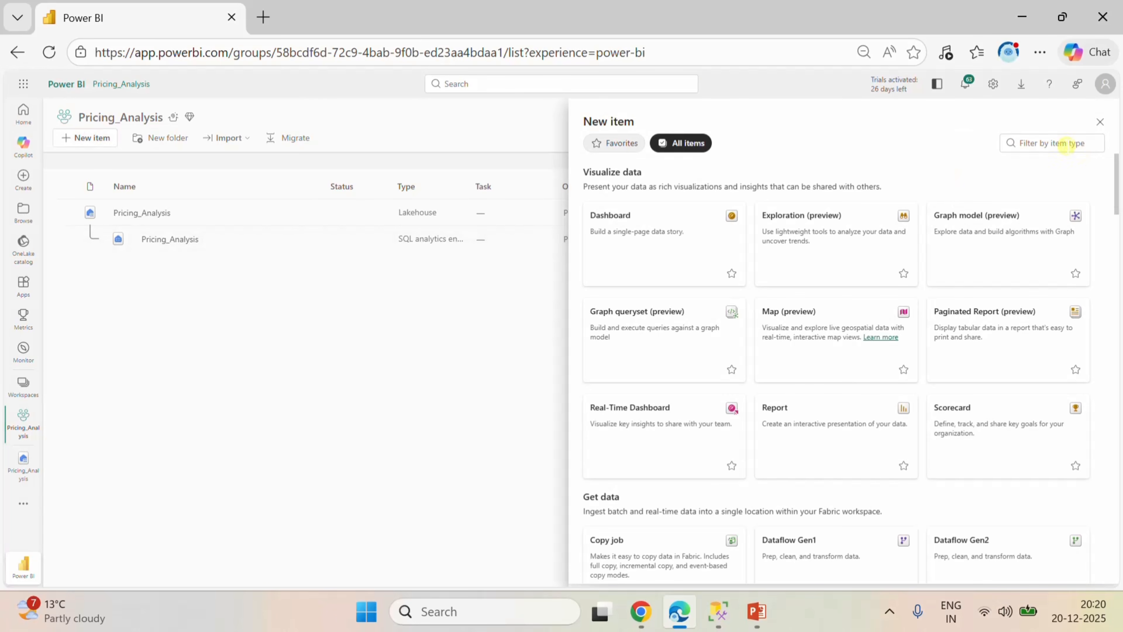
pyautogui.click(1061, 143)
pyautogui.write('data')
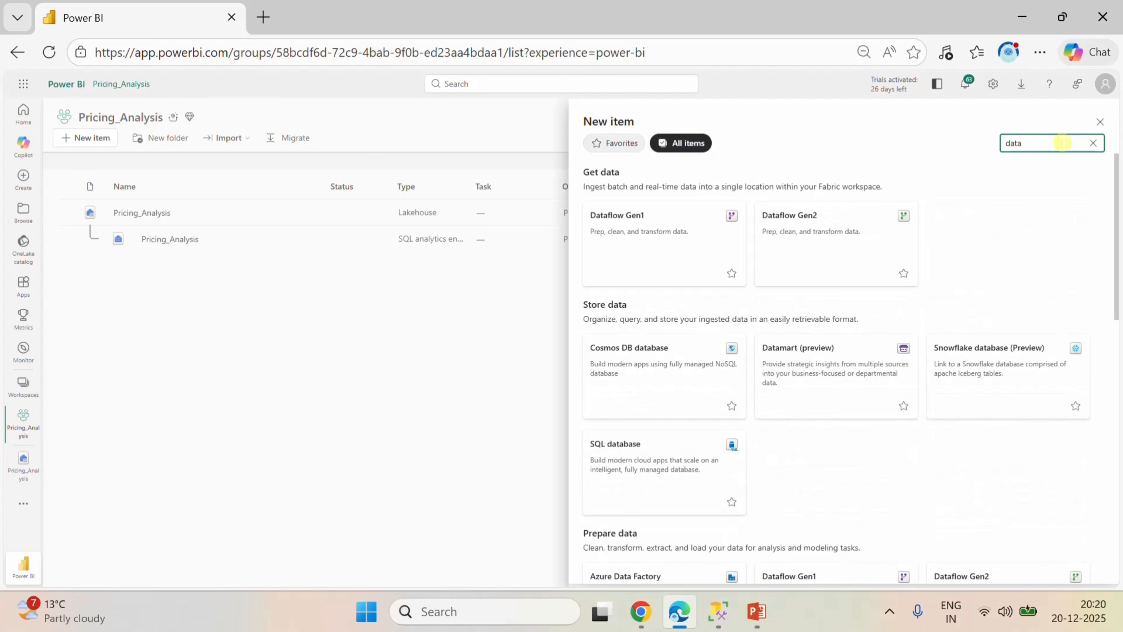
pyautogui.click(860, 243)
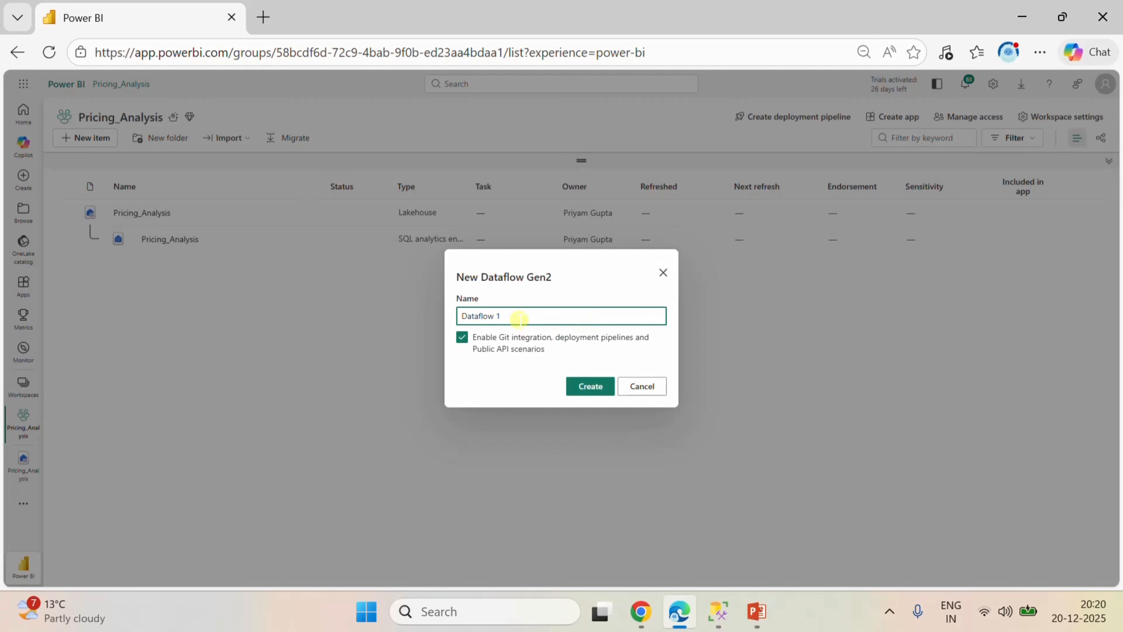
# Create the dataflow under the name Pricing_Analysis with Git integration, deployment pipelines and Public API scenarios disabled.
pyautogui.rightClick(513, 315)
pyautogui.click(462, 338)
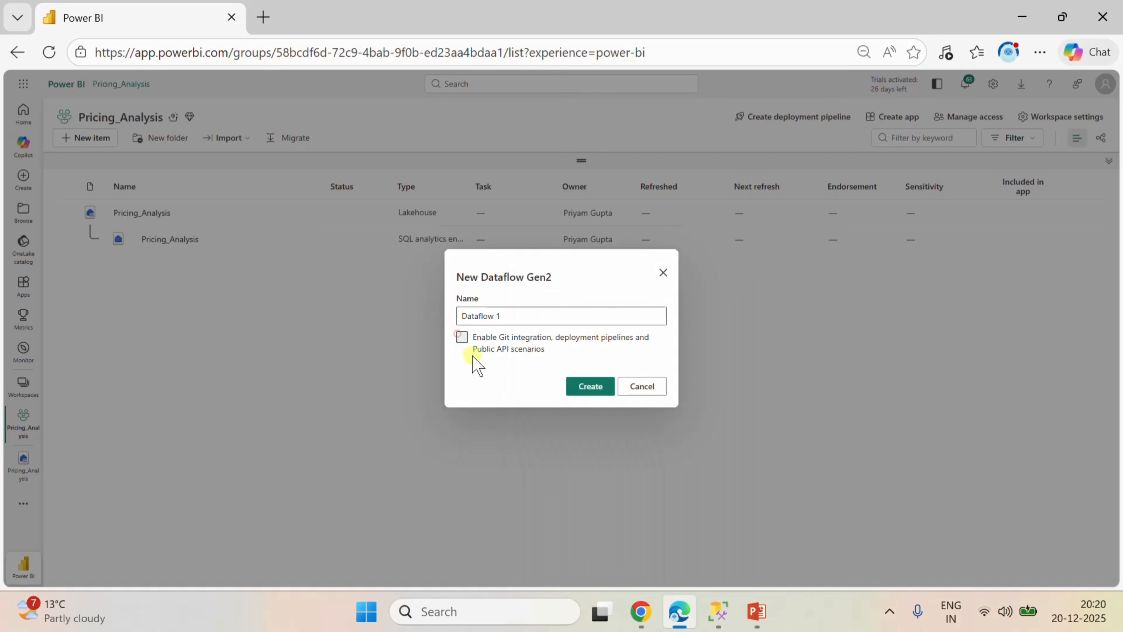
pyautogui.moveTo(513, 315); pyautogui.dragTo(438, 314)
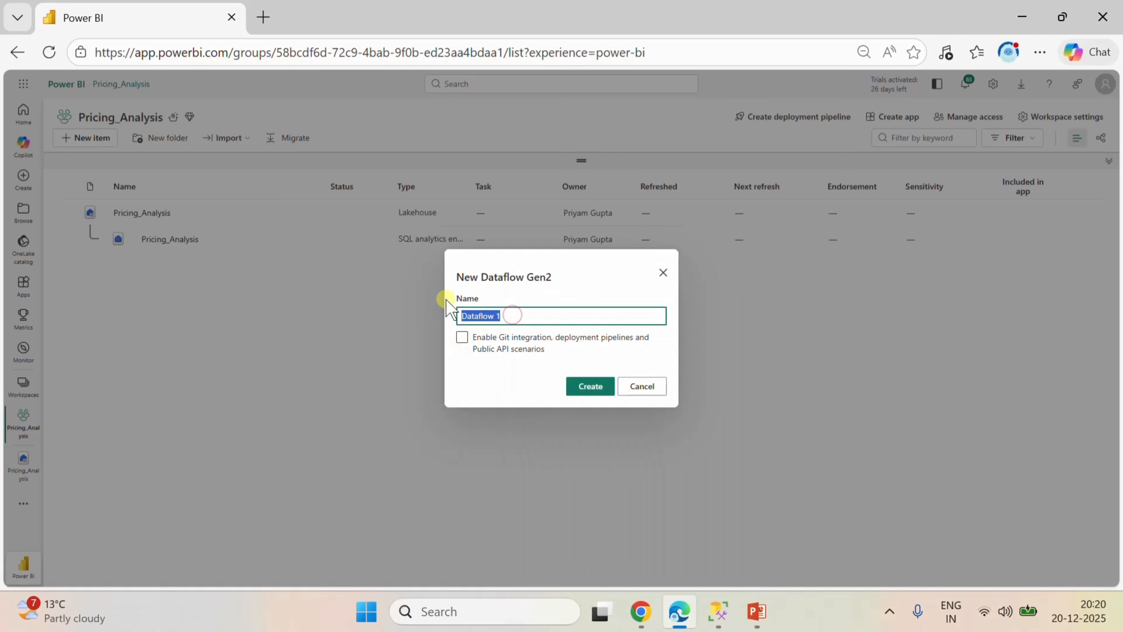
pyautogui.press('BackSpace')
pyautogui.write('Pricing_Analysis')
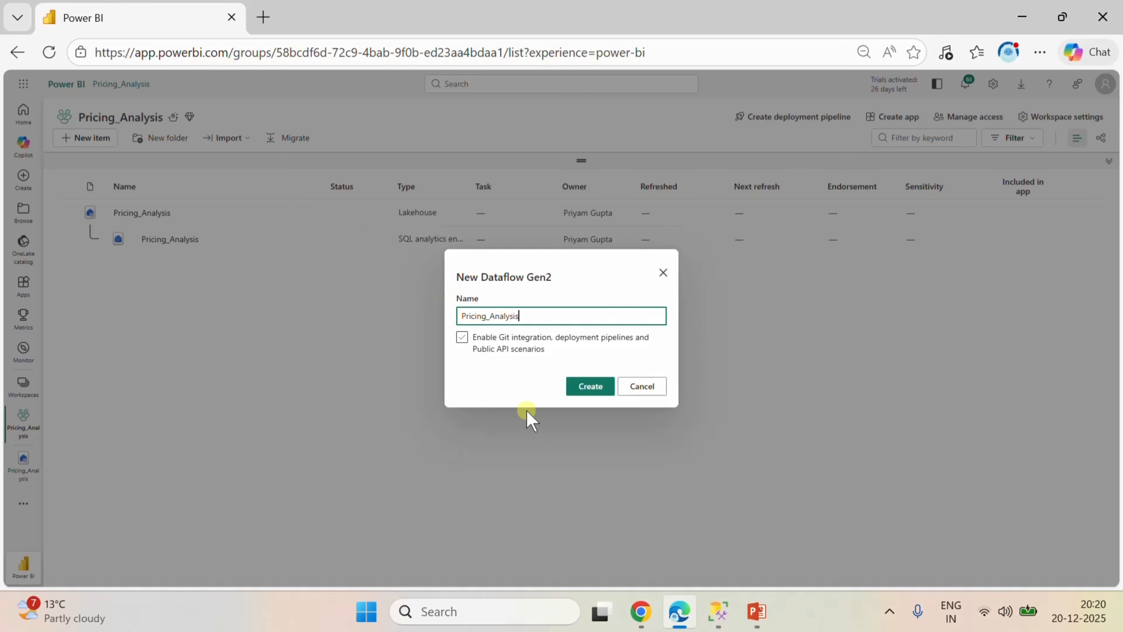
pyautogui.click(591, 384)
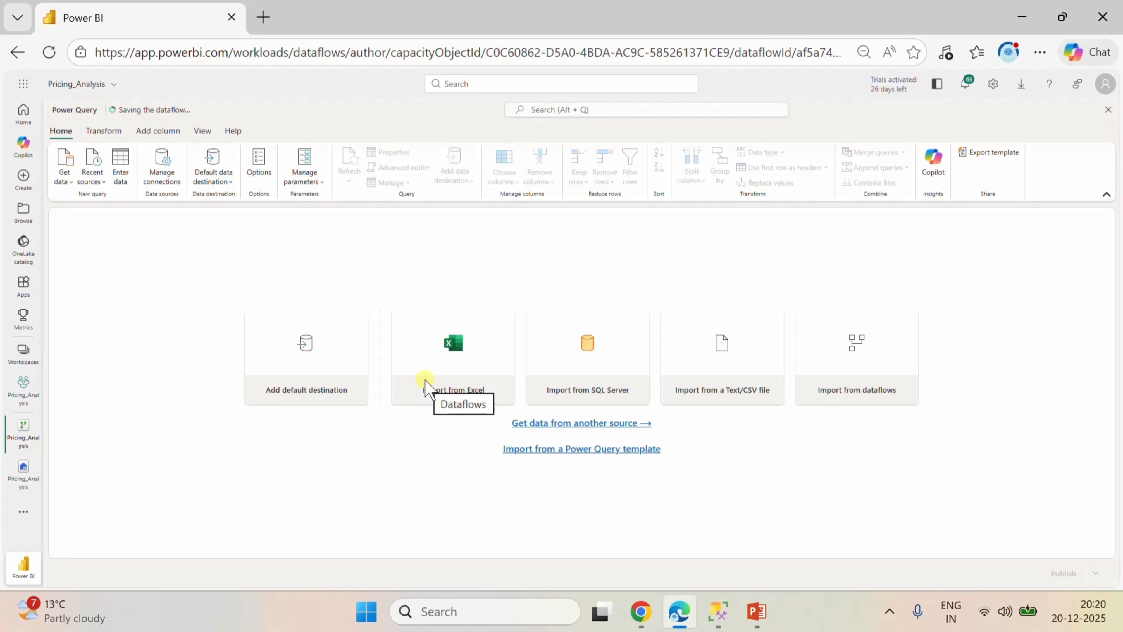
# Add a SQL Server database source to the dataflow, entering the local server name and PROJECT as the database.
pyautogui.click(68, 183)
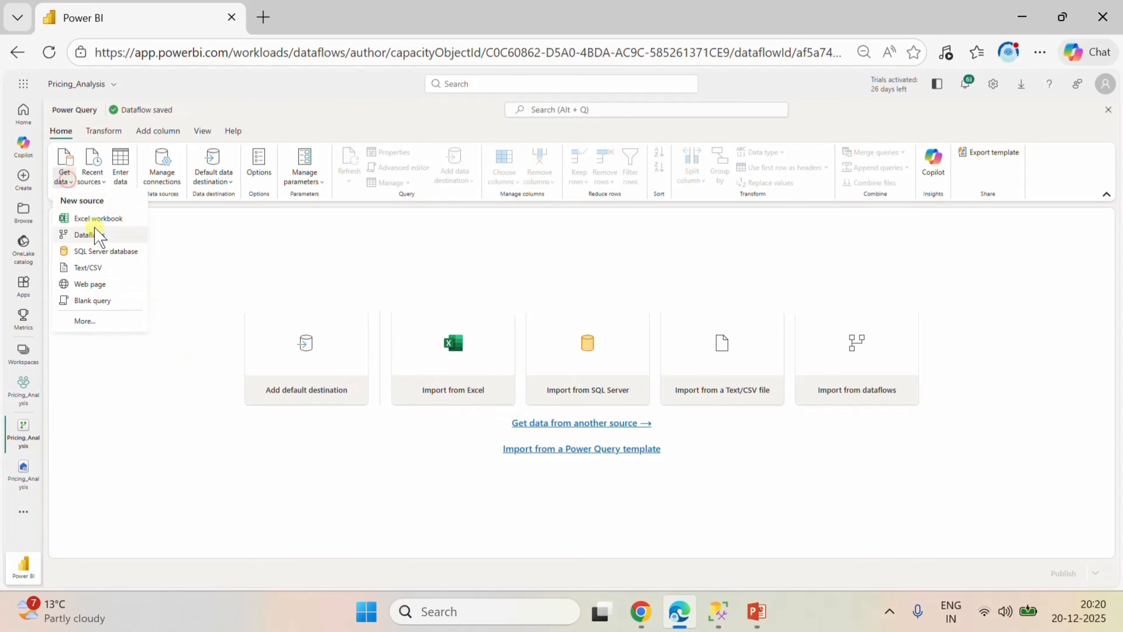
pyautogui.click(98, 251)
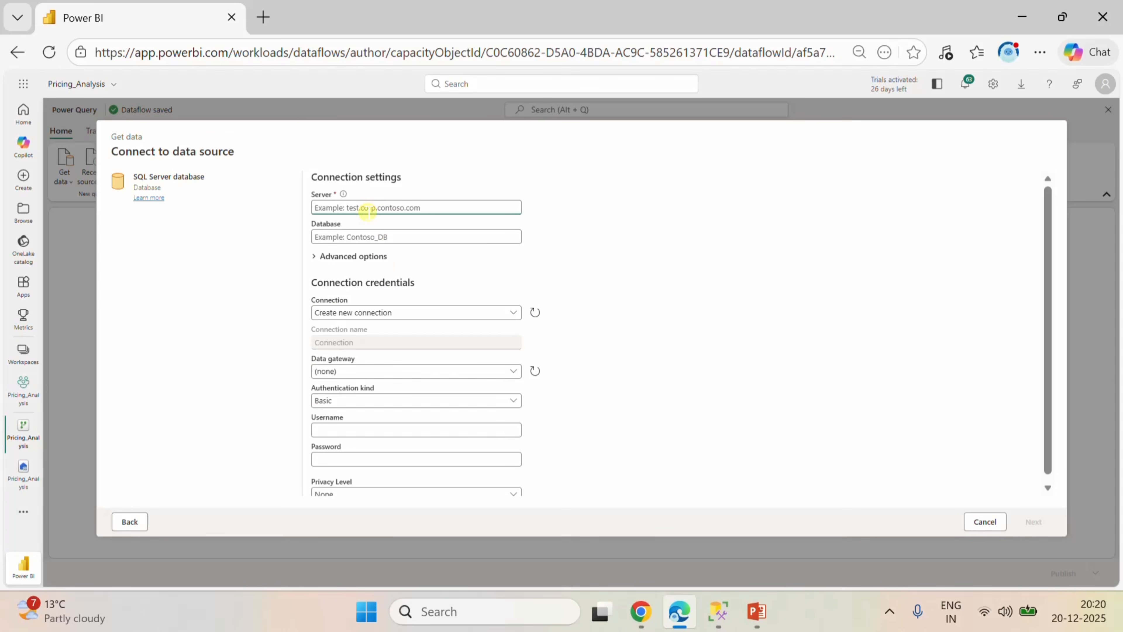
pyautogui.write('PRIYAM')
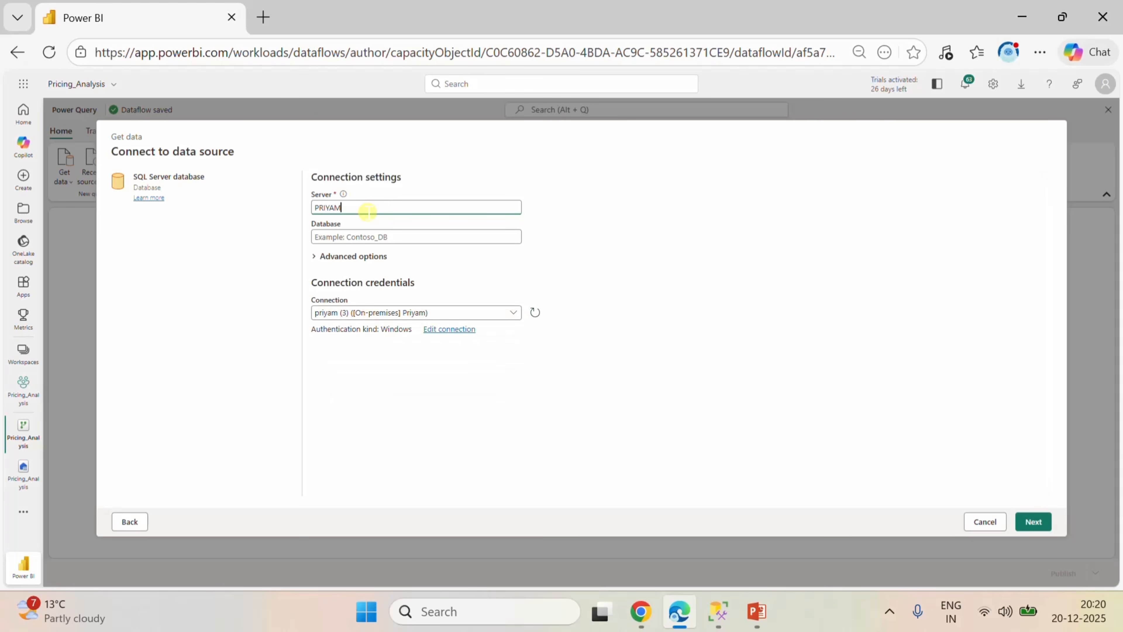
pyautogui.press('Tab')
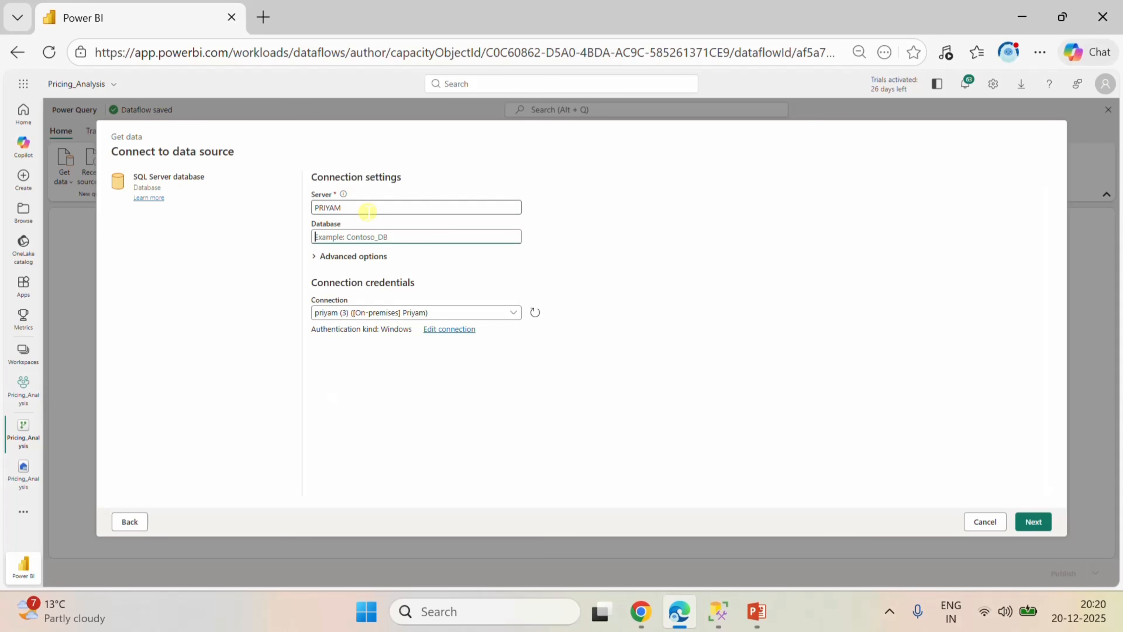
pyautogui.write('PROJECT')
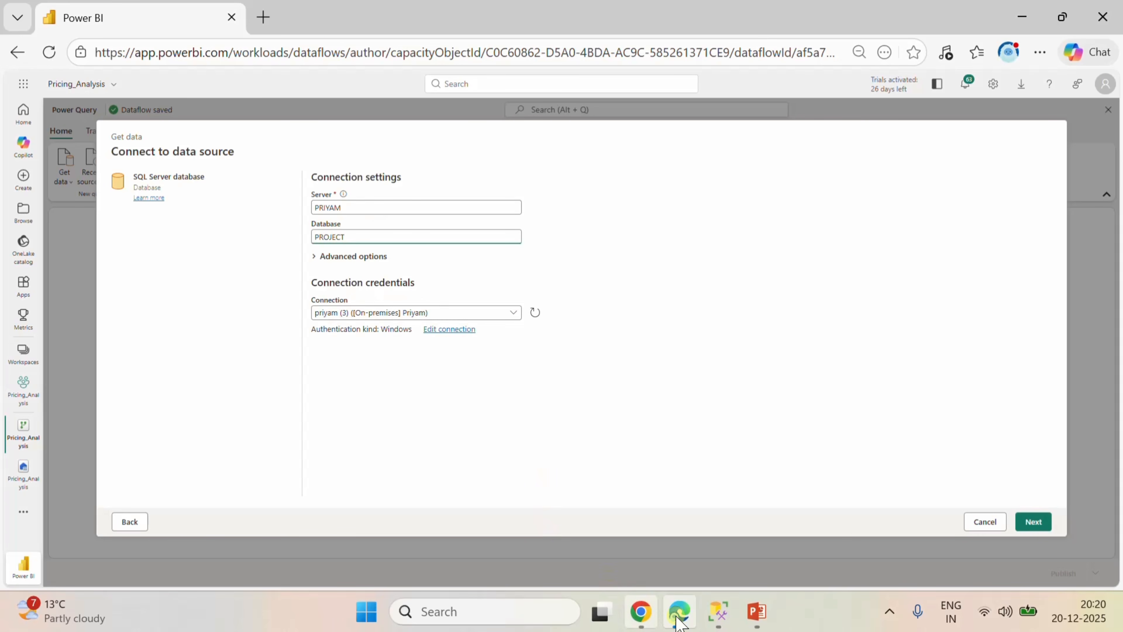
# Check the database name in SQL Server Management Studio, correct it to PROJECTS back in Power BI and proceed to the table selection.
pyautogui.click(719, 611)
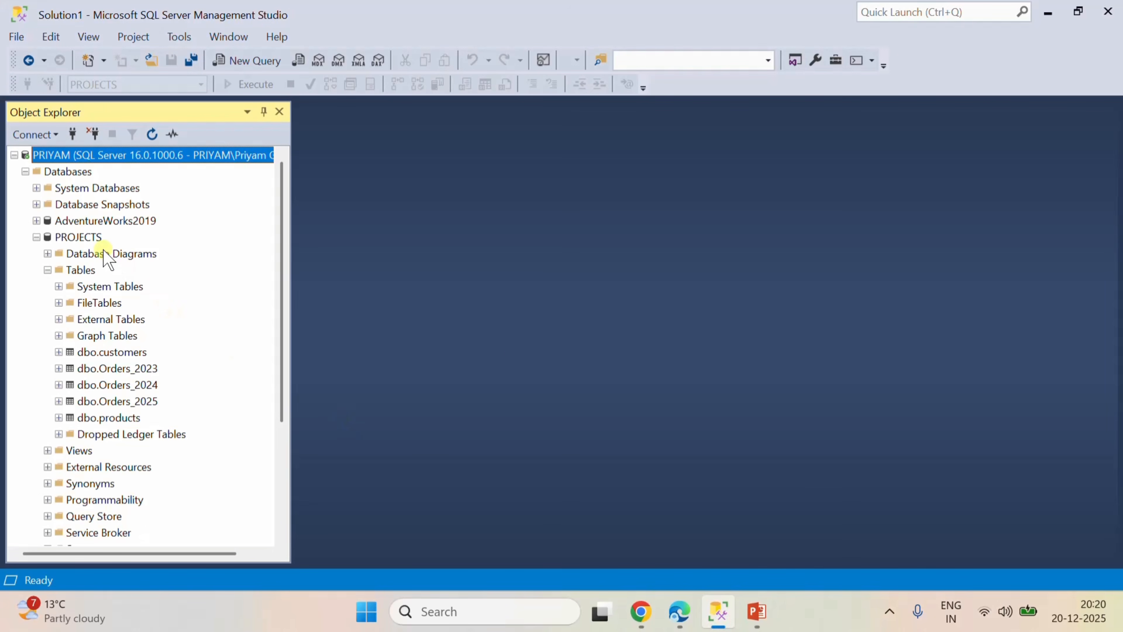
pyautogui.moveTo(678, 613)
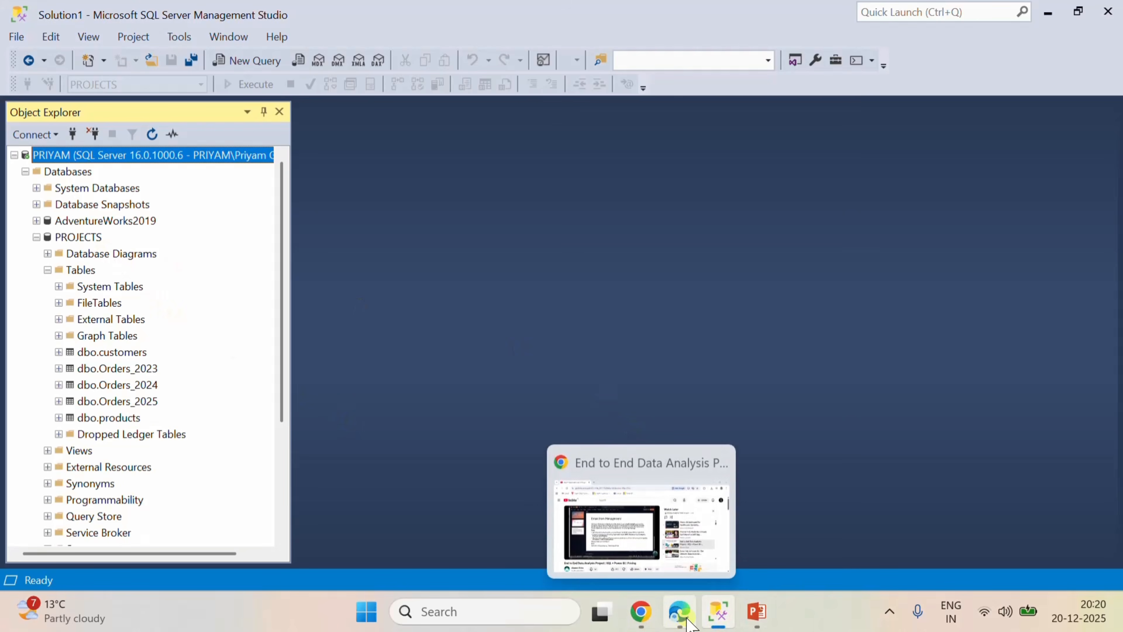
pyautogui.click(628, 487)
pyautogui.write('S')
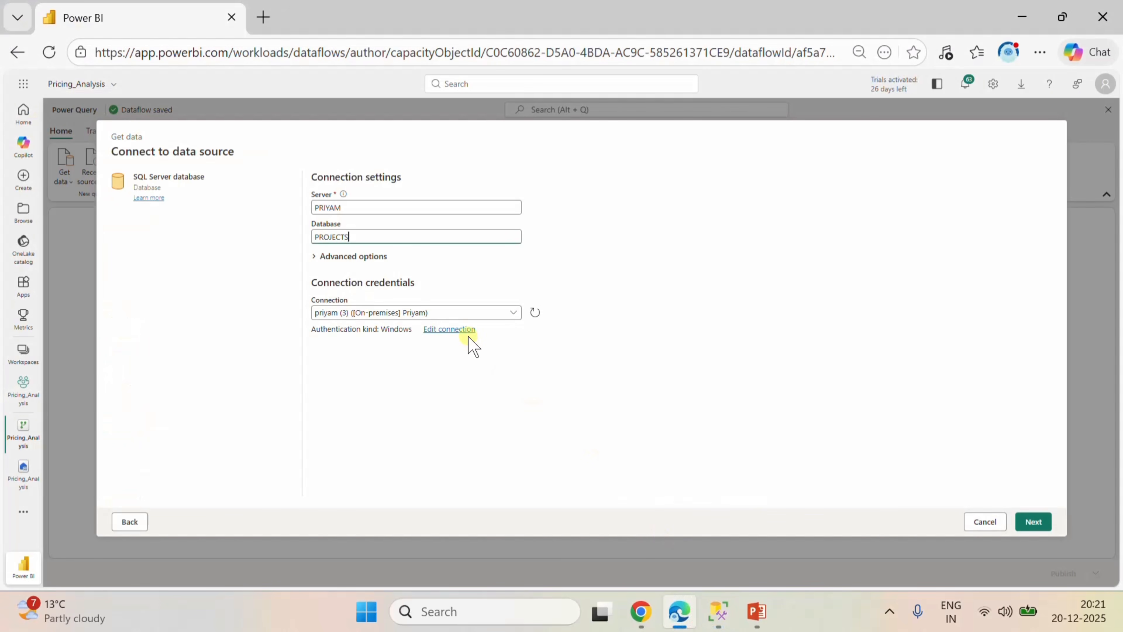
pyautogui.click(1024, 523)
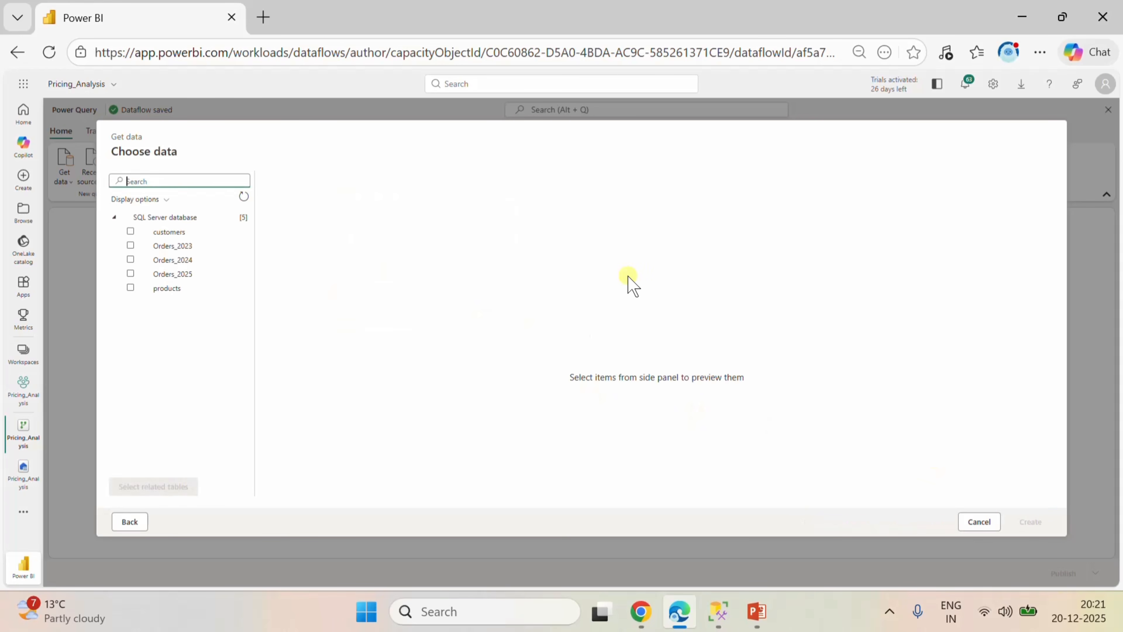
# Select the customers, Orders_2023, Orders_2024, Orders_2025 and products tables and create the dataflow queries from them.
pyautogui.click(130, 232)
pyautogui.click(130, 246)
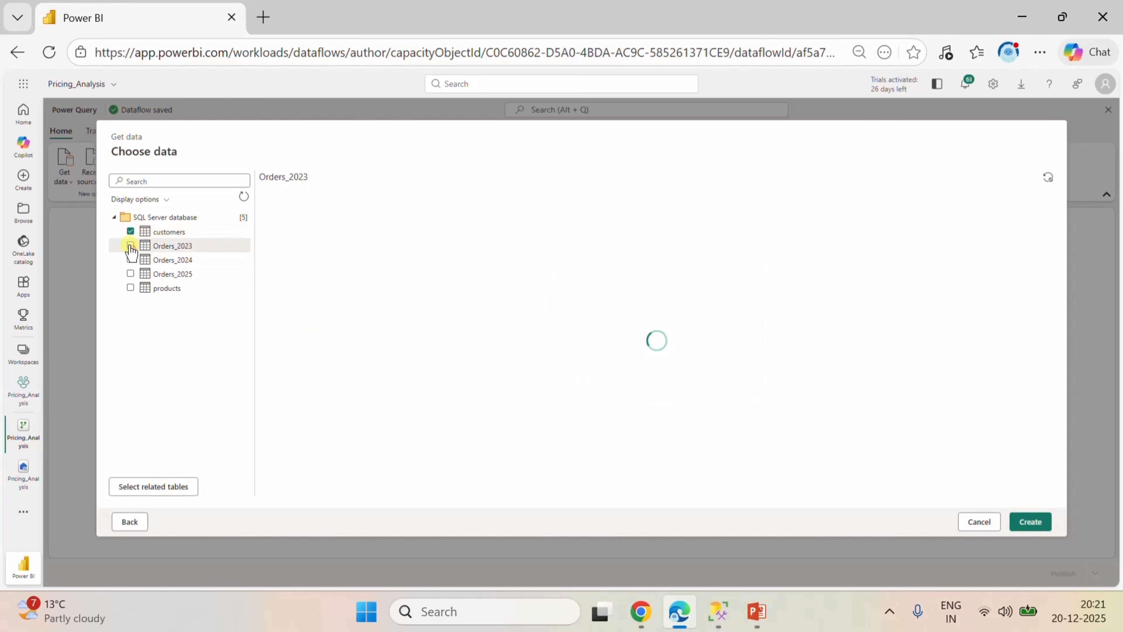
pyautogui.click(131, 247)
pyautogui.click(131, 244)
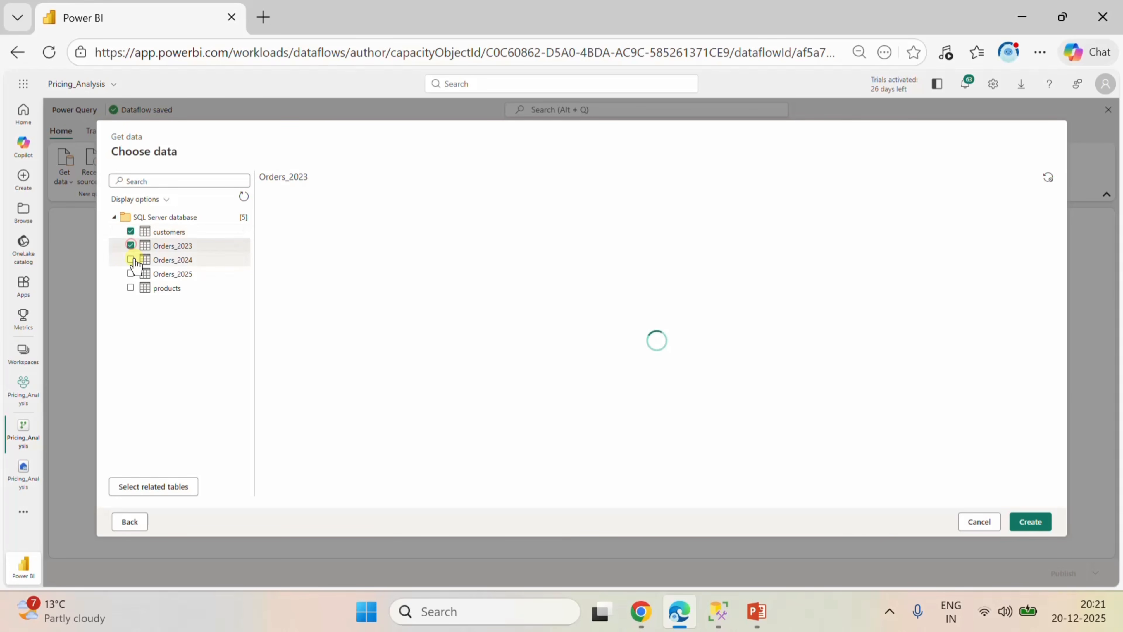
pyautogui.click(129, 259)
pyautogui.click(131, 273)
pyautogui.click(131, 287)
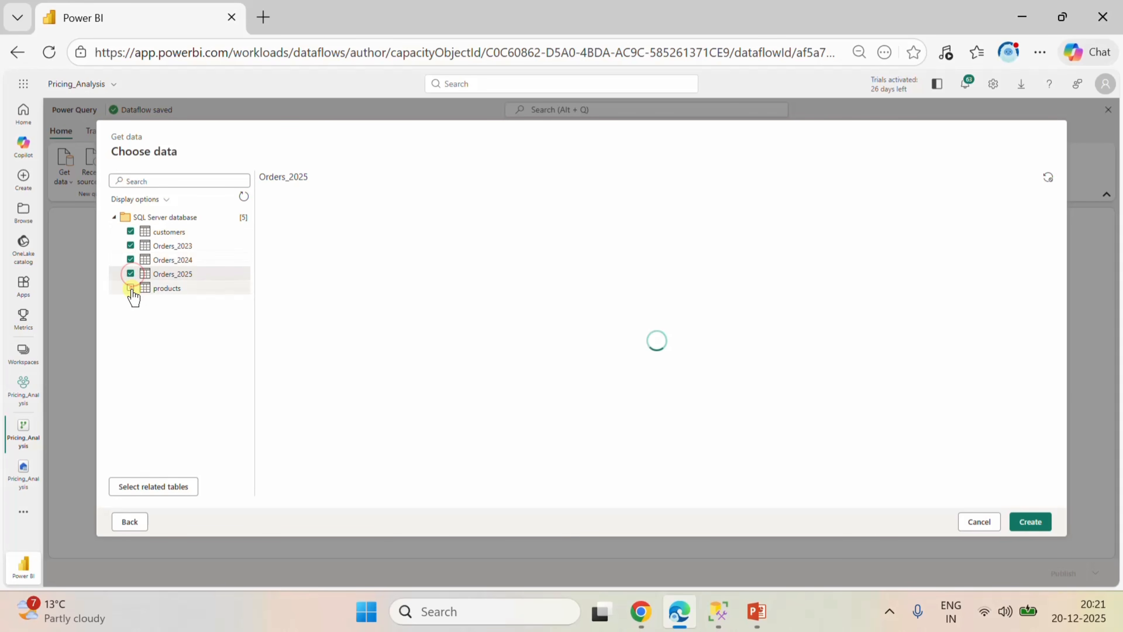
pyautogui.click(1033, 520)
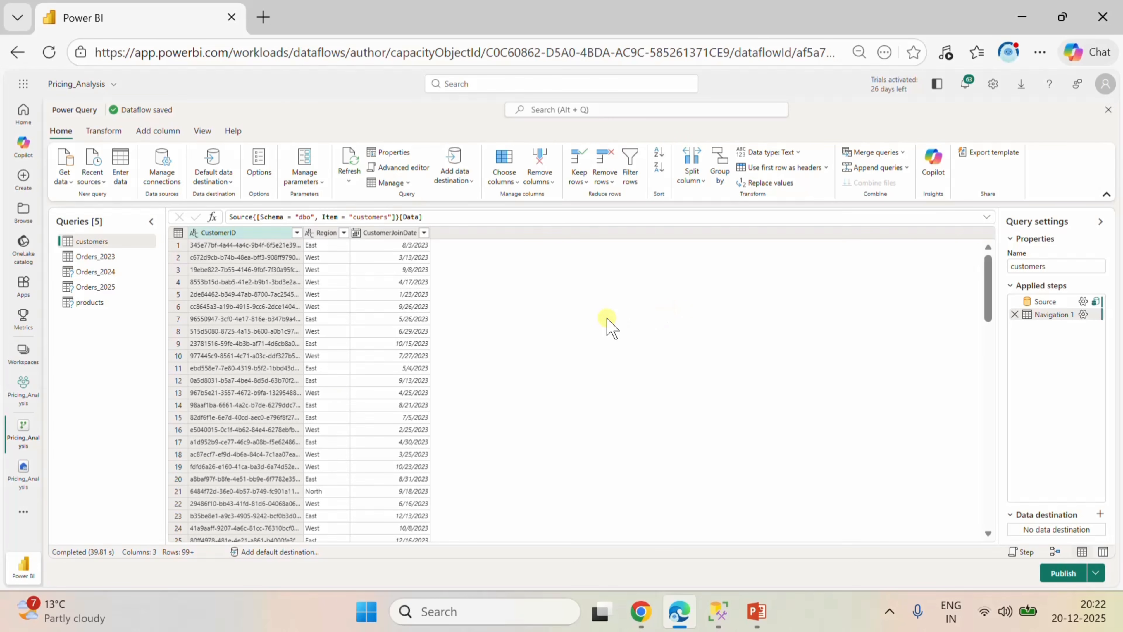
# Review the customers query's rows and add a Lakehouse data destination to it using the existing organizational account connection.
pyautogui.click(104, 254)
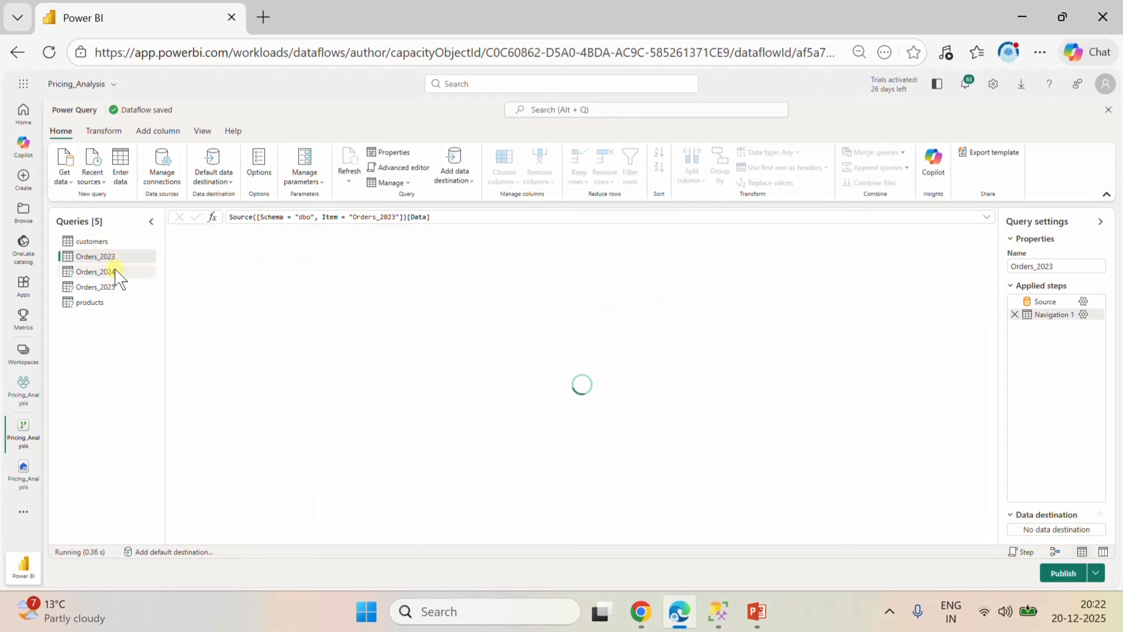
pyautogui.click(99, 241)
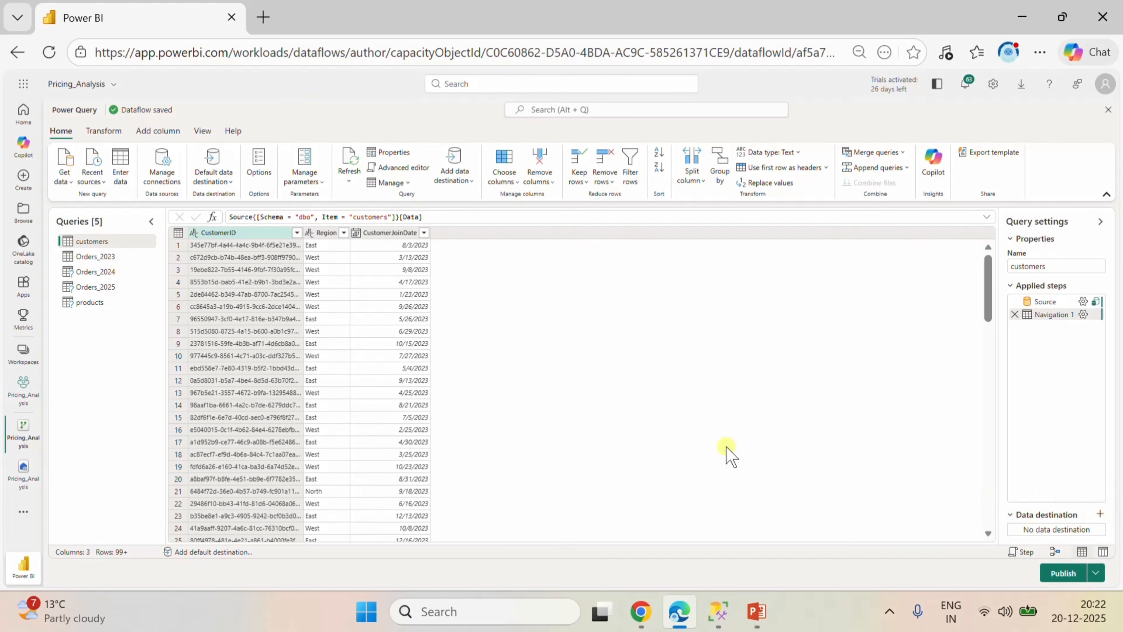
pyautogui.scroll(-15, 335, 301)
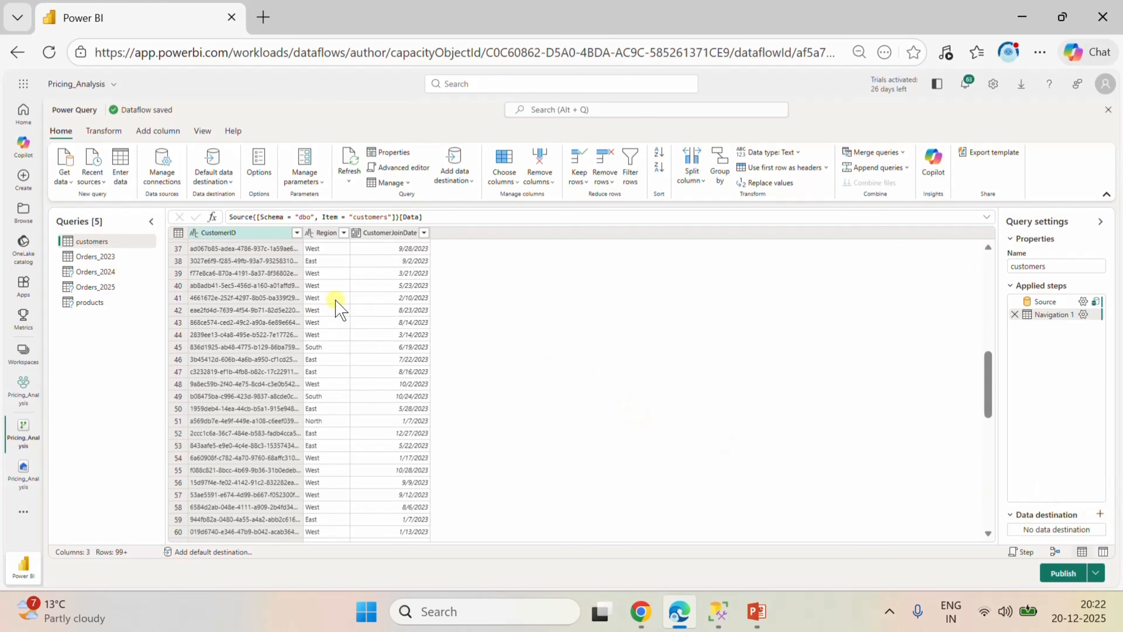
pyautogui.scroll(15, 335, 301)
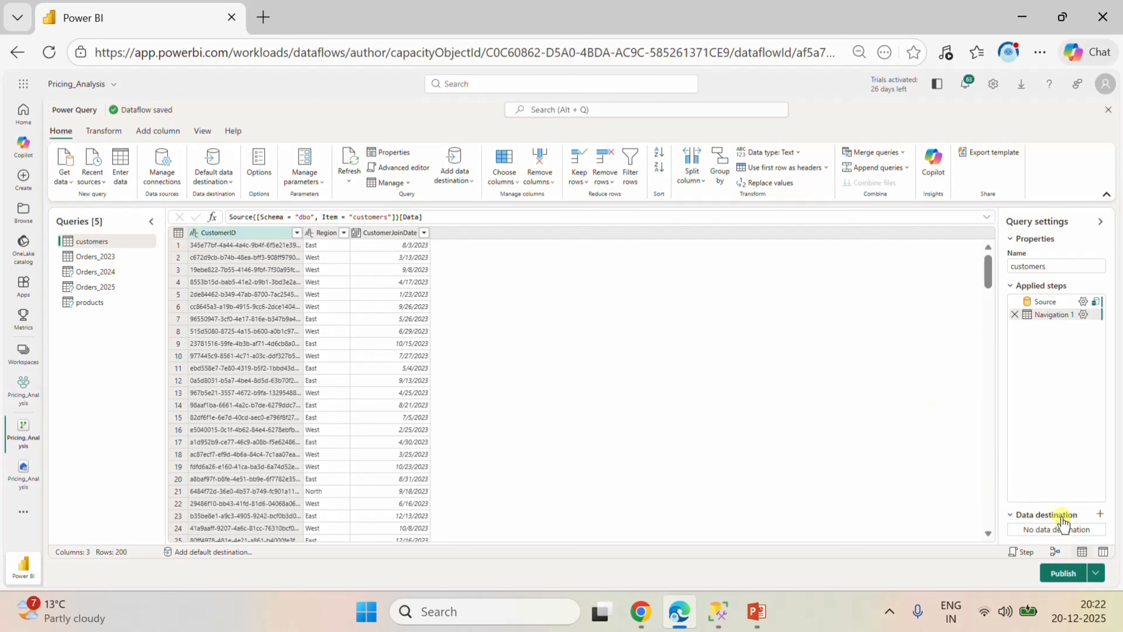
pyautogui.click(1099, 514)
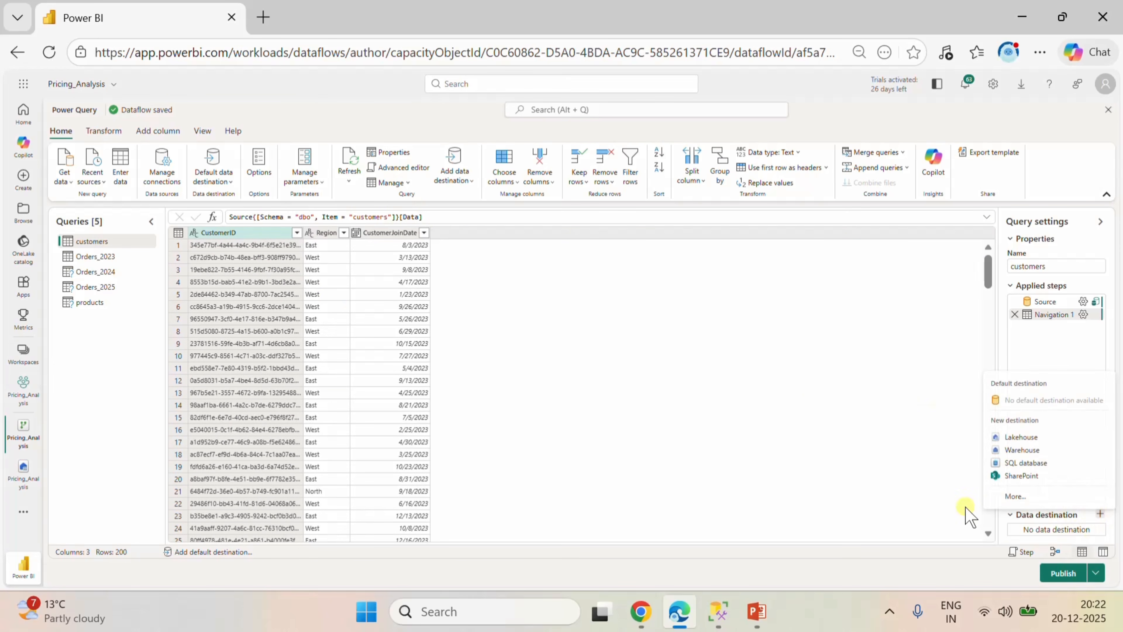
pyautogui.click(1019, 436)
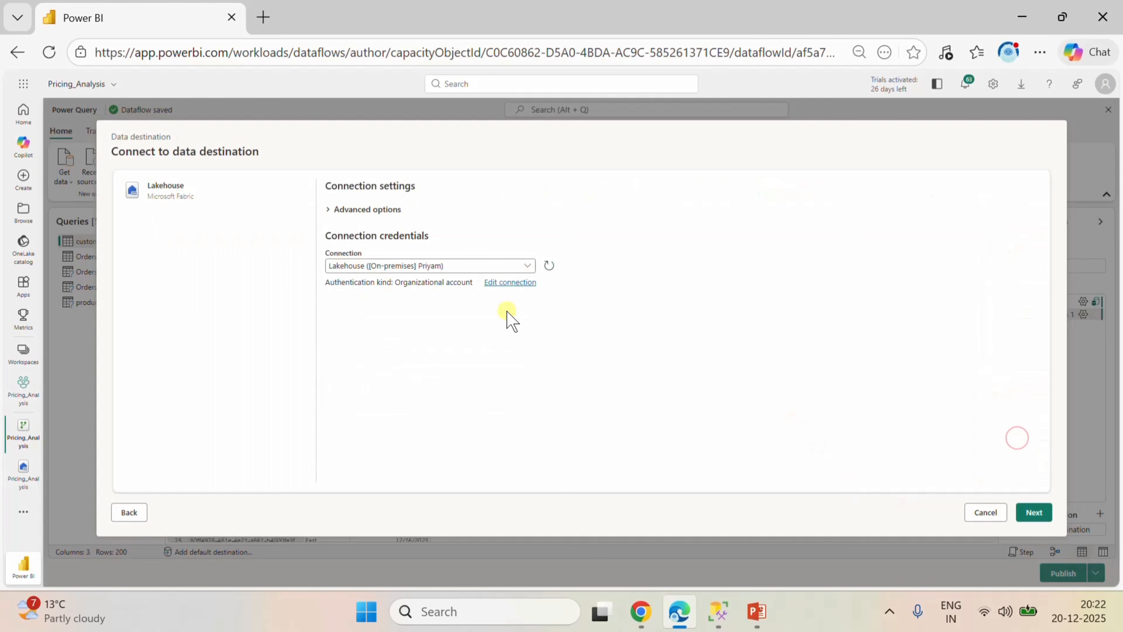
pyautogui.click(1034, 513)
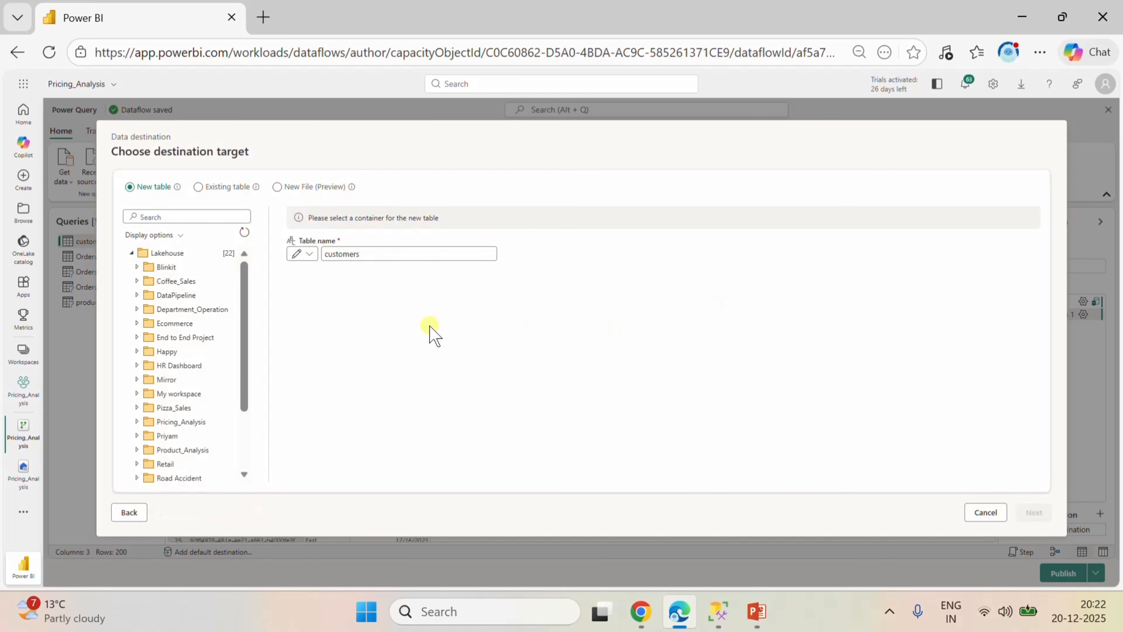
# Target a new customers table in the Pricing_Analysis workspace's Pricing_Analysis lakehouse and save the destination with automatic settings.
pyautogui.scroll(-3, 204, 396)
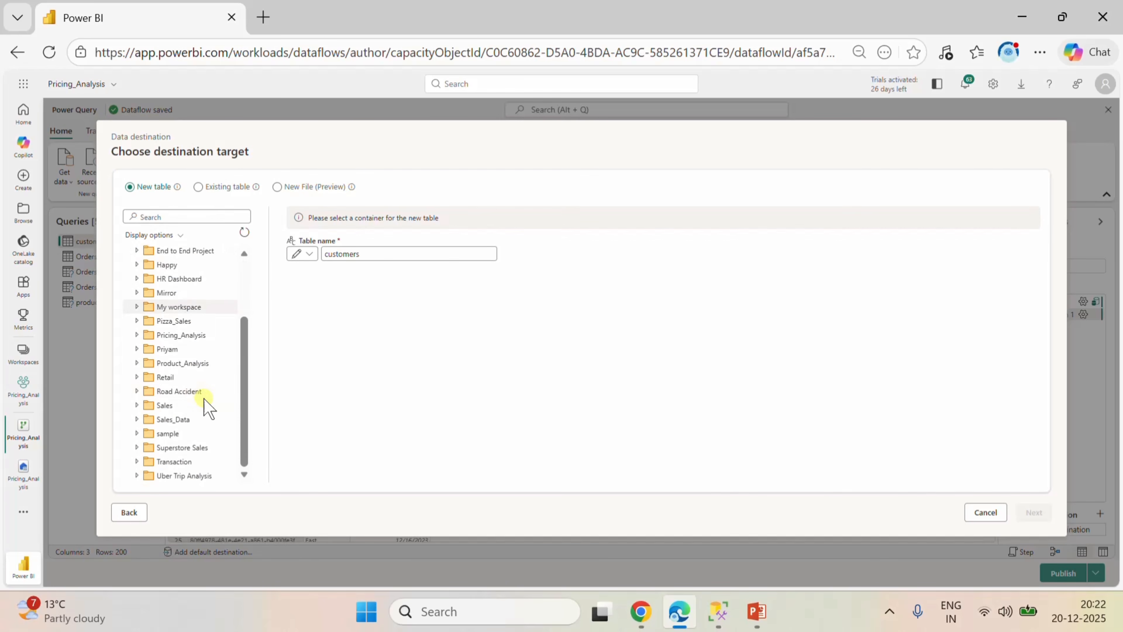
pyautogui.click(174, 362)
pyautogui.click(162, 333)
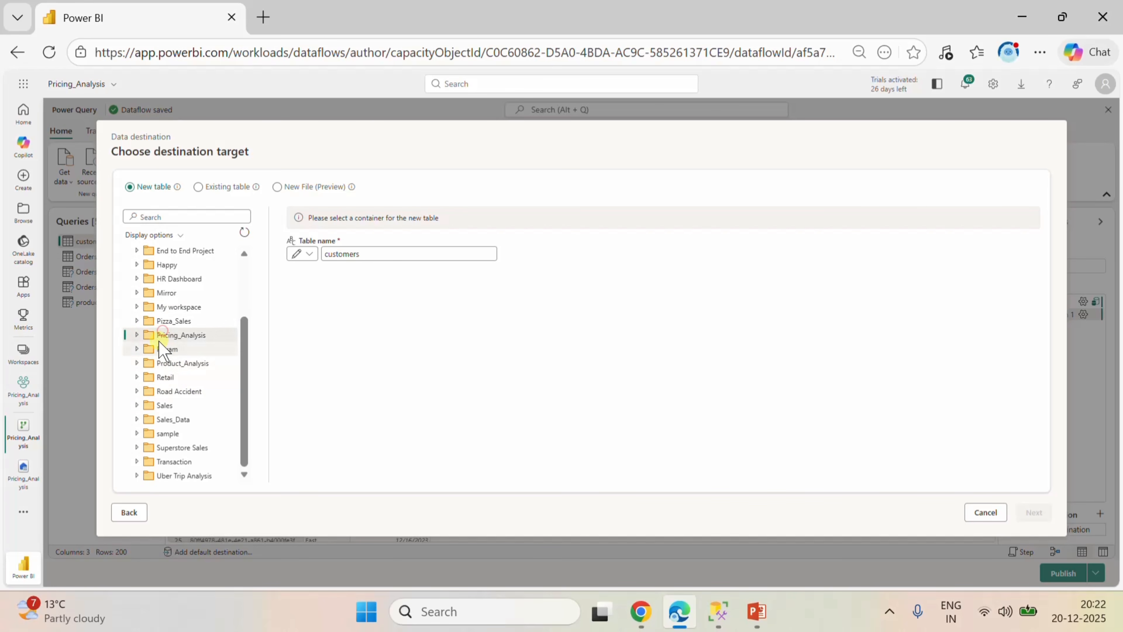
pyautogui.click(137, 336)
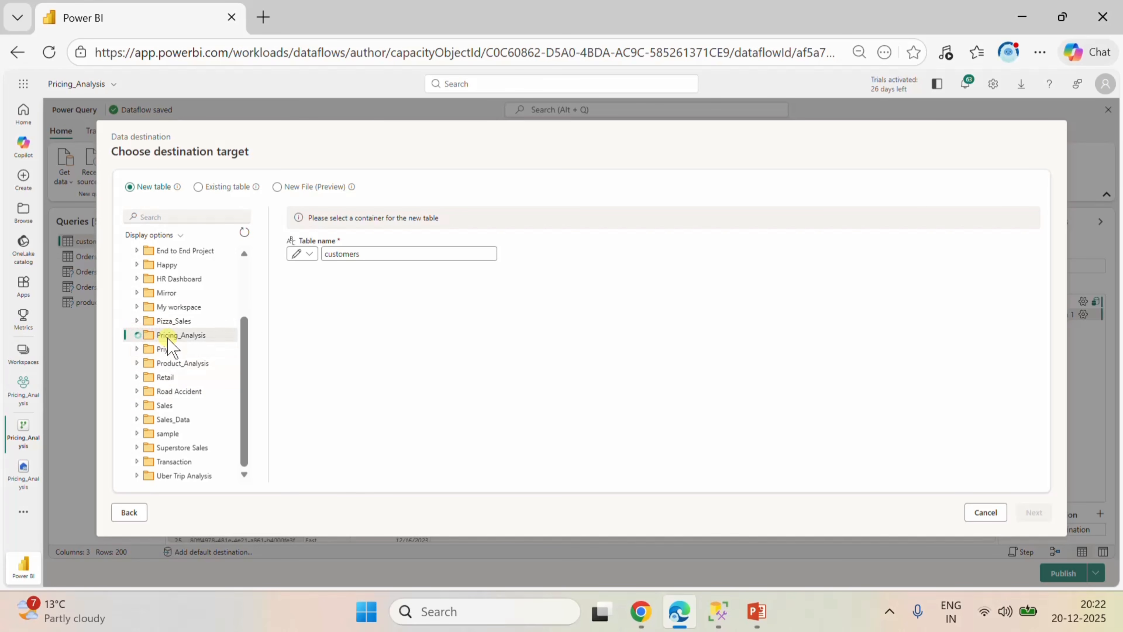
pyautogui.click(187, 363)
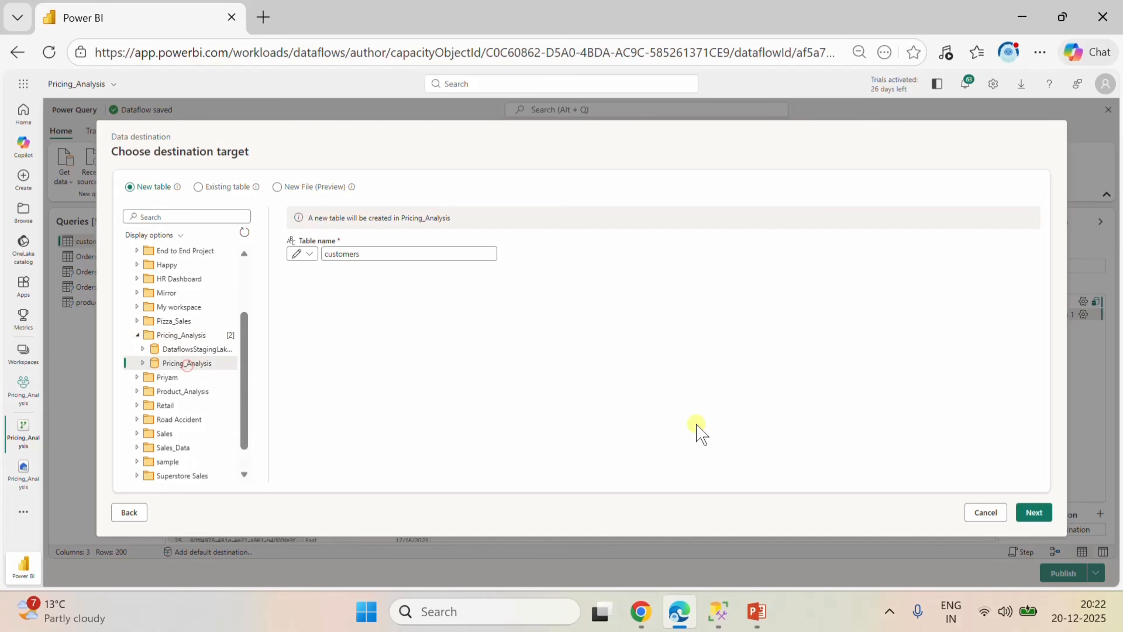
pyautogui.click(1038, 512)
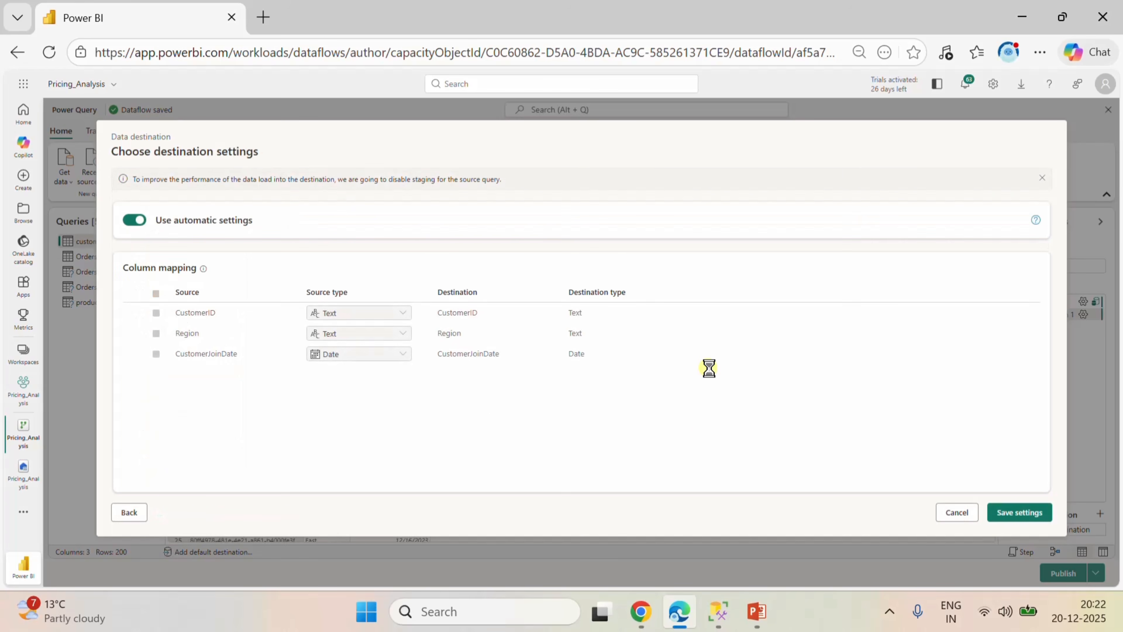
pyautogui.click(1013, 511)
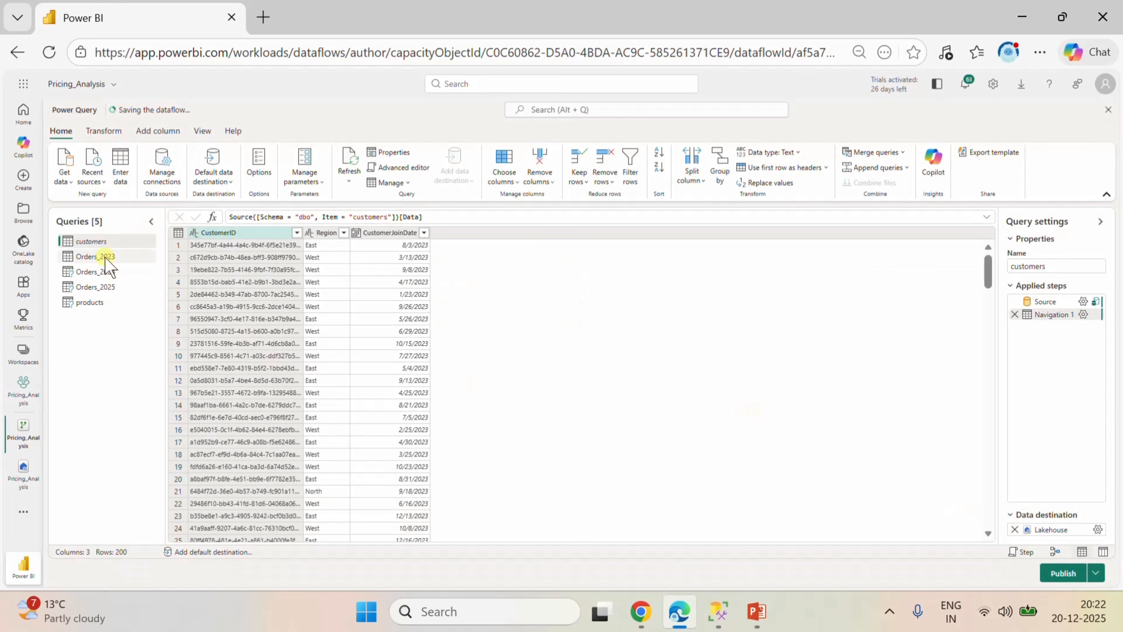
# Give the Orders_2023 query a Lakehouse destination as new table Orders_2023 in the Pricing_Analysis lakehouse, keeping automatic settings.
pyautogui.click(106, 261)
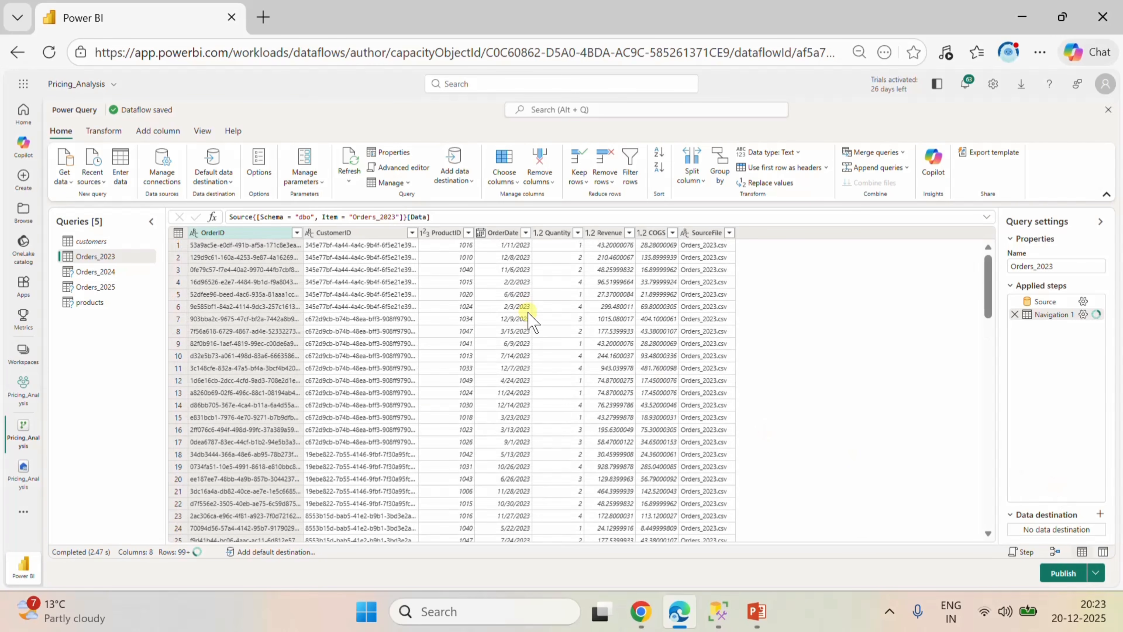
pyautogui.click(1099, 515)
pyautogui.click(1020, 438)
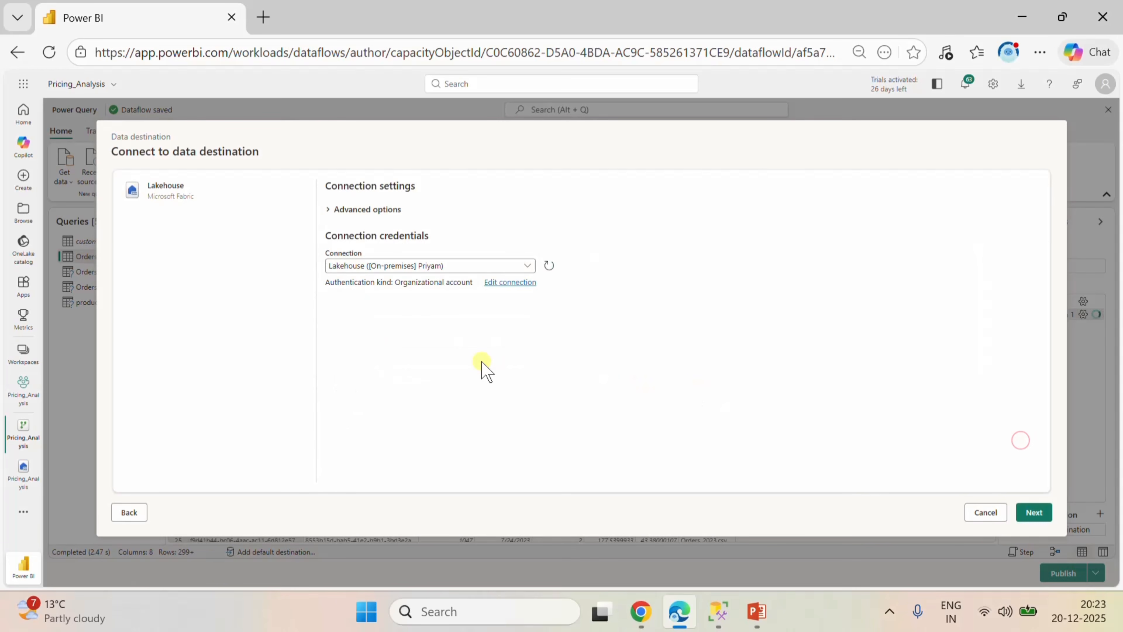
pyautogui.click(1032, 512)
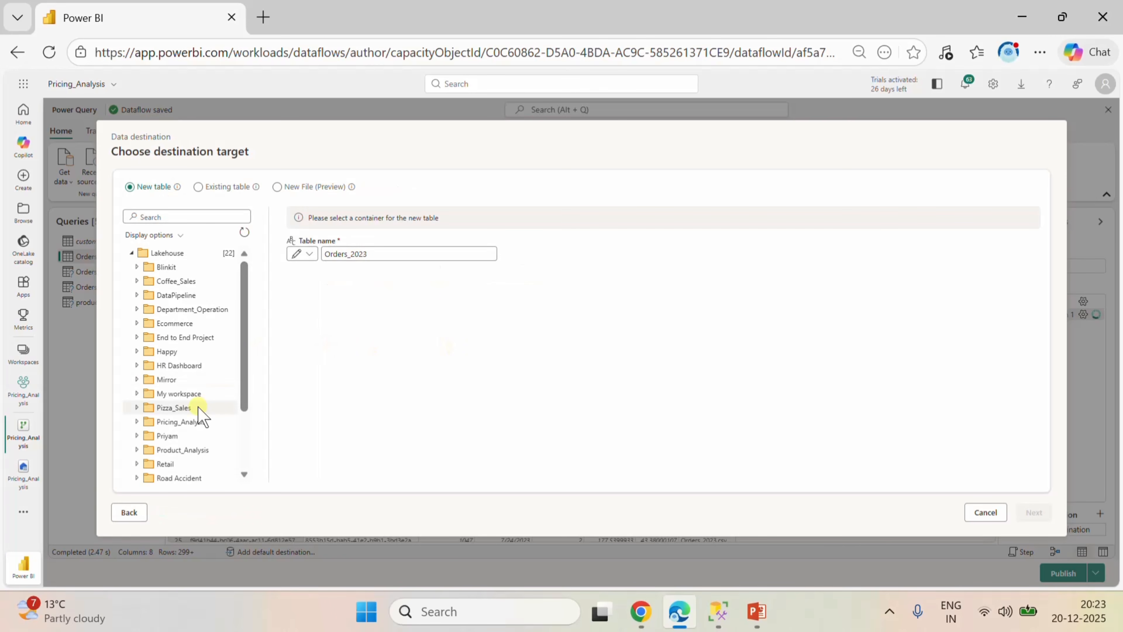
pyautogui.scroll(-2, 212, 405)
pyautogui.click(168, 335)
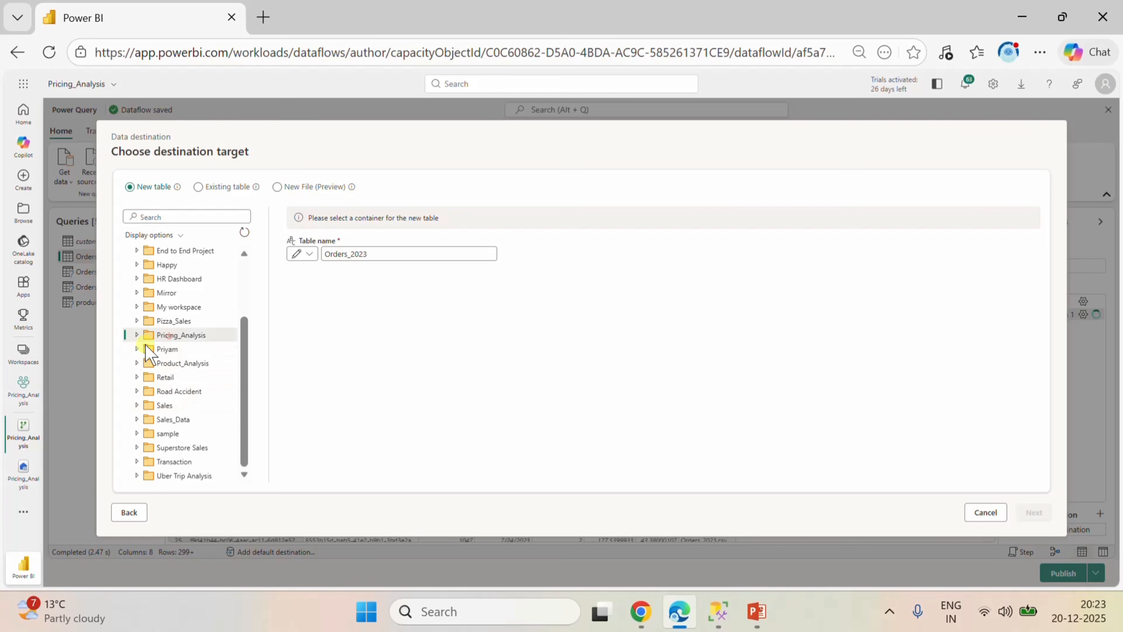
pyautogui.click(137, 336)
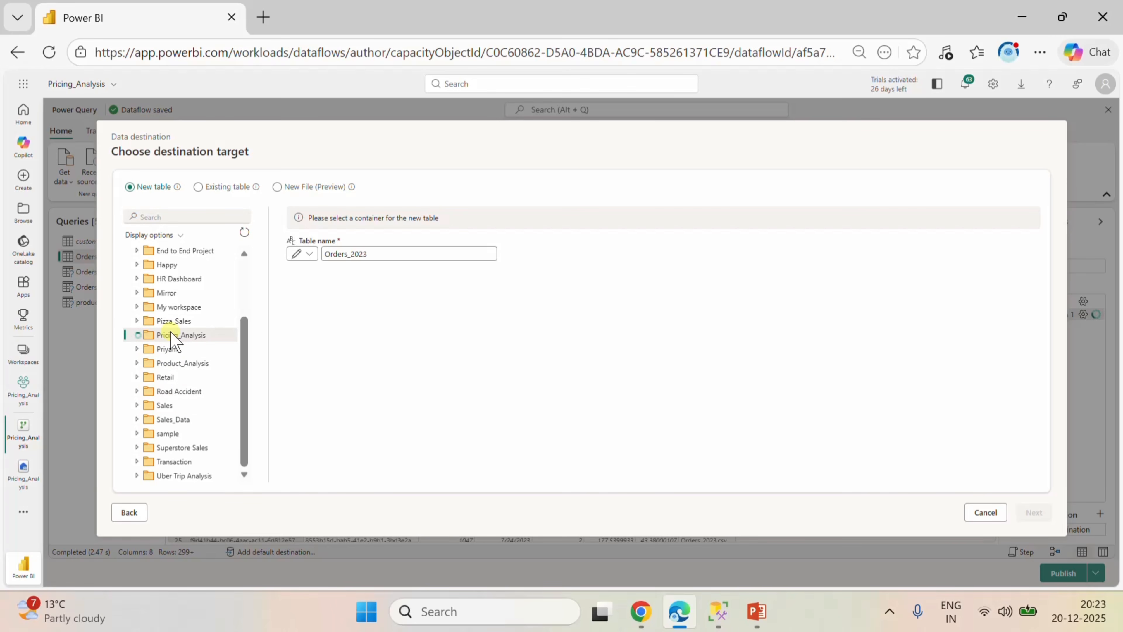
pyautogui.click(186, 364)
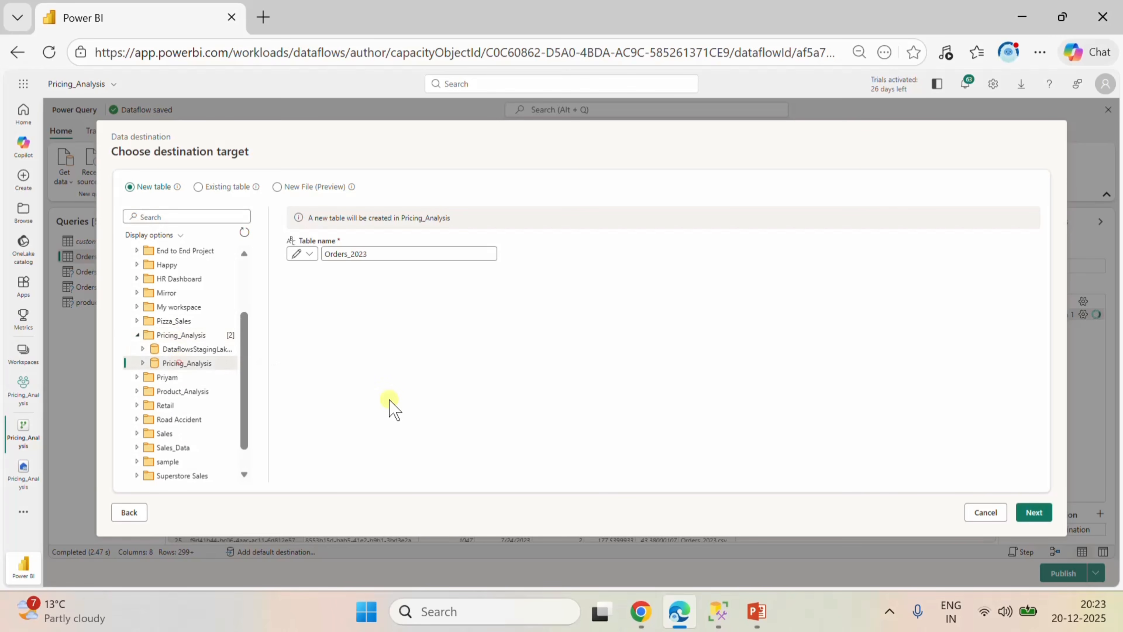
pyautogui.click(1030, 513)
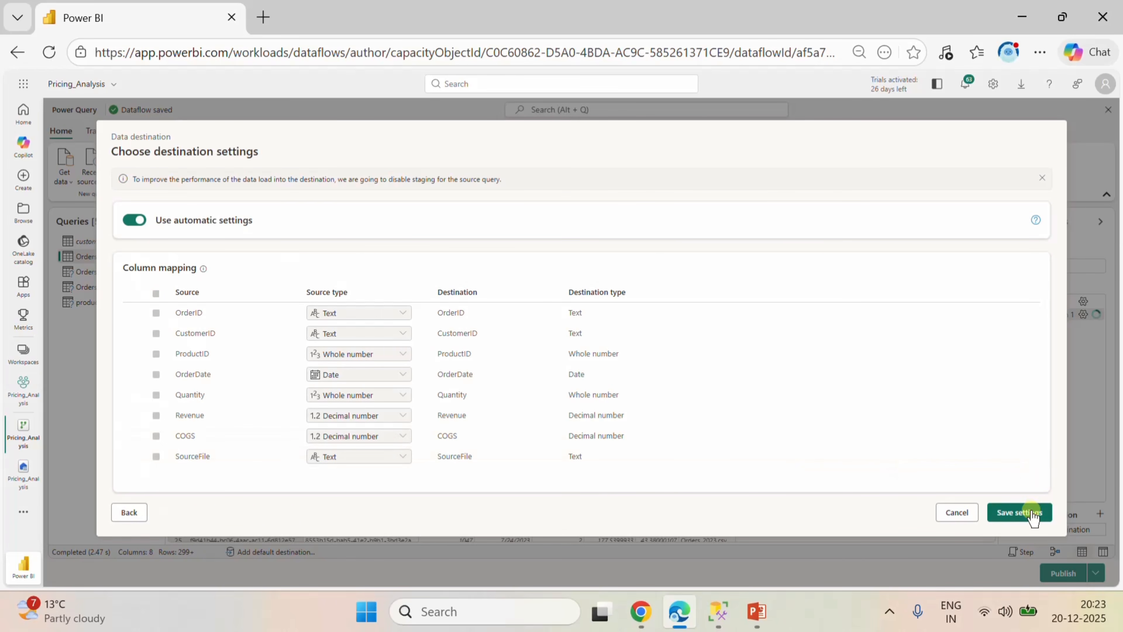
pyautogui.click(1003, 511)
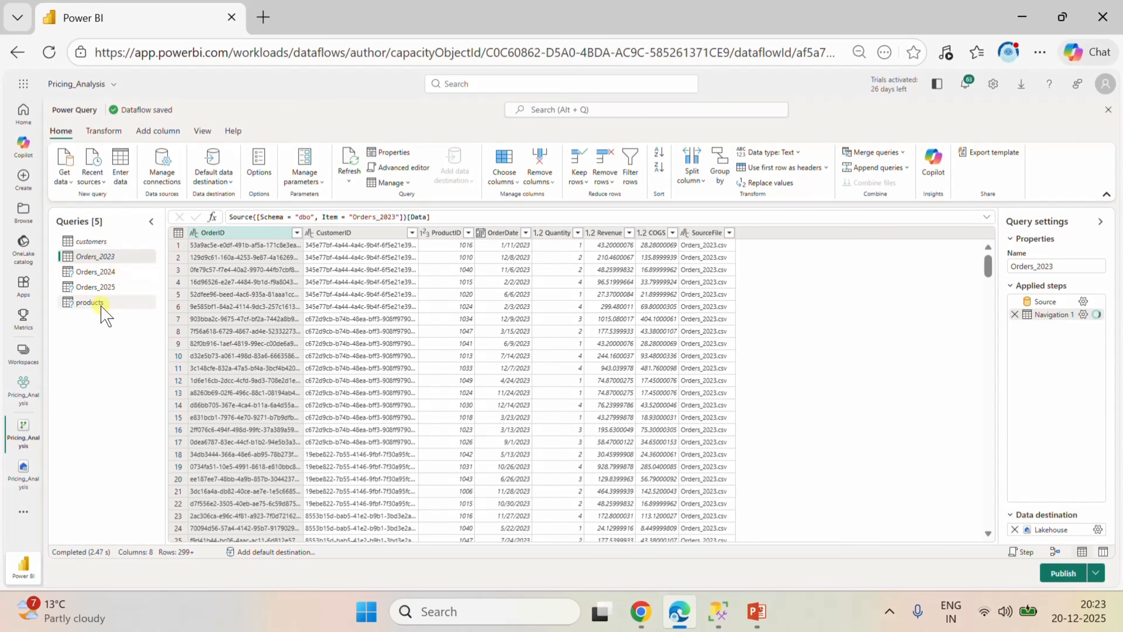
# Give the Orders_2024 query a Lakehouse destination as new table Orders_2024 in the Pricing_Analysis lakehouse, keeping automatic settings.
pyautogui.click(96, 271)
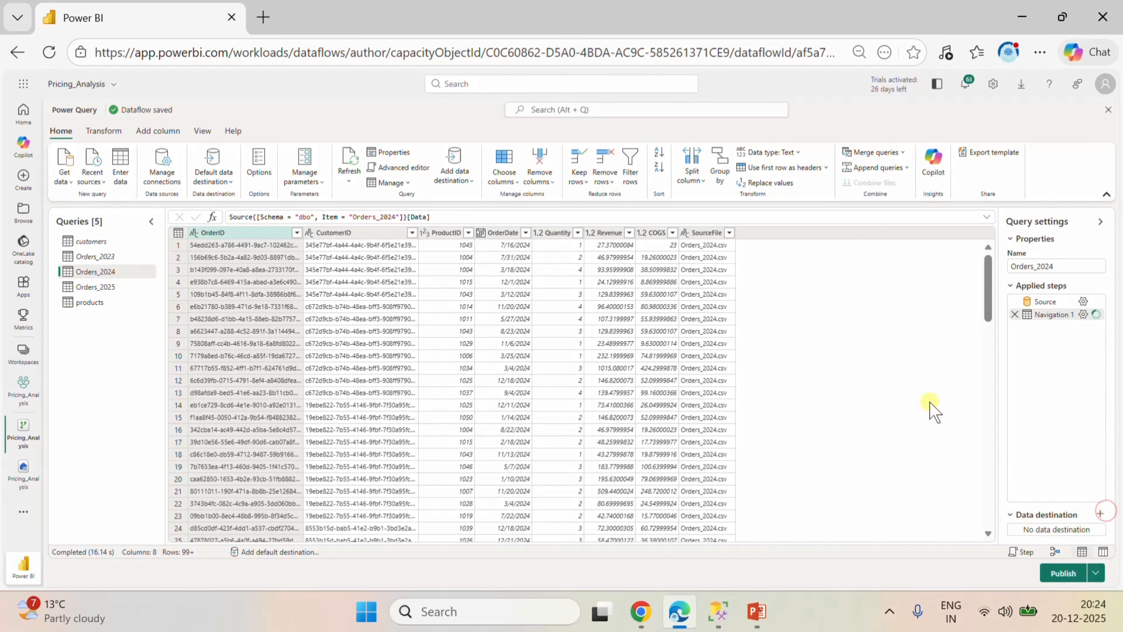
pyautogui.click(1100, 514)
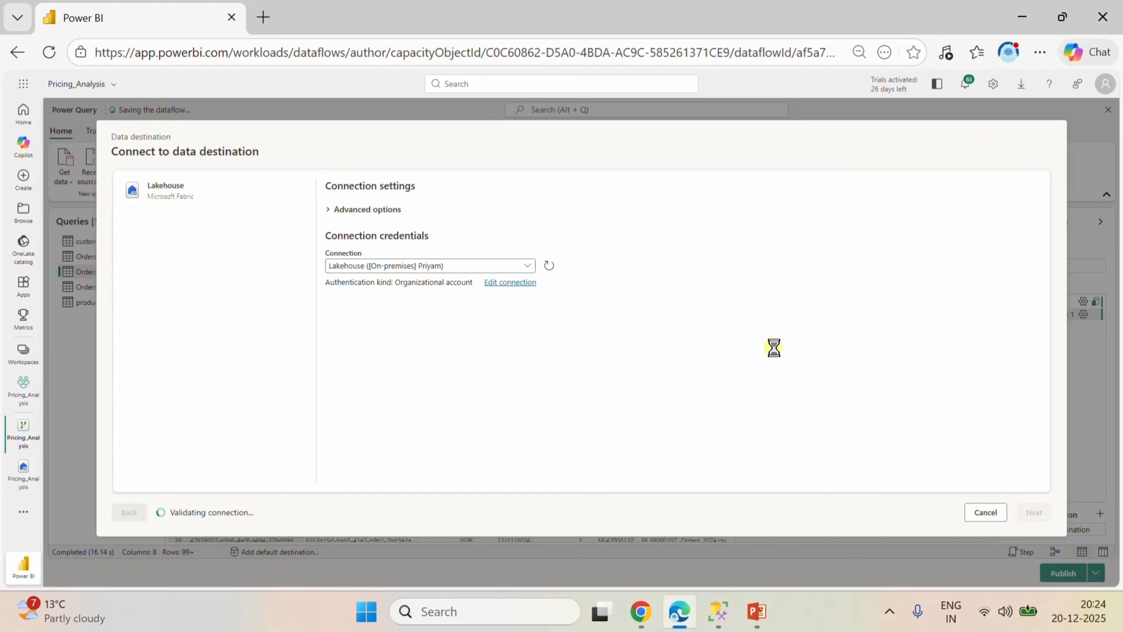
pyautogui.scroll(-3, 159, 354)
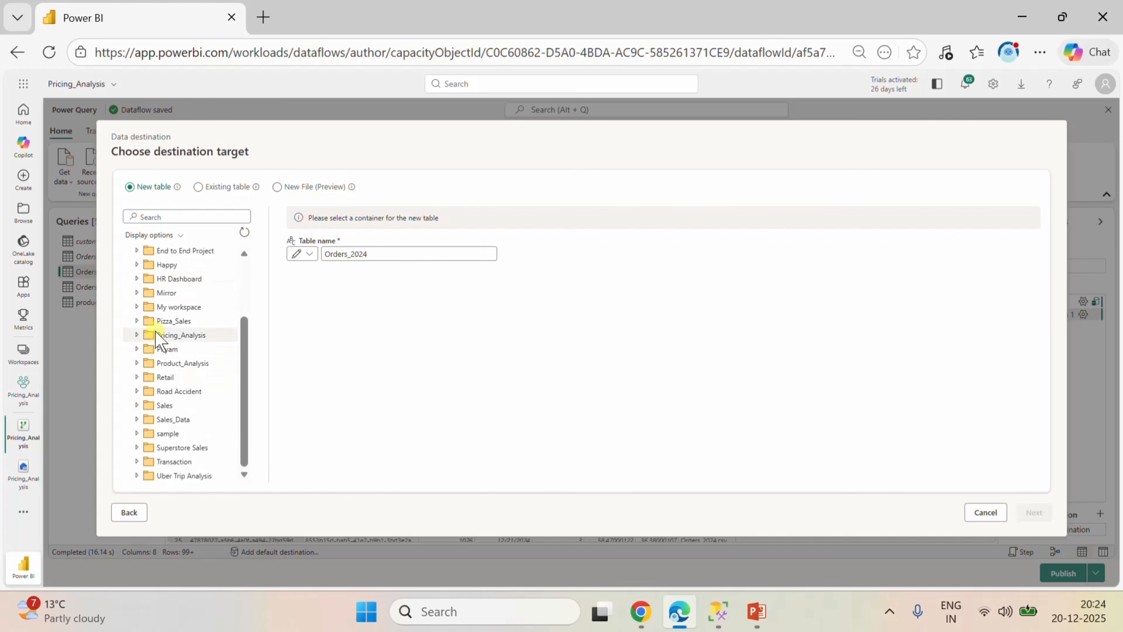
pyautogui.click(162, 337)
pyautogui.click(186, 364)
pyautogui.click(1034, 512)
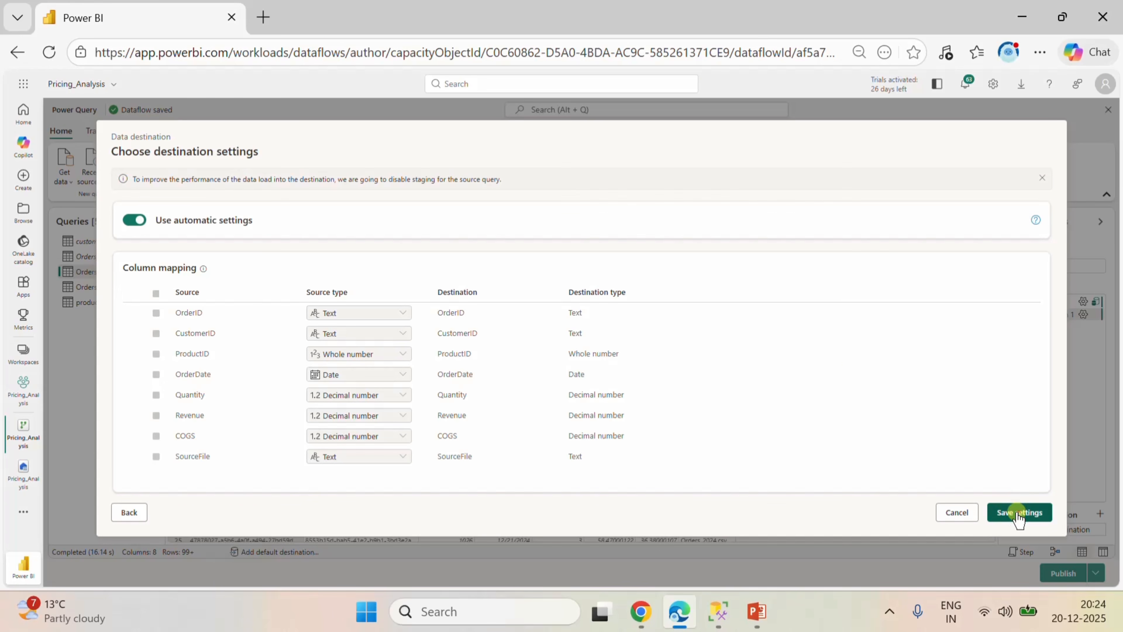
pyautogui.click(1019, 512)
# Give the Orders_2025 query a Lakehouse destination as new table Orders_2025 in the Pricing_Analysis lakehouse, keeping automatic settings.
pyautogui.rightClick(112, 290)
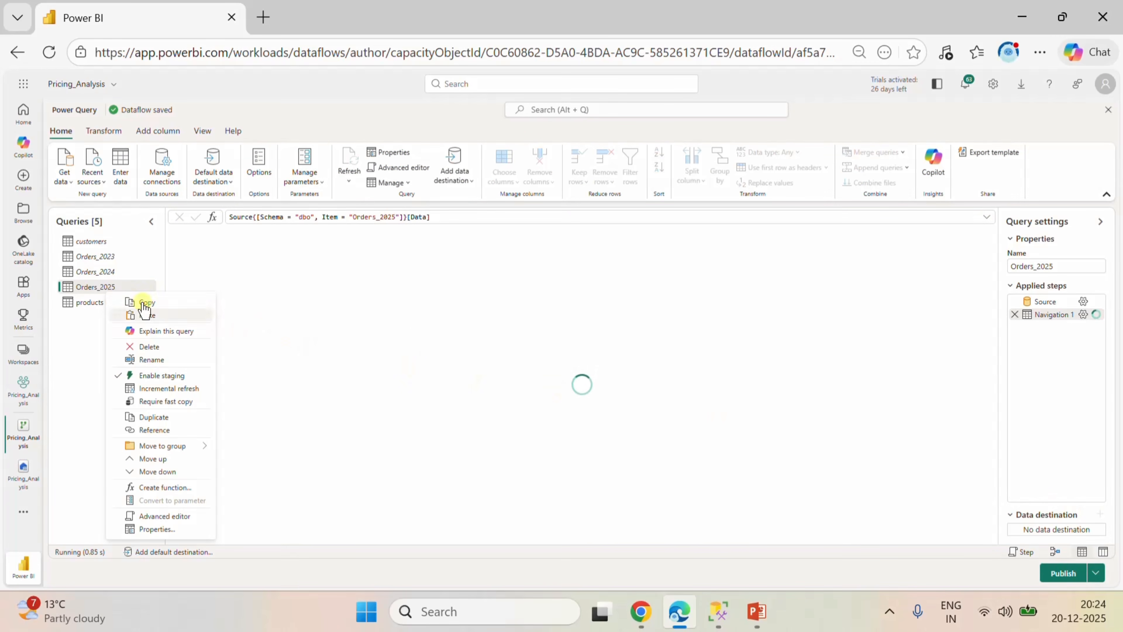
pyautogui.click(1078, 514)
pyautogui.click(1099, 514)
pyautogui.click(968, 433)
pyautogui.click(1035, 512)
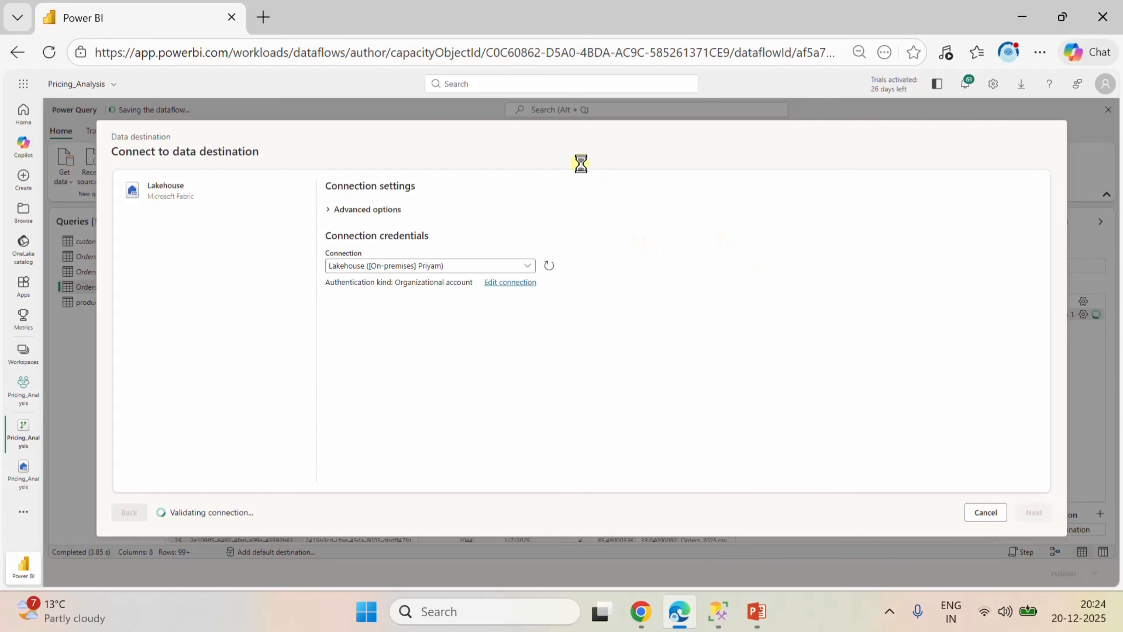
pyautogui.click(137, 421)
pyautogui.click(182, 449)
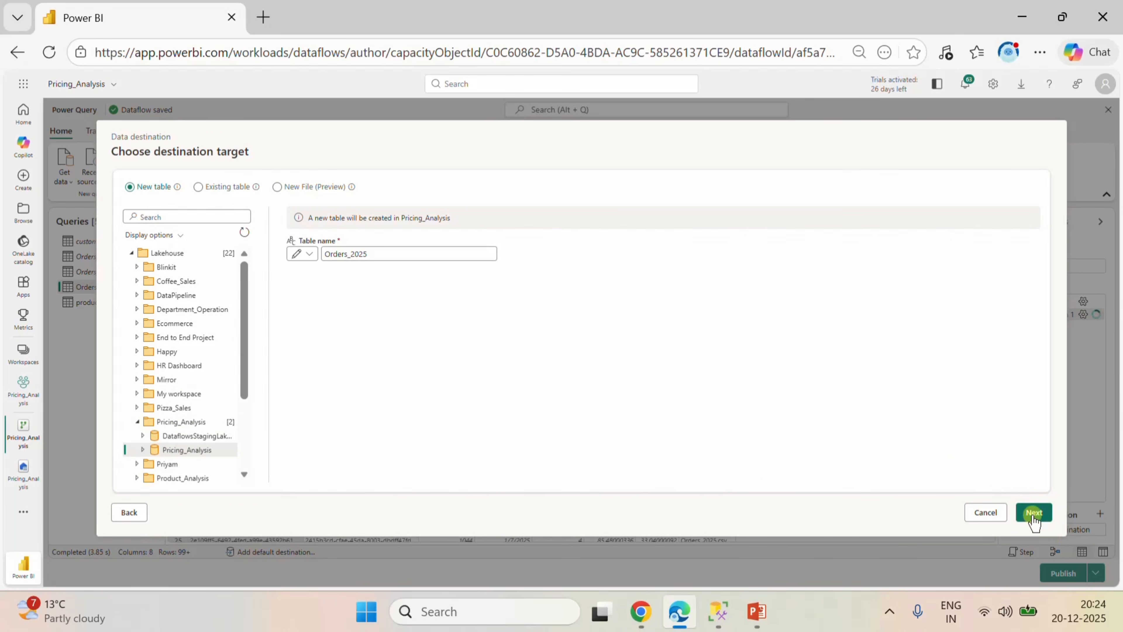
pyautogui.click(1034, 512)
pyautogui.click(1020, 512)
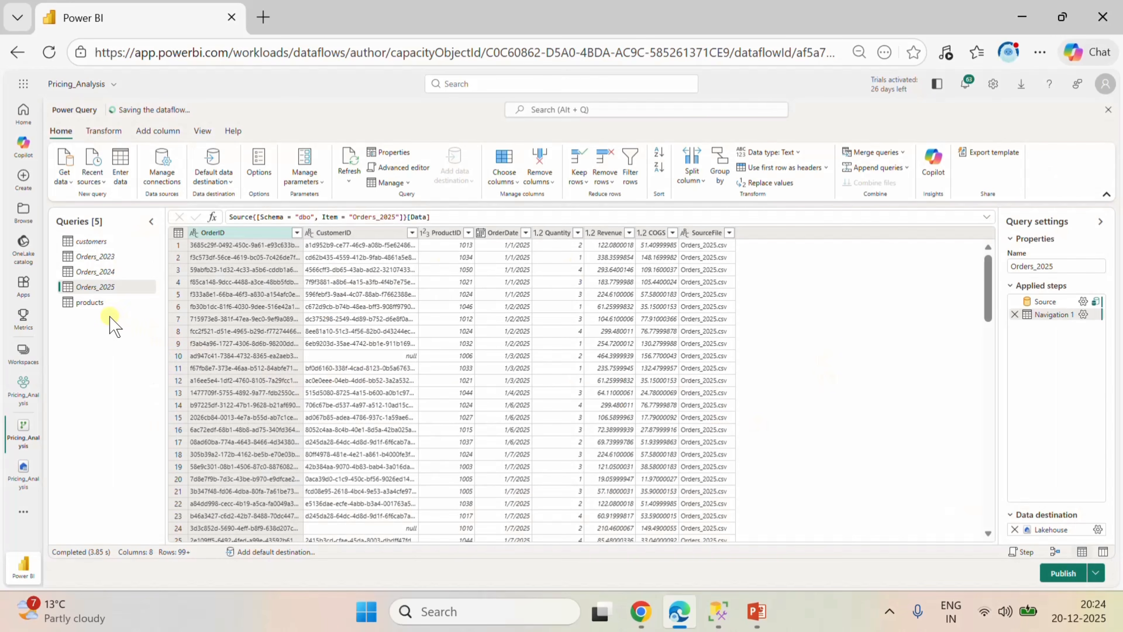
# Give the products query a Lakehouse destination as new table products in the Pricing_Analysis lakehouse, keeping automatic settings, and publish the dataflow.
pyautogui.click(104, 302)
pyautogui.click(1100, 514)
pyautogui.click(968, 432)
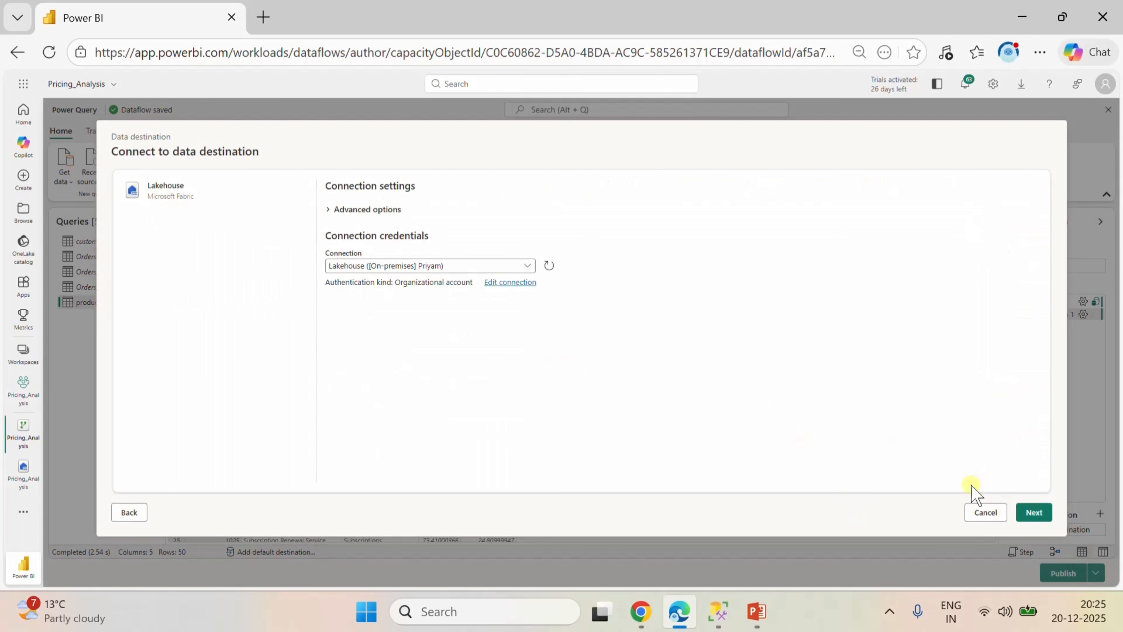
pyautogui.click(1034, 512)
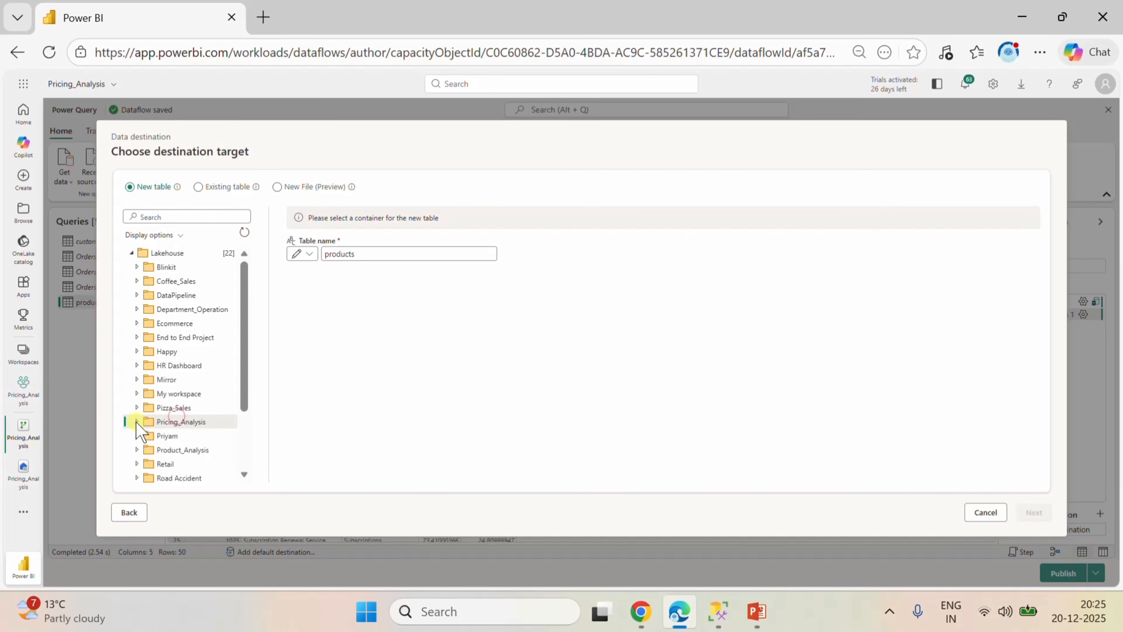
pyautogui.click(137, 421)
pyautogui.click(182, 449)
pyautogui.click(1034, 512)
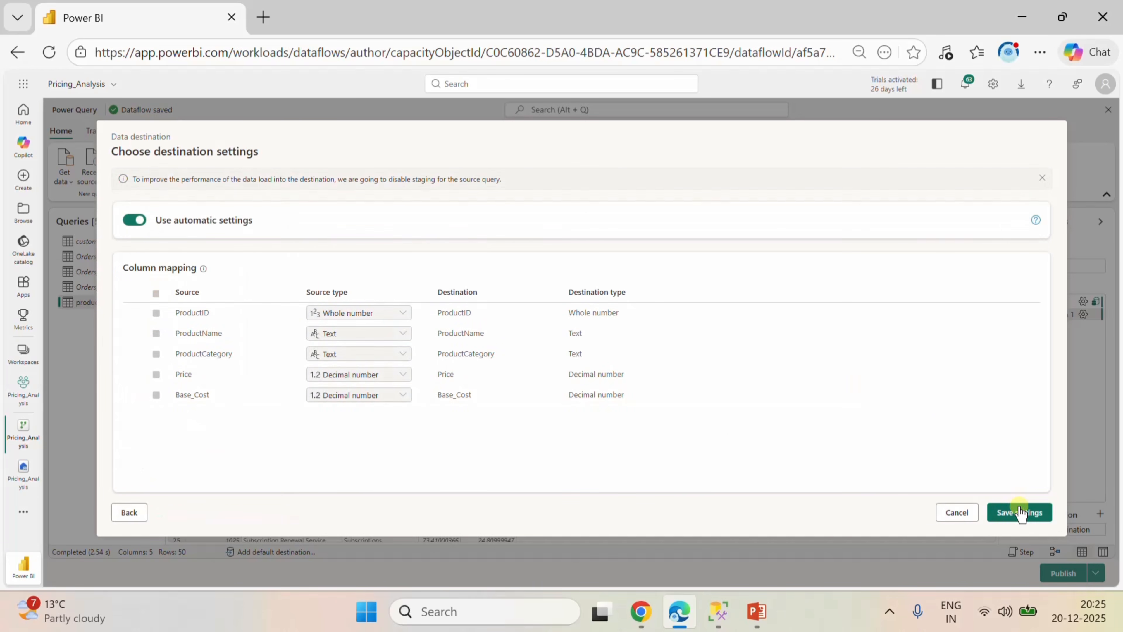
pyautogui.click(1017, 512)
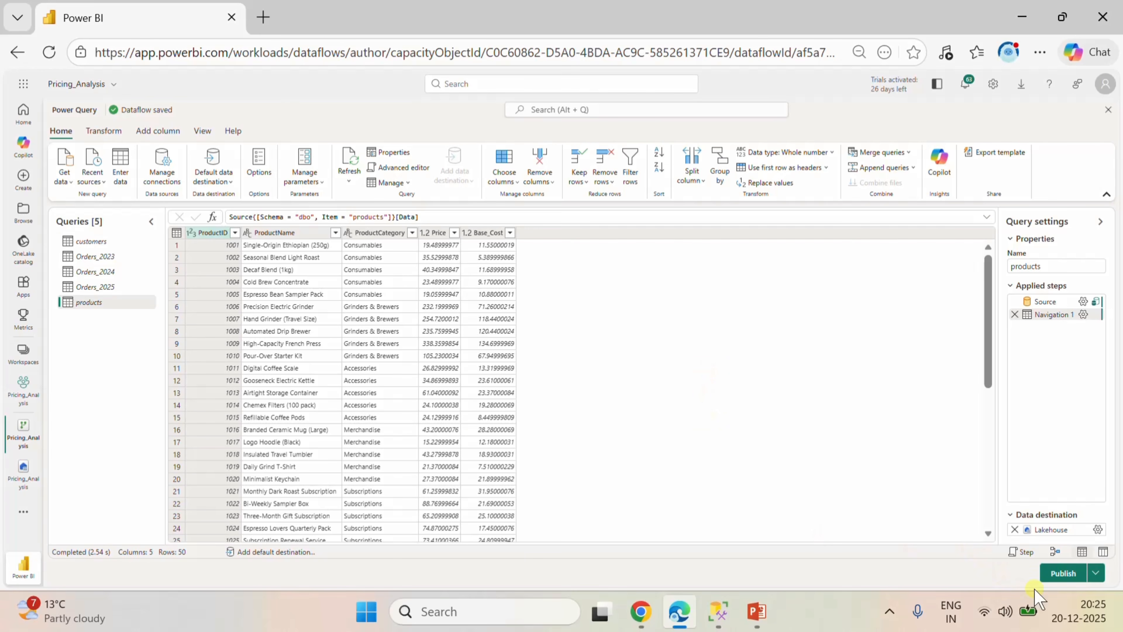
pyautogui.click(1056, 573)
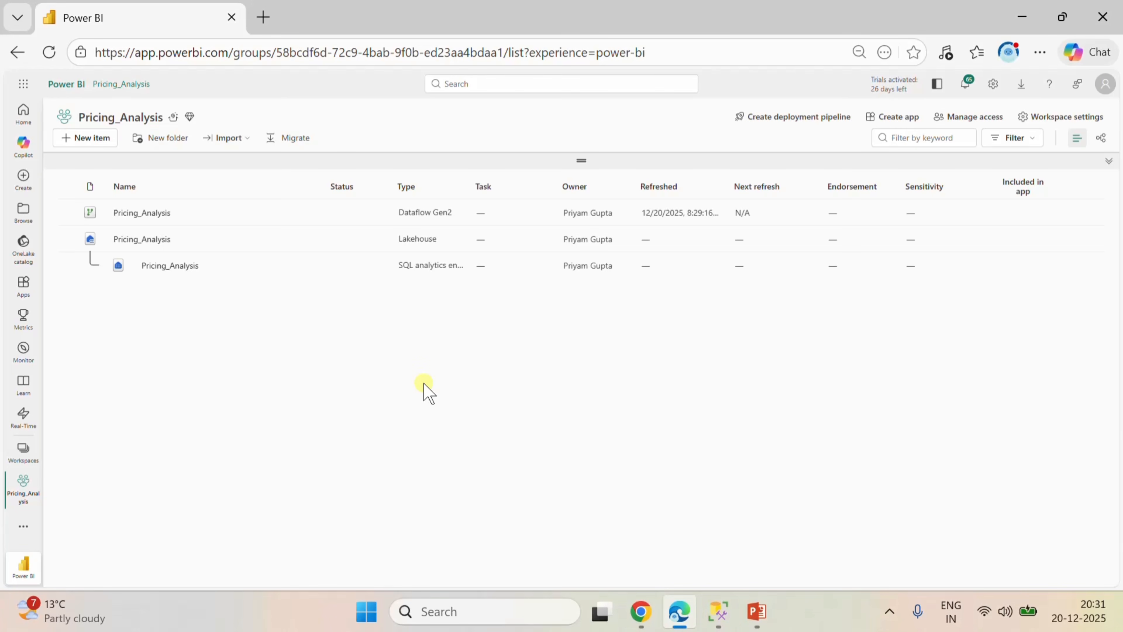
pyautogui.click(889, 611)
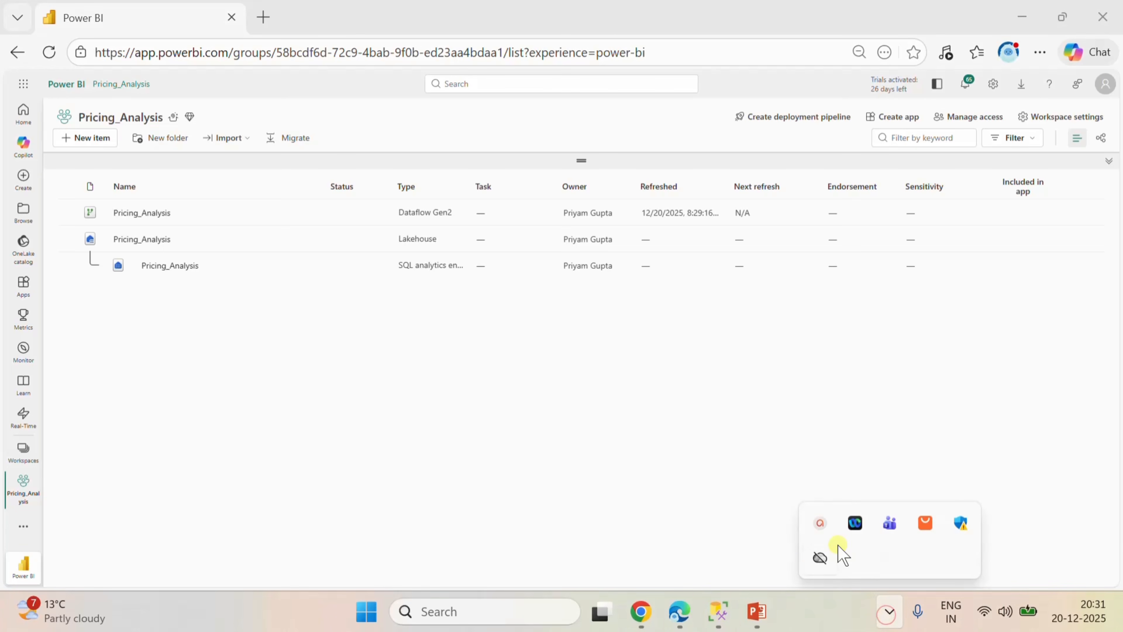
pyautogui.click(841, 556)
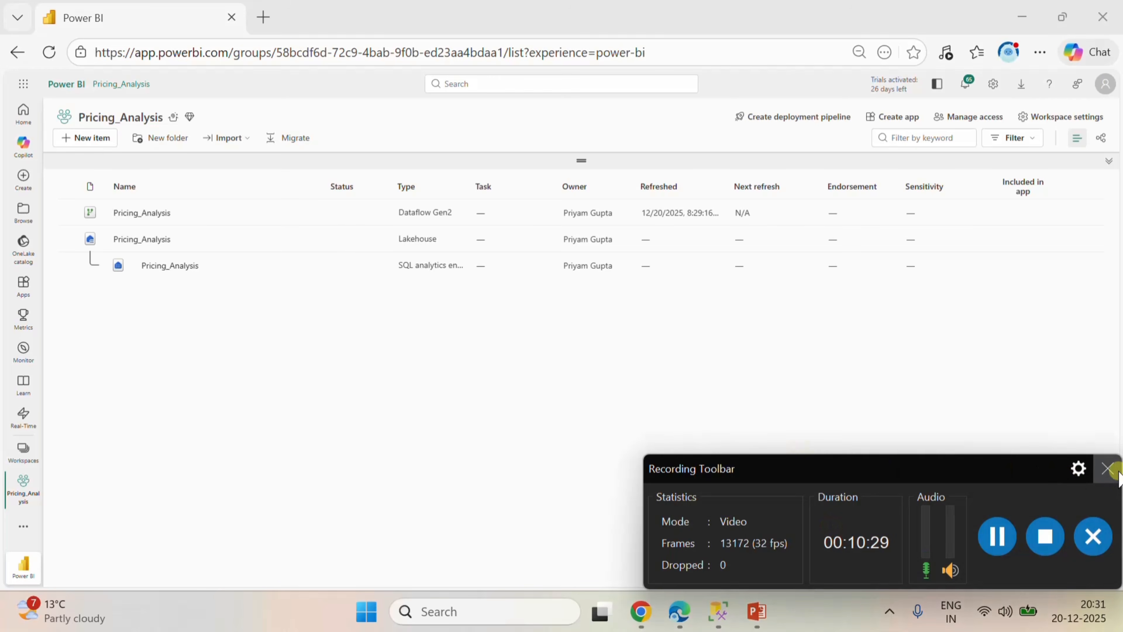
pyautogui.click(1108, 468)
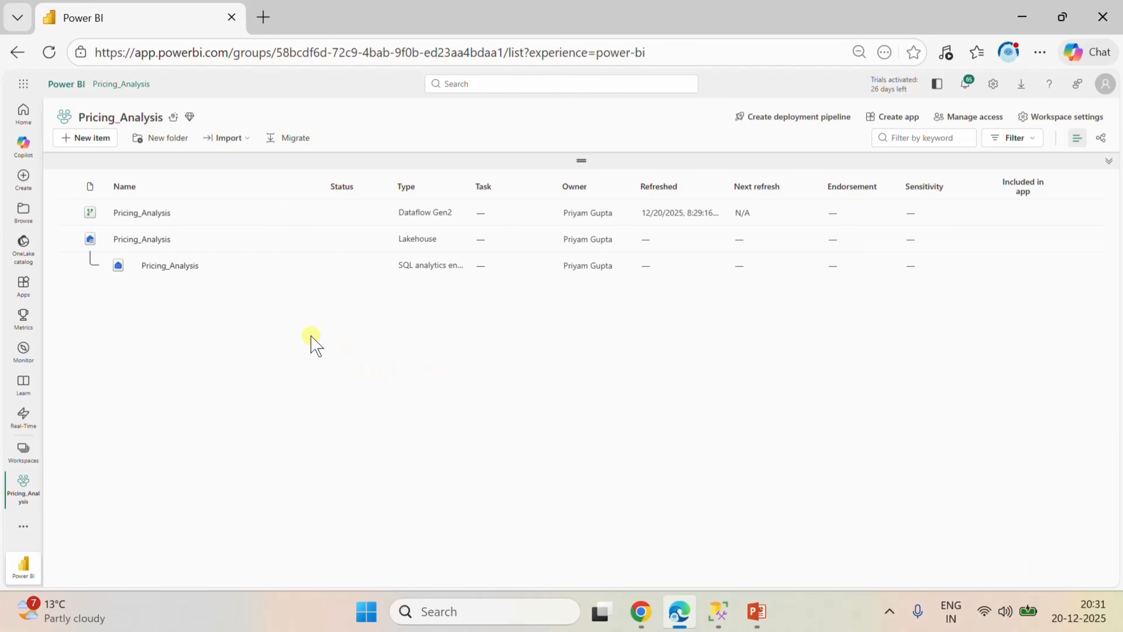
# Open the Pricing_Analysis lakehouse from the workspace and refresh it to load the tables under the dbo schema.
pyautogui.click(154, 241)
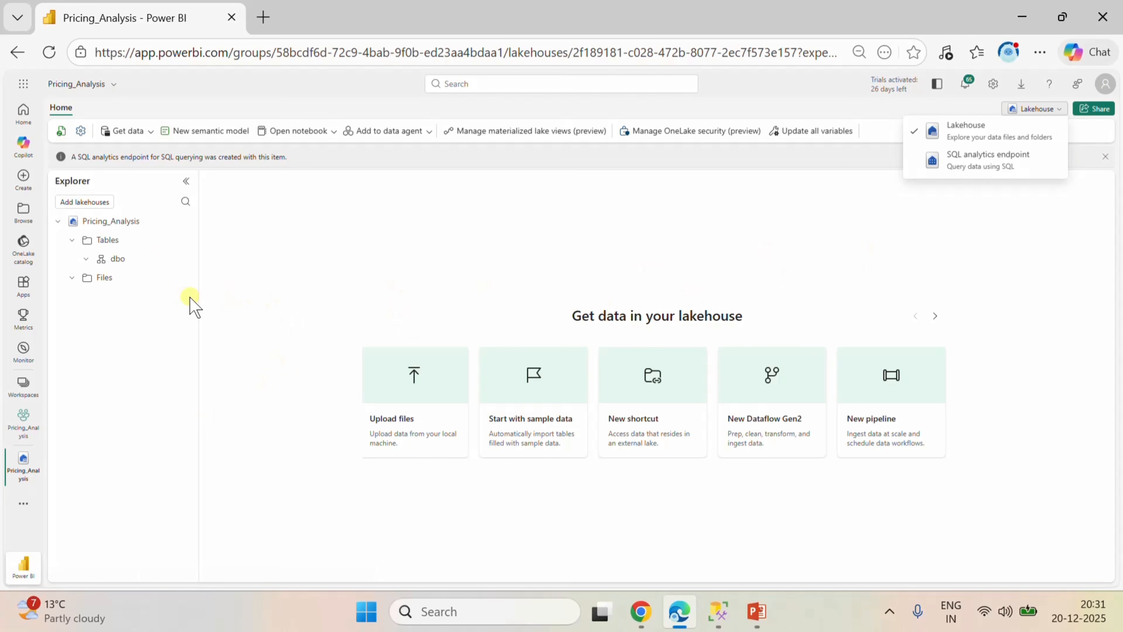
pyautogui.click(86, 258)
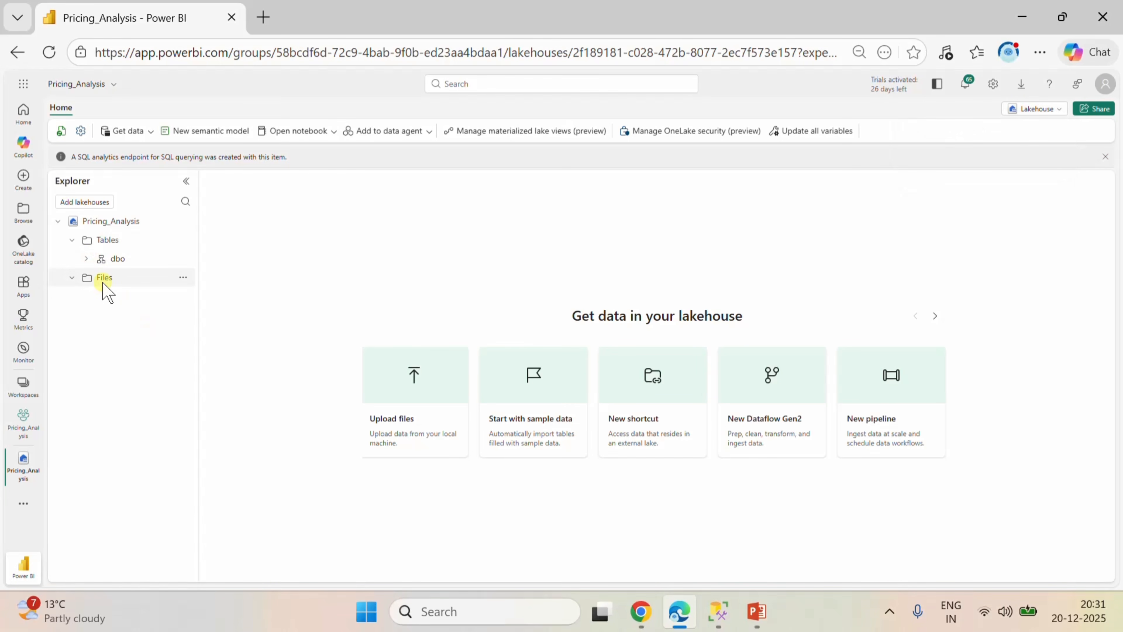
pyautogui.click(86, 259)
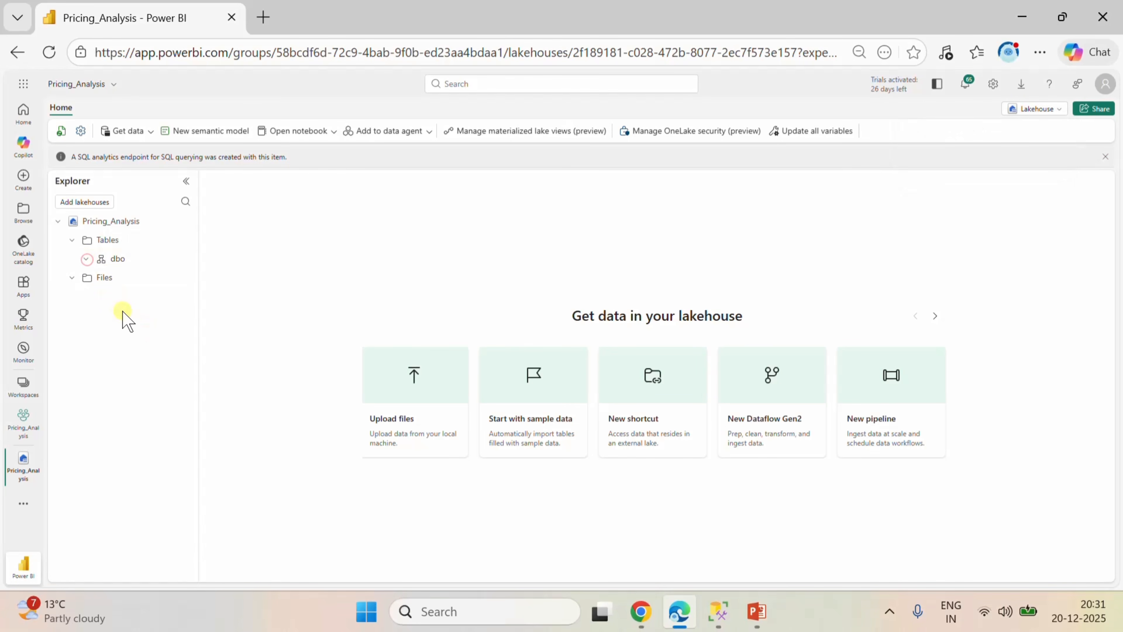
pyautogui.click(67, 135)
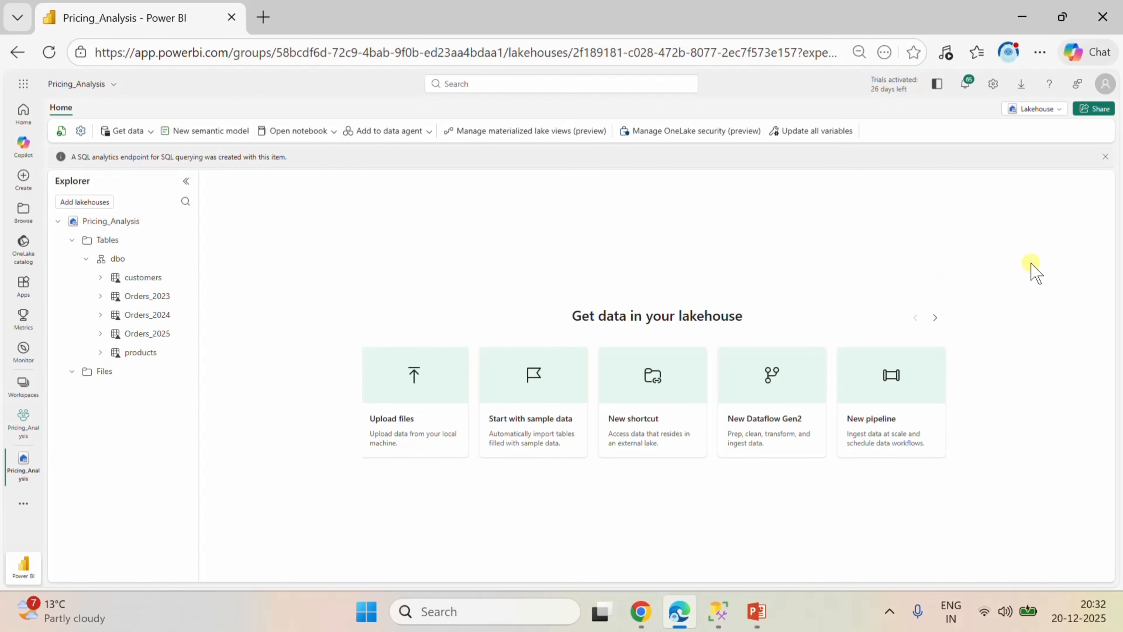
# Switch the lakehouse to its SQL analytics endpoint and expand the dbo tables, widening the explorer to show full table names.
pyautogui.click(1047, 108)
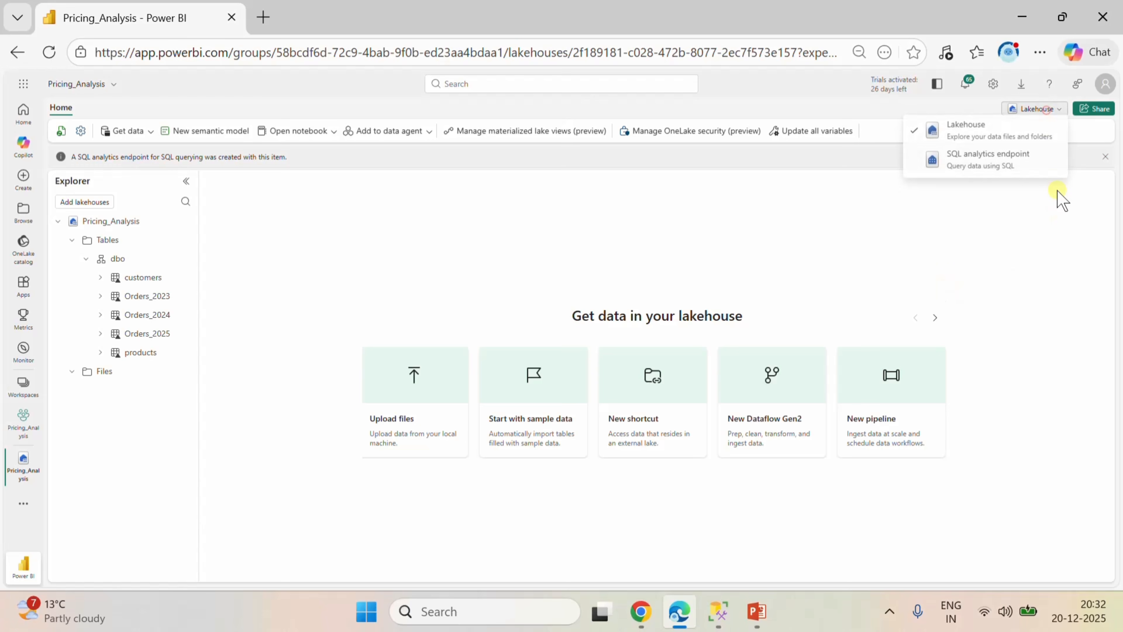
pyautogui.click(1001, 163)
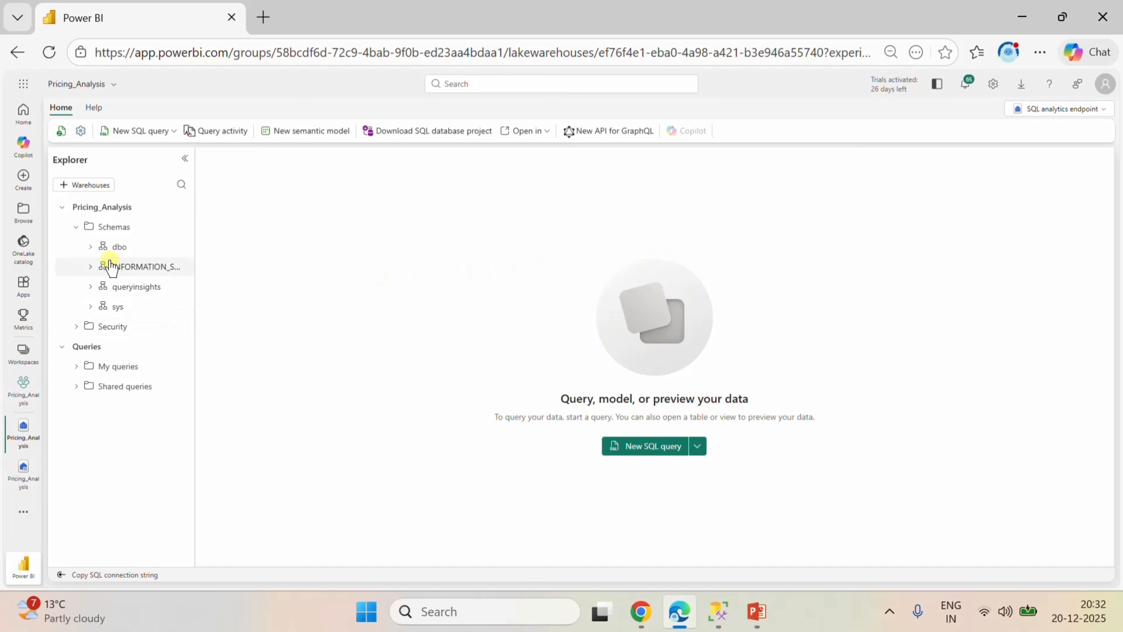
pyautogui.click(91, 247)
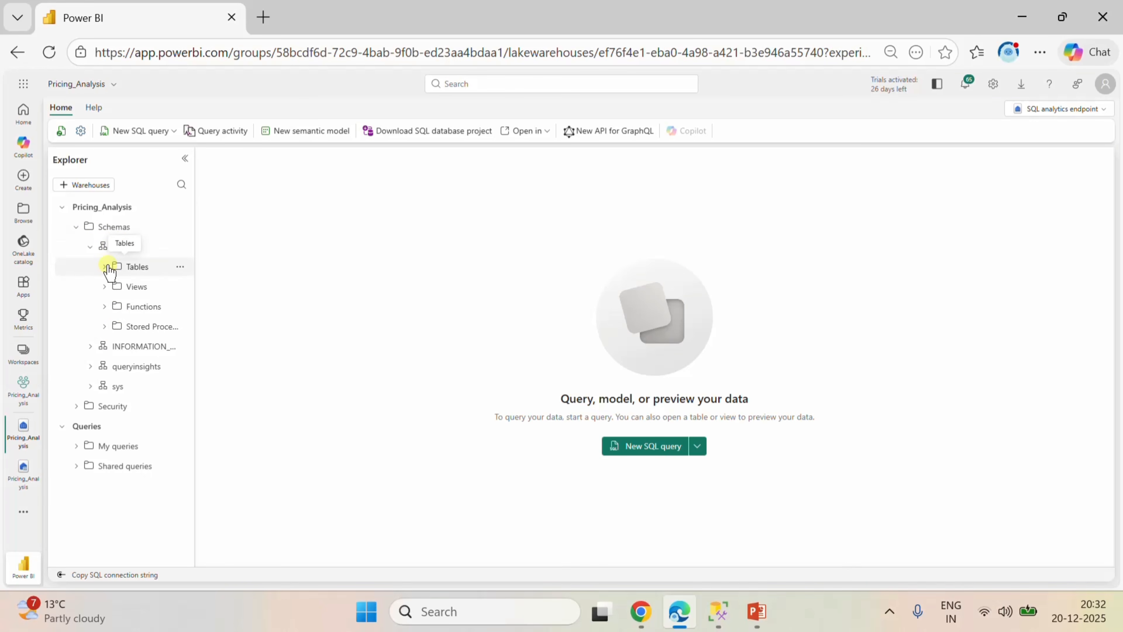
pyautogui.click(106, 267)
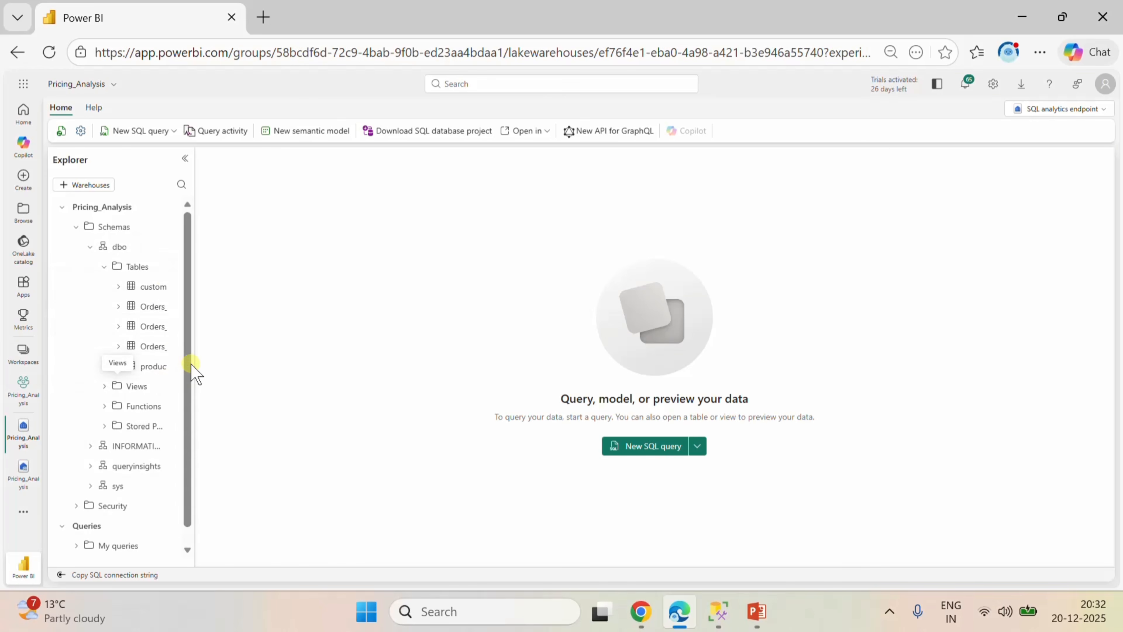
pyautogui.moveTo(195, 361); pyautogui.dragTo(240, 368)
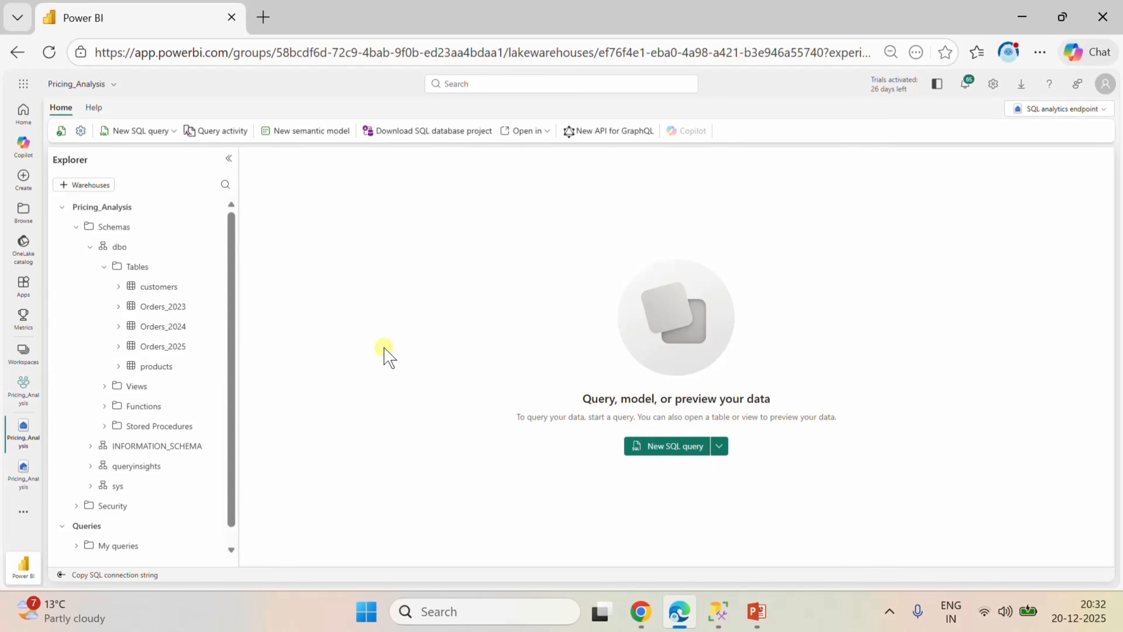
# Create a new SQL query, SELECT * FROM [Pricing_Analysis].[dbo].[Orders_2023], and run it.
pyautogui.click(150, 131)
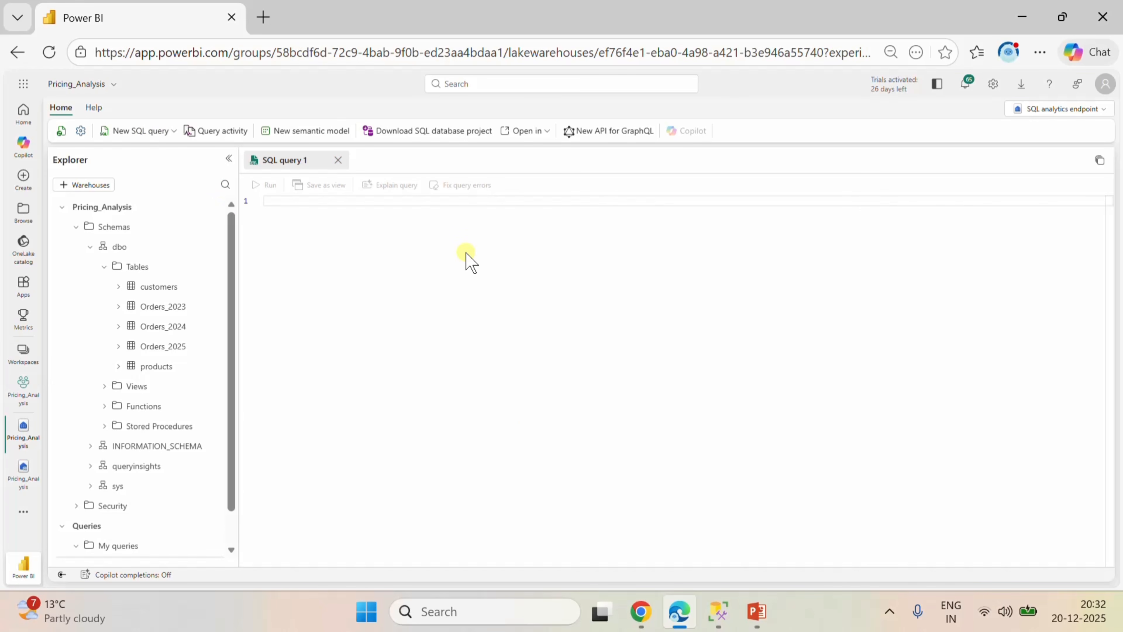
pyautogui.write('SELECT * N')
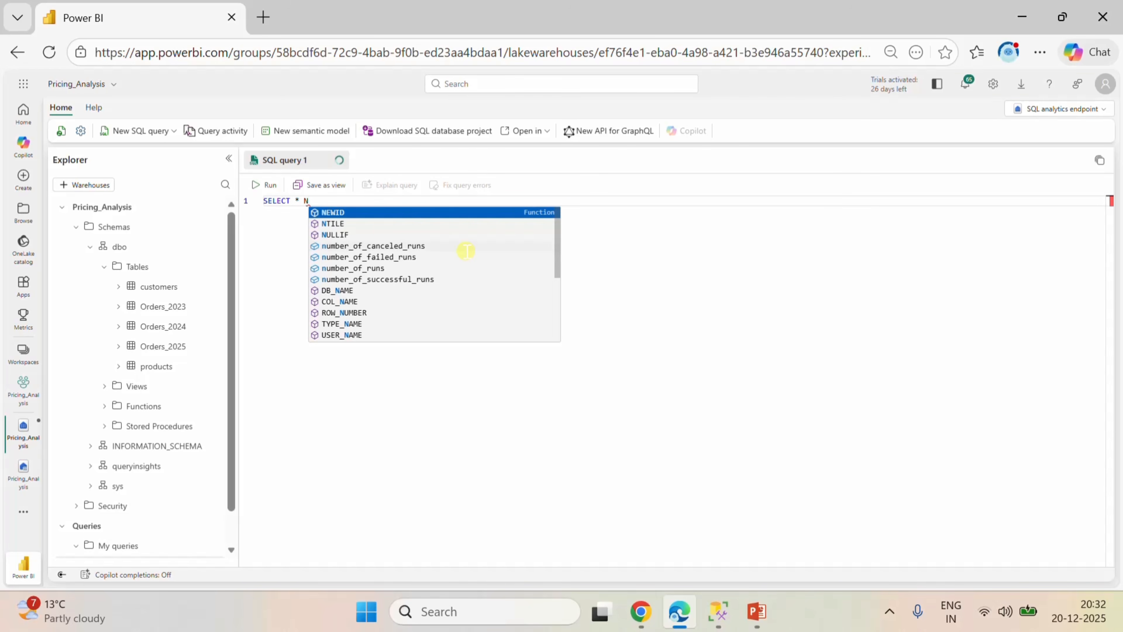
pyautogui.press('BackSpace')
pyautogui.write('FROM')
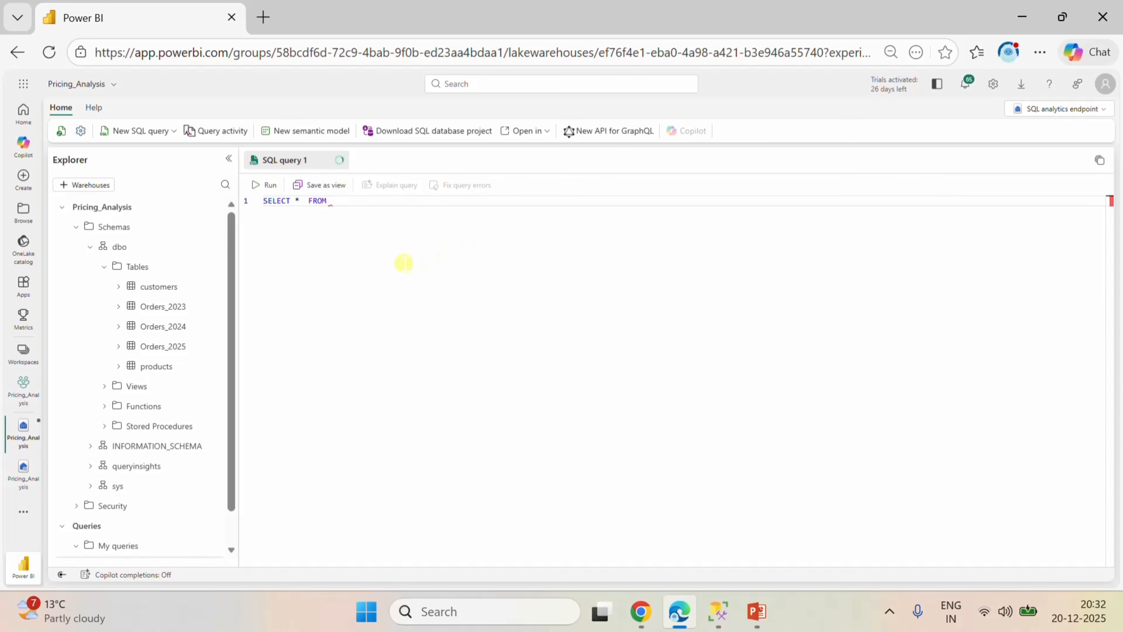
pyautogui.moveTo(168, 306); pyautogui.dragTo(454, 206)
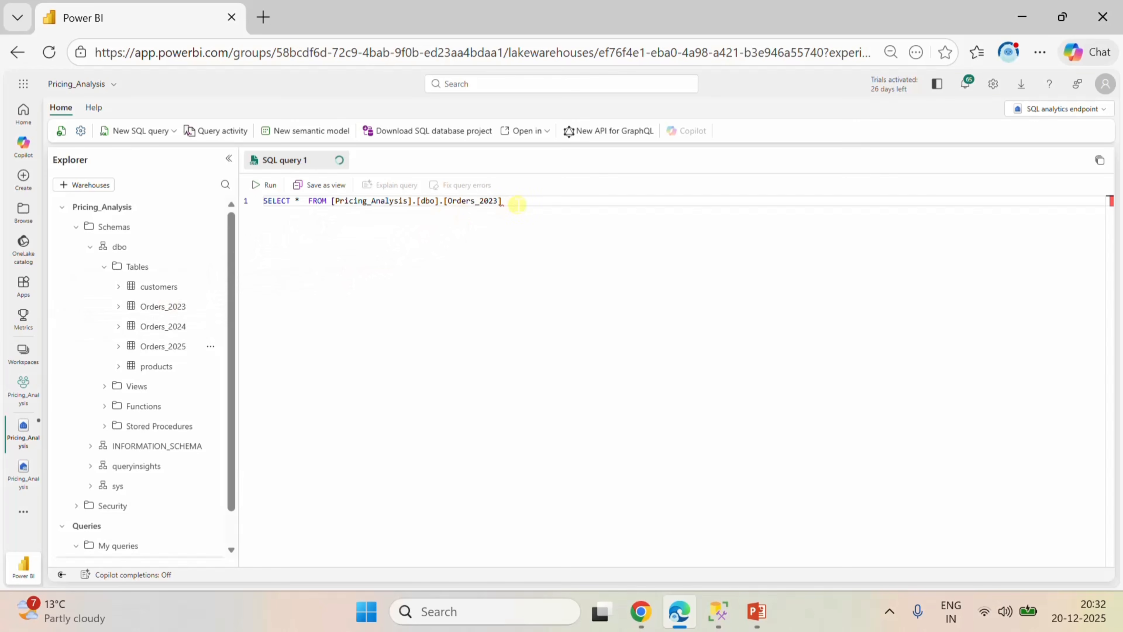
pyautogui.moveTo(523, 201); pyautogui.dragTo(256, 203)
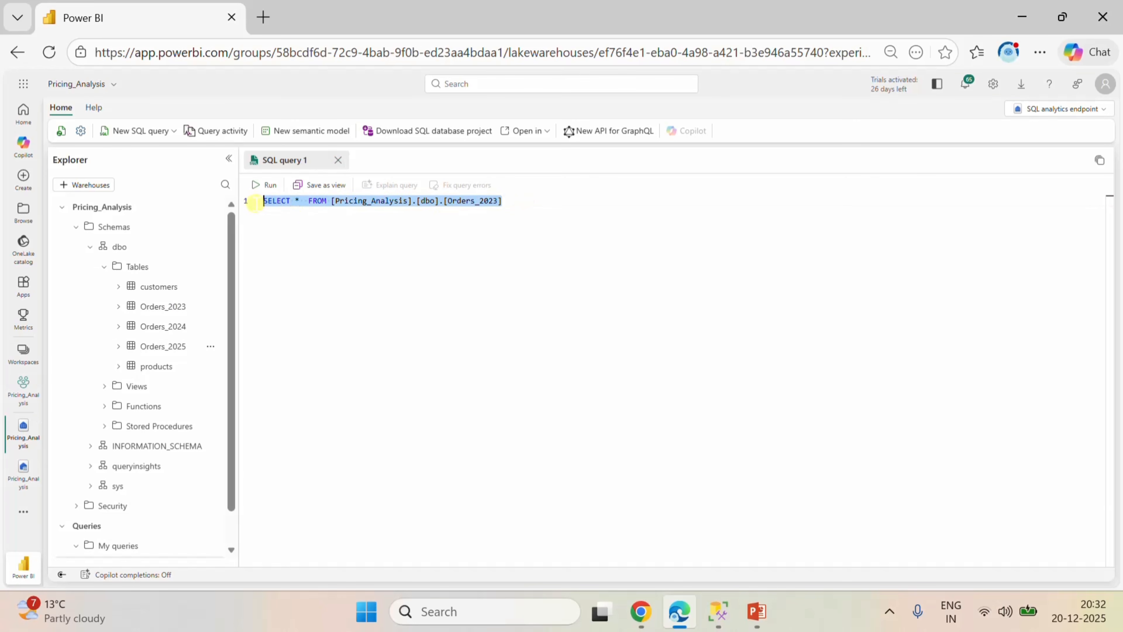
pyautogui.click(270, 185)
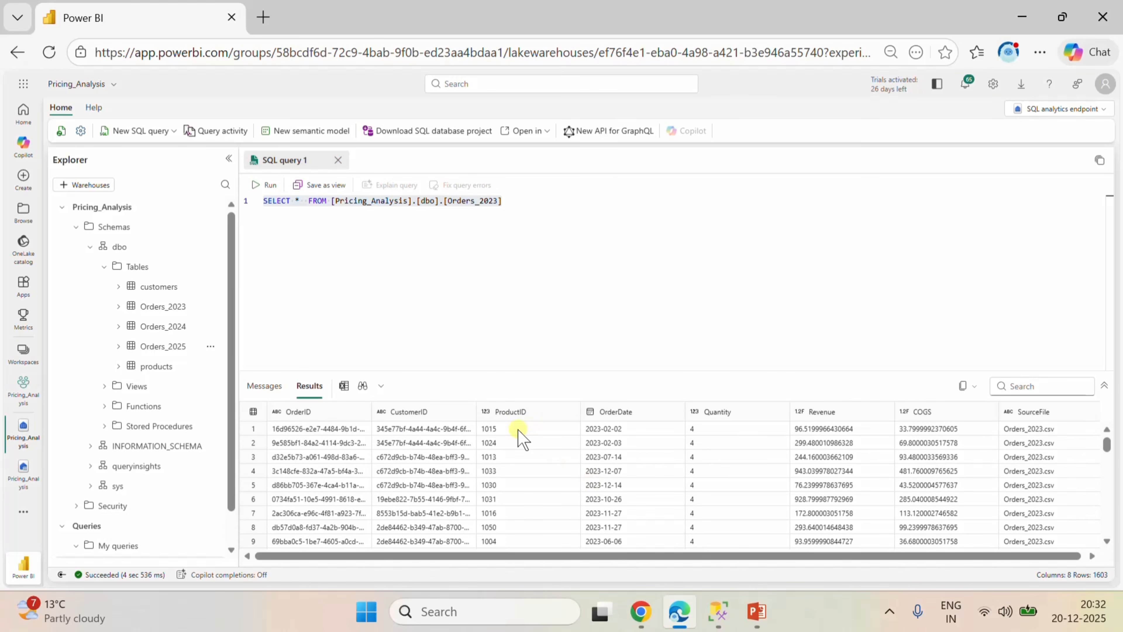
# Put the query's FROM clause on its own line and replace the asterisk with the OrderID column followed by a comma.
pyautogui.click(309, 202)
pyautogui.hotkey('ctrl', 'Return')
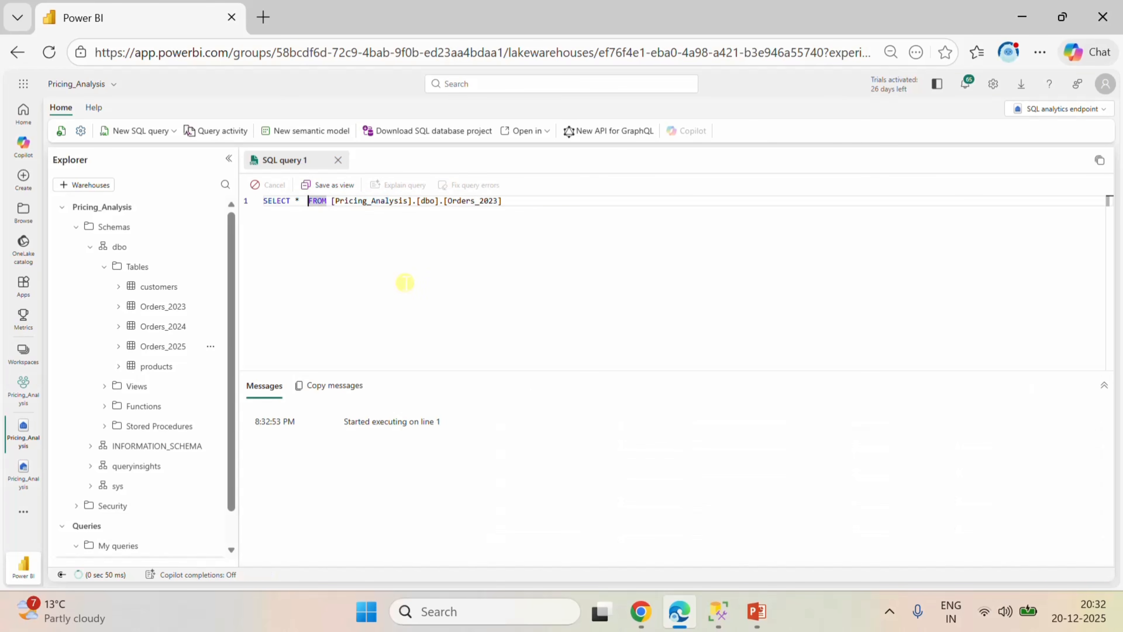
pyautogui.press('Return')
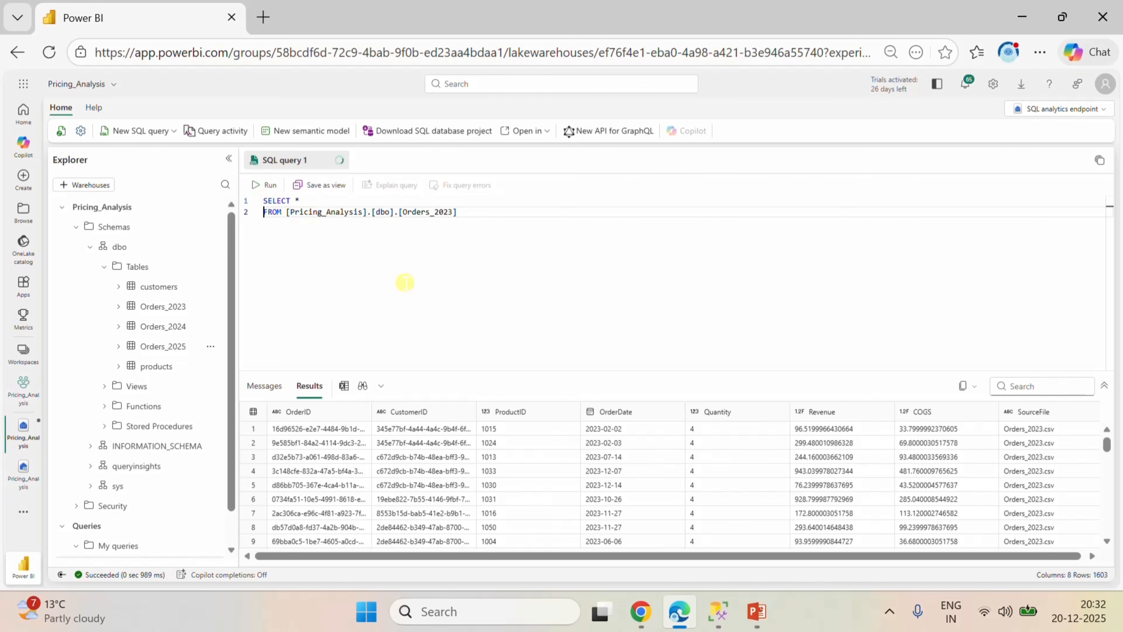
pyautogui.click(310, 200)
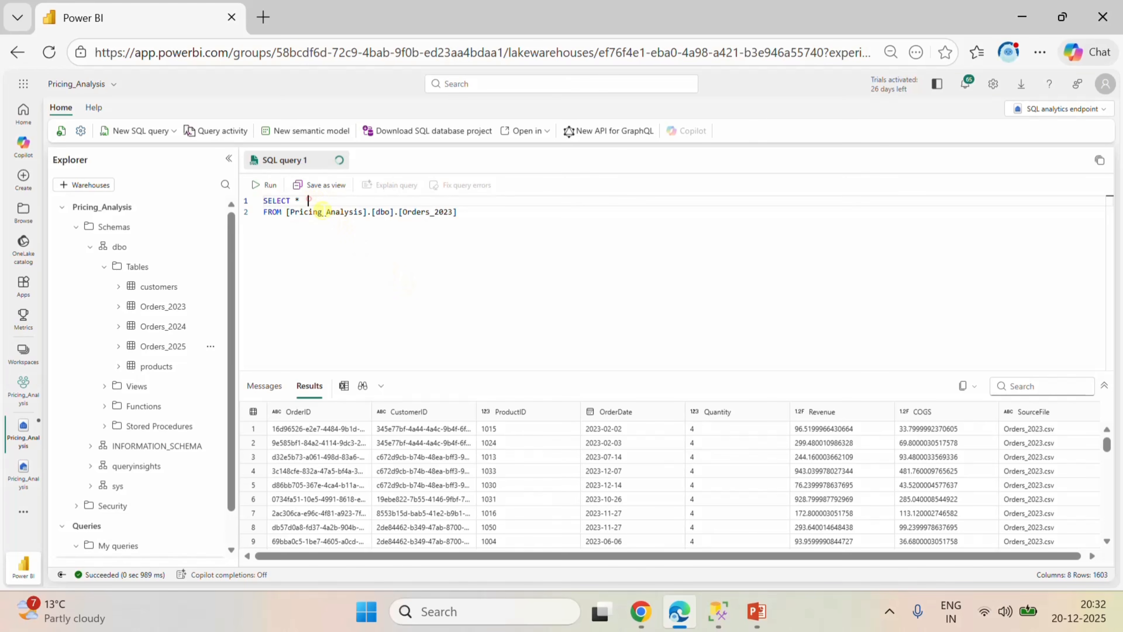
pyautogui.press('BackSpace')
pyautogui.press('BackSpace')
pyautogui.write('OR')
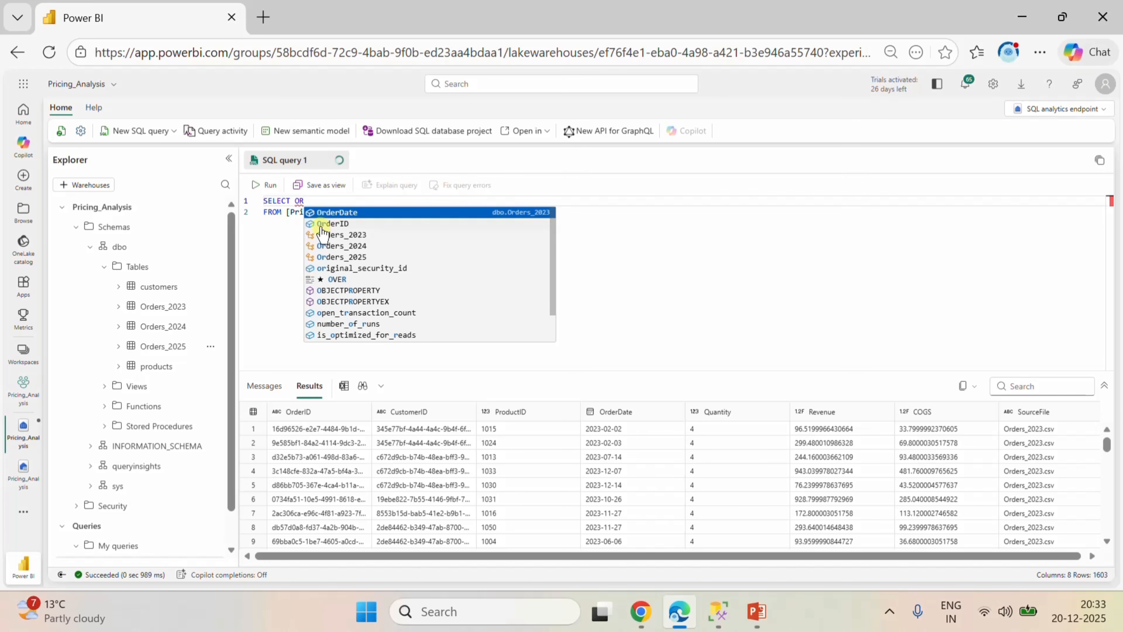
pyautogui.click(324, 223)
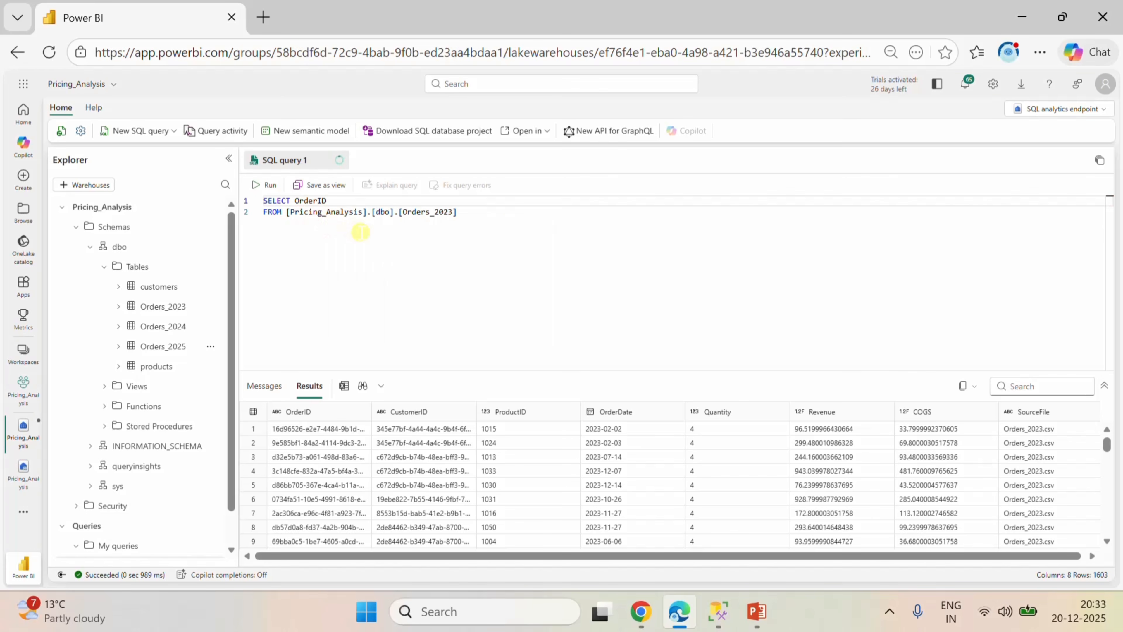
pyautogui.press('Return')
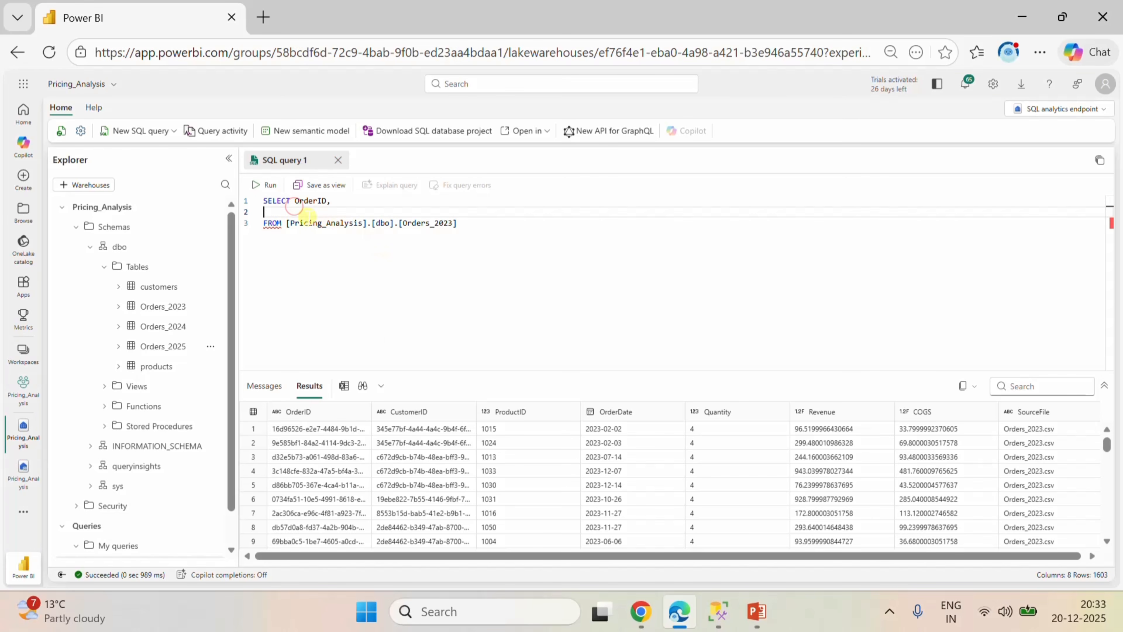
# Place OrderID on its own line below SELECT and add CustomerID, as the following column.
pyautogui.click(295, 201)
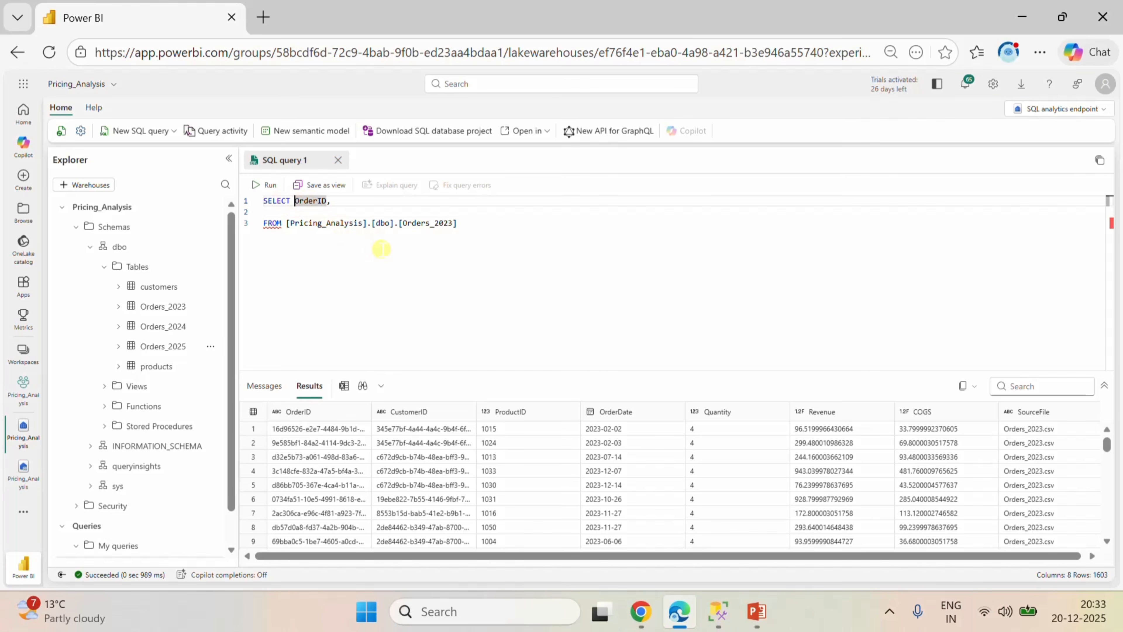
pyautogui.press('Return')
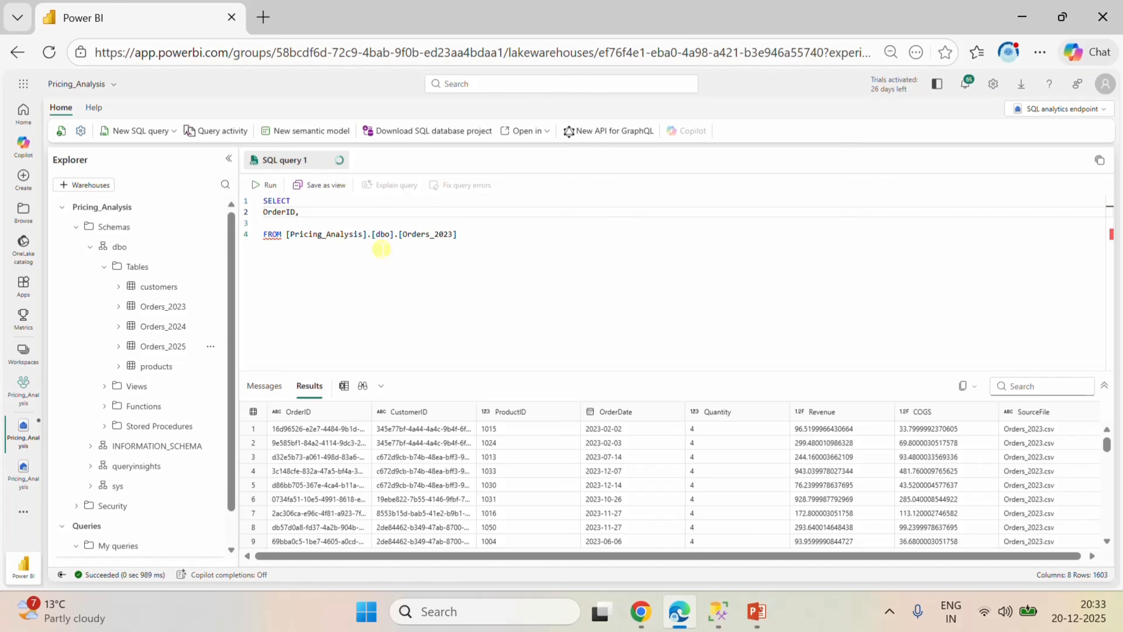
pyautogui.click(303, 211)
pyautogui.press('Return')
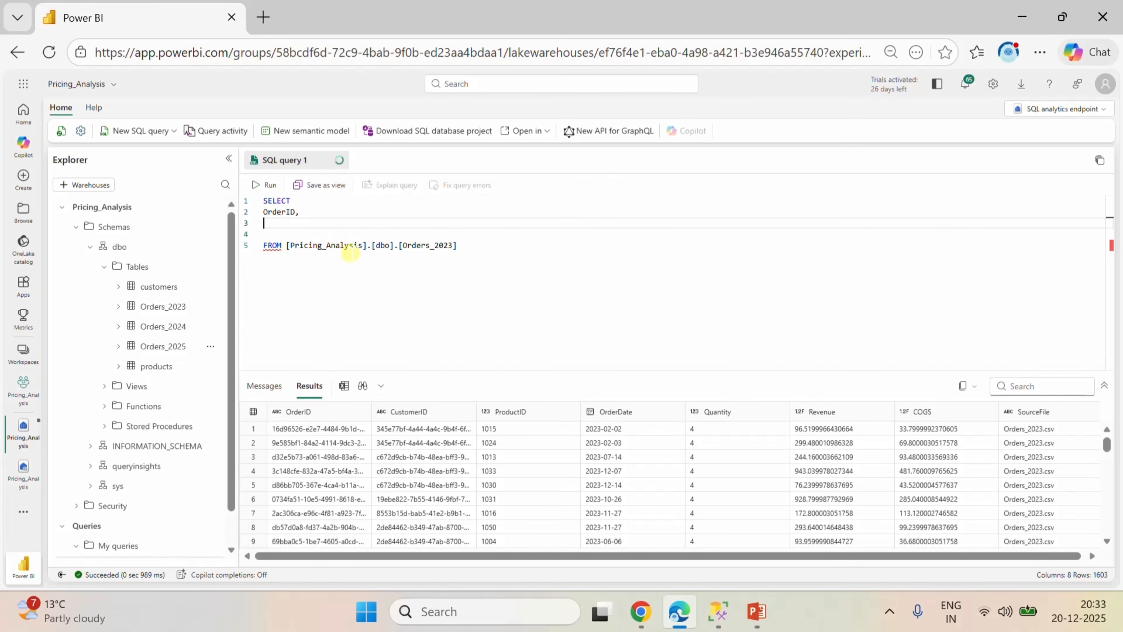
pyautogui.write('C')
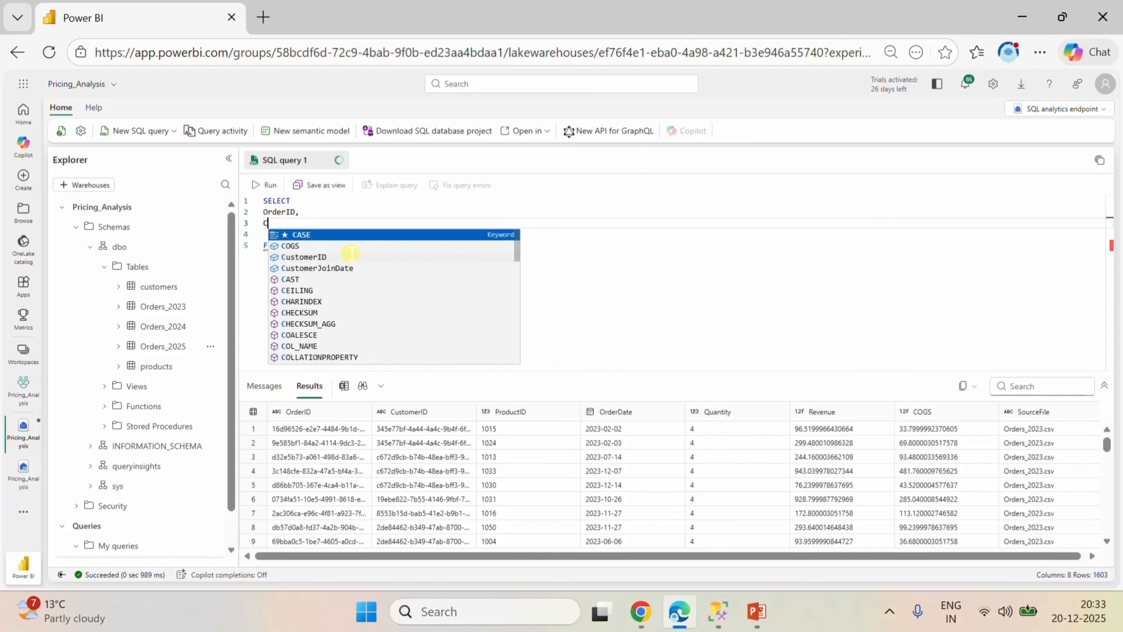
pyautogui.click(314, 256)
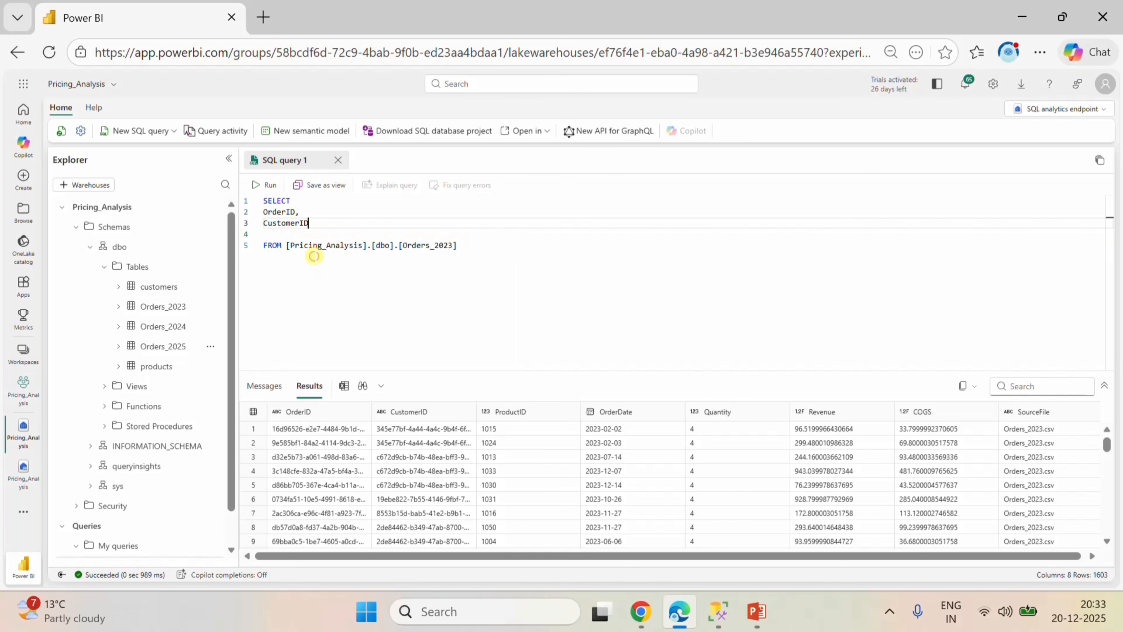
pyautogui.write('M')
pyautogui.press('BackSpace')
pyautogui.write(',')
pyautogui.press('Return')
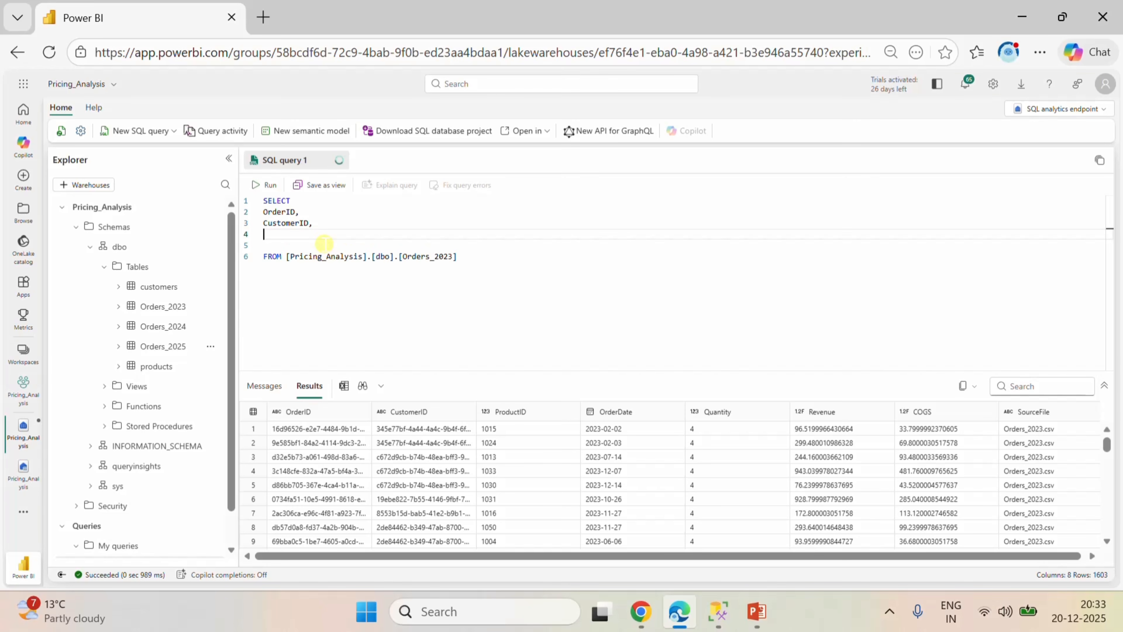
# Add ProductID and OrderDate to the SELECT list below CustomerID, each on its own line followed by a comma.
pyautogui.write('P')
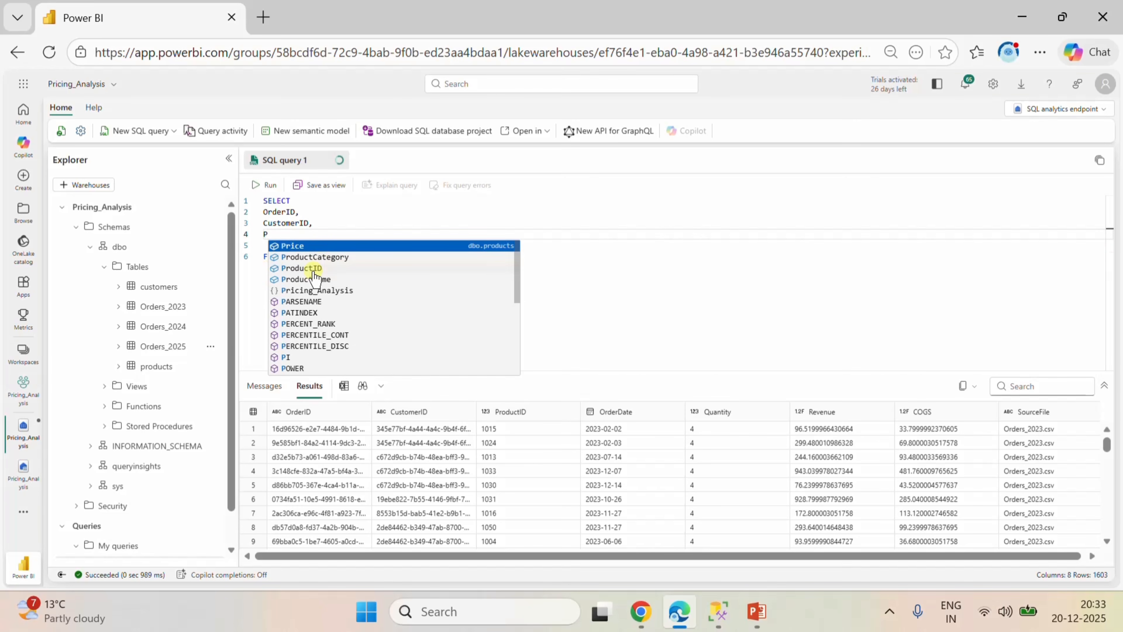
pyautogui.press('Tab')
pyautogui.write(',')
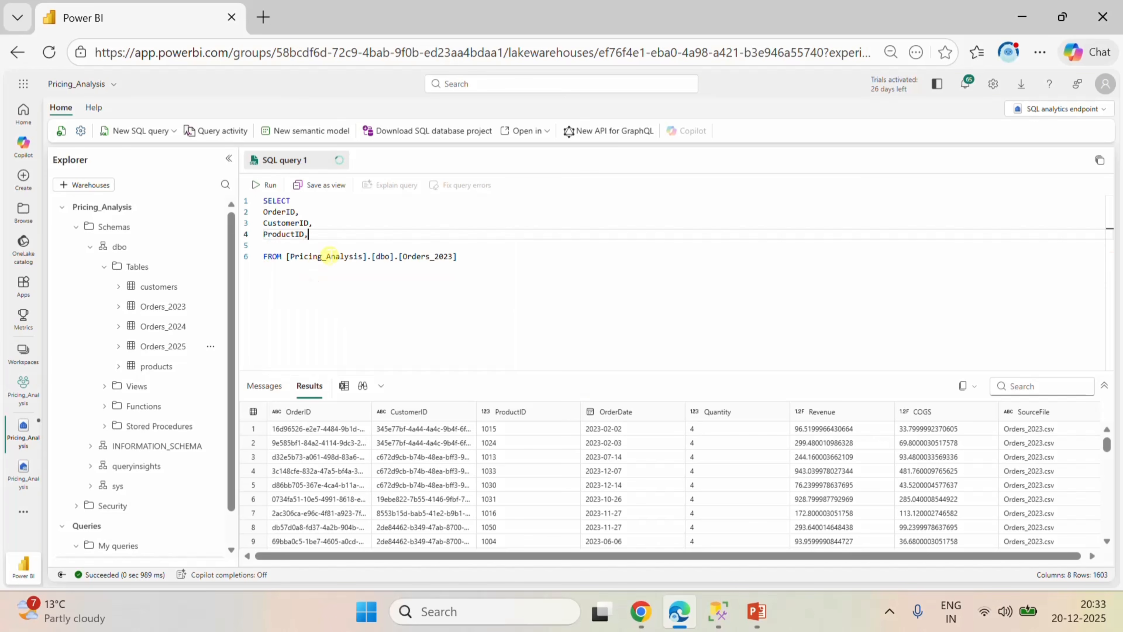
pyautogui.write('OR')
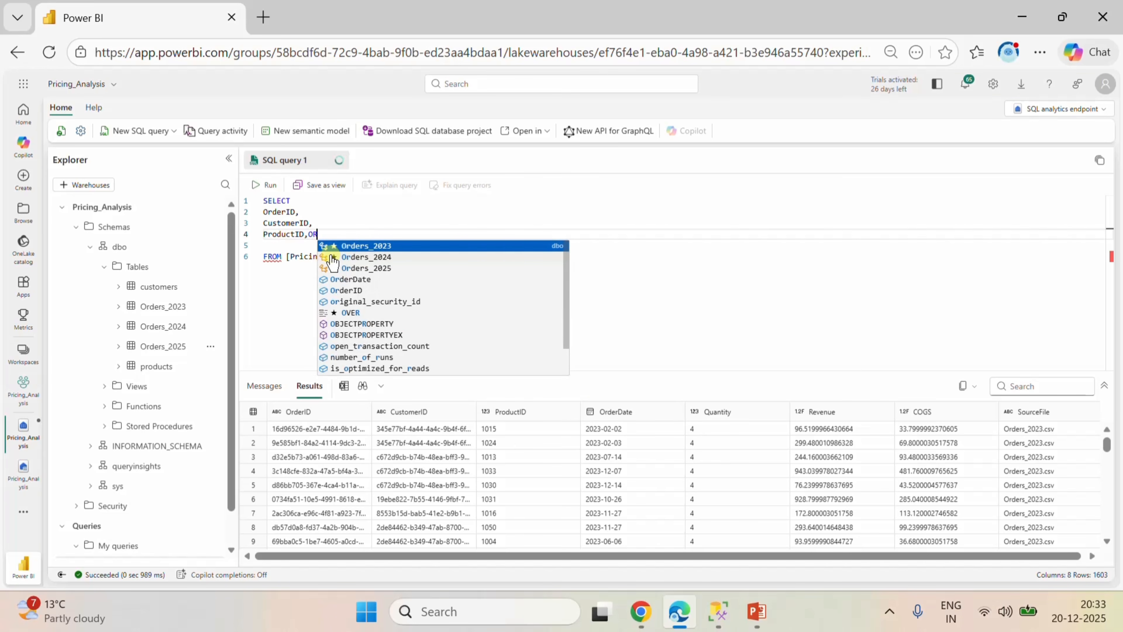
pyautogui.click(348, 277)
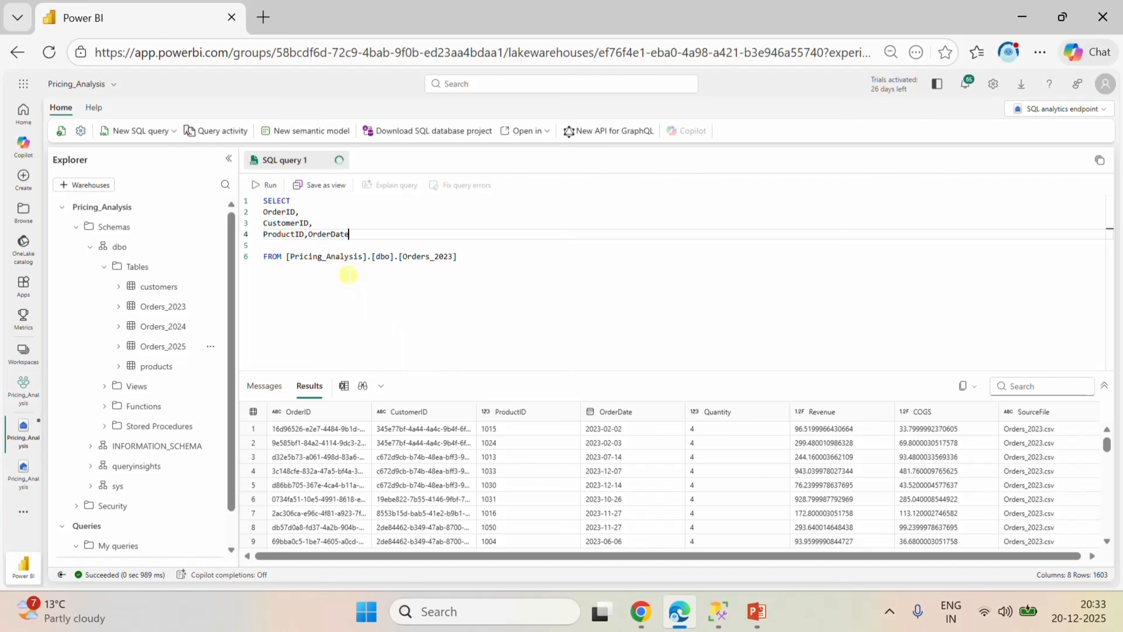
pyautogui.click(308, 235)
pyautogui.press('Return')
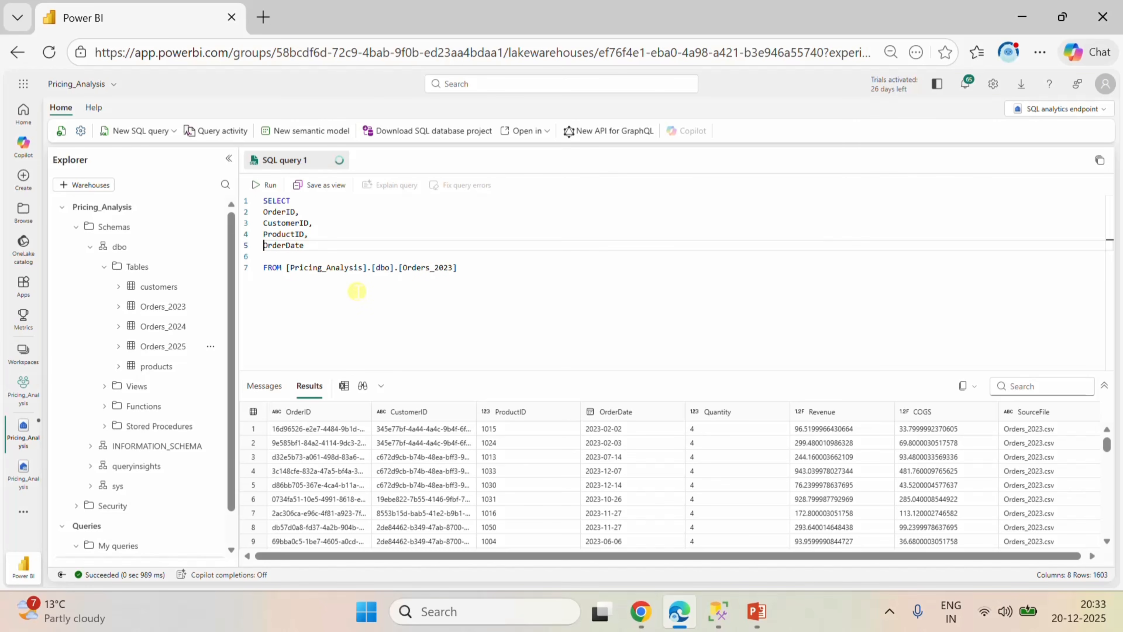
pyautogui.click(307, 245)
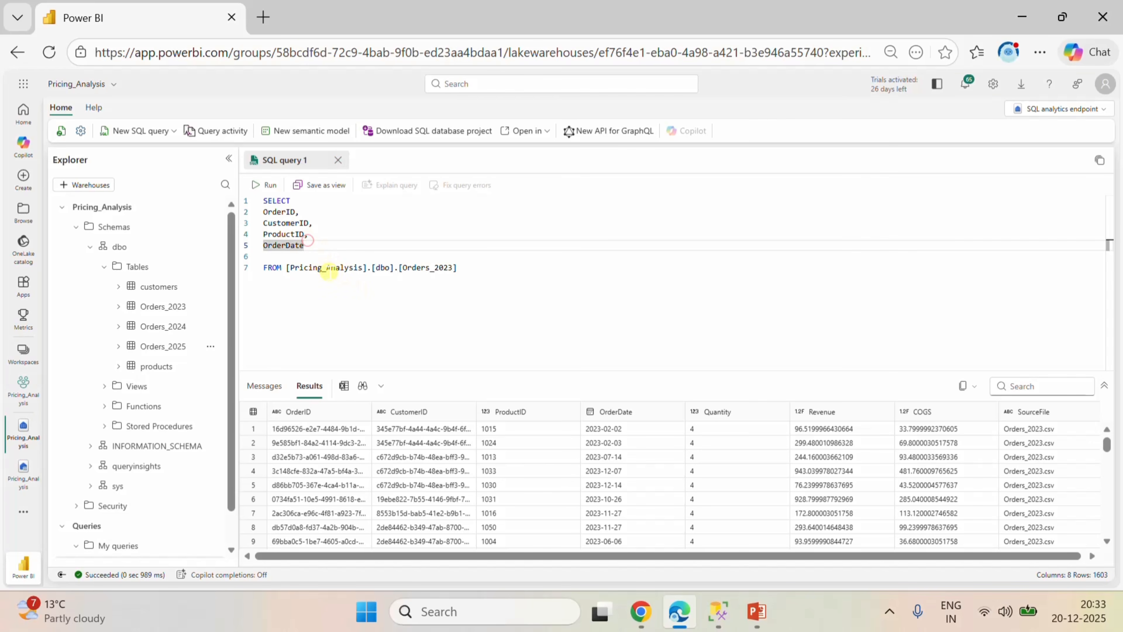
pyautogui.write(',')
pyautogui.press('Return')
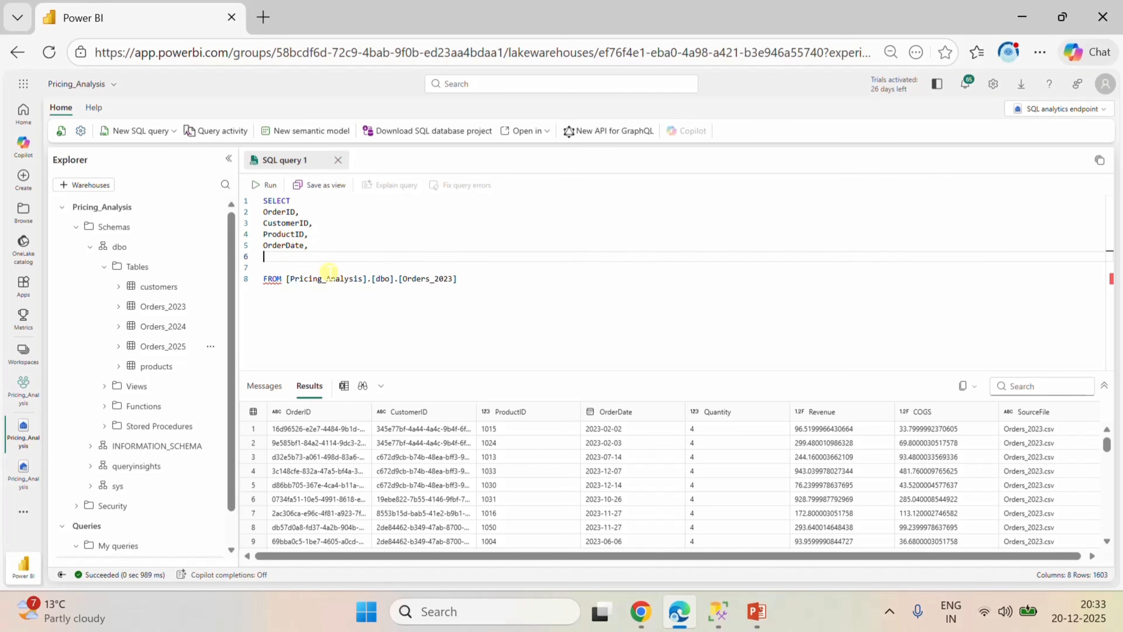
# Add the Quantity and Revenue columns below OrderDate in the SELECT list, each followed by a comma.
pyautogui.write('Q')
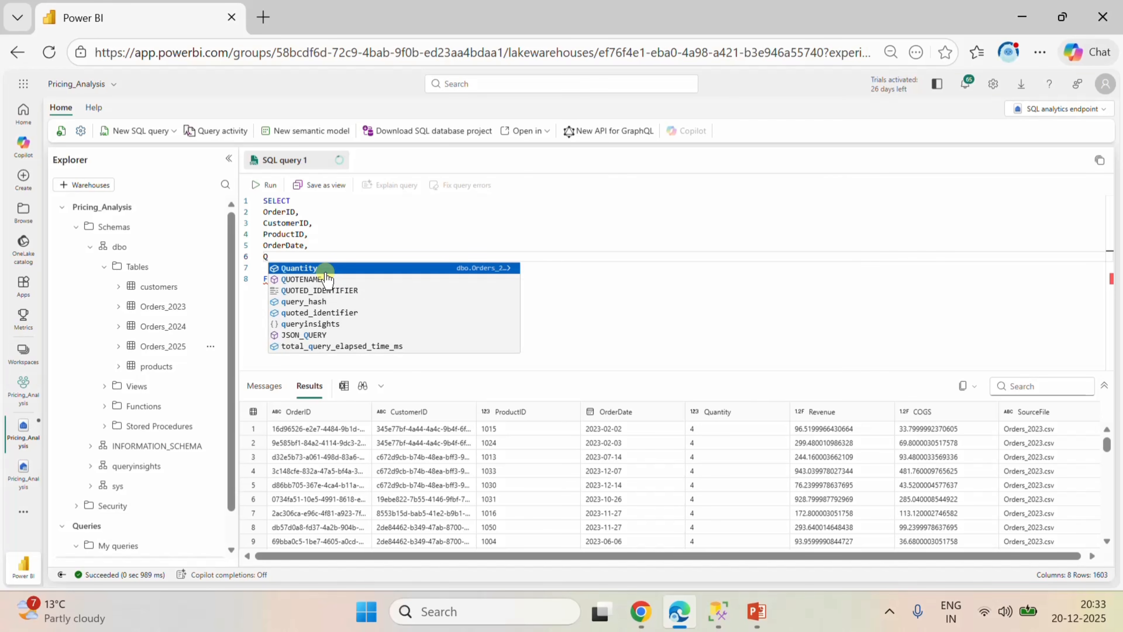
pyautogui.click(330, 268)
pyautogui.write(',')
pyautogui.press('Return')
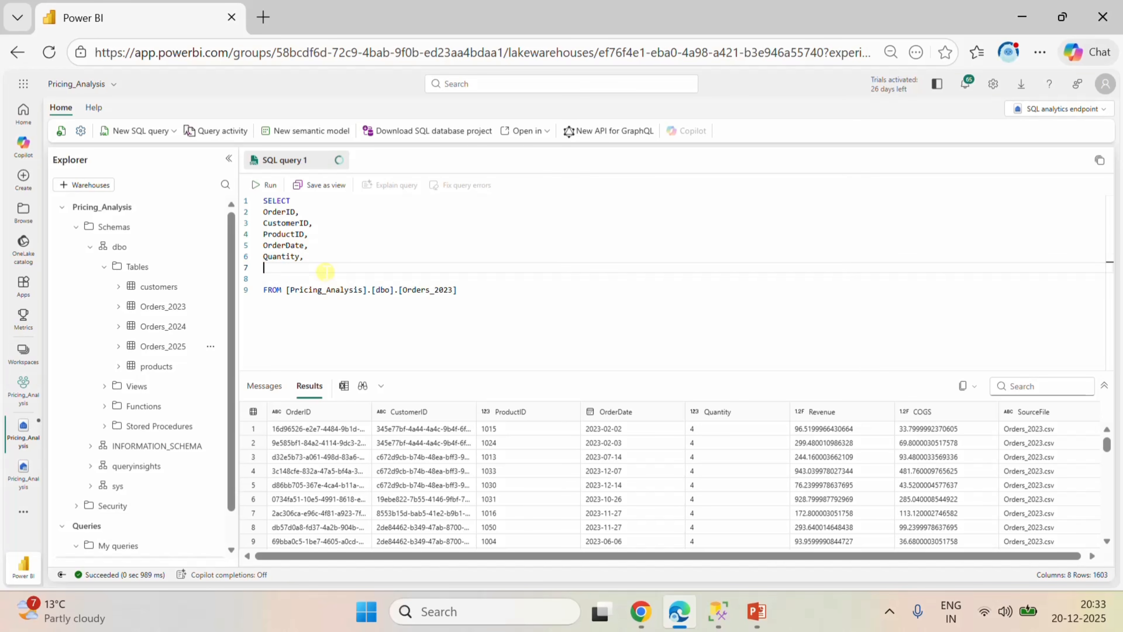
pyautogui.write('RE')
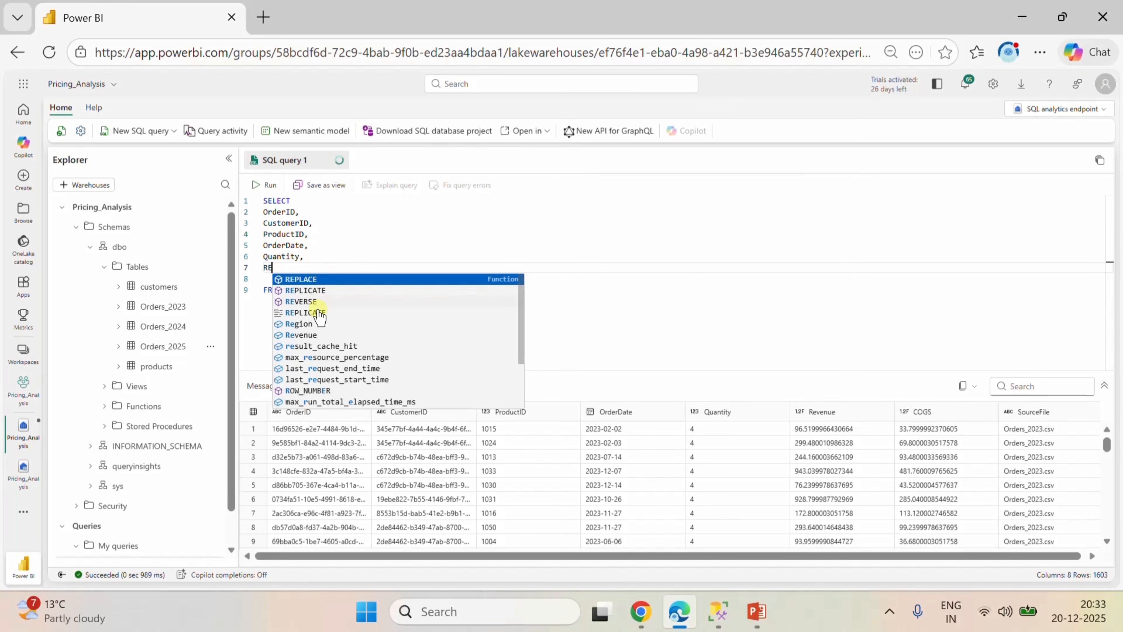
pyautogui.click(317, 334)
pyautogui.write(',')
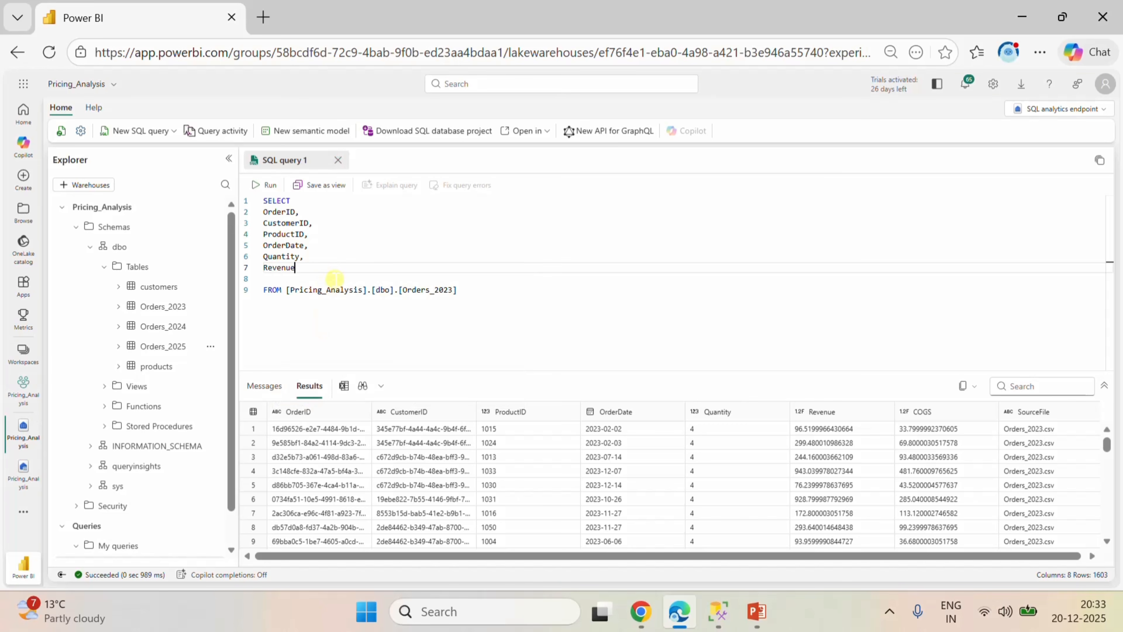
pyautogui.write('CO')
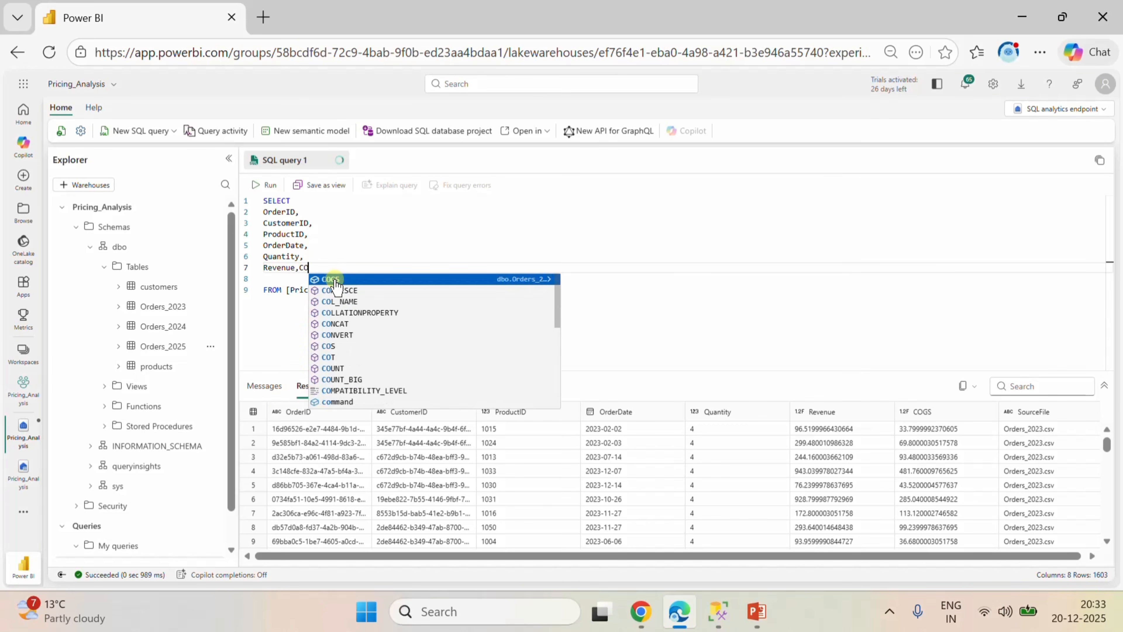
# Add COGS with a comma after Revenue and place it on its own line.
pyautogui.click(334, 280)
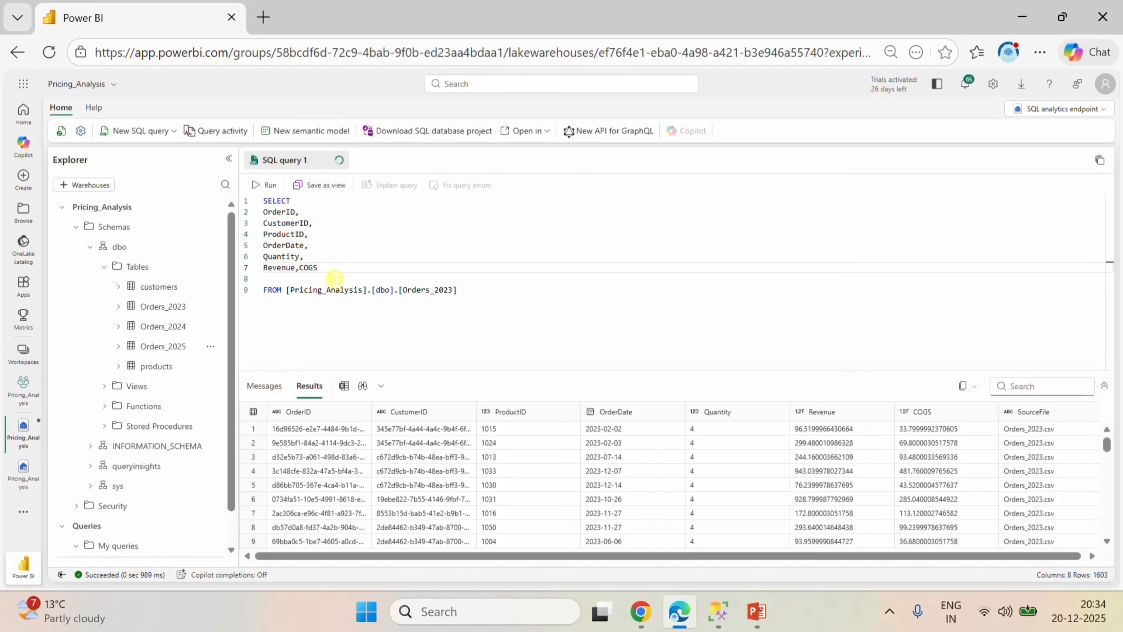
pyautogui.write(',')
pyautogui.press('Left')
pyautogui.press('Left')
pyautogui.press('Left')
pyautogui.press('Return')
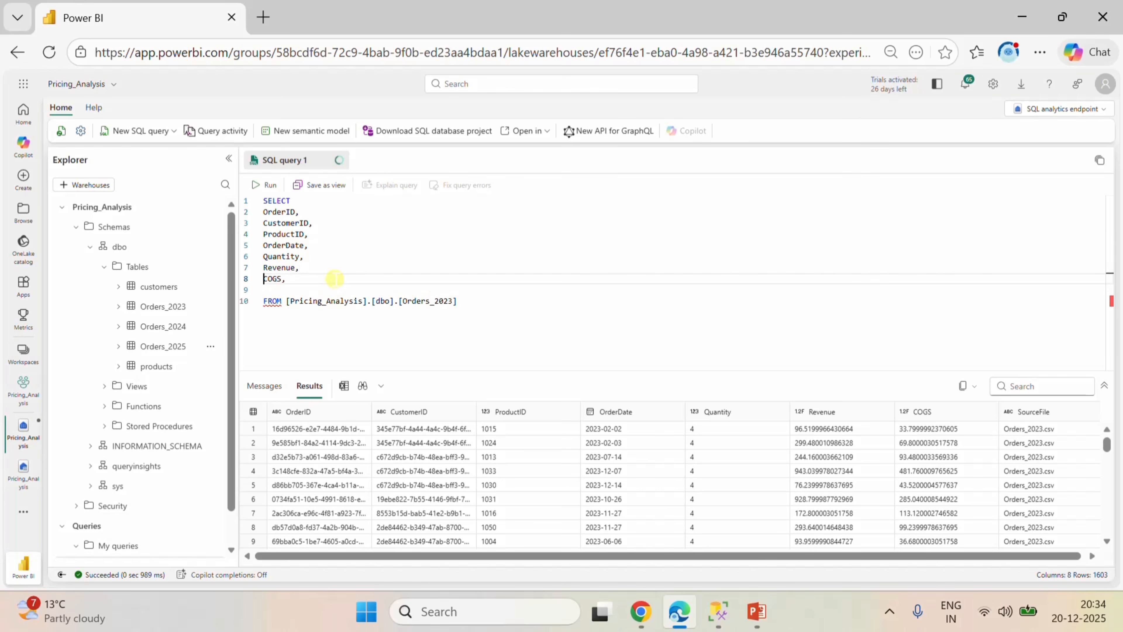
# Remove the blank line above FROM and the comma after COGS, and run the query.
pyautogui.press('Down')
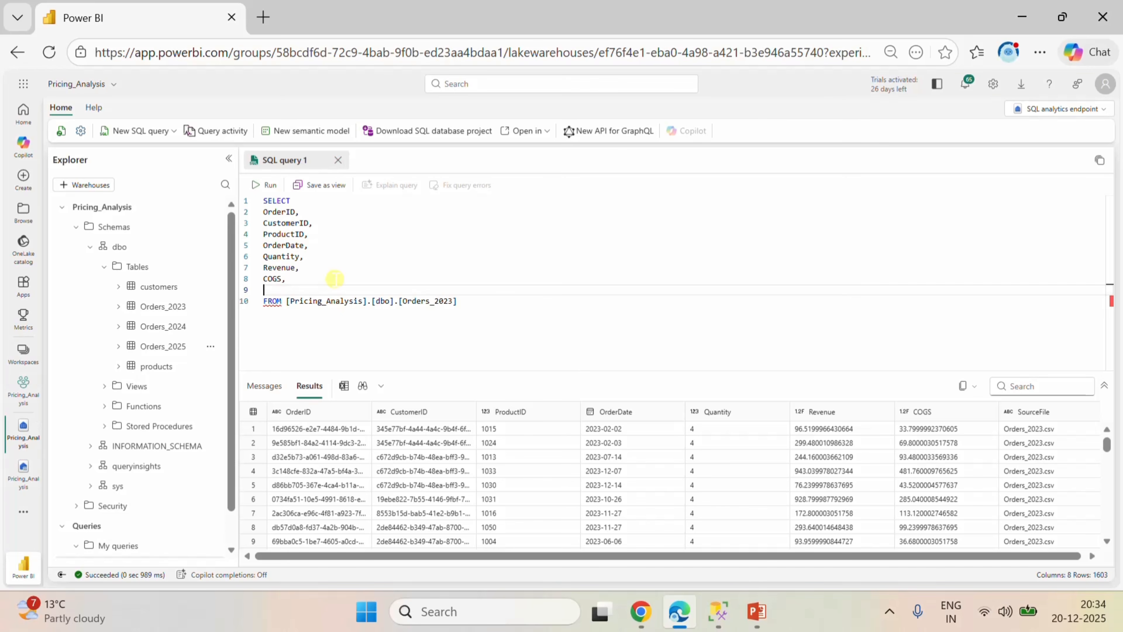
pyautogui.press('BackSpace')
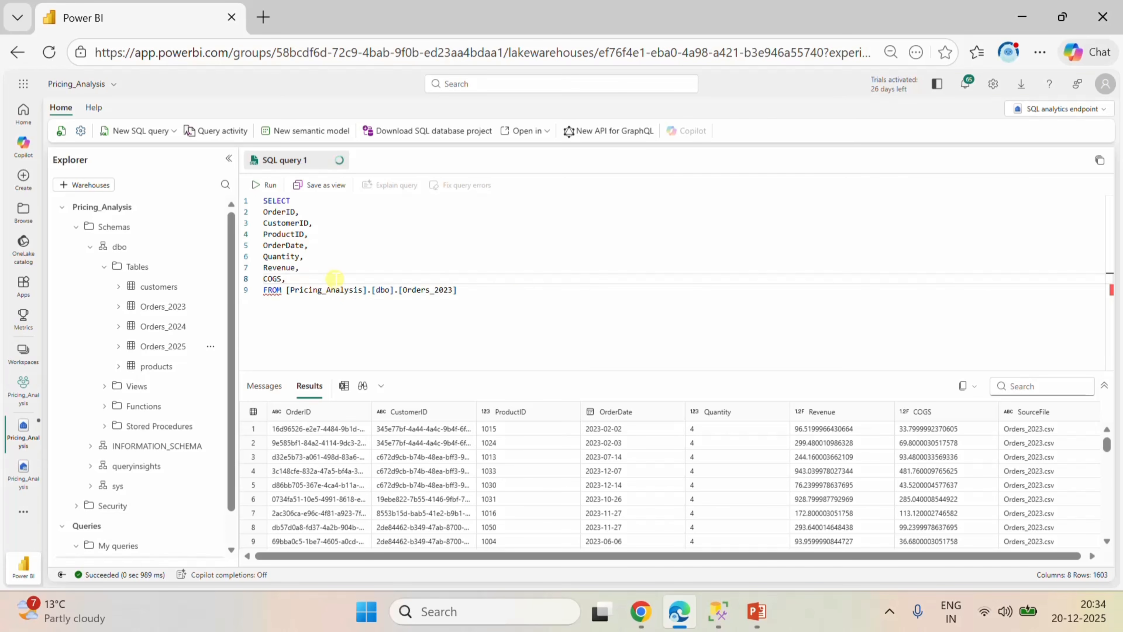
pyautogui.press('BackSpace')
pyautogui.click(489, 292)
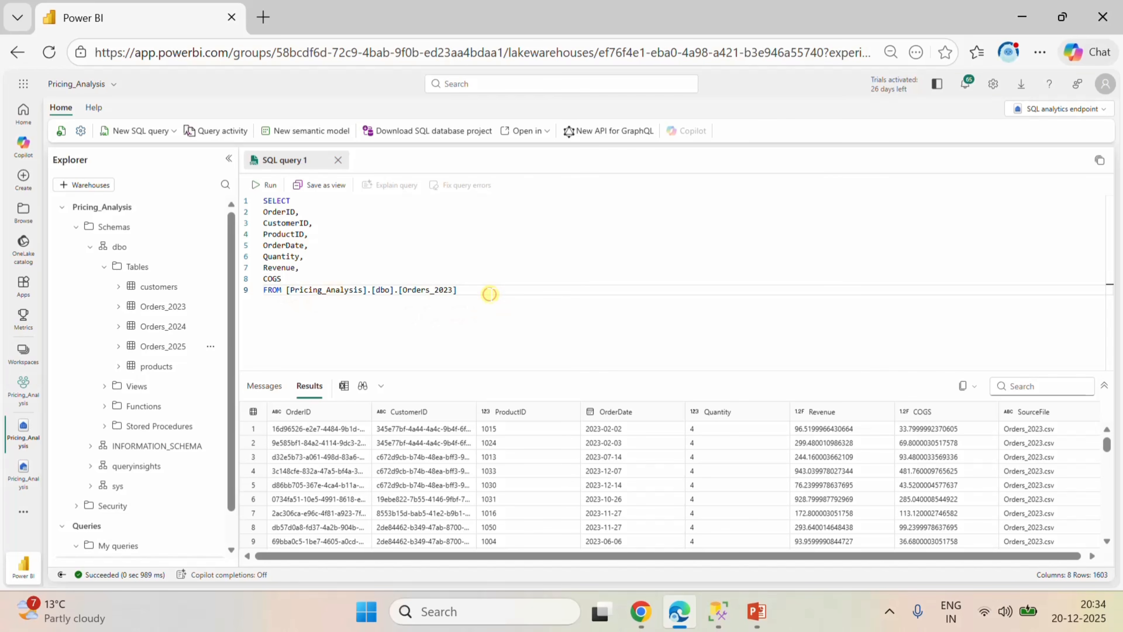
pyautogui.hotkey('ctrl', 'Return')
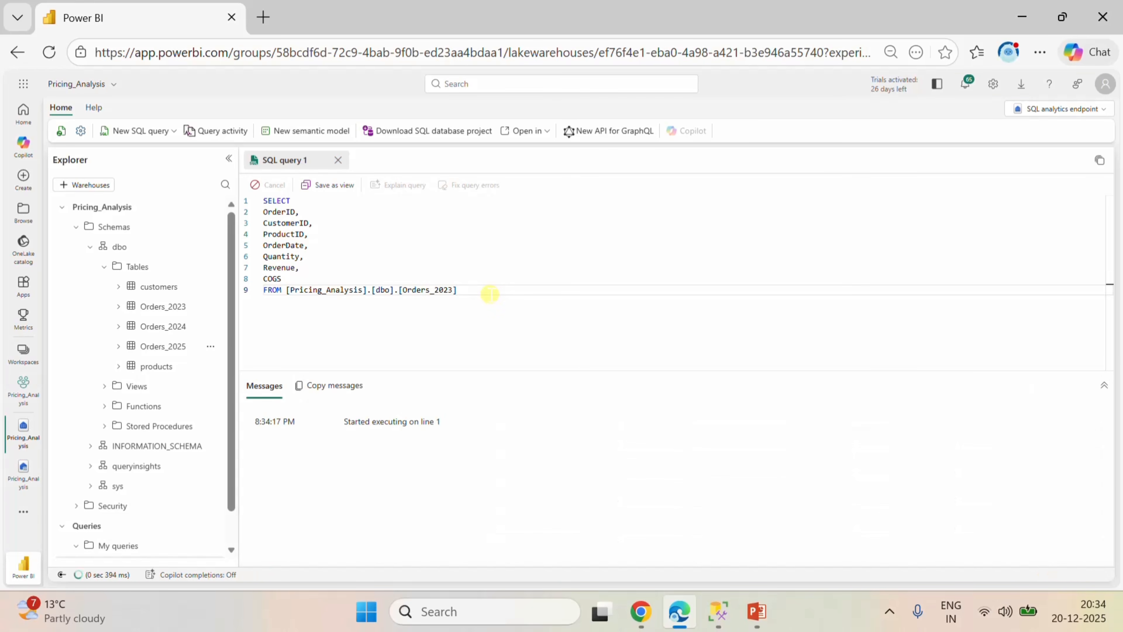
# Add UNION ALL below the Orders_2023 SELECT statement, separated from it by a blank line.
pyautogui.press('Return')
pyautogui.press('Return')
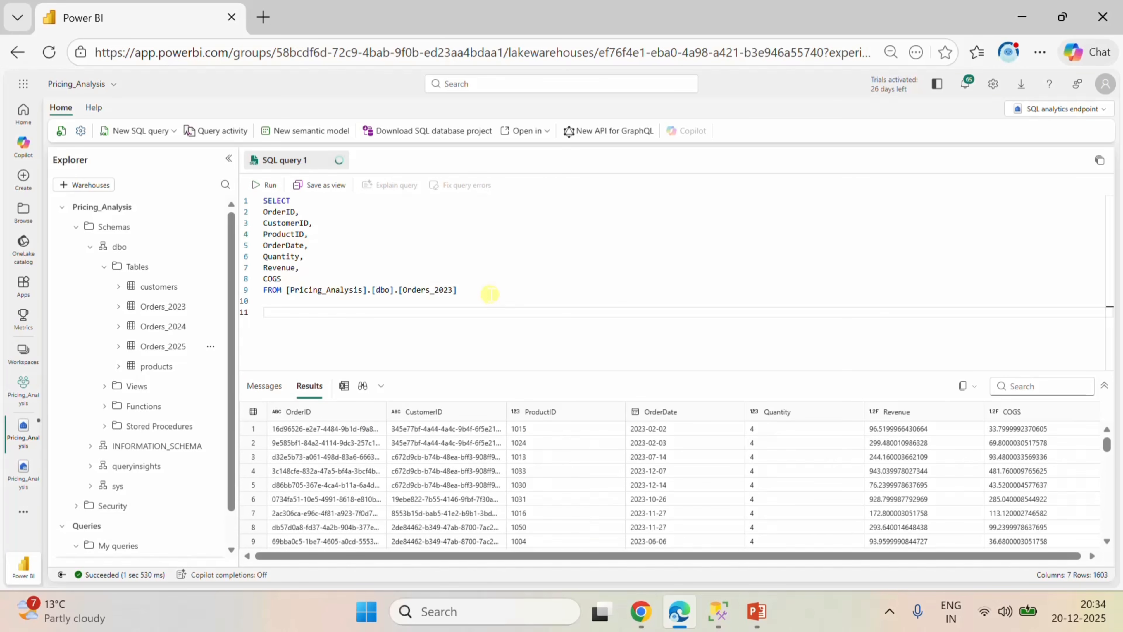
pyautogui.write('uNION ALL')
pyautogui.press('Left')
pyautogui.press('Left')
pyautogui.press('Left')
pyautogui.press('Left')
pyautogui.press('Left')
pyautogui.press('Left')
pyautogui.press('Left')
pyautogui.press('BackSpace')
pyautogui.write('U')
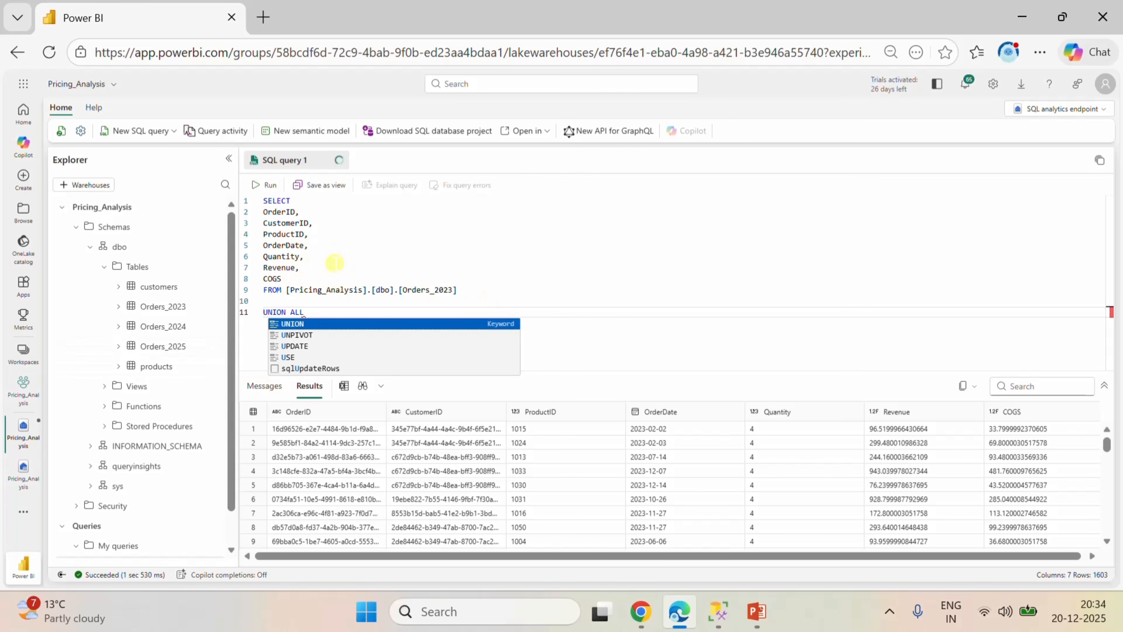
pyautogui.click(296, 324)
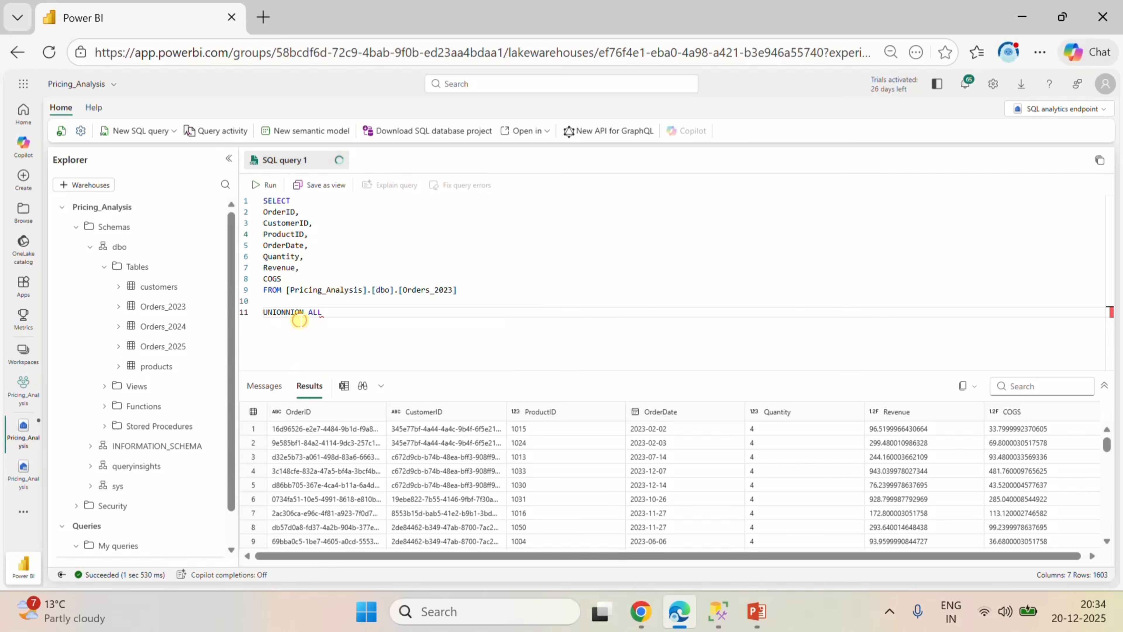
pyautogui.moveTo(332, 311); pyautogui.dragTo(288, 314)
pyautogui.press('BackSpace')
pyautogui.write('ALL')
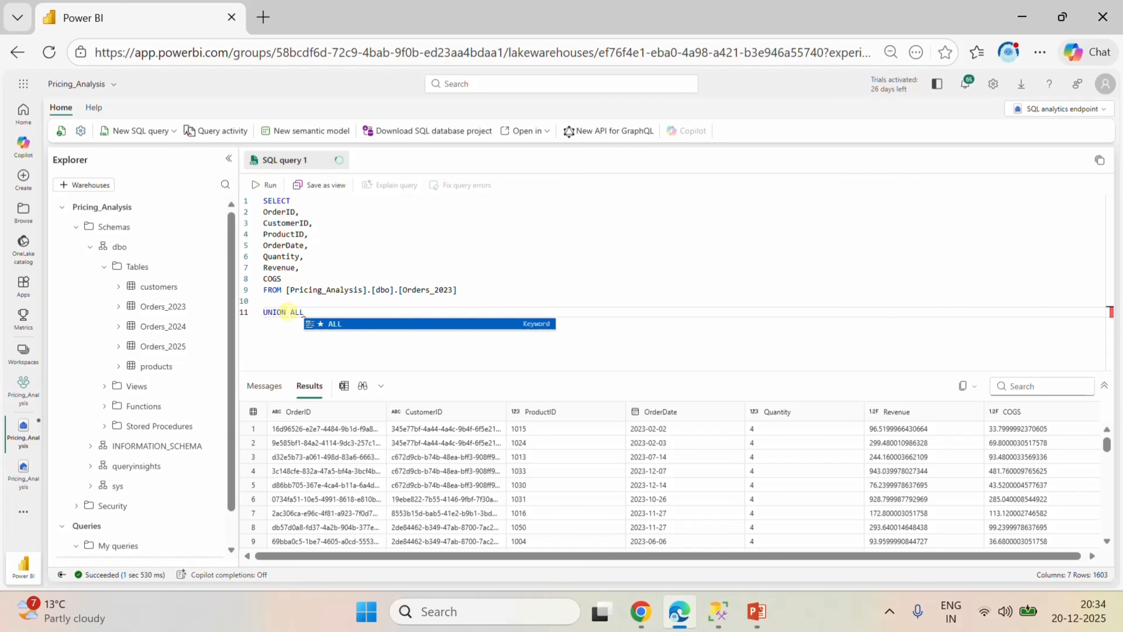
pyautogui.click(372, 324)
# Copy the Orders_2023 SELECT statement below UNION ALL with Orders_2024 as its table, and delete the blank line above UNION ALL.
pyautogui.press('Return')
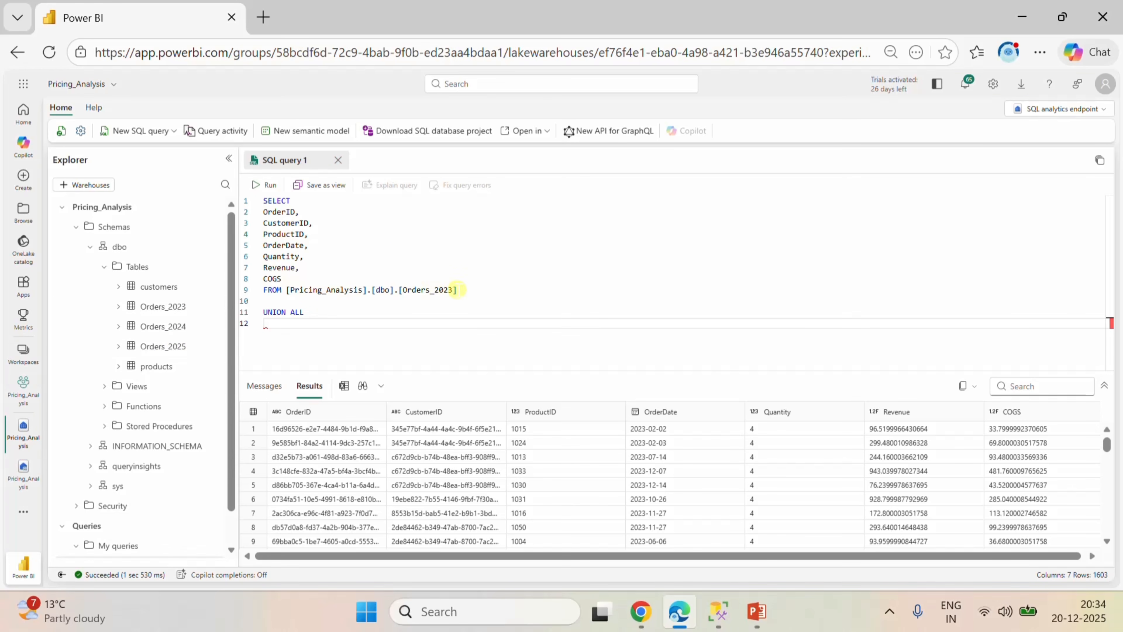
pyautogui.moveTo(472, 291); pyautogui.dragTo(243, 205)
pyautogui.hotkey('ctrl', 'c')
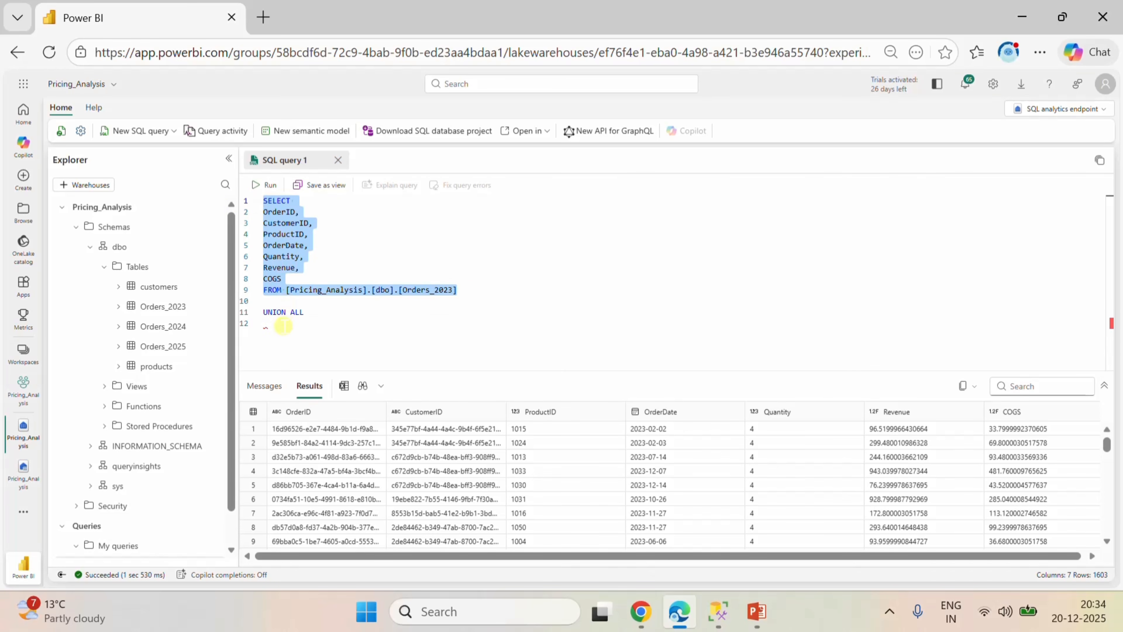
pyautogui.click(271, 325)
pyautogui.hotkey('ctrl', 'v')
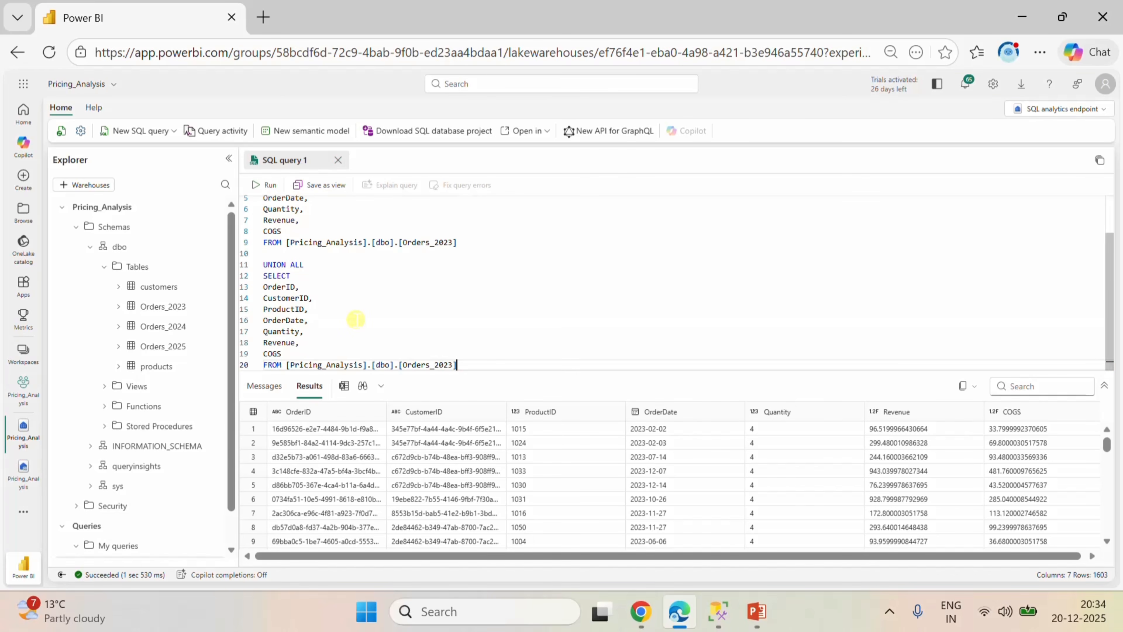
pyautogui.doubleClick(454, 359)
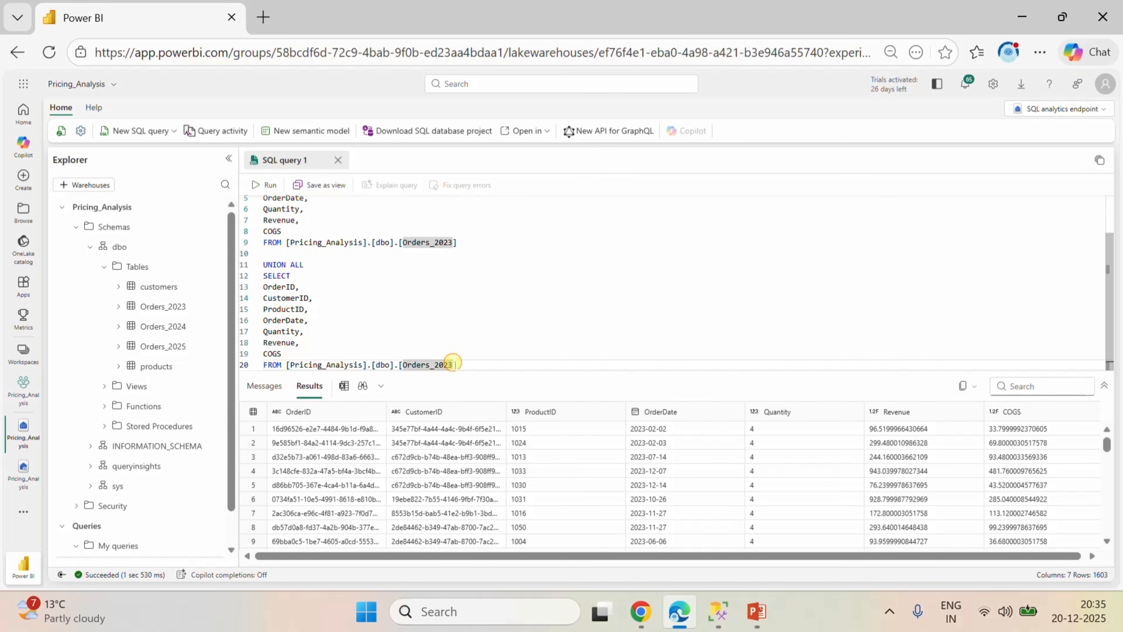
pyautogui.write('Orders_2024')
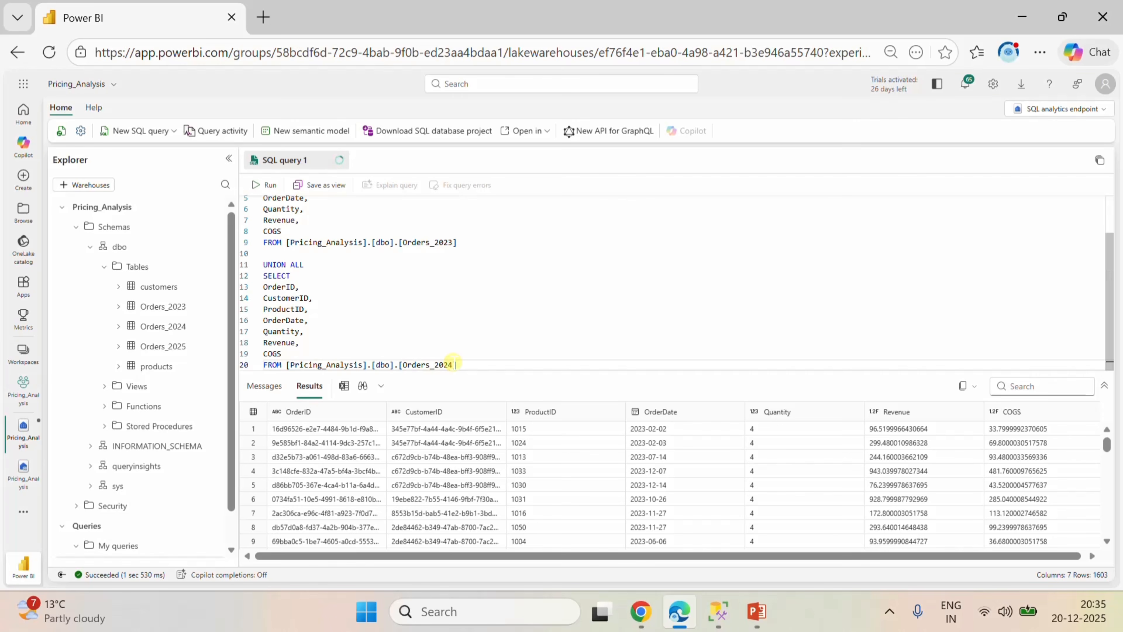
pyautogui.click(409, 331)
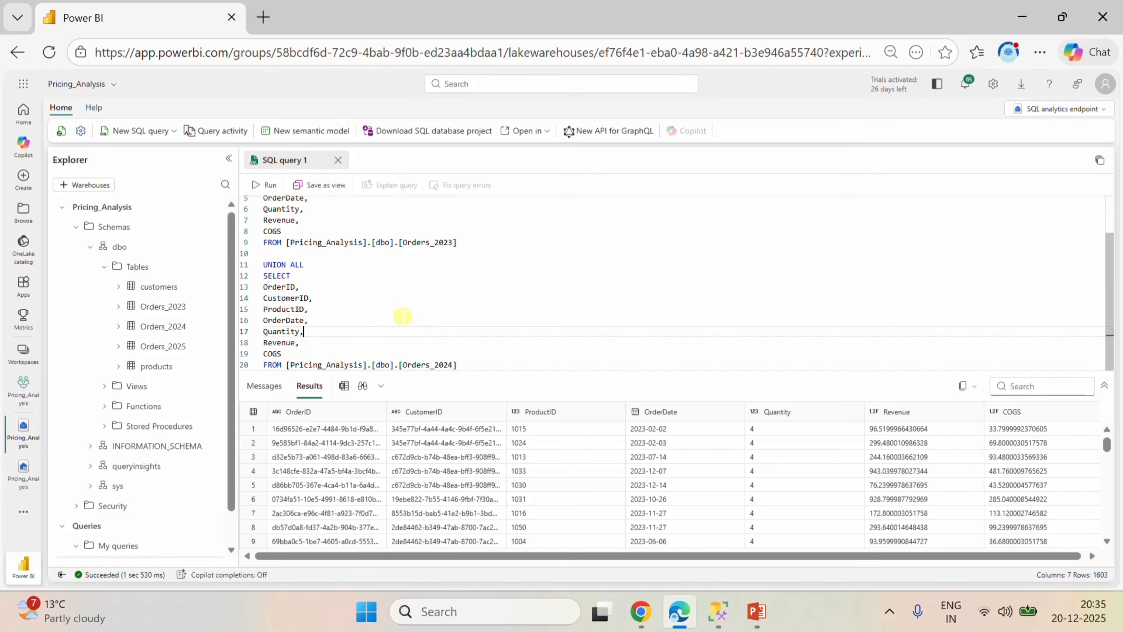
pyautogui.click(267, 253)
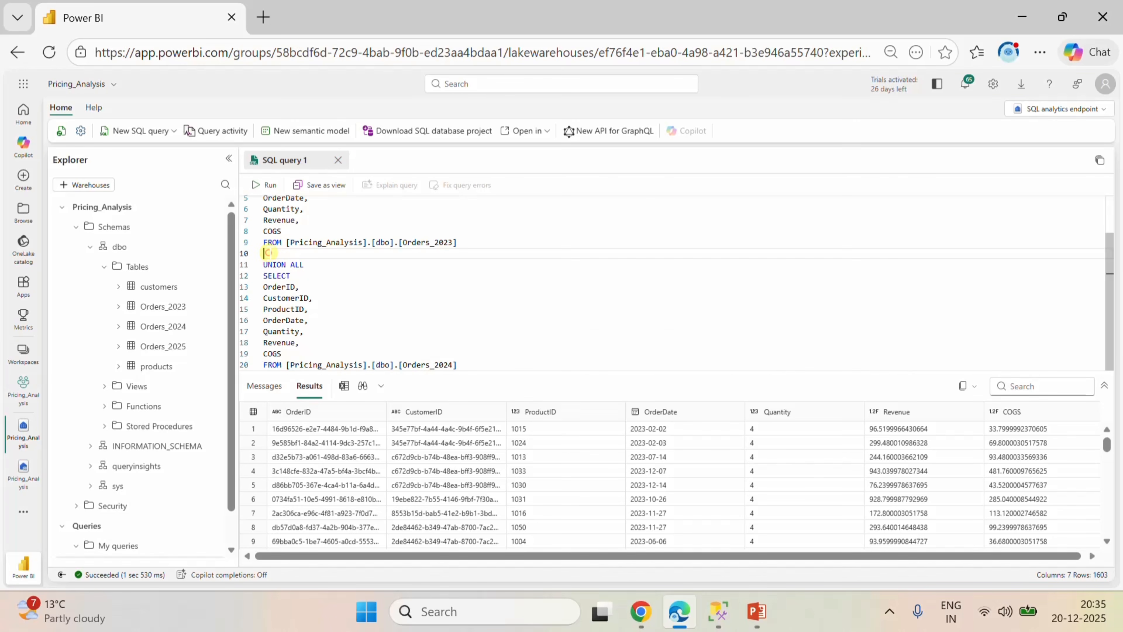
pyautogui.press('BackSpace')
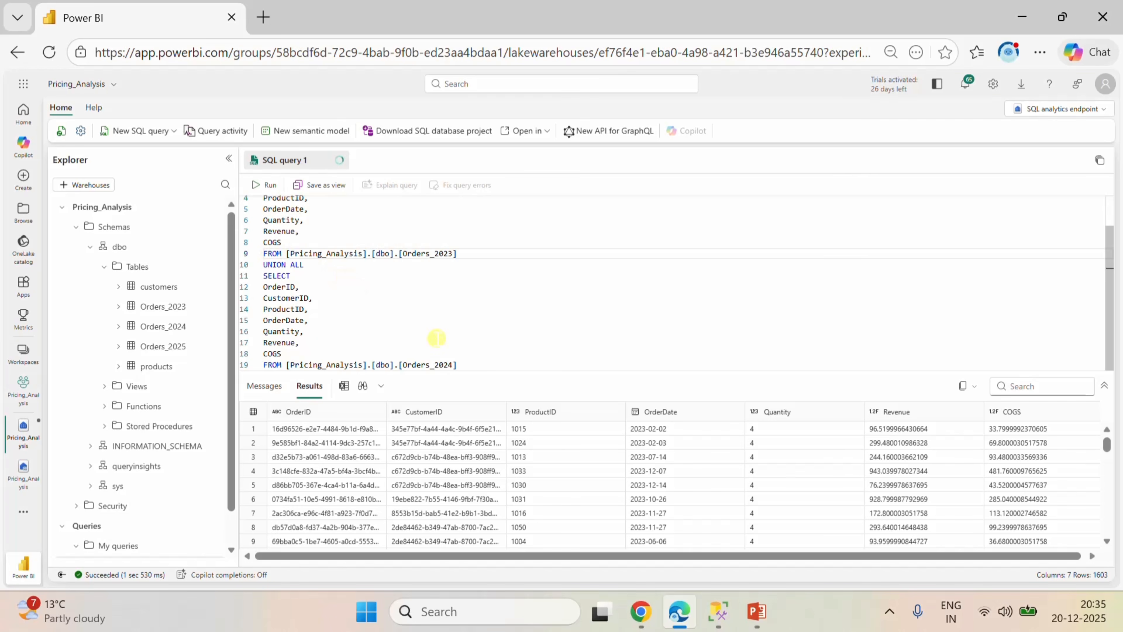
# Append a second UNION ALL followed by another copy of the SELECT statement, with Orders_2025 as its table.
pyautogui.click(460, 364)
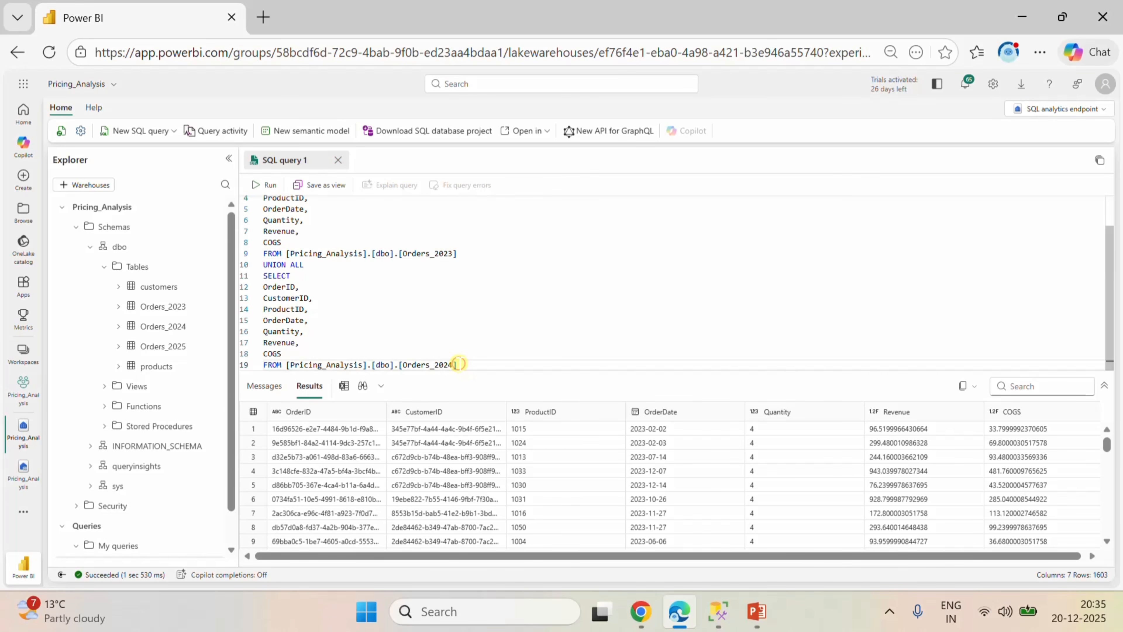
pyautogui.press('Return')
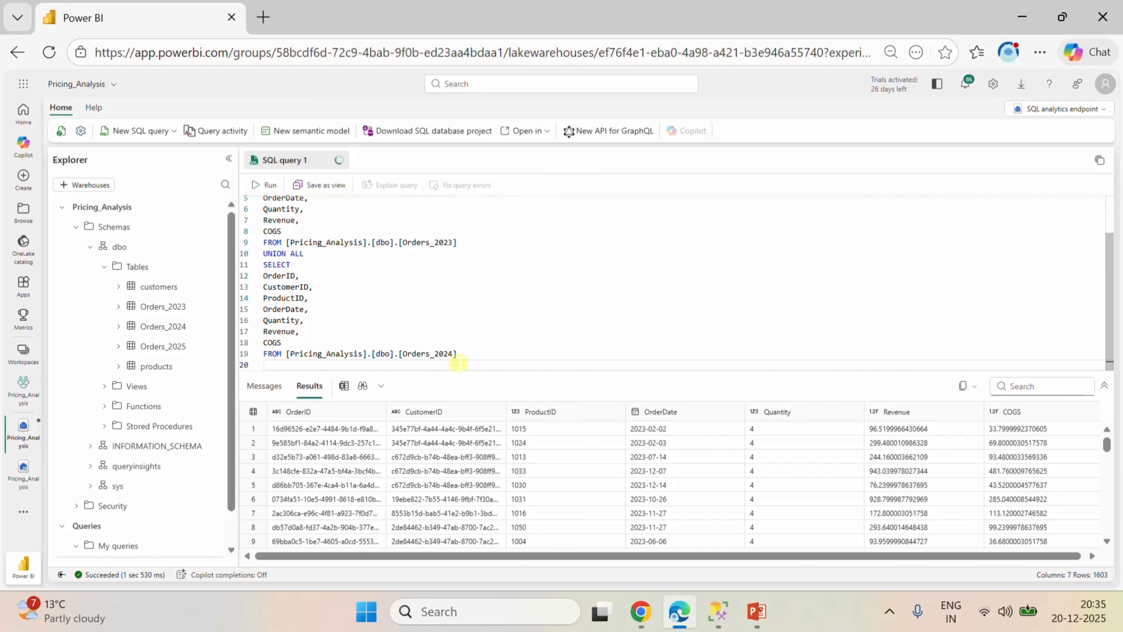
pyautogui.write('UNION ALL')
pyautogui.press('Return')
pyautogui.hotkey('ctrl', 'v')
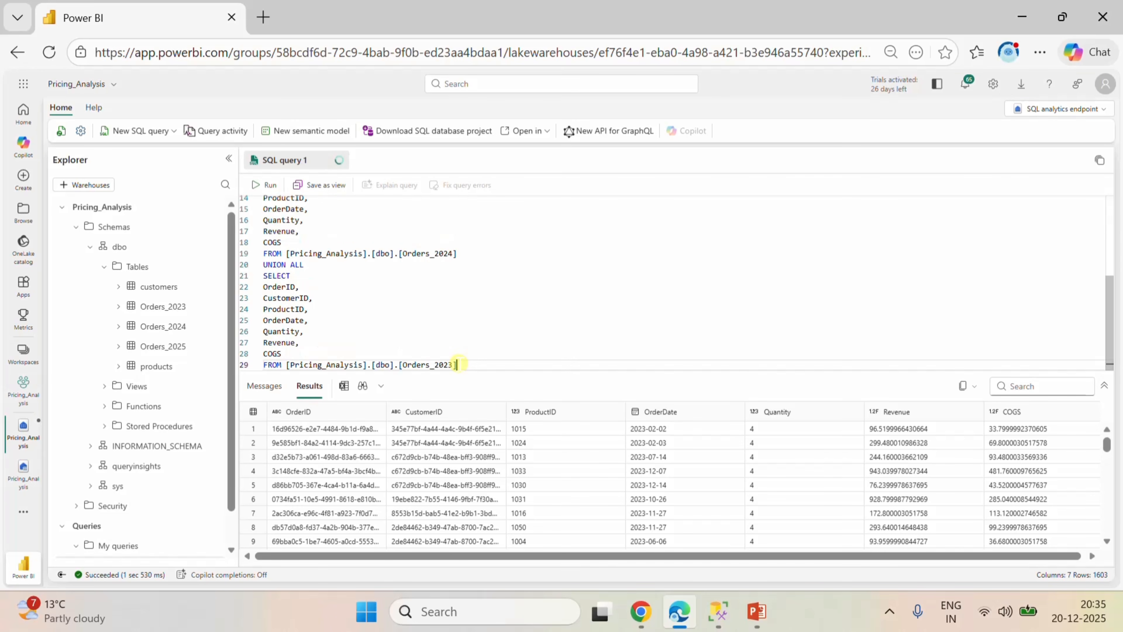
pyautogui.press('BackSpace')
pyautogui.write('5')
# Run the combined query on the three order tables and look through the result rows.
pyautogui.click(267, 185)
pyautogui.scroll(-7, 650, 463)
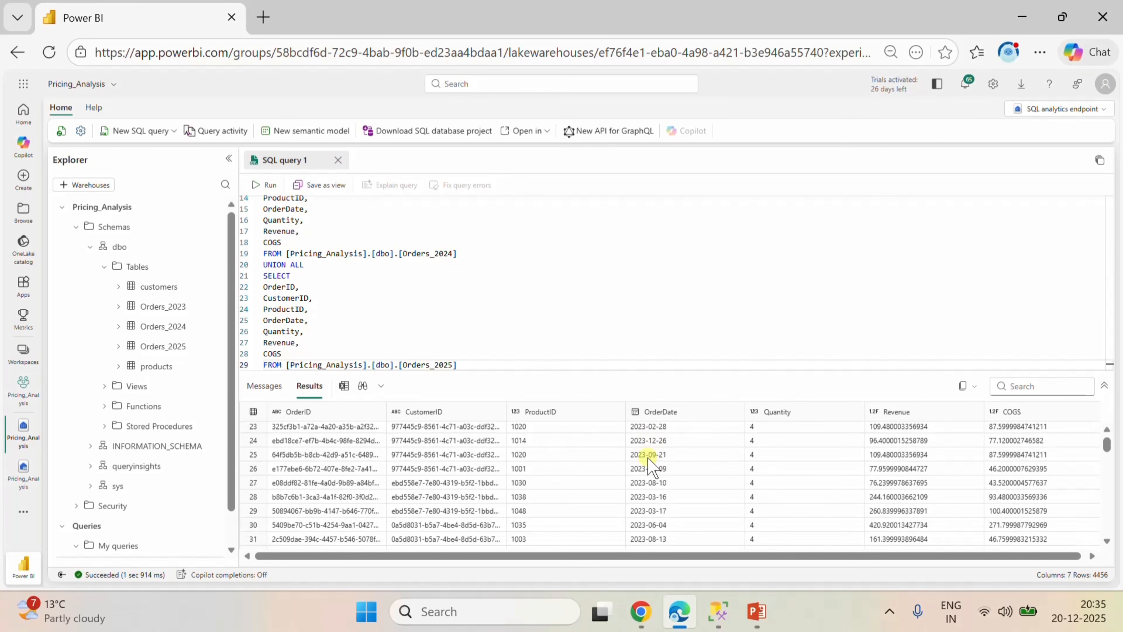
pyautogui.scroll(7, 650, 462)
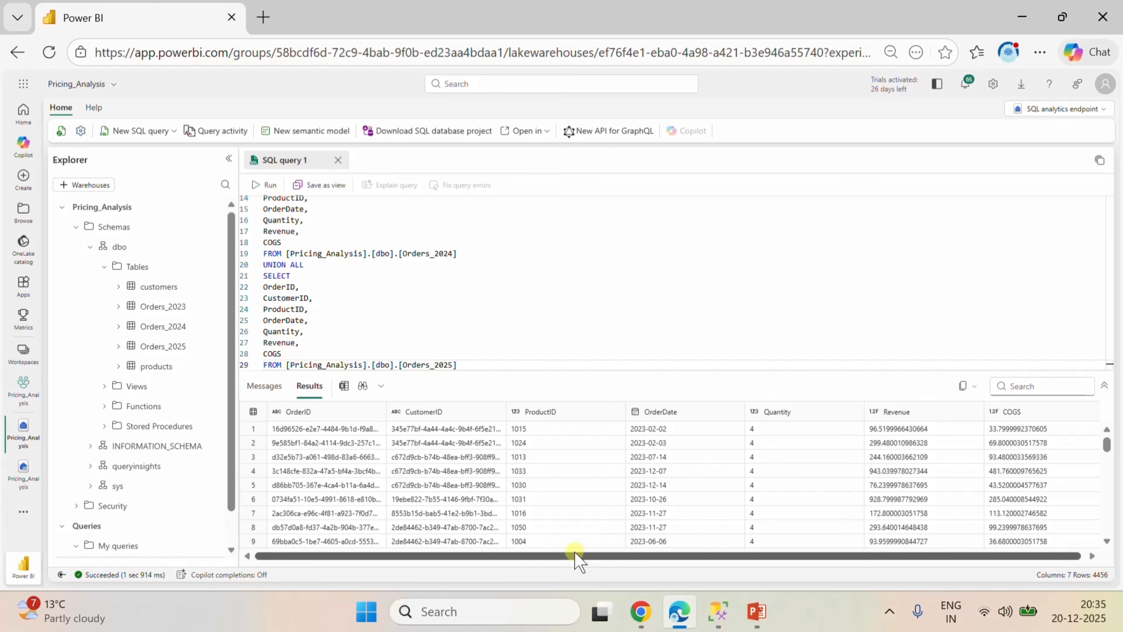
# Insert an empty line above the first SELECT statement of the combined orders query.
pyautogui.moveTo(574, 555); pyautogui.dragTo(486, 555)
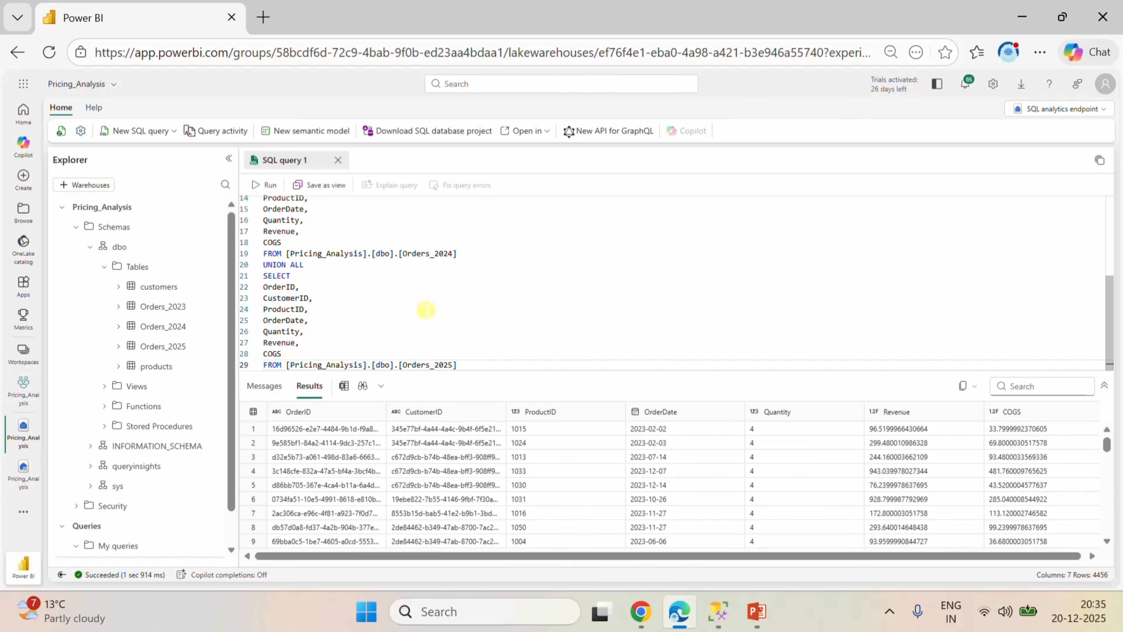
pyautogui.scroll(5, 425, 310)
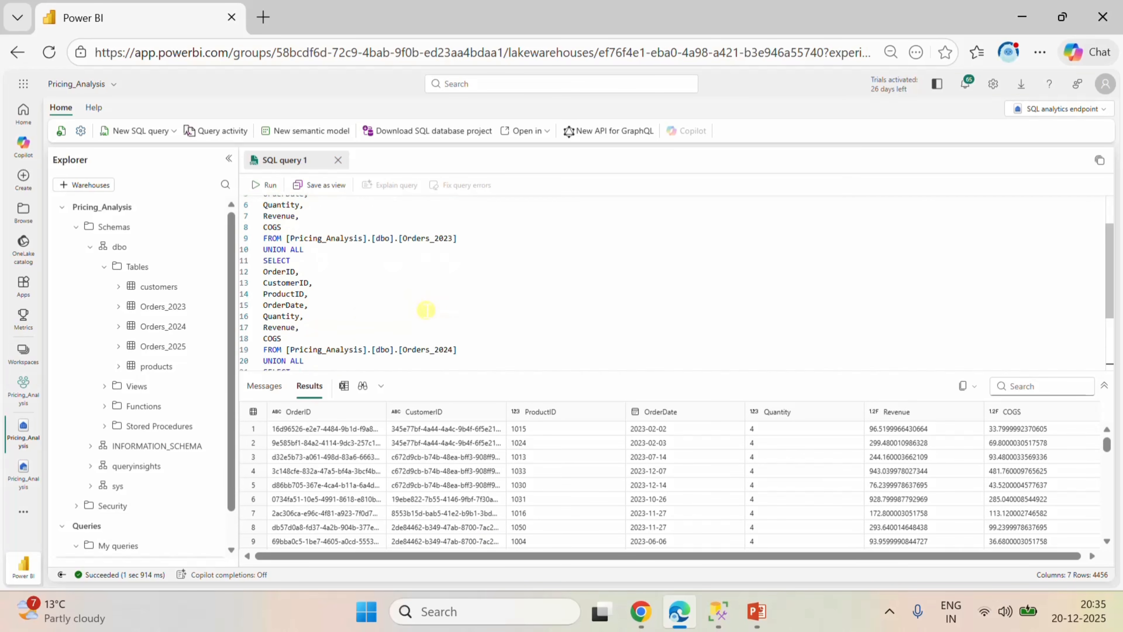
pyautogui.scroll(-4, 426, 310)
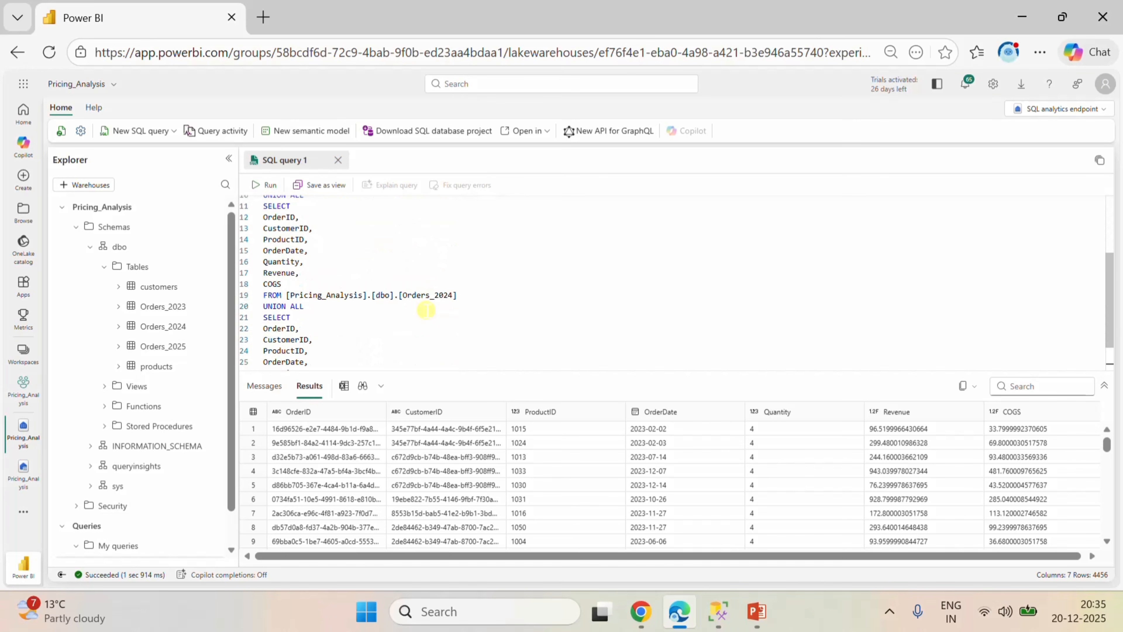
pyautogui.scroll(-2, 426, 310)
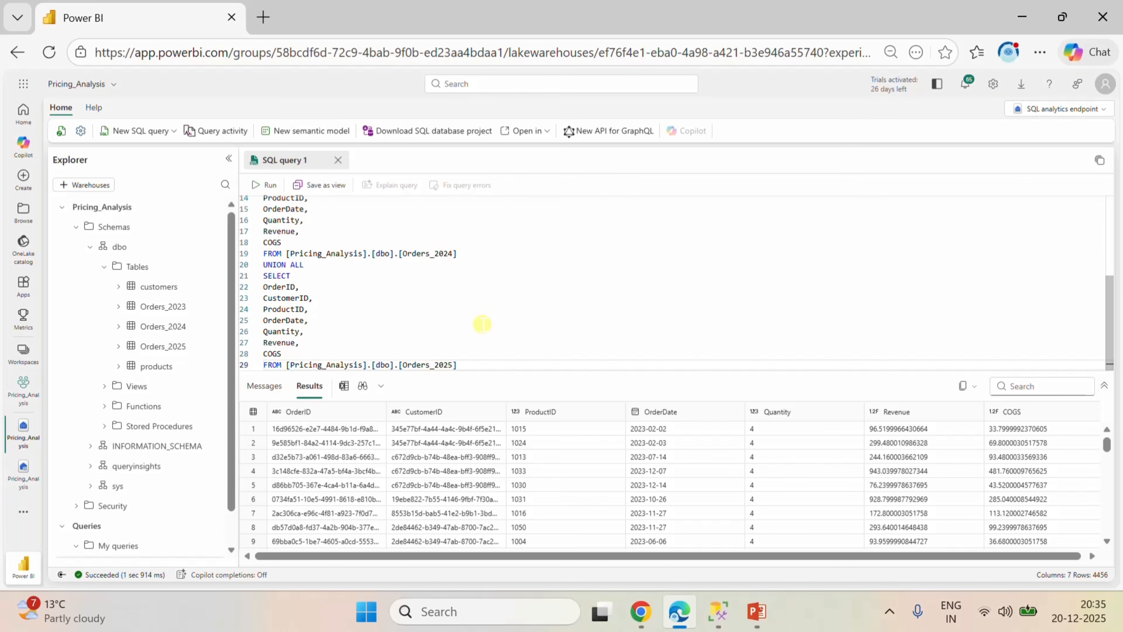
pyautogui.scroll(5, 482, 323)
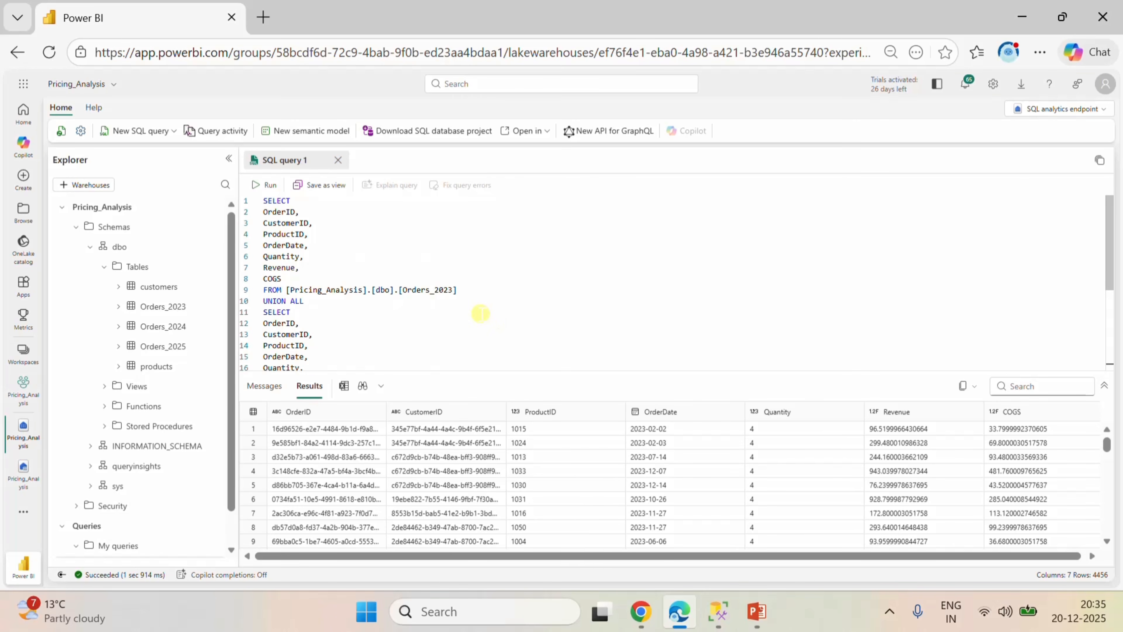
pyautogui.doubleClick(265, 201)
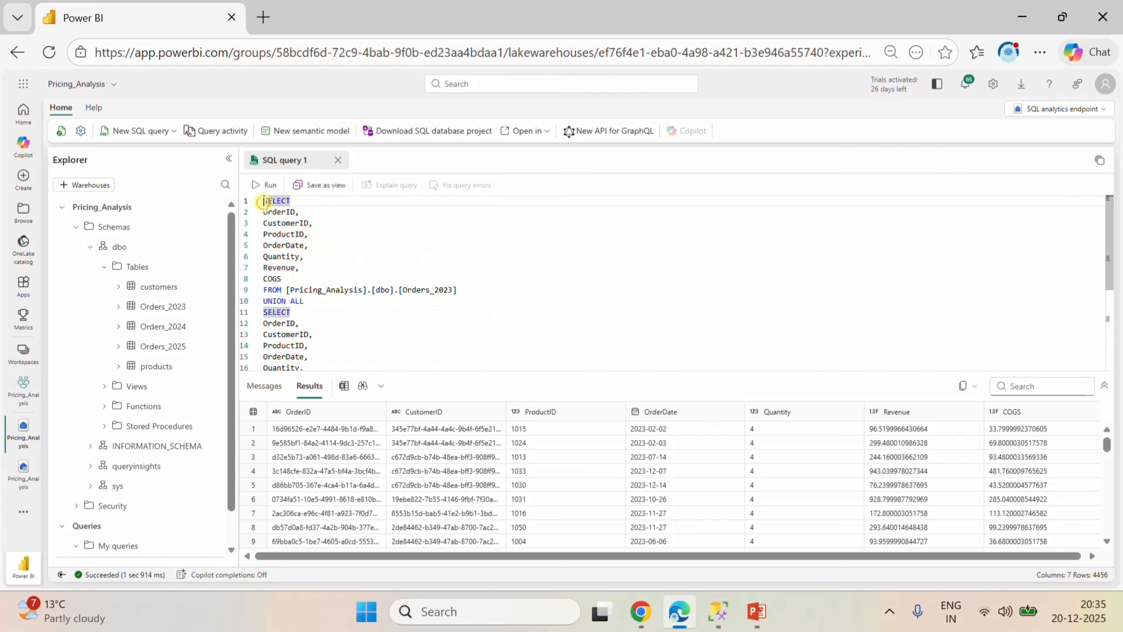
pyautogui.click(264, 201)
pyautogui.press('Return')
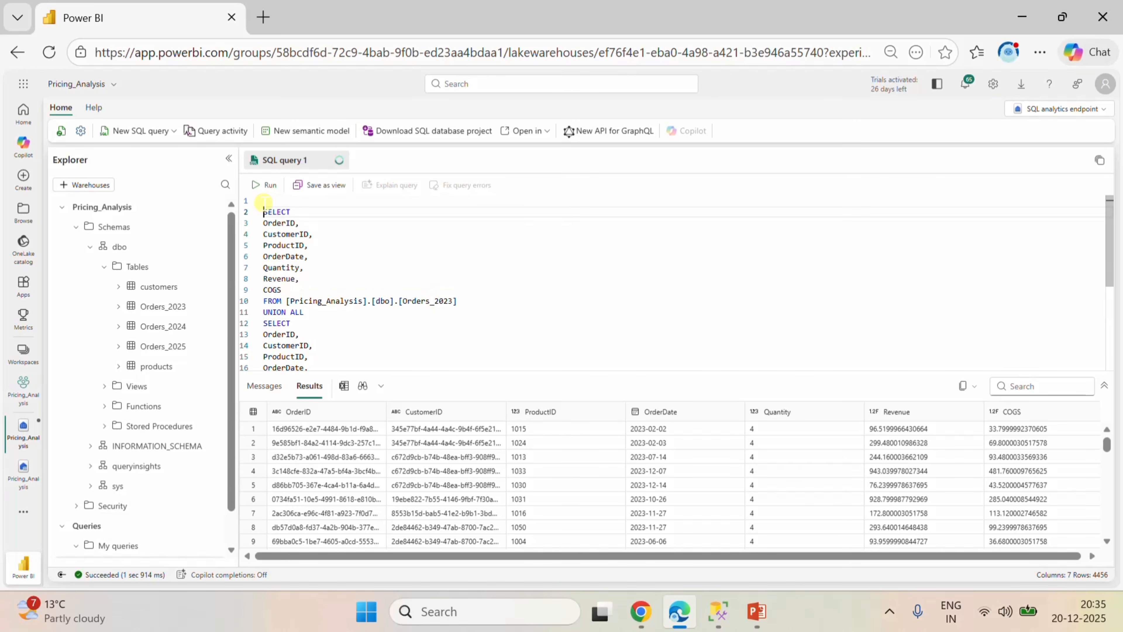
pyautogui.click(264, 201)
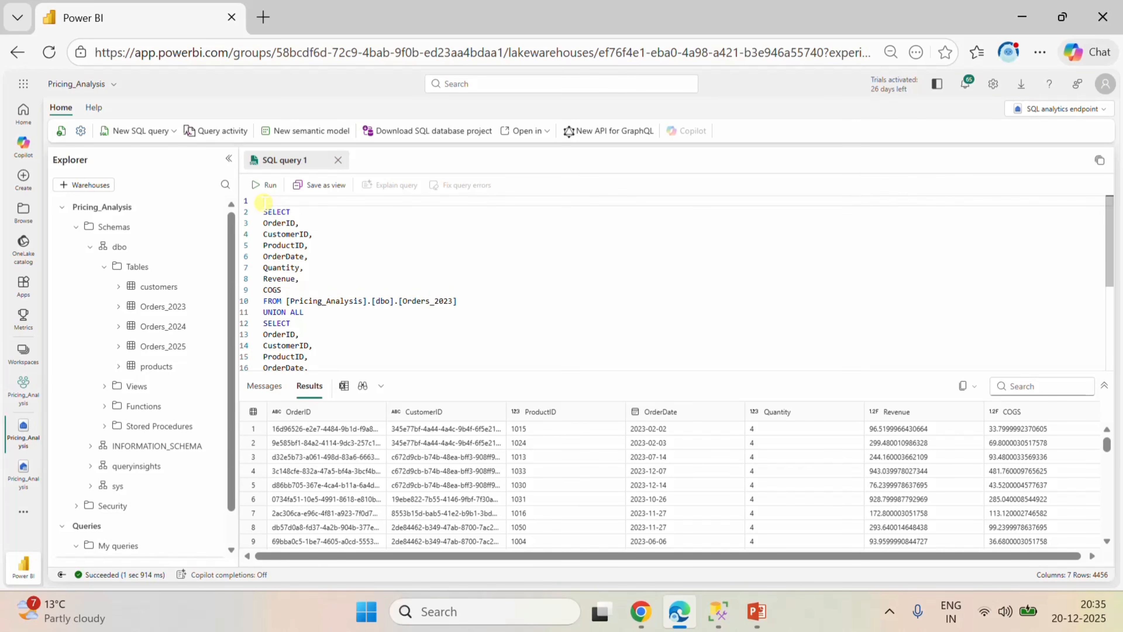
# Open a common table expression on the empty first line with WITH ALL_ORDERS AS (.
pyautogui.write('WIT')
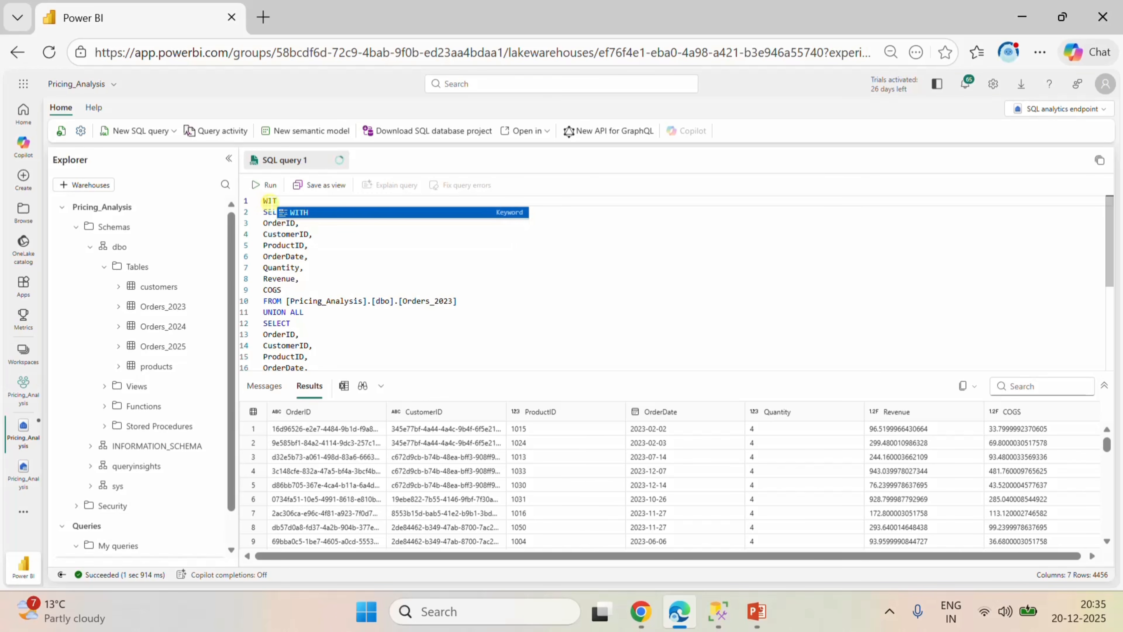
pyautogui.write('H')
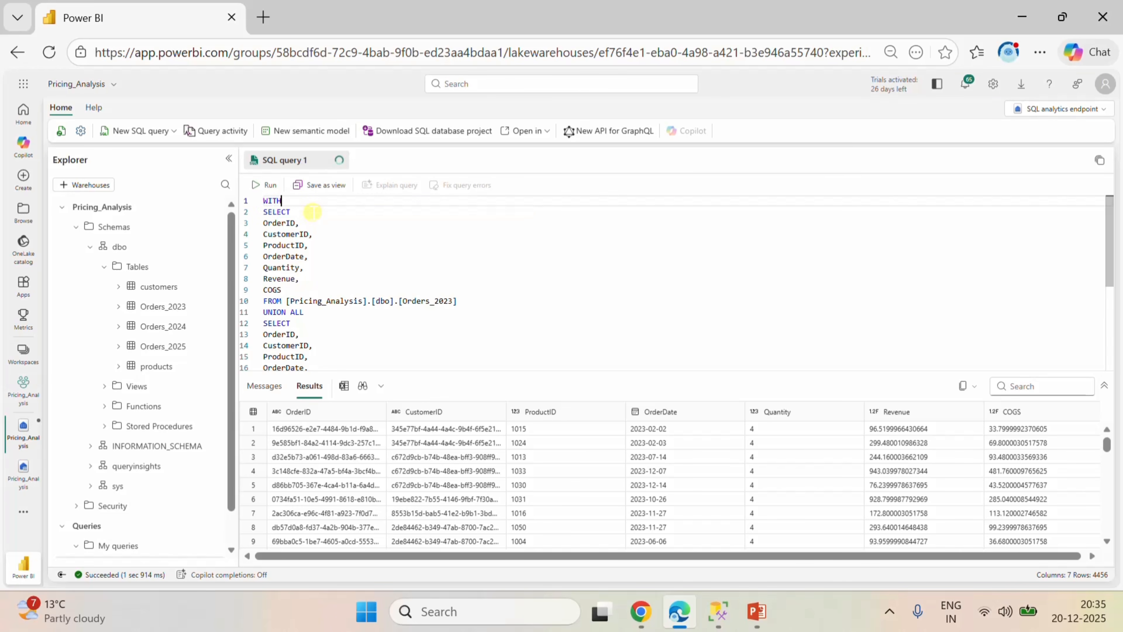
pyautogui.write('ALL')
pyautogui.press('BackSpace')
pyautogui.press('BackSpace')
pyautogui.press('BackSpace')
pyautogui.write('ALL_ORDERS AS')
pyautogui.write('(')
# Close the ALL_ORDERS expression with a parenthesis after [Orders_2025] and add empty lines below it.
pyautogui.scroll(-4, 349, 301)
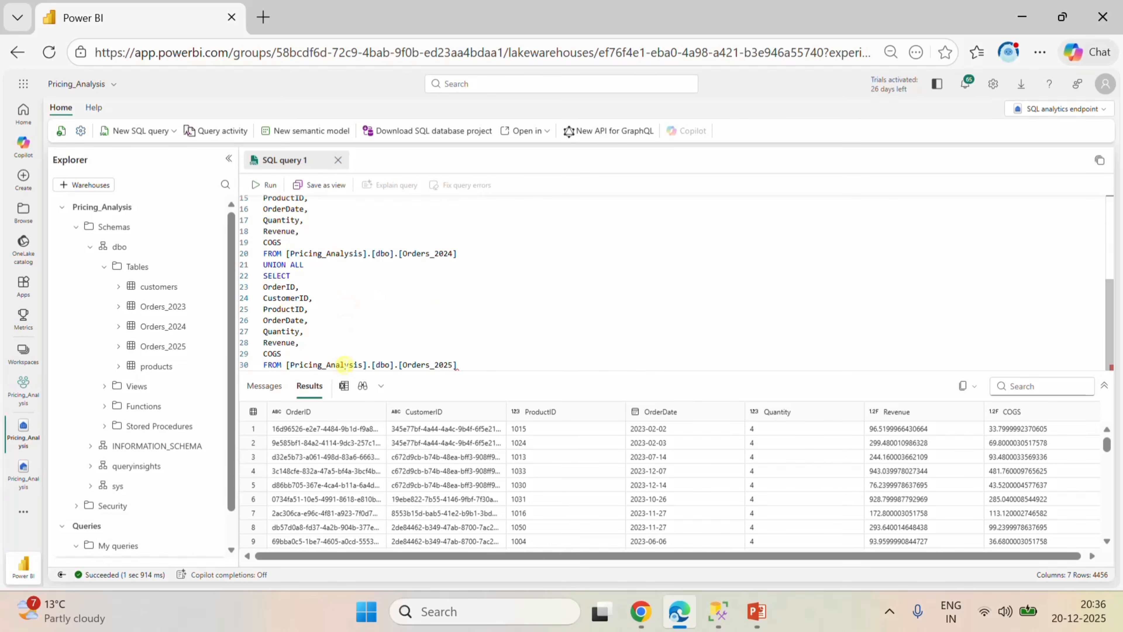
pyautogui.click(484, 365)
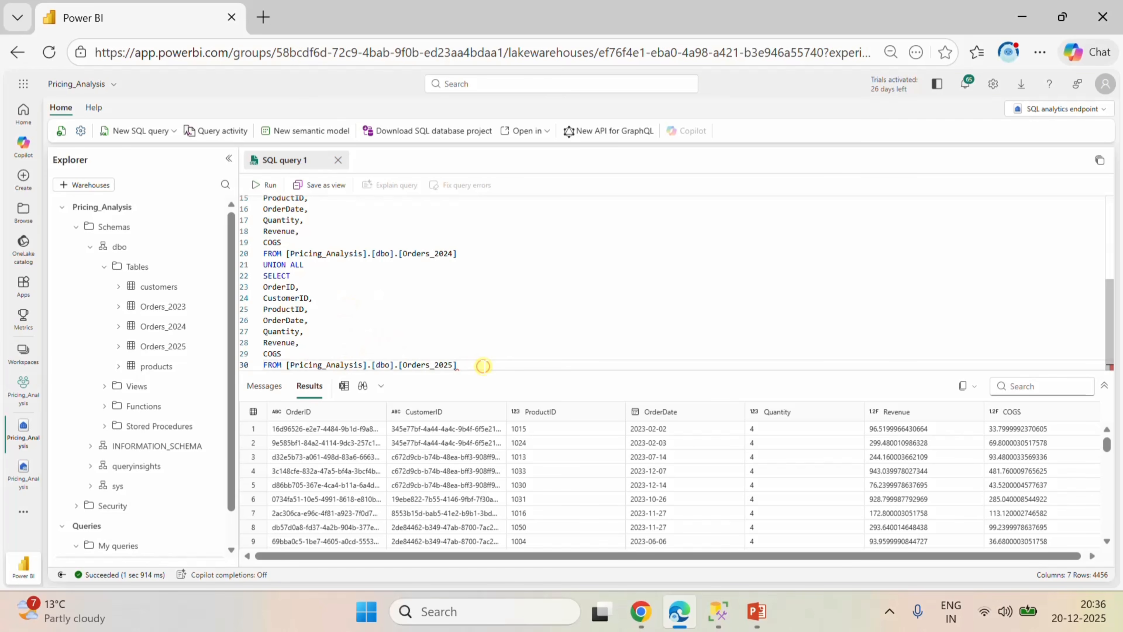
pyautogui.write(')')
pyautogui.press('Return')
pyautogui.press('Return')
pyautogui.press('Return')
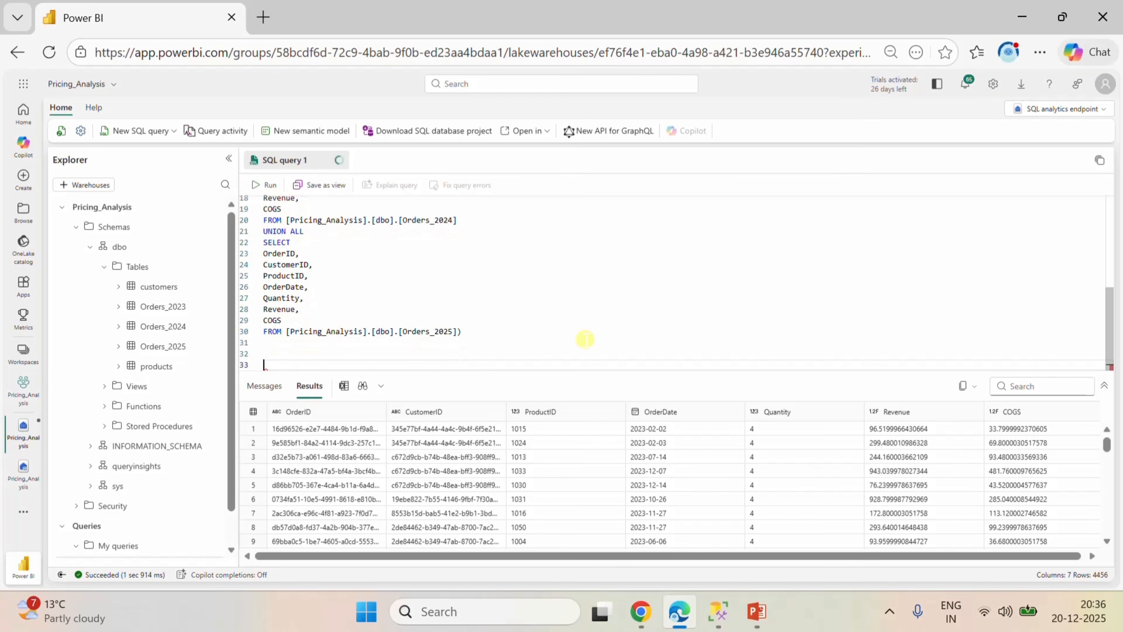
pyautogui.click(585, 339)
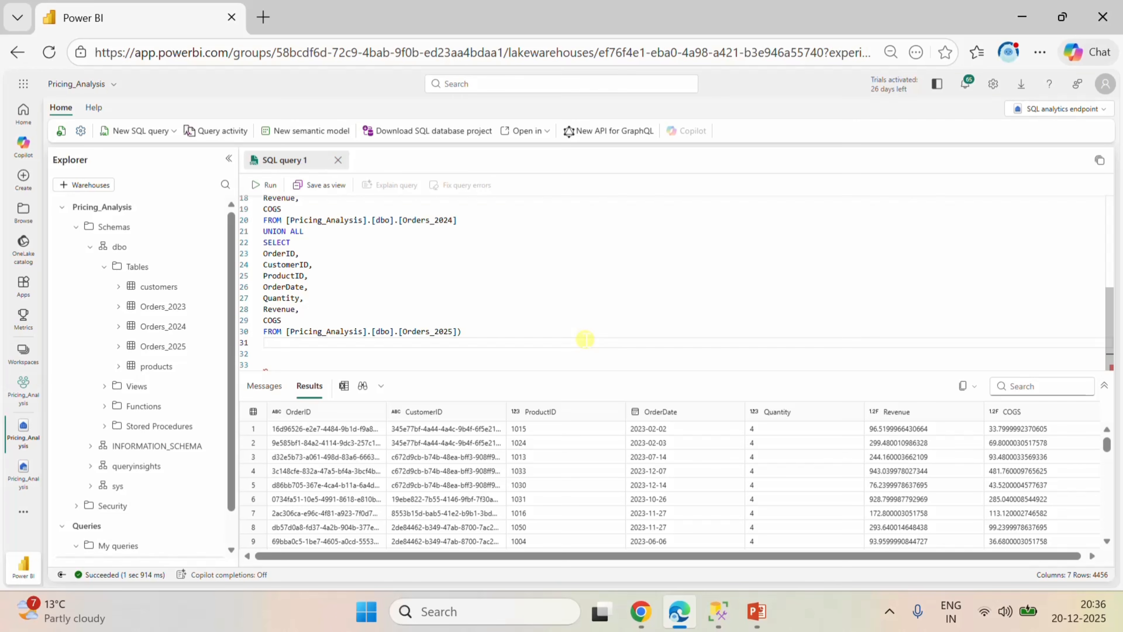
# Write SELECT * FROM ALL_ORDERS directly below the common table expression and run the query.
pyautogui.write('SE')
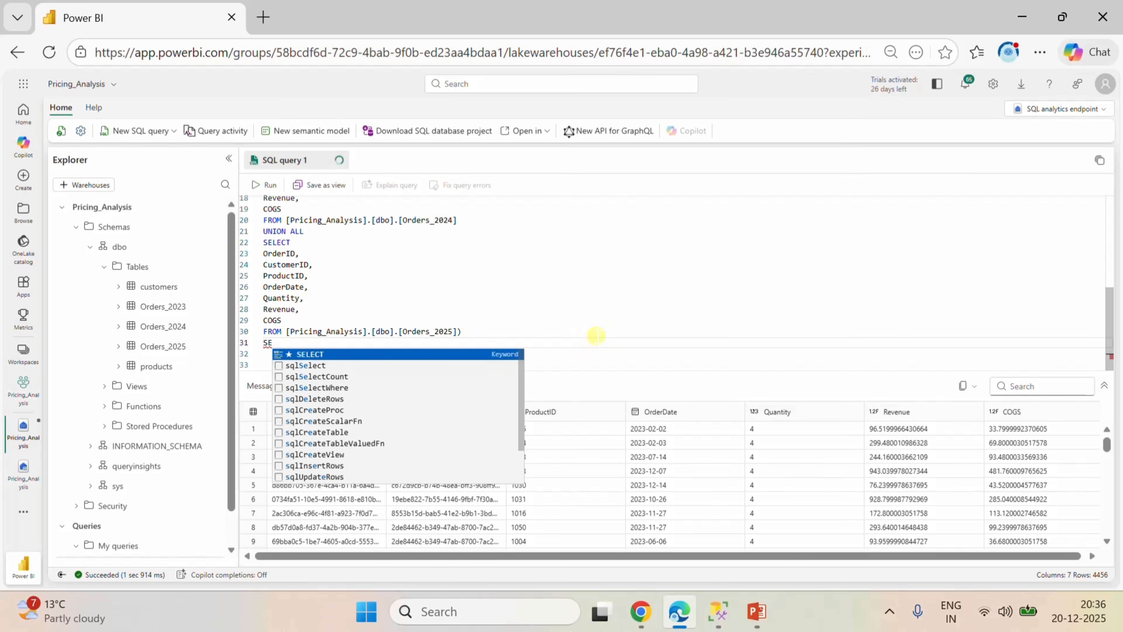
pyautogui.click(336, 354)
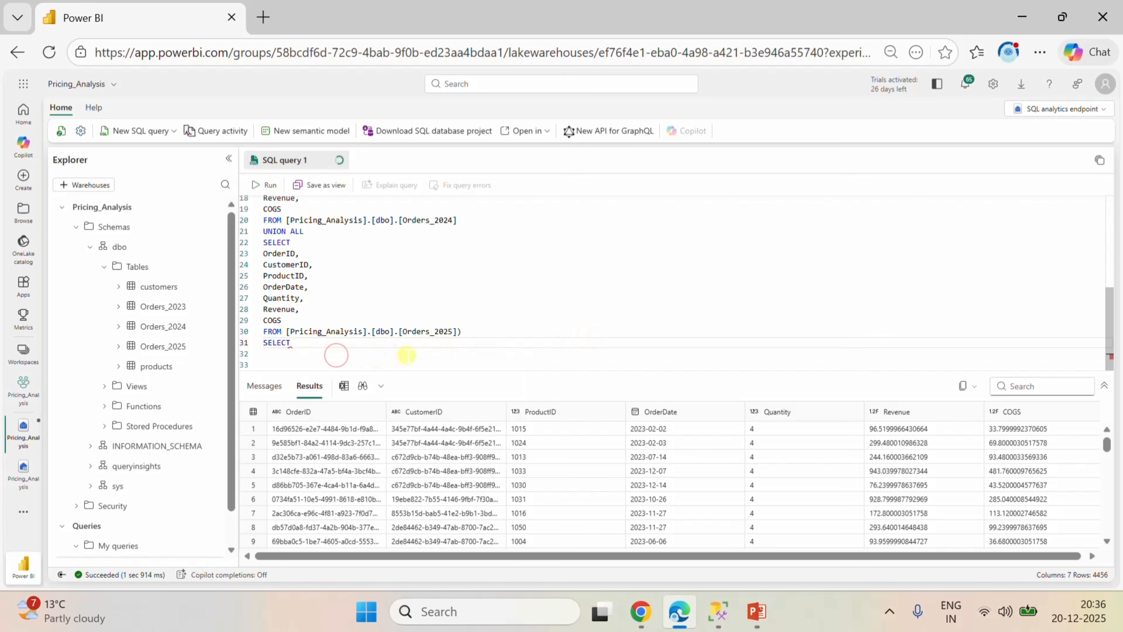
pyautogui.write('* F')
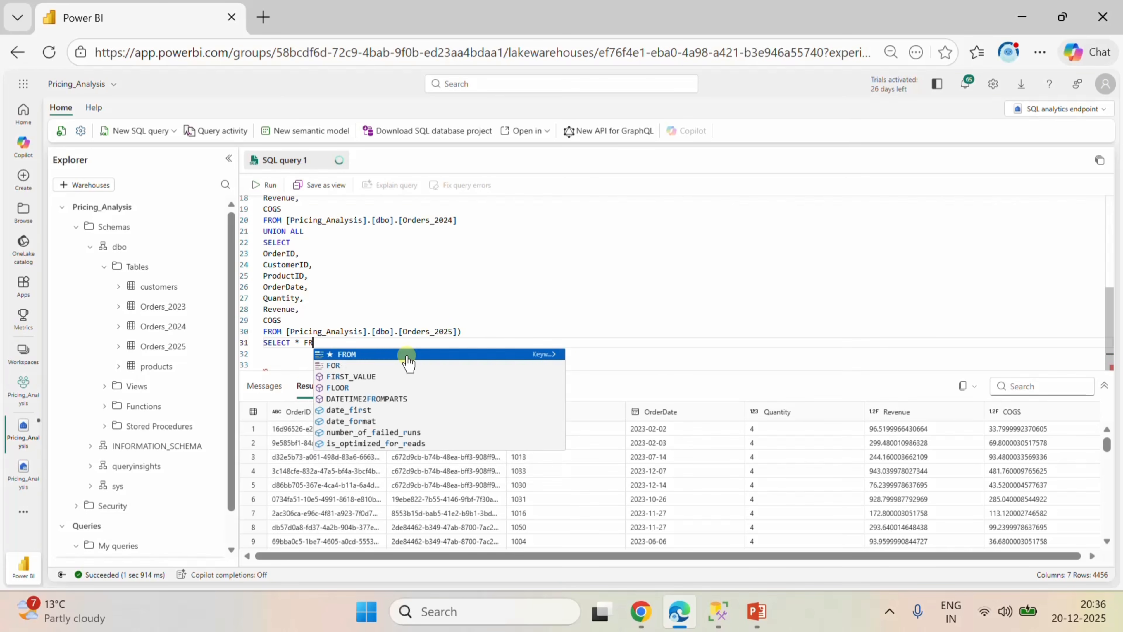
pyautogui.write('R')
pyautogui.click(407, 357)
pyautogui.write('A')
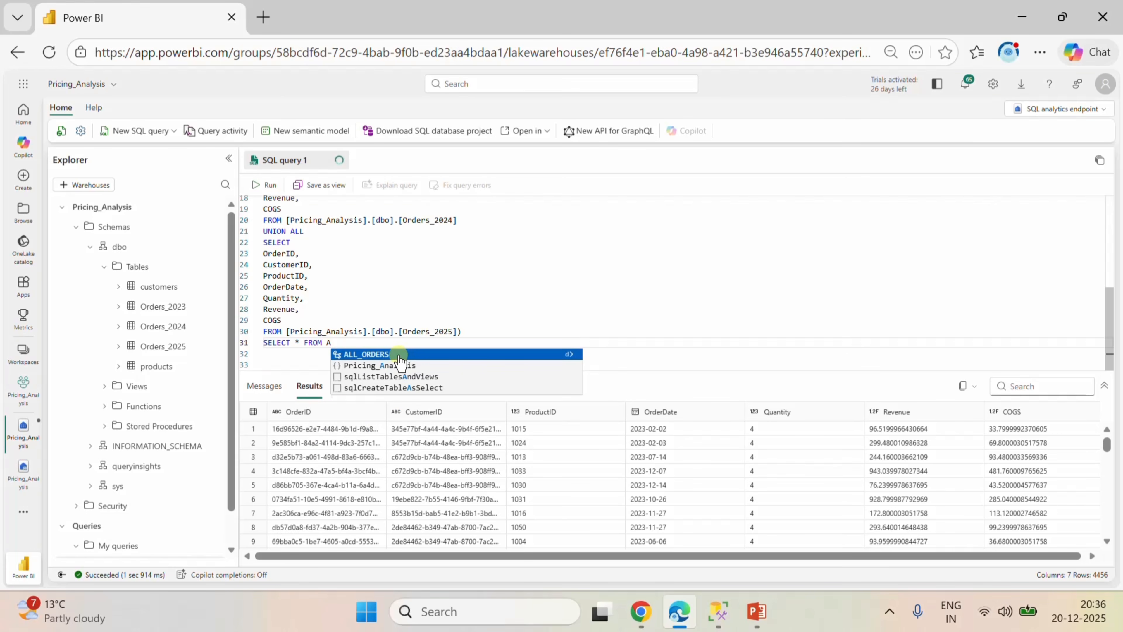
pyautogui.click(407, 353)
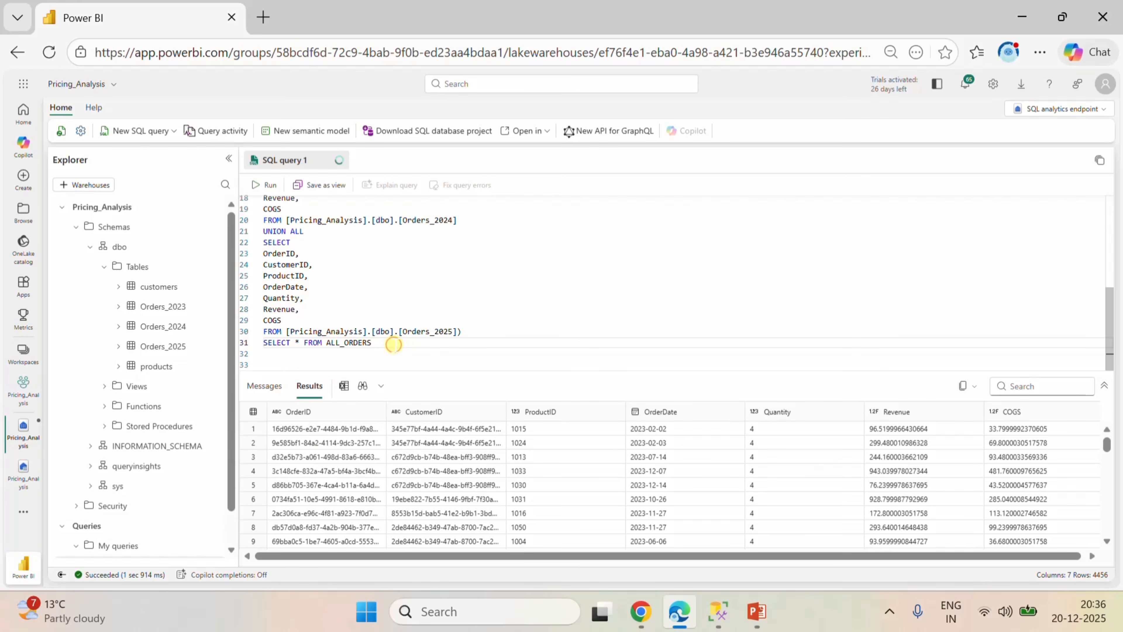
pyautogui.hotkey('shift', 'Home')
pyautogui.click(386, 347)
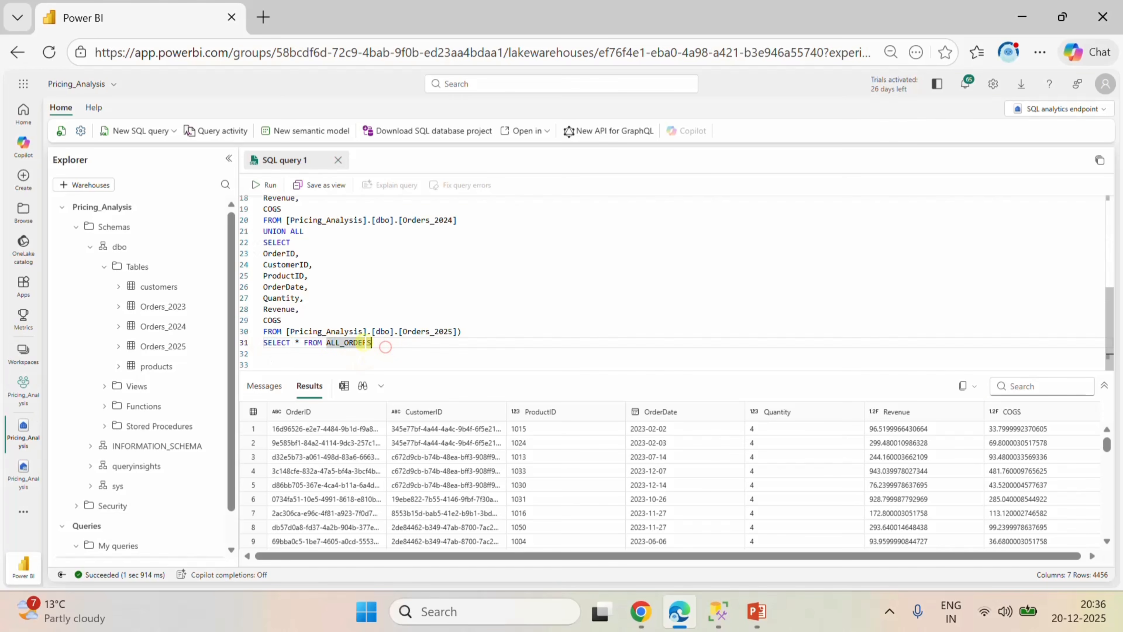
pyautogui.click(264, 185)
pyautogui.click(402, 352)
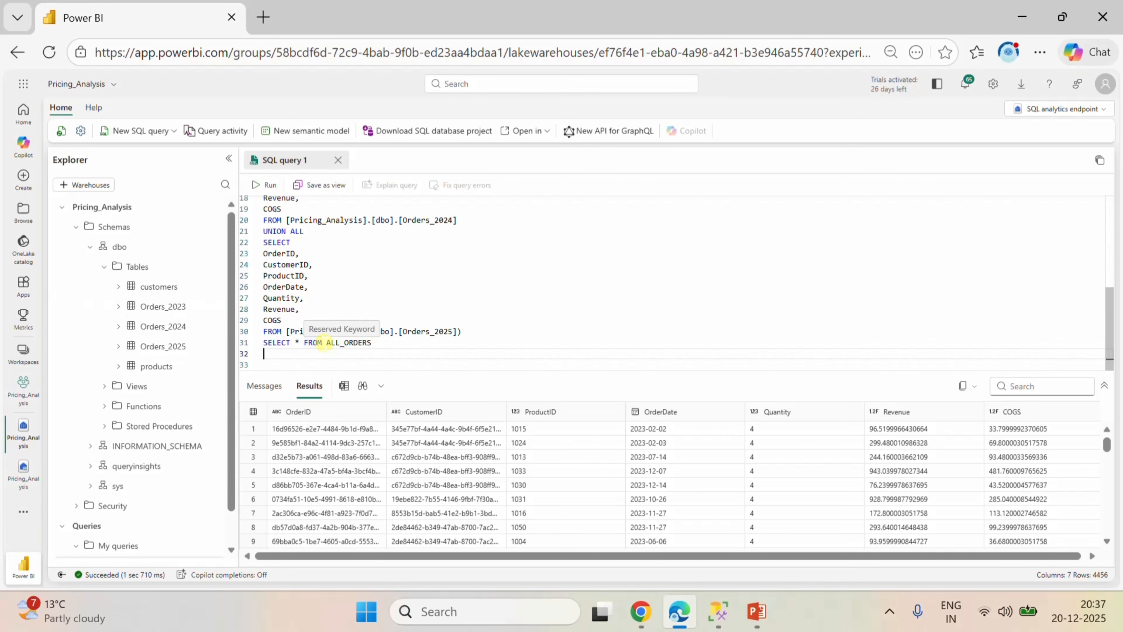
# Split the final statement so that SELECT, the asterisk and FROM ALL_ORDERS each stand on their own line.
pyautogui.click(301, 342)
pyautogui.press('Return')
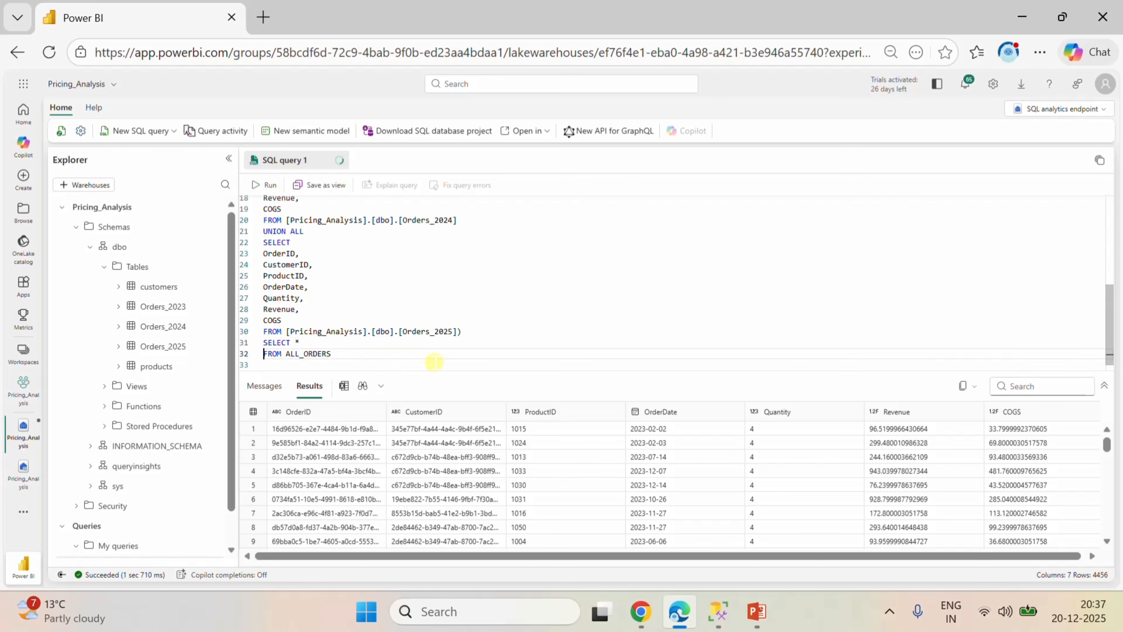
pyautogui.press('Up')
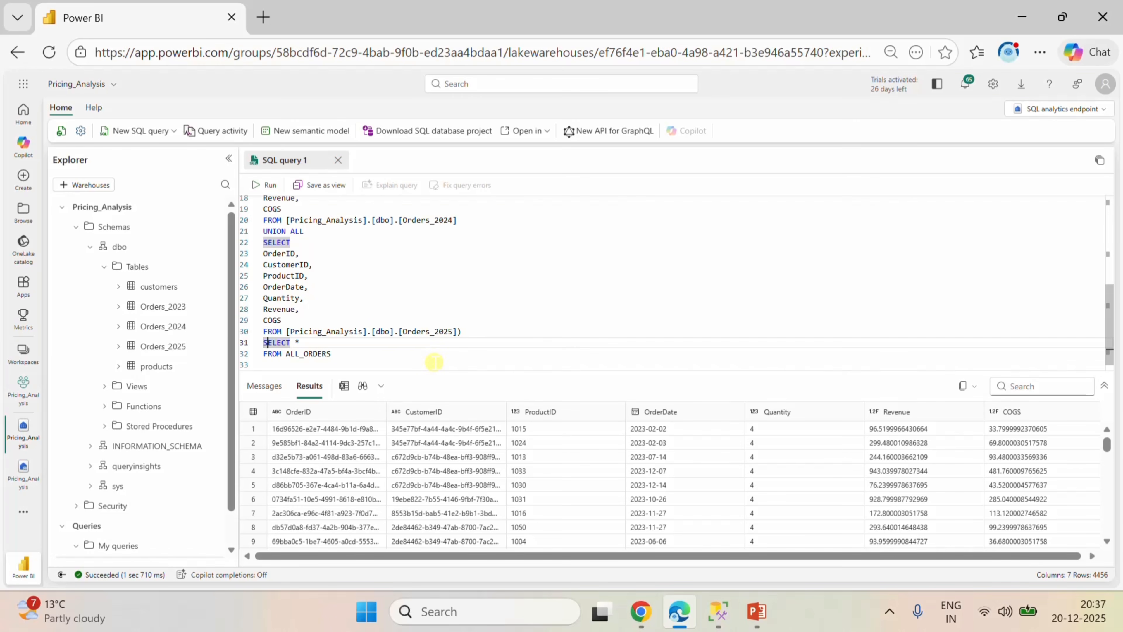
pyautogui.press('Right')
pyautogui.press('Right')
pyautogui.press('Right')
pyautogui.press('Right')
pyautogui.press('Right')
pyautogui.press('Right')
pyautogui.press('Right')
pyautogui.press('Return')
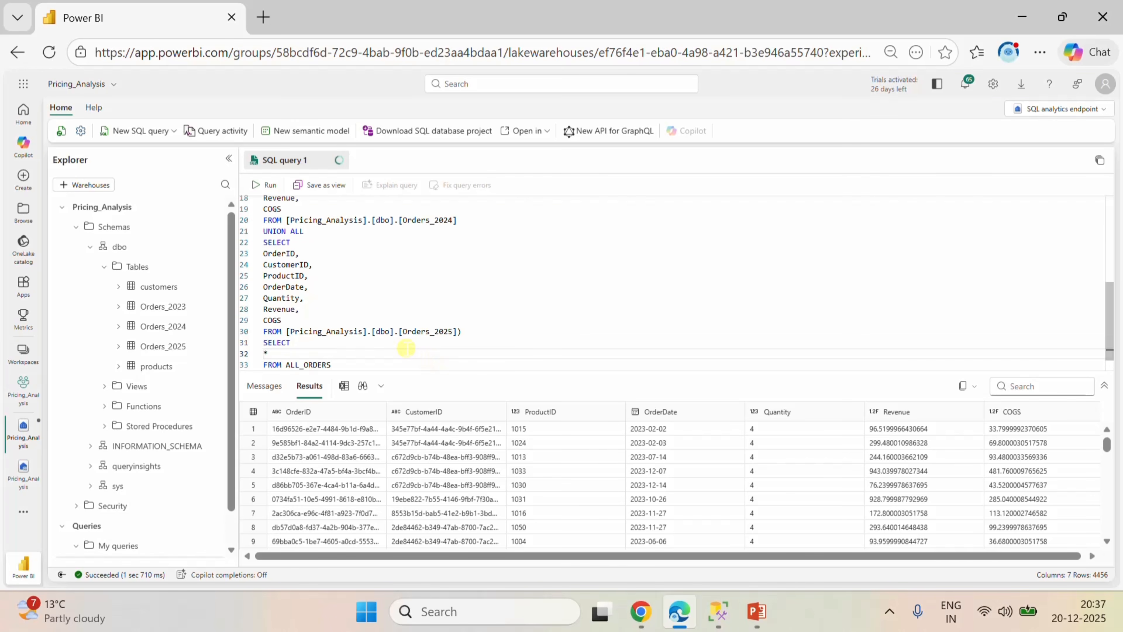
# Give ALL_ORDERS the alias A in the final FROM clause.
pyautogui.scroll(-1, 389, 356)
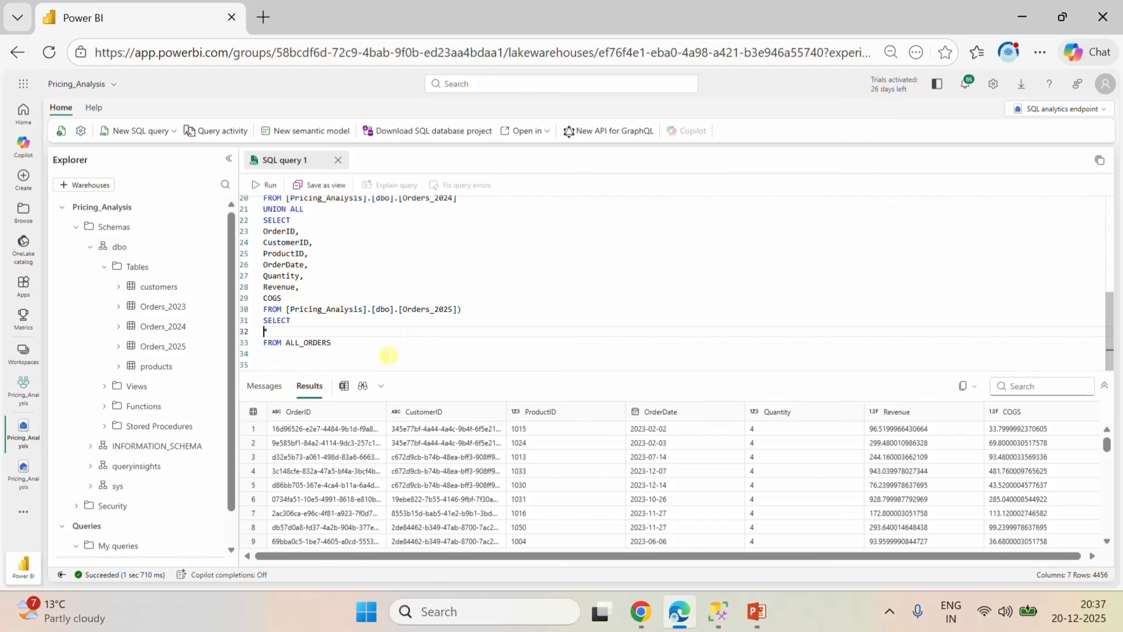
pyautogui.click(337, 343)
pyautogui.write('A')
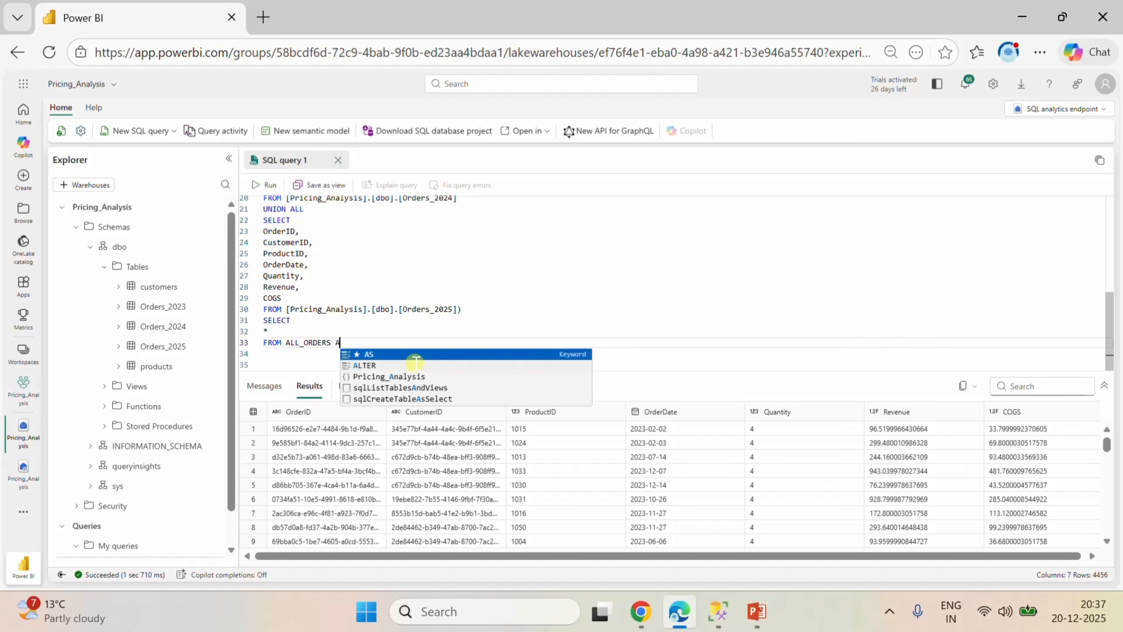
pyautogui.write('S')
pyautogui.click(415, 359)
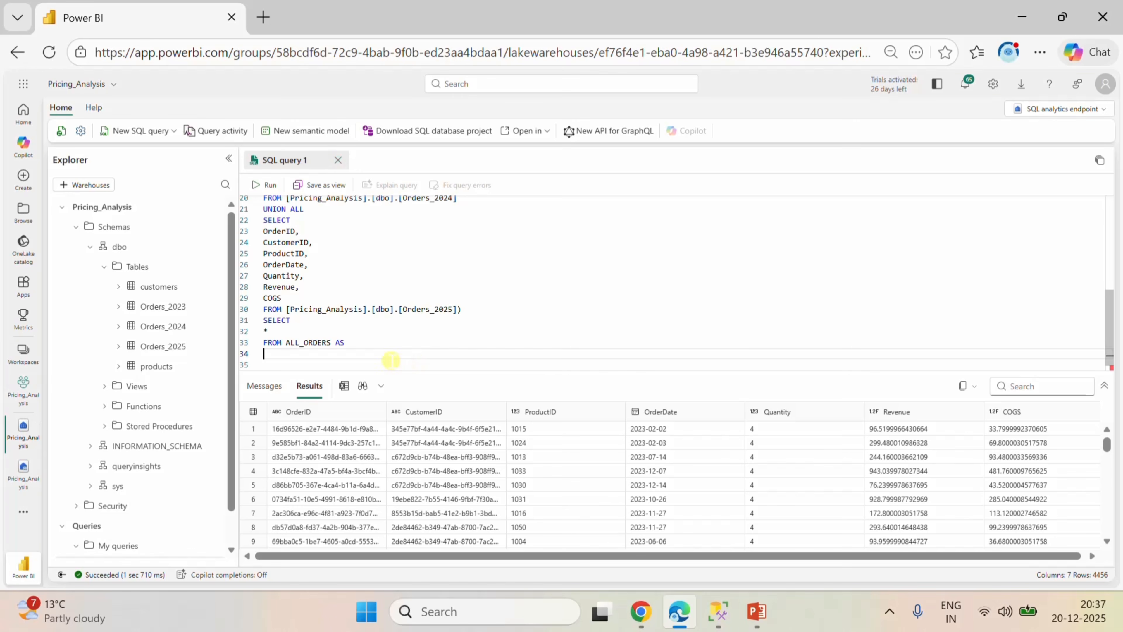
pyautogui.click(346, 342)
pyautogui.press('BackSpace')
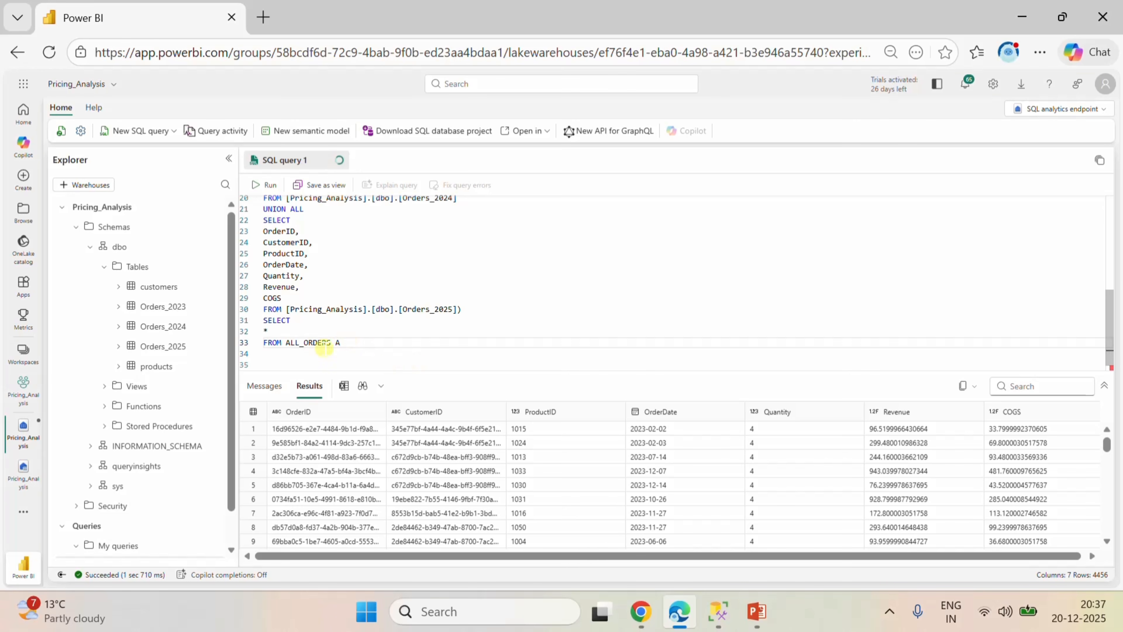
# Add LEFT JOIN customers C on the line below FROM ALL_ORDERS A, followed by a new line.
pyautogui.click(268, 353)
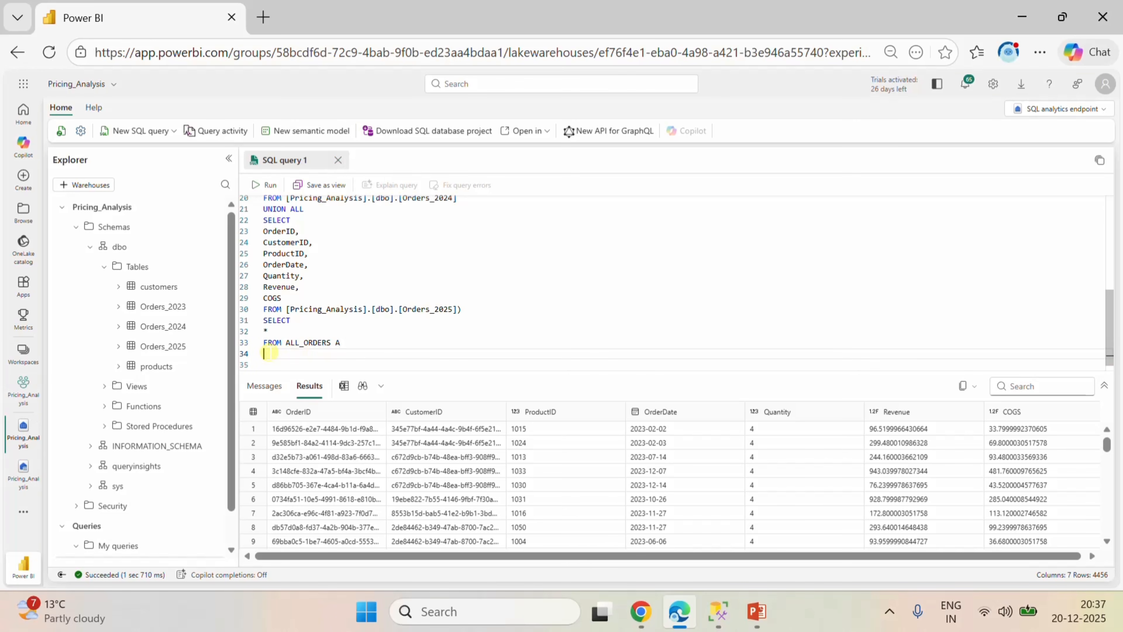
pyautogui.write('LEFT')
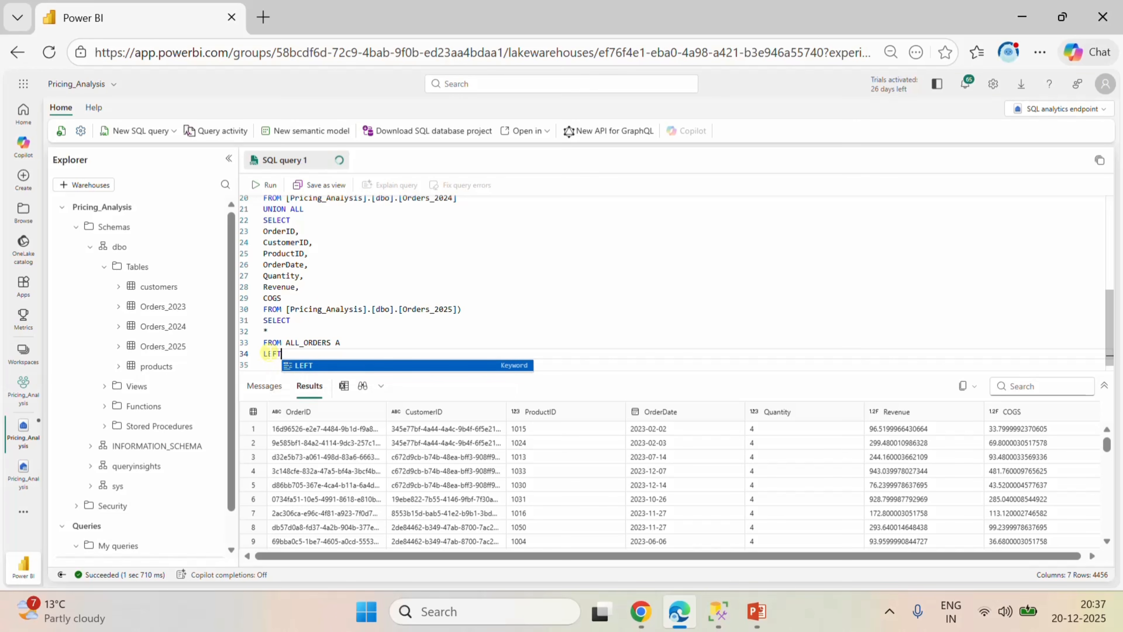
pyautogui.write(' JOIN ')
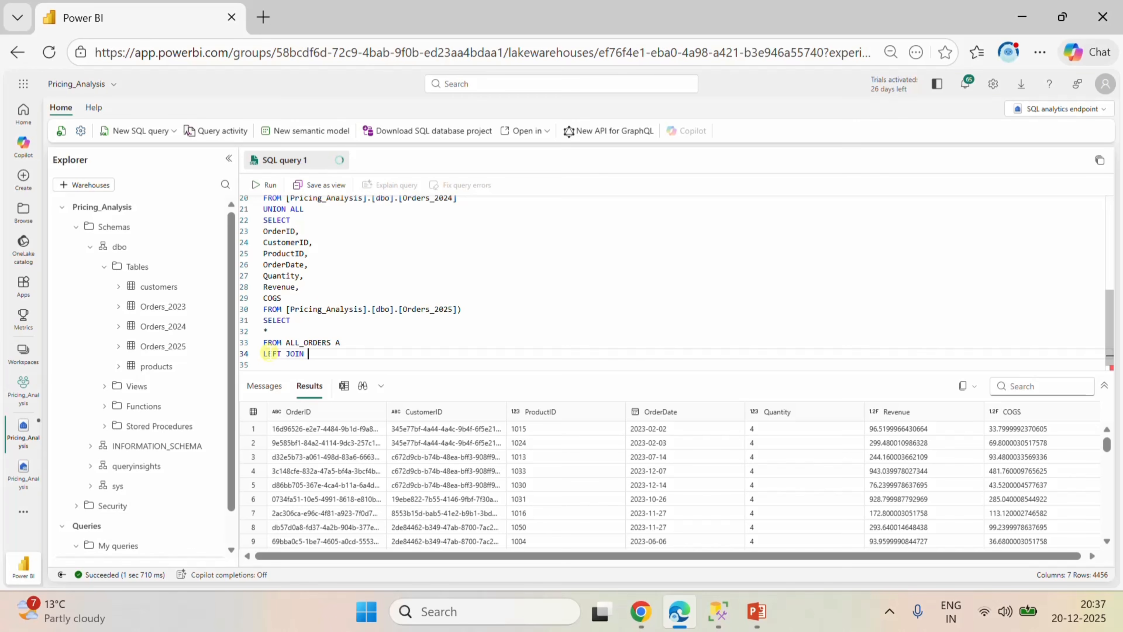
pyautogui.write('CU')
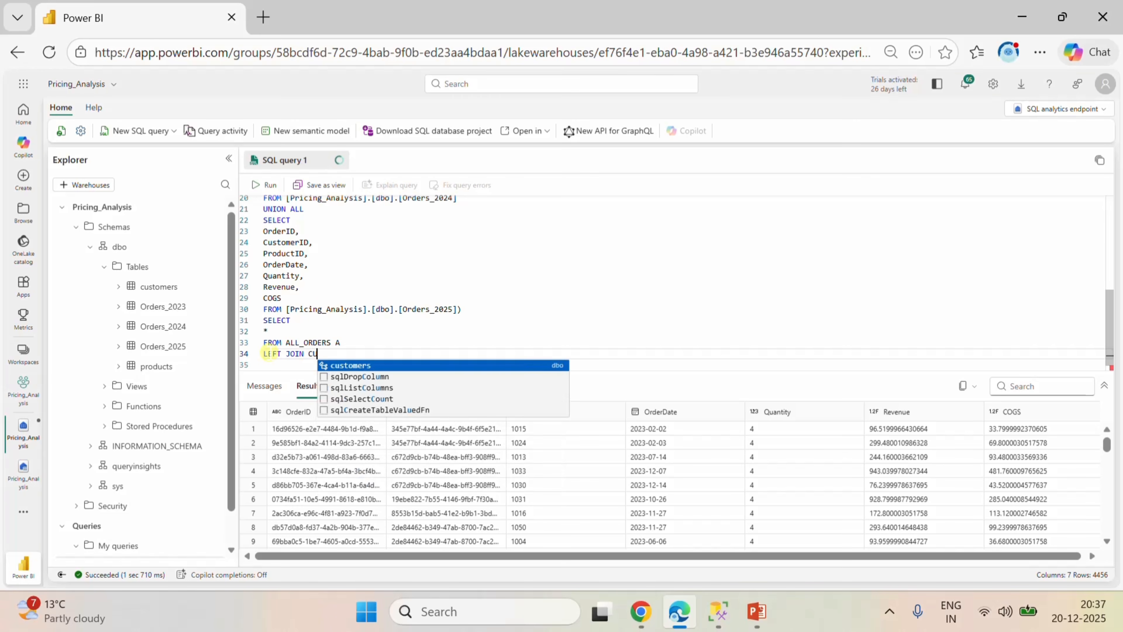
pyautogui.click(370, 365)
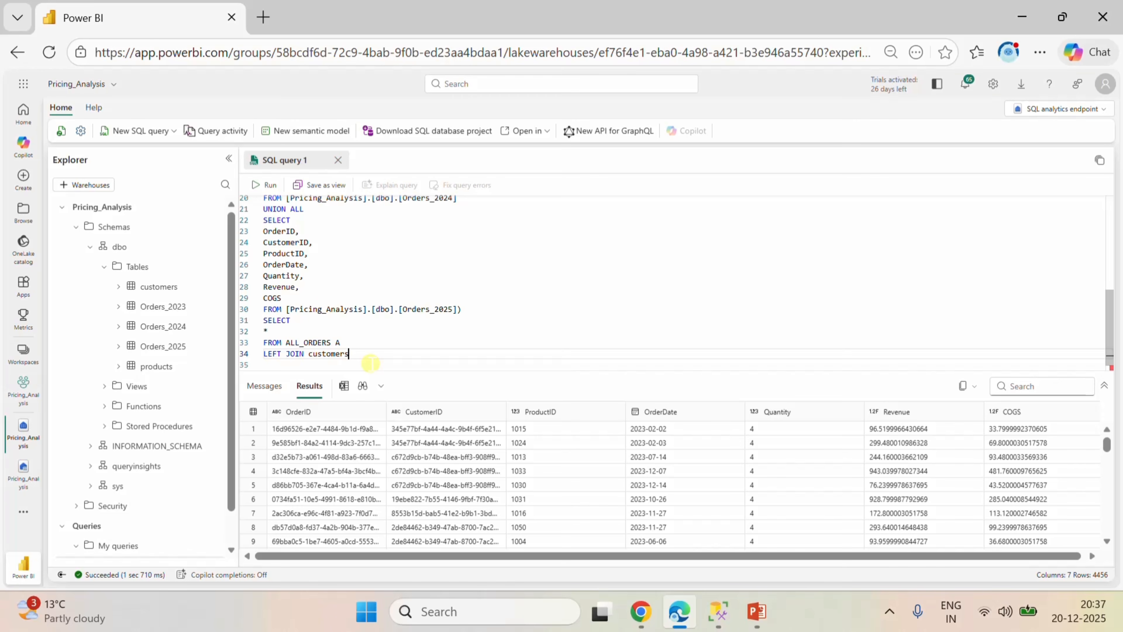
pyautogui.write('C')
pyautogui.press('Return')
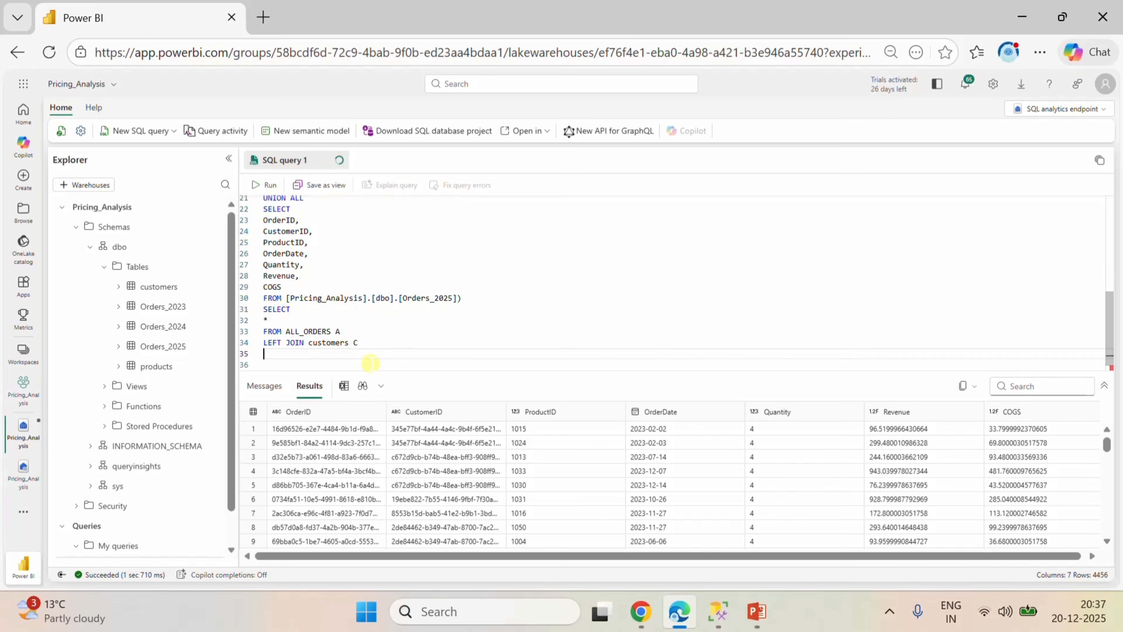
# Add the customers join condition ON A.CustomerID=C.CustomerID, followed by a new line.
pyautogui.write('ON A.CU')
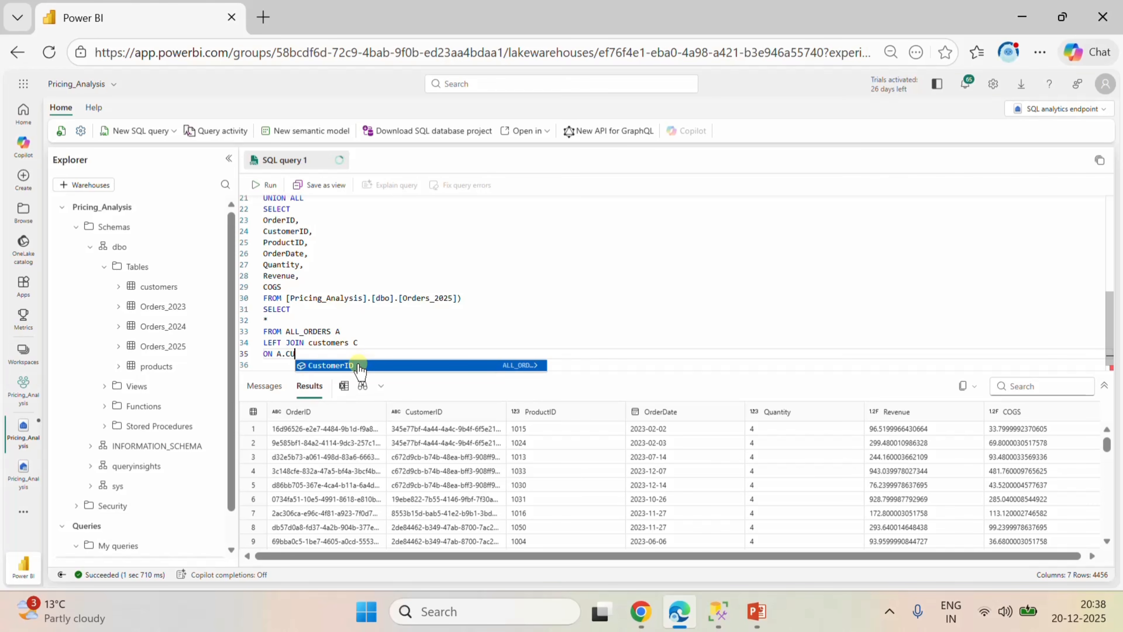
pyautogui.click(359, 365)
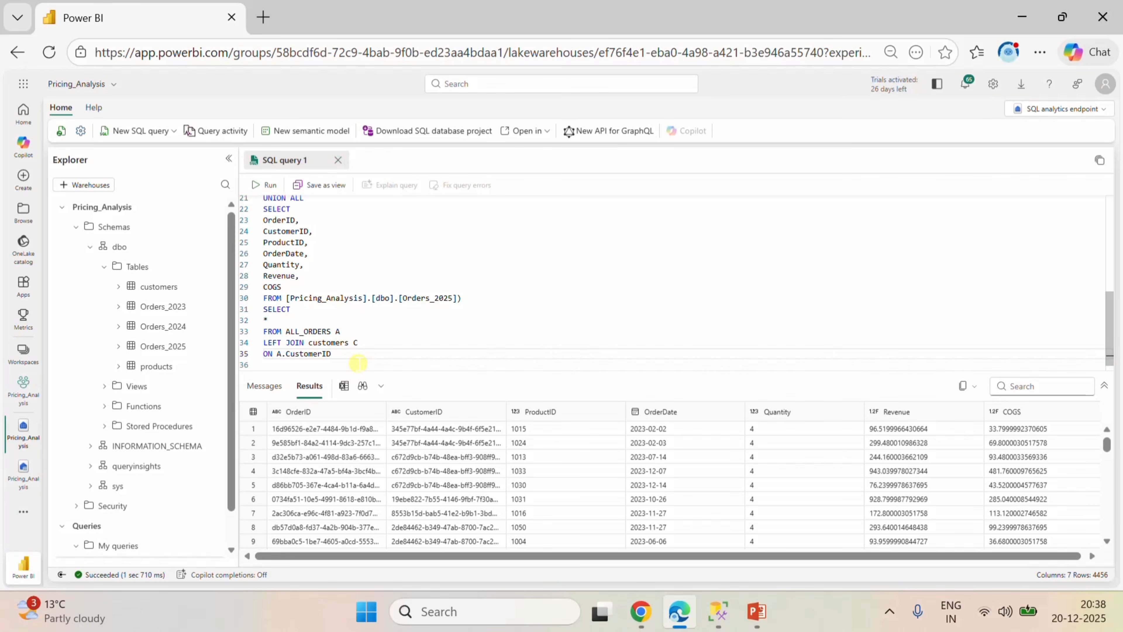
pyautogui.write('=C.')
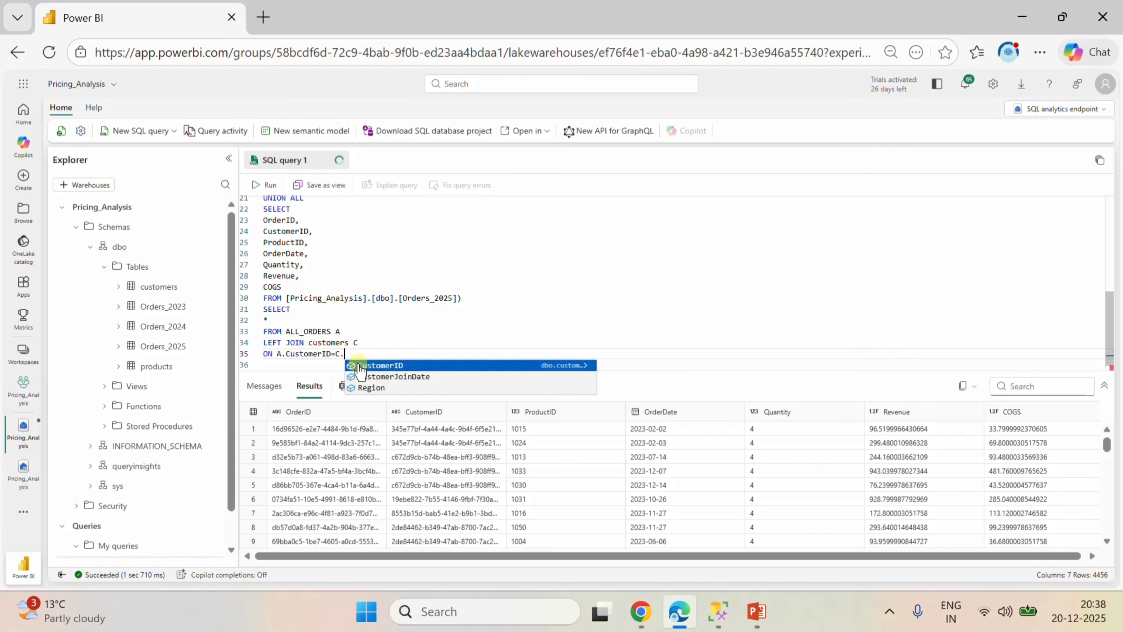
pyautogui.click(388, 367)
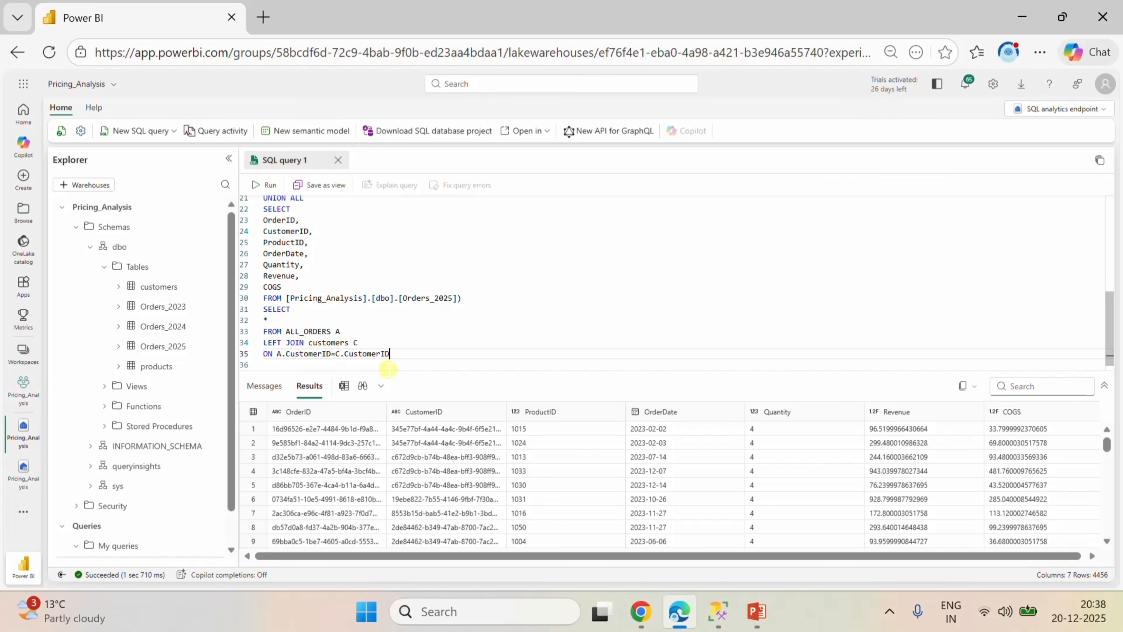
pyautogui.press('Return')
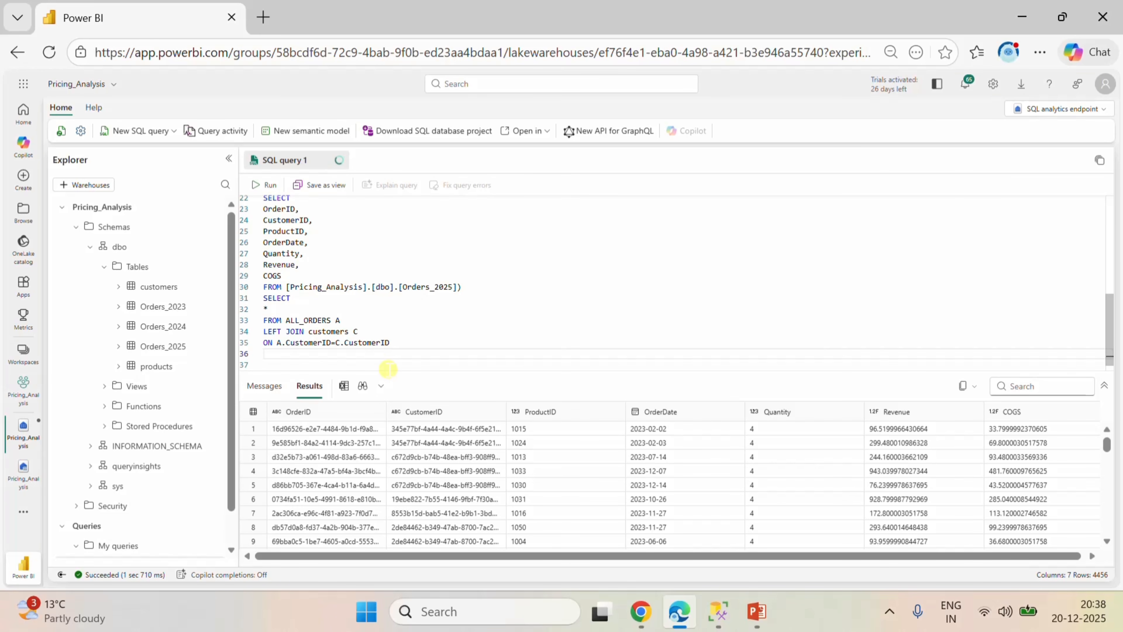
# Add LEFT JOIN products P below the customers join condition, followed by a new line.
pyautogui.write('O')
pyautogui.press('BackSpace')
pyautogui.write('LEFT ')
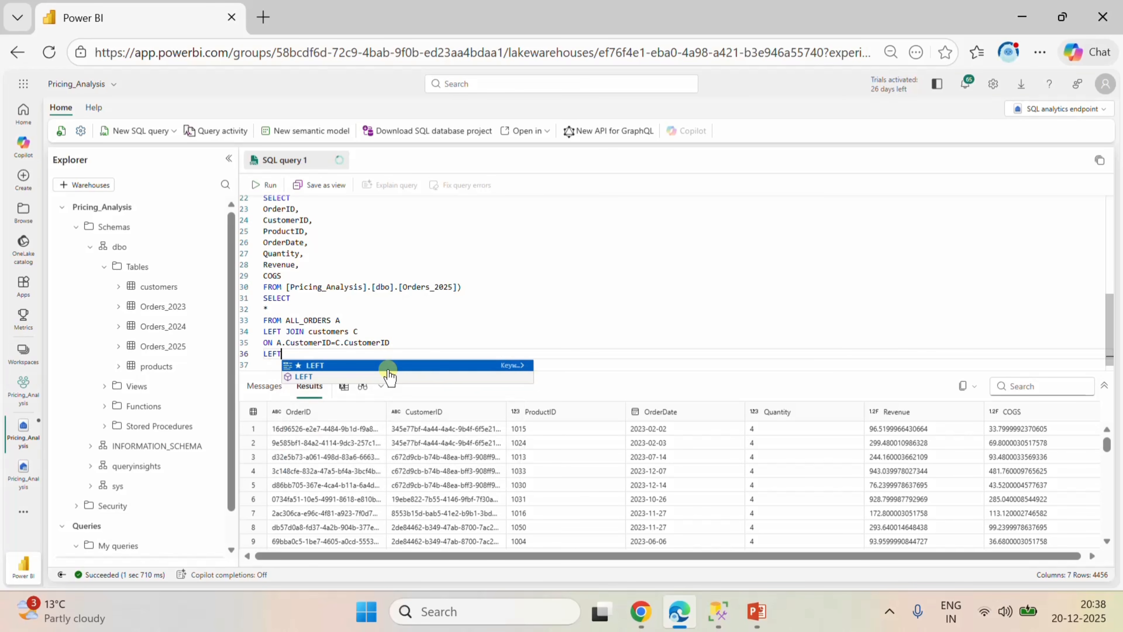
pyautogui.write('JOIN ')
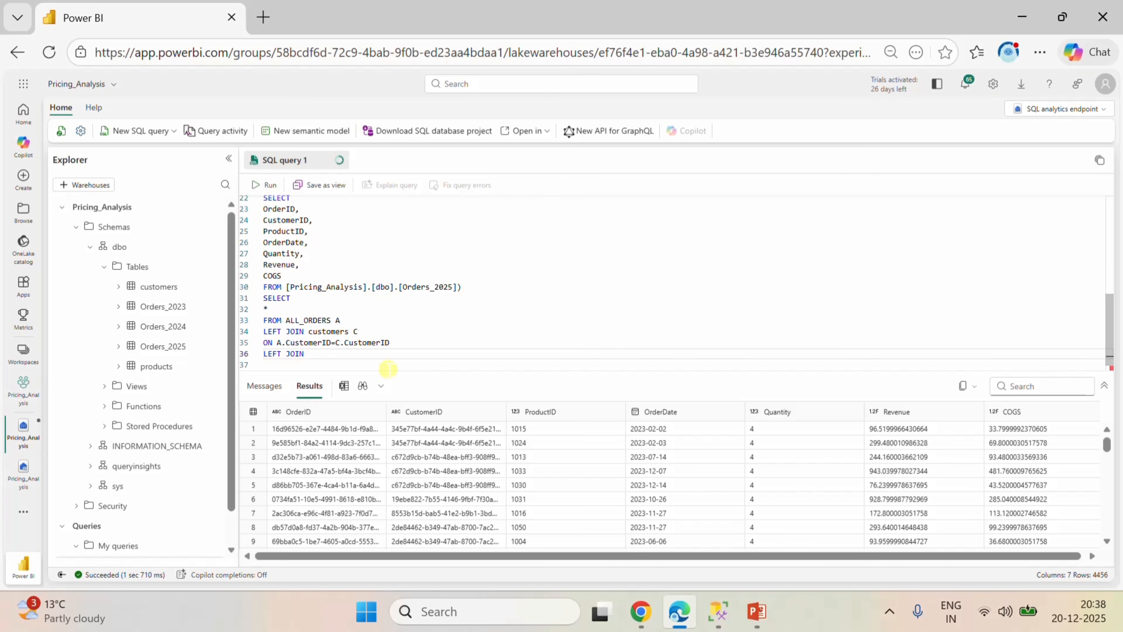
pyautogui.write('products P')
pyautogui.press('Return')
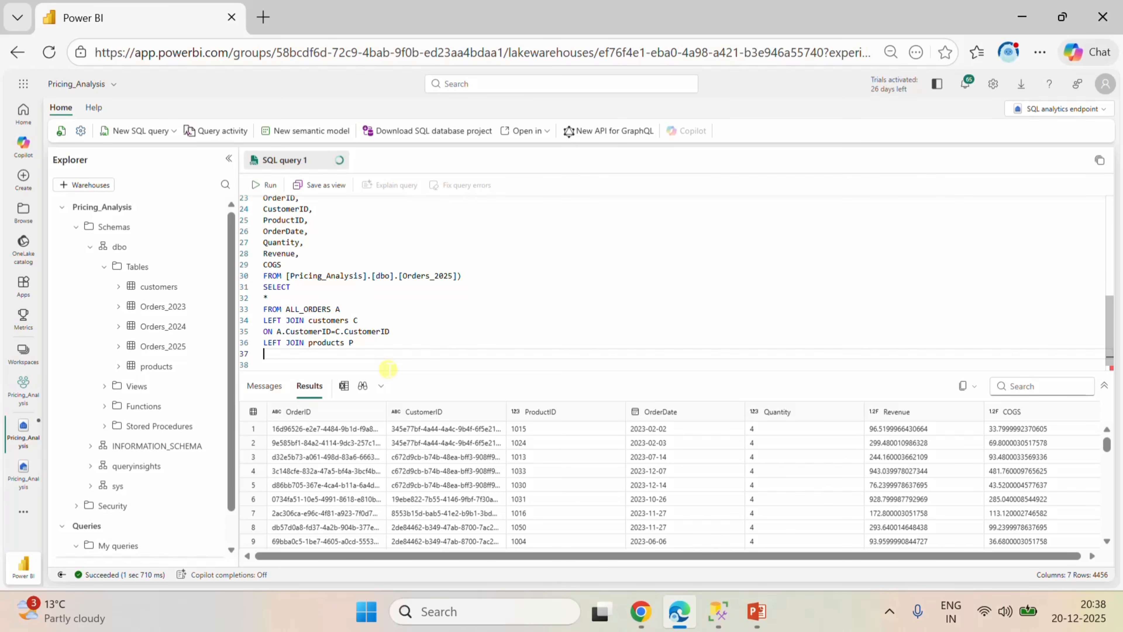
# Add the products join condition ON A.ProductID=P.ProductID.
pyautogui.write('ON')
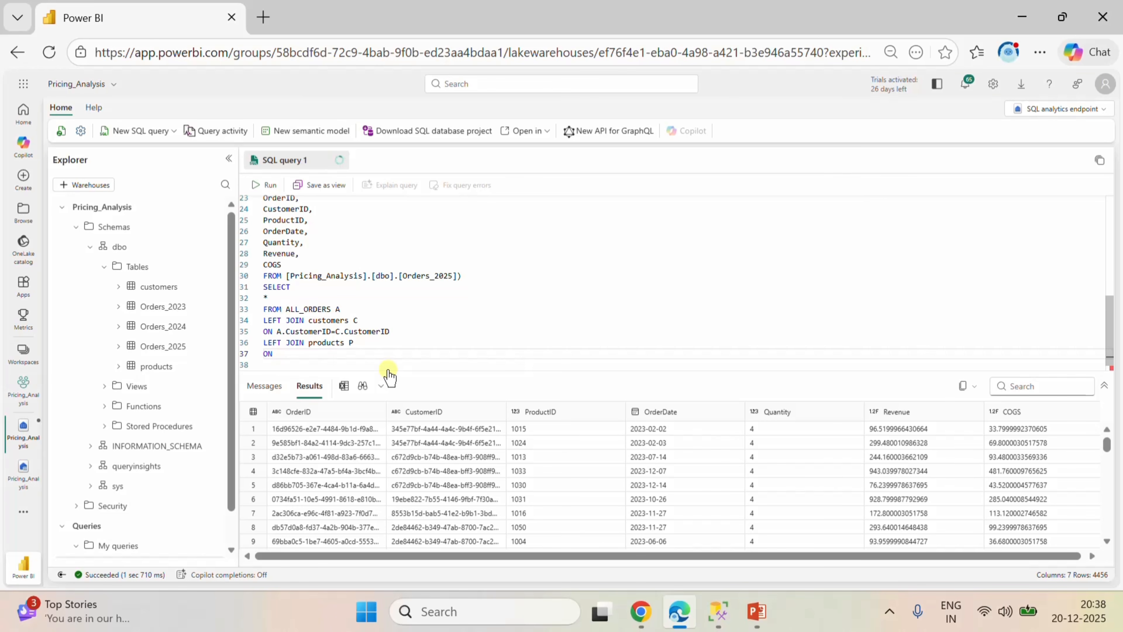
pyautogui.write(' A')
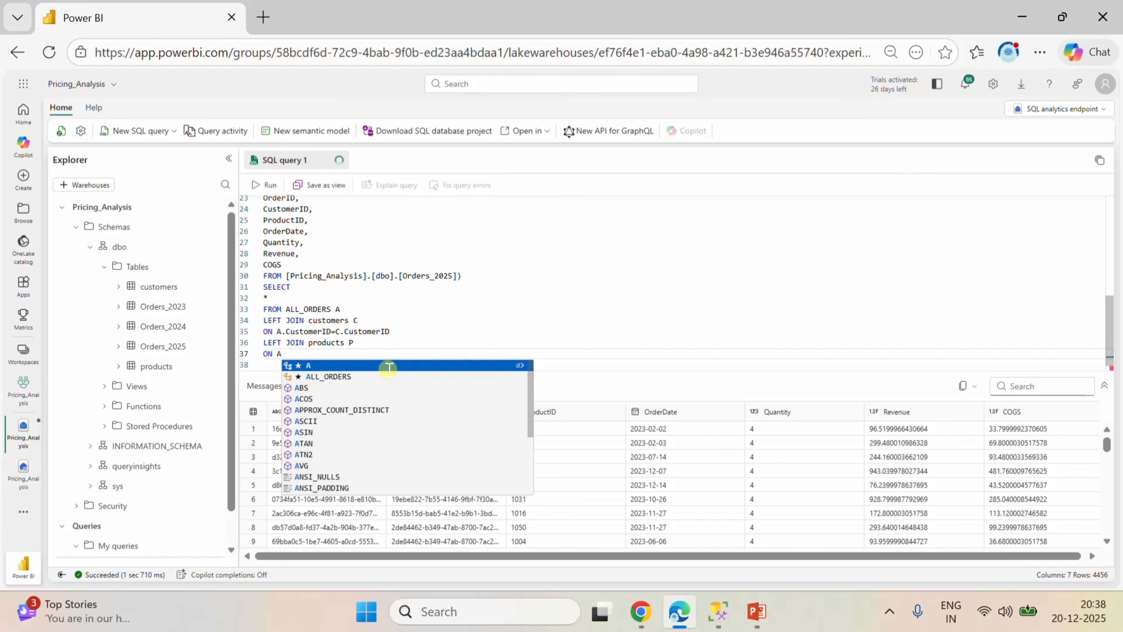
pyautogui.write('.')
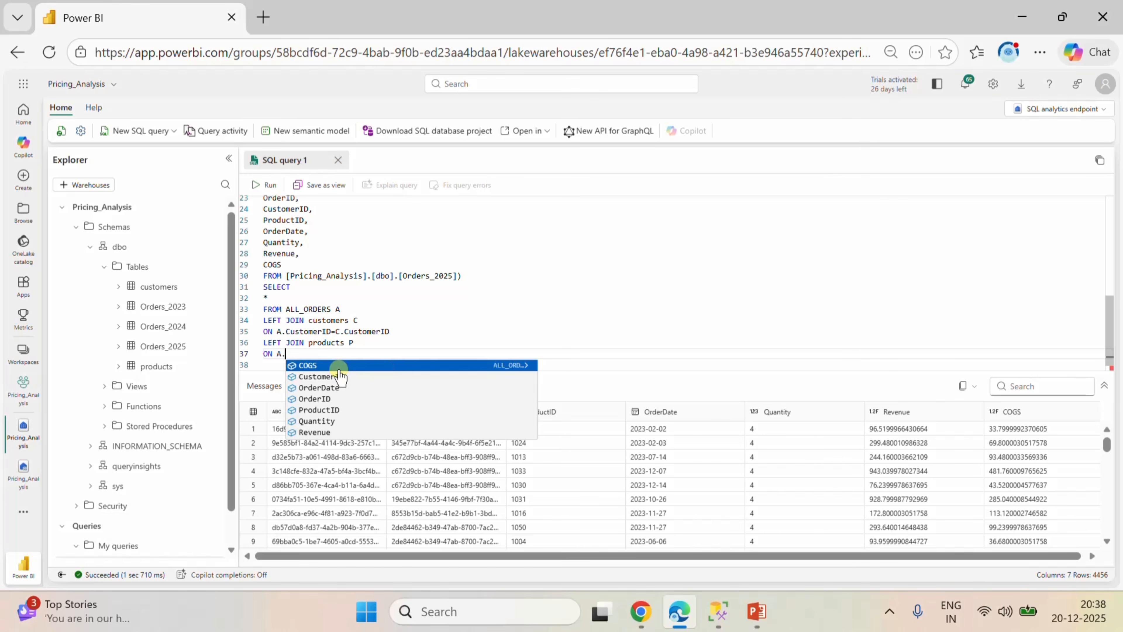
pyautogui.click(319, 377)
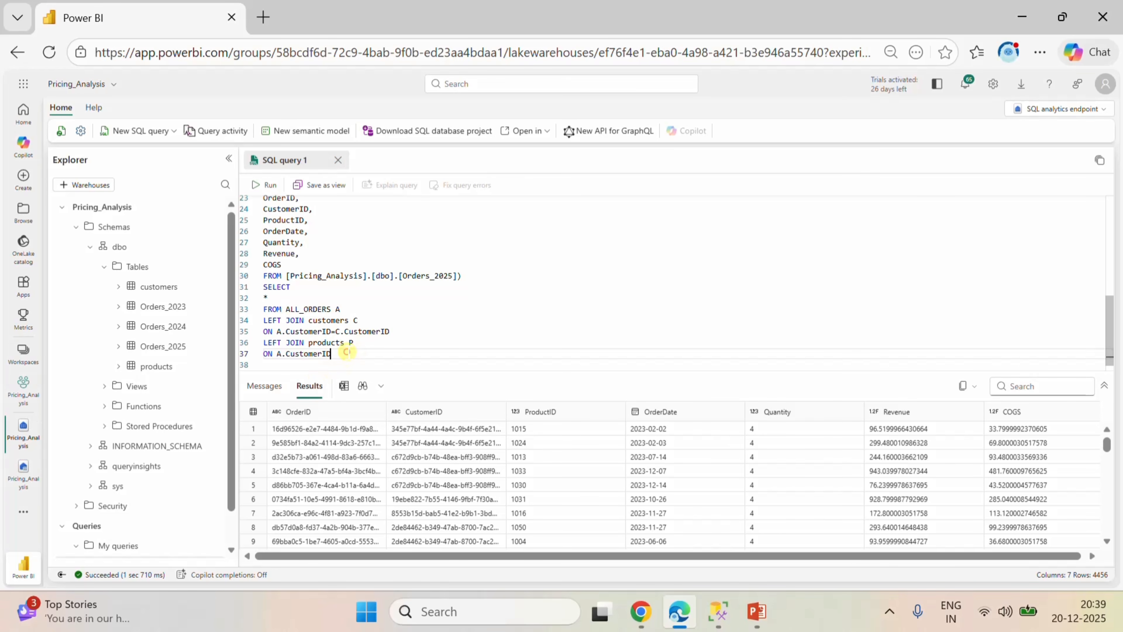
pyautogui.moveTo(348, 353); pyautogui.dragTo(286, 354)
pyautogui.press('BackSpace')
pyautogui.write('PR')
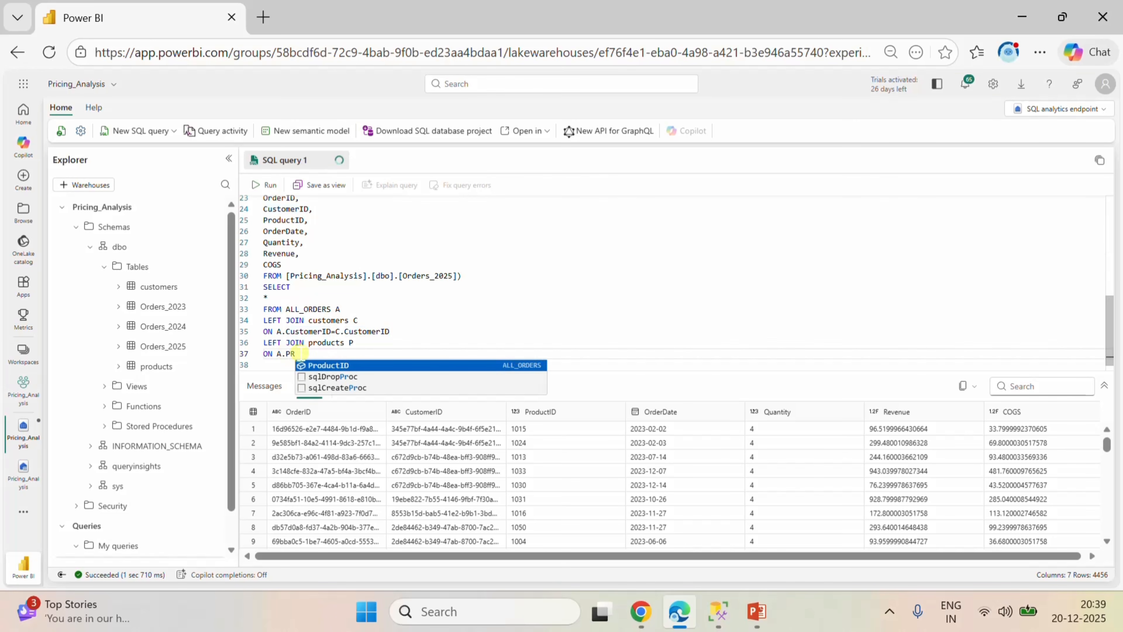
pyautogui.click(341, 365)
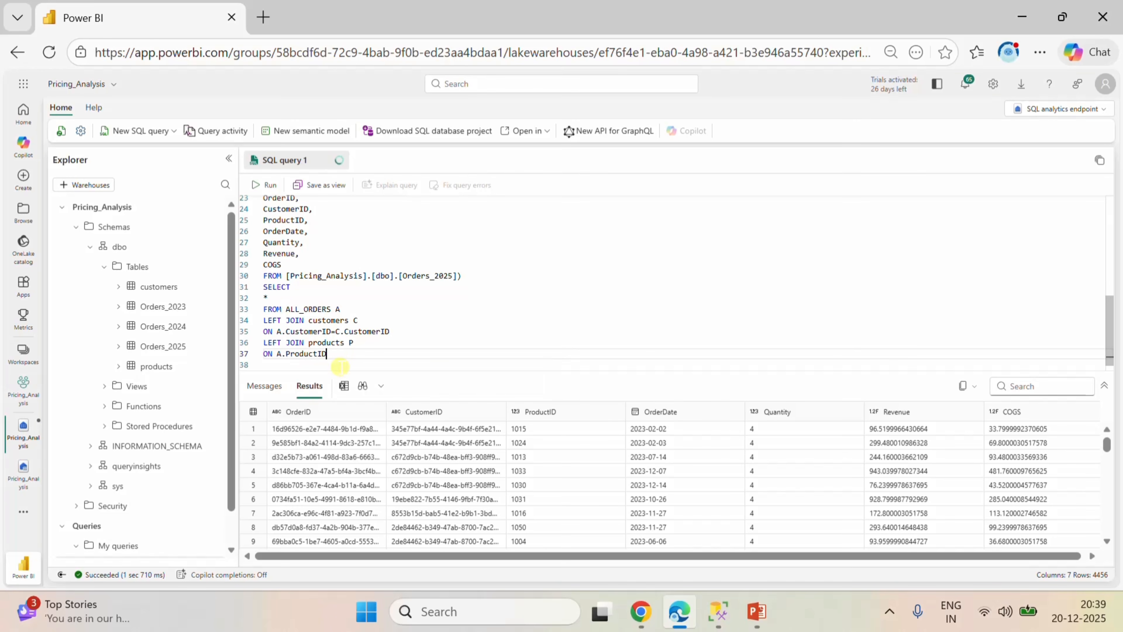
pyautogui.write('=P.')
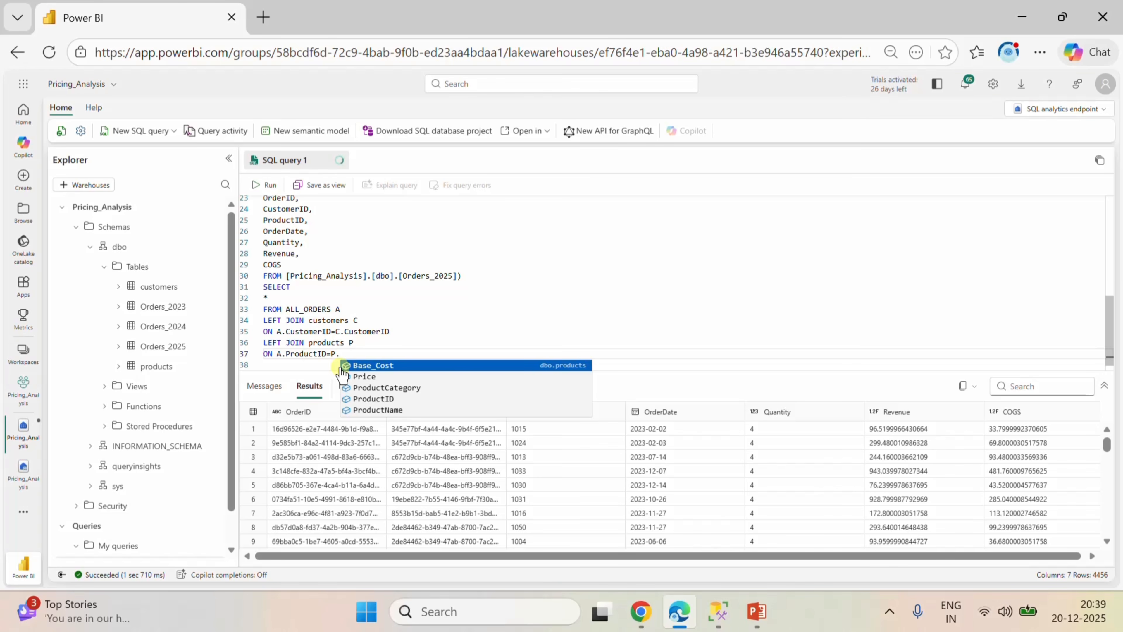
pyautogui.click(388, 399)
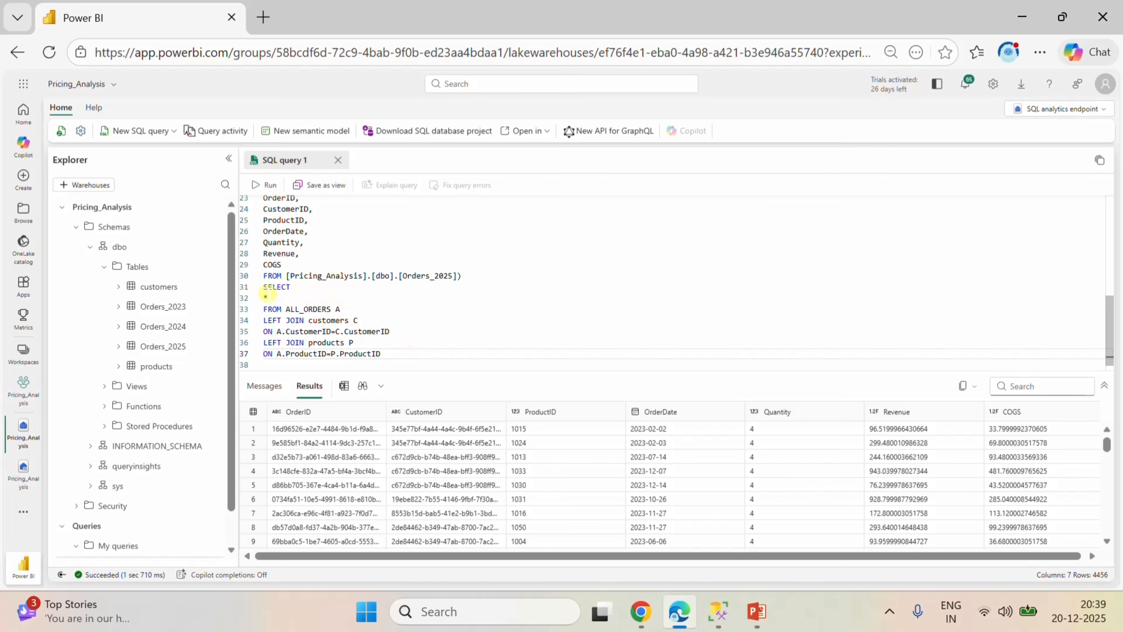
# Replace the asterisk in the final SELECT with the column A.OrderID, followed by a comma and a new line.
pyautogui.click(267, 296)
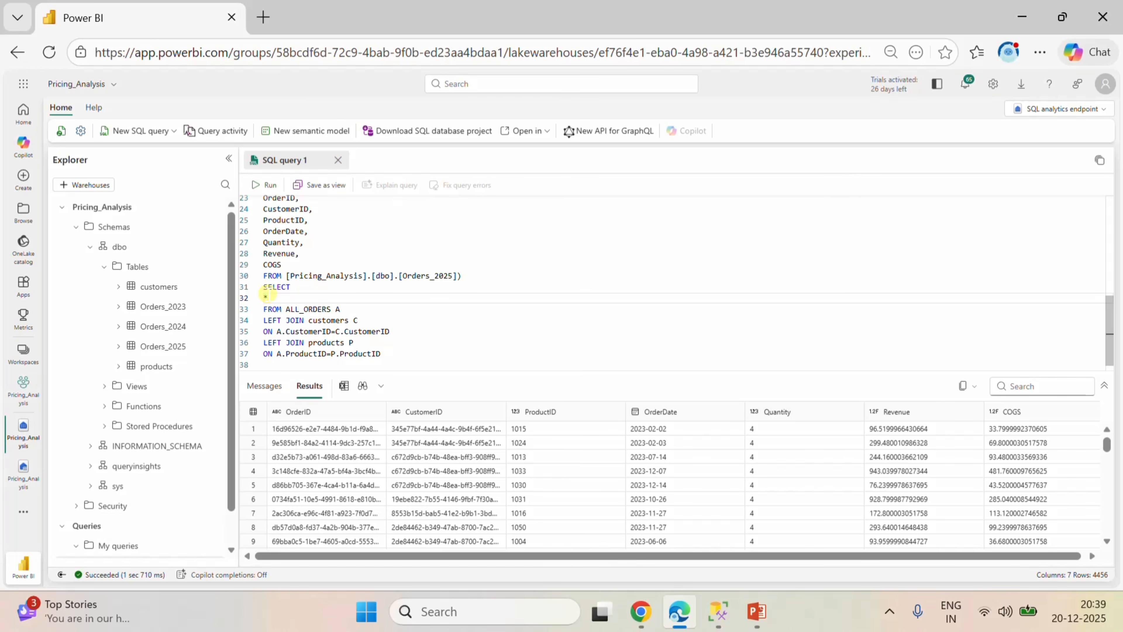
pyautogui.press('BackSpace')
pyautogui.write('A')
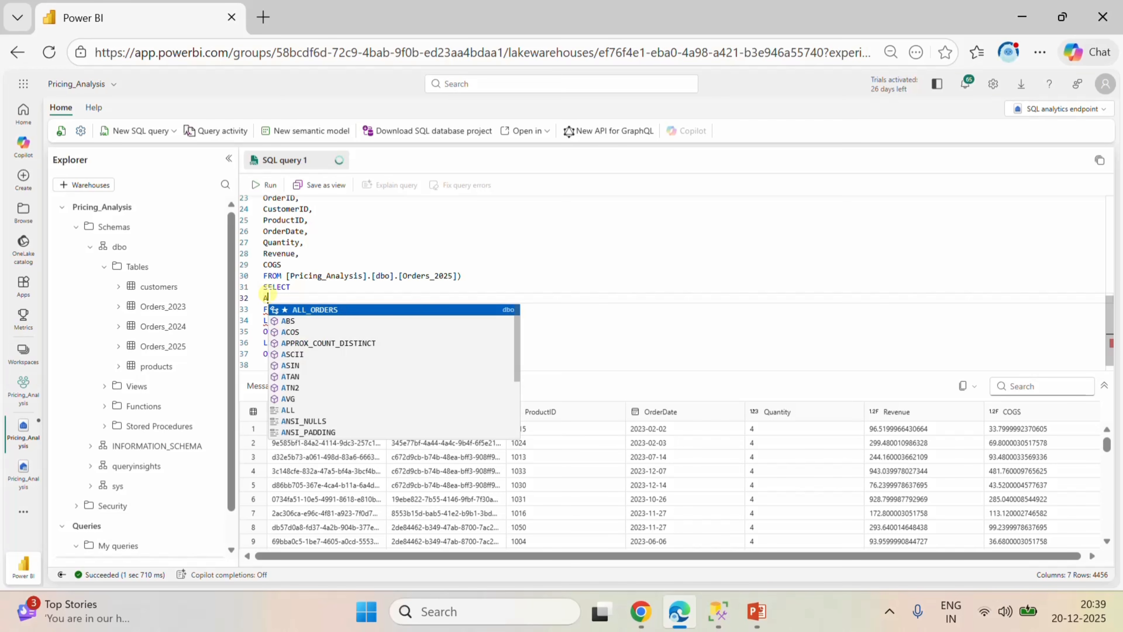
pyautogui.write('.OR')
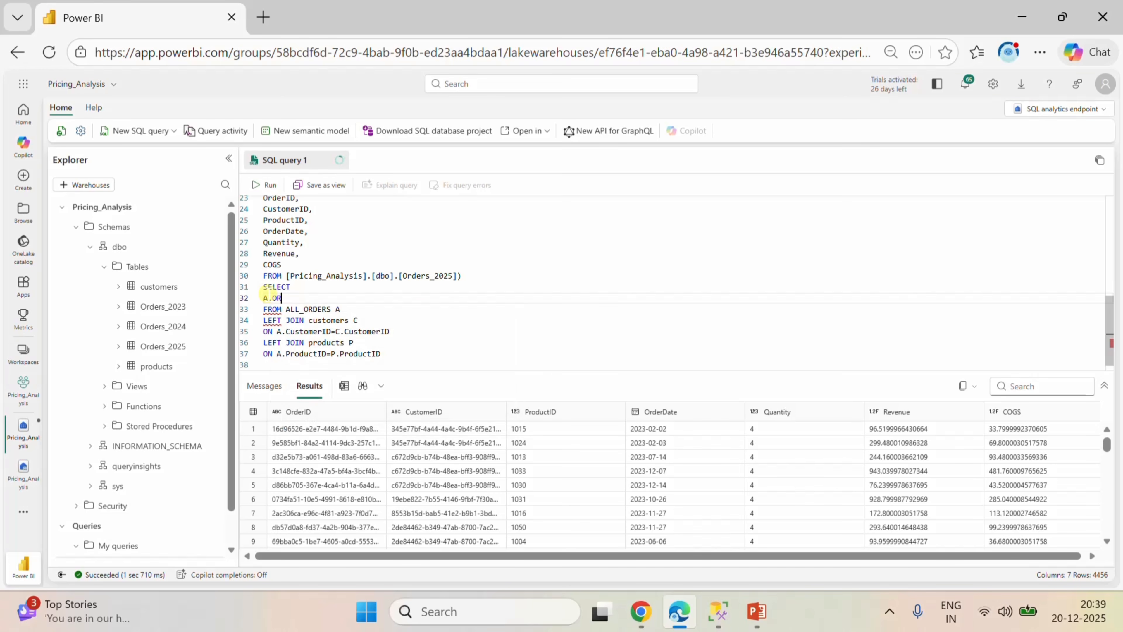
pyautogui.write('DERID')
pyautogui.click(305, 288)
pyautogui.moveTo(310, 298); pyautogui.dragTo(270, 297)
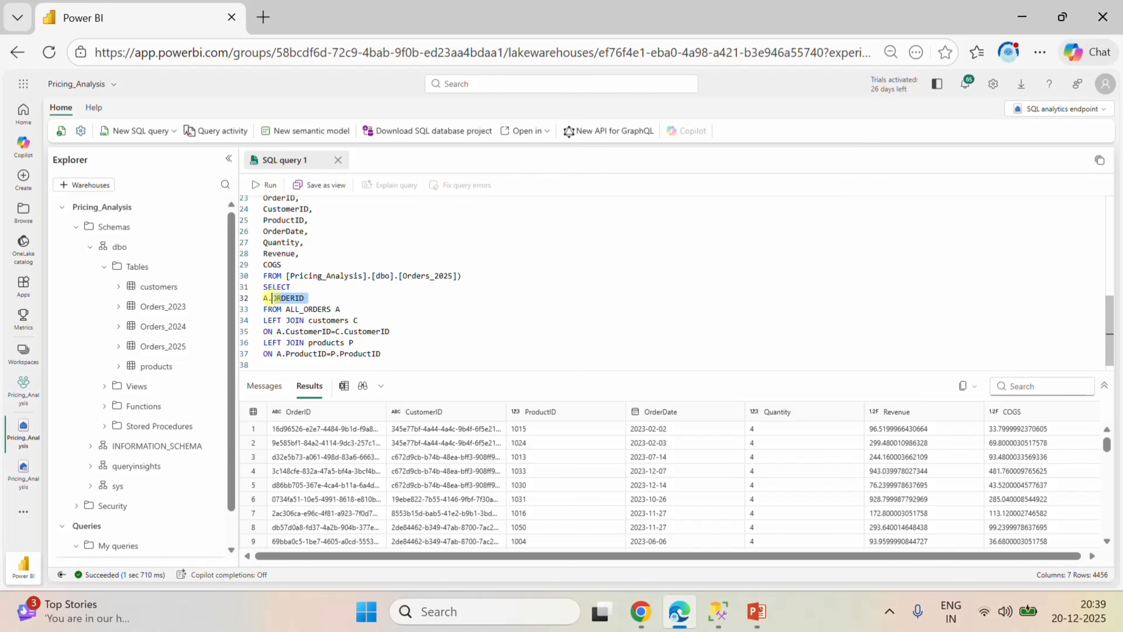
pyautogui.press('BackSpace')
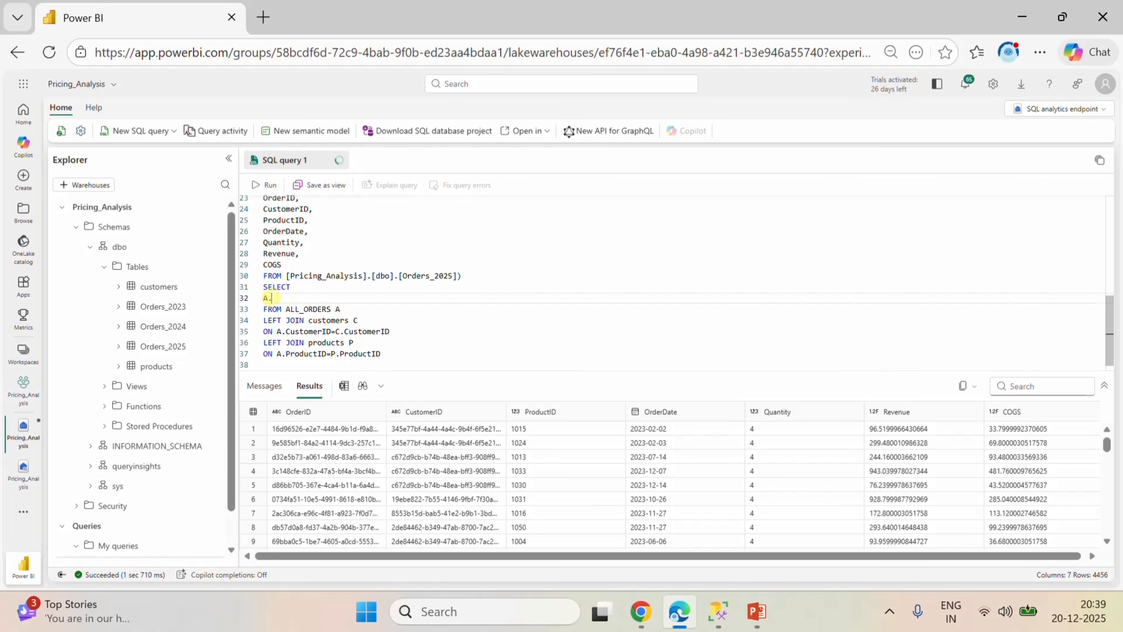
pyautogui.write('Orders')
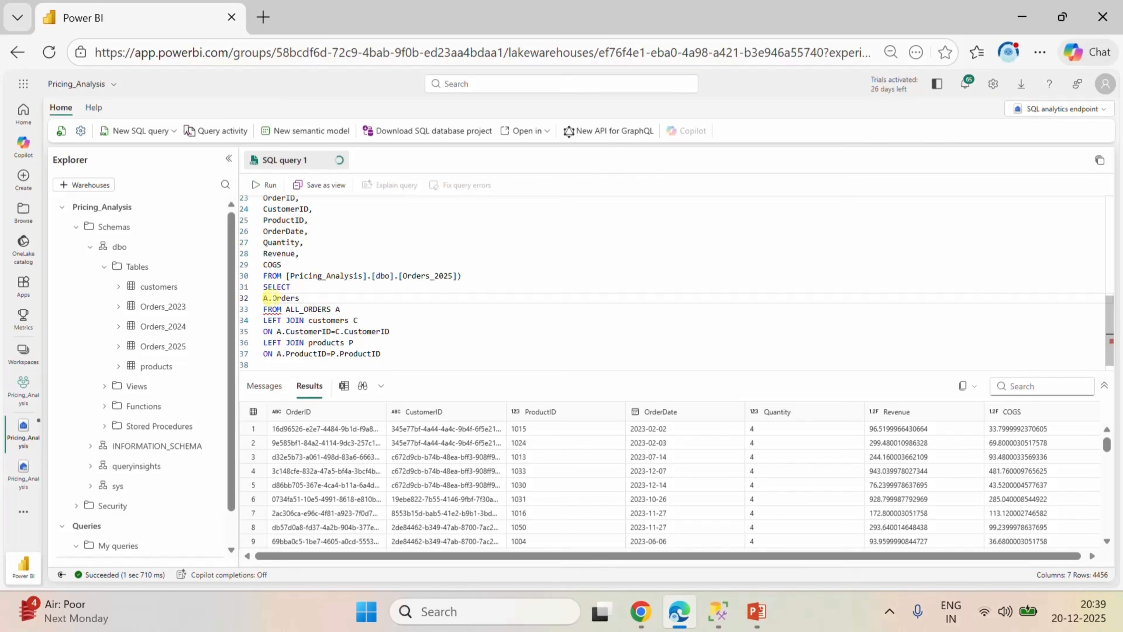
pyautogui.press('BackSpace')
pyautogui.write('ID,')
pyautogui.press('Return')
# Add A.CustomerID, as the second column of the final SELECT and start a new line.
pyautogui.write('a')
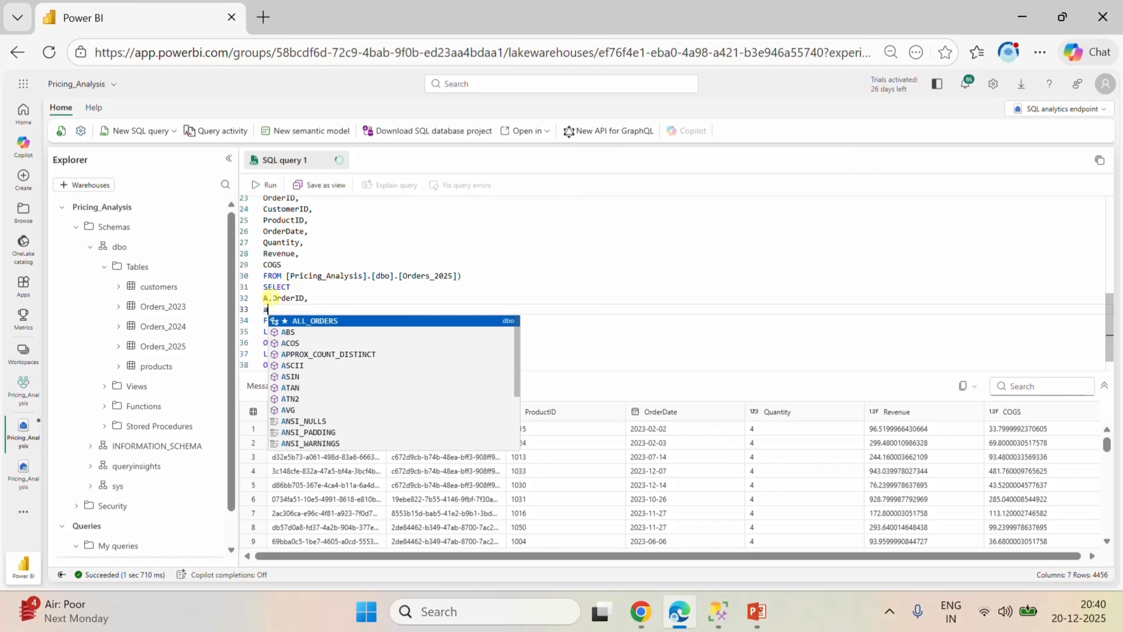
pyautogui.press('BackSpace')
pyautogui.write('A.')
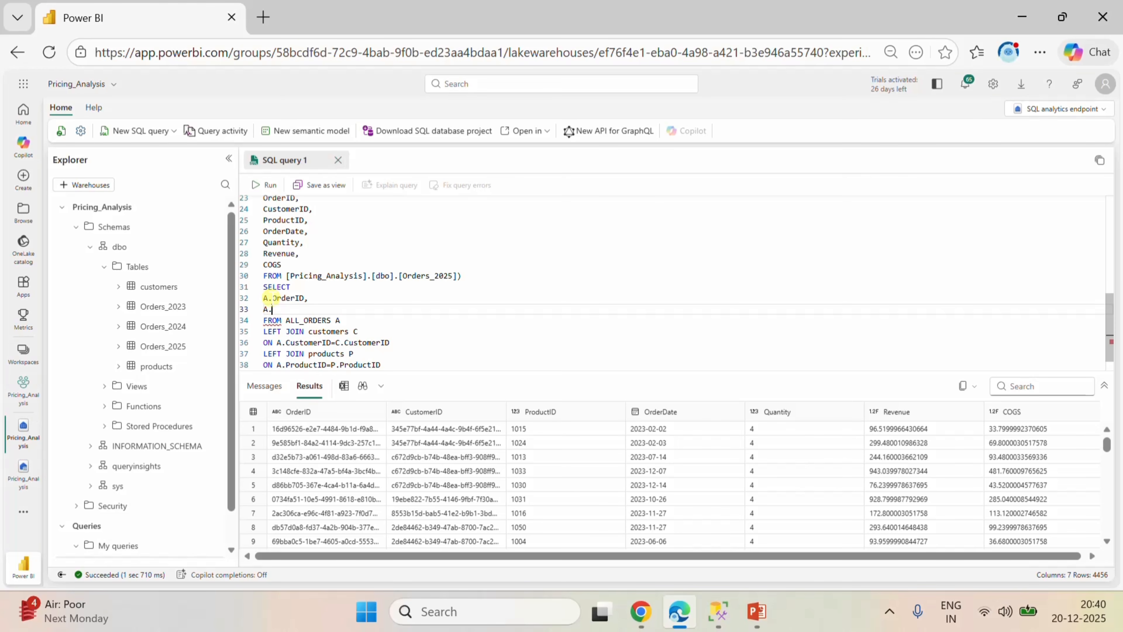
pyautogui.write('Cus')
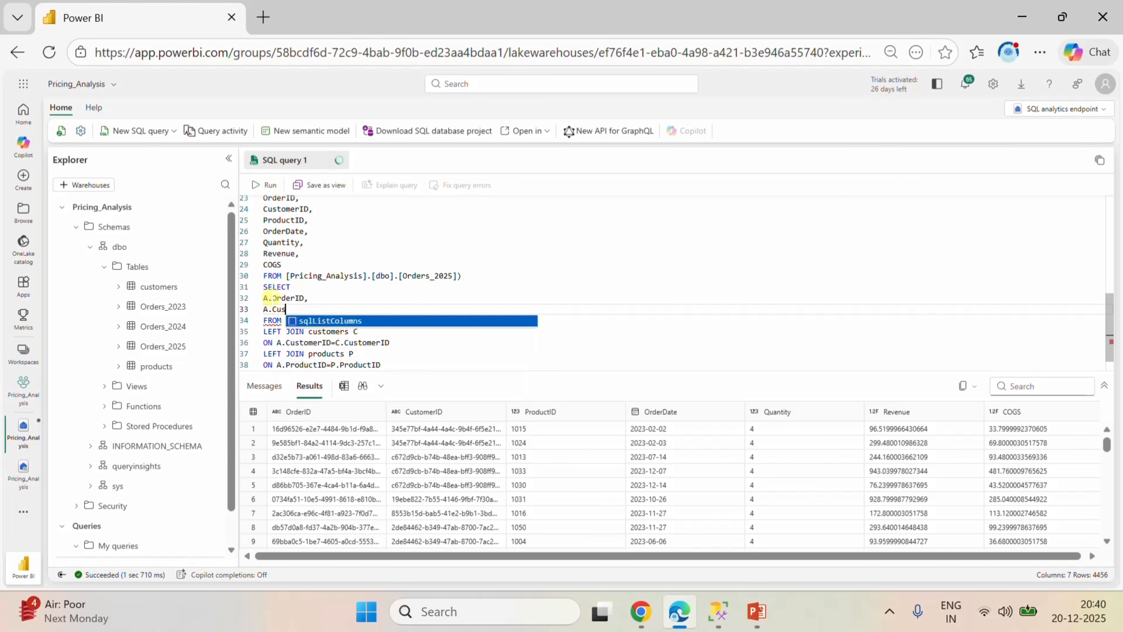
pyautogui.write('tome')
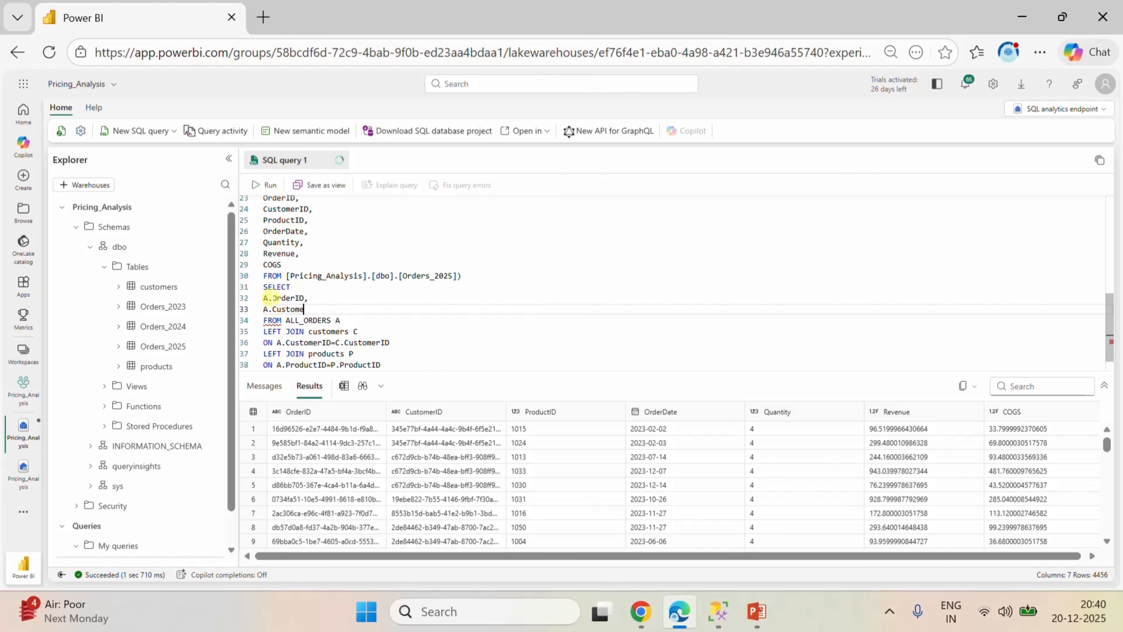
pyautogui.write('rID,')
pyautogui.press('Return')
# Add A.ProductID, as the third column of the final SELECT and start a new line.
pyautogui.write('A.')
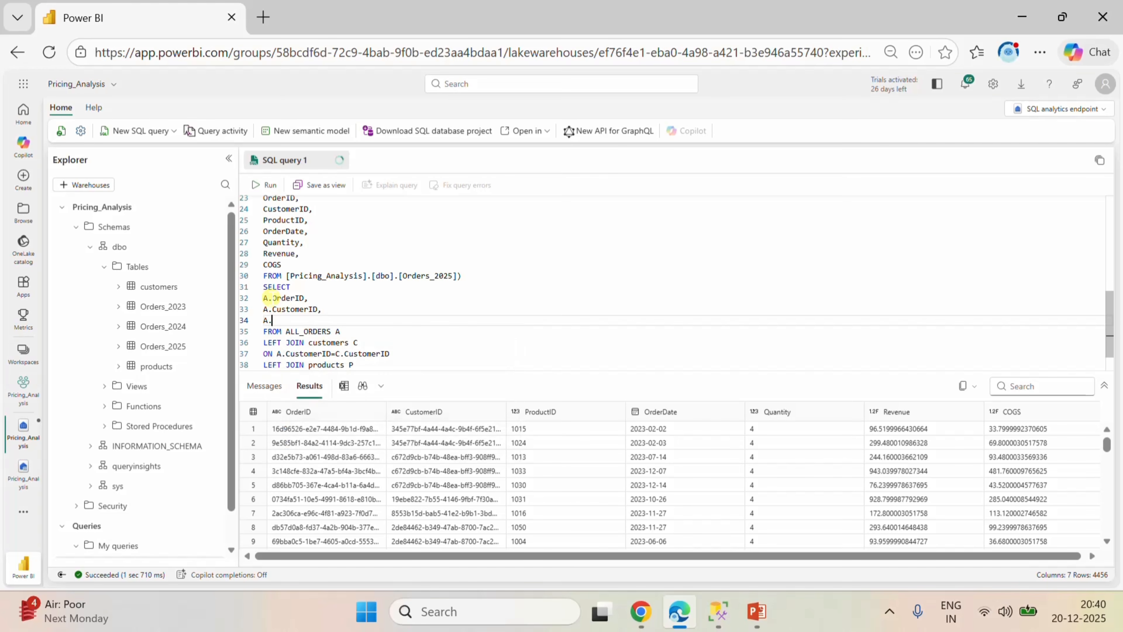
pyautogui.write('ProductID,')
pyautogui.press('Return')
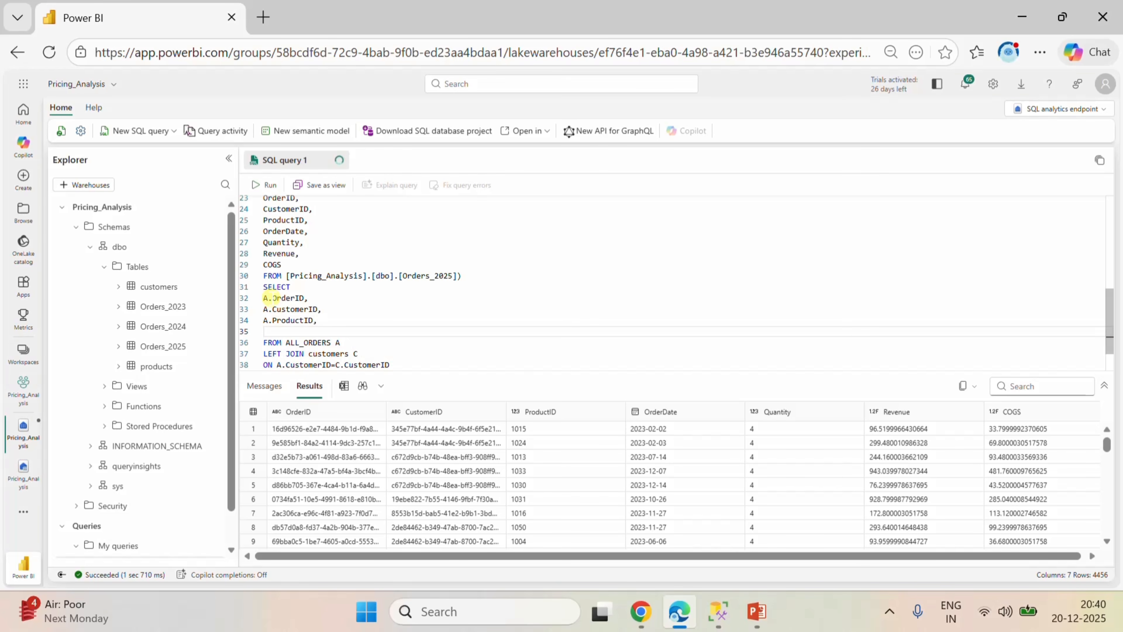
# Add A.OrderDate, as the fourth column of the final SELECT and start a new line.
pyautogui.write('A.OrderDate,')
pyautogui.press('Return')
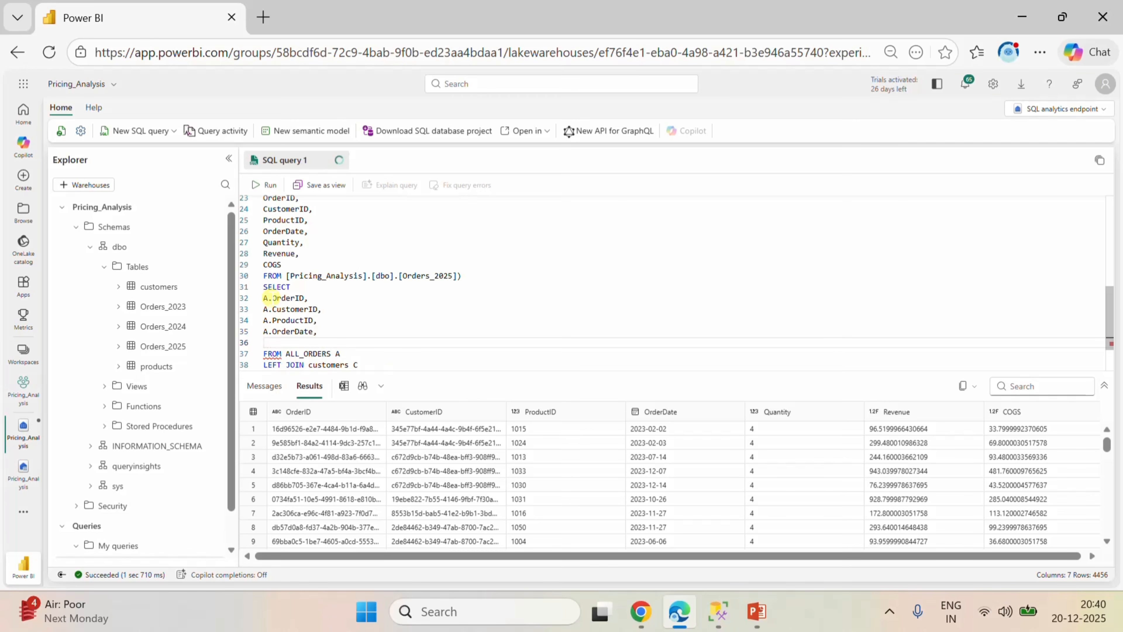
# Add a.Quantity, as the fifth column of the final SELECT and run the query.
pyautogui.write('a.Quantity,')
pyautogui.hotkey('ctrl', 'Return')
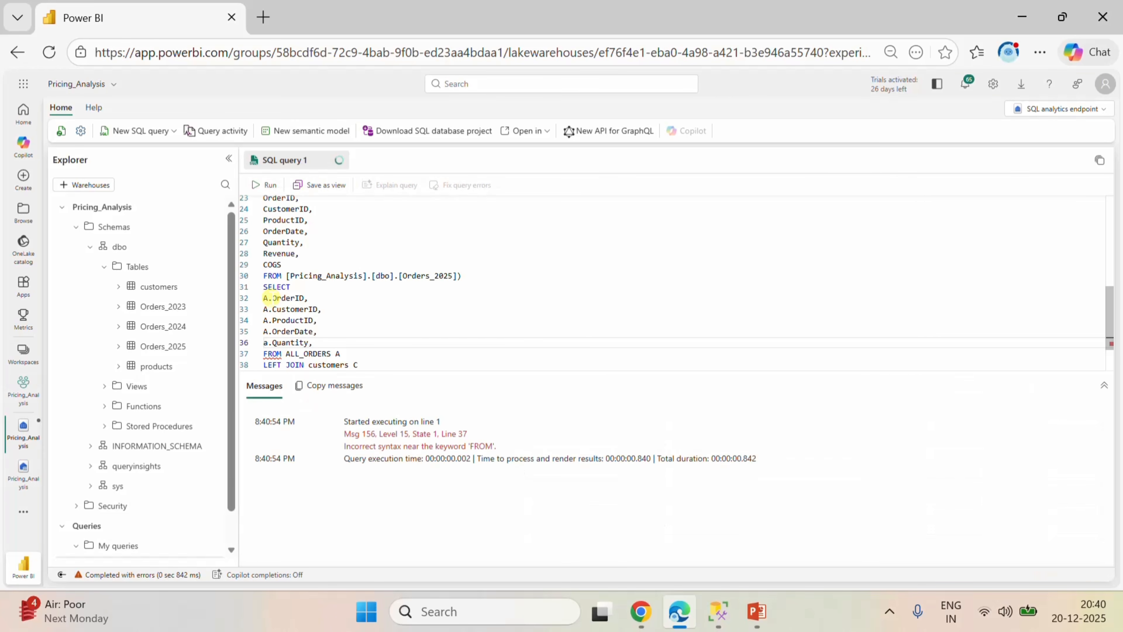
# Change the lowercase alias before Quantity to an uppercase A and start a new line below that column.
pyautogui.press('Return')
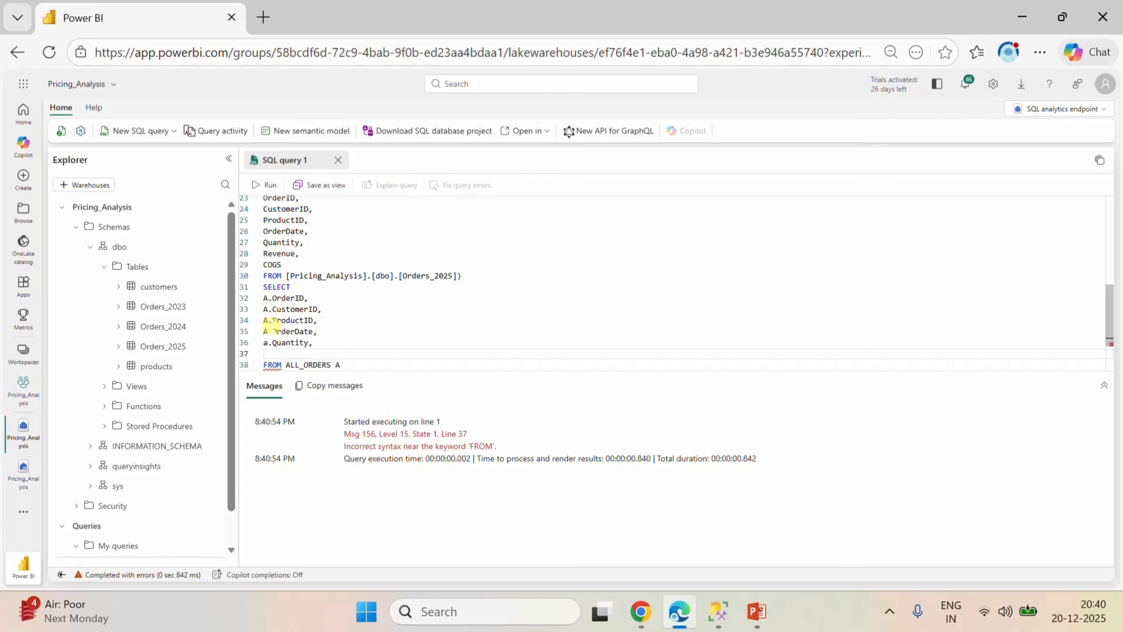
pyautogui.doubleClick(266, 342)
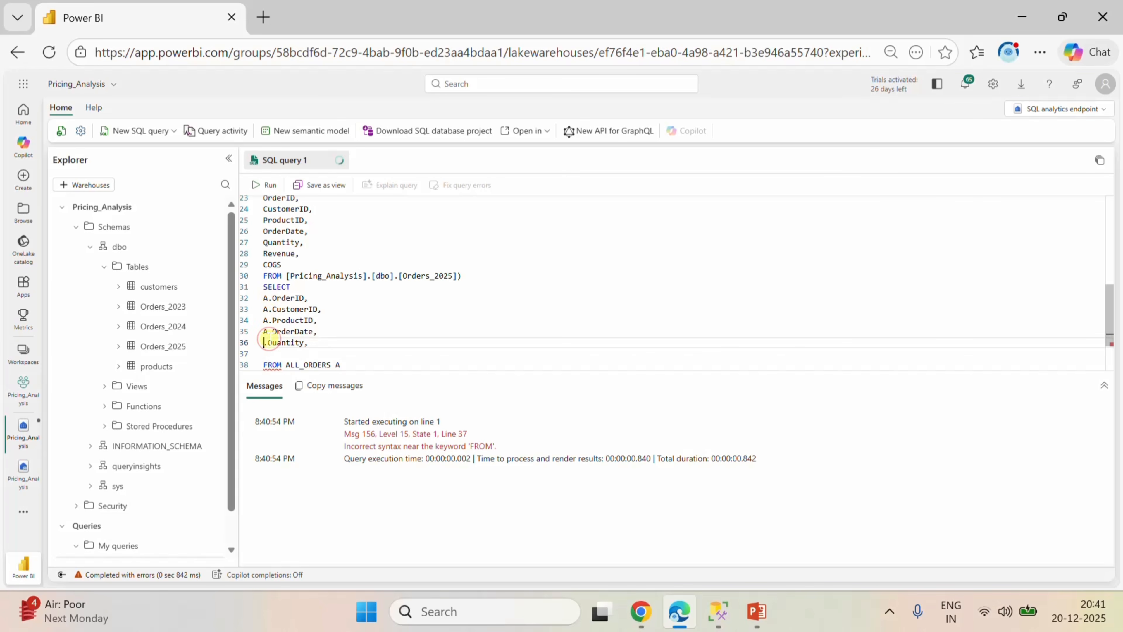
pyautogui.write('A')
pyautogui.click(335, 341)
pyautogui.press('Return')
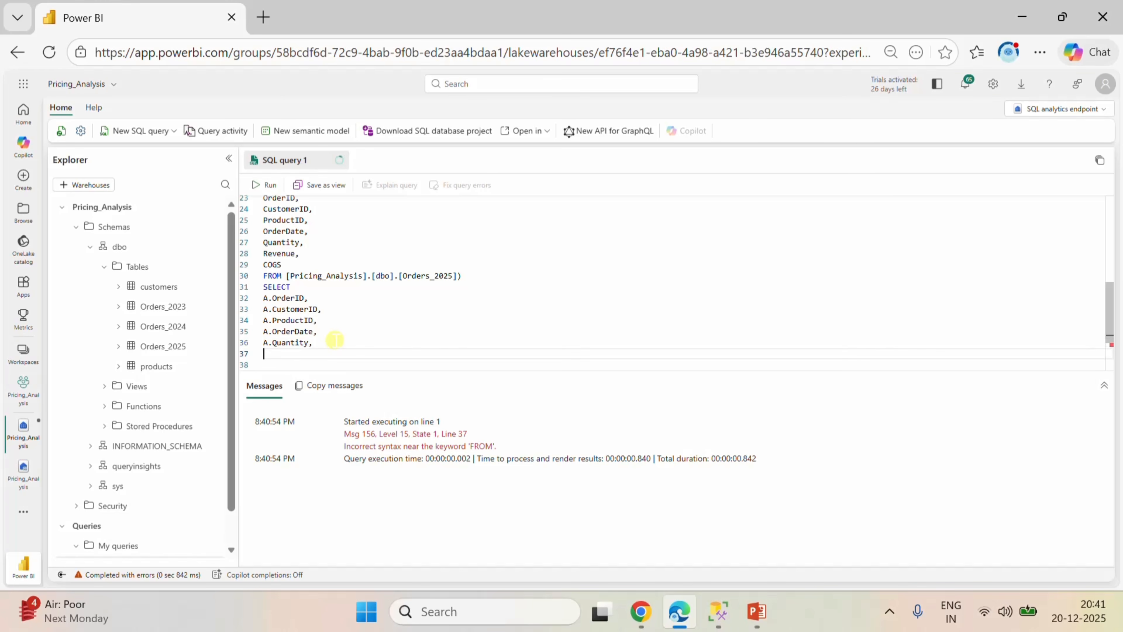
# Write A.cogs as the next column below A.Quantity in the final SELECT.
pyautogui.write('a.')
pyautogui.press('BackSpace')
pyautogui.press('BackSpace')
pyautogui.write('A.C')
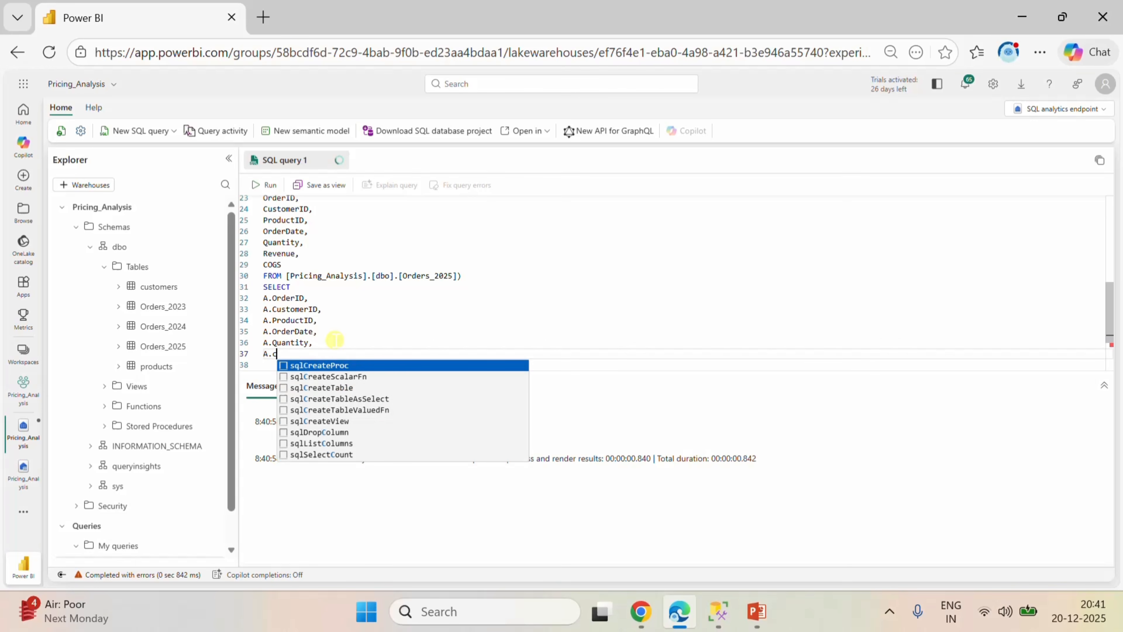
pyautogui.write('ogs')
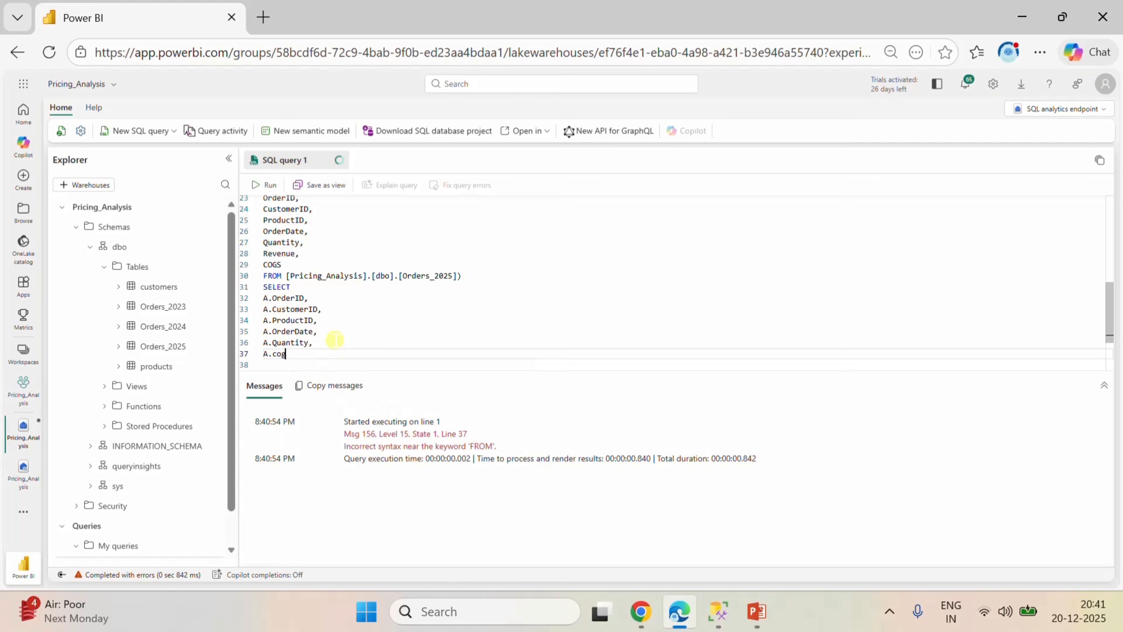
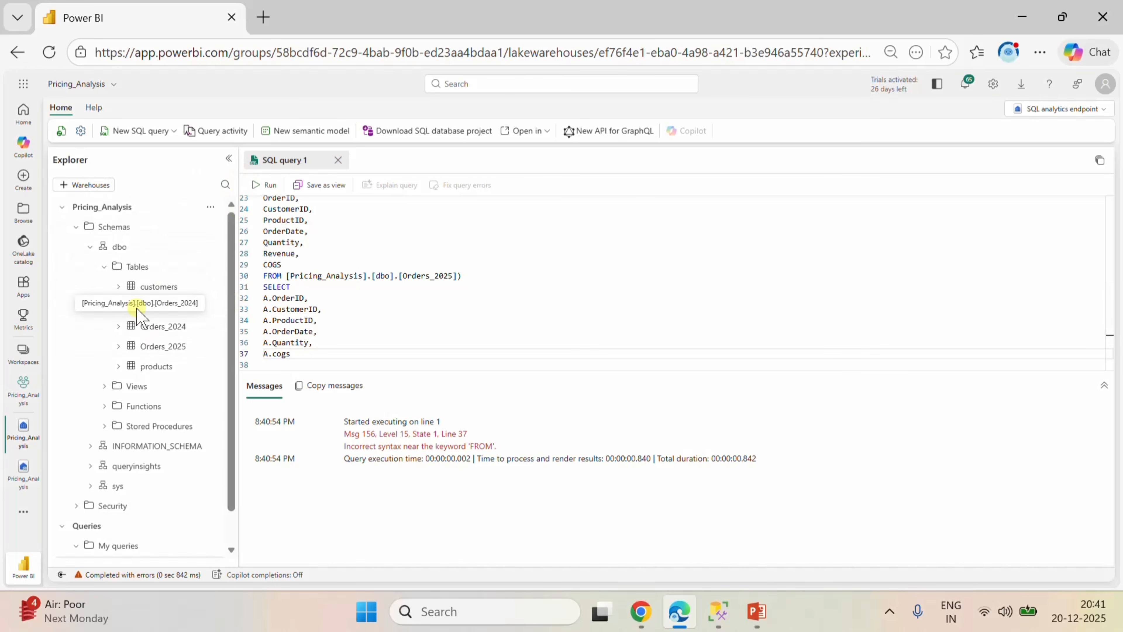
# Expand the customers and Orders_2023 tables in the Explorer to list their columns.
pyautogui.click(119, 288)
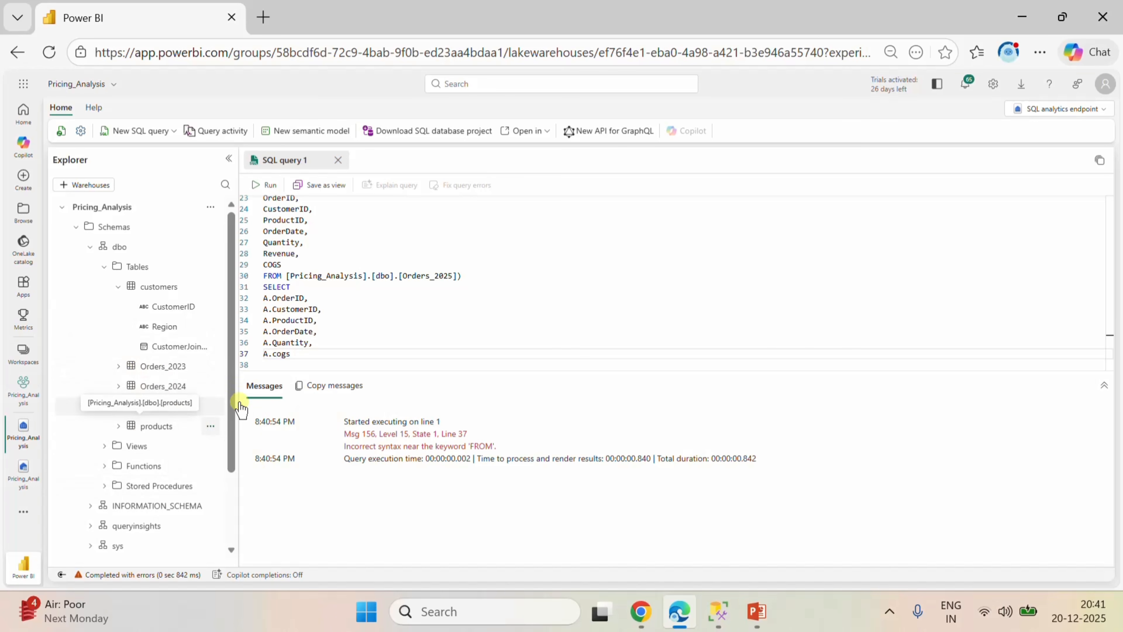
pyautogui.scroll(-1, 349, 335)
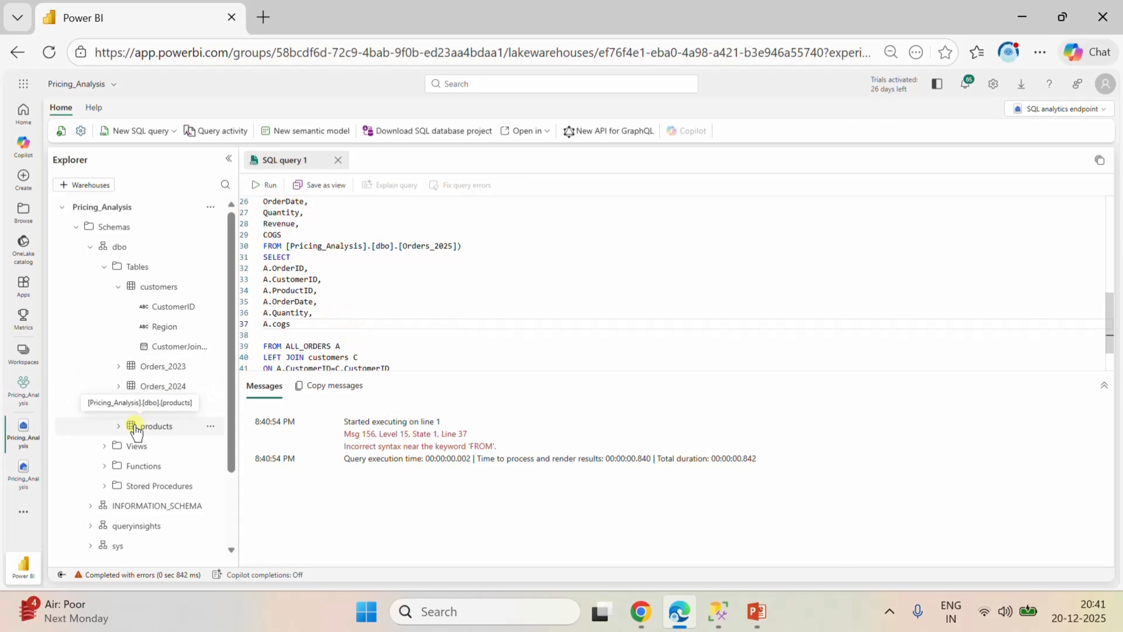
pyautogui.click(124, 367)
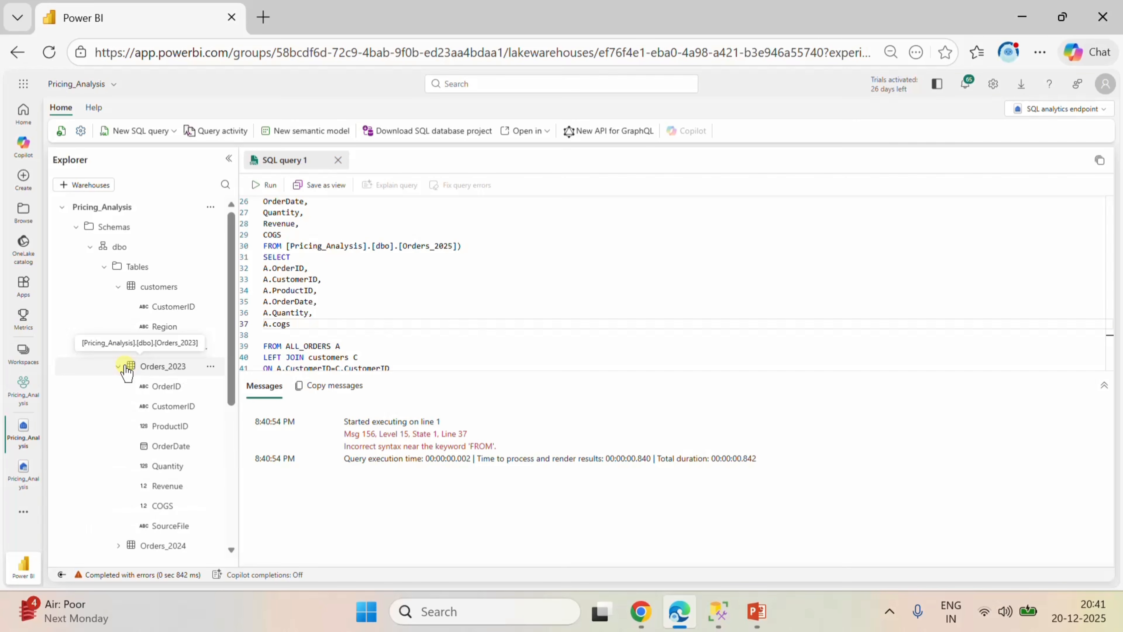
pyautogui.scroll(-1, 170, 416)
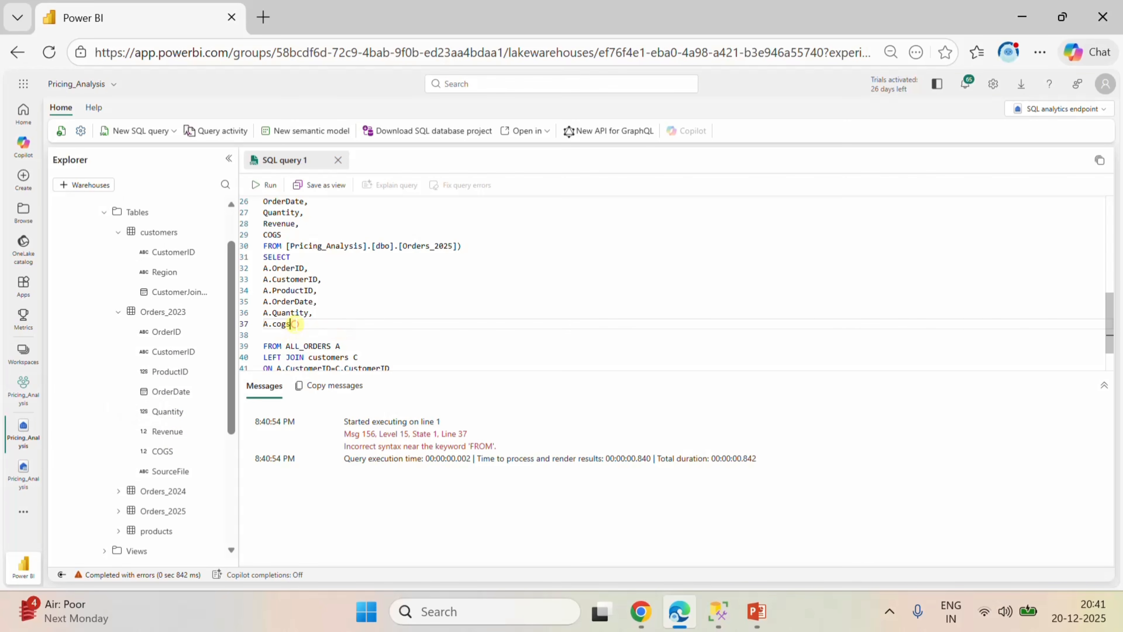
# Rewrite the lowercase cogs column as A.COGS, with a trailing comma and start a new line below it.
pyautogui.click(294, 324)
pyautogui.press('BackSpace')
pyautogui.press('BackSpace')
pyautogui.press('BackSpace')
pyautogui.press('BackSpace')
pyautogui.write('C')
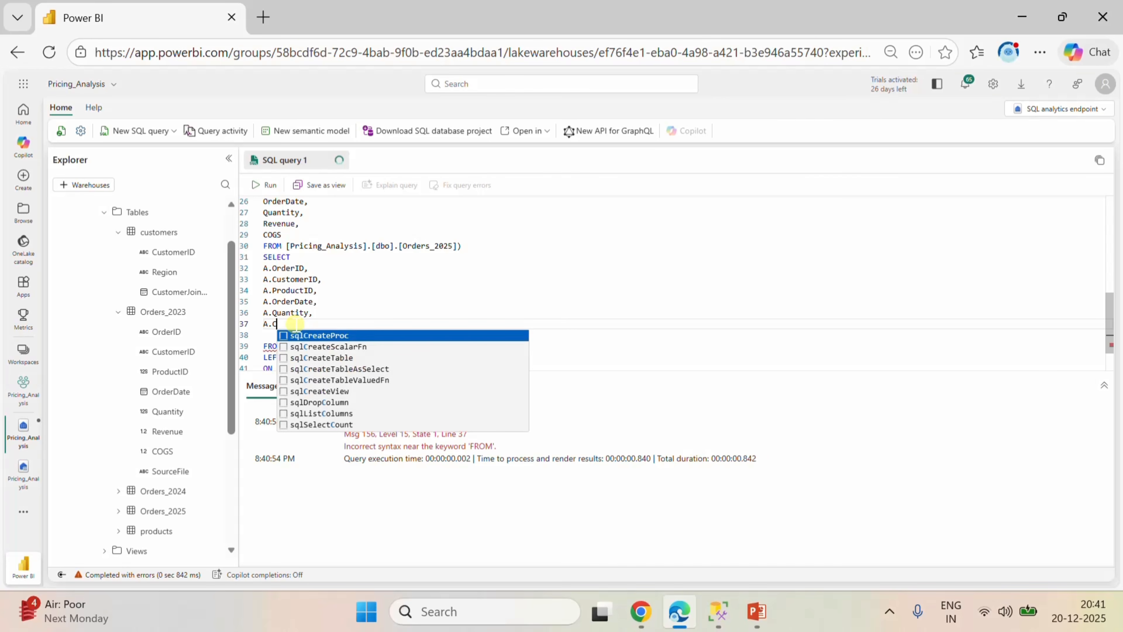
pyautogui.write('OGS')
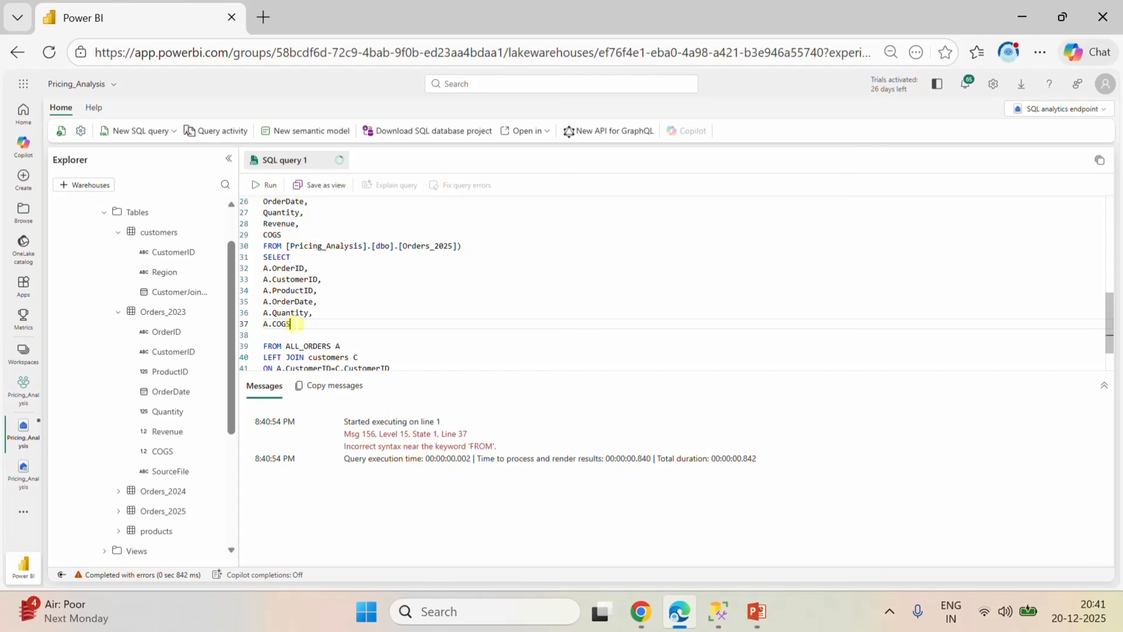
pyautogui.write(',')
pyautogui.press('Return')
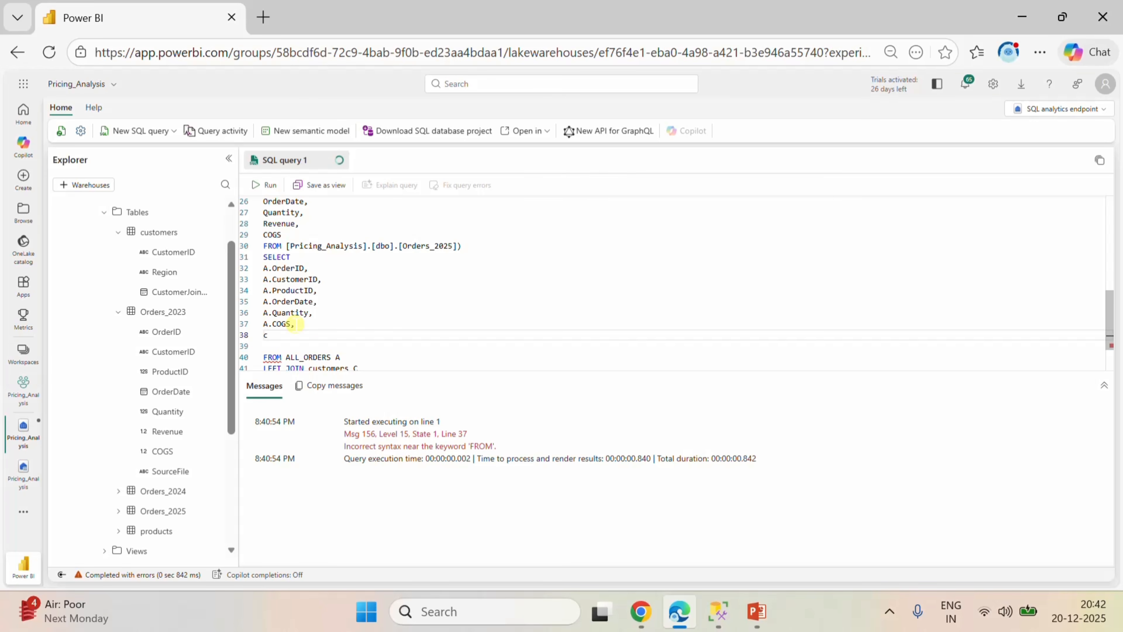
# Add C.Region, below A.COGS in the final SELECT and start a new line.
pyautogui.write('C.r')
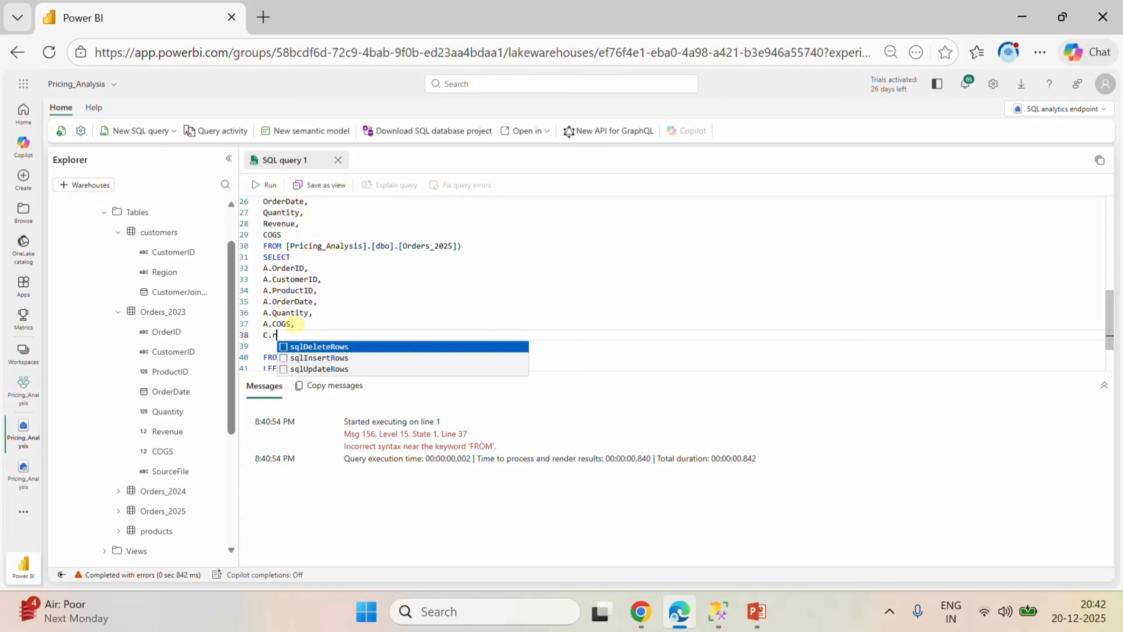
pyautogui.press('BackSpace')
pyautogui.write('Reg')
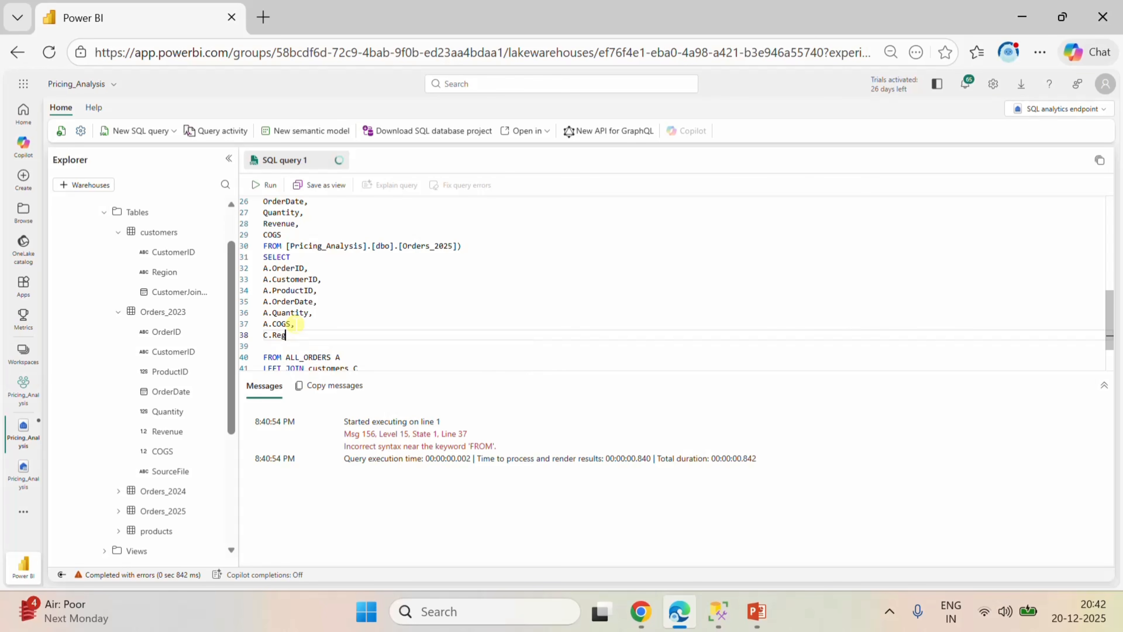
pyautogui.write('ion,')
pyautogui.press('Return')
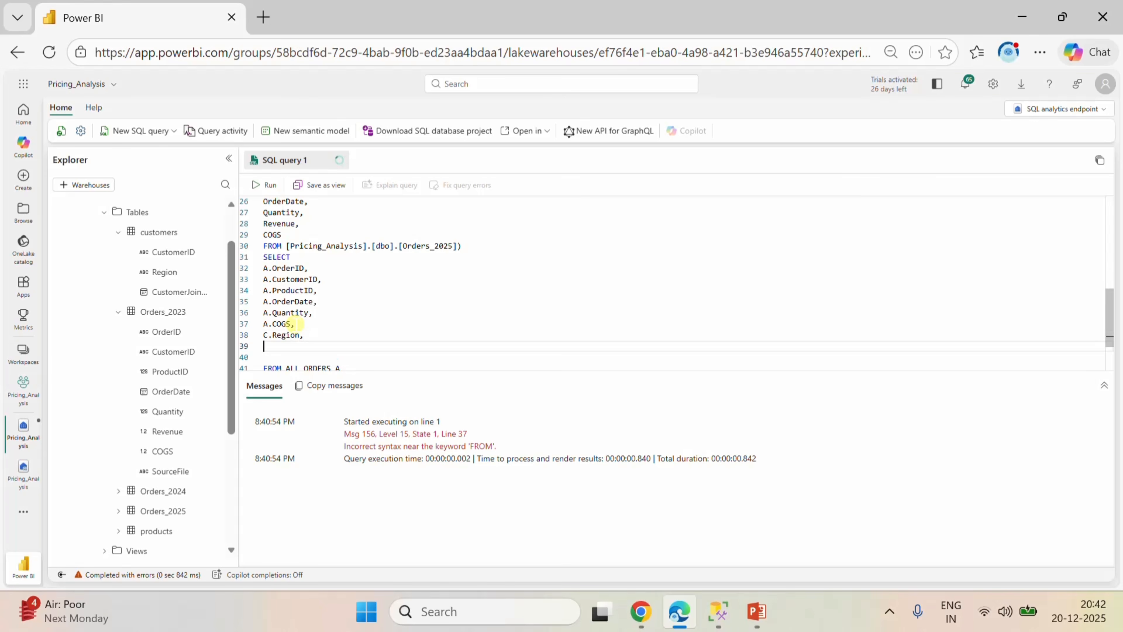
# Add C.[CustomerJoinDate], from the customers table below C.Region and start a new line.
pyautogui.write('C.')
pyautogui.moveTo(161, 292); pyautogui.dragTo(341, 366)
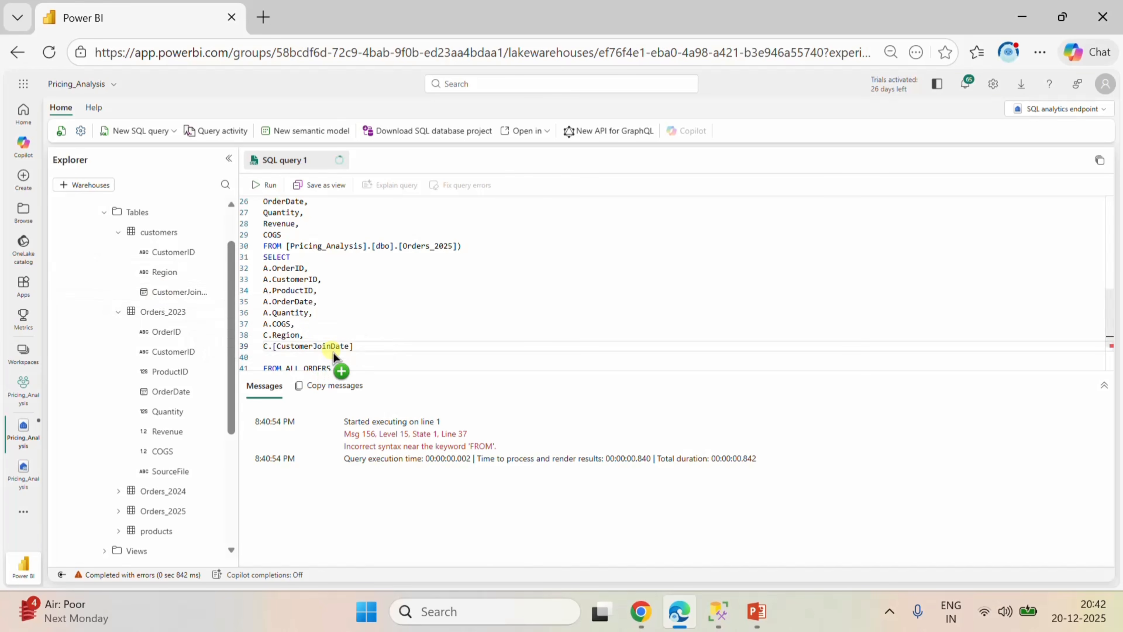
pyautogui.click(373, 348)
pyautogui.write(',')
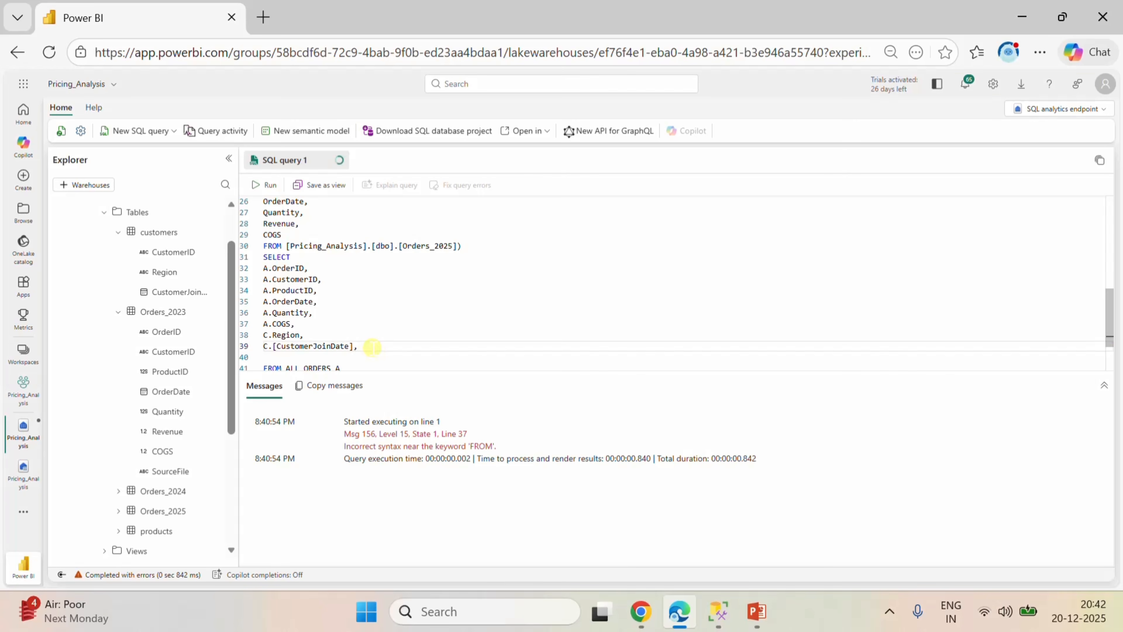
pyautogui.press('Return')
pyautogui.write('c')
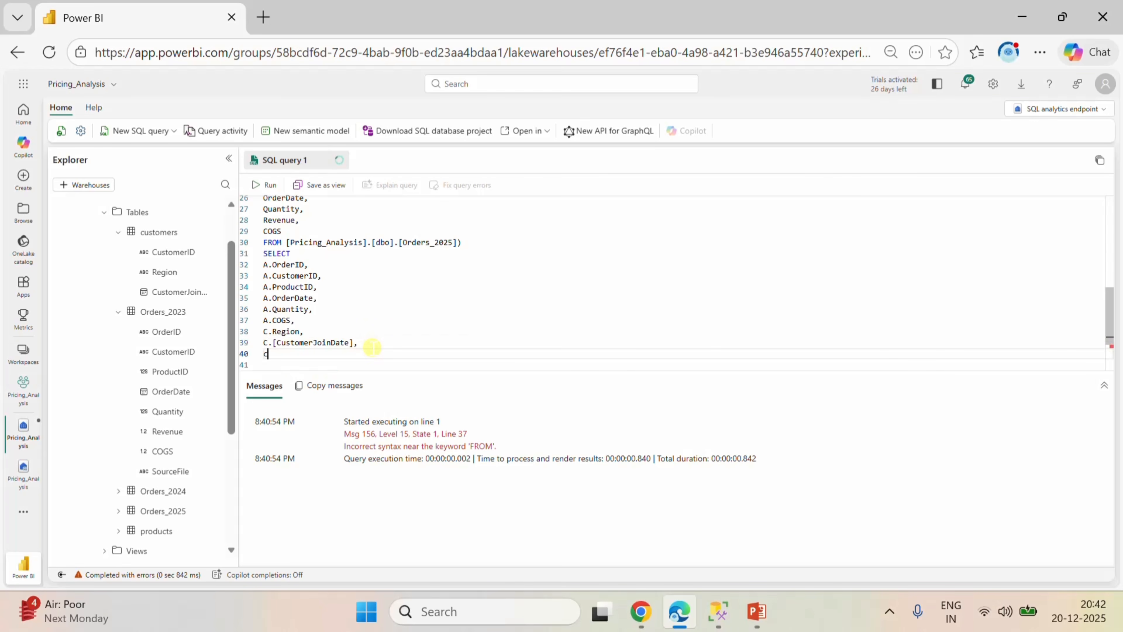
pyautogui.press('BackSpace')
pyautogui.write('C.')
pyautogui.press('BackSpace')
pyautogui.press('BackSpace')
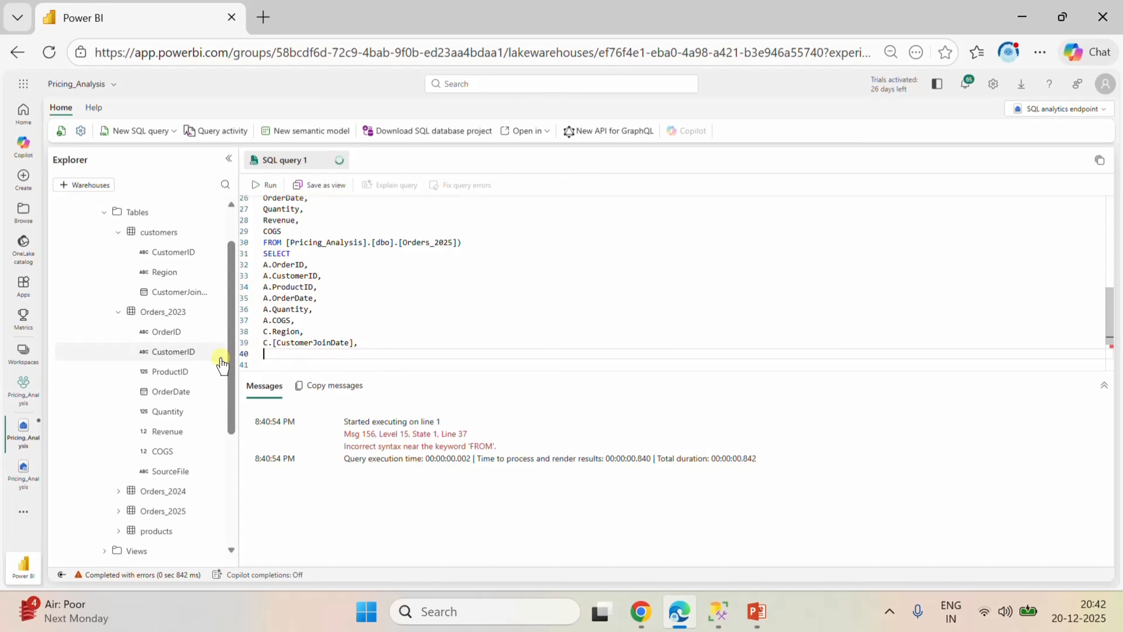
# Expand the products table's columns and add P.[ProductName], below C.[CustomerJoinDate] in the final SELECT, followed by a new line.
pyautogui.scroll(-3, 171, 372)
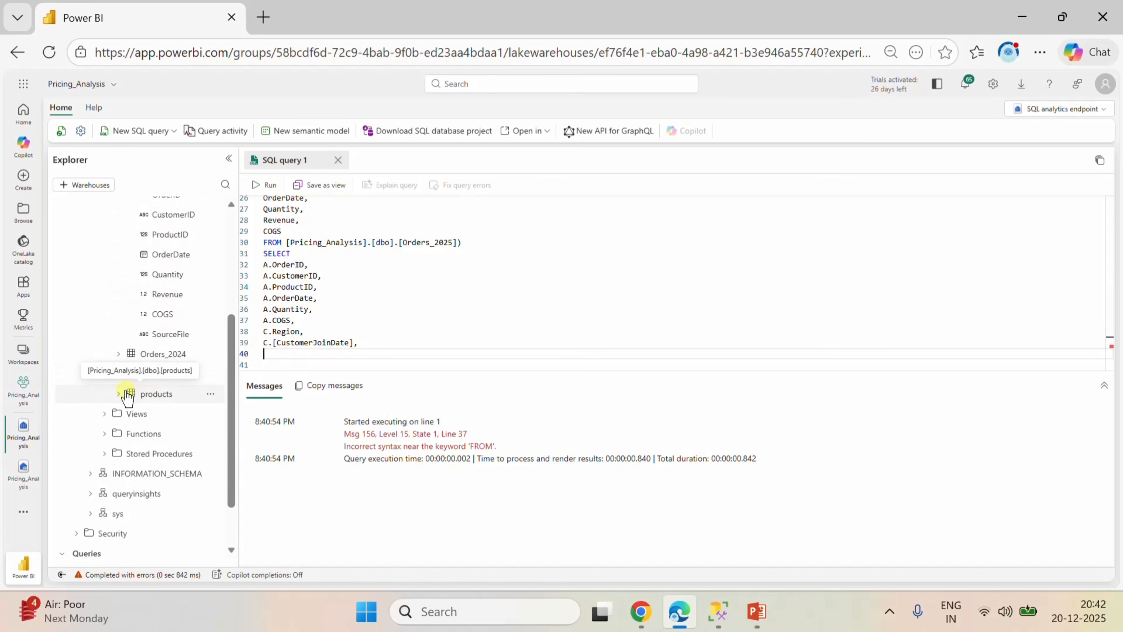
pyautogui.click(119, 393)
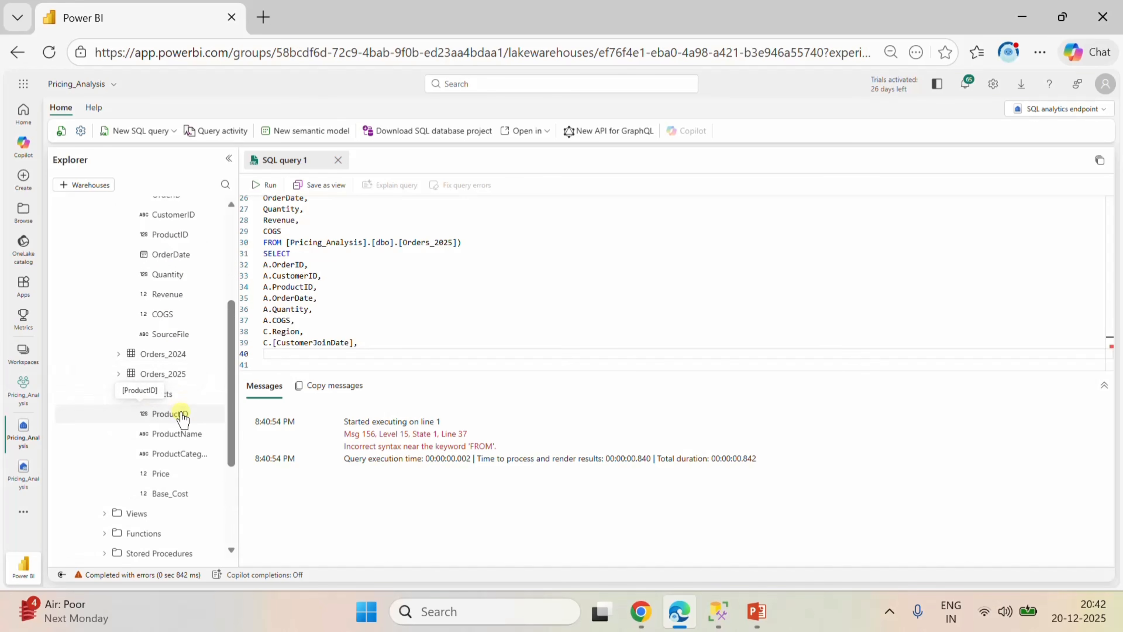
pyautogui.scroll(-2, 181, 416)
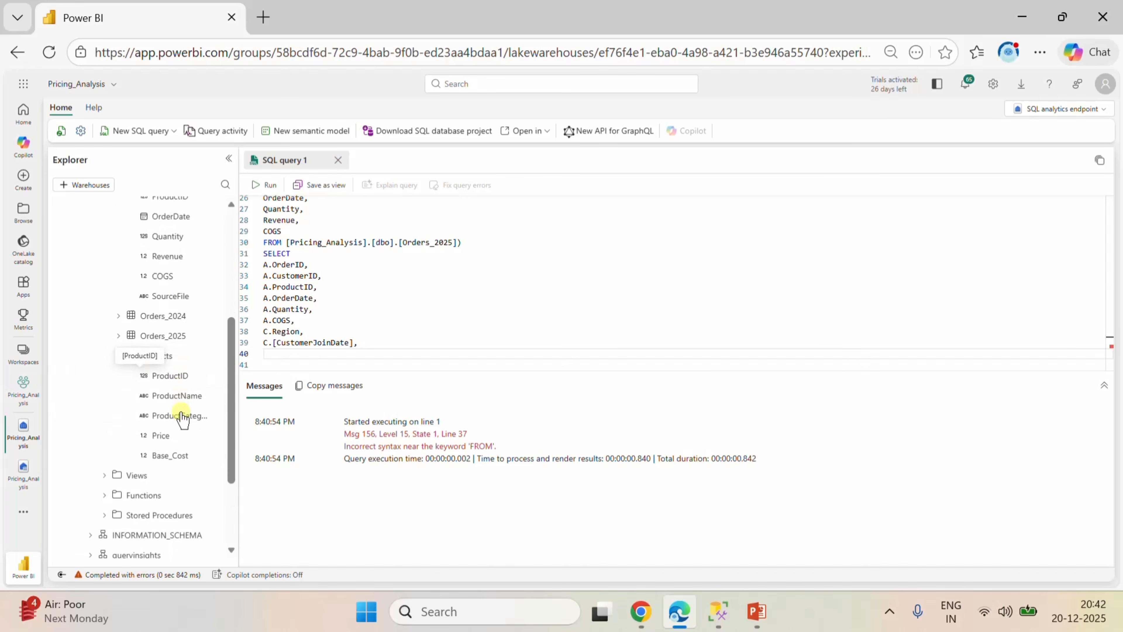
pyautogui.click(367, 342)
pyautogui.press('Return')
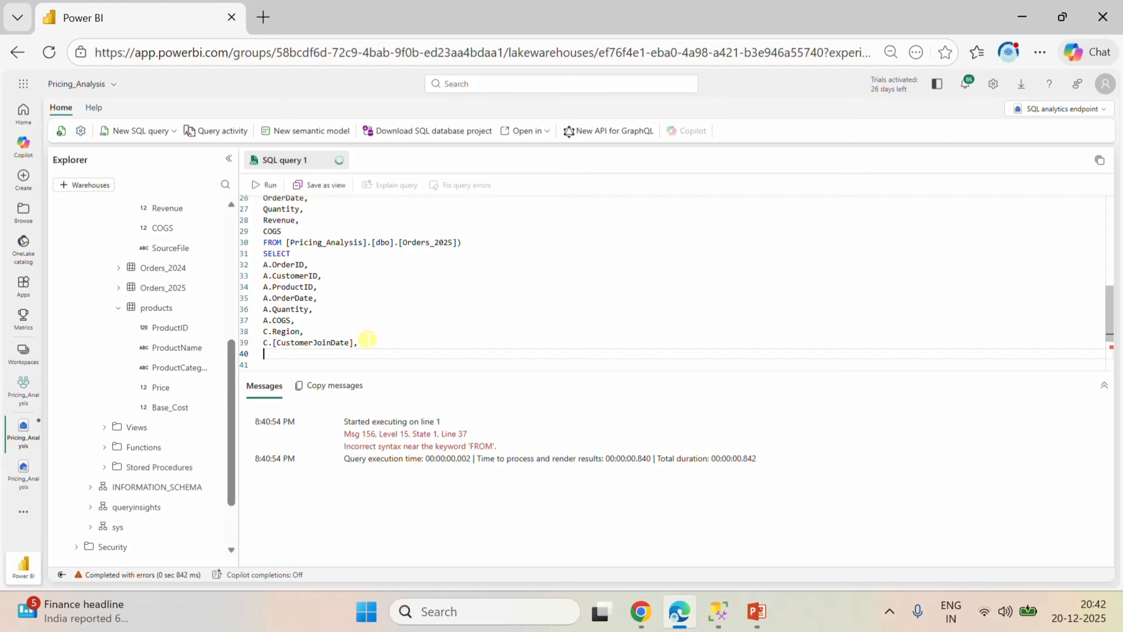
pyautogui.write('P')
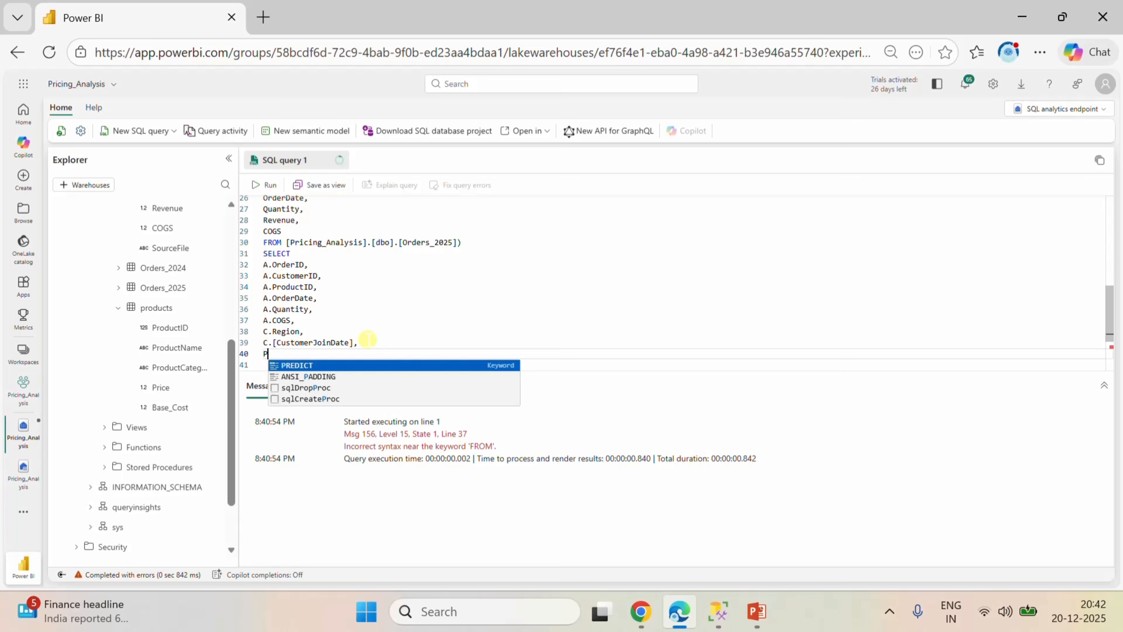
pyautogui.write('.')
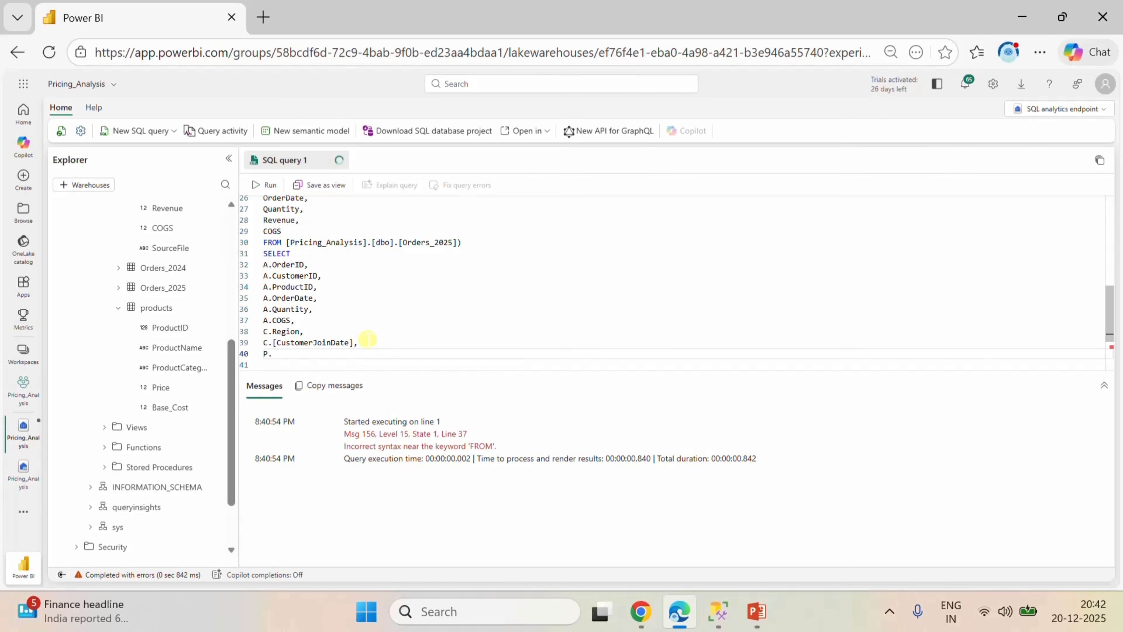
pyautogui.moveTo(168, 356); pyautogui.dragTo(329, 350)
pyautogui.write(',')
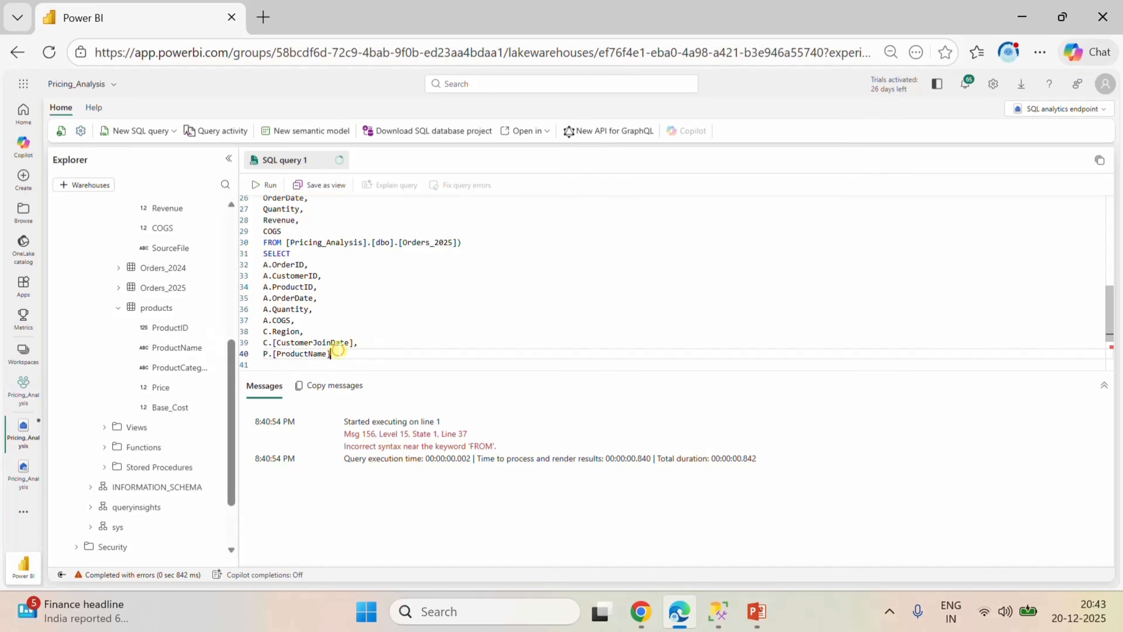
pyautogui.press('Return')
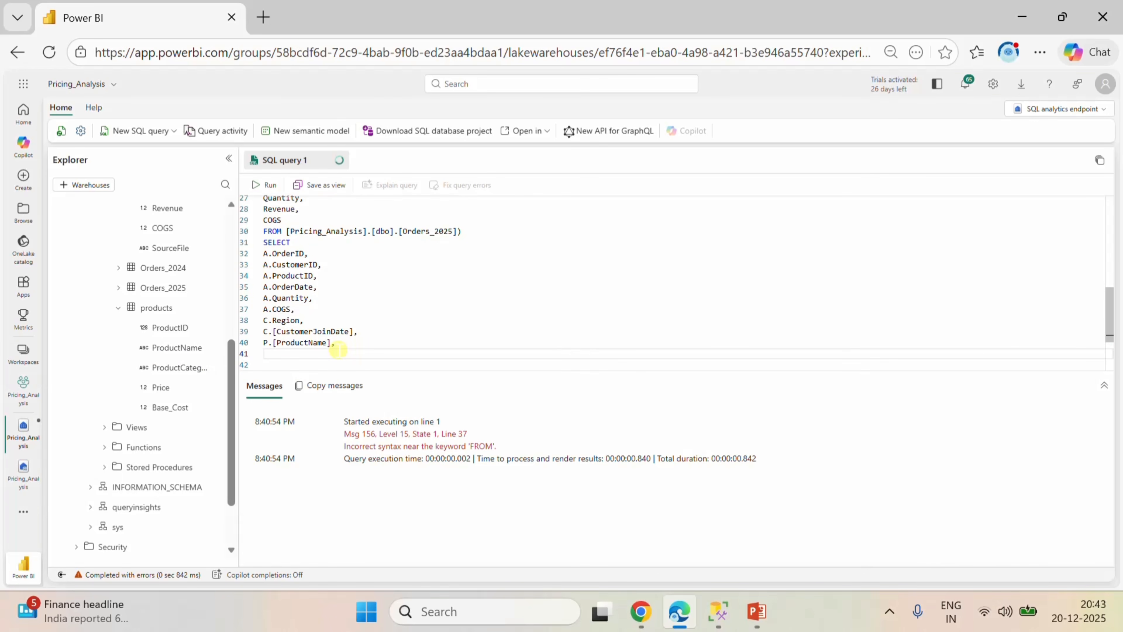
# Add P.[Price], from the products table below P.[ProductName] and start a new line.
pyautogui.write('P.p')
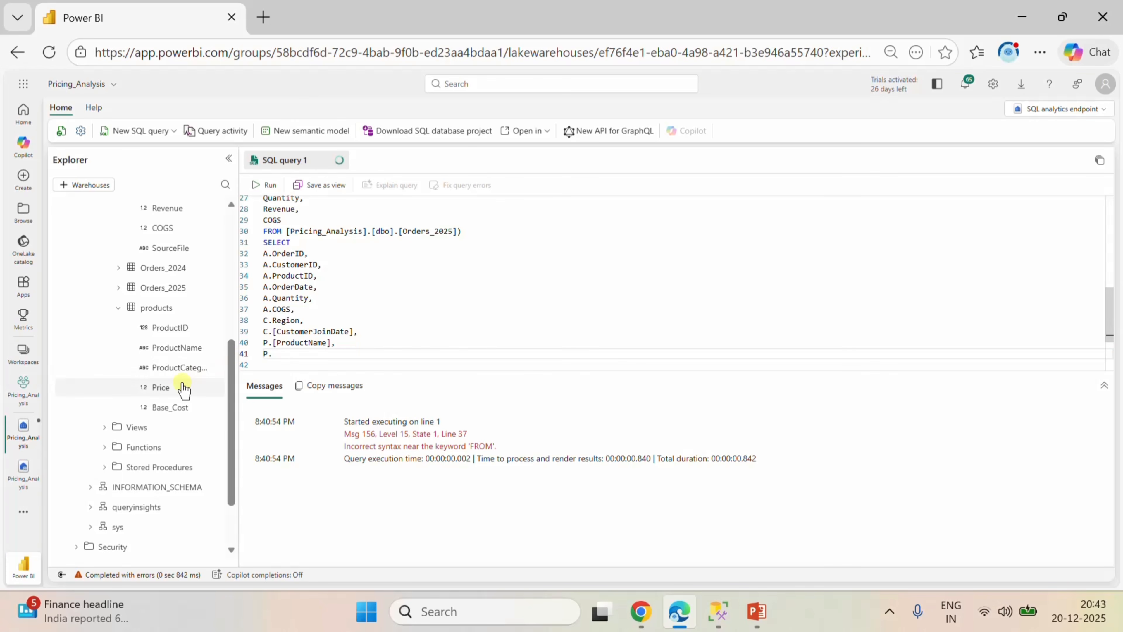
pyautogui.moveTo(176, 386); pyautogui.dragTo(342, 364)
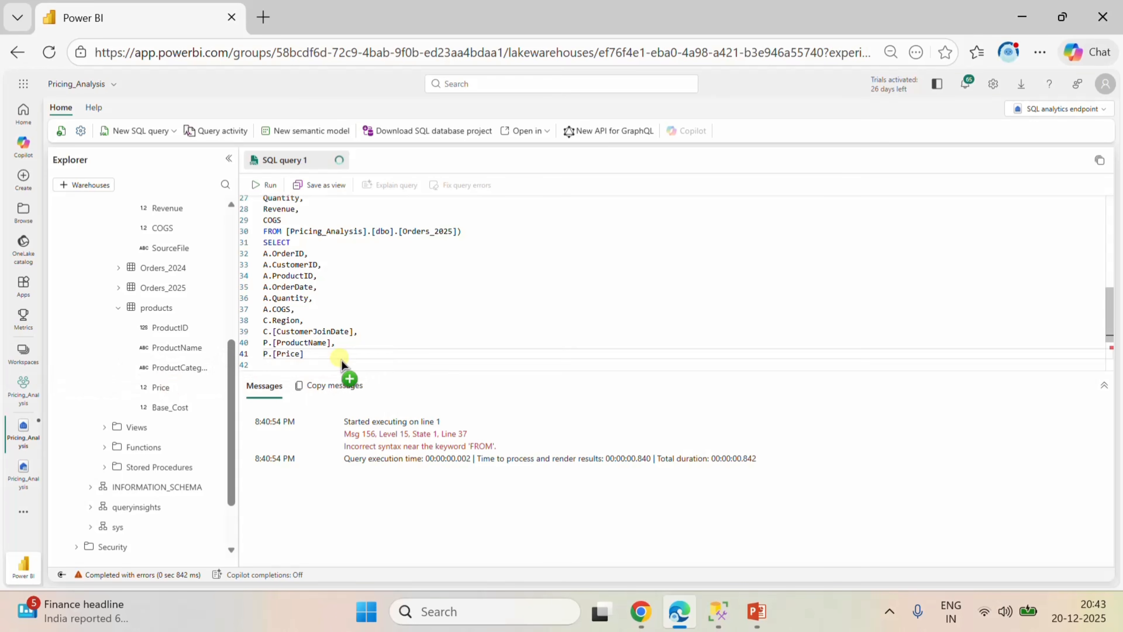
pyautogui.write(',')
pyautogui.press('Return')
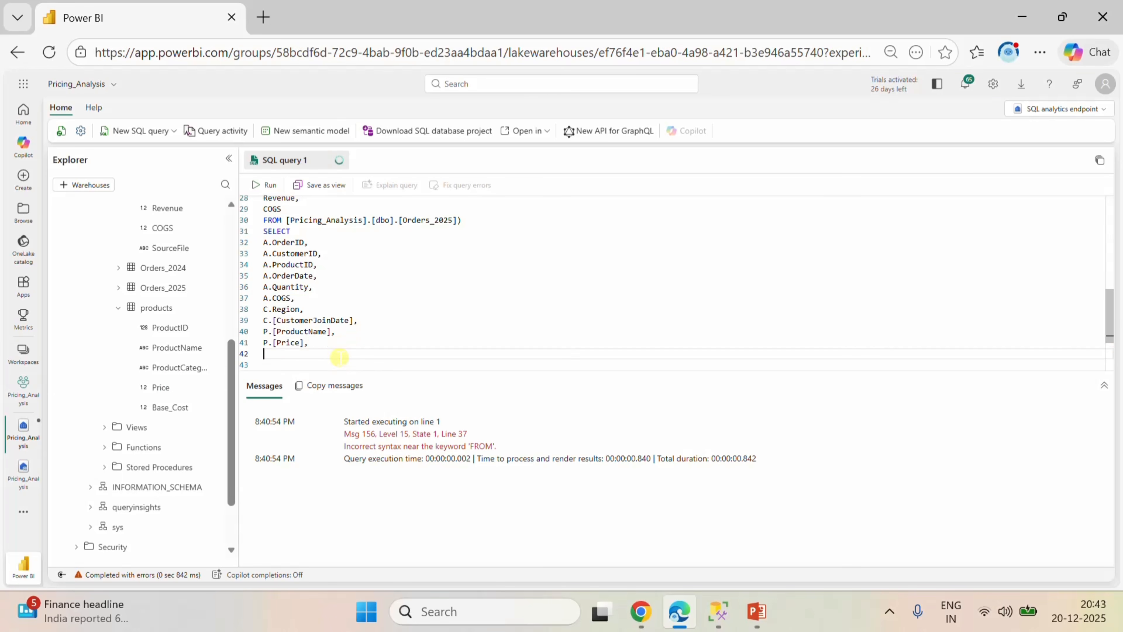
# Add P.[Base_Cost], from the products table below P.[Price] and start a new line.
pyautogui.write('P.')
pyautogui.moveTo(186, 407); pyautogui.dragTo(352, 359)
pyautogui.write(',')
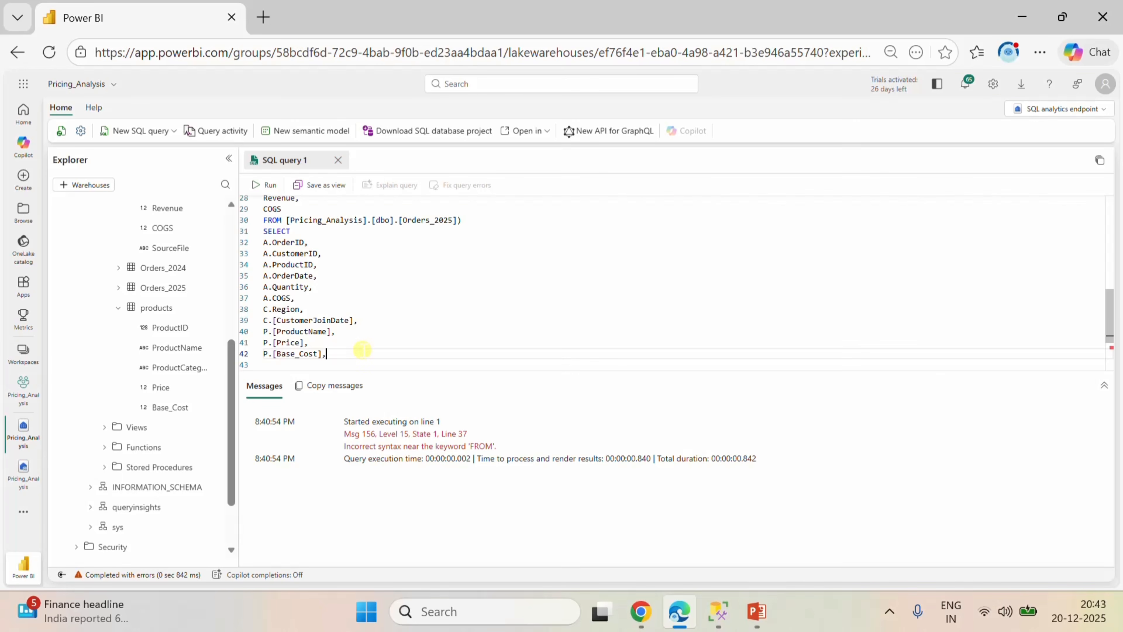
pyautogui.scroll(-1, 362, 349)
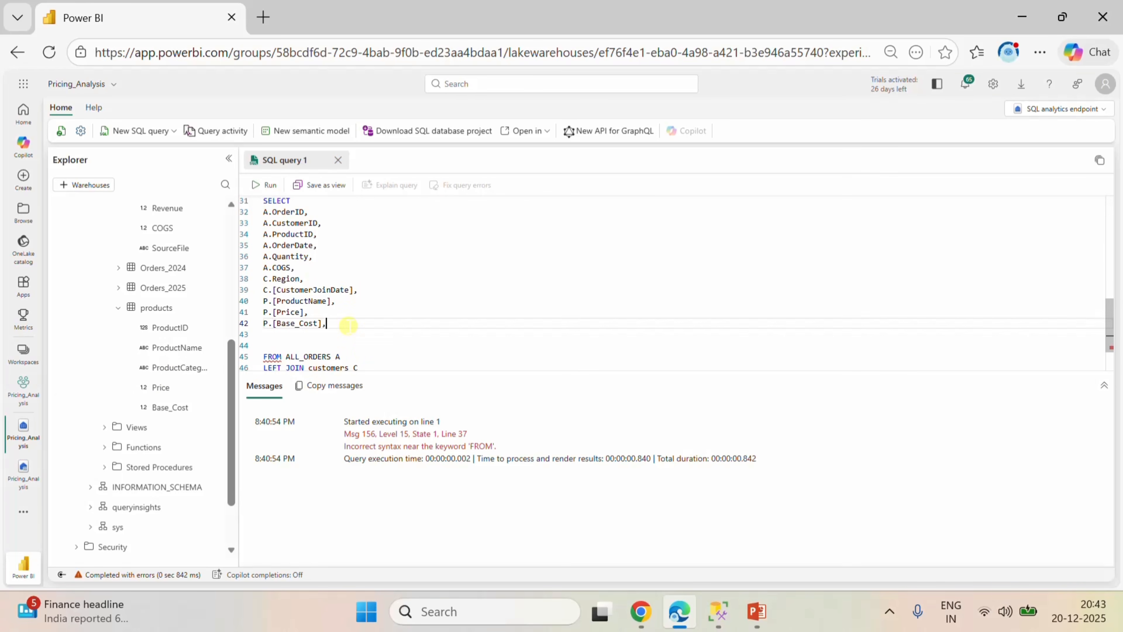
pyautogui.press('Return')
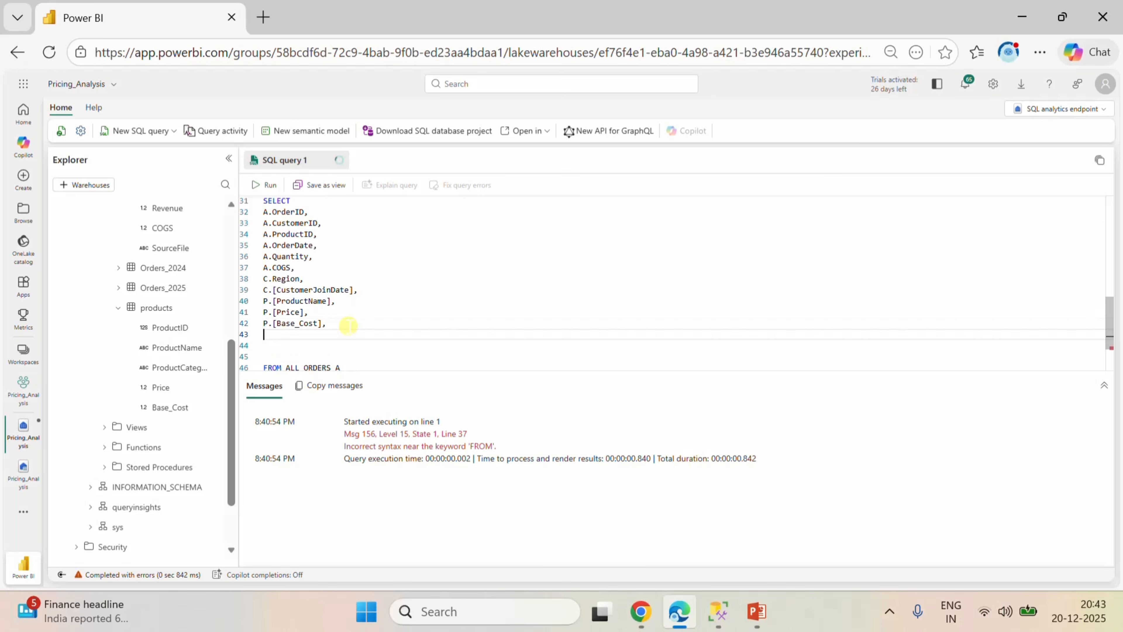
# Add P.[ProductCategory] as the last column without a comma and remove the blank lines above FROM ALL_ORDERS.
pyautogui.write('P.')
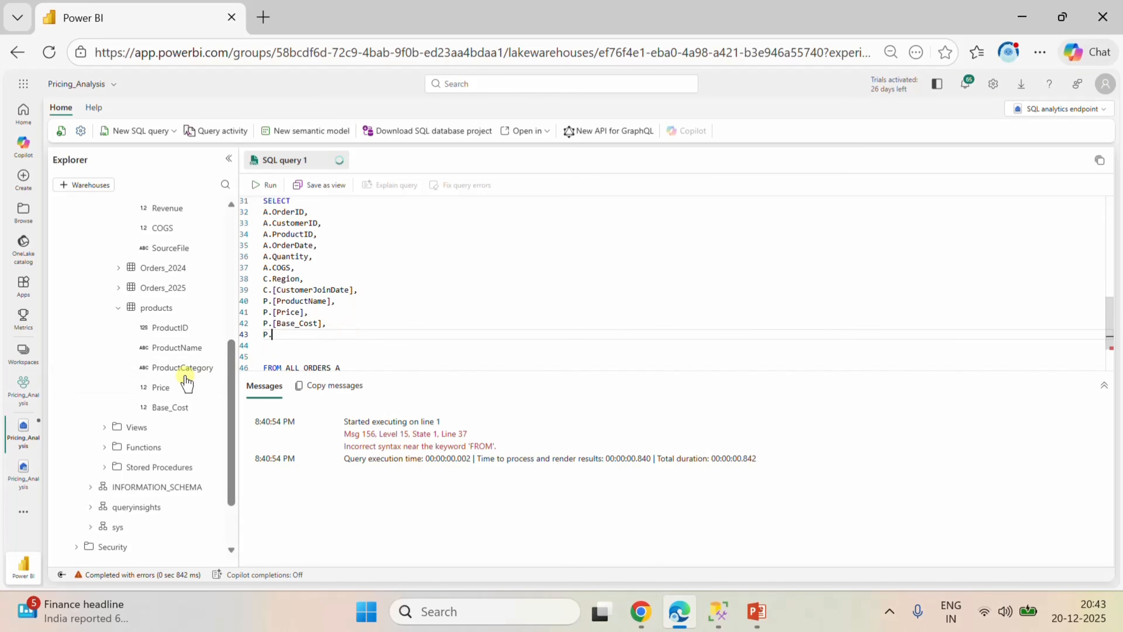
pyautogui.moveTo(179, 373); pyautogui.dragTo(366, 339)
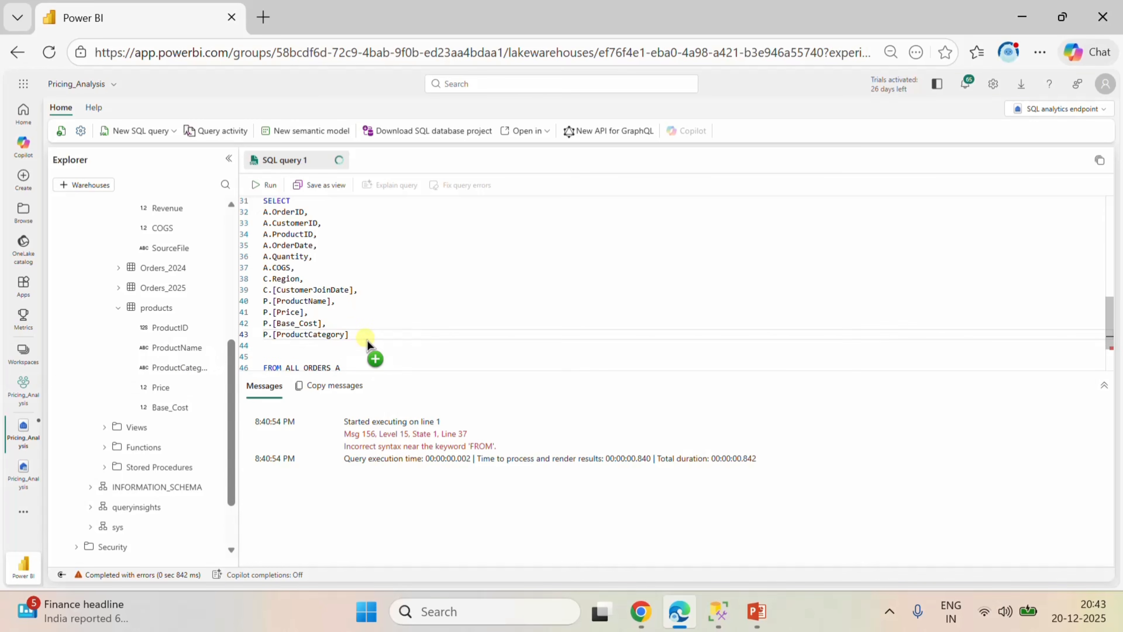
pyautogui.write(',')
pyautogui.press('BackSpace')
pyautogui.click(275, 354)
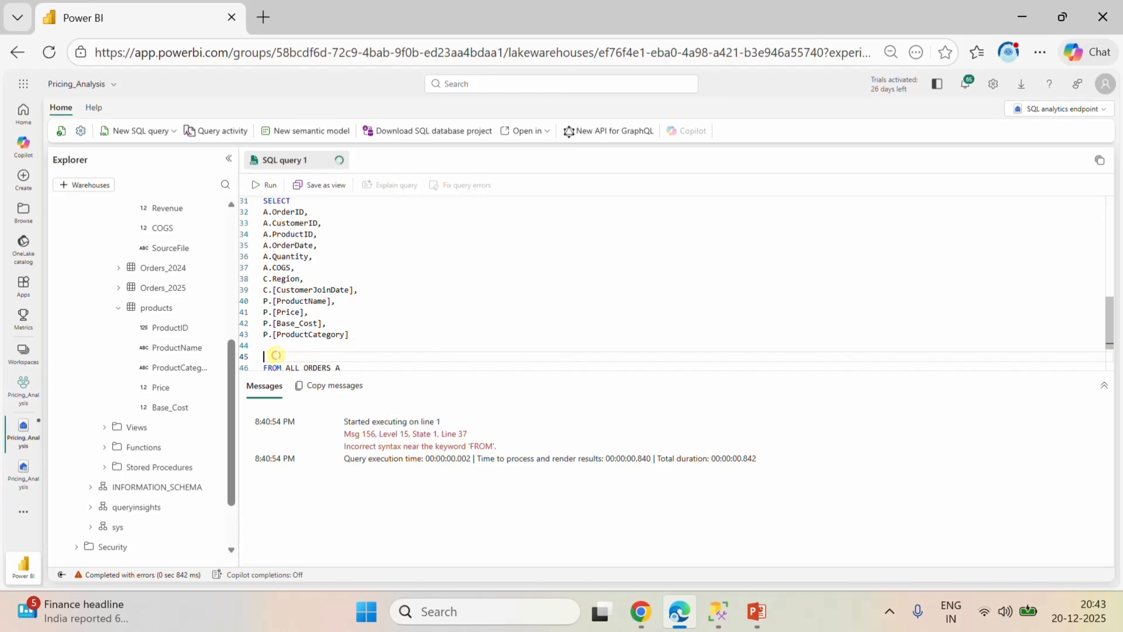
pyautogui.press('BackSpace')
pyautogui.press('BackSpace')
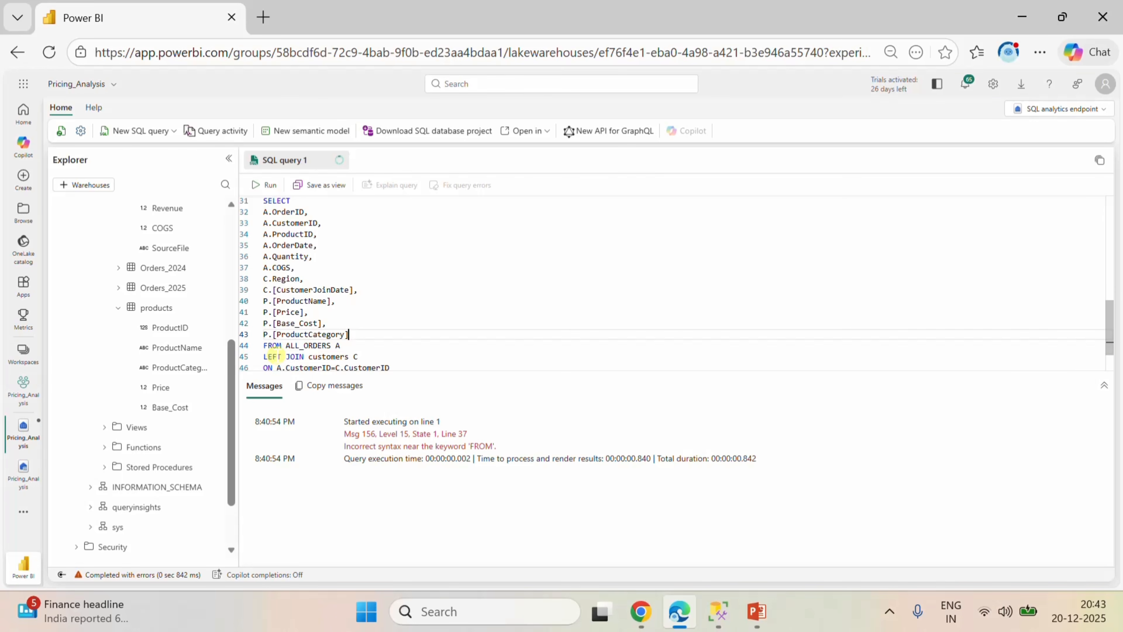
# Check the query from the unions to the joins, run it, and review the returned columns against the SELECT list.
pyautogui.scroll(-2, 347, 345)
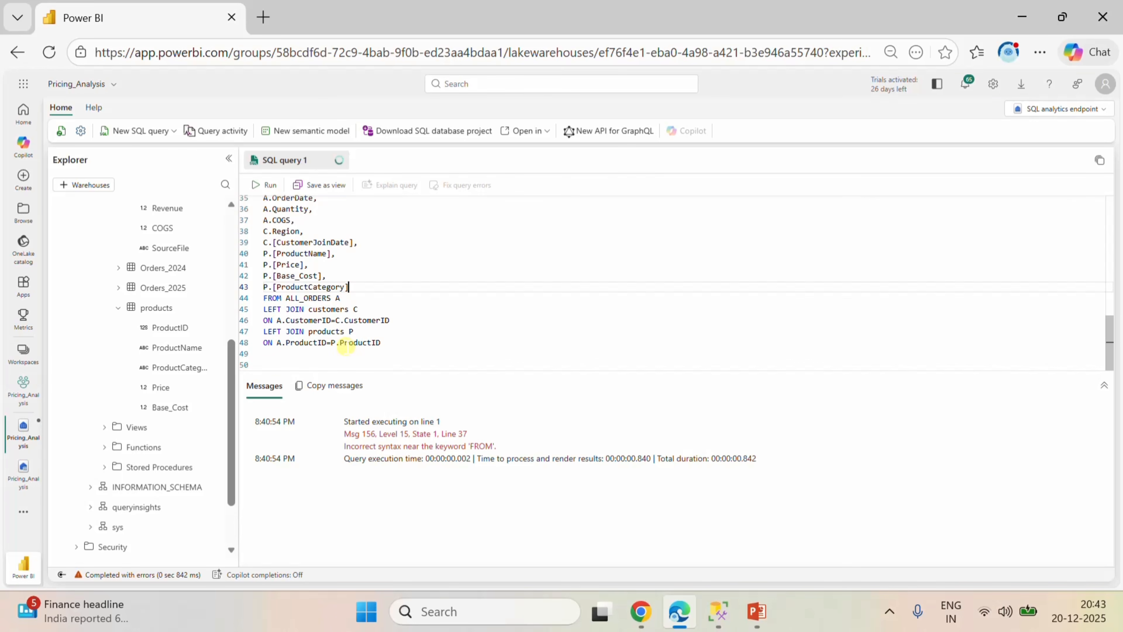
pyautogui.scroll(10, 472, 322)
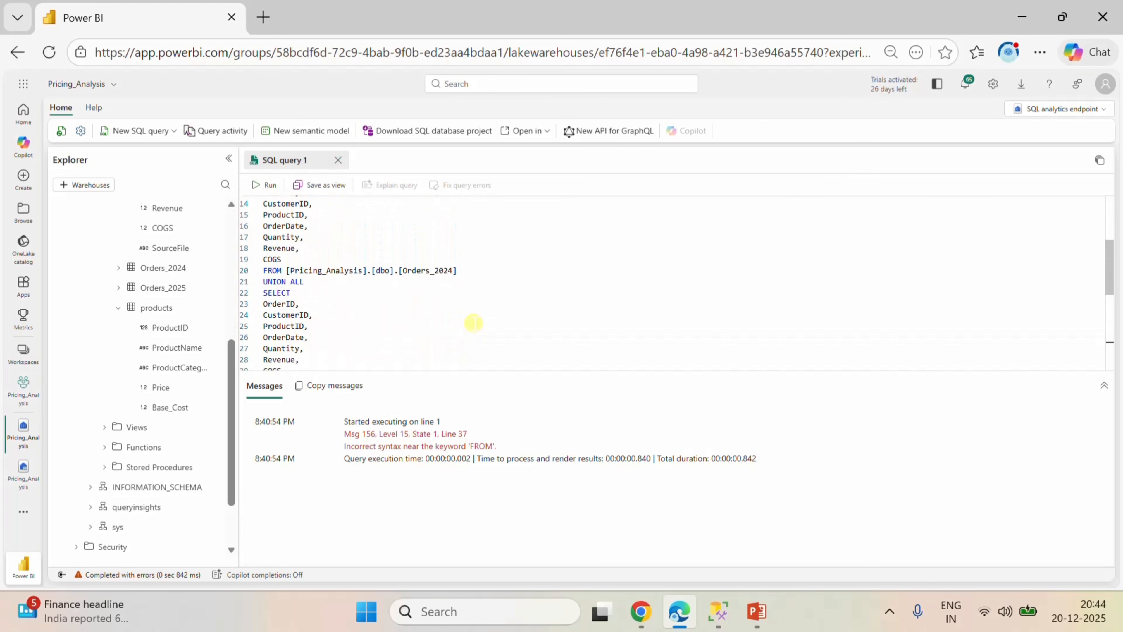
pyautogui.scroll(-10, 472, 322)
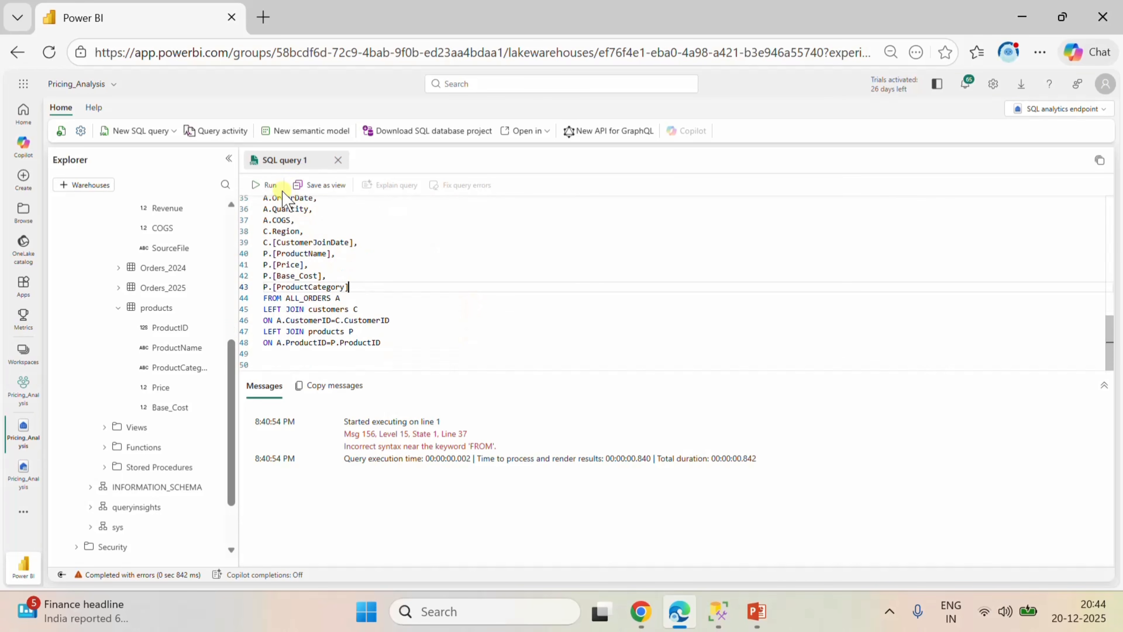
pyautogui.click(270, 186)
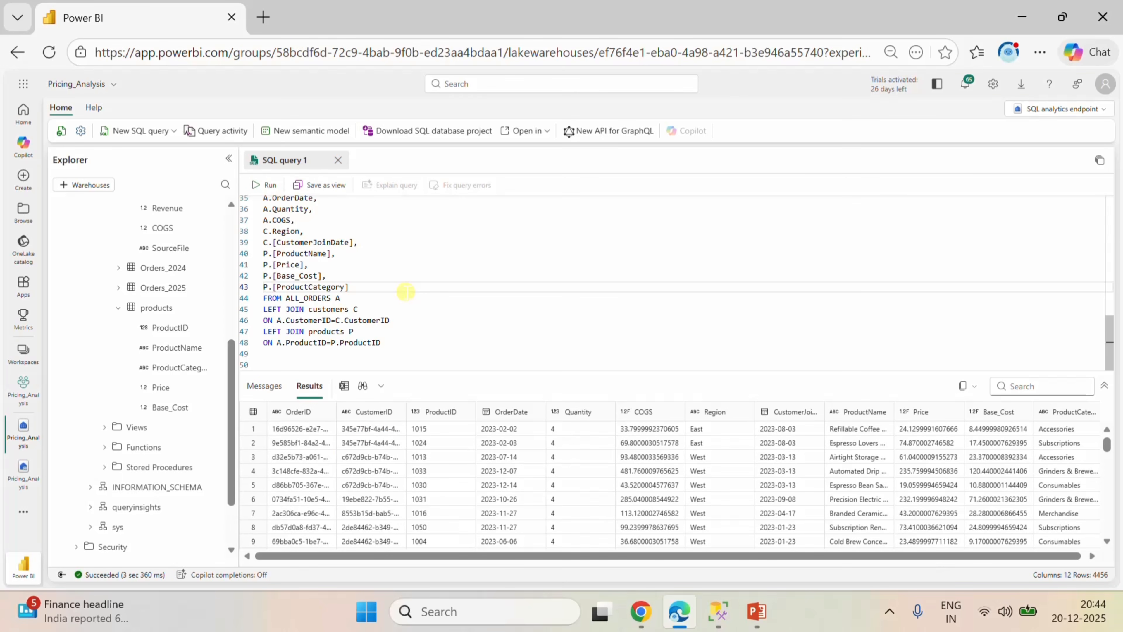
pyautogui.moveTo(419, 556); pyautogui.dragTo(372, 557)
pyautogui.scroll(1, 463, 327)
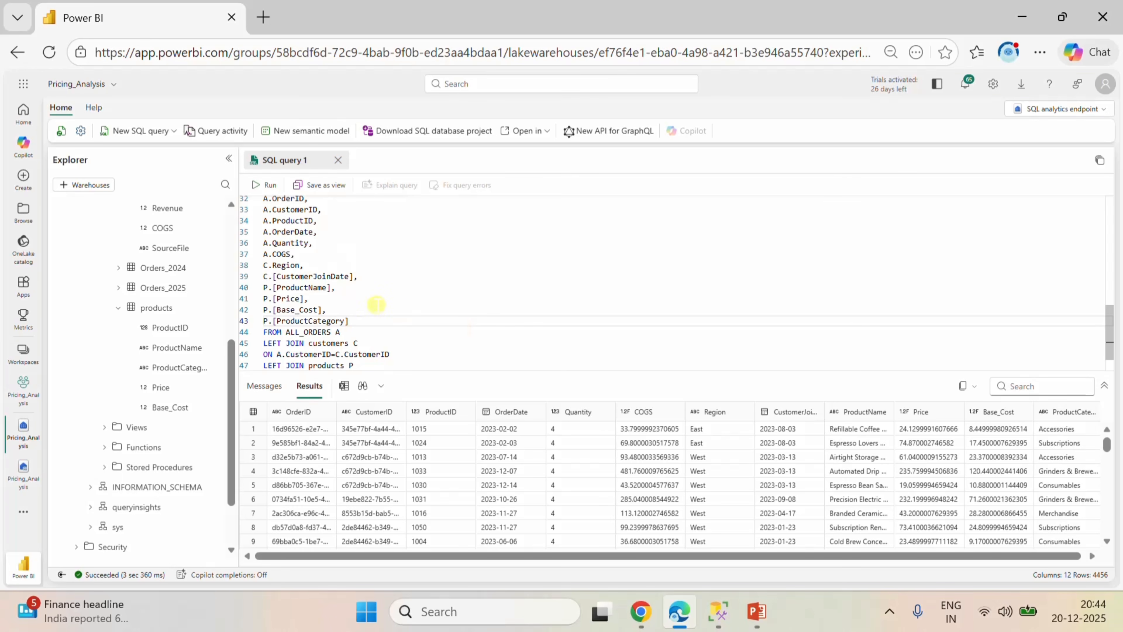
# Insert a line below P.[ProductName] in the SELECT list and add A.[Revenue], taking the column from the Orders_2023 table.
pyautogui.click(363, 275)
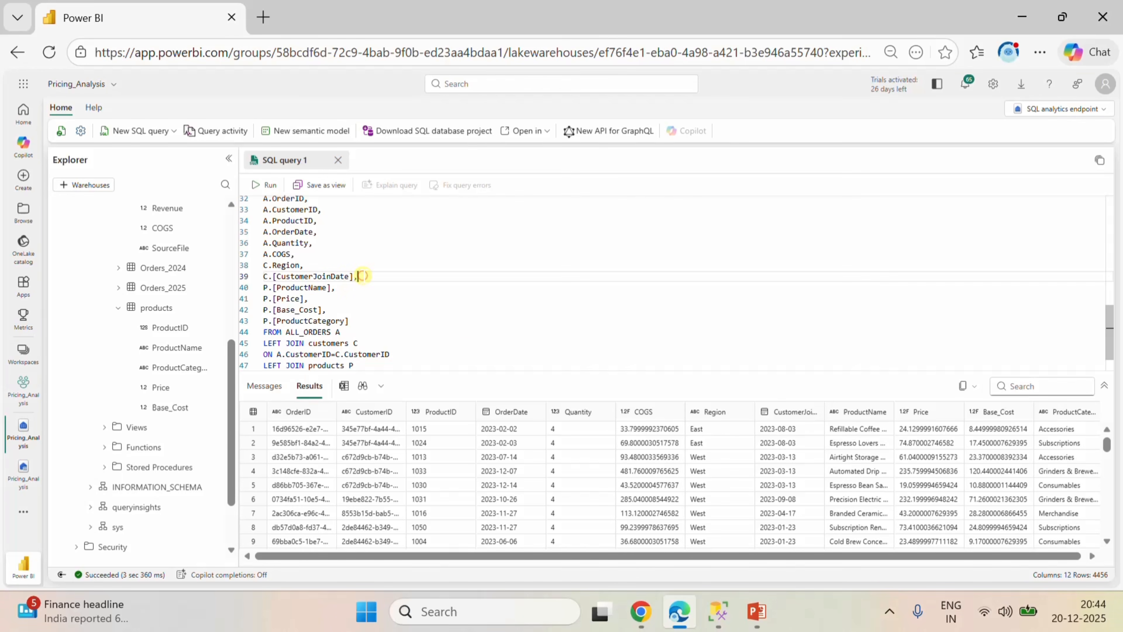
pyautogui.click(335, 289)
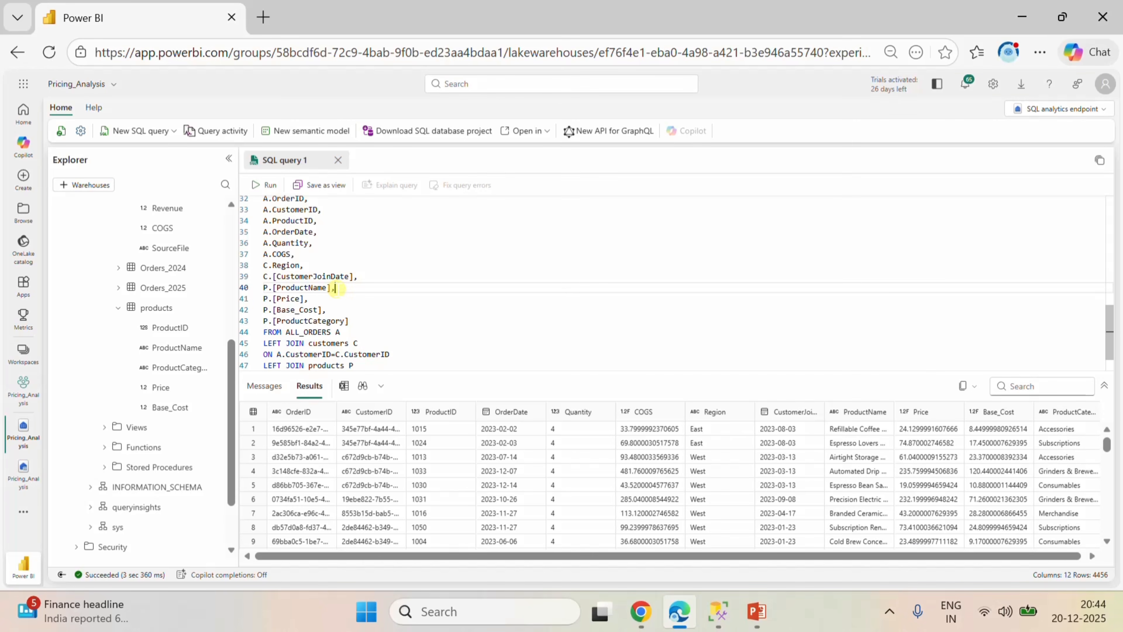
pyautogui.press('Return')
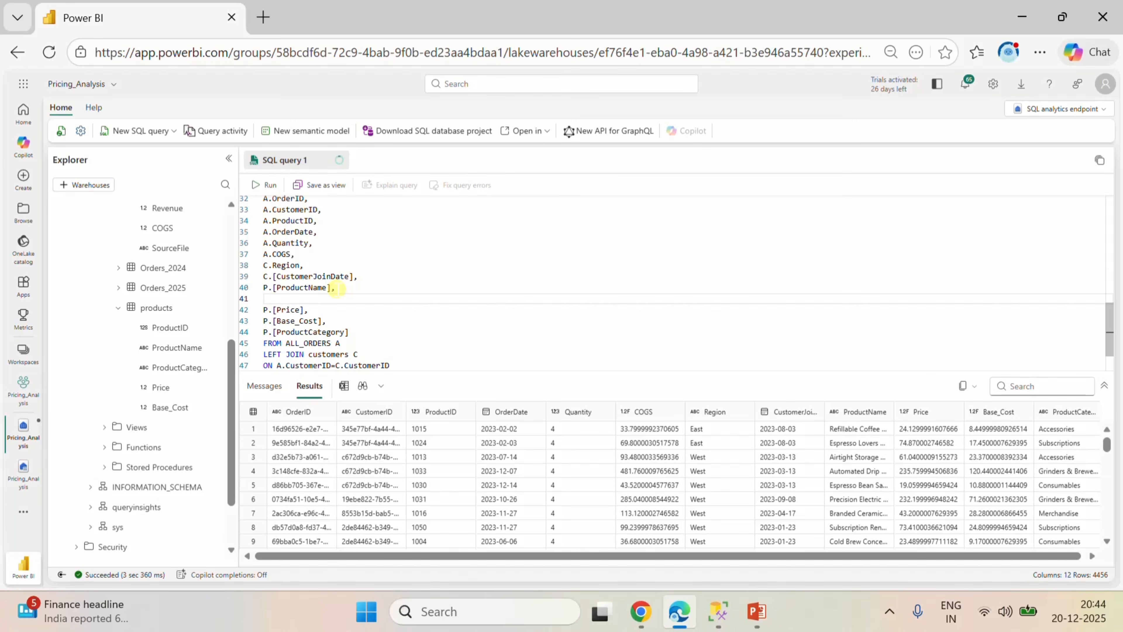
pyautogui.write('A')
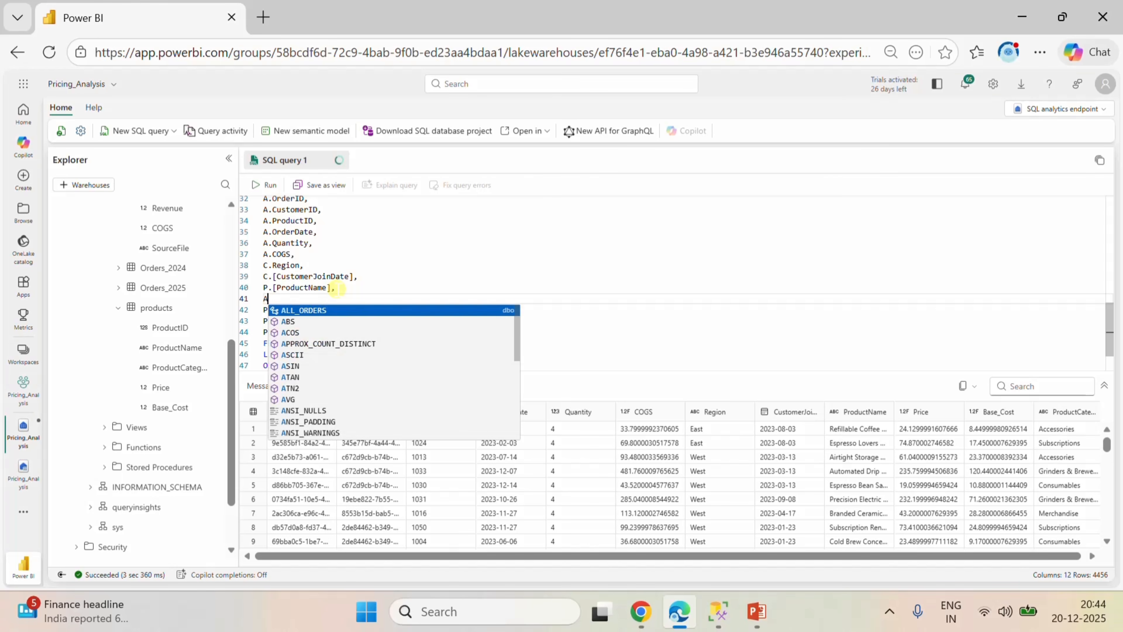
pyautogui.write('.')
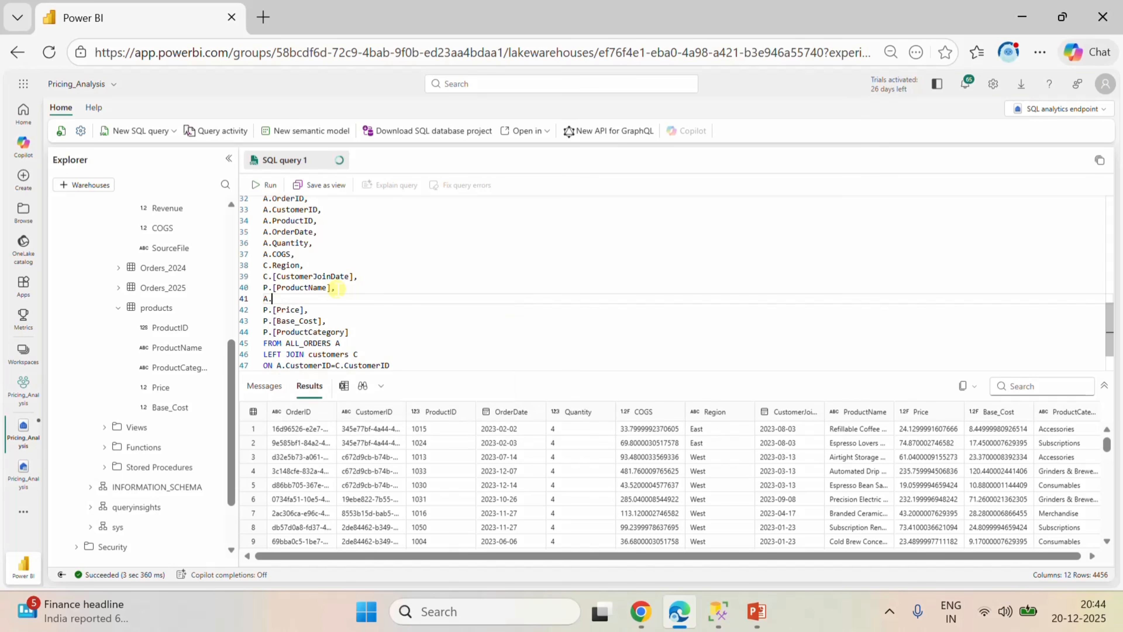
pyautogui.write('R')
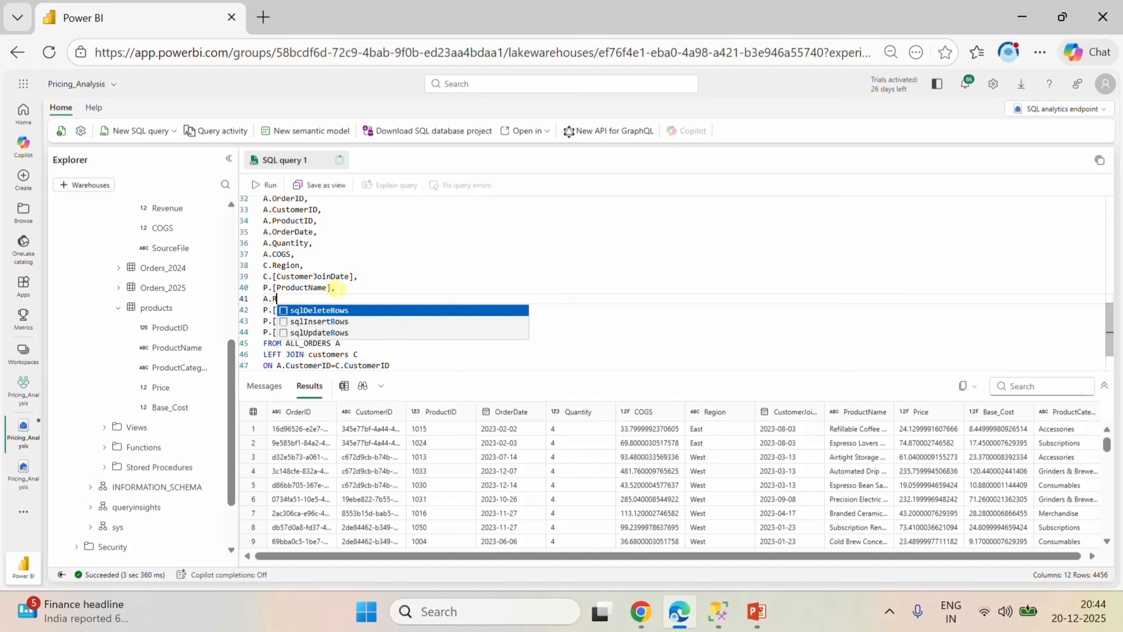
pyautogui.press('BackSpace')
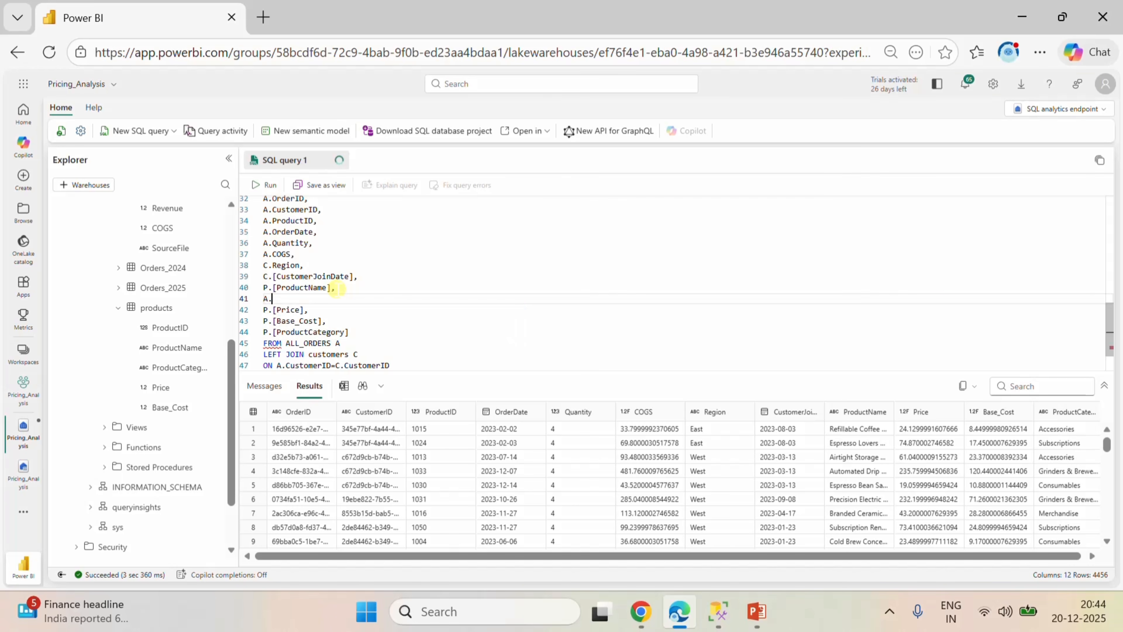
pyautogui.moveTo(169, 215); pyautogui.dragTo(317, 298)
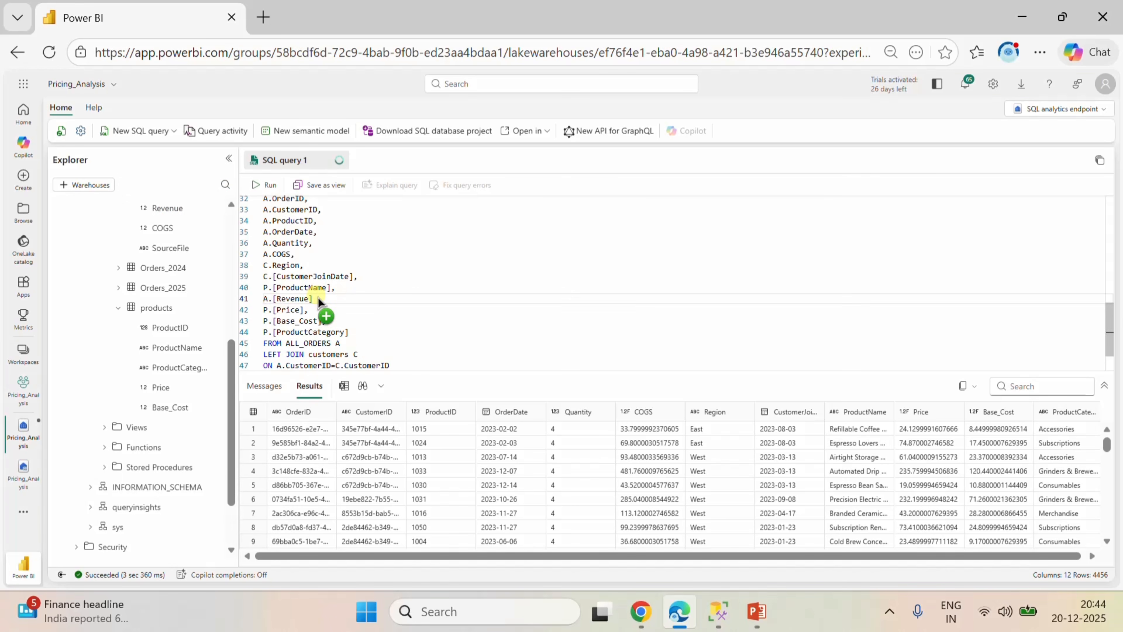
# Subtract A.[COGS] from A.[Revenue] on that line and alias the expression as Profit, ending with a comma.
pyautogui.write('- A')
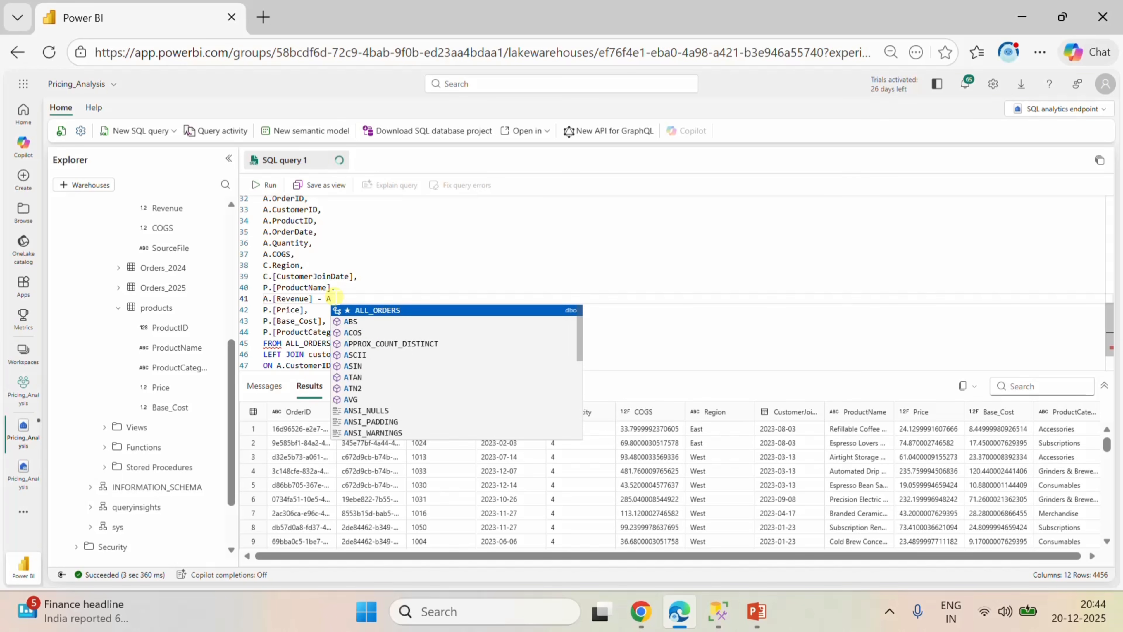
pyautogui.write('.')
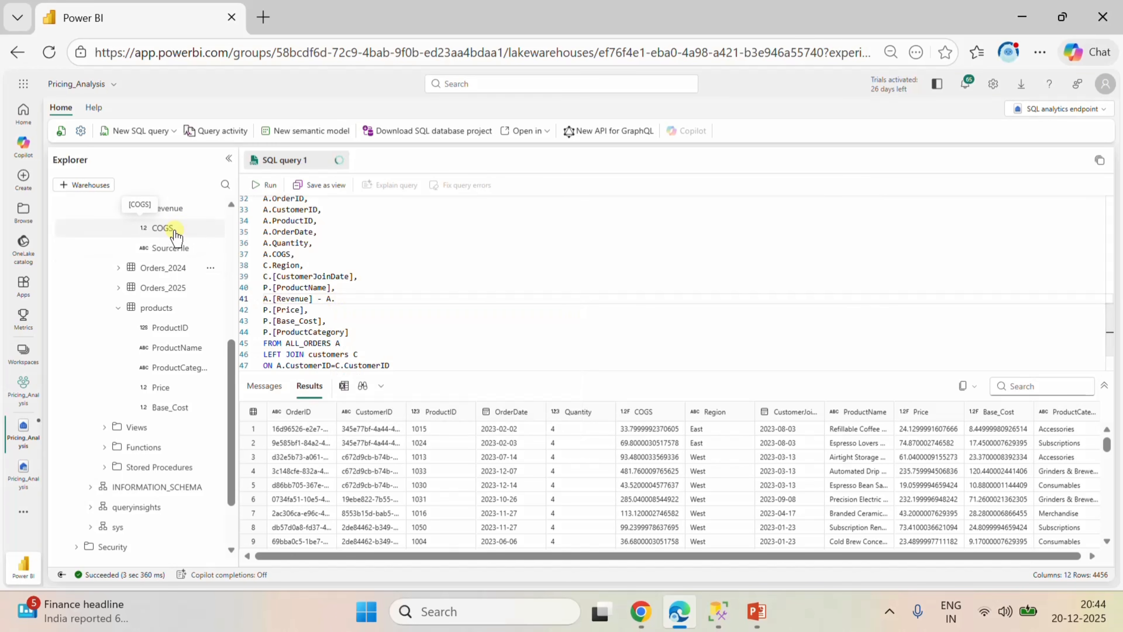
pyautogui.moveTo(175, 228); pyautogui.dragTo(397, 305)
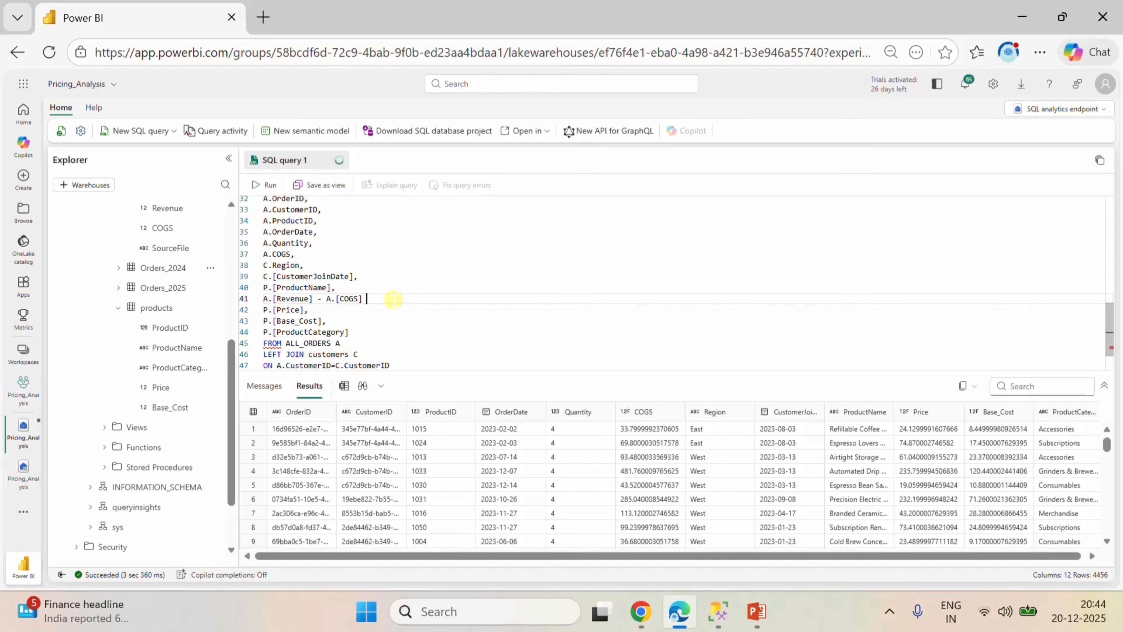
pyautogui.write('as Profit,')
# Run the query with the profit calculation and check the Profit column in the results.
pyautogui.scroll(-2, 398, 327)
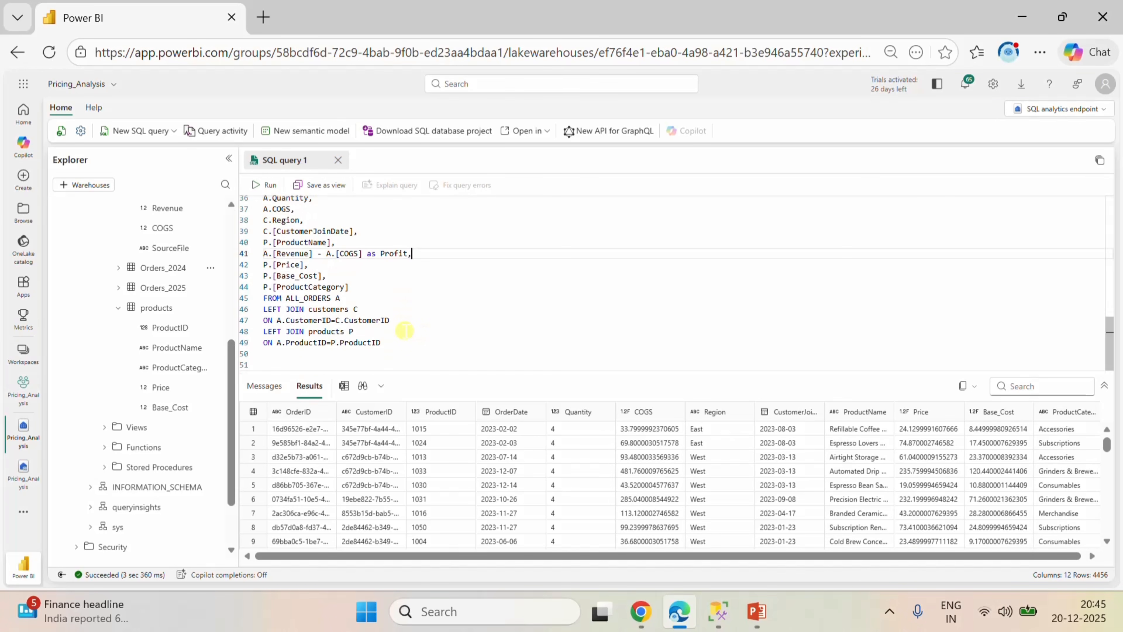
pyautogui.click(267, 188)
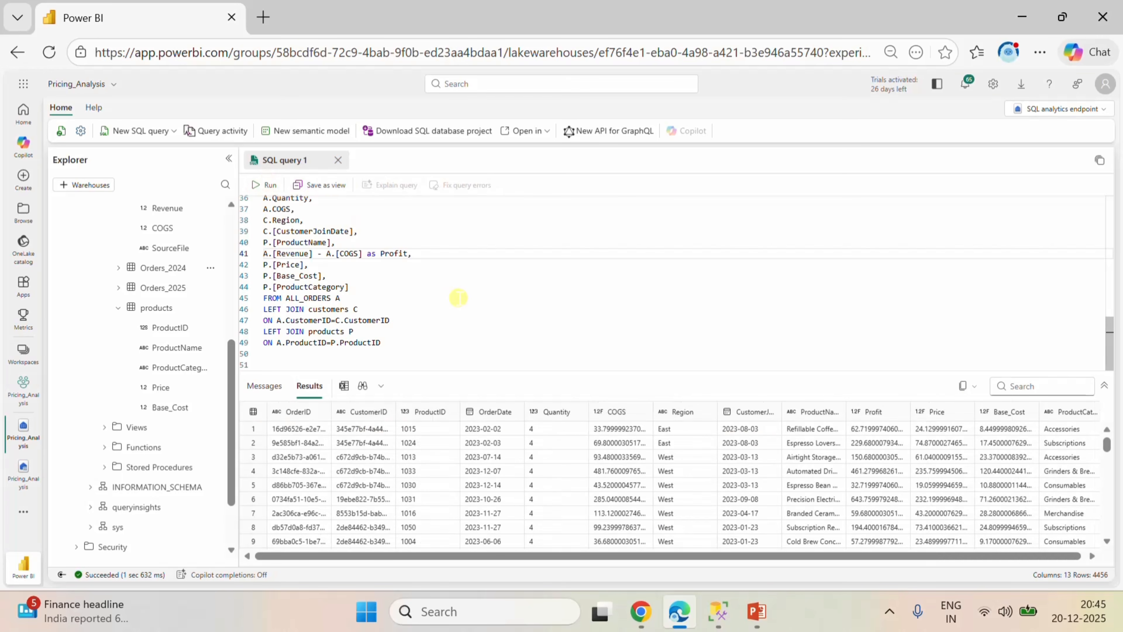
pyautogui.moveTo(536, 559); pyautogui.dragTo(539, 559)
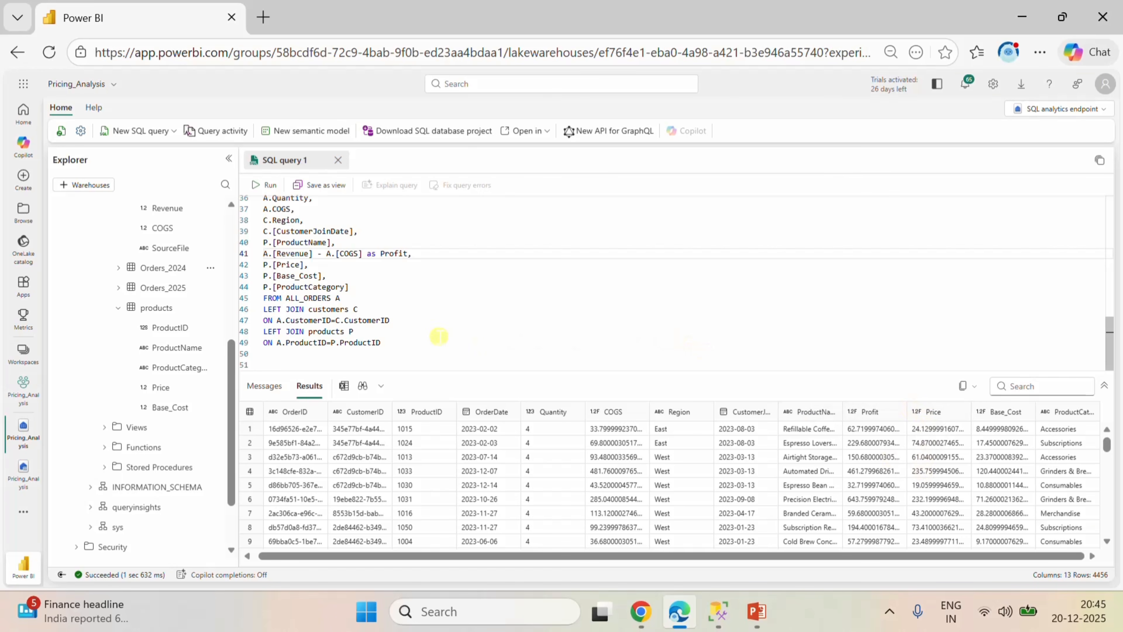
# Start a where clause on the line below the products join condition, referring to the customer column of alias A.
pyautogui.click(416, 338)
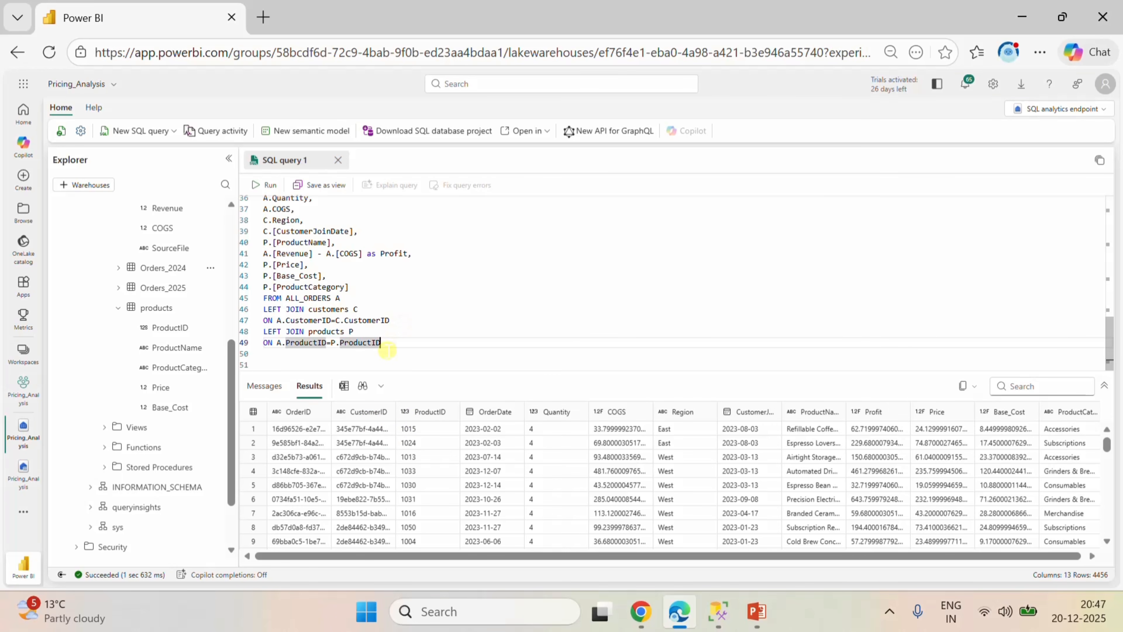
pyautogui.click(387, 338)
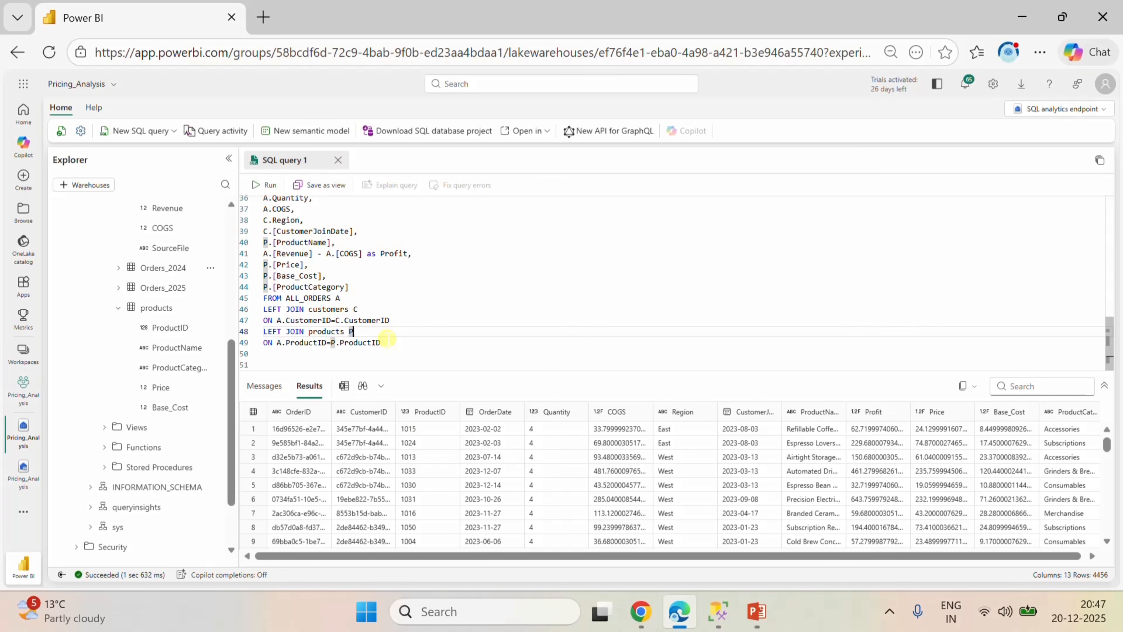
pyautogui.press('Down')
pyautogui.press('Down')
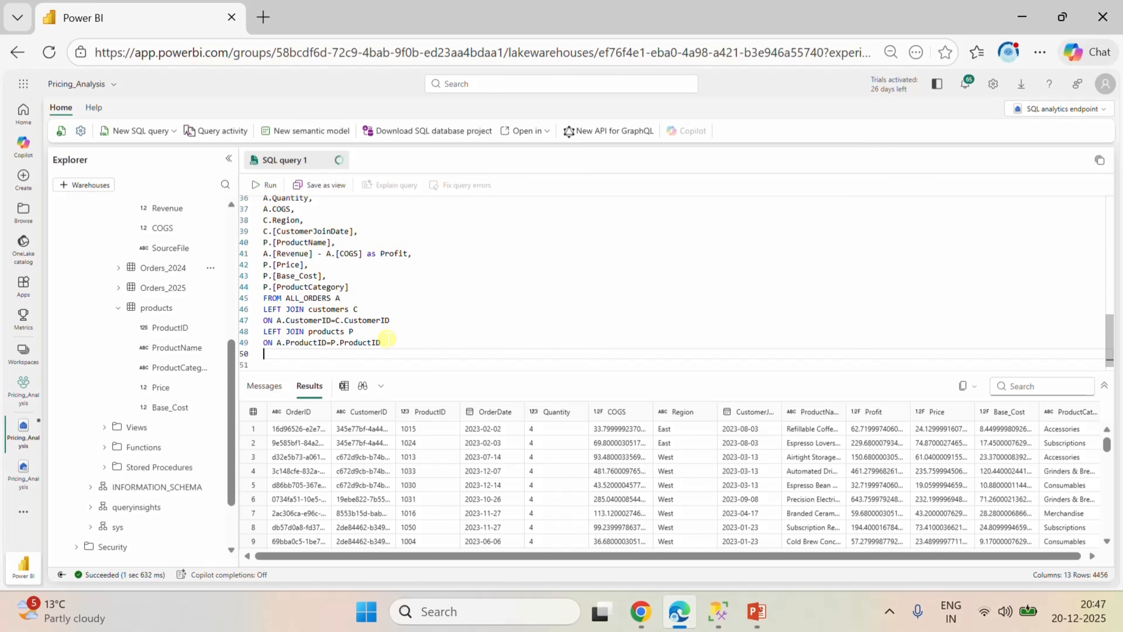
pyautogui.write('where A.Cust')
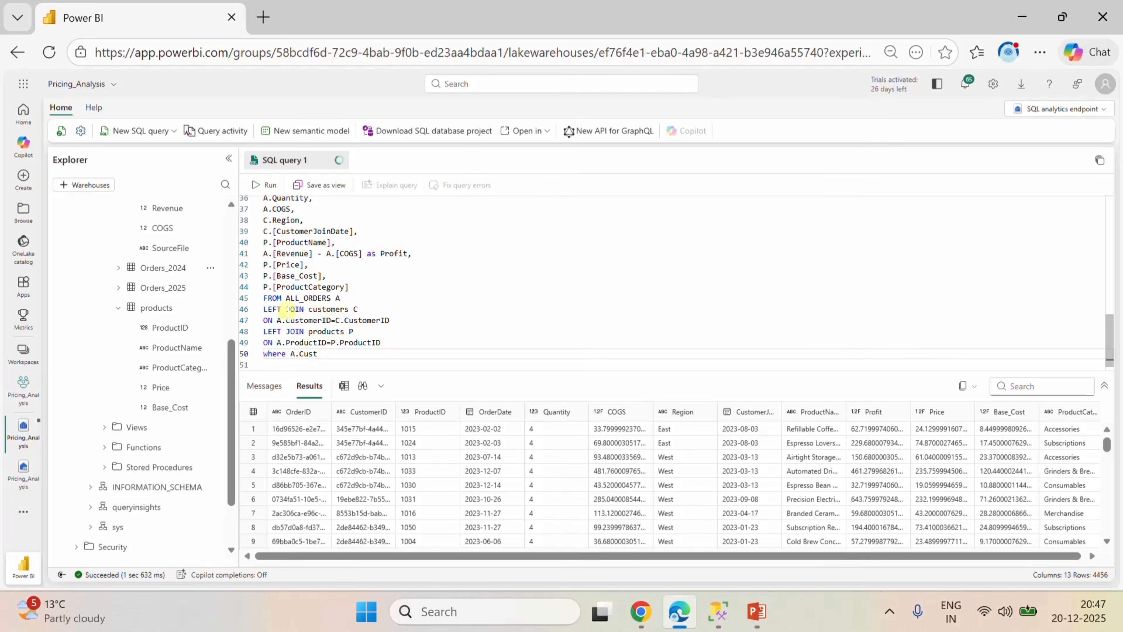
# Complete the filter as where A.[CustomerID] is null, inserting the CustomerID column and removing the leftover partial column name.
pyautogui.scroll(5, 196, 283)
pyautogui.scroll(-1, 197, 285)
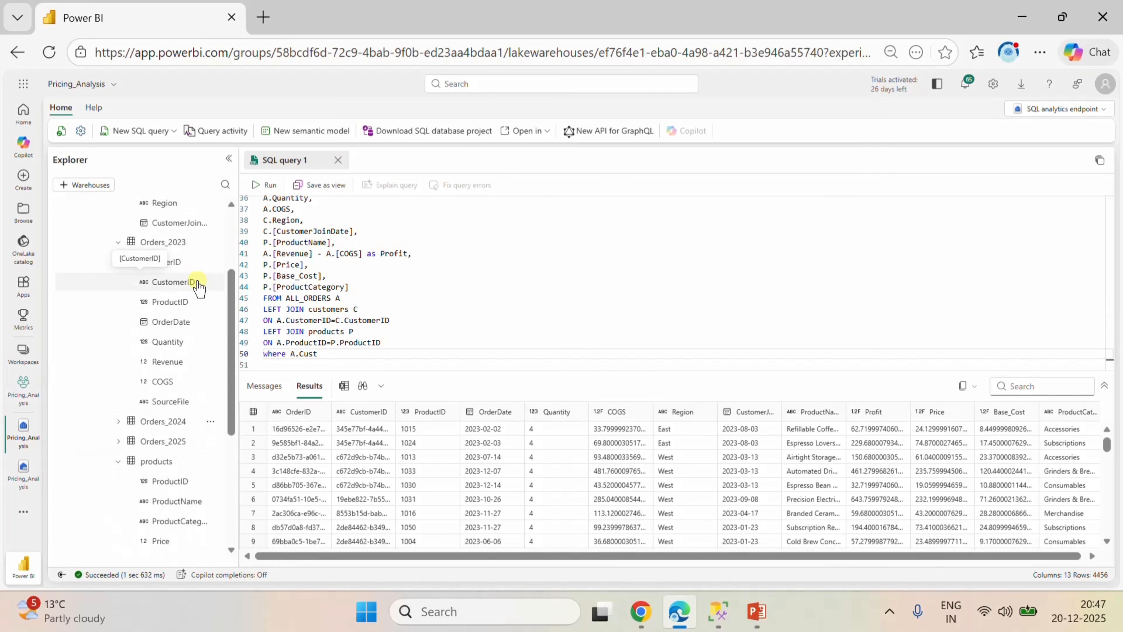
pyautogui.scroll(3, 196, 284)
pyautogui.moveTo(173, 294); pyautogui.dragTo(319, 354)
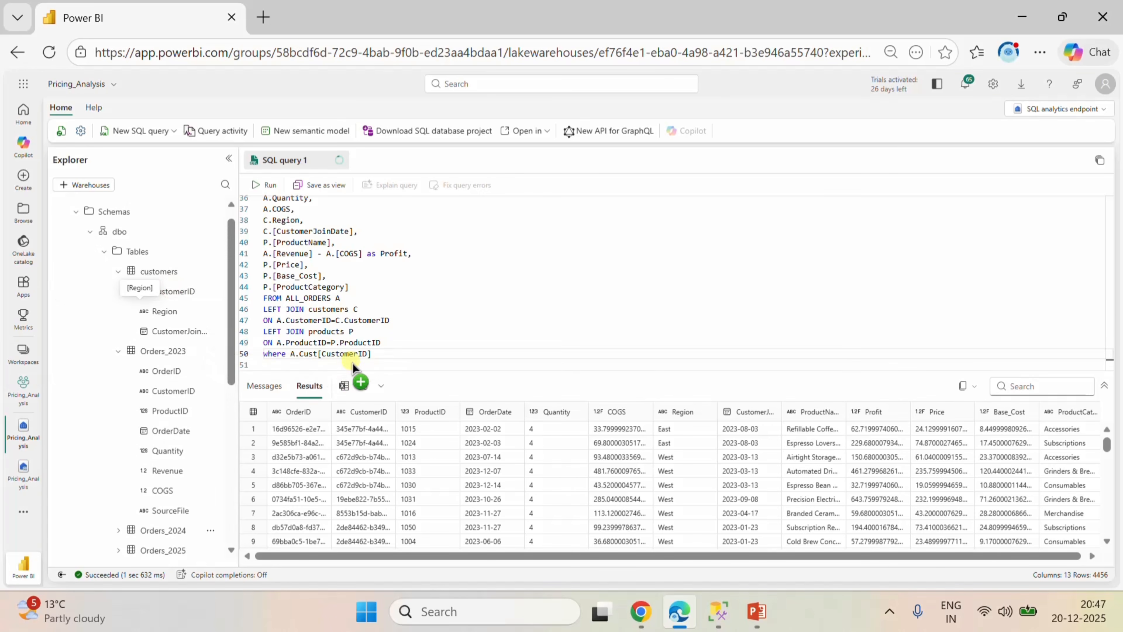
pyautogui.click(319, 354)
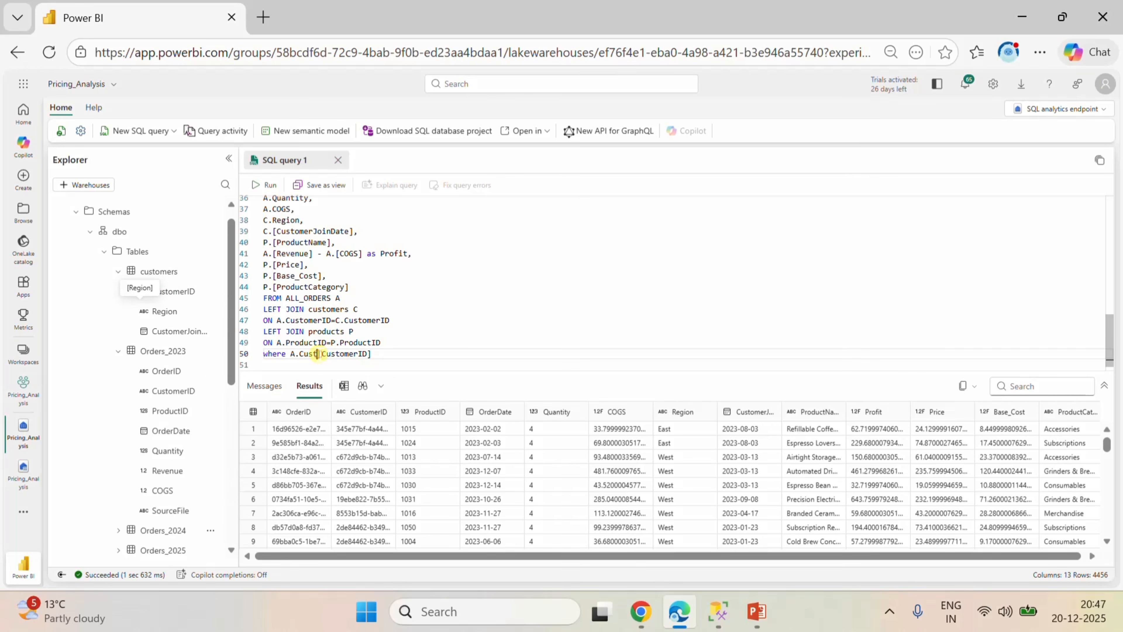
pyautogui.press('BackSpace')
pyautogui.press('BackSpace')
pyautogui.press('BackSpace')
pyautogui.press('BackSpace')
pyautogui.click(383, 355)
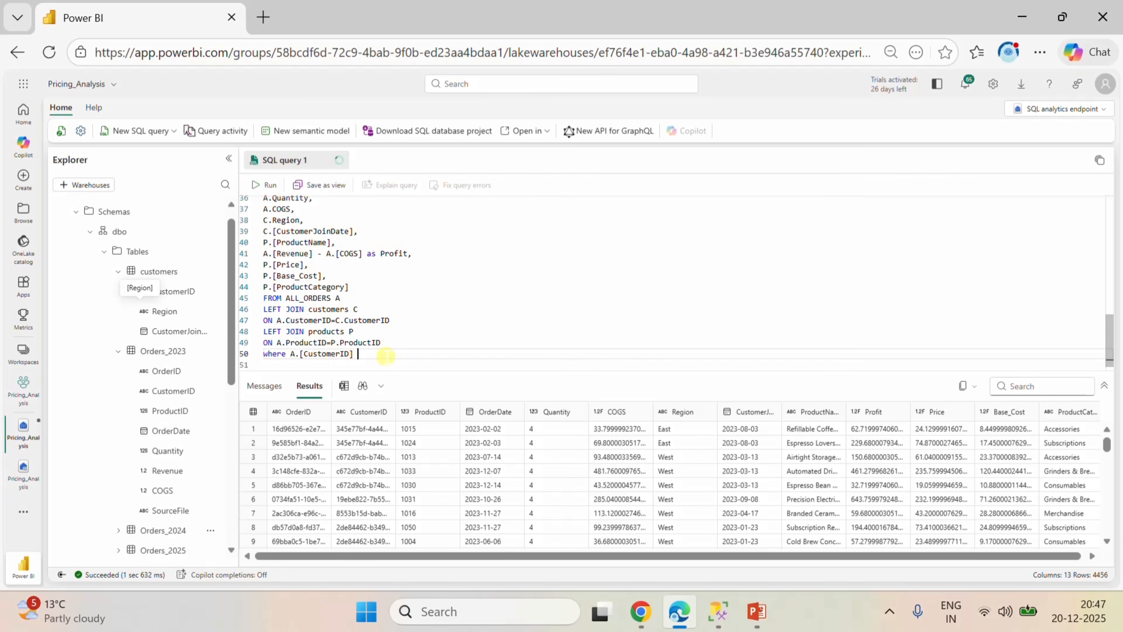
pyautogui.write('is null')
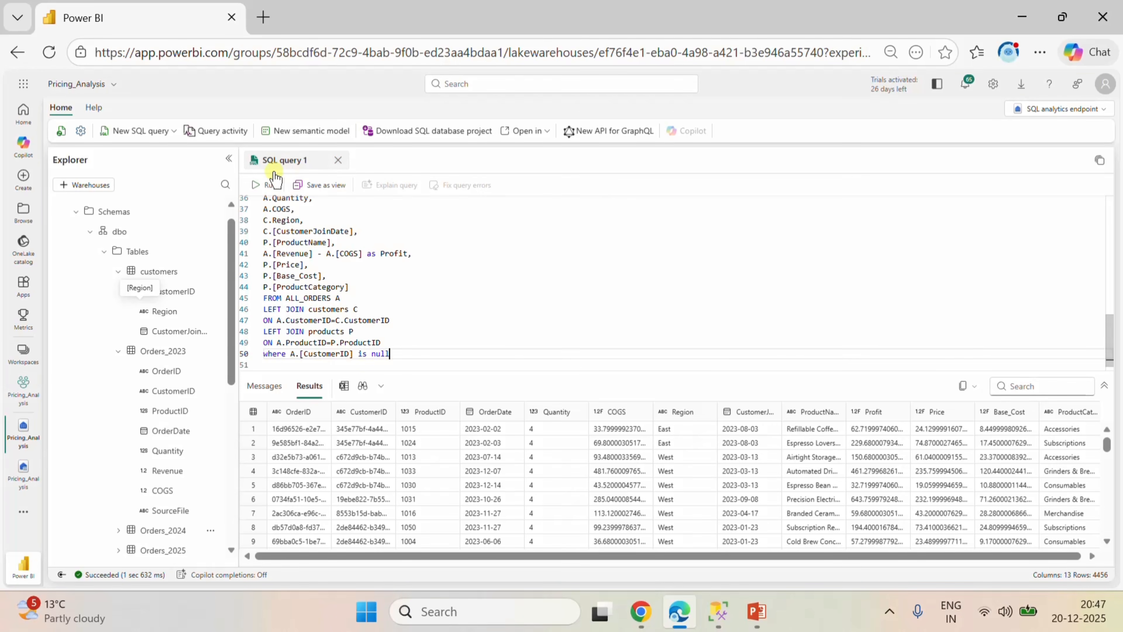
# Run the filtered query and review the order rows that have no CustomerID.
pyautogui.click(262, 186)
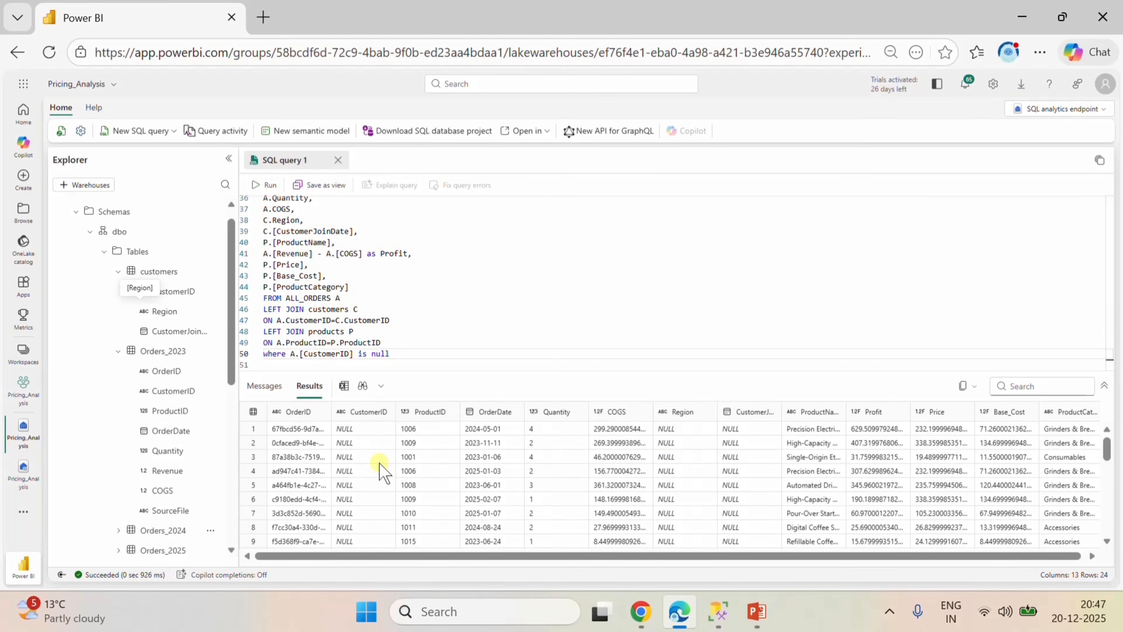
pyautogui.scroll(-5, 379, 463)
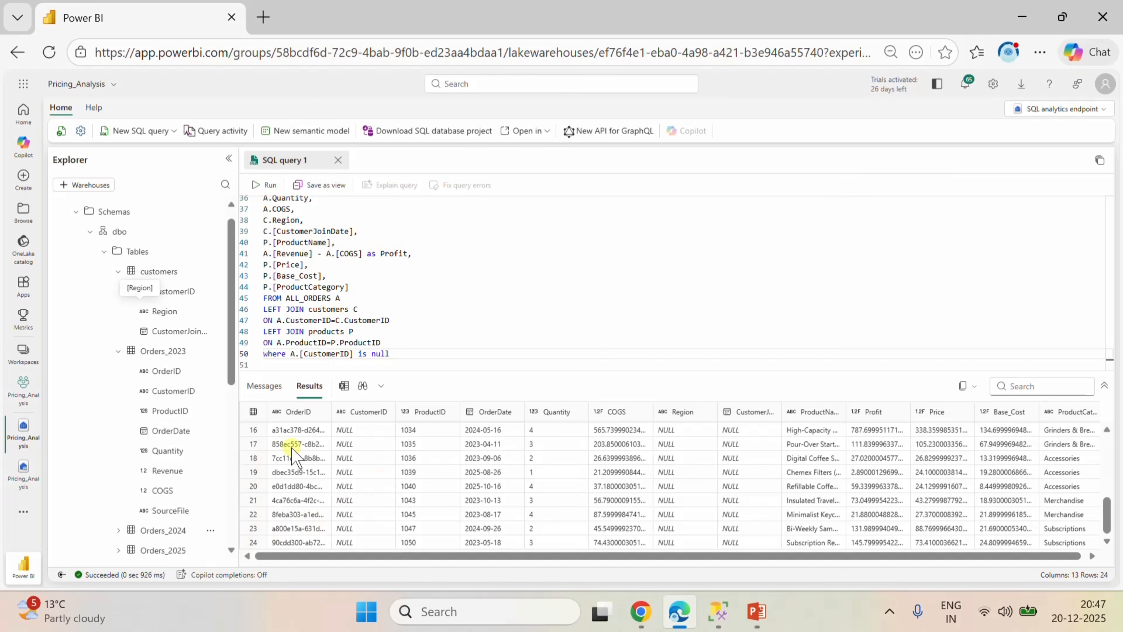
pyautogui.scroll(5, 416, 473)
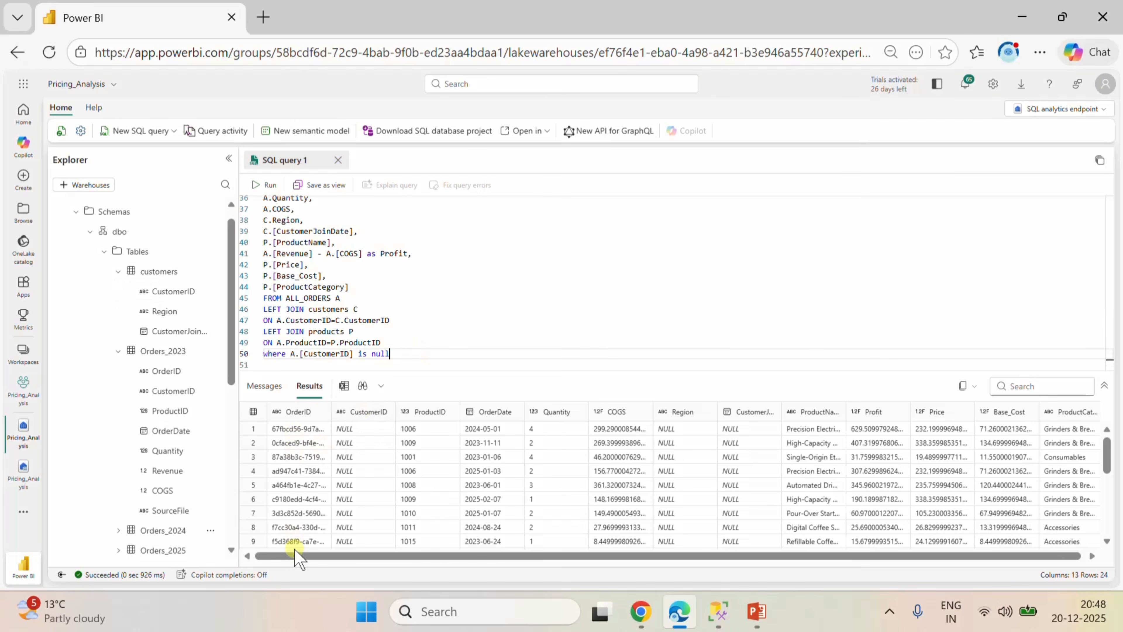
# Change the filter to A.[CustomerID] is NOT null, run the query, and review the returned rows.
pyautogui.click(366, 354)
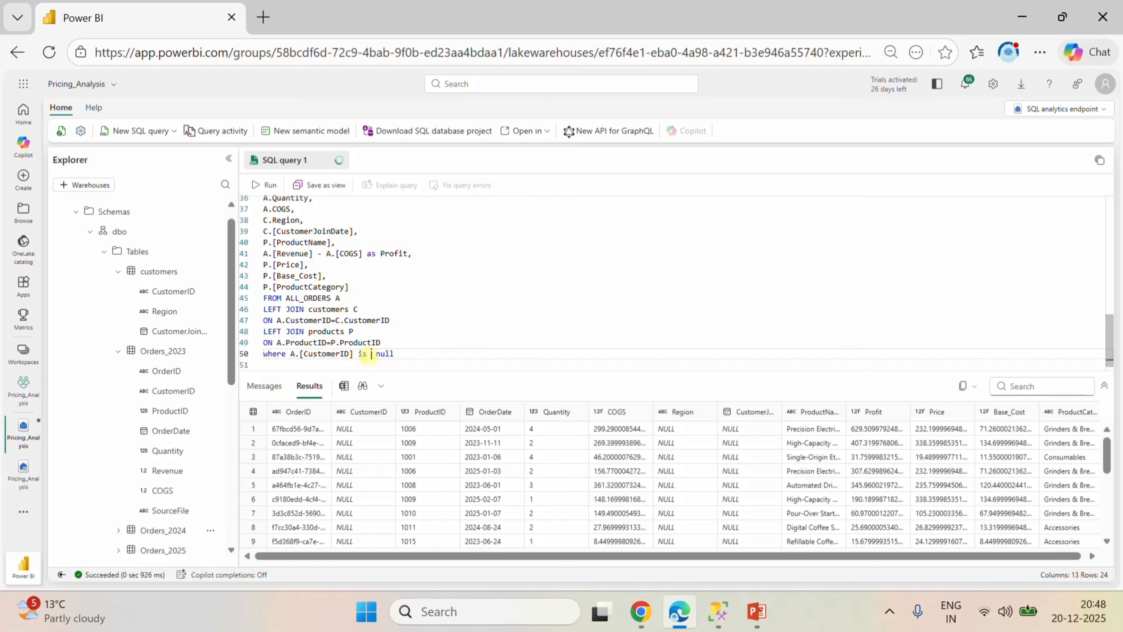
pyautogui.write('NOT')
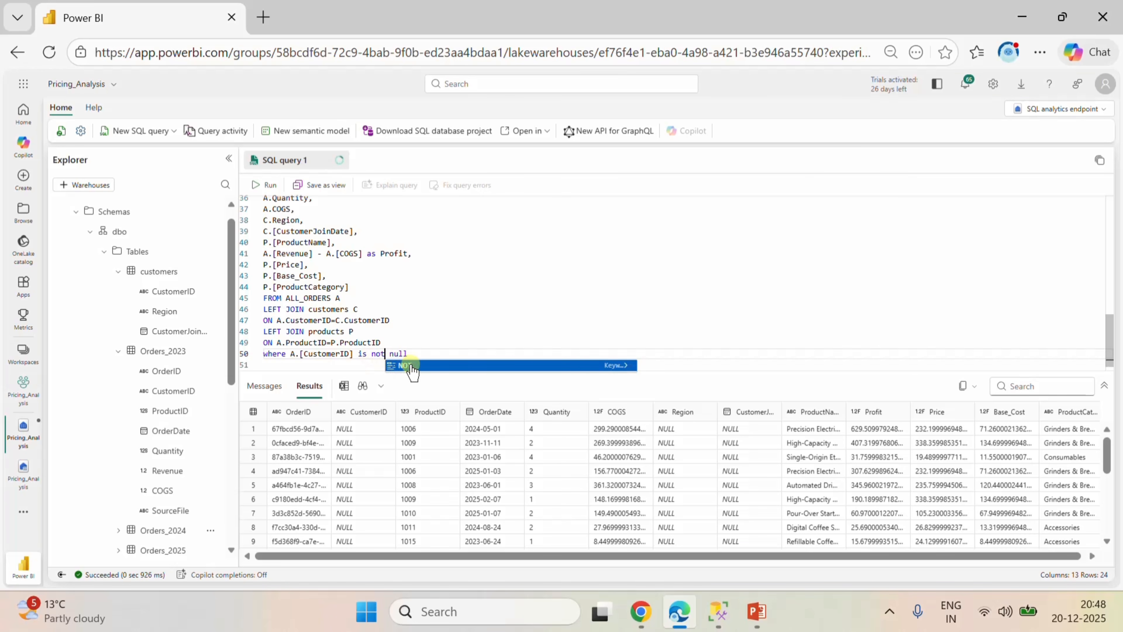
pyautogui.click(408, 353)
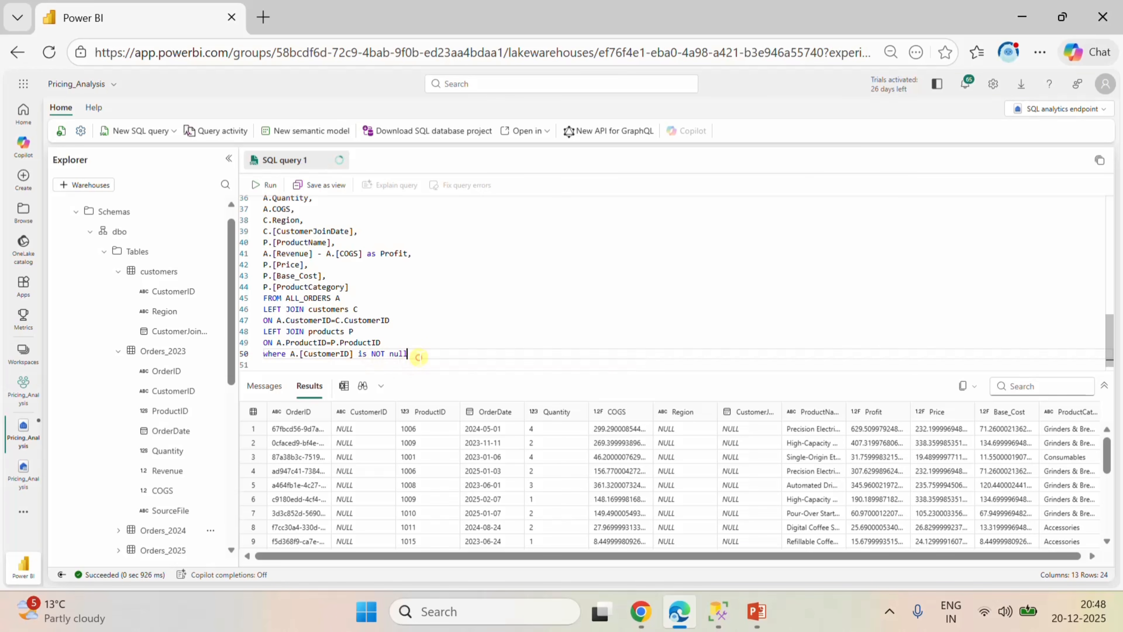
pyautogui.click(269, 185)
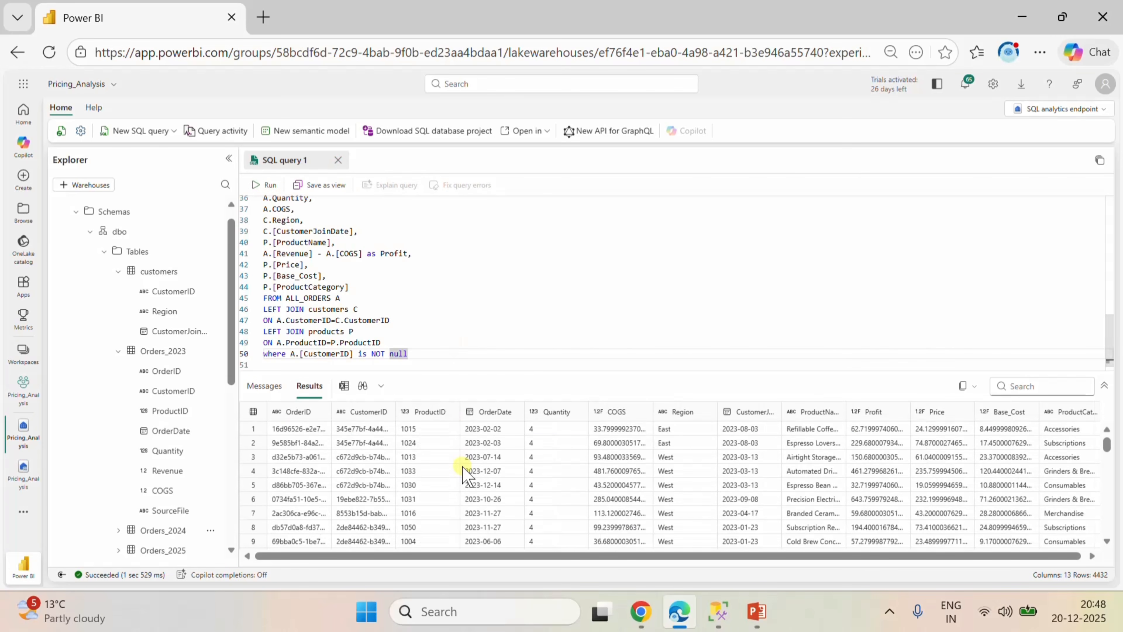
pyautogui.scroll(-10, 462, 466)
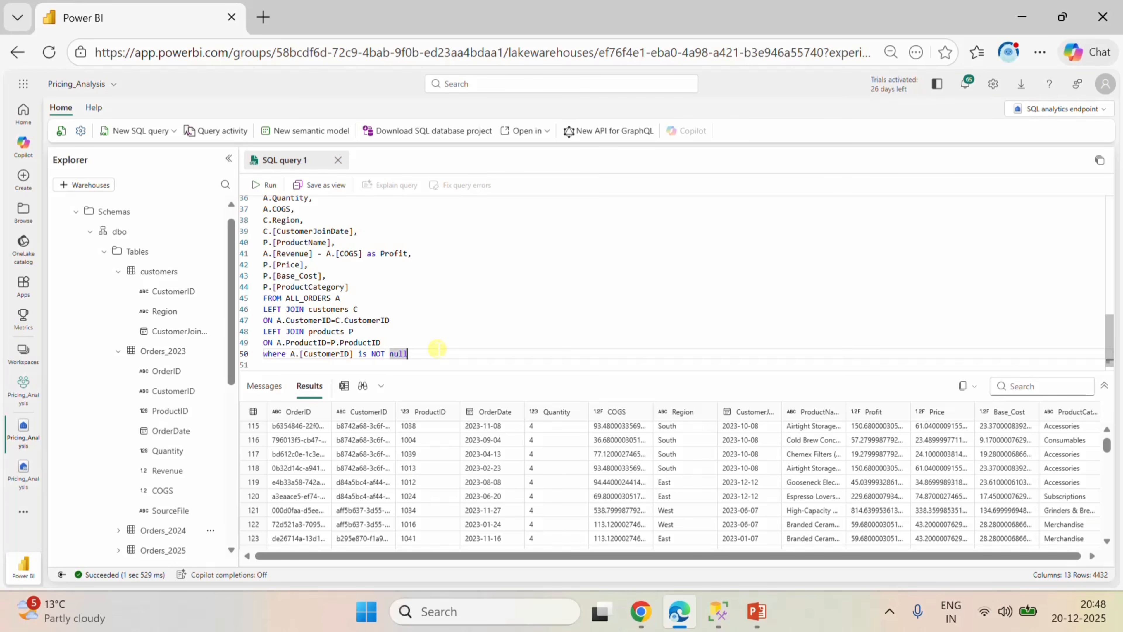
pyautogui.click(423, 360)
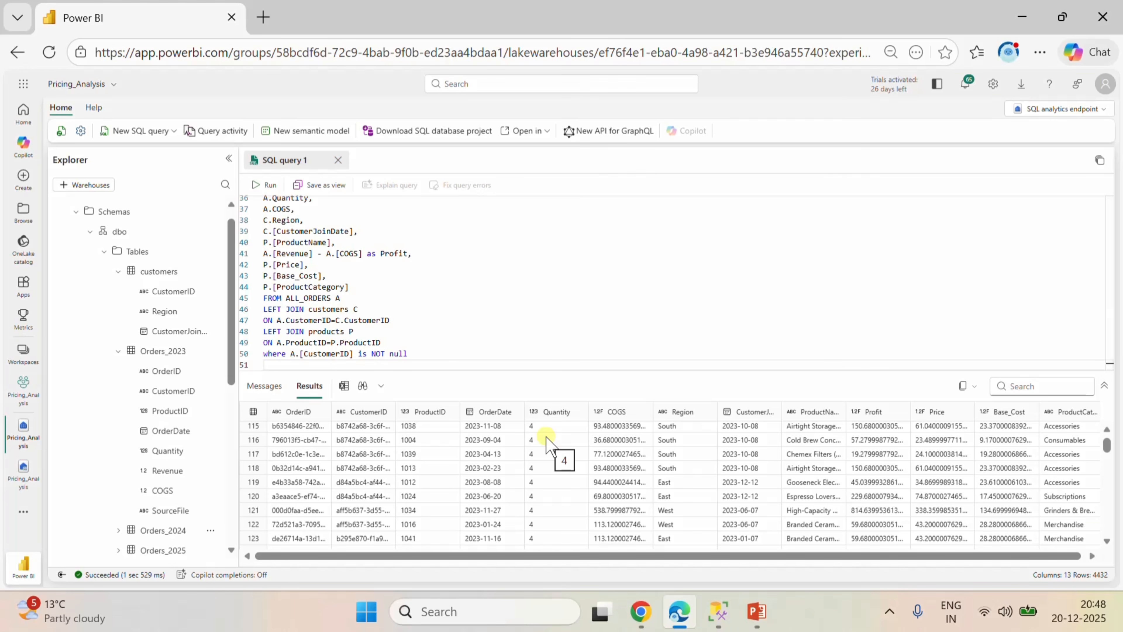
# Insert a line below the Profit expression and start a conditional column with Case when A.[Revenue].
pyautogui.scroll(2, 484, 300)
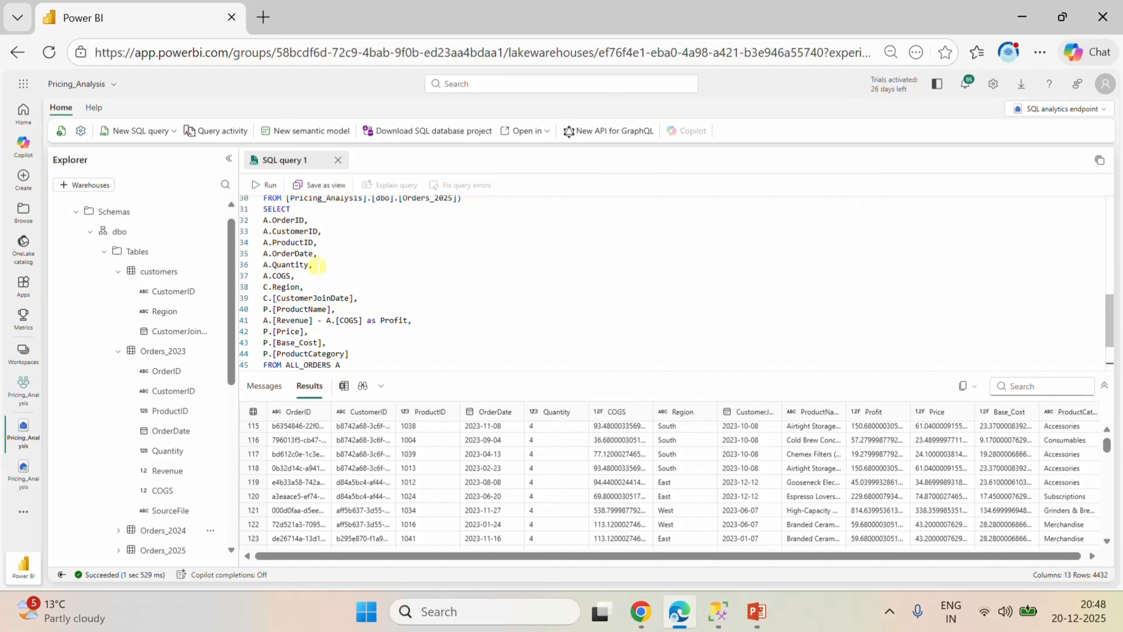
pyautogui.click(411, 319)
pyautogui.press('Return')
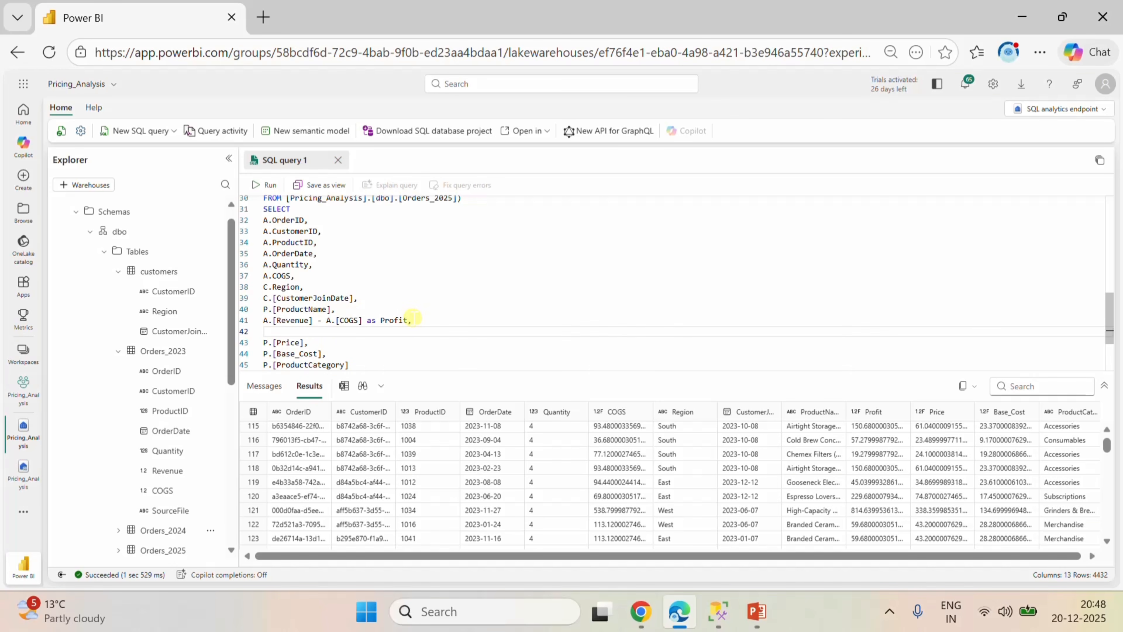
pyautogui.write('Case when A.')
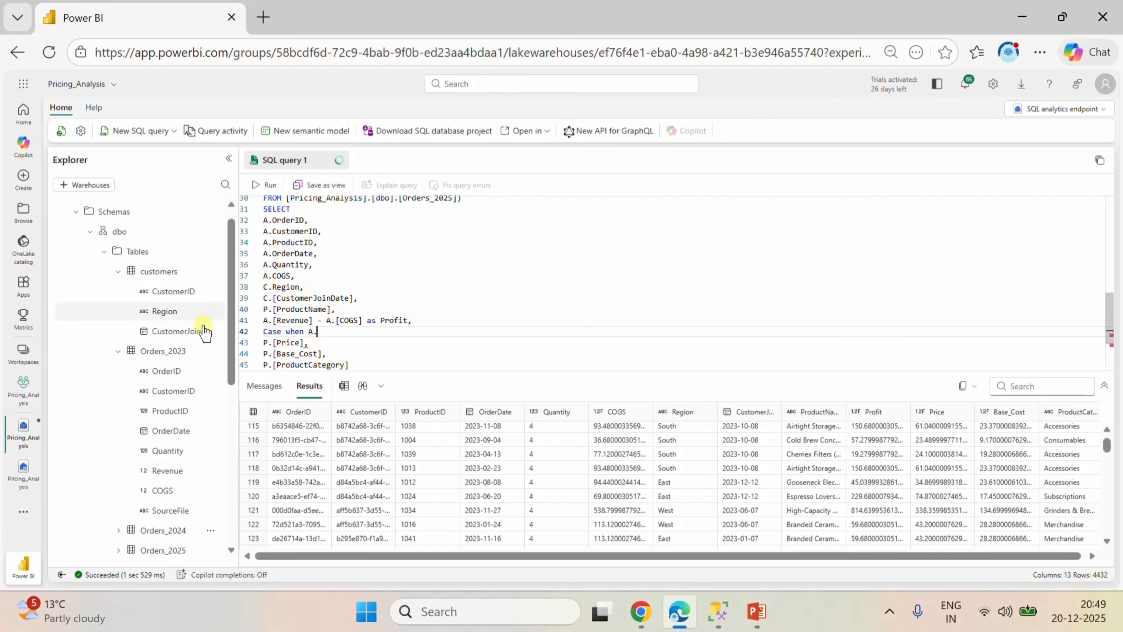
pyautogui.moveTo(175, 471); pyautogui.dragTo(386, 328)
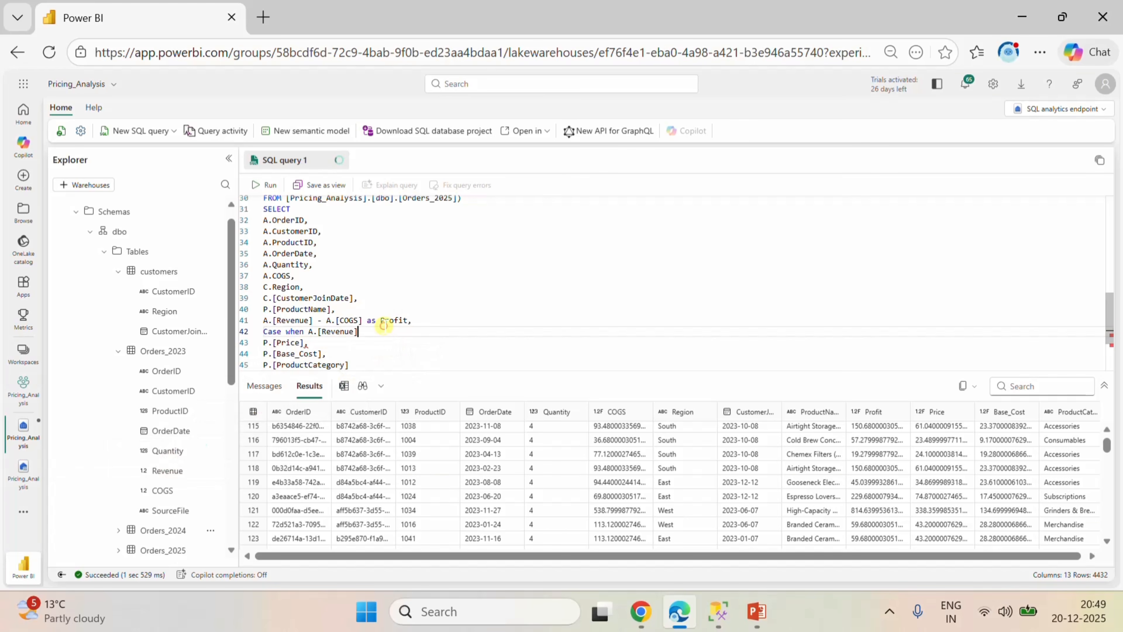
# Continue the Case condition with is null then P.[Price], inserting the Price column from the products table.
pyautogui.write('is null then P.')
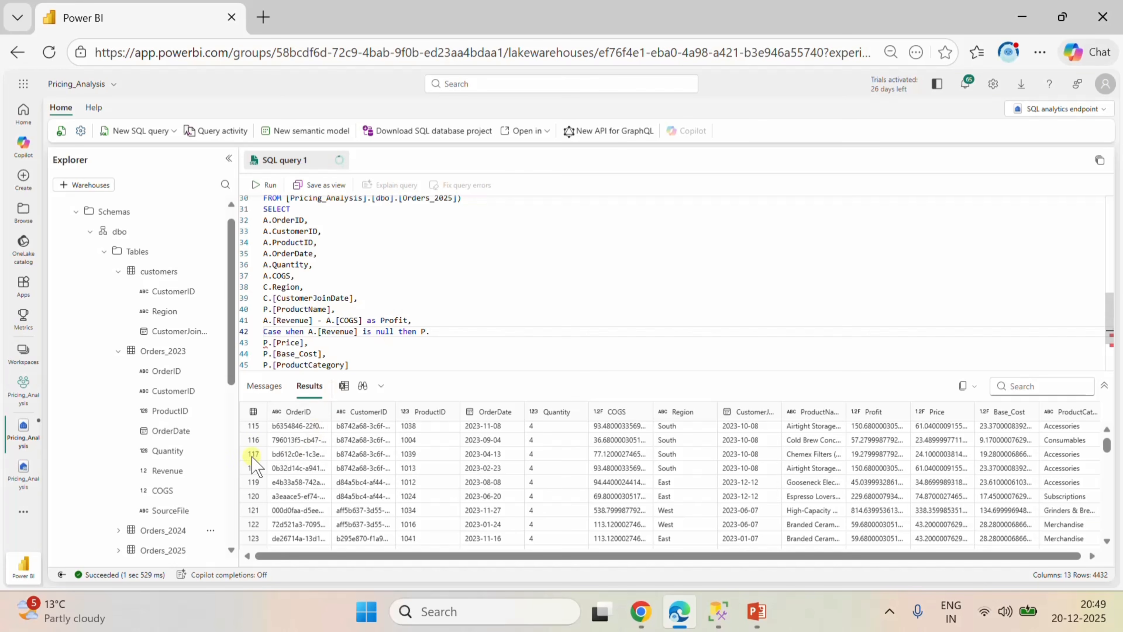
pyautogui.scroll(-3, 201, 460)
pyautogui.scroll(-1, 204, 464)
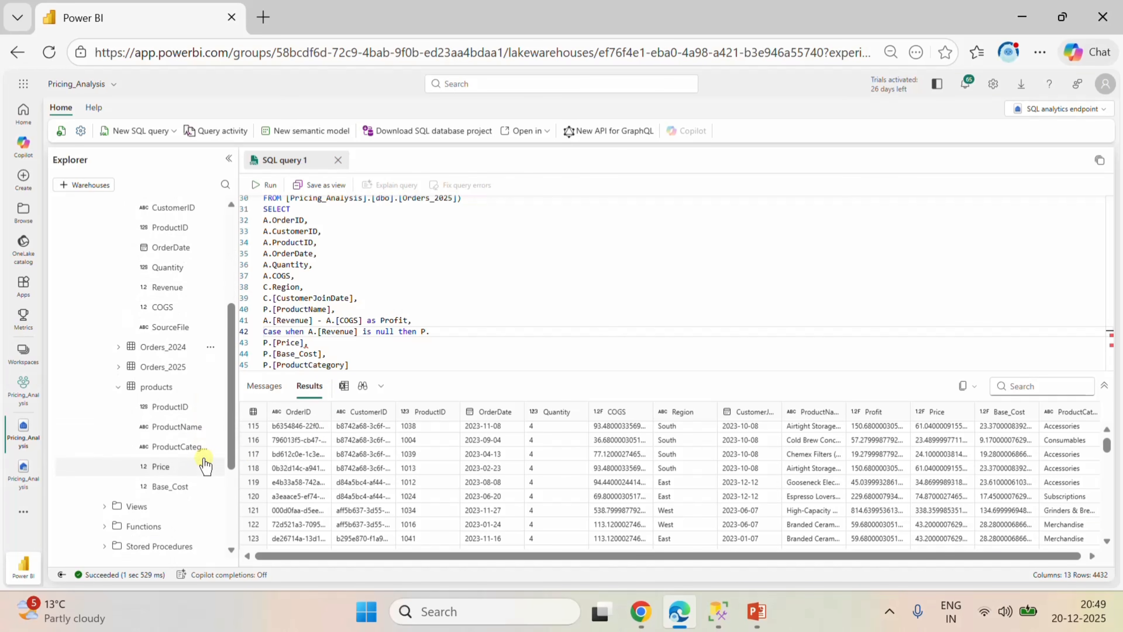
pyautogui.moveTo(175, 467); pyautogui.dragTo(545, 332)
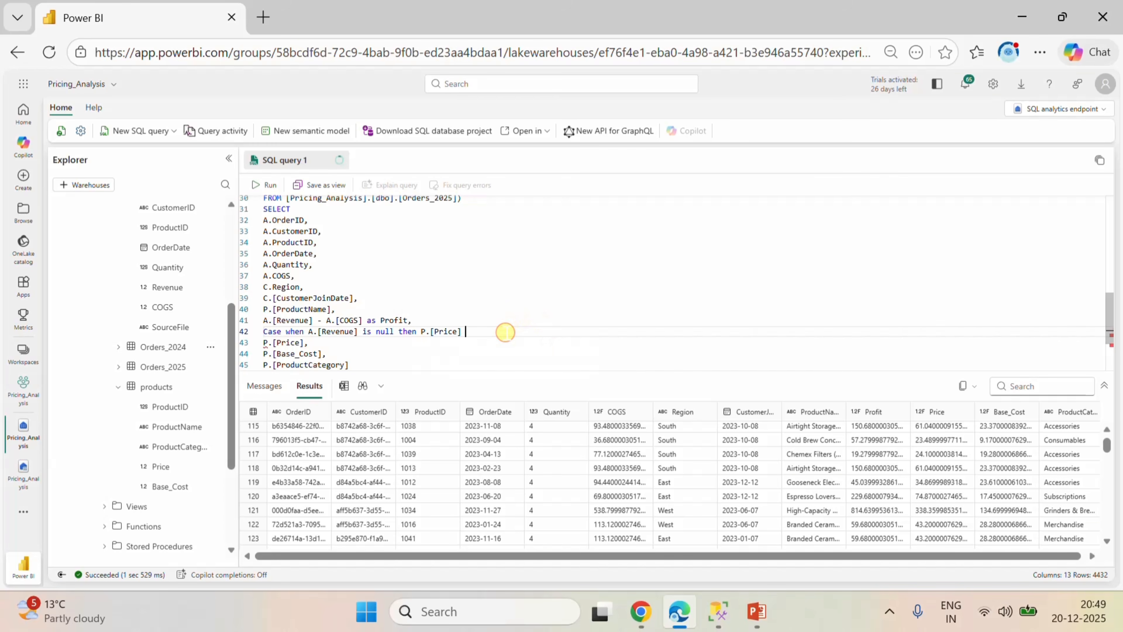
# Multiply P.[Price] in the then branch by A.[Quantity], inserting the Quantity column from the Orders_2023 table.
pyautogui.write(')')
pyautogui.press('BackSpace')
pyautogui.write('* A.')
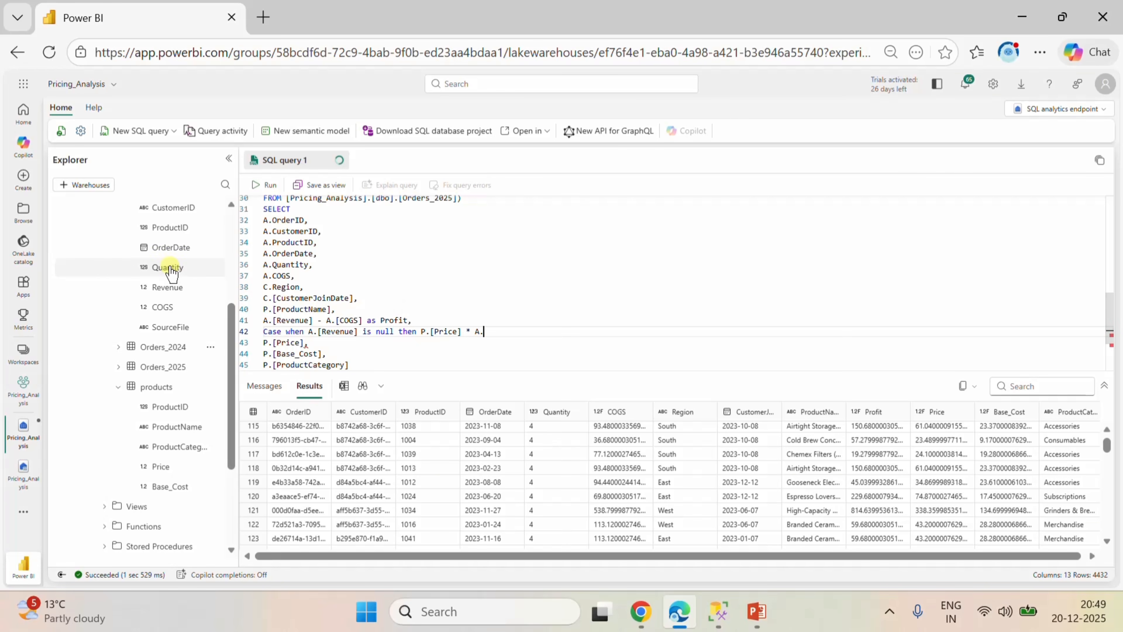
pyautogui.moveTo(169, 266); pyautogui.dragTo(538, 337)
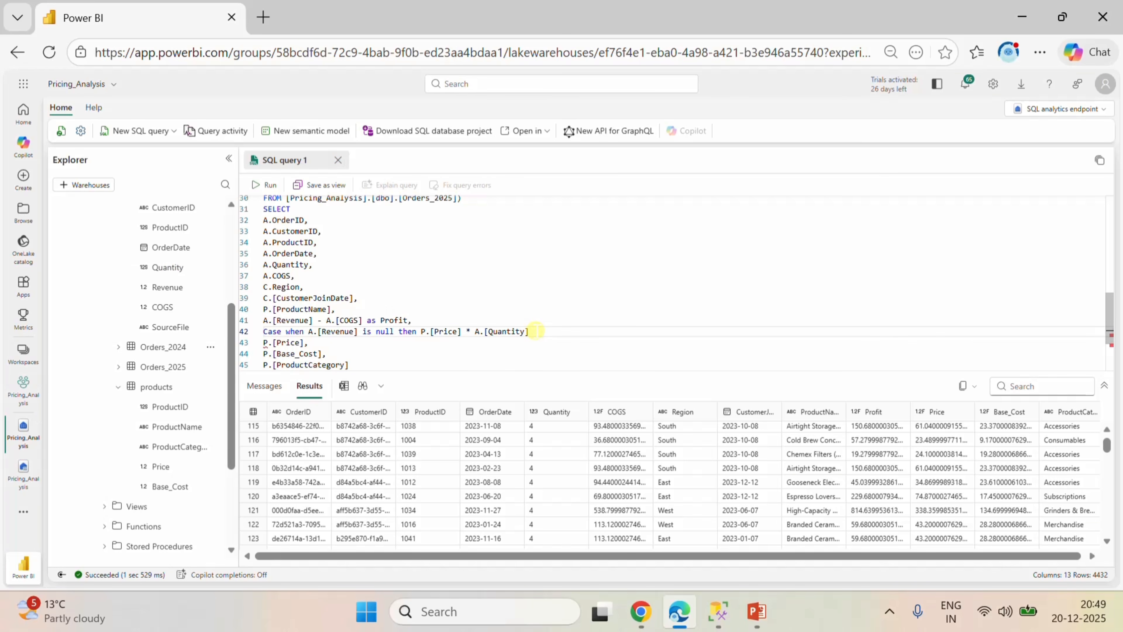
# Add the fallback else A.[Revenue] to the Case expression, inserting the Revenue column from the Orders_2023 table.
pyautogui.write('else A.R')
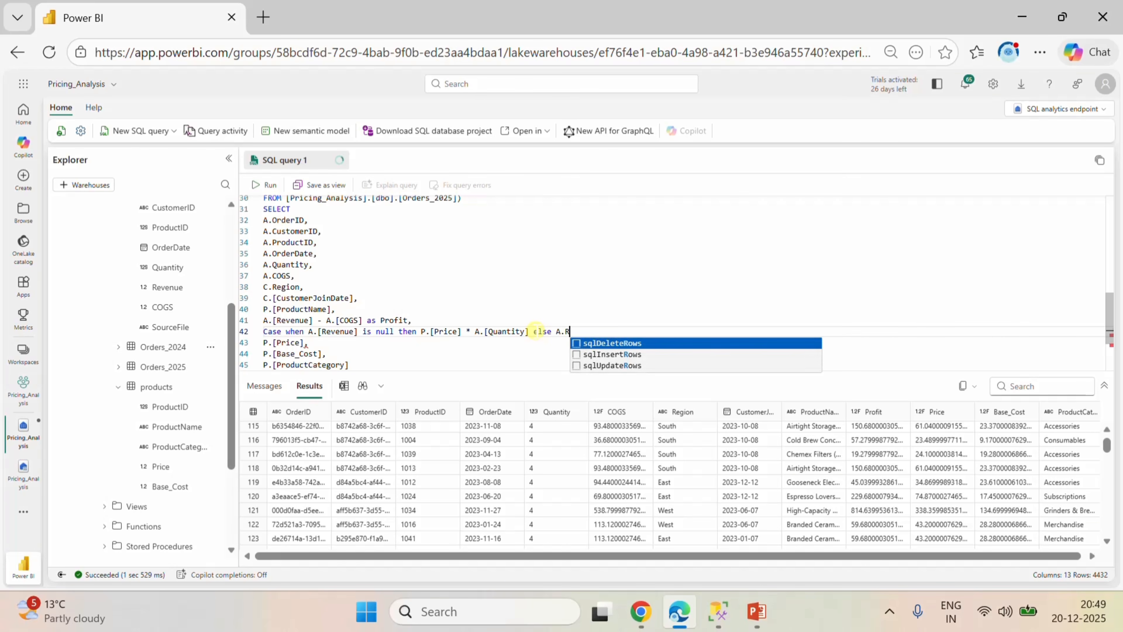
pyautogui.press('BackSpace')
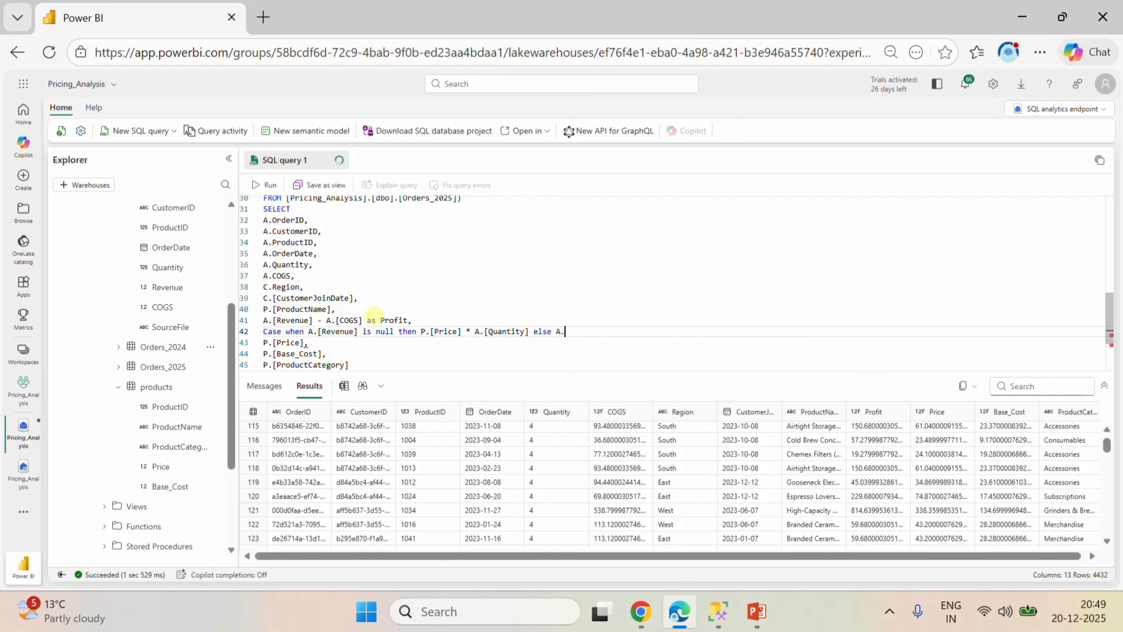
pyautogui.click(172, 287)
pyautogui.moveTo(216, 301); pyautogui.dragTo(644, 345)
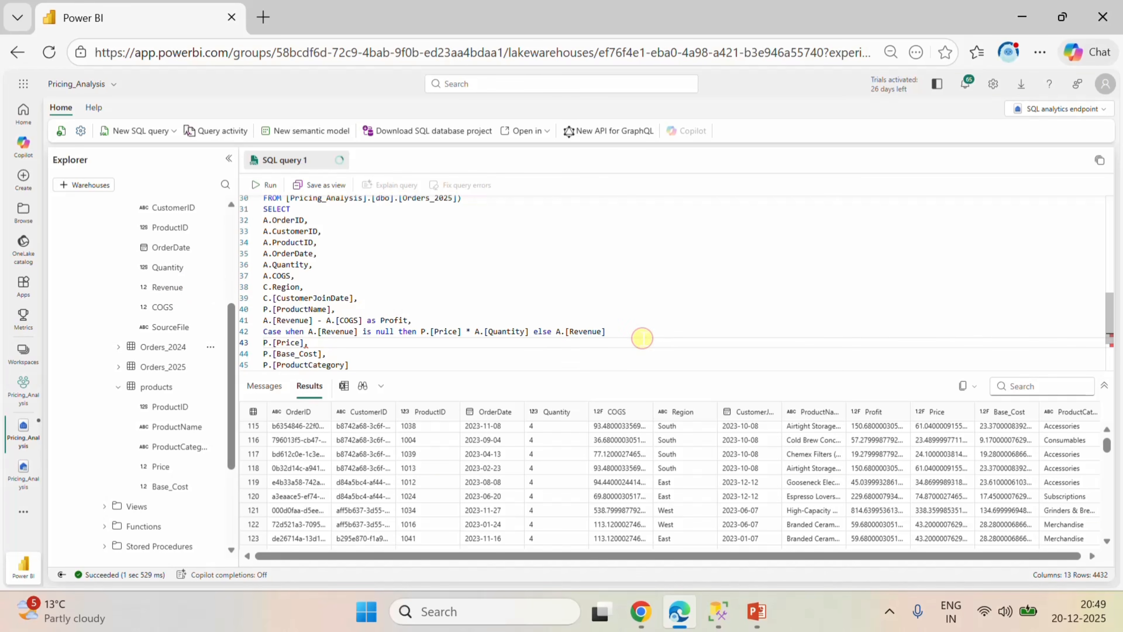
pyautogui.click(620, 332)
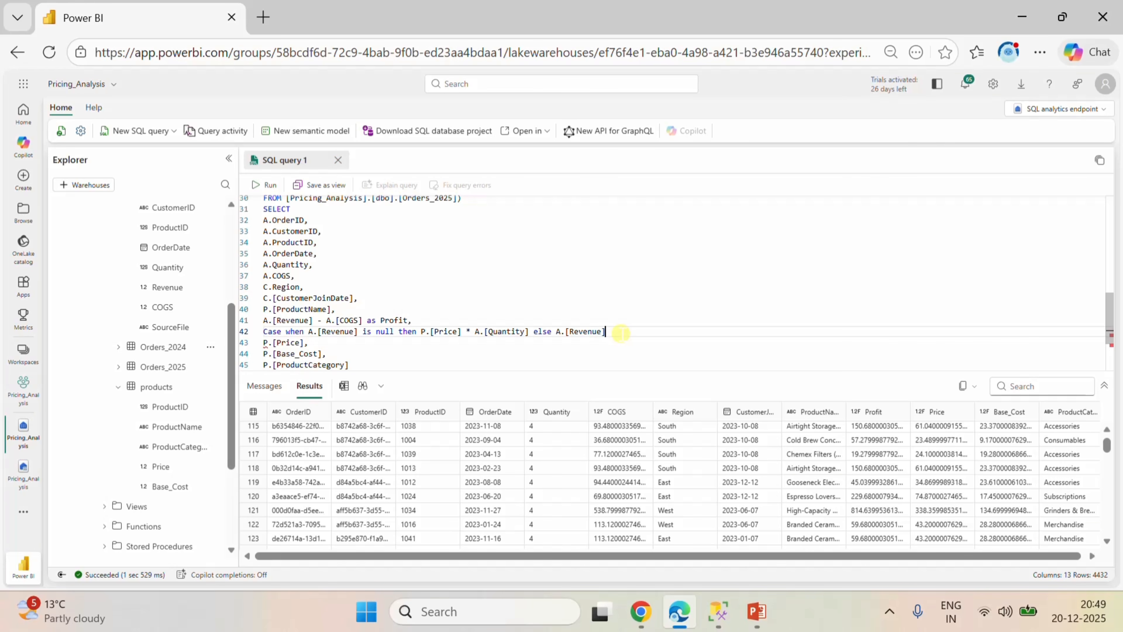
# Close the Case expression with end and alias the column as Cleaned_Revenue.
pyautogui.write('end as Cl')
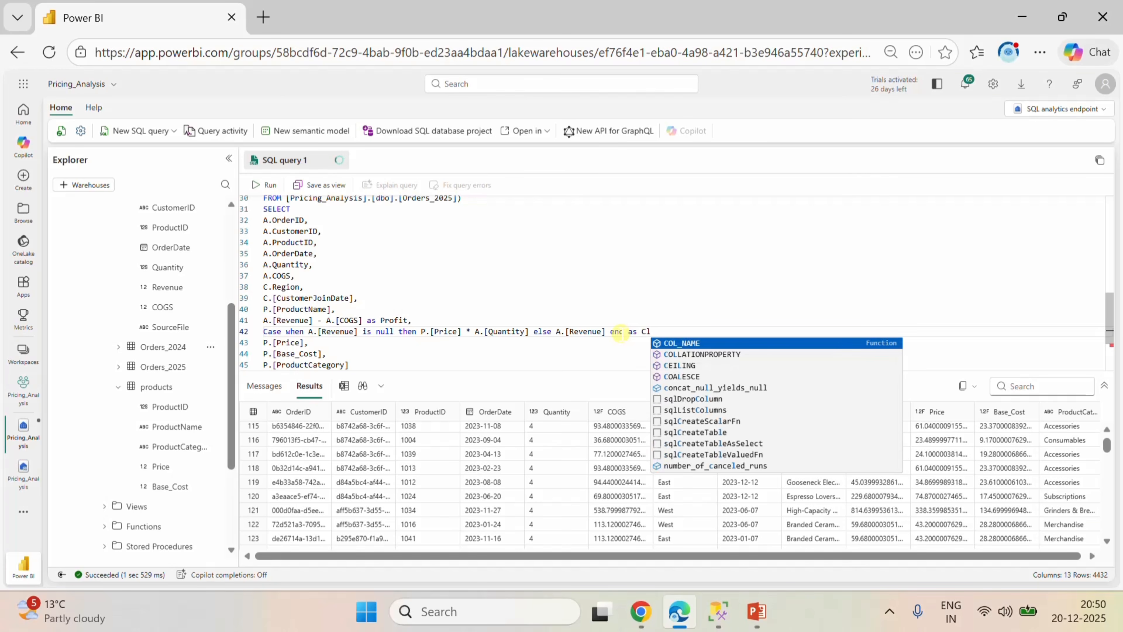
pyautogui.write('eane')
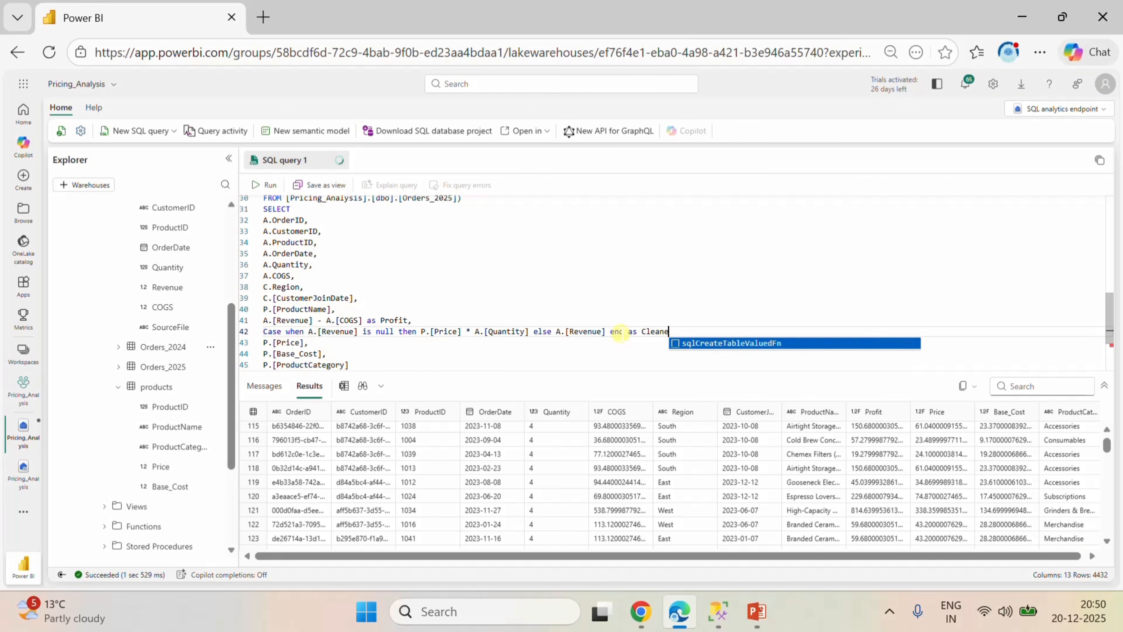
pyautogui.write('d_')
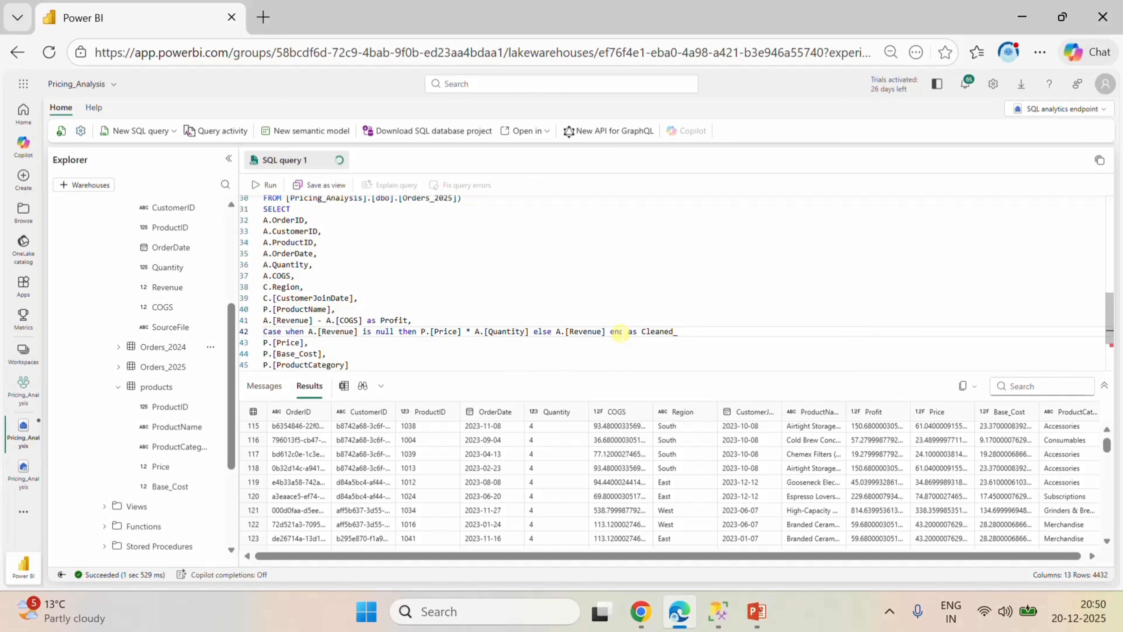
pyautogui.write('Revenue')
# Add the missing comma after Cleaned_Revenue and run the query.
pyautogui.scroll(-3, 456, 360)
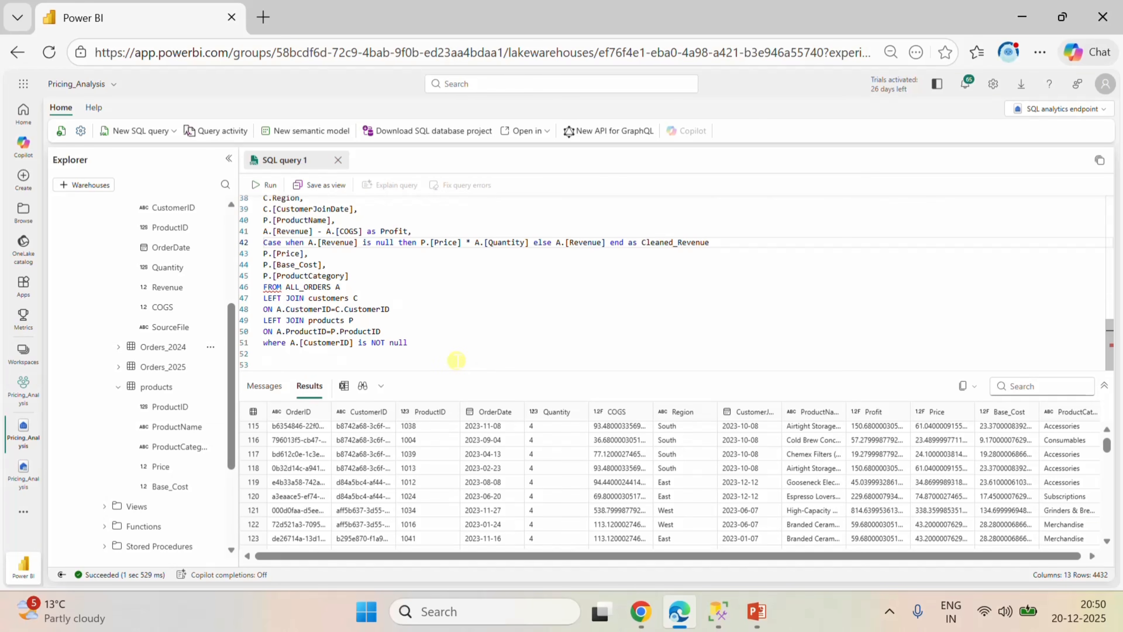
pyautogui.click(431, 333)
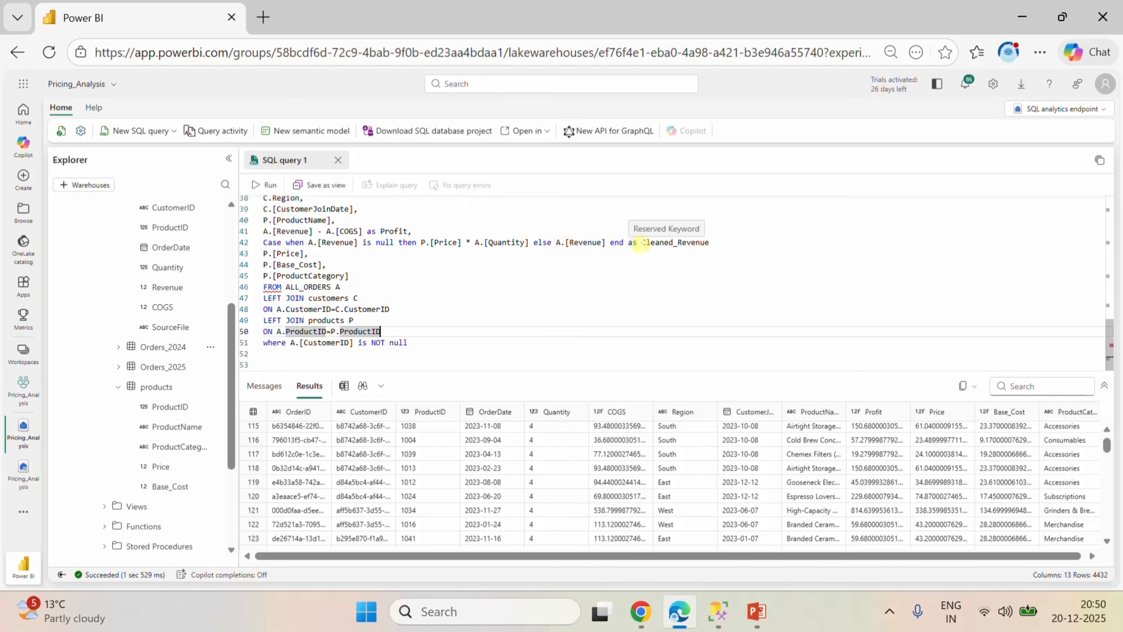
pyautogui.moveTo(642, 243); pyautogui.dragTo(713, 243)
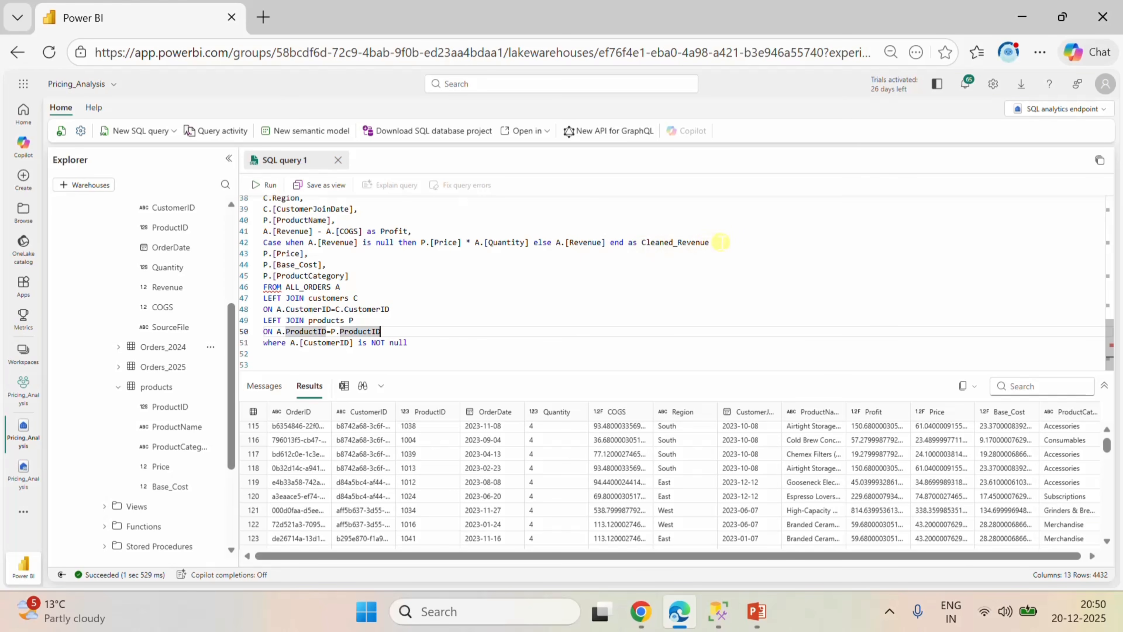
pyautogui.click(720, 242)
pyautogui.write(',')
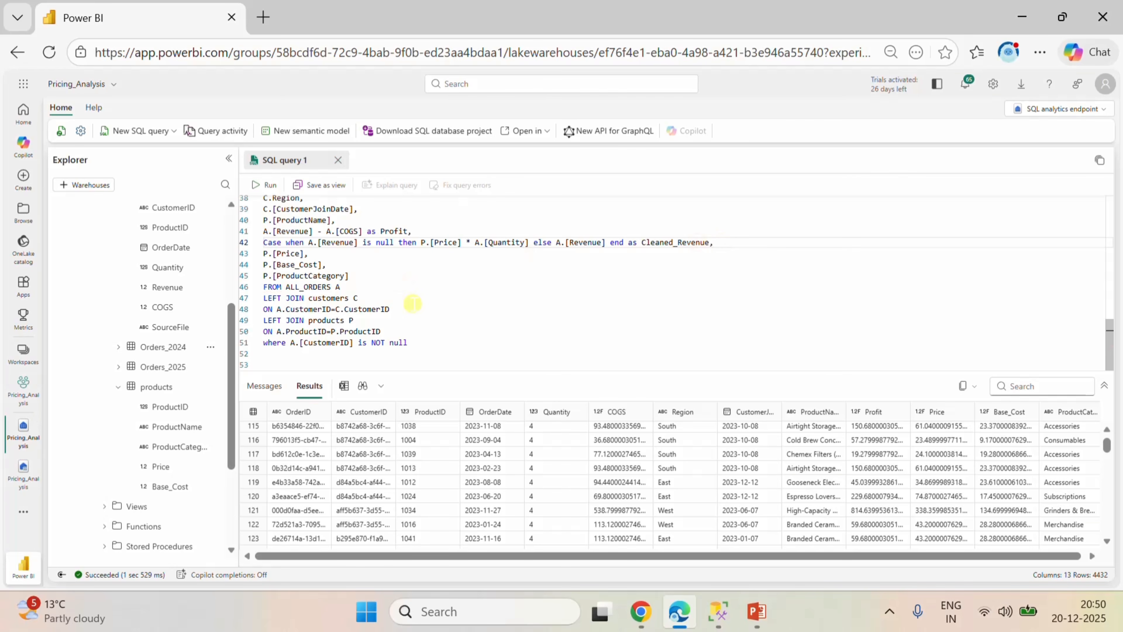
pyautogui.click(425, 336)
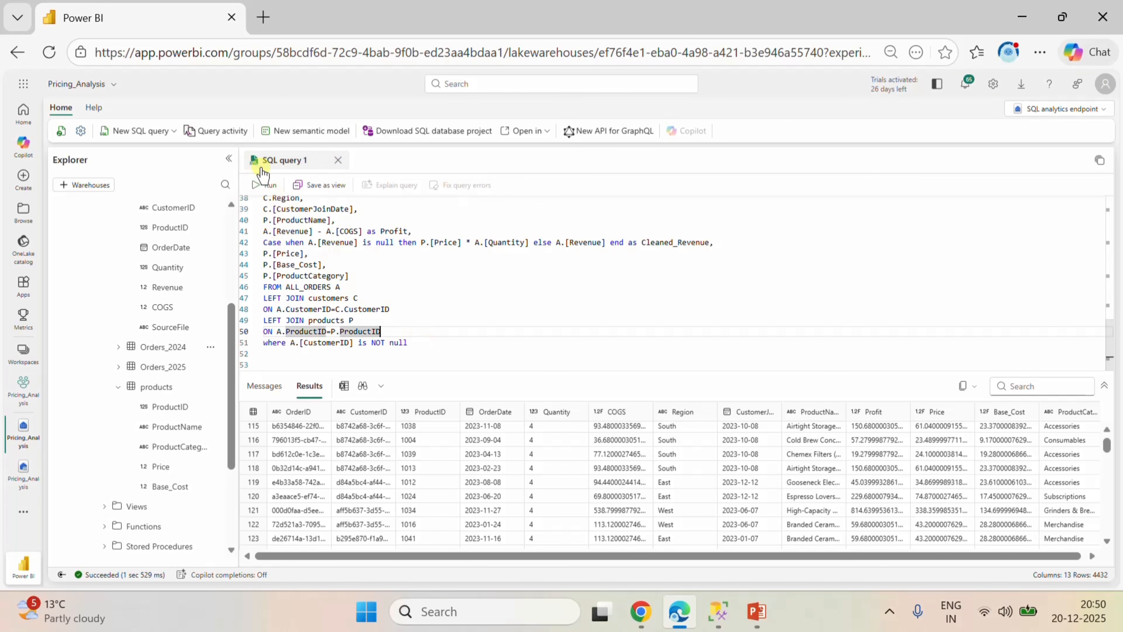
pyautogui.click(268, 185)
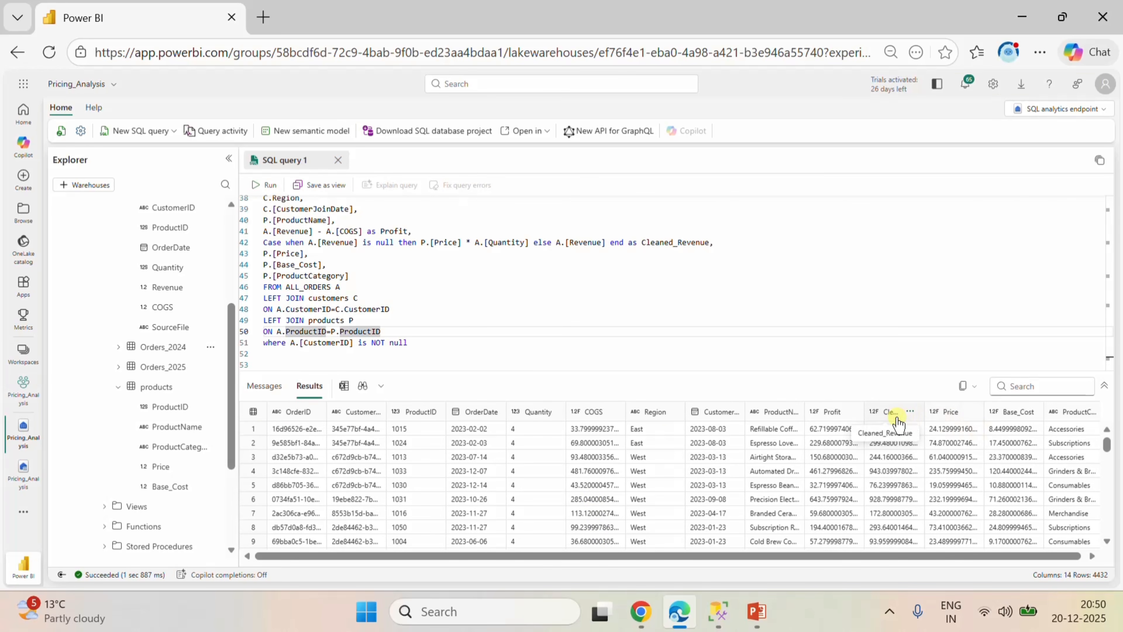
# Insert two blank lines above WITH ALL_ORDERS AS at the start of the query.
pyautogui.click(478, 342)
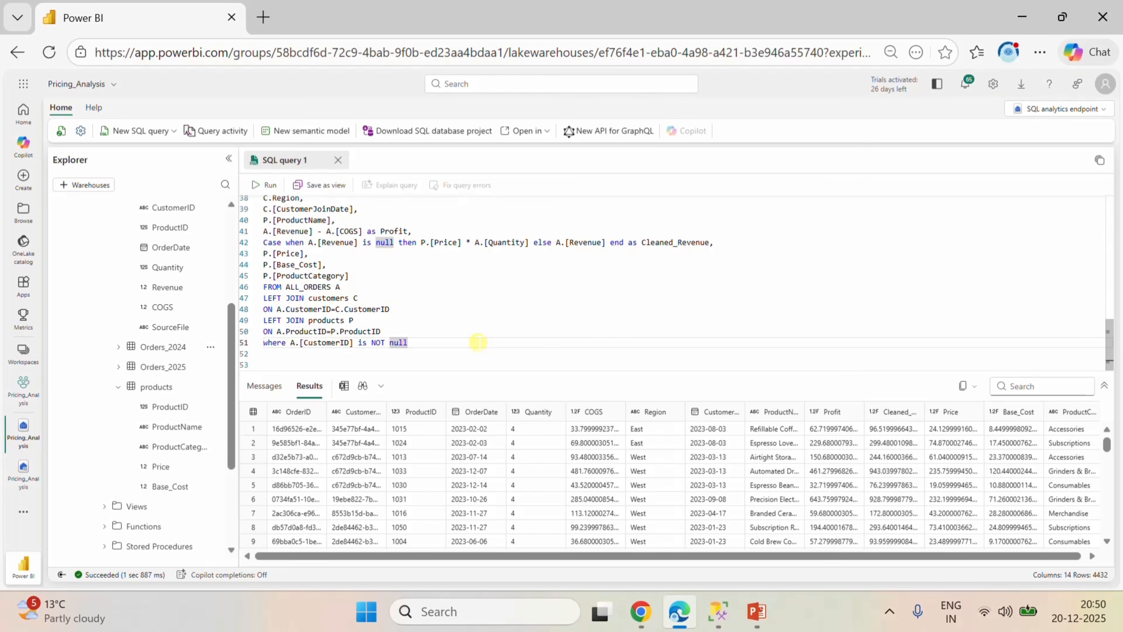
pyautogui.scroll(12, 477, 342)
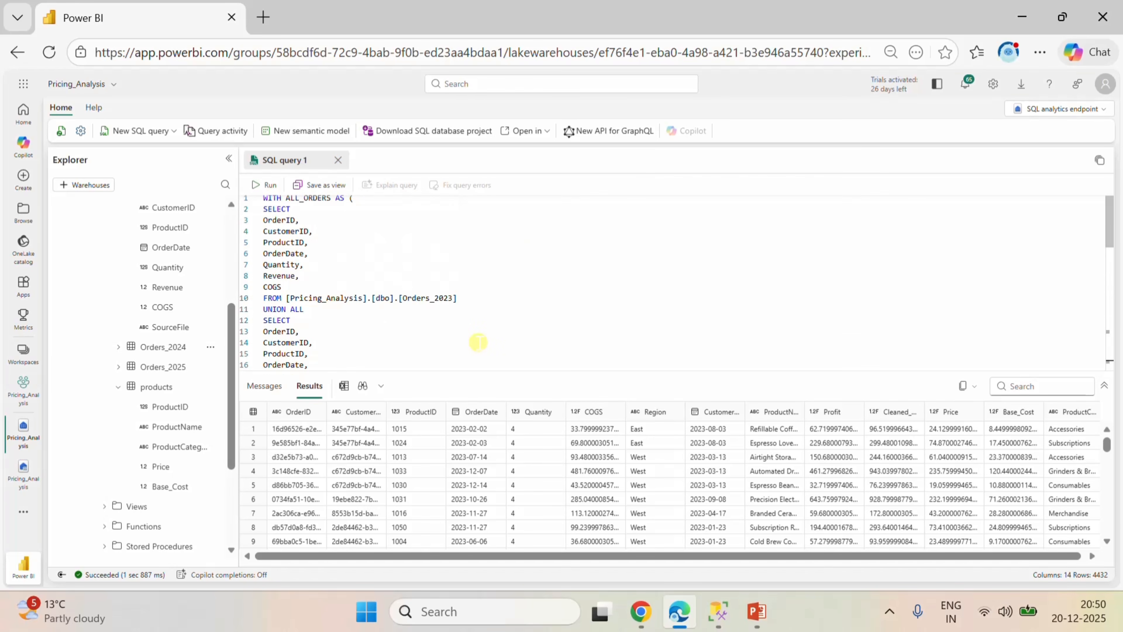
pyautogui.scroll(5, 186, 329)
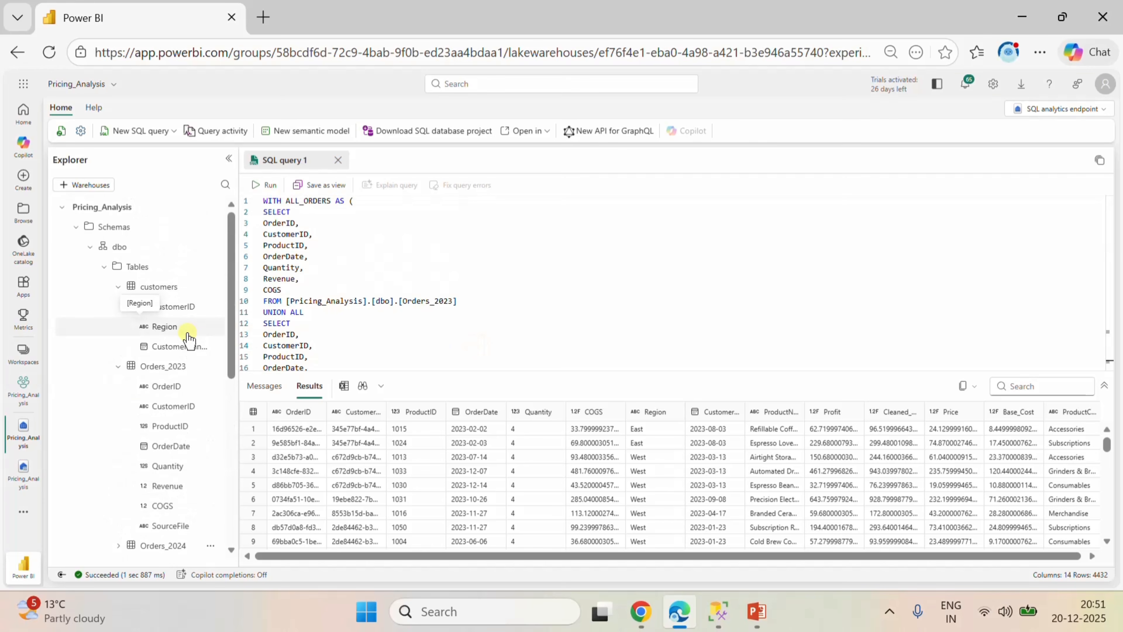
pyautogui.scroll(-6, 391, 244)
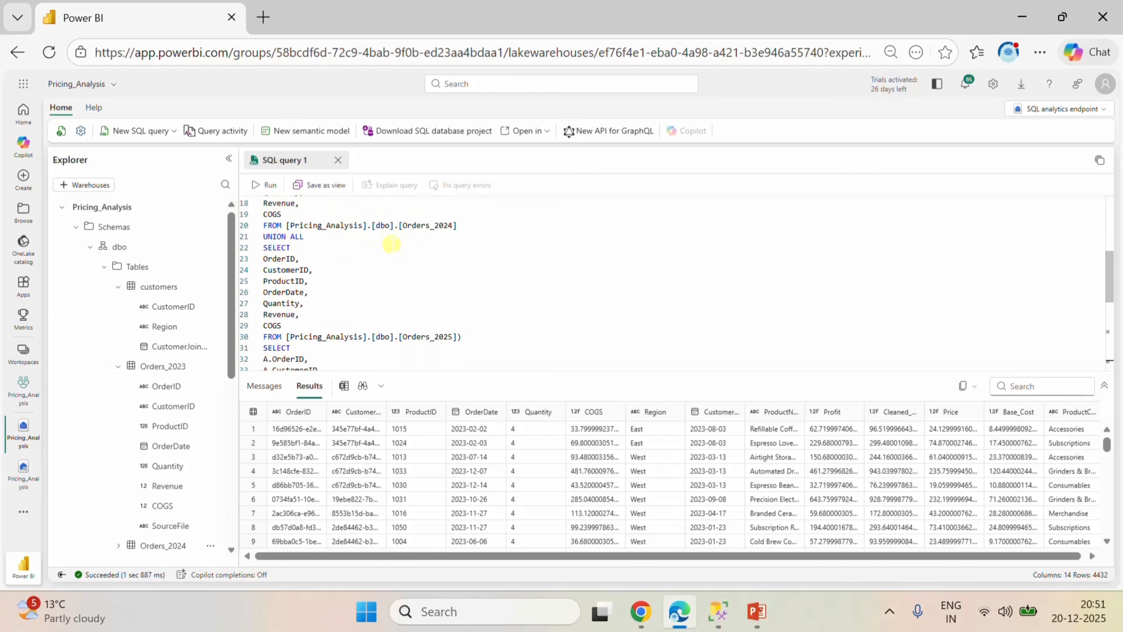
pyautogui.scroll(-6, 391, 244)
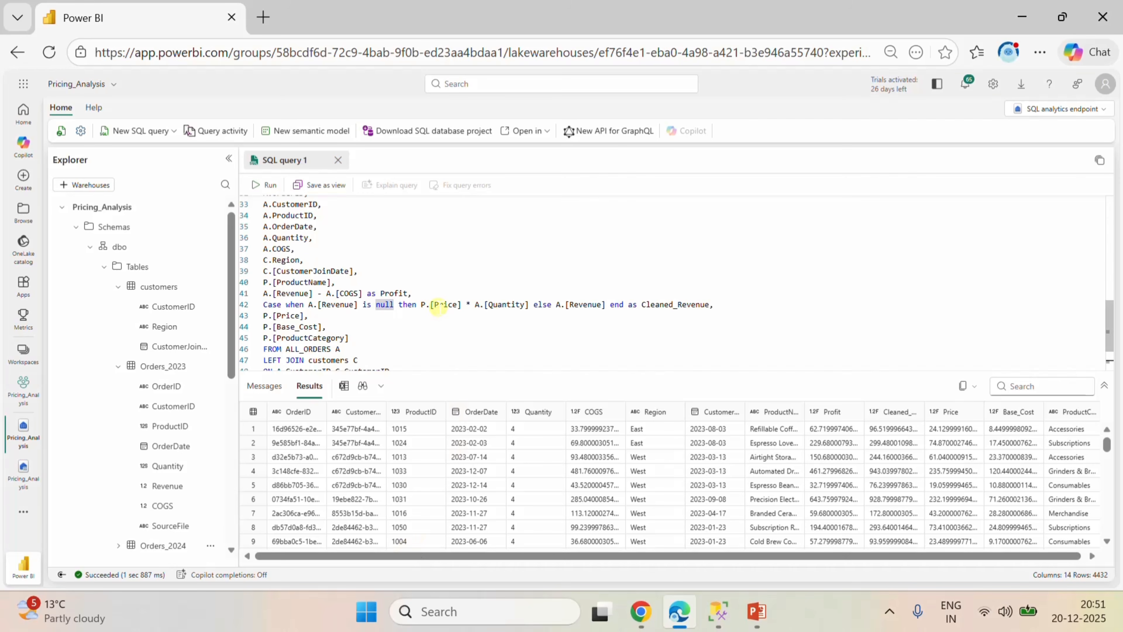
pyautogui.scroll(8, 438, 307)
pyautogui.scroll(4, 438, 306)
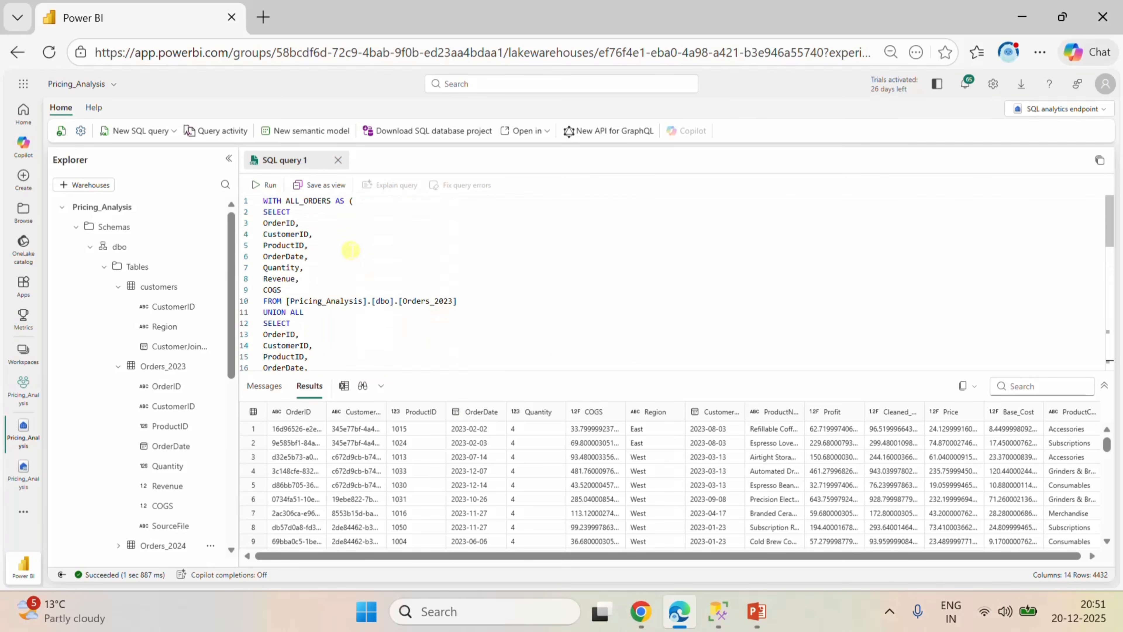
pyautogui.click(264, 201)
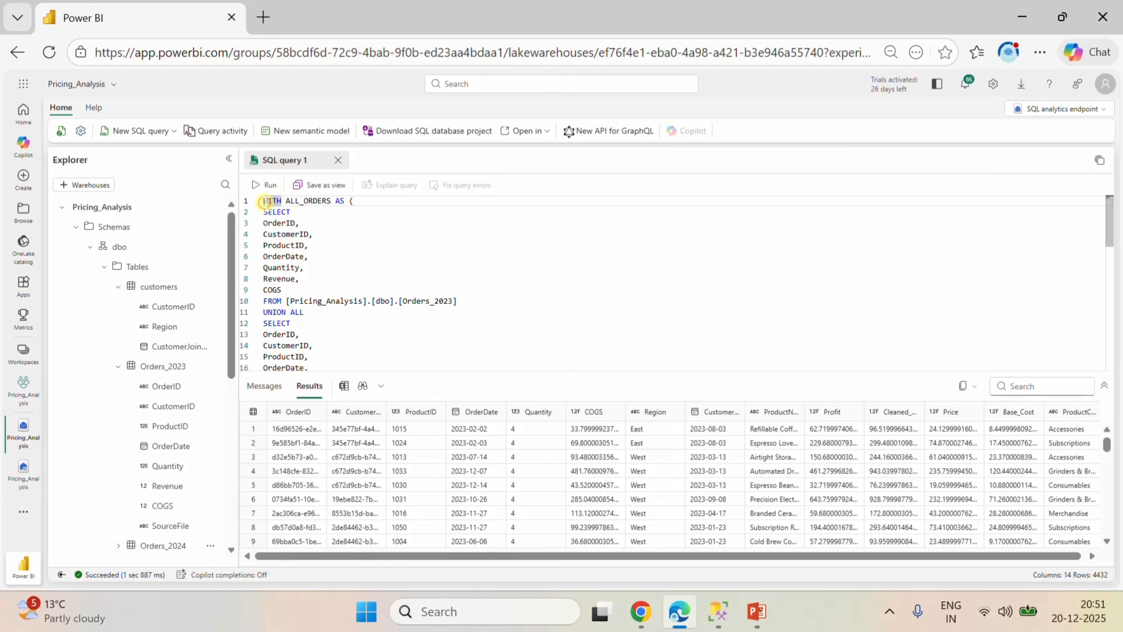
pyautogui.press('Return')
pyautogui.press('Return')
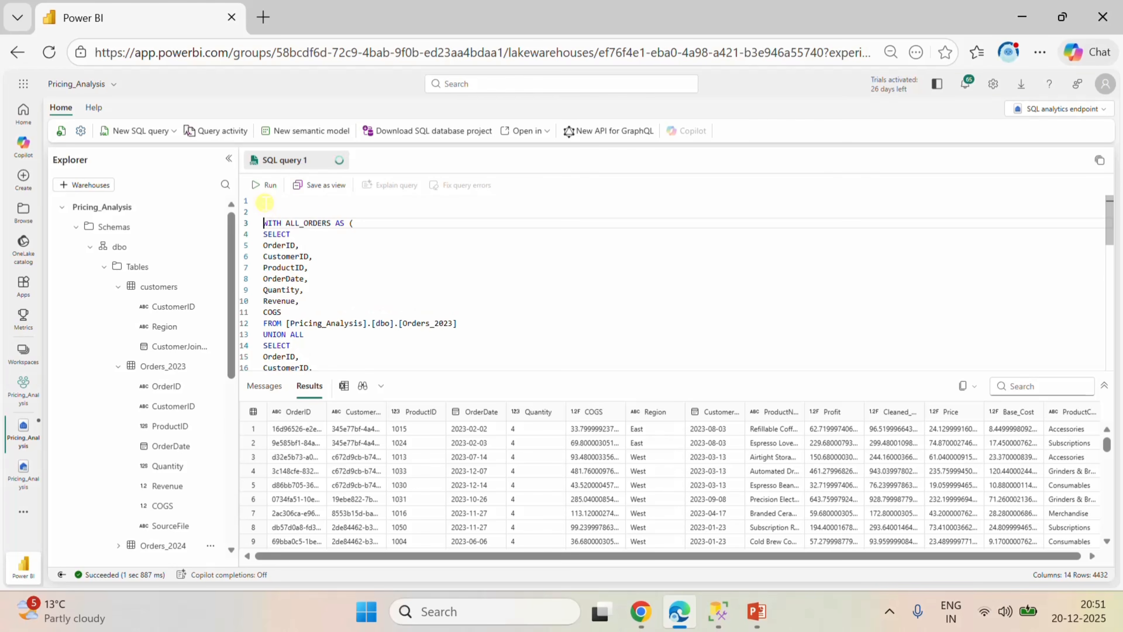
pyautogui.click(265, 201)
# Begin a CREATE VIEW statement on the empty first line of the query.
pyautogui.write('c')
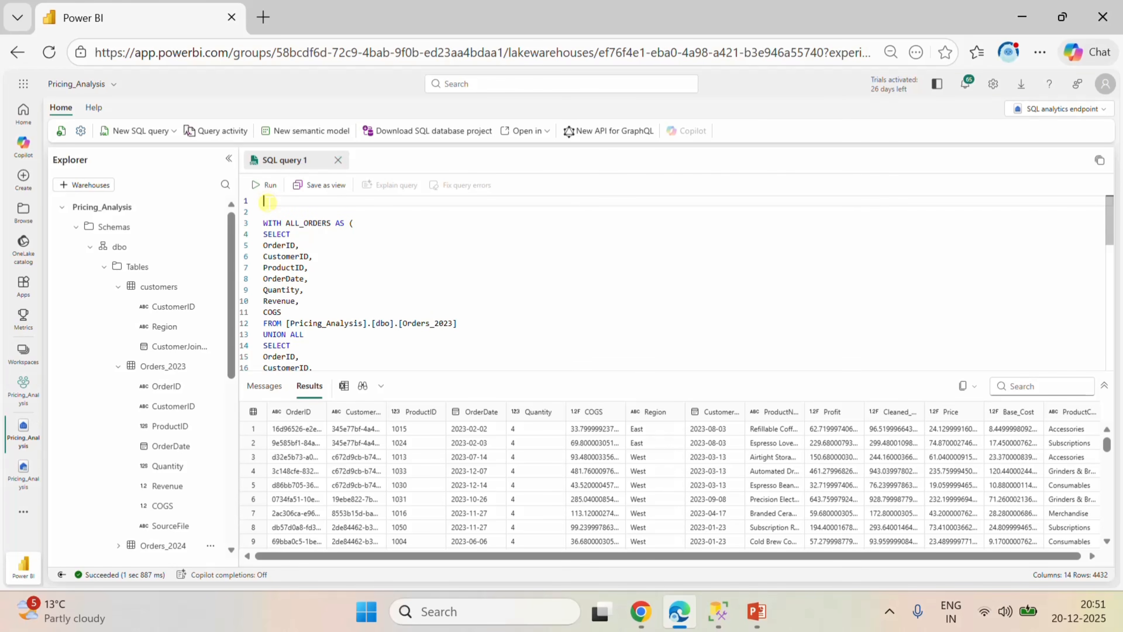
pyautogui.write('cr')
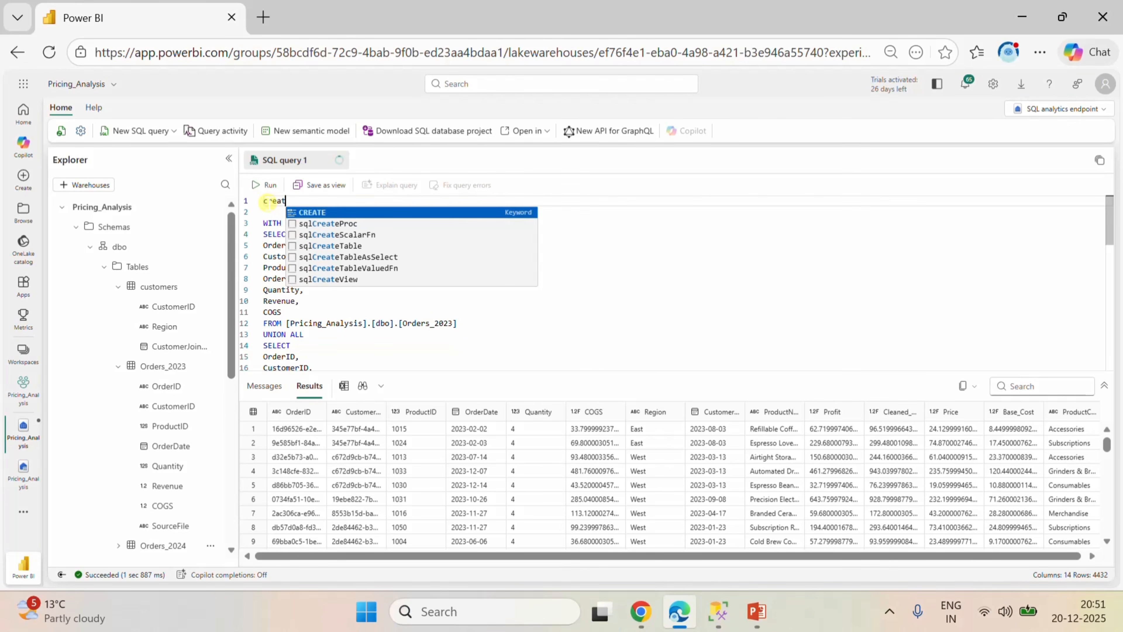
pyautogui.write('eat')
pyautogui.click(312, 213)
pyautogui.write('vi')
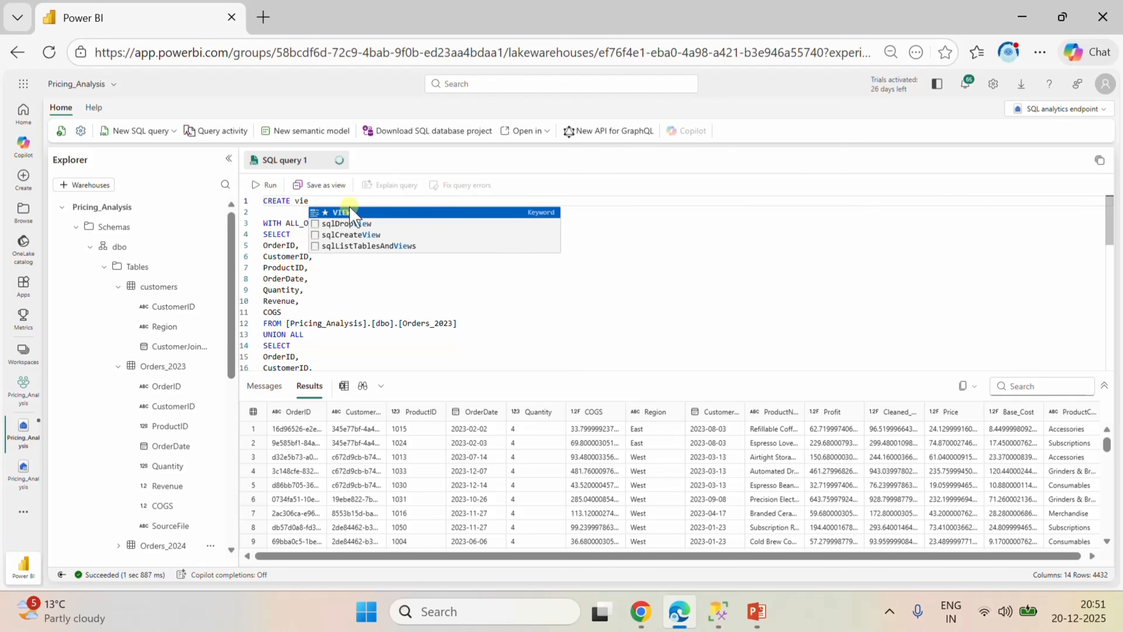
pyautogui.write('e')
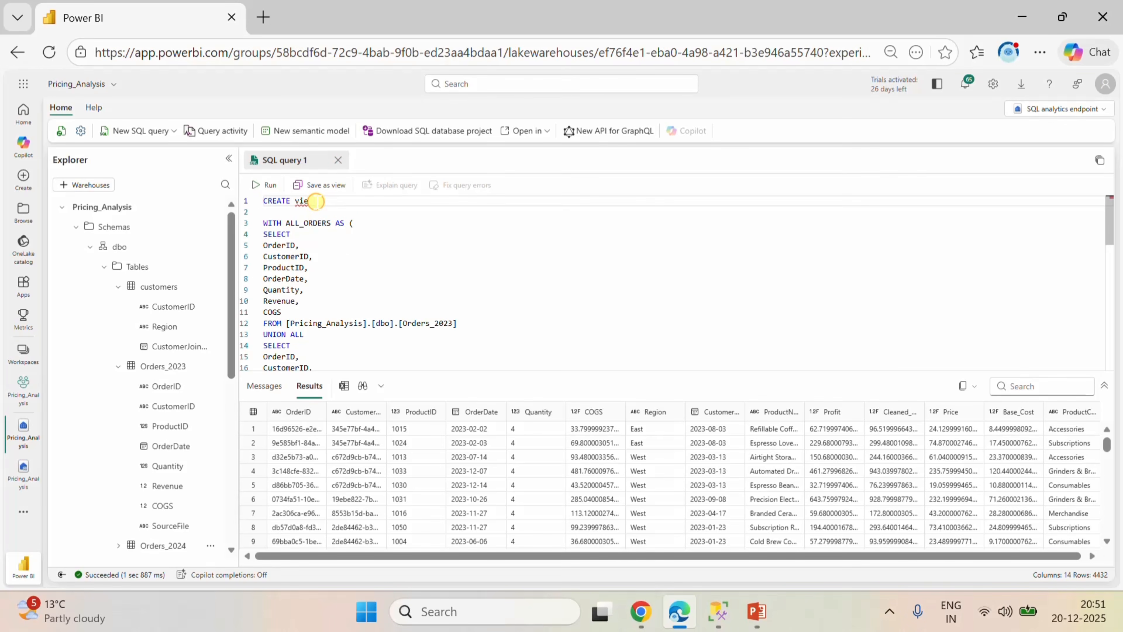
pyautogui.write('w')
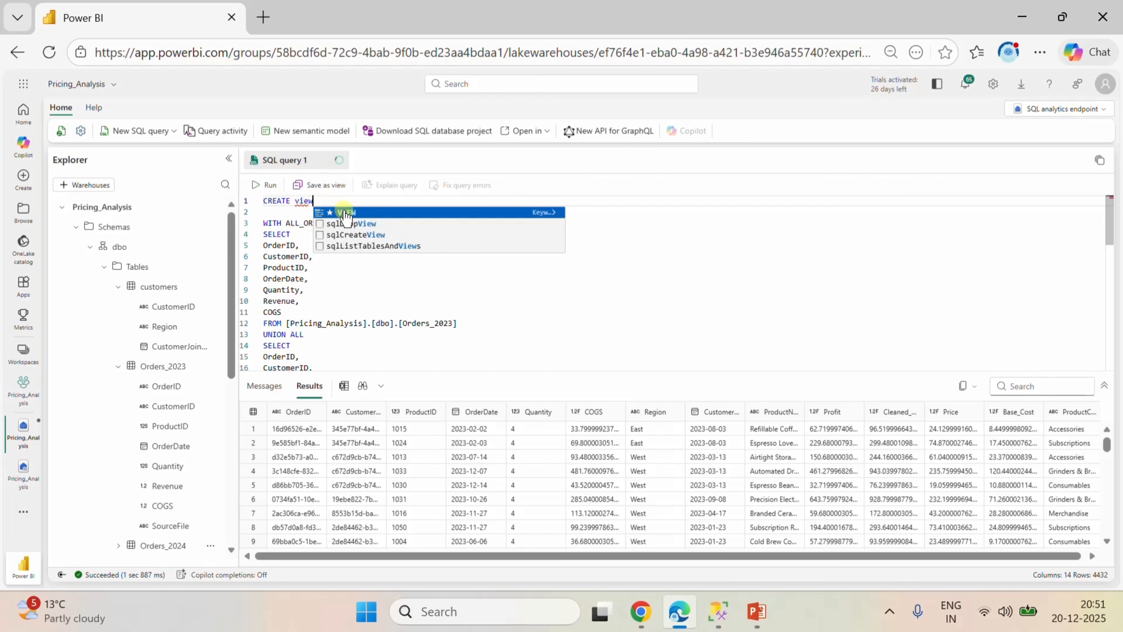
pyautogui.click(342, 213)
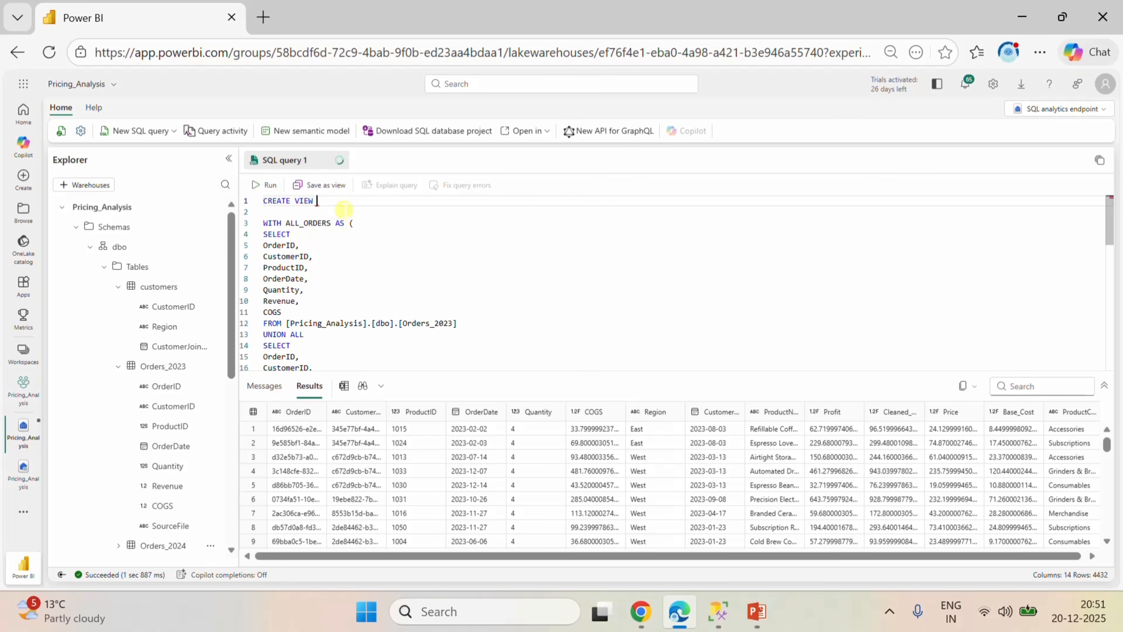
# Name the view Pricing_Analysis and finish its header line with As.
pyautogui.write('Pr')
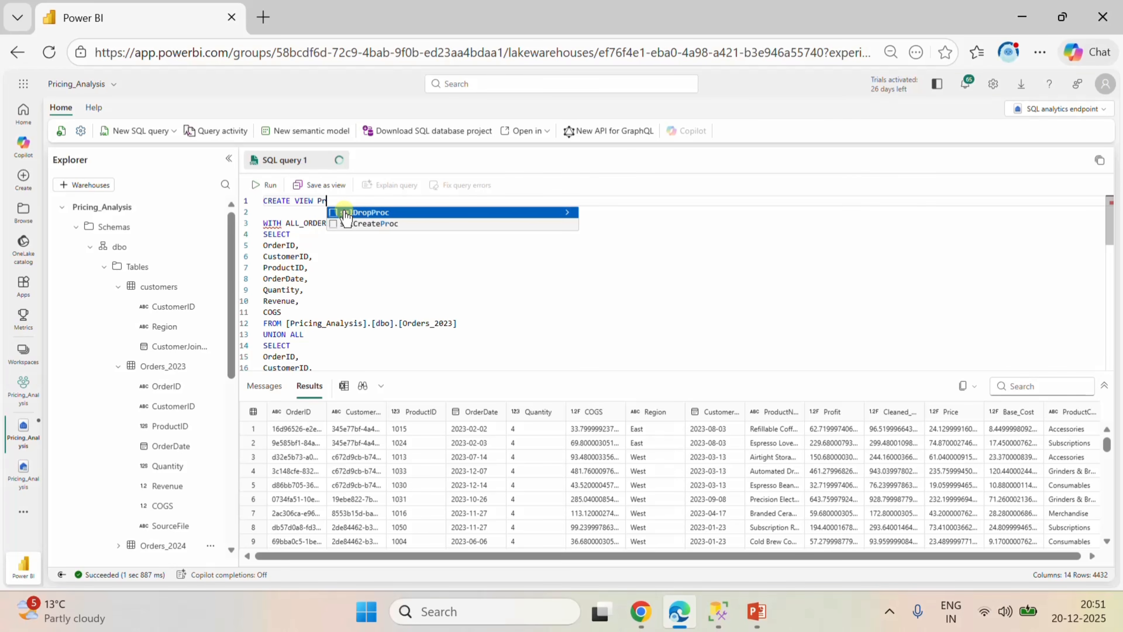
pyautogui.write('icing_')
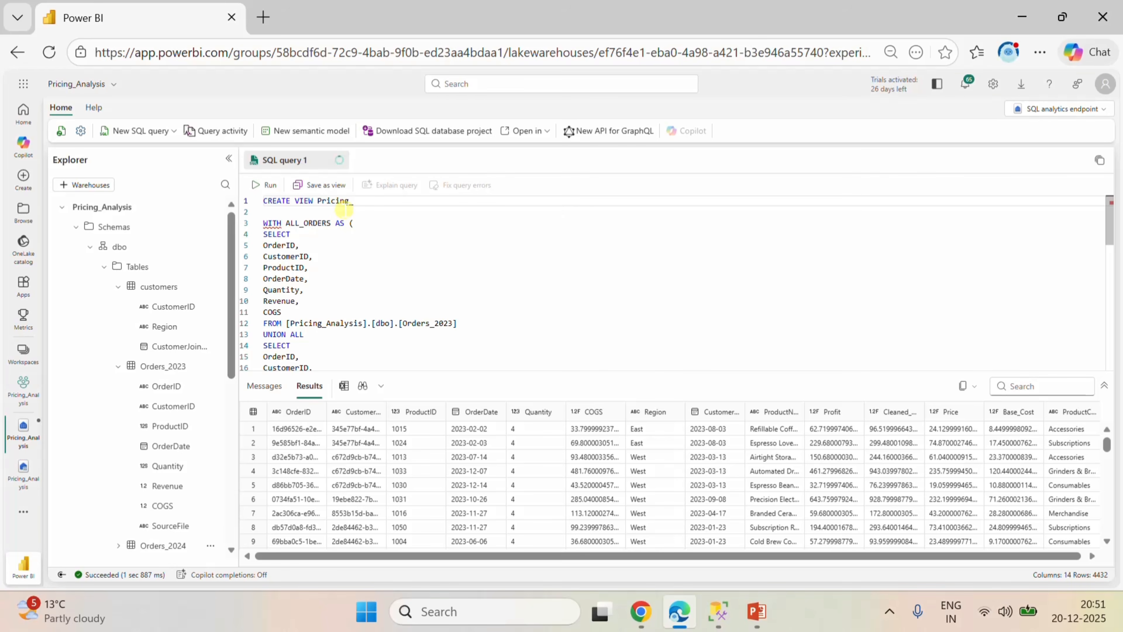
pyautogui.write('lysis As')
pyautogui.click(363, 211)
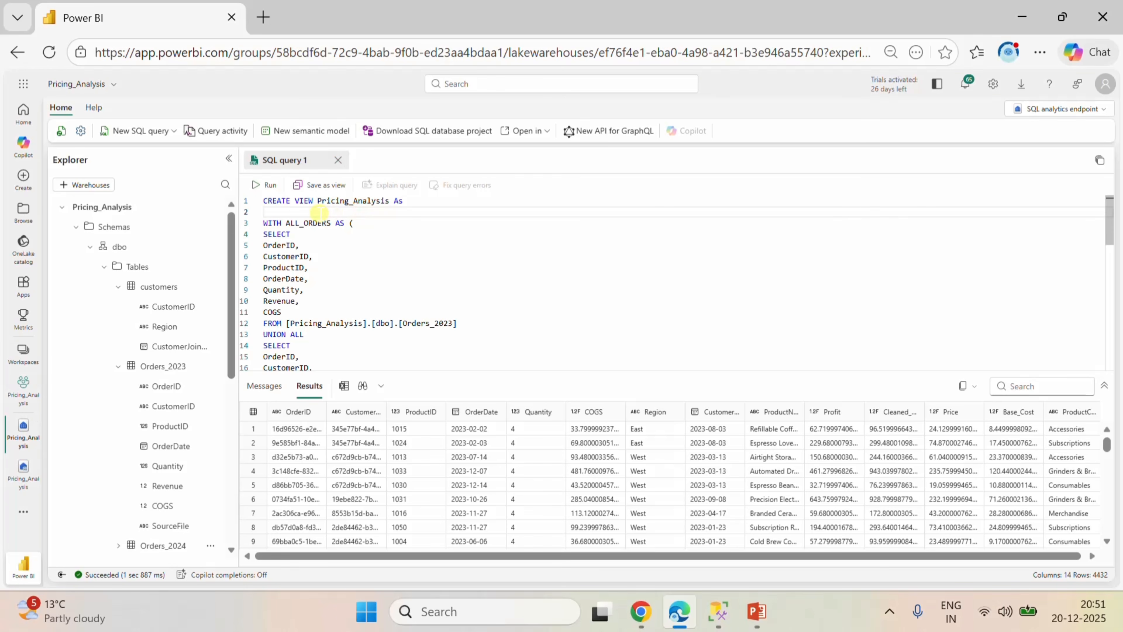
# Try to wrap the whole query below the CREATE VIEW header in parentheses and run it.
pyautogui.write('(')
pyautogui.scroll(-9, 362, 251)
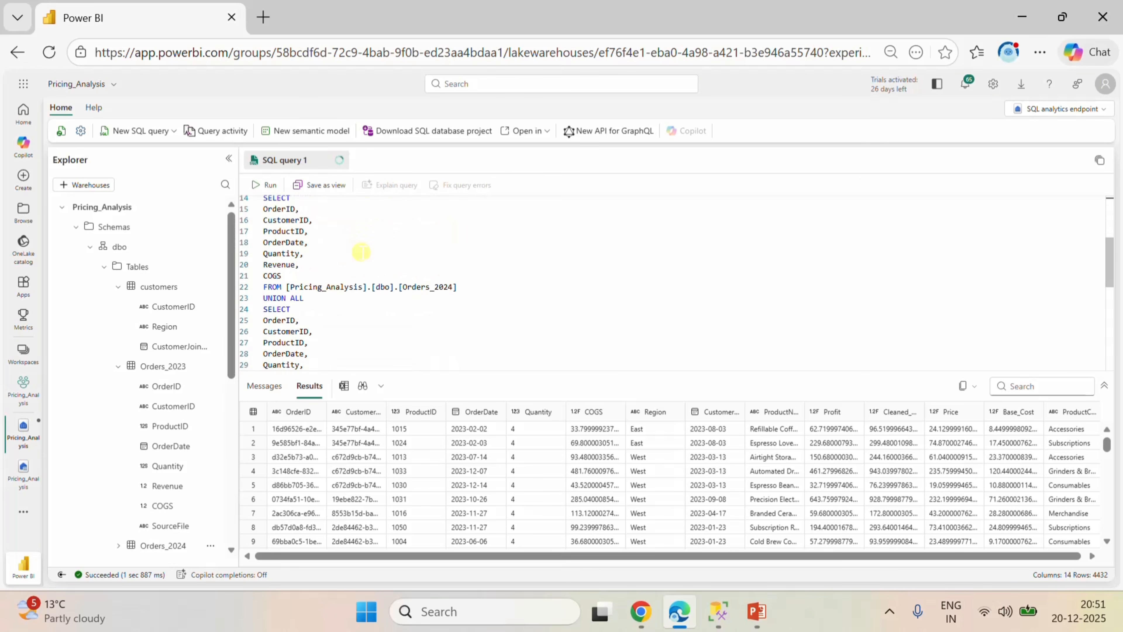
pyautogui.scroll(-2, 362, 251)
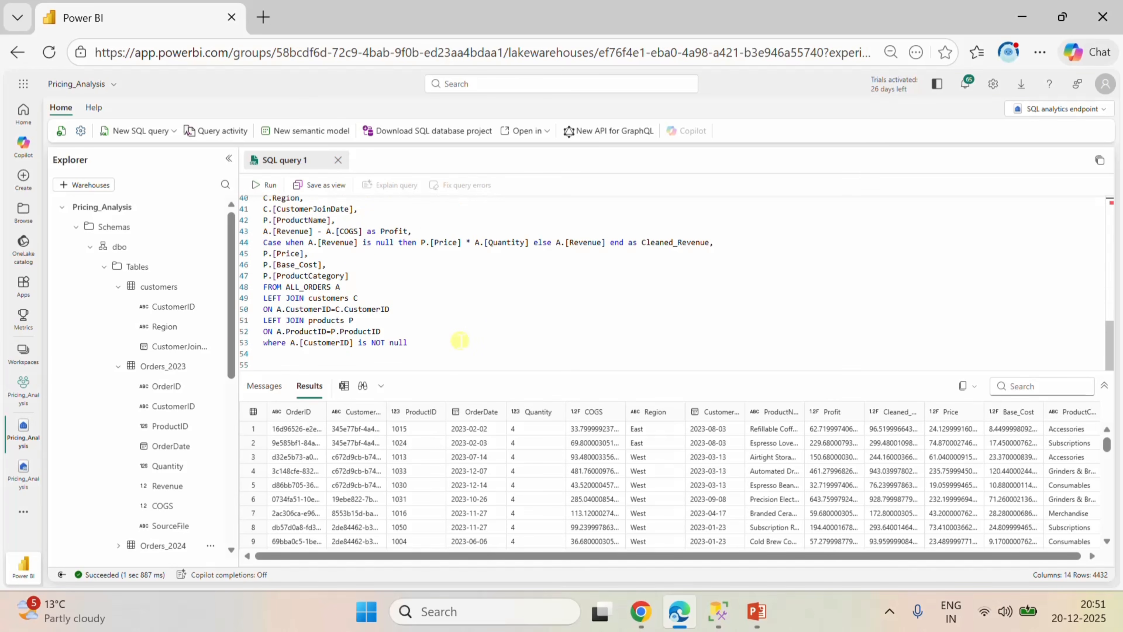
pyautogui.click(442, 350)
pyautogui.write(')')
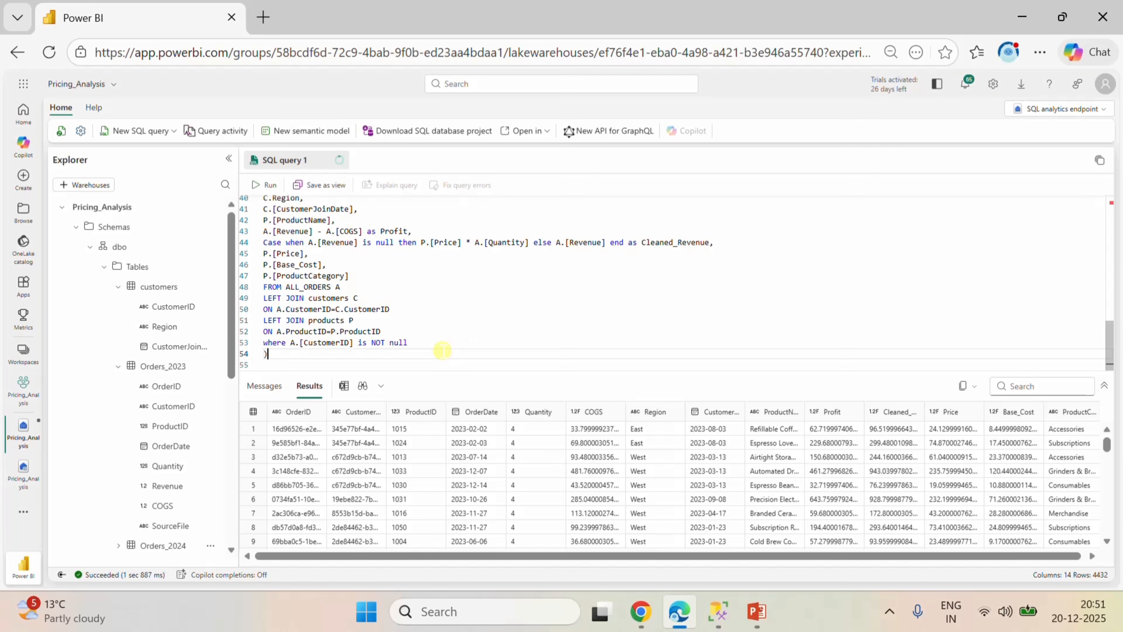
pyautogui.click(265, 185)
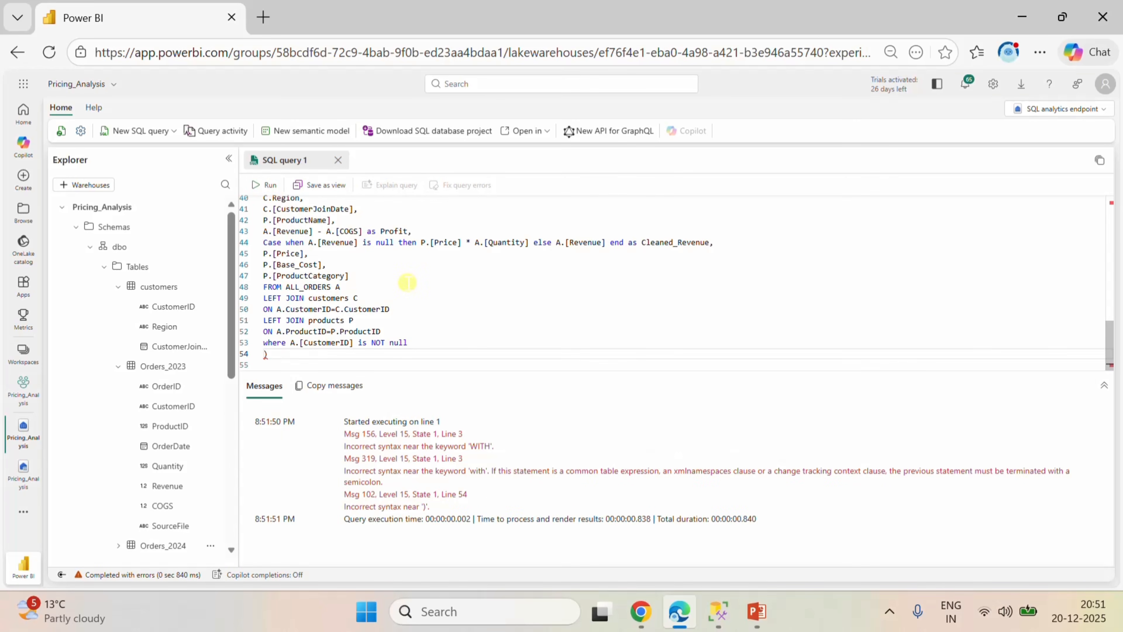
# Remove the opening parenthesis above WITH ALL_ORDERS and the closing parenthesis after the where clause.
pyautogui.scroll(12, 407, 282)
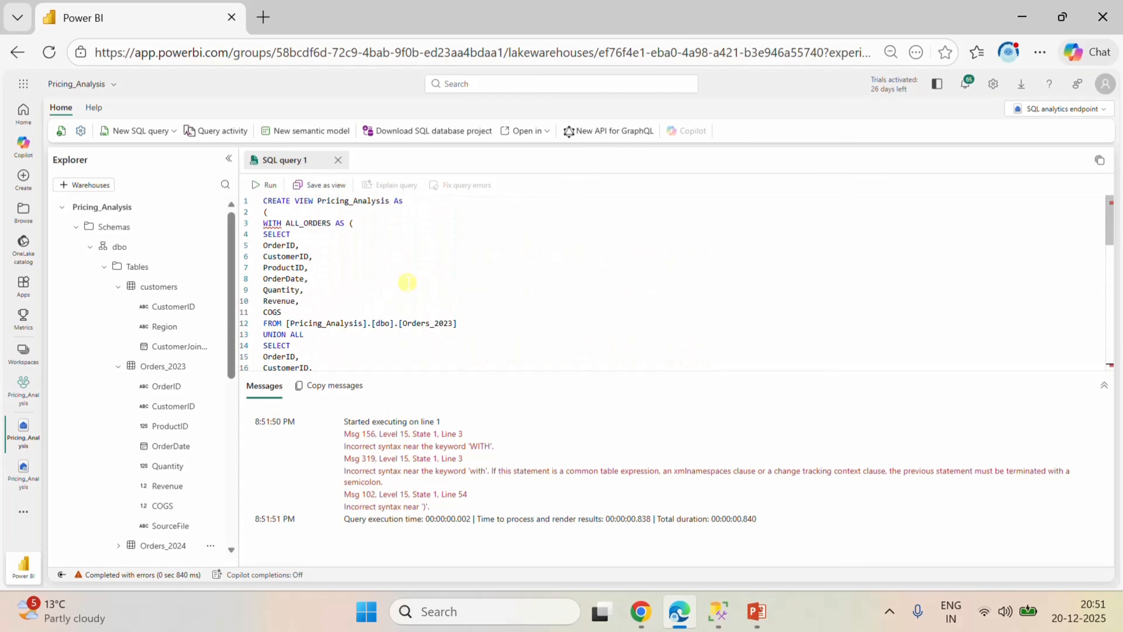
pyautogui.moveTo(313, 222)
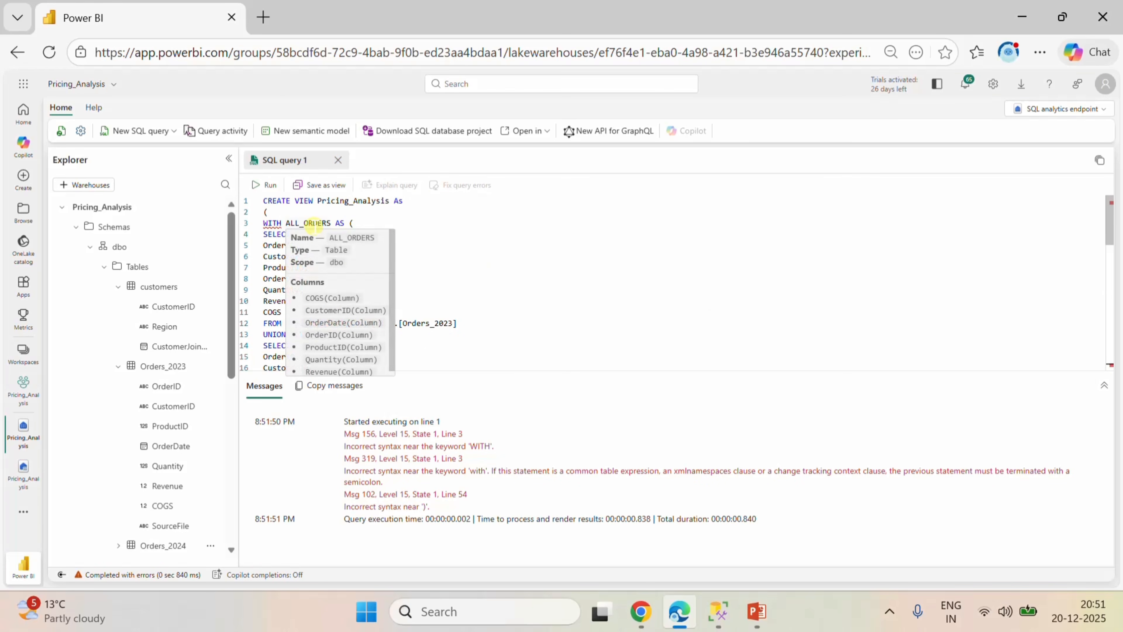
pyautogui.click(283, 212)
pyautogui.press('BackSpace')
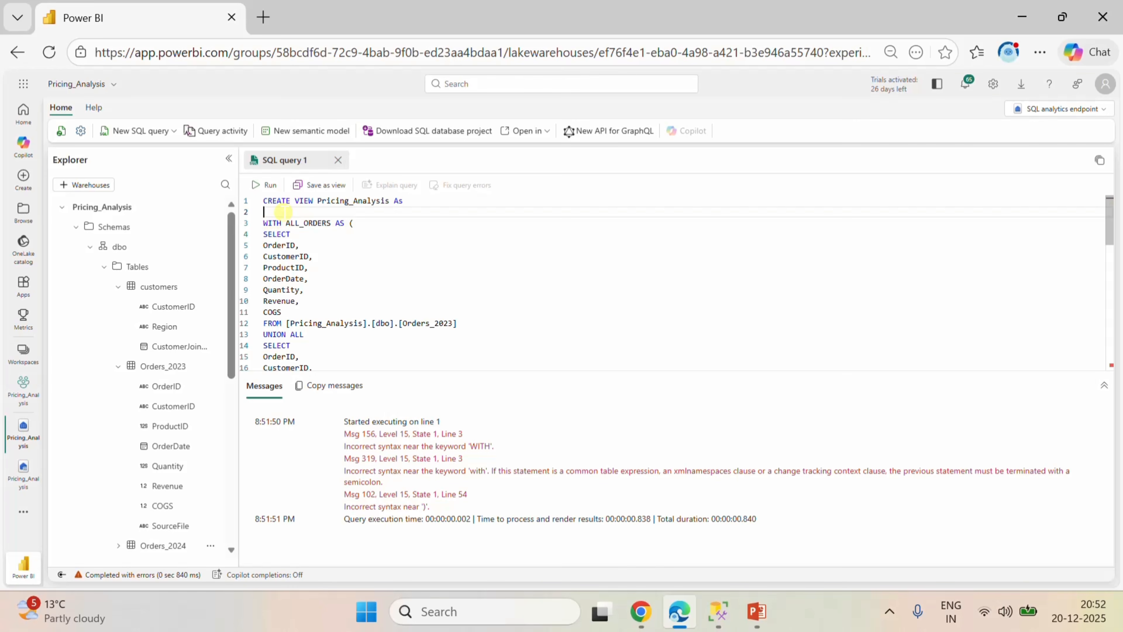
pyautogui.scroll(-9, 397, 261)
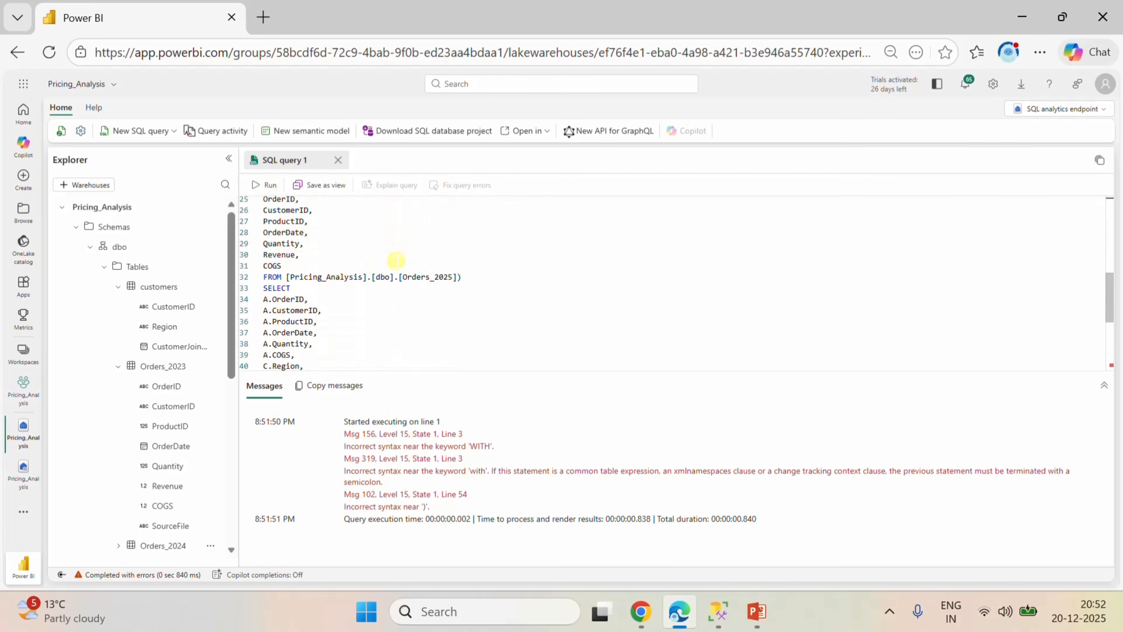
pyautogui.scroll(-2, 397, 260)
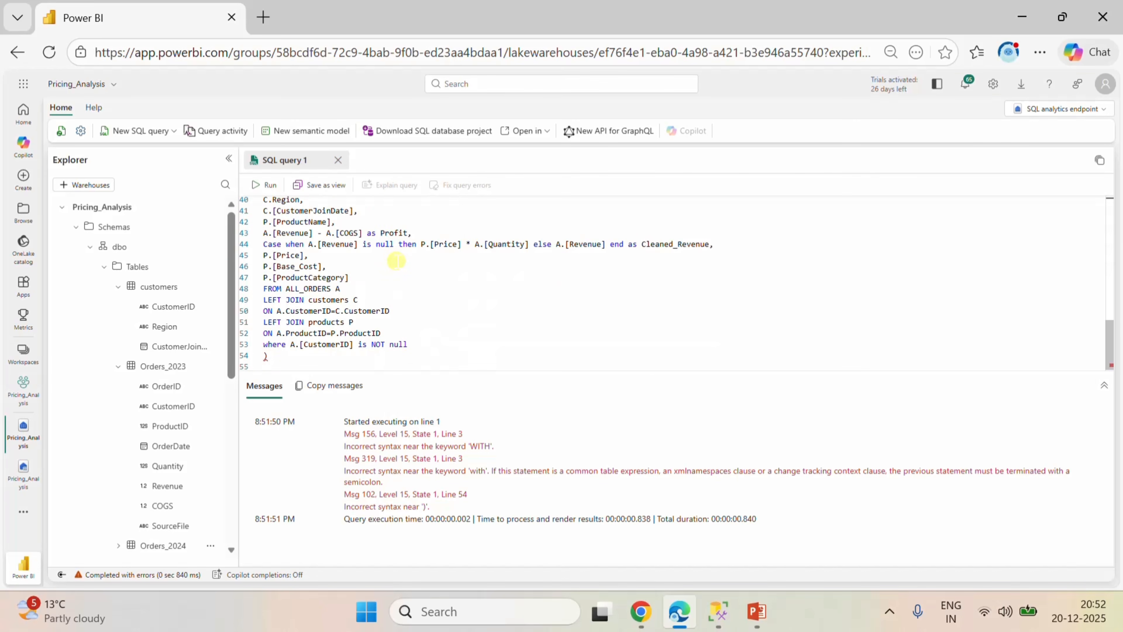
pyautogui.click(272, 354)
pyautogui.press('BackSpace')
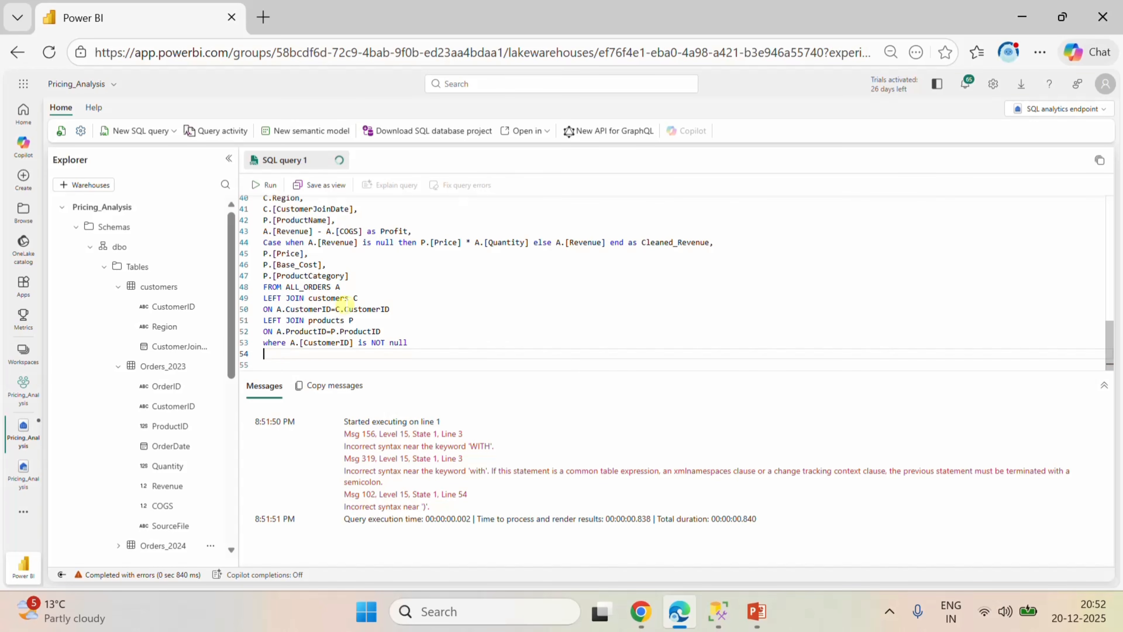
# Run the CREATE VIEW statement and expand the dbo schema's Views folder.
pyautogui.click(261, 185)
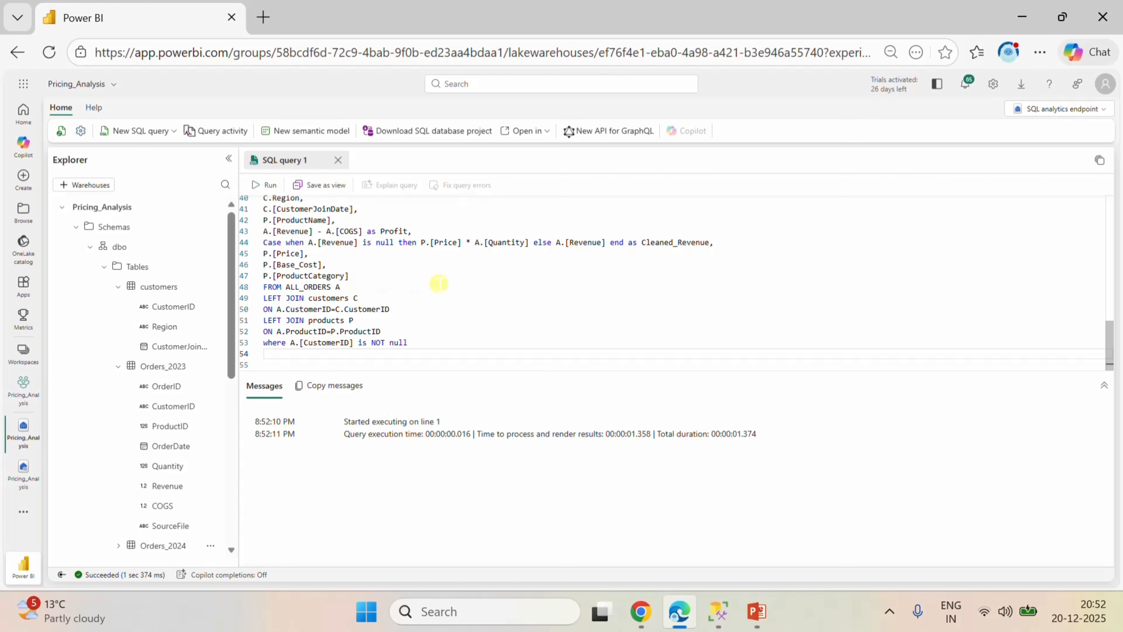
pyautogui.scroll(-5, 168, 486)
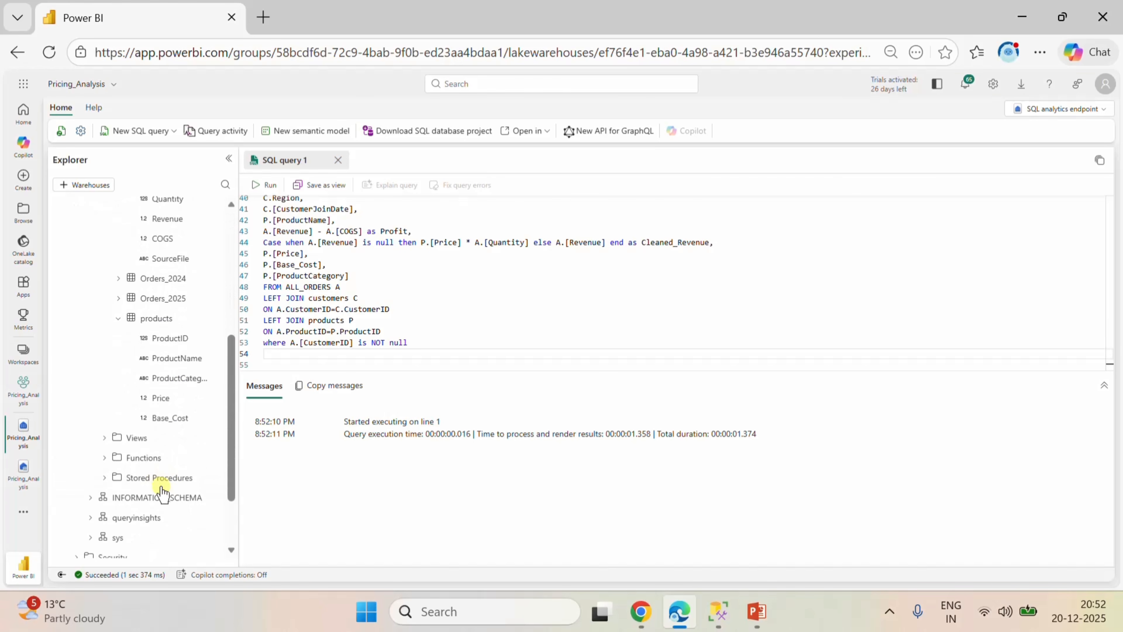
pyautogui.click(108, 434)
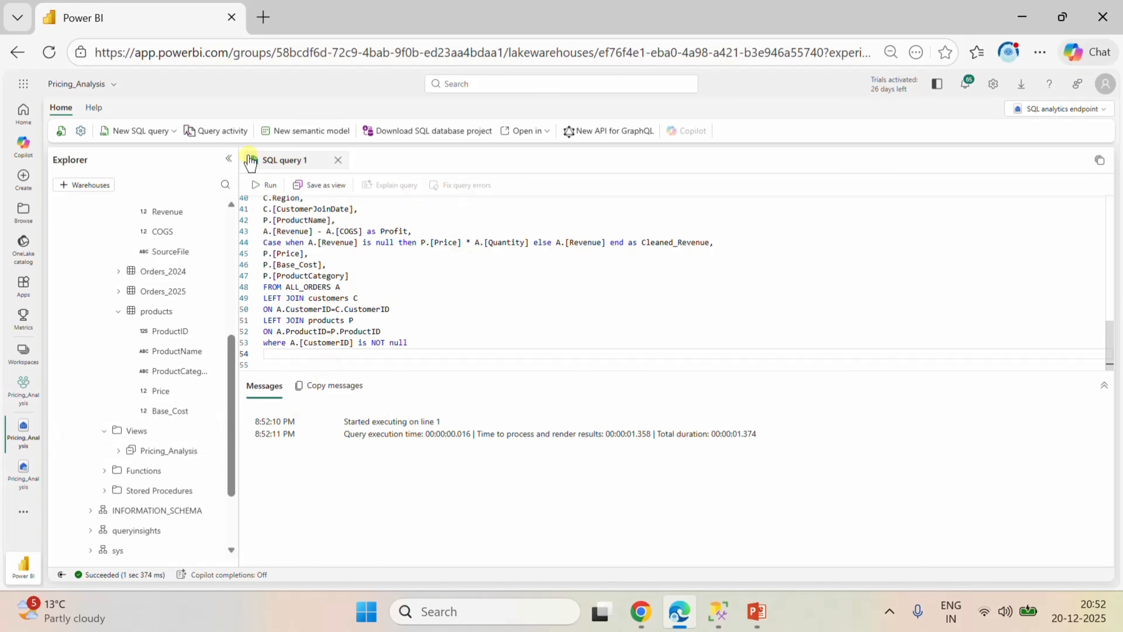
# Create a new SQL query and begin its first line with select * from.
pyautogui.click(160, 133)
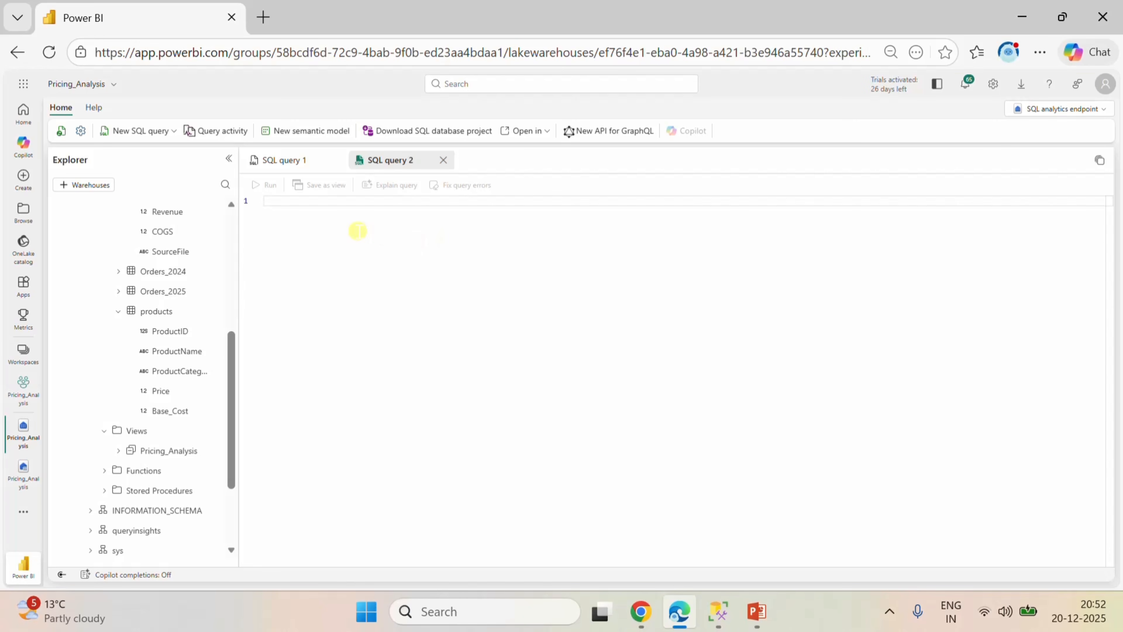
pyautogui.click(328, 201)
pyautogui.write('se')
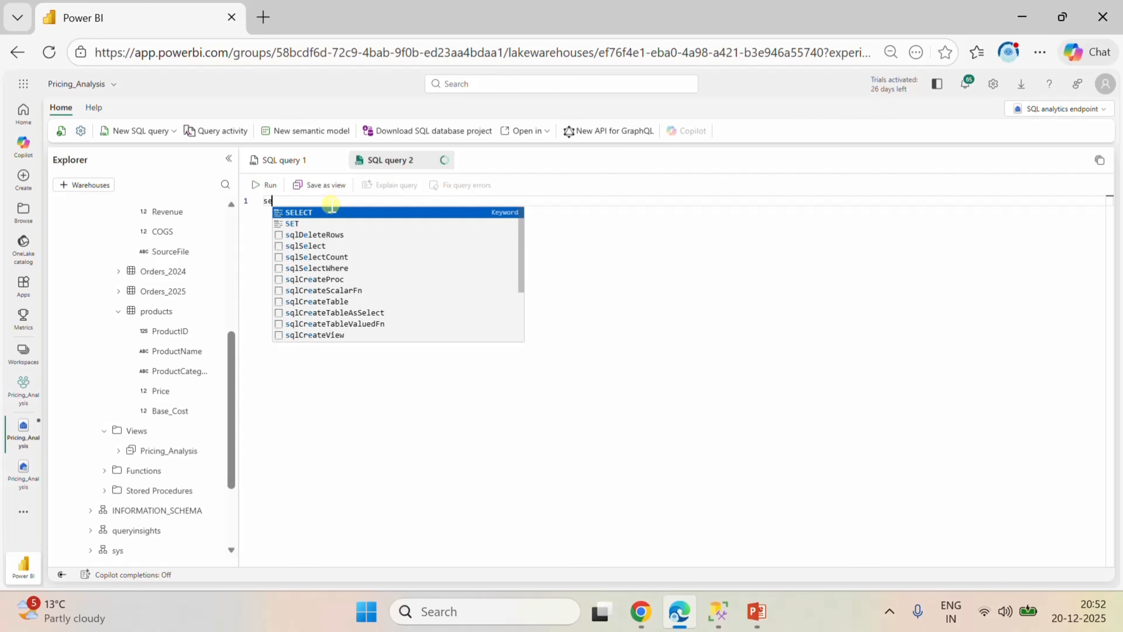
pyautogui.write('lect ')
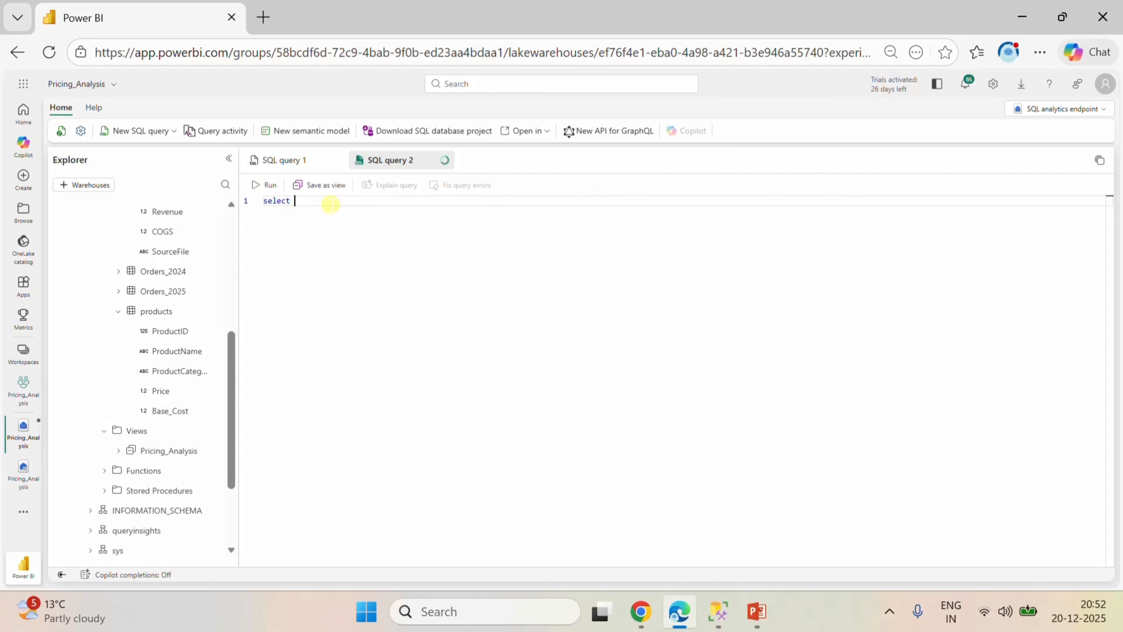
pyautogui.write('* from')
# Complete the select statement with the Pricing_Analysis view from the dbo schema and run it.
pyautogui.moveTo(182, 451); pyautogui.dragTo(509, 219)
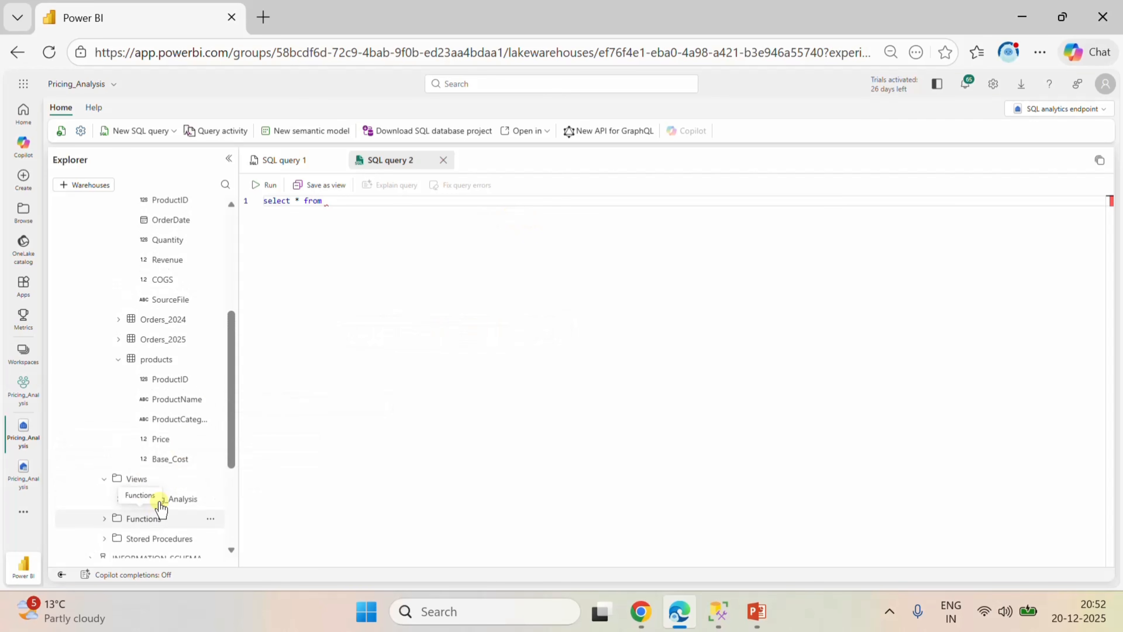
pyautogui.moveTo(159, 500); pyautogui.dragTo(446, 216)
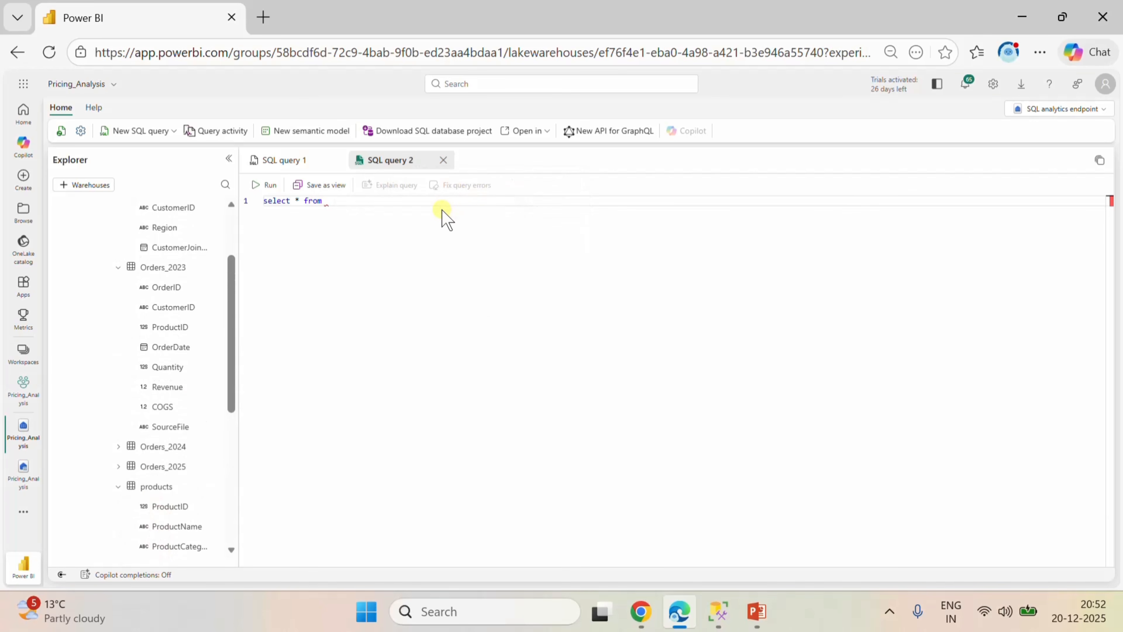
pyautogui.scroll(-4, 179, 499)
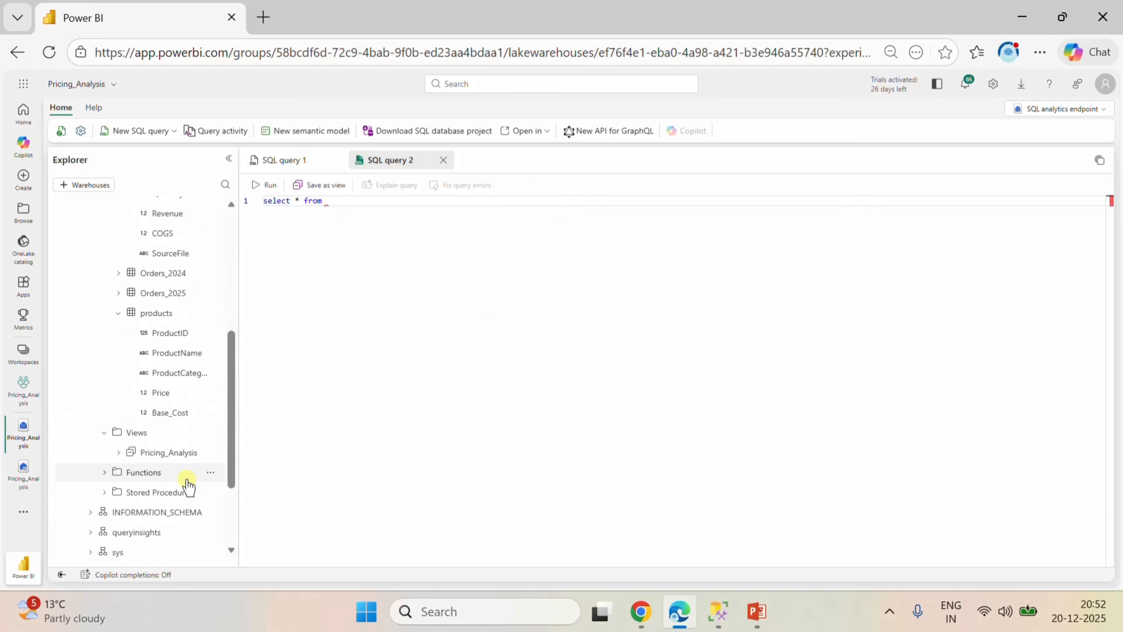
pyautogui.moveTo(161, 458); pyautogui.dragTo(416, 226)
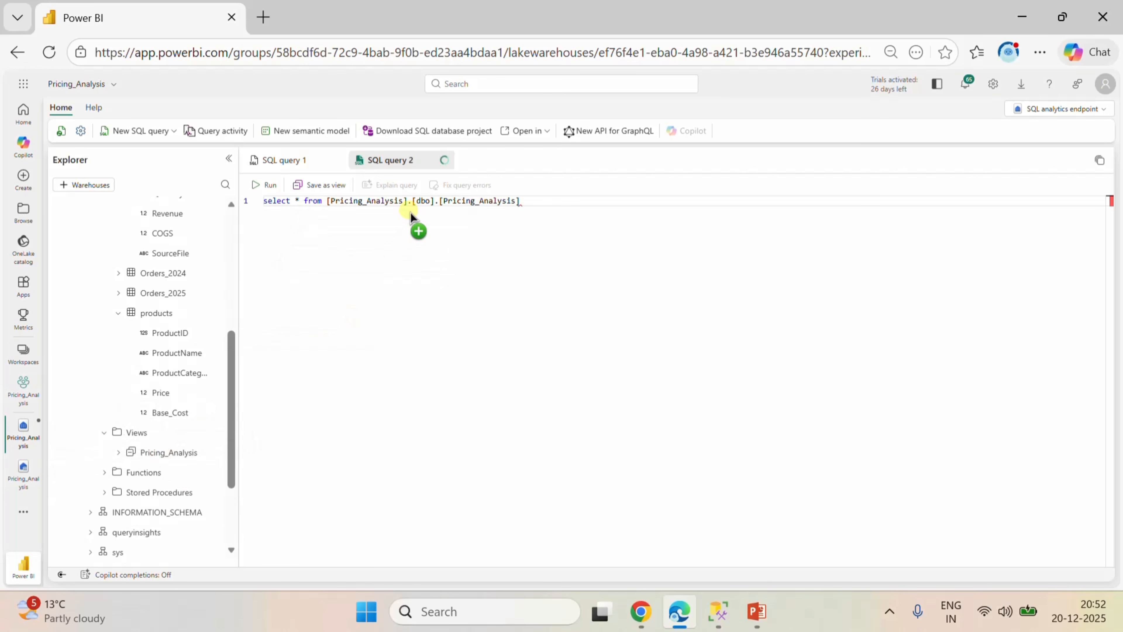
pyautogui.click(274, 183)
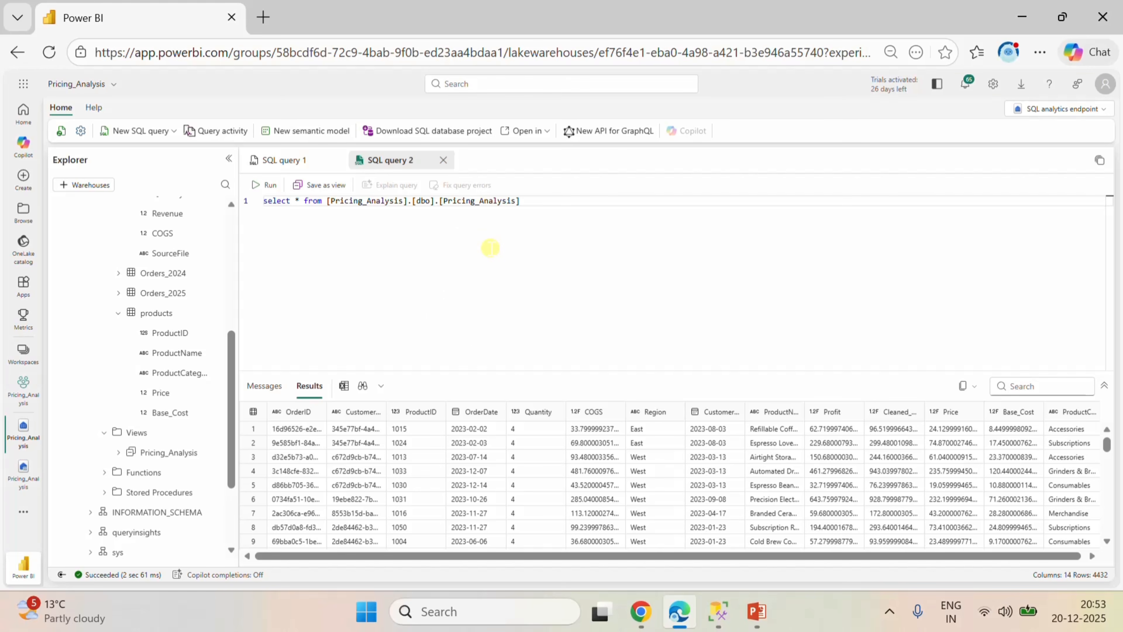
# Create a semantic model named Pricing_Analysis in the Pricing_Analysis workspace, including only the Pricing_Analysis view.
pyautogui.click(309, 131)
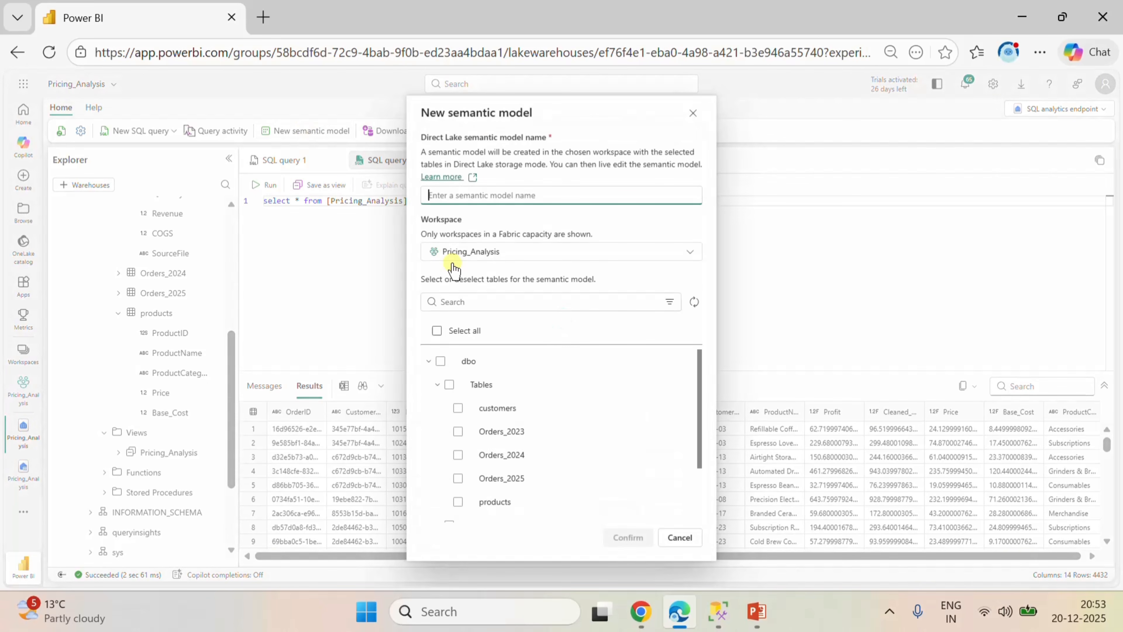
pyautogui.scroll(-2, 490, 374)
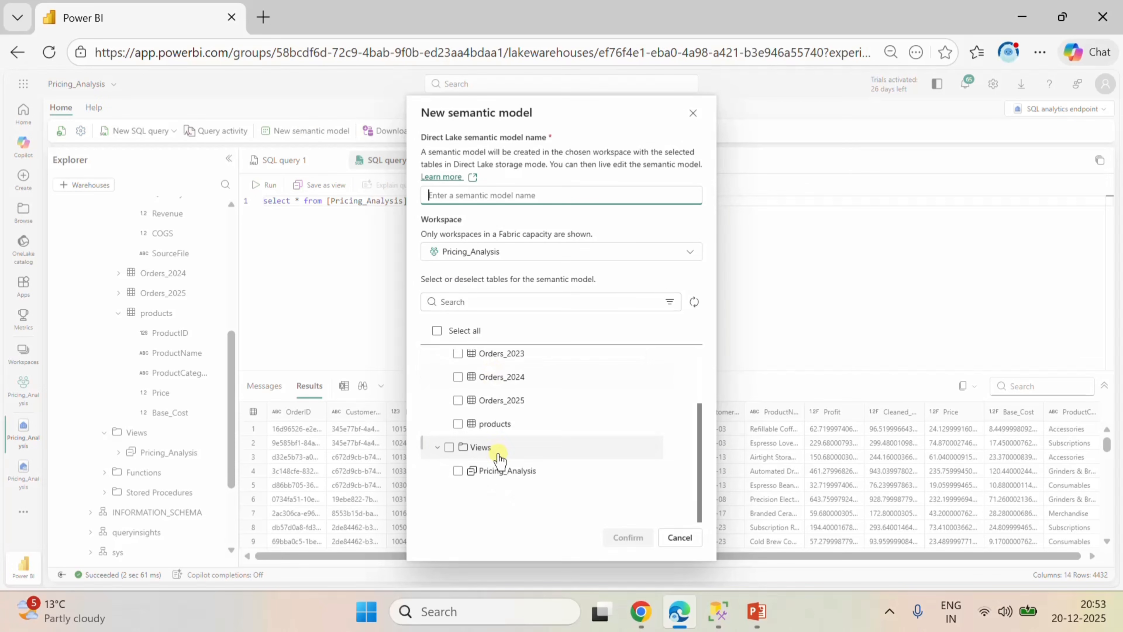
pyautogui.click(458, 471)
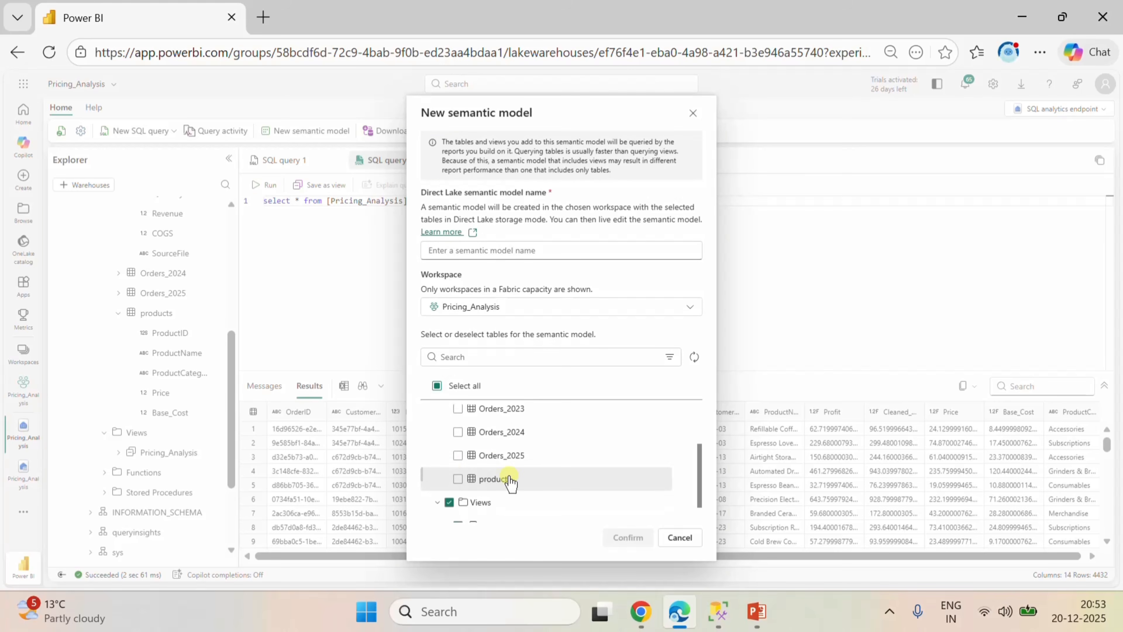
pyautogui.scroll(-1, 510, 481)
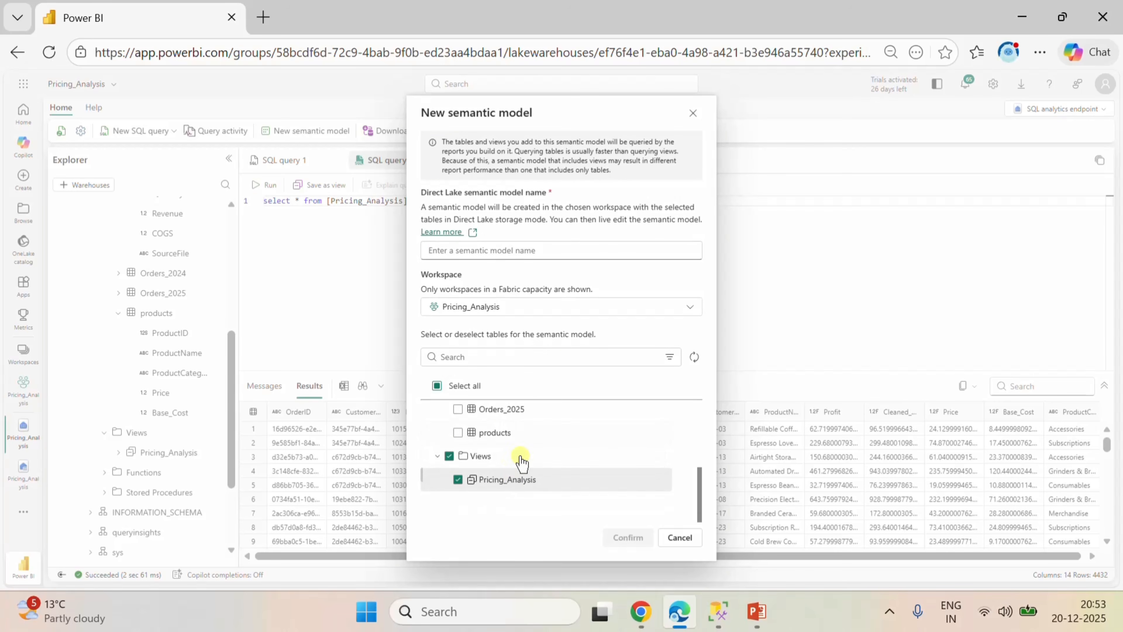
pyautogui.click(488, 250)
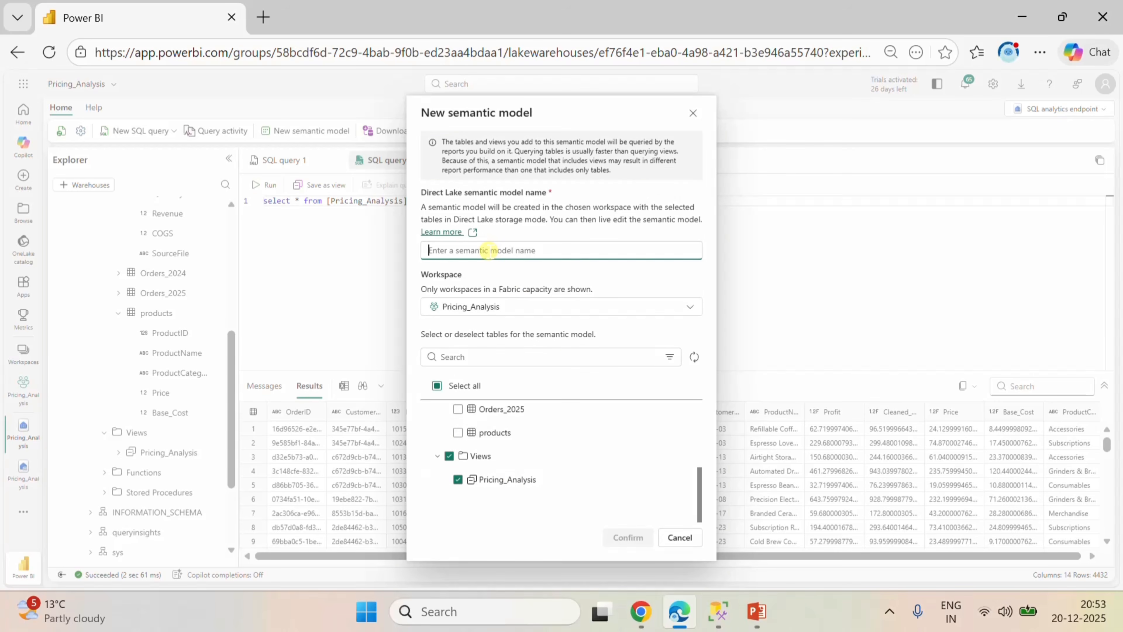
pyautogui.write('Pricing')
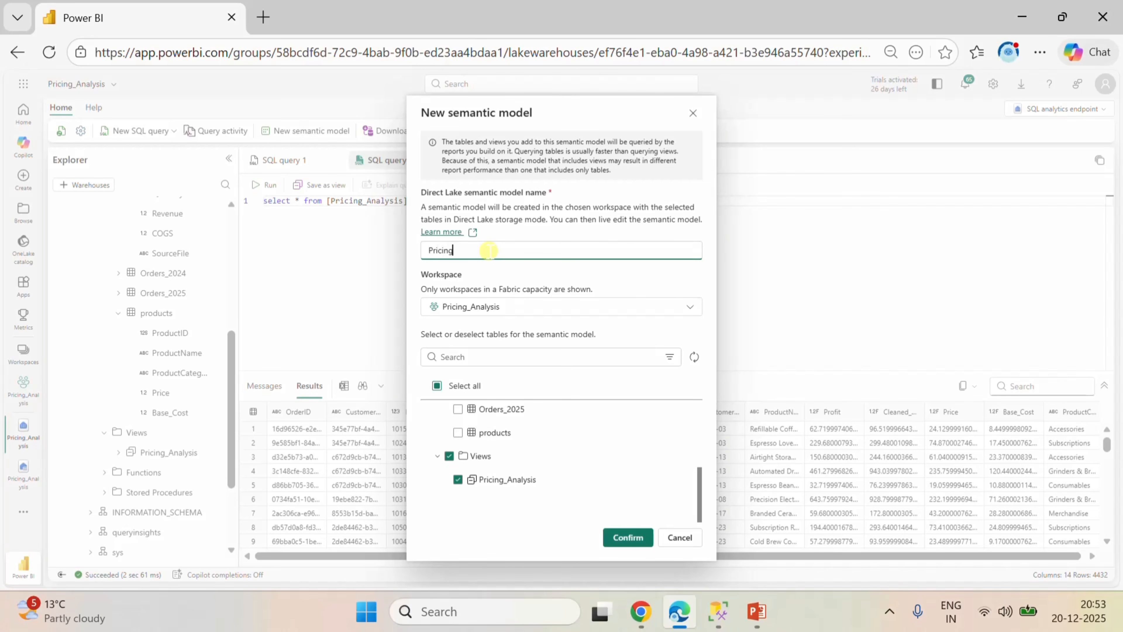
pyautogui.write('_Analysis')
pyautogui.click(628, 536)
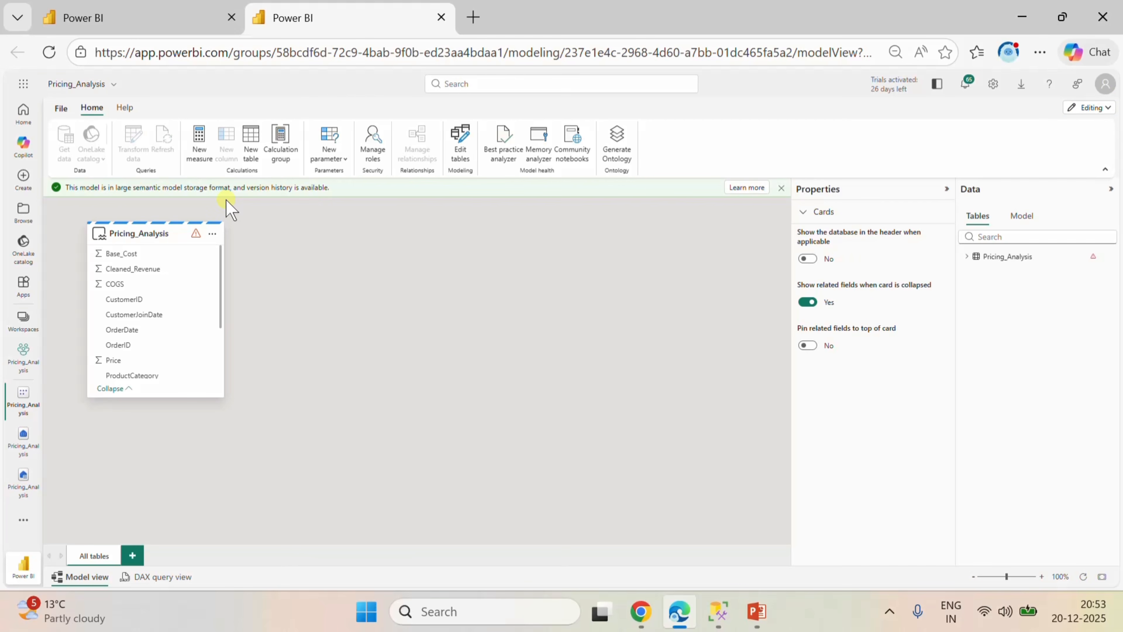
# Dismiss the notice about the large semantic model storage format above the model diagram.
pyautogui.click(212, 234)
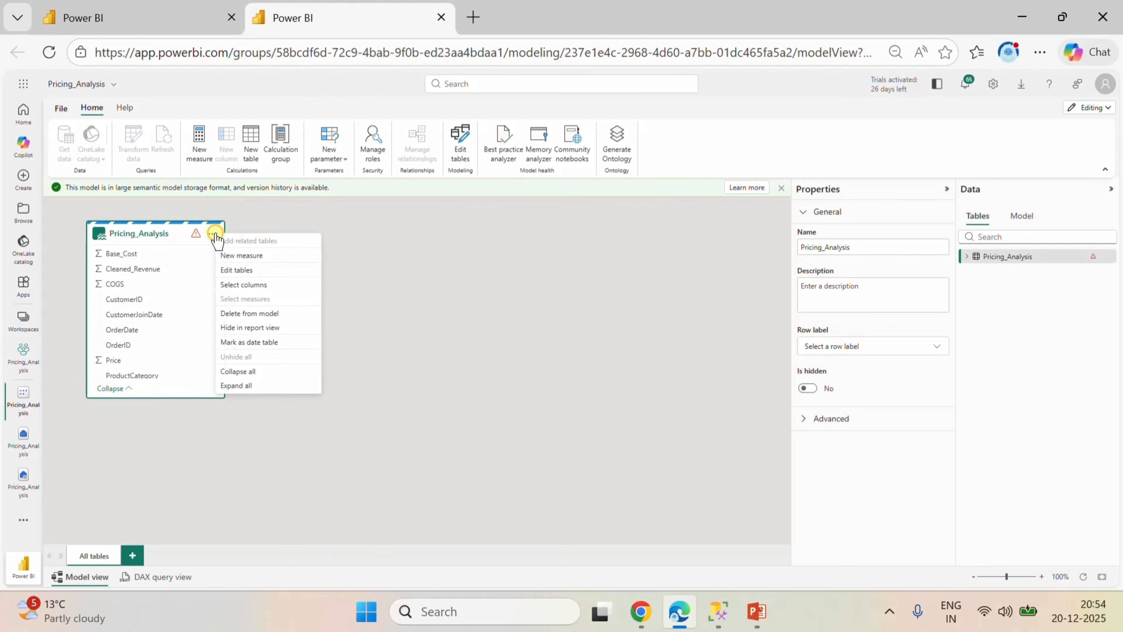
pyautogui.press('Escape')
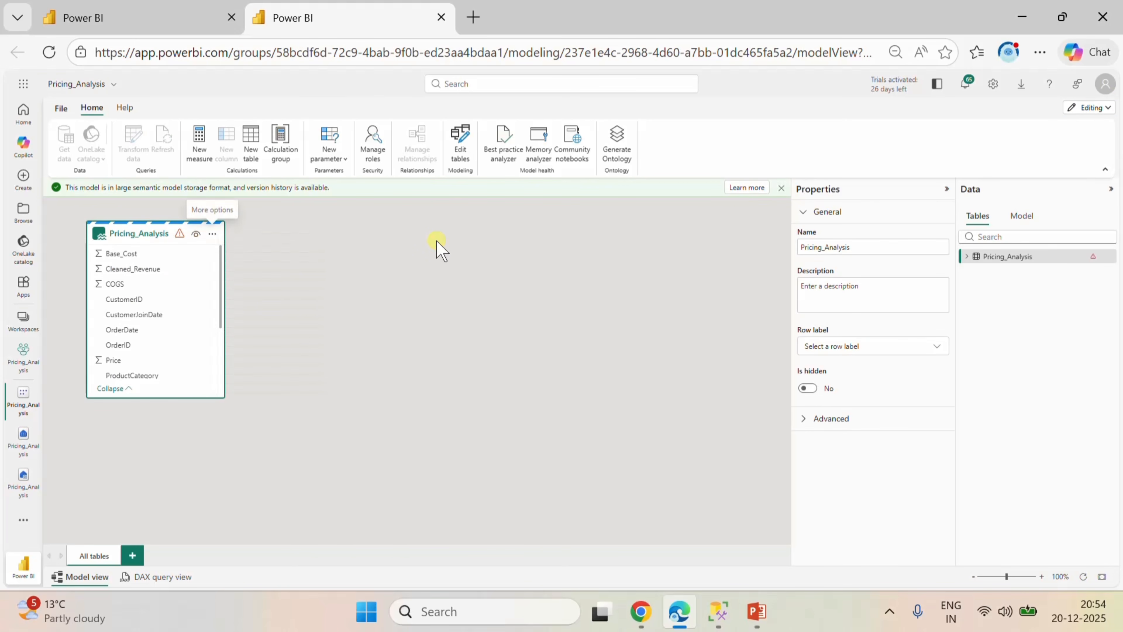
pyautogui.click(211, 233)
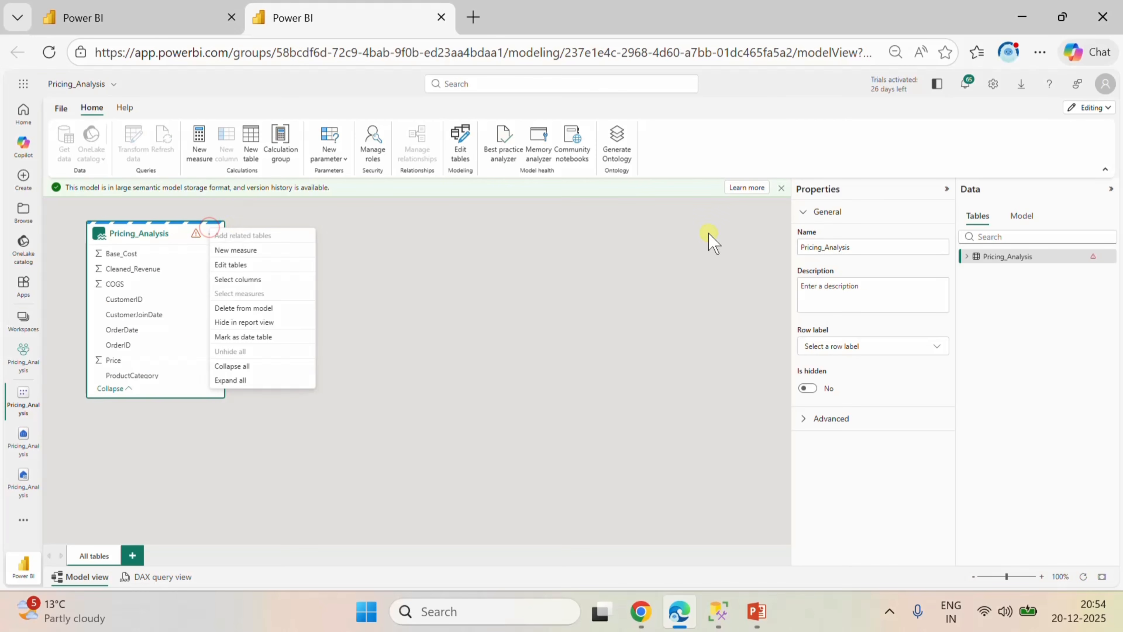
pyautogui.click(781, 188)
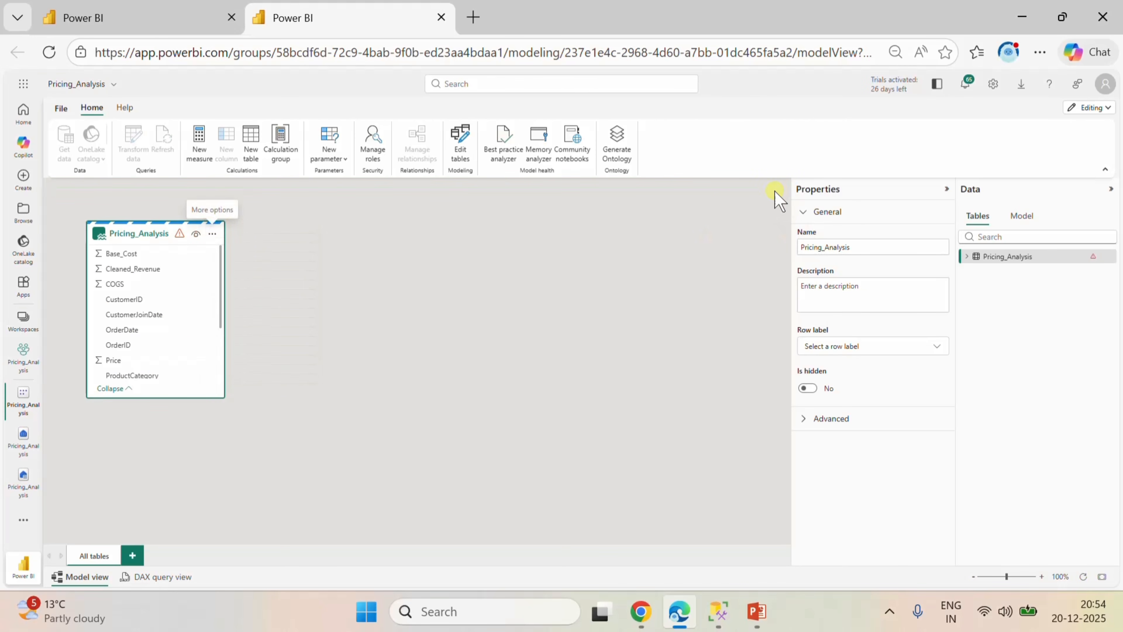
# Confirm the semantic model's table selection with only the view included, and move the Pricing_Analysis card to the middle of the diagram.
pyautogui.click(212, 233)
pyautogui.click(232, 269)
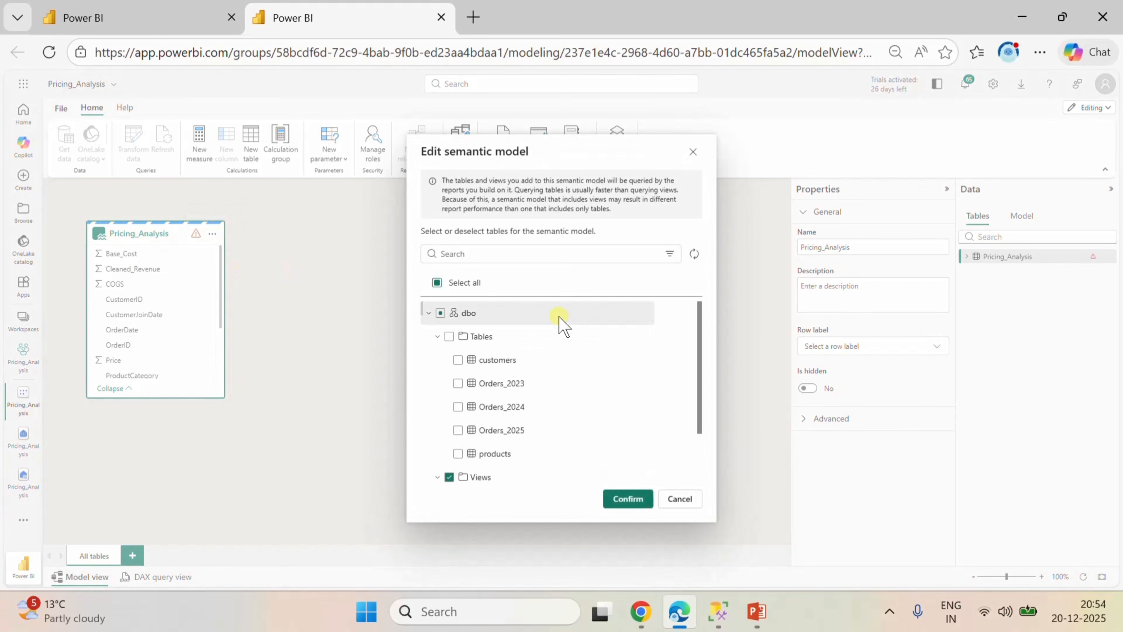
pyautogui.click(618, 501)
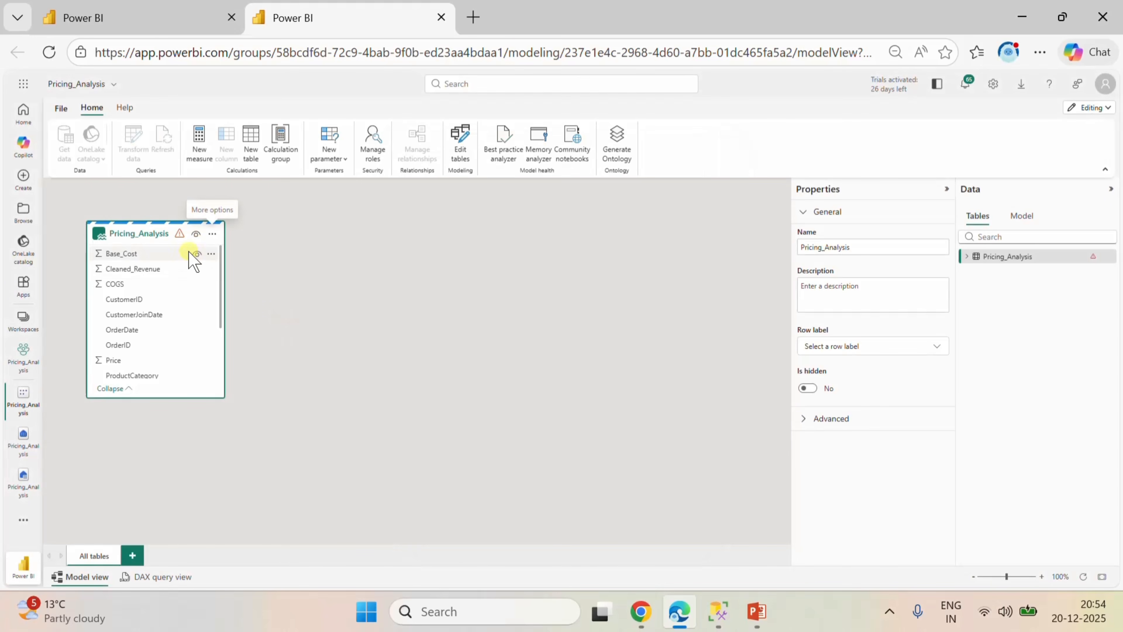
pyautogui.moveTo(160, 230)
pyautogui.moveTo(159, 231); pyautogui.dragTo(489, 256)
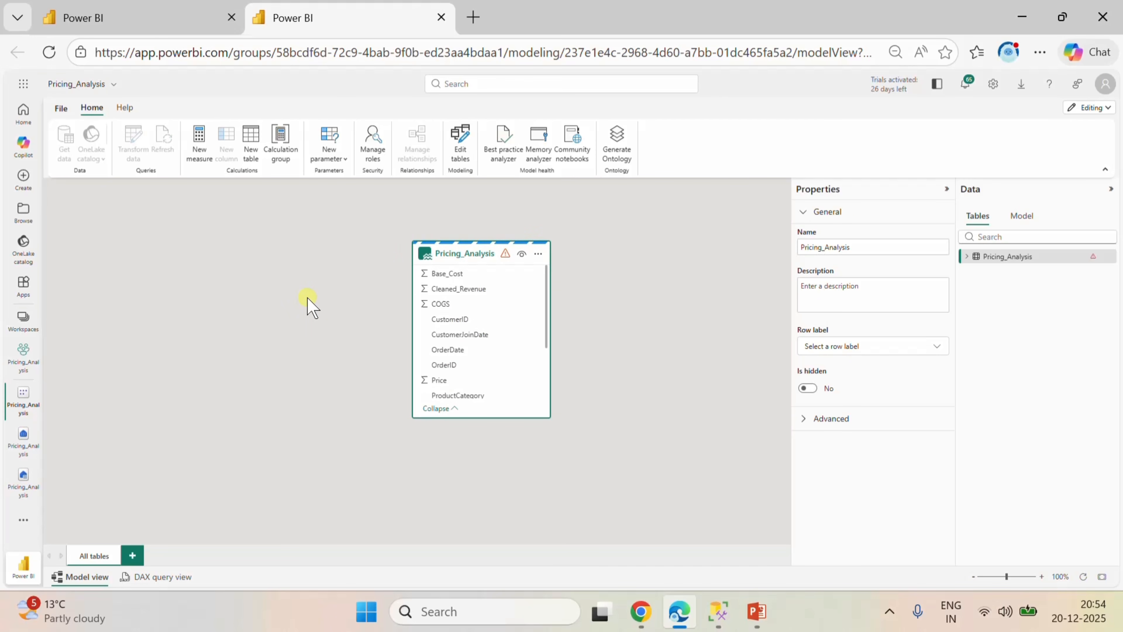
# Return to the Pricing_Analysis workspace, close the other open items, and open the Pricing_Analysis Dataflow Gen2.
pyautogui.click(25, 359)
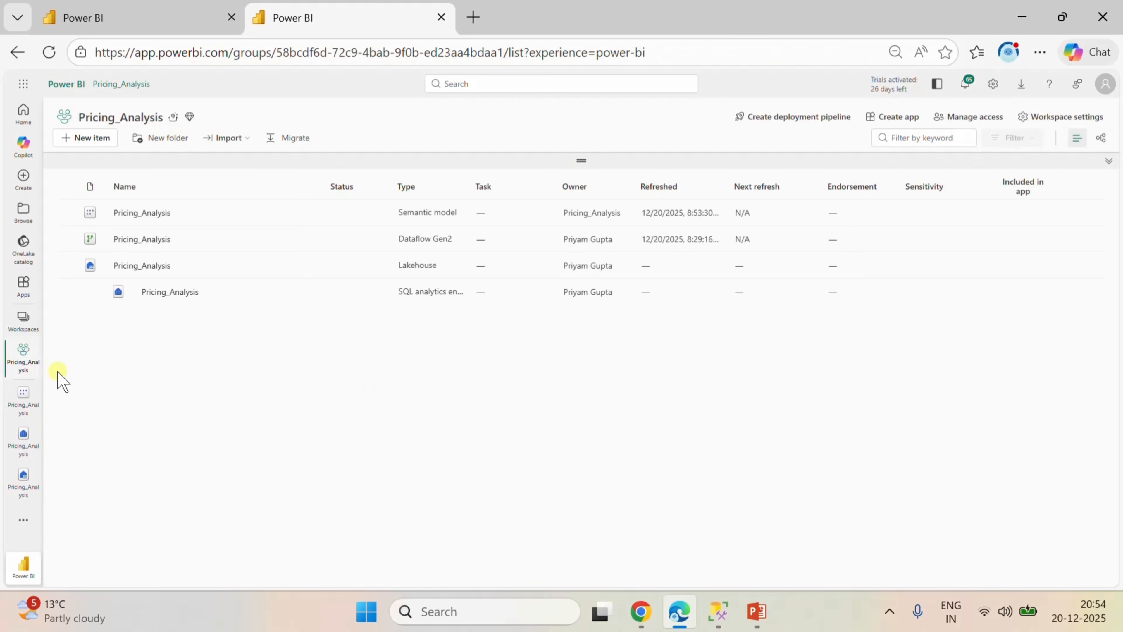
pyautogui.click(35, 385)
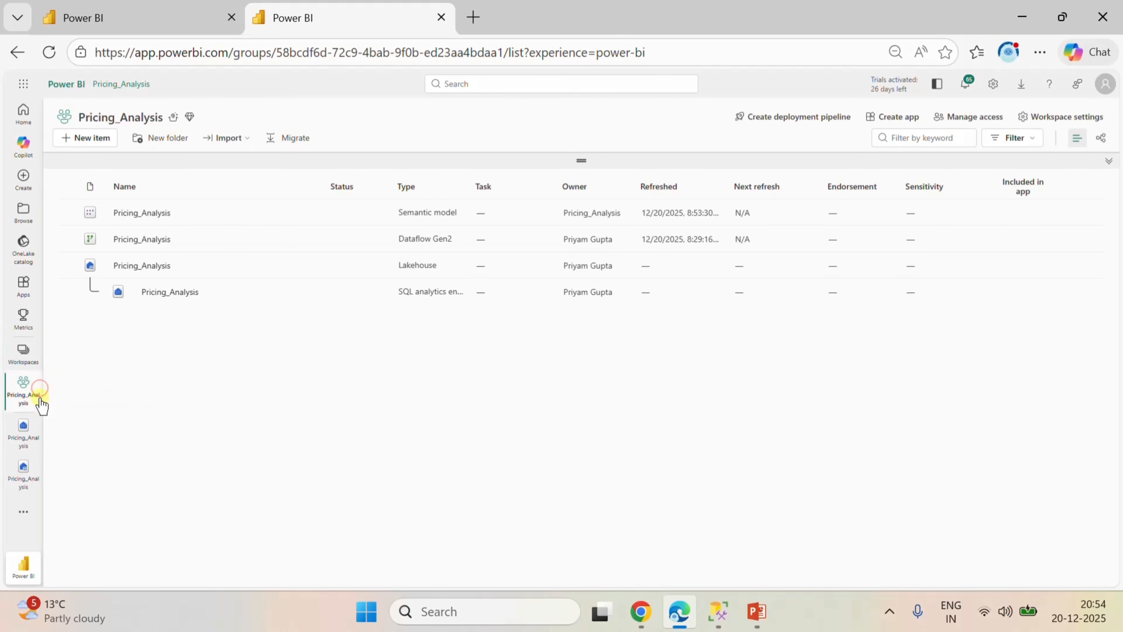
pyautogui.click(35, 418)
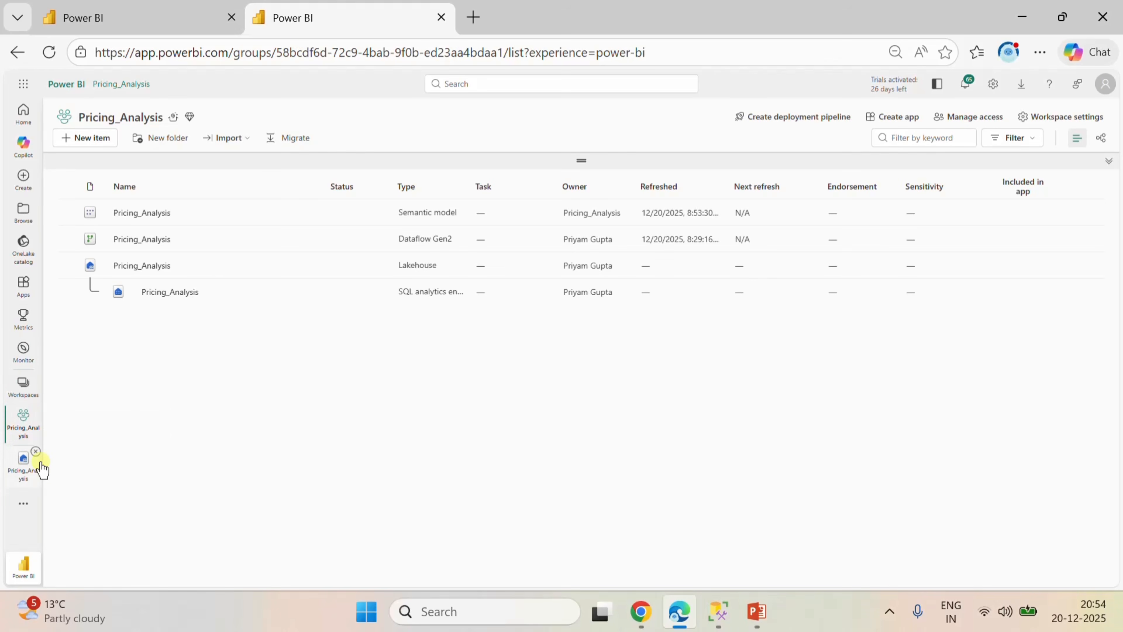
pyautogui.click(35, 451)
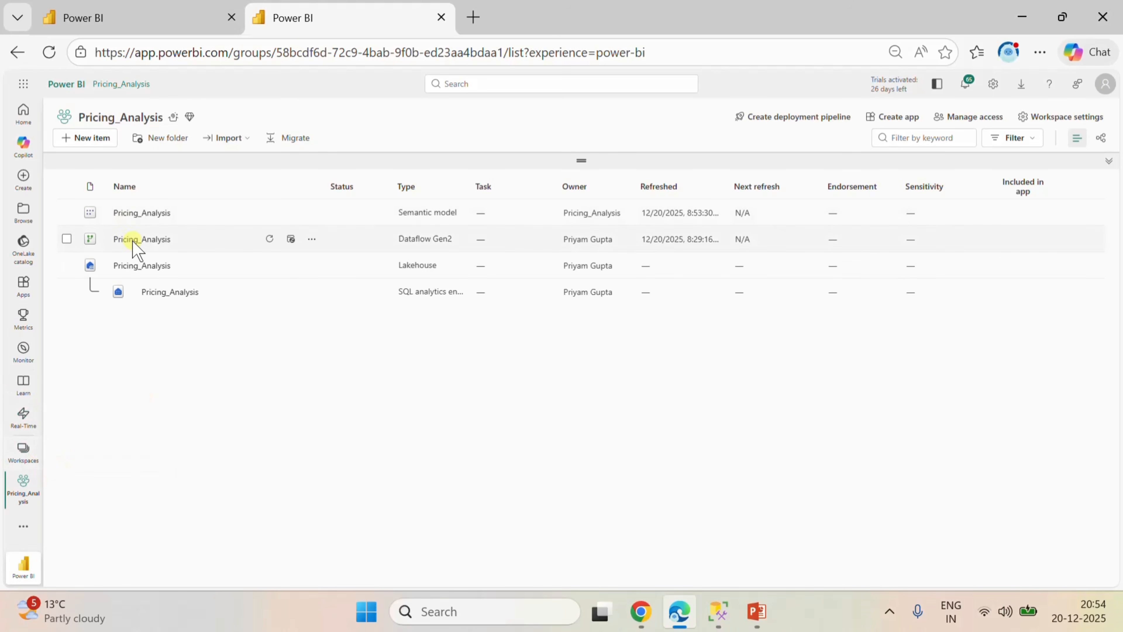
pyautogui.click(140, 247)
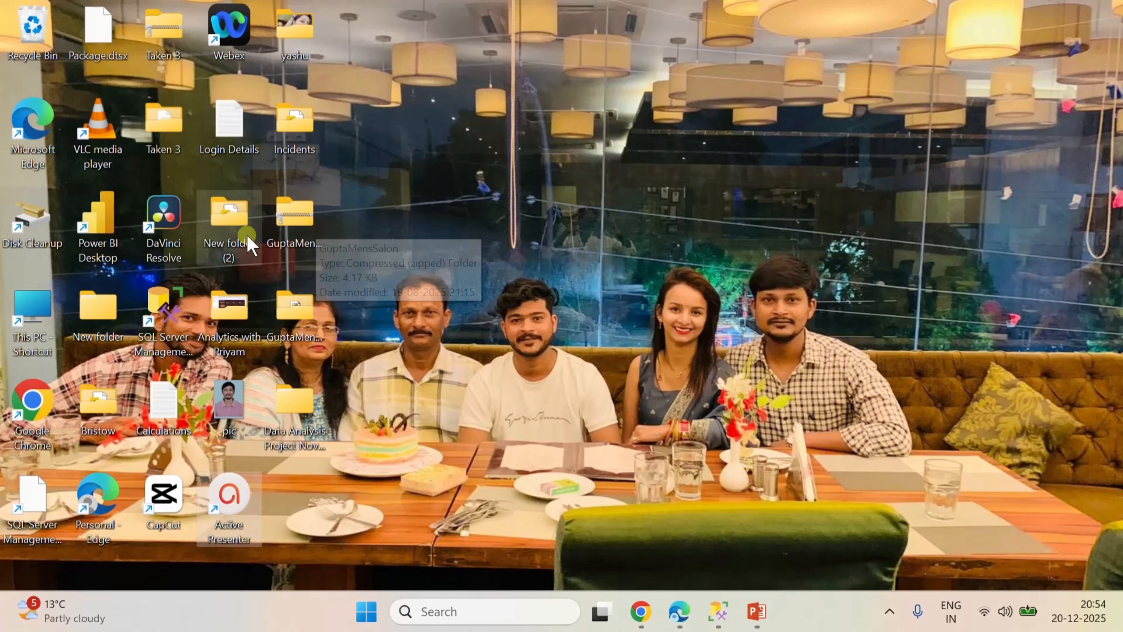
# Open the Mcode text file from the analytics folder on the desktop and minimize the folder window.
pyautogui.doubleClick(245, 309)
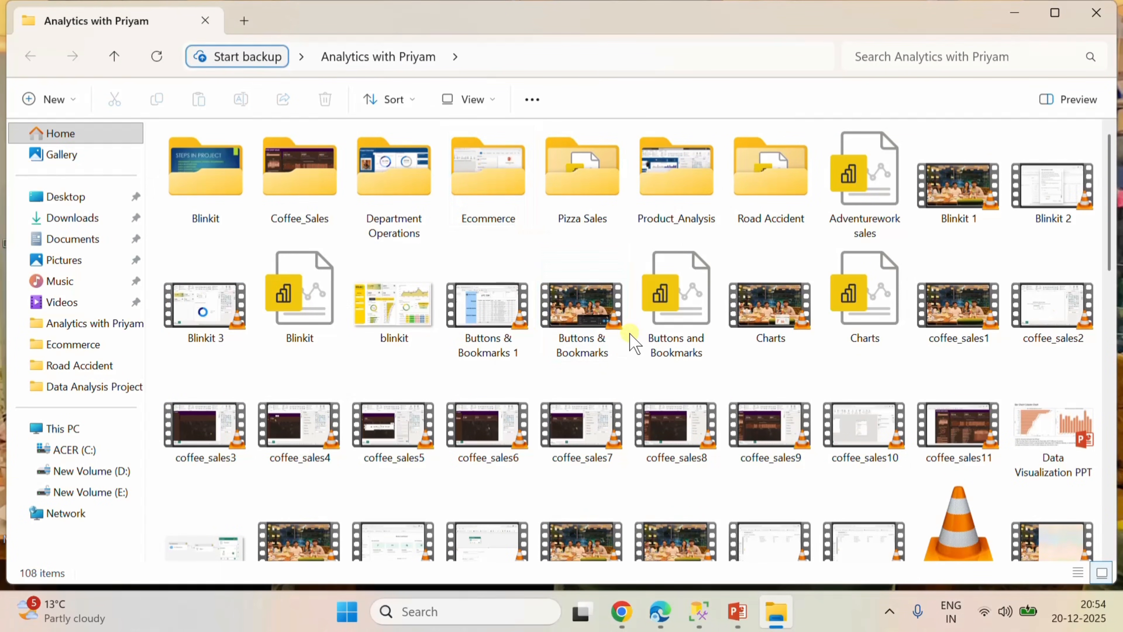
pyautogui.scroll(-10, 630, 335)
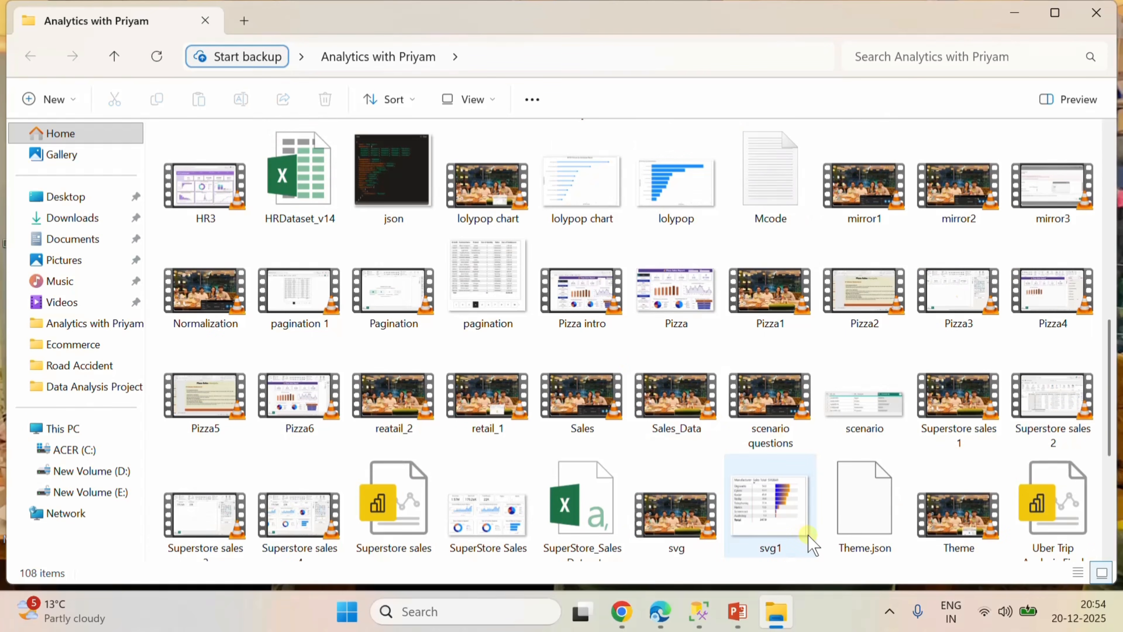
pyautogui.scroll(-2, 843, 416)
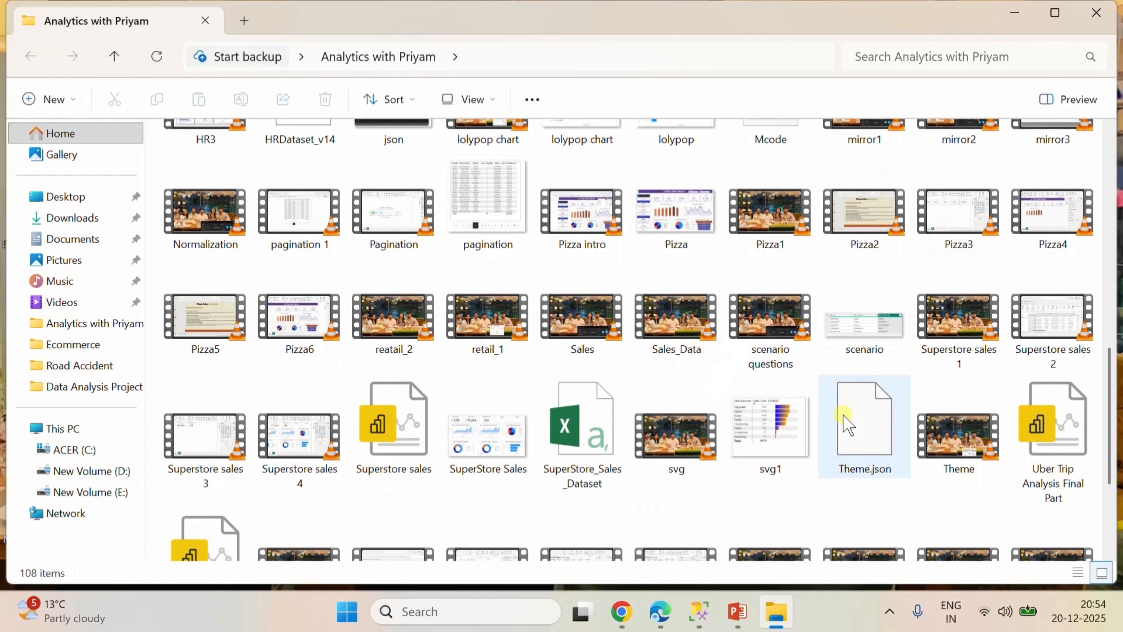
pyautogui.scroll(1, 844, 415)
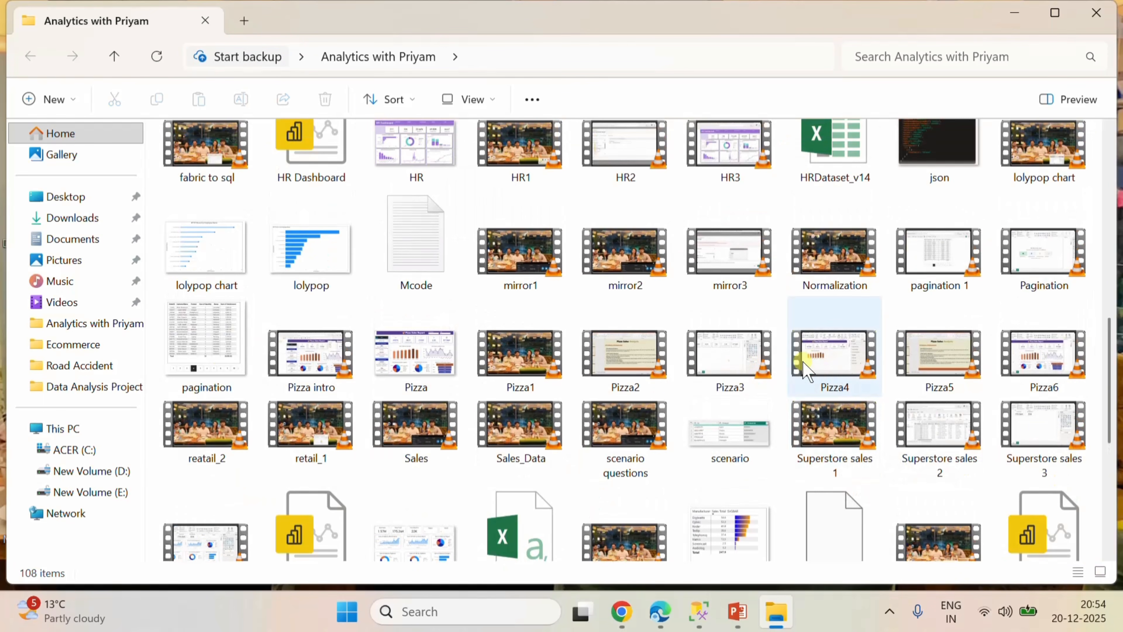
pyautogui.doubleClick(429, 232)
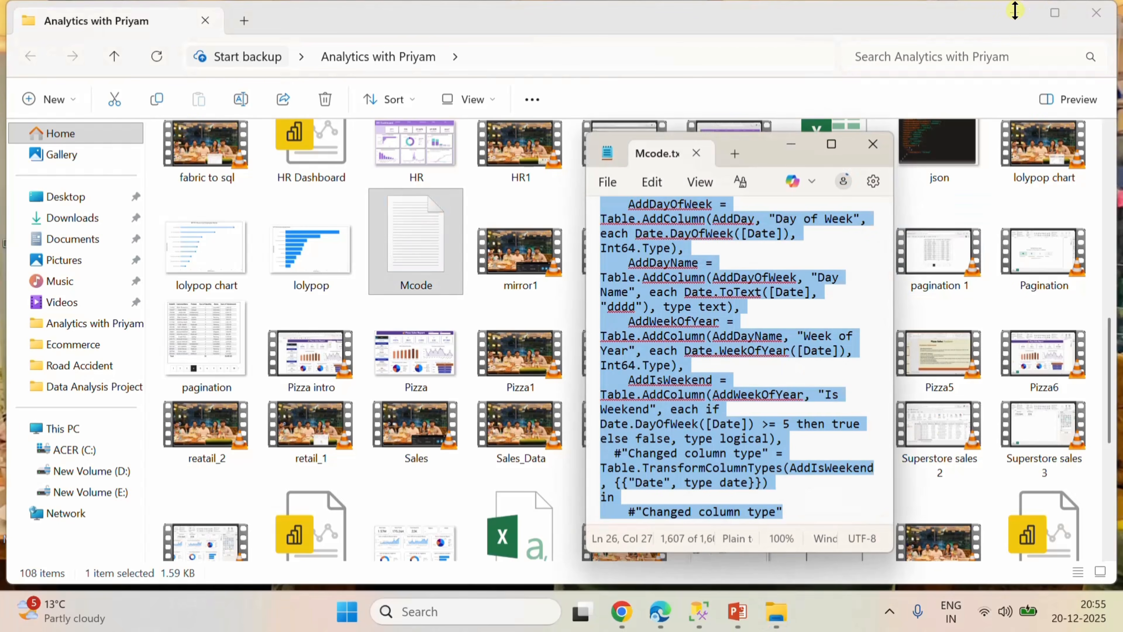
pyautogui.click(1014, 10)
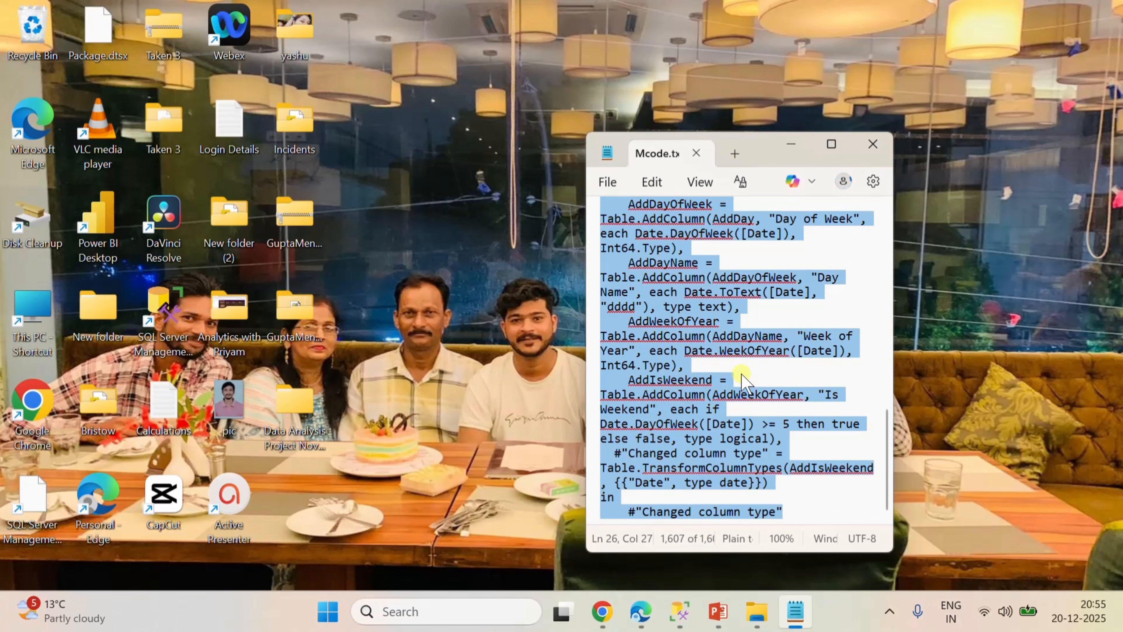
# Copy the entire calendar M code from the Mcode file and switch back to the dataflow in Edge.
pyautogui.click(790, 457)
pyautogui.hotkey('ctrl', 'a')
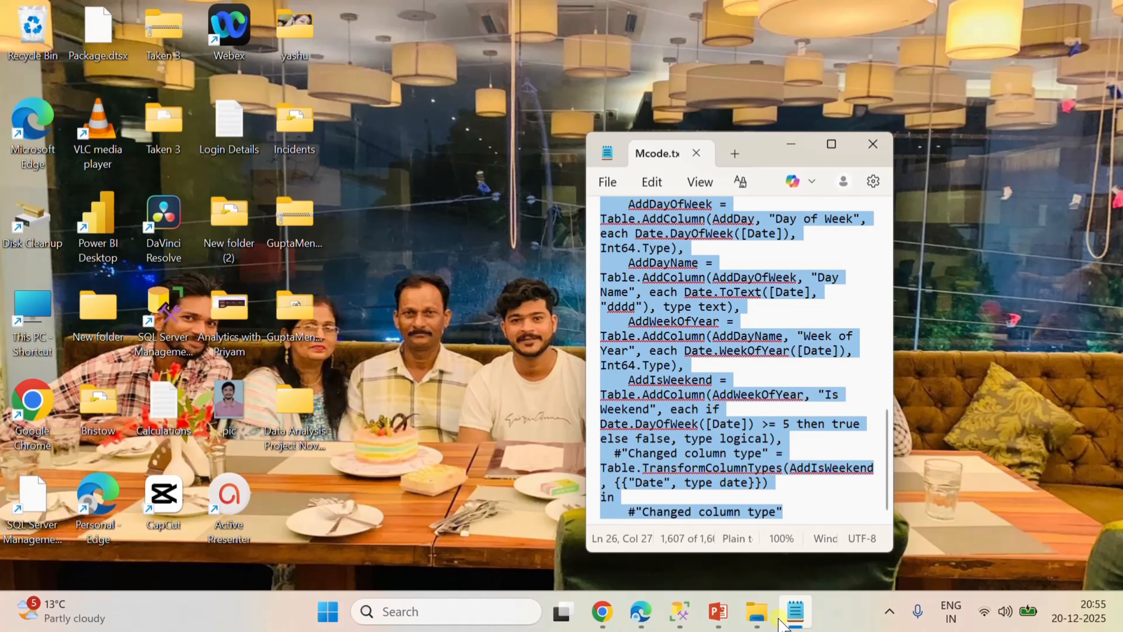
pyautogui.moveTo(689, 619)
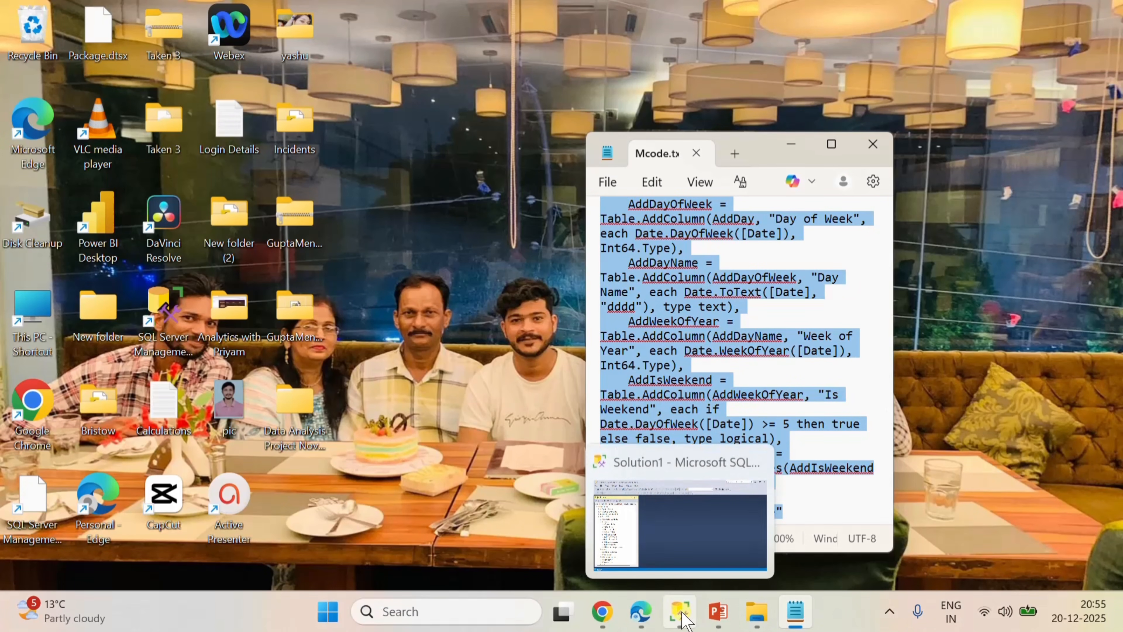
pyautogui.click(650, 619)
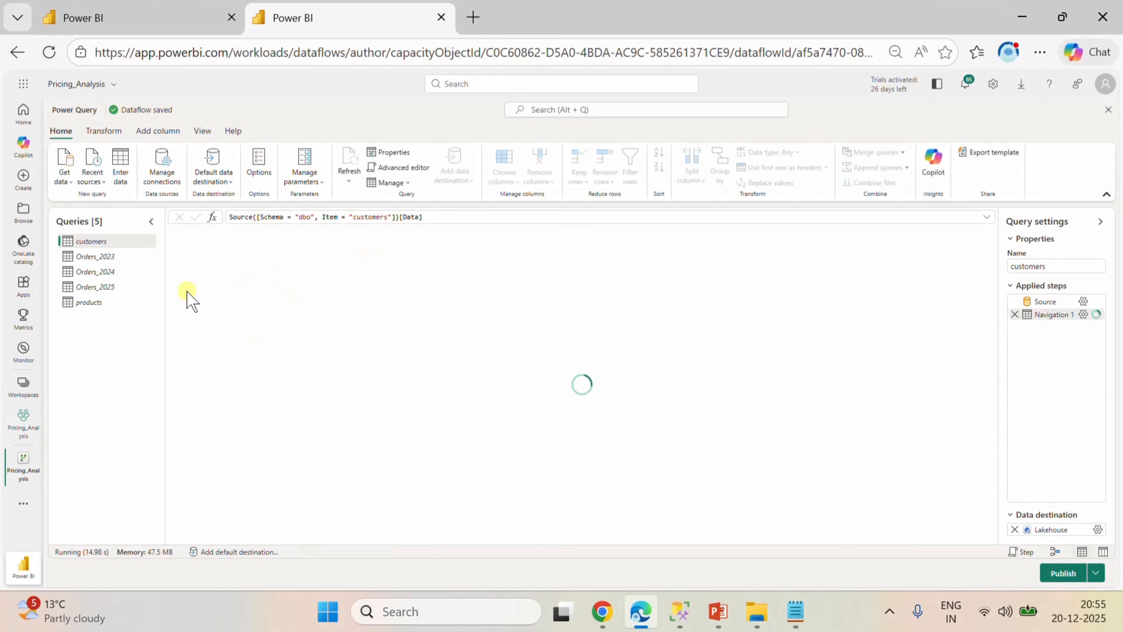
# Create a blank query from the copied calendar M code, deleting the stray word Mcode from its first line.
pyautogui.click(70, 181)
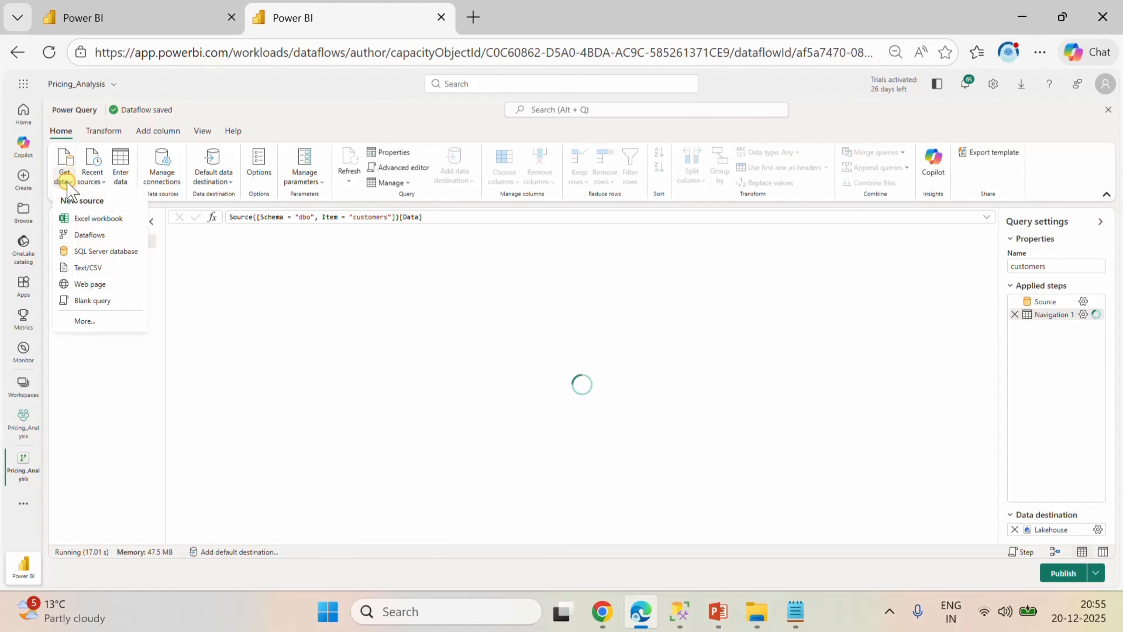
pyautogui.click(87, 301)
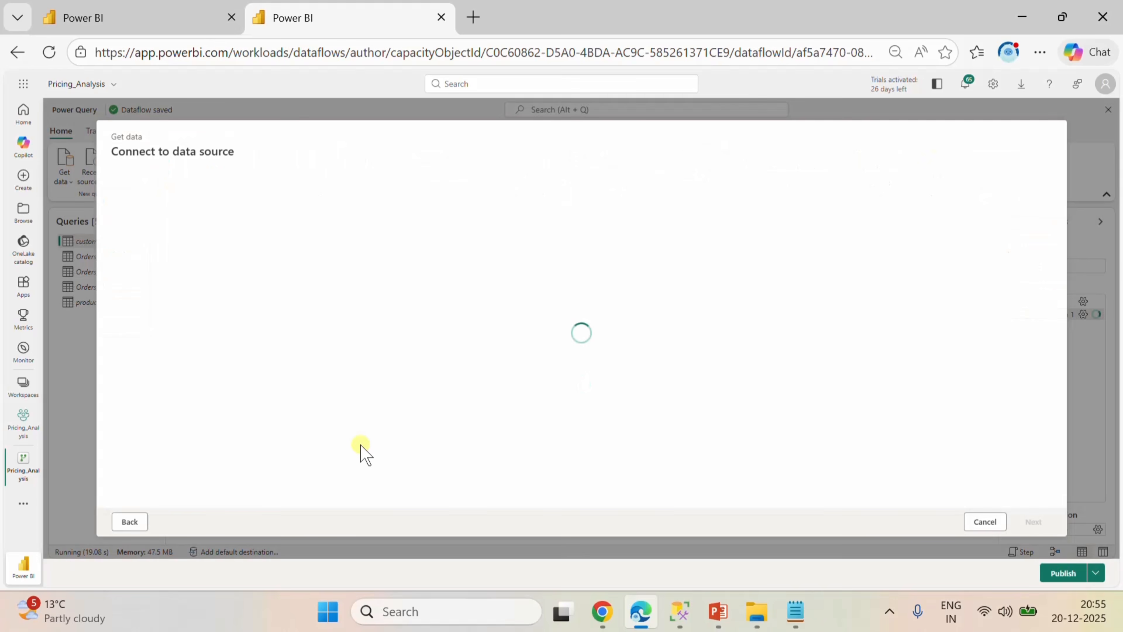
pyautogui.hotkey('ctrl', 'a')
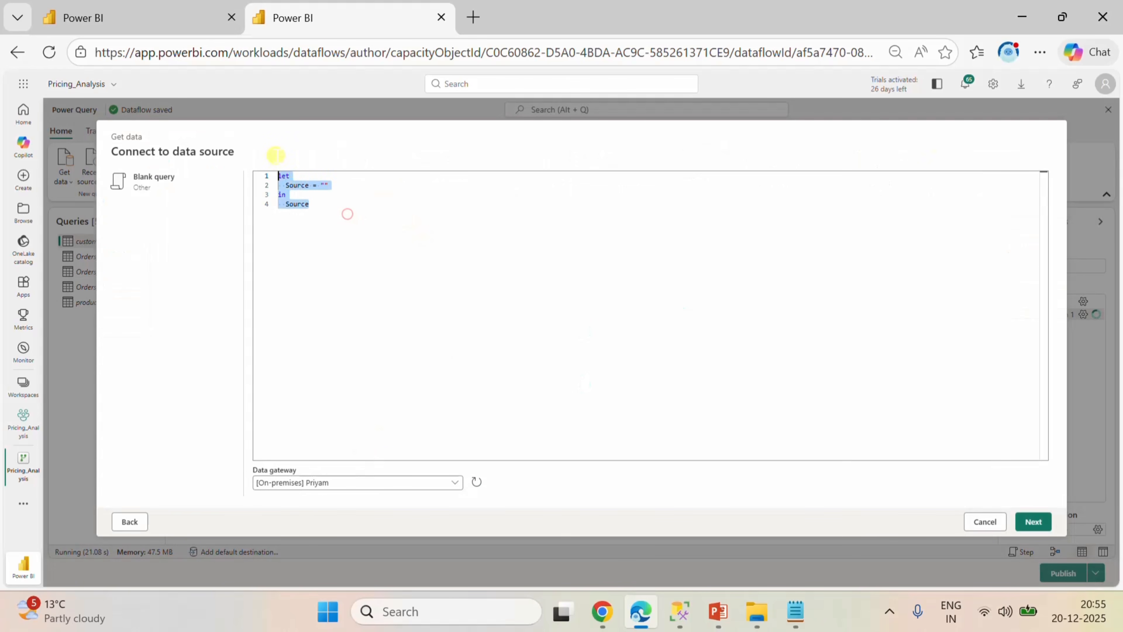
pyautogui.hotkey('ctrl', 'v')
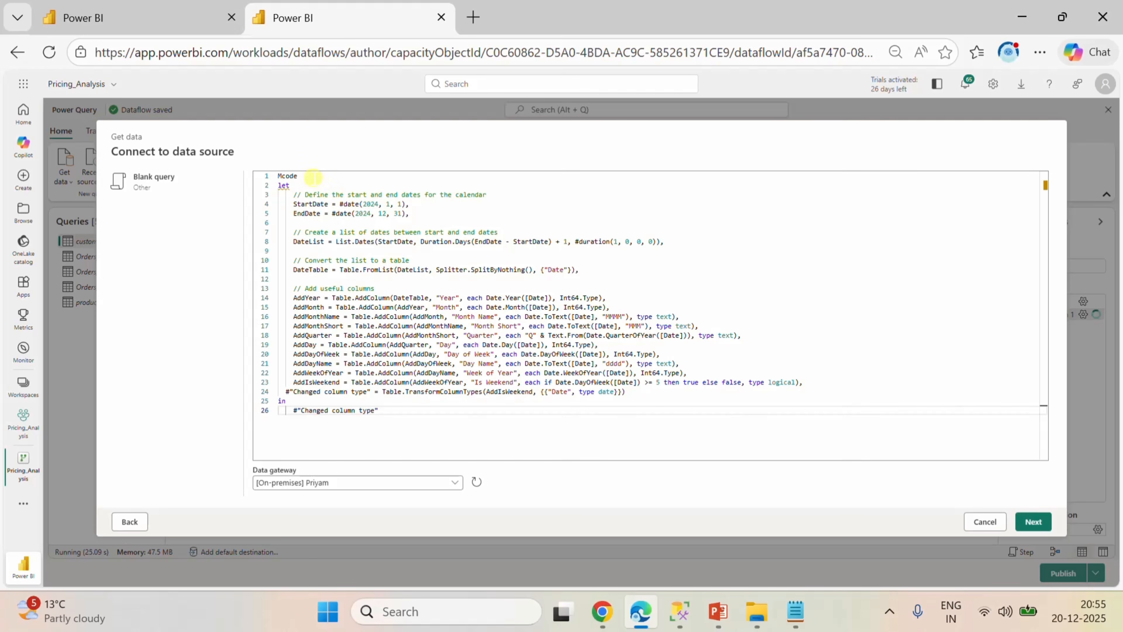
pyautogui.doubleClick(307, 175)
pyautogui.press('BackSpace')
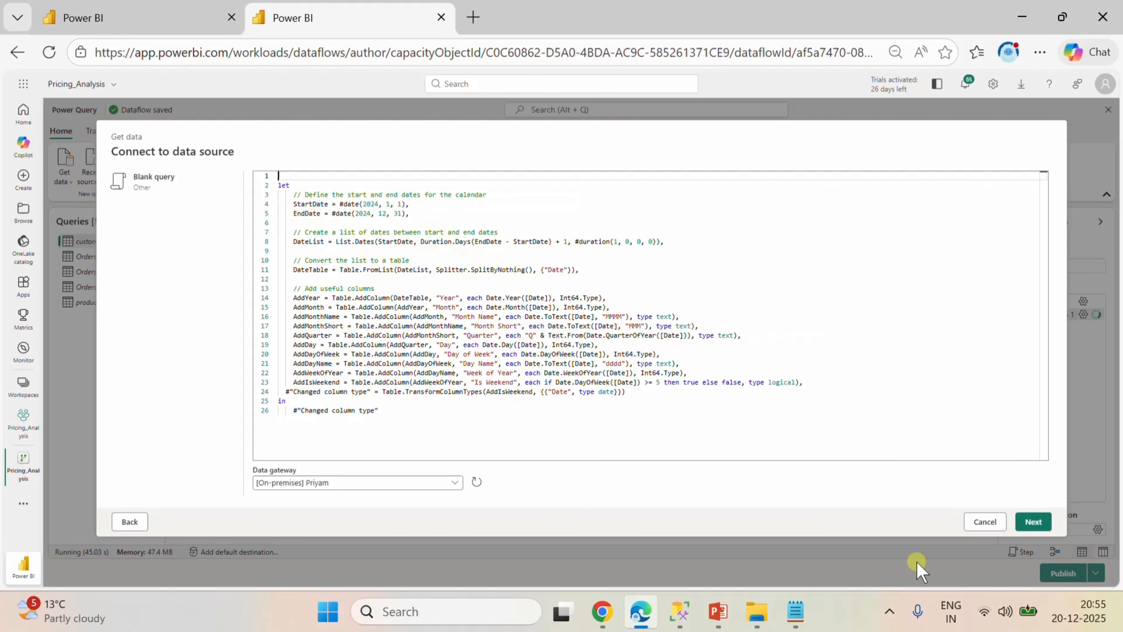
pyautogui.click(1034, 526)
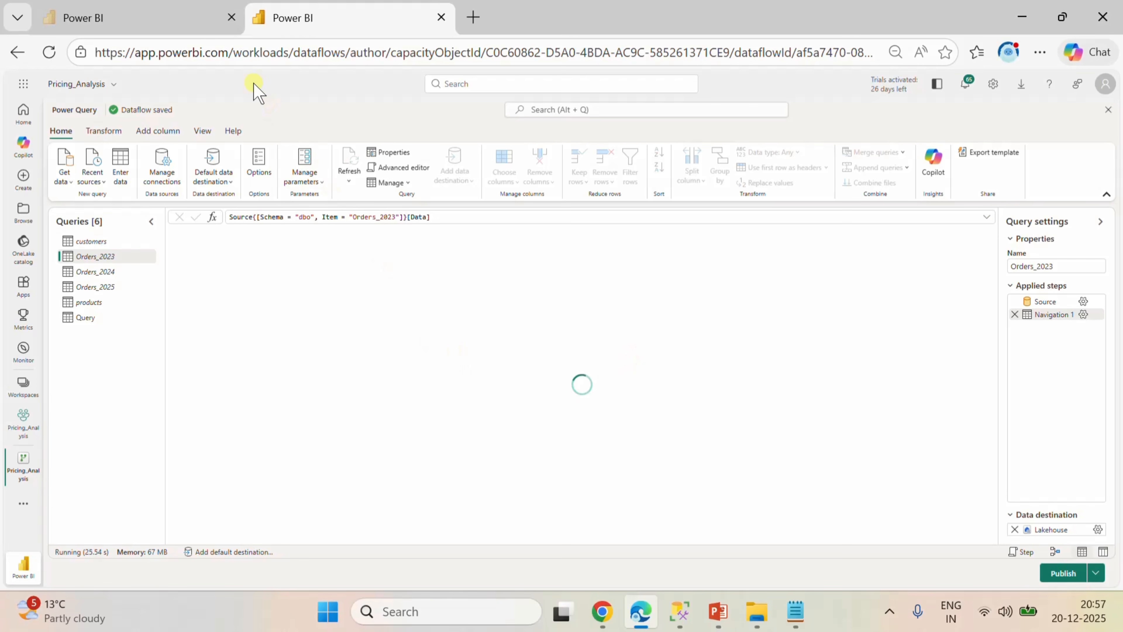
# In SQL query 2 of the SQL analytics endpoint, replace the selected columns with MAX OrderDate from the Pricing_Analysis view.
pyautogui.click(144, 24)
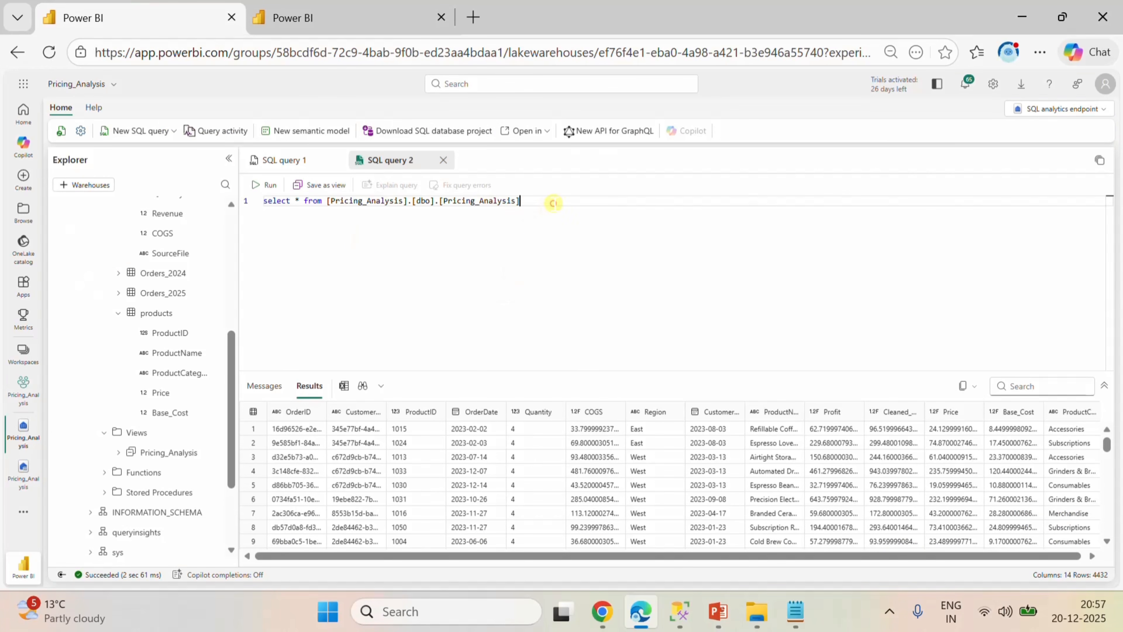
pyautogui.click(300, 202)
pyautogui.press('BackSpace')
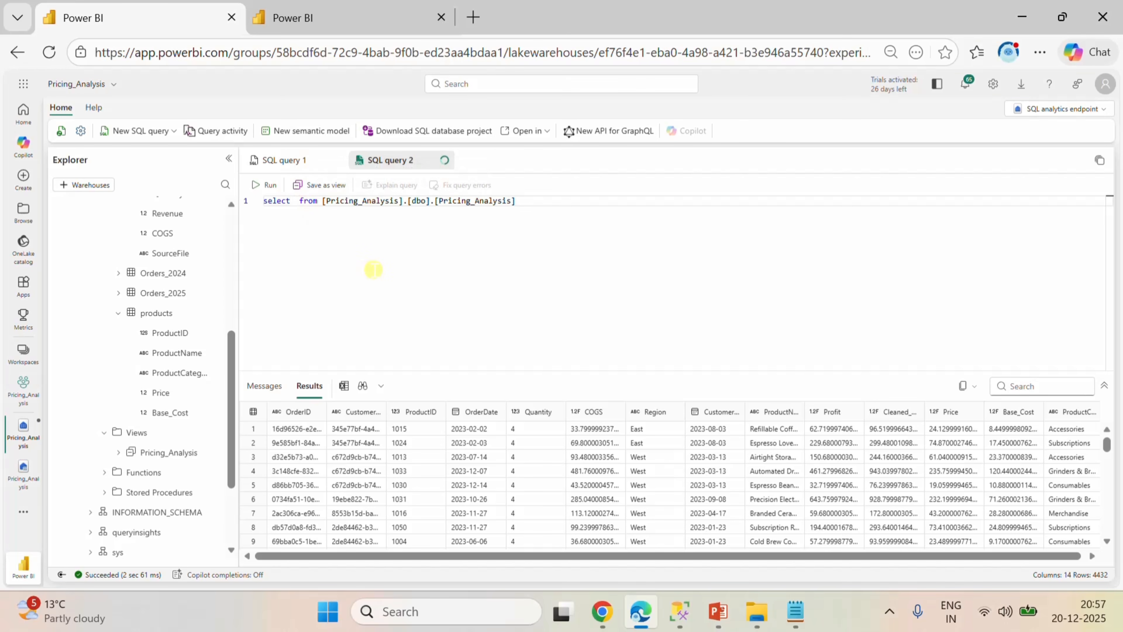
pyautogui.write('ma')
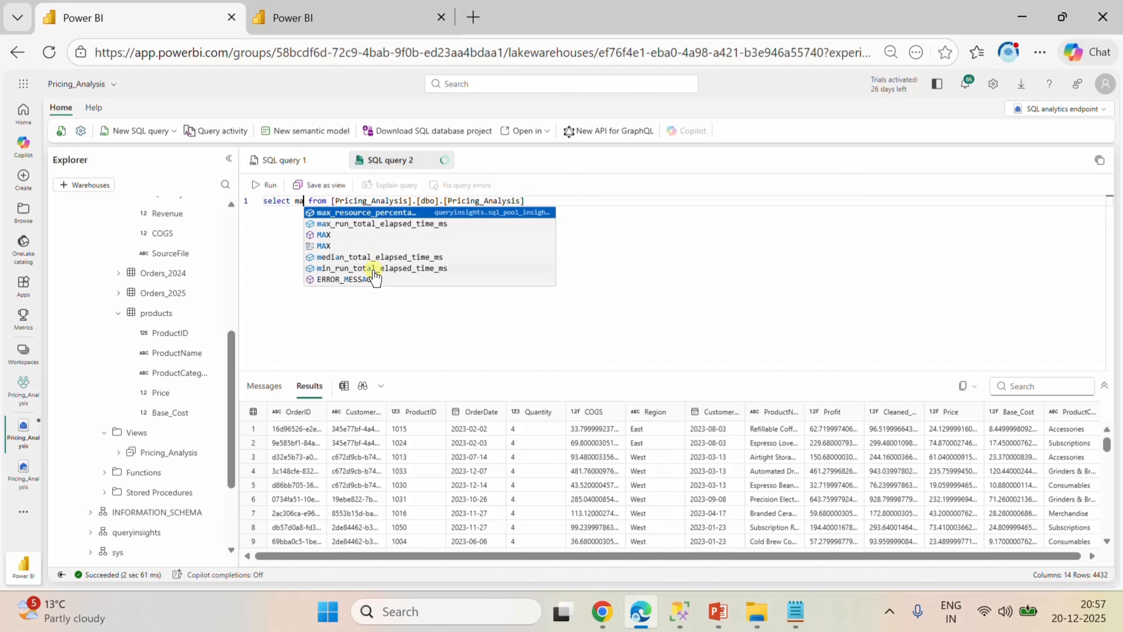
pyautogui.click(325, 236)
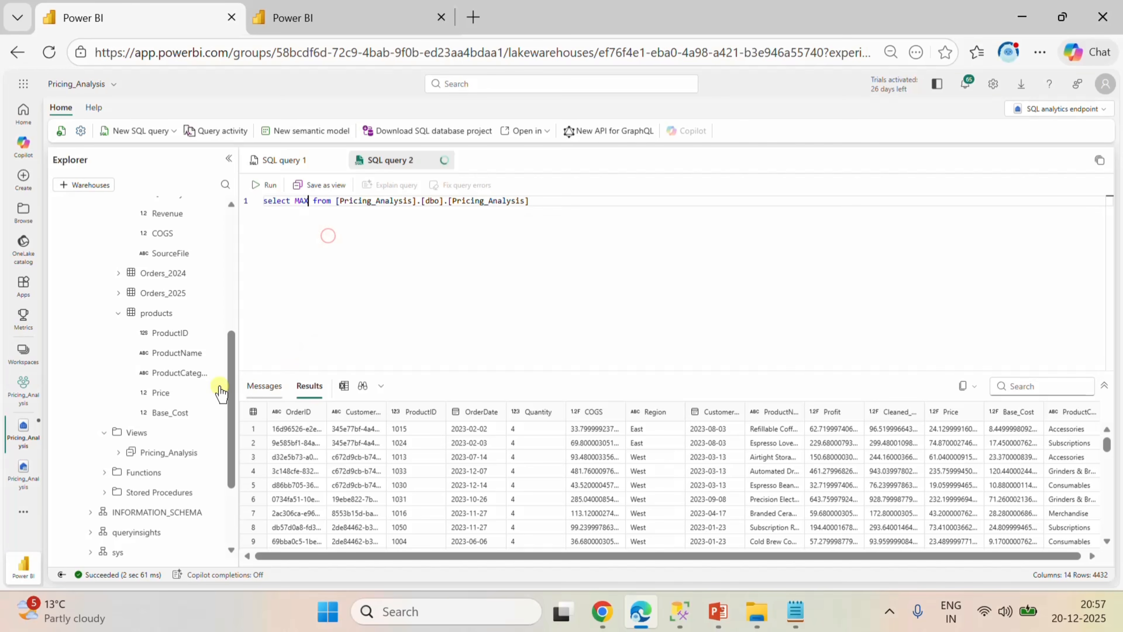
pyautogui.click(118, 452)
pyautogui.click(309, 202)
pyautogui.write('order')
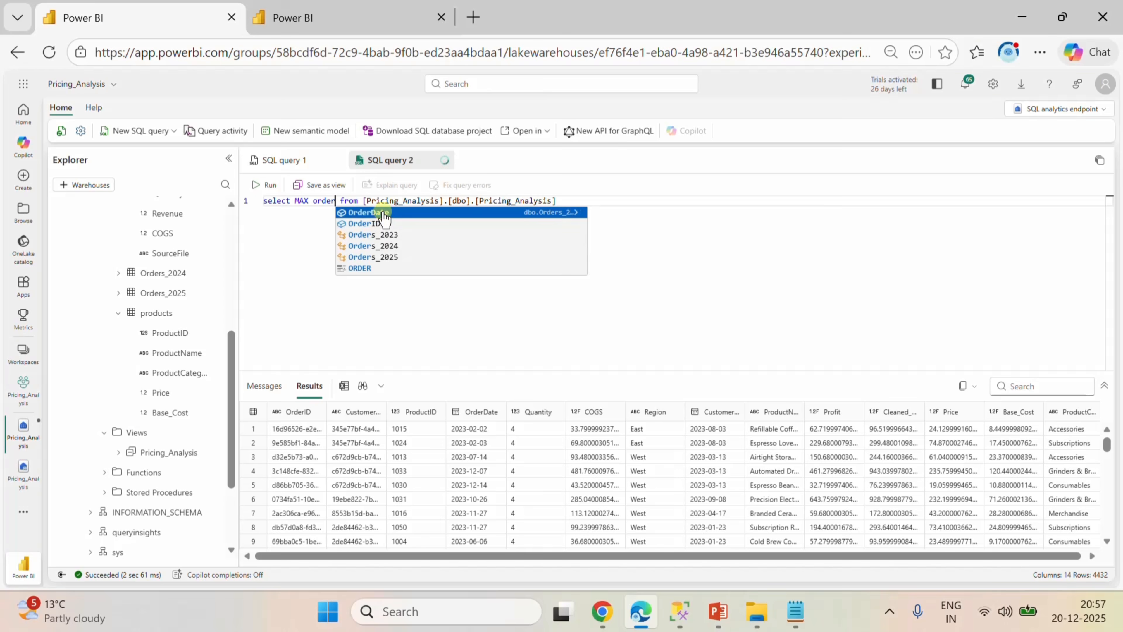
pyautogui.click(383, 215)
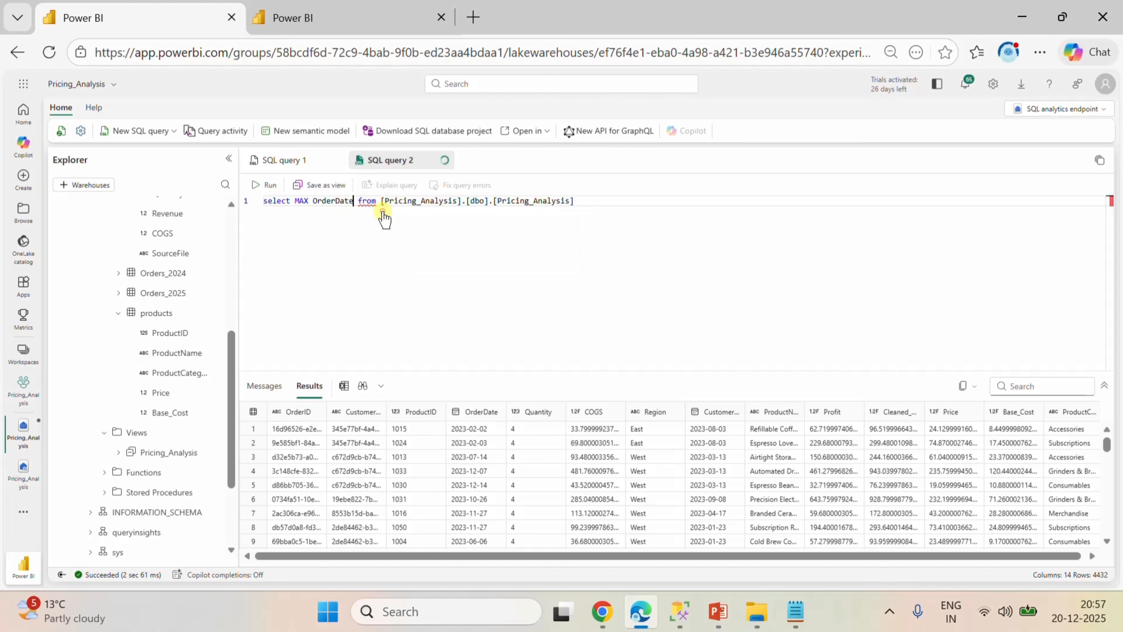
# Enclose OrderDate in parentheses after MAX and run the query to find the latest order date.
pyautogui.click(588, 200)
pyautogui.click(312, 200)
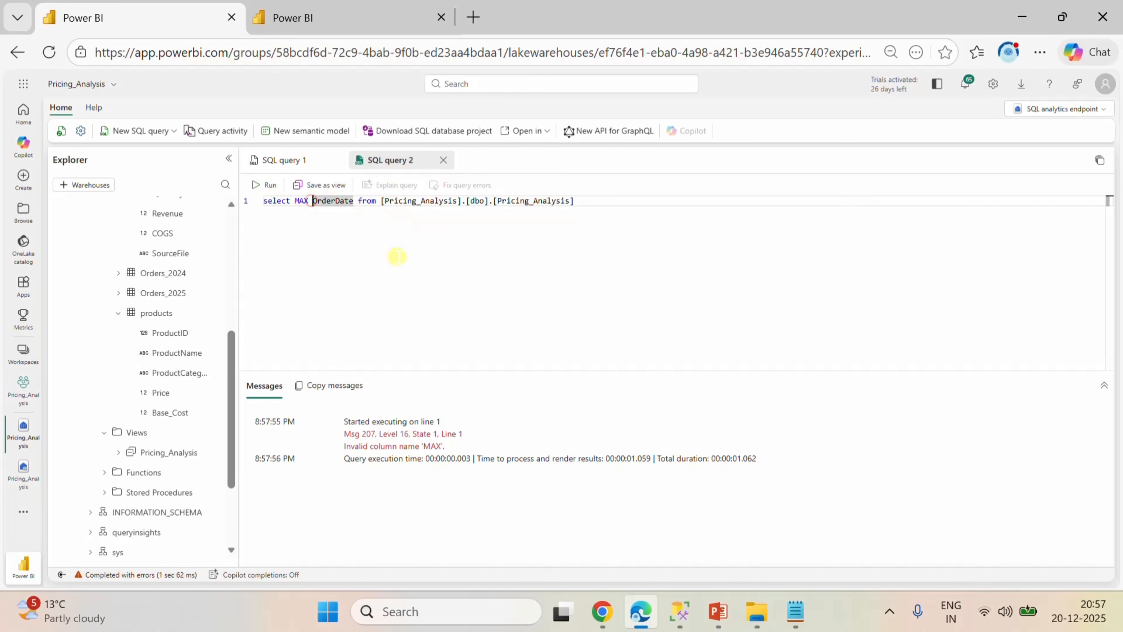
pyautogui.write('(')
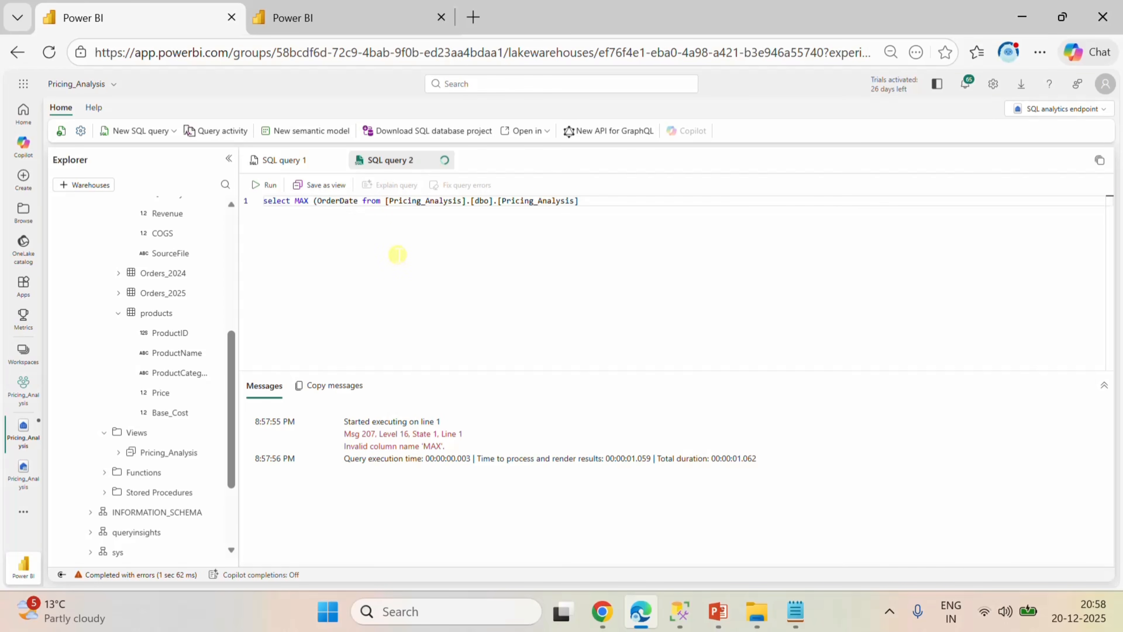
pyautogui.click(359, 200)
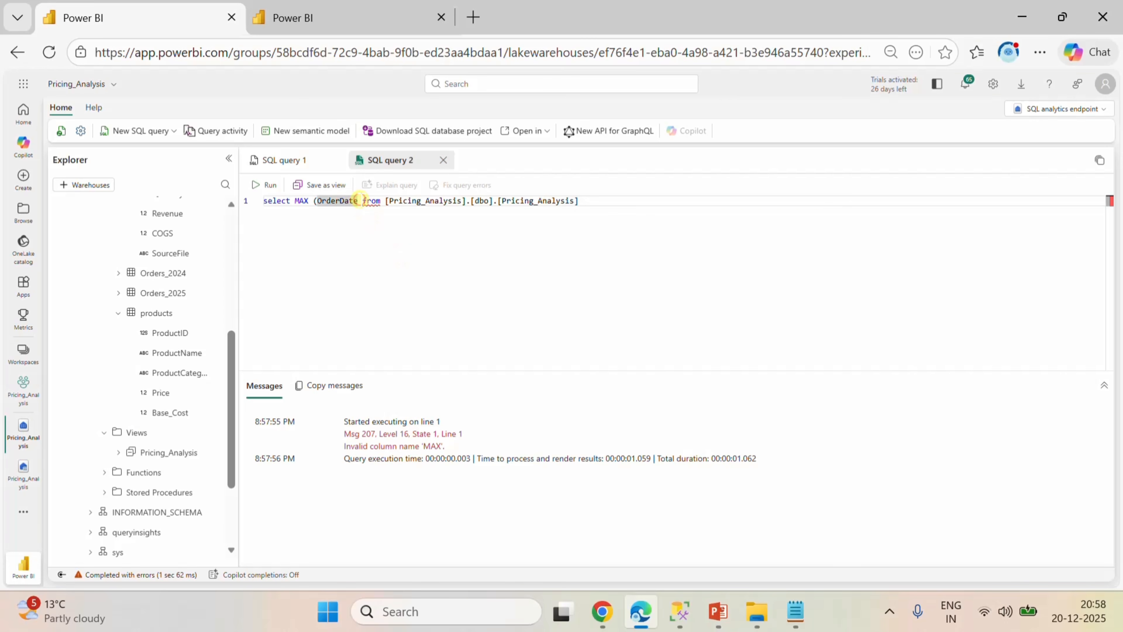
pyautogui.write(')')
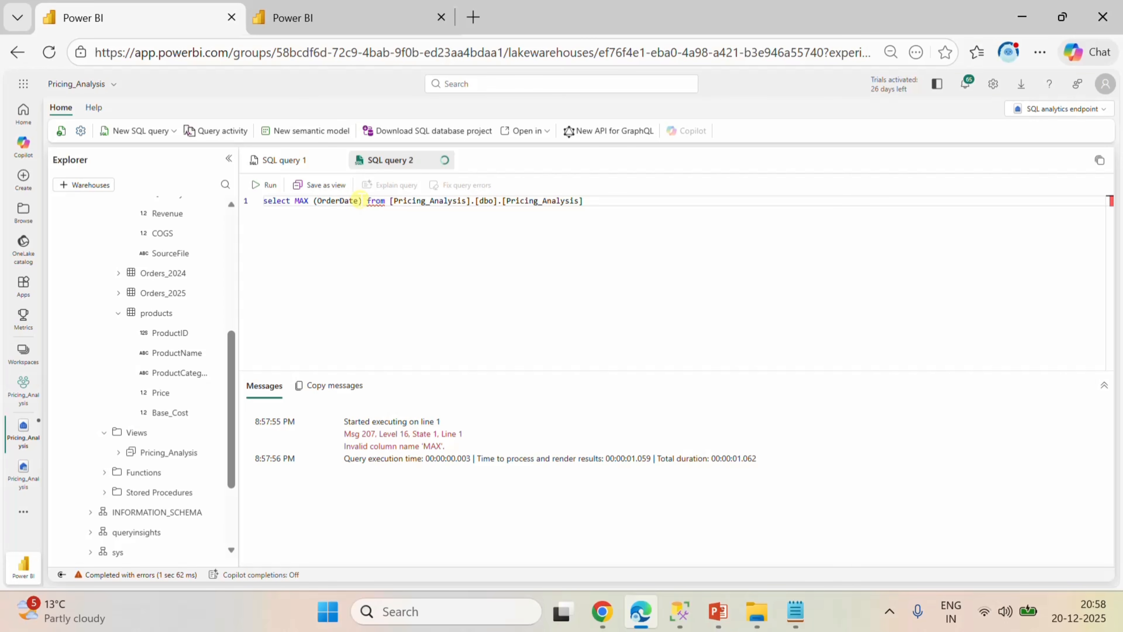
pyautogui.click(266, 185)
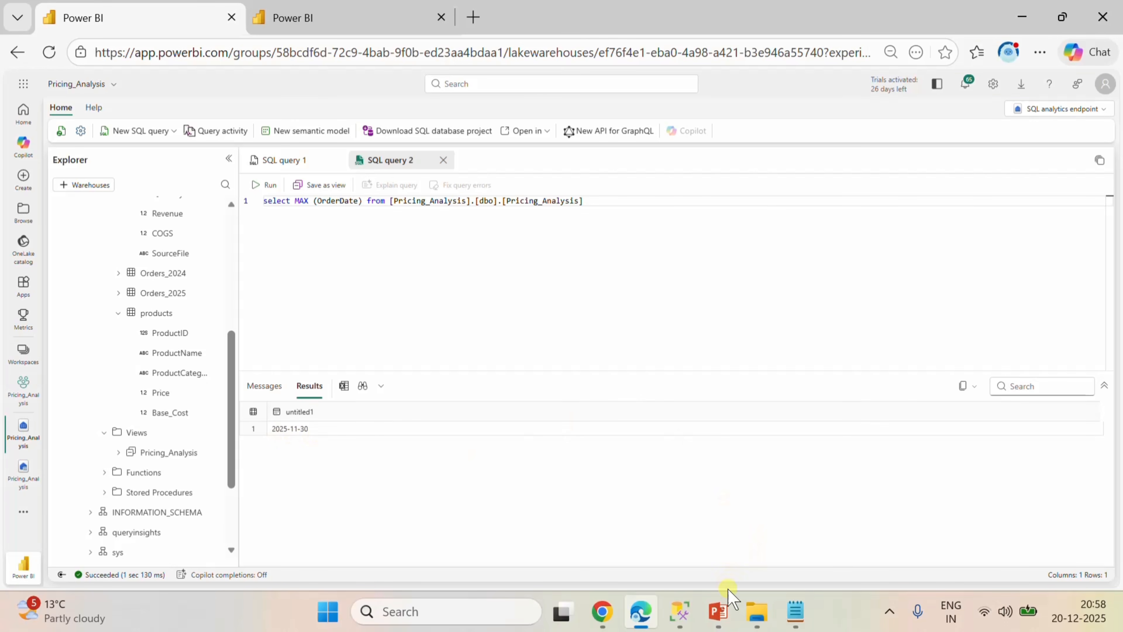
# Return to the dataflow, open the calendar query's M code and set the EndDate year to 2025.
pyautogui.click(681, 622)
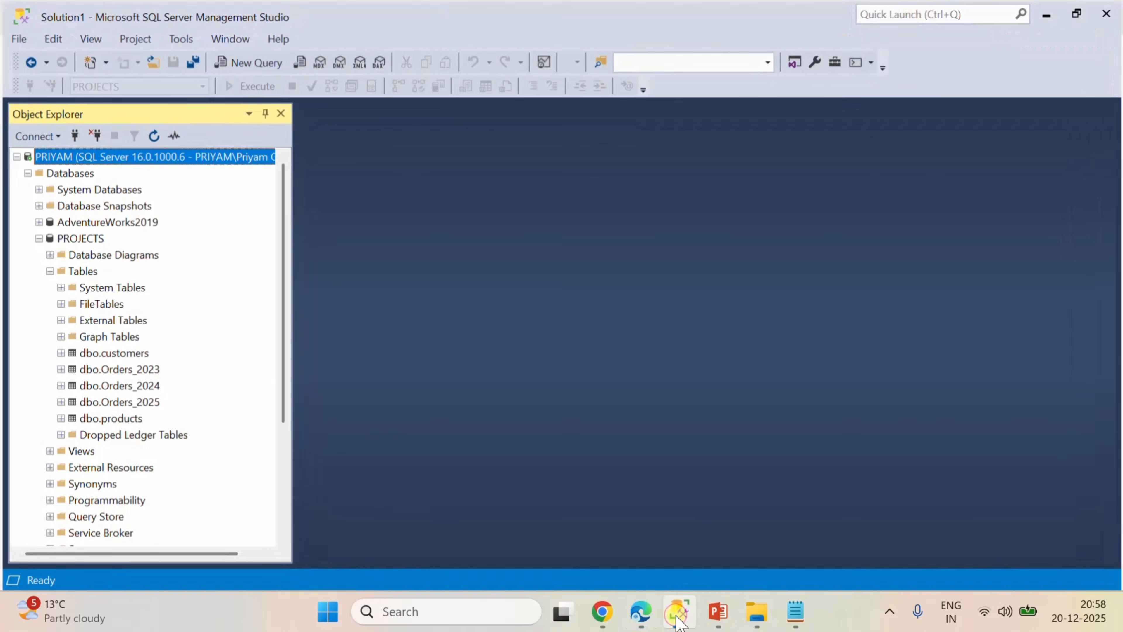
pyautogui.click(640, 611)
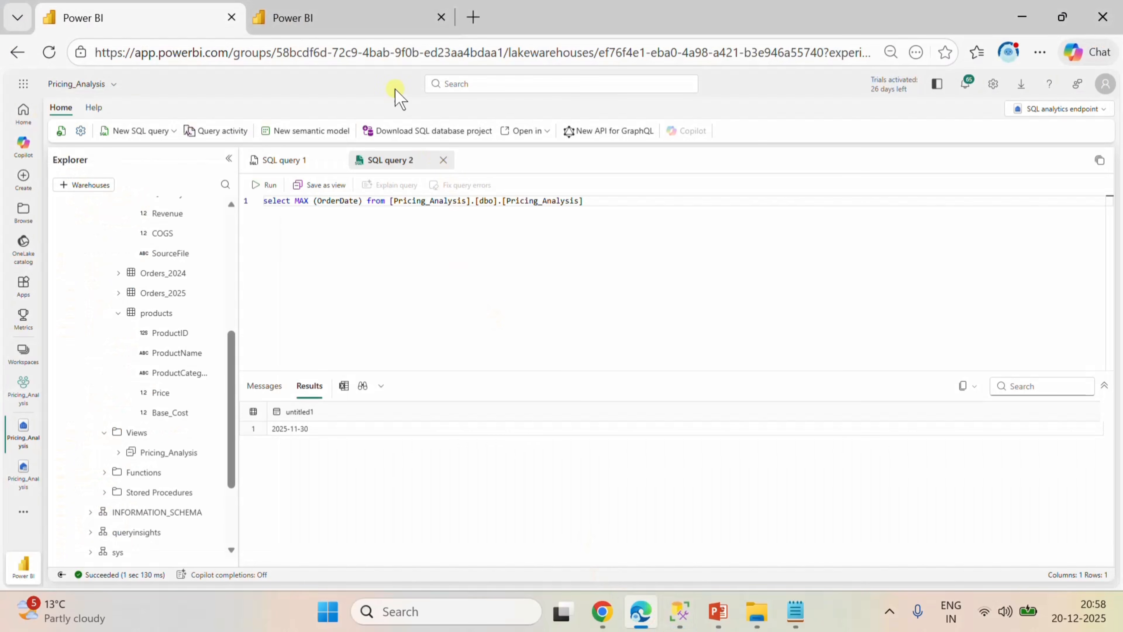
pyautogui.click(327, 18)
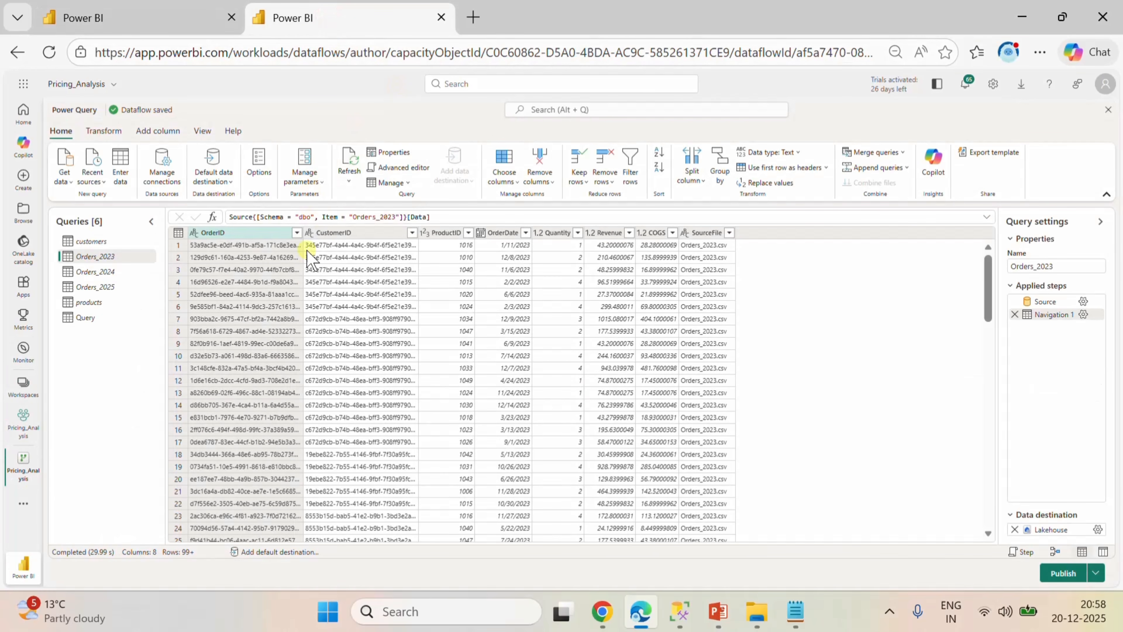
pyautogui.click(95, 318)
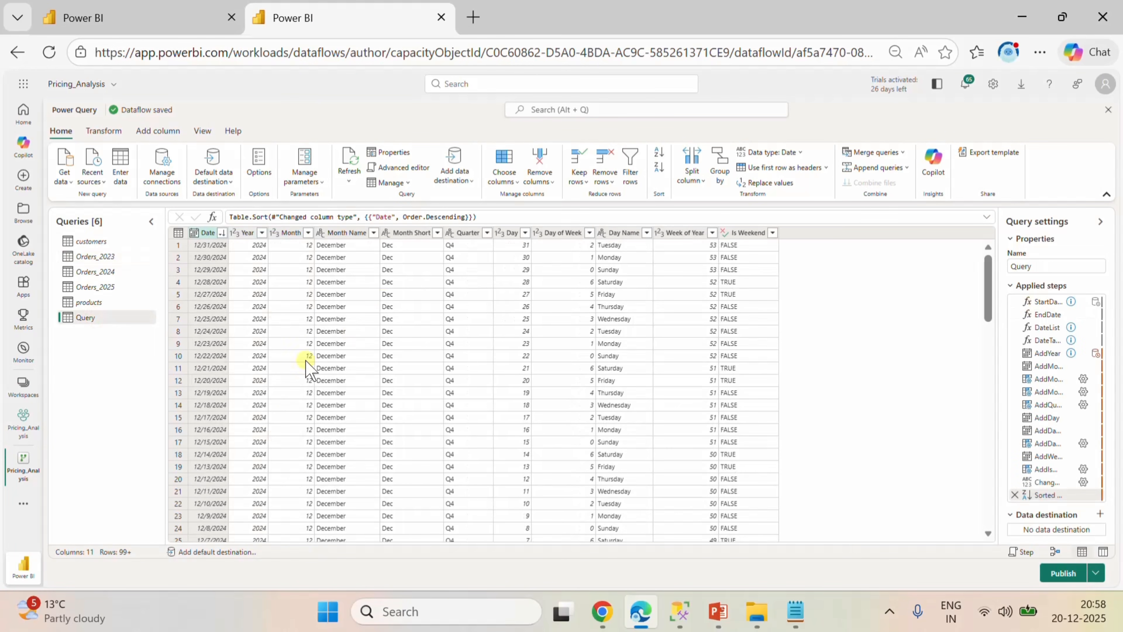
pyautogui.click(403, 168)
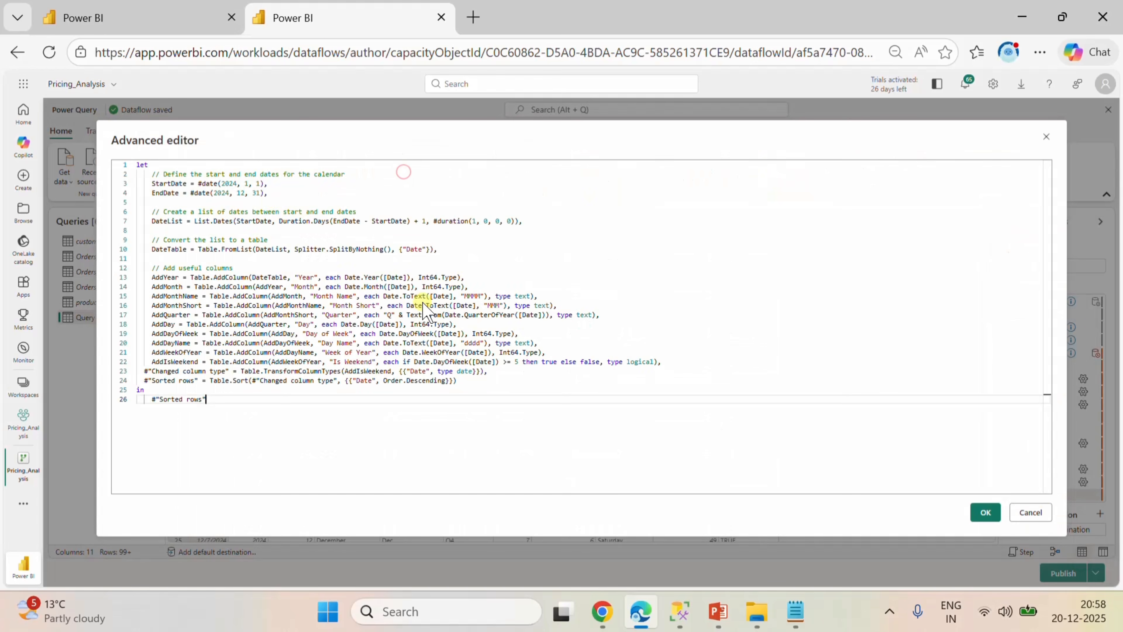
pyautogui.click(229, 194)
pyautogui.press('BackSpace')
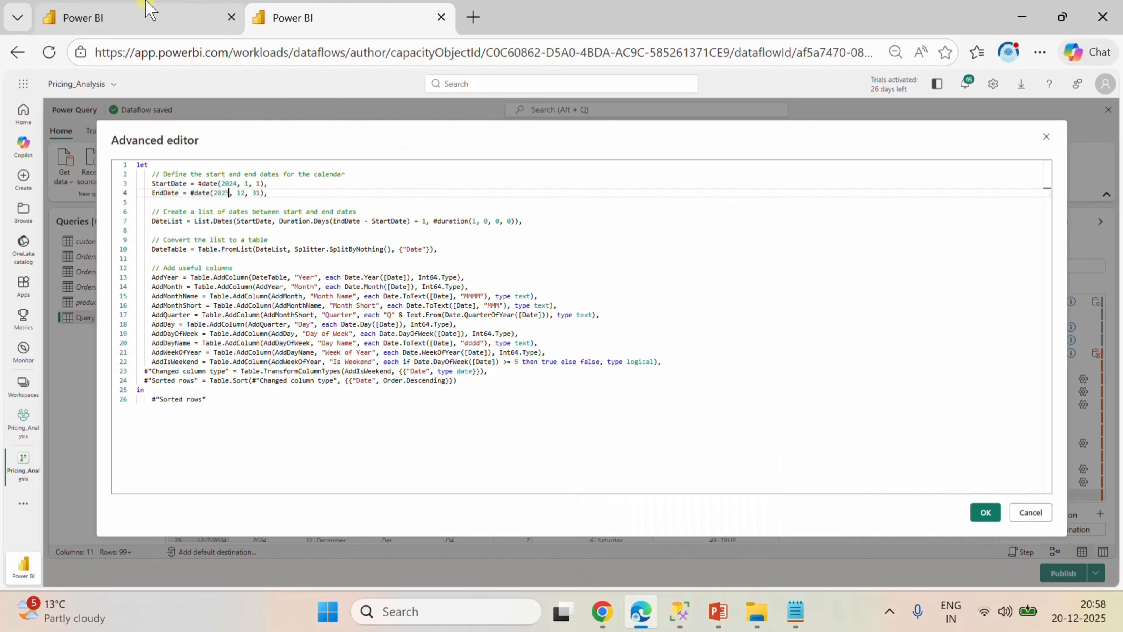
# Recheck the latest order date in SQL query 2 and set the calendar's EndDate month and day to 11, 30.
pyautogui.click(133, 18)
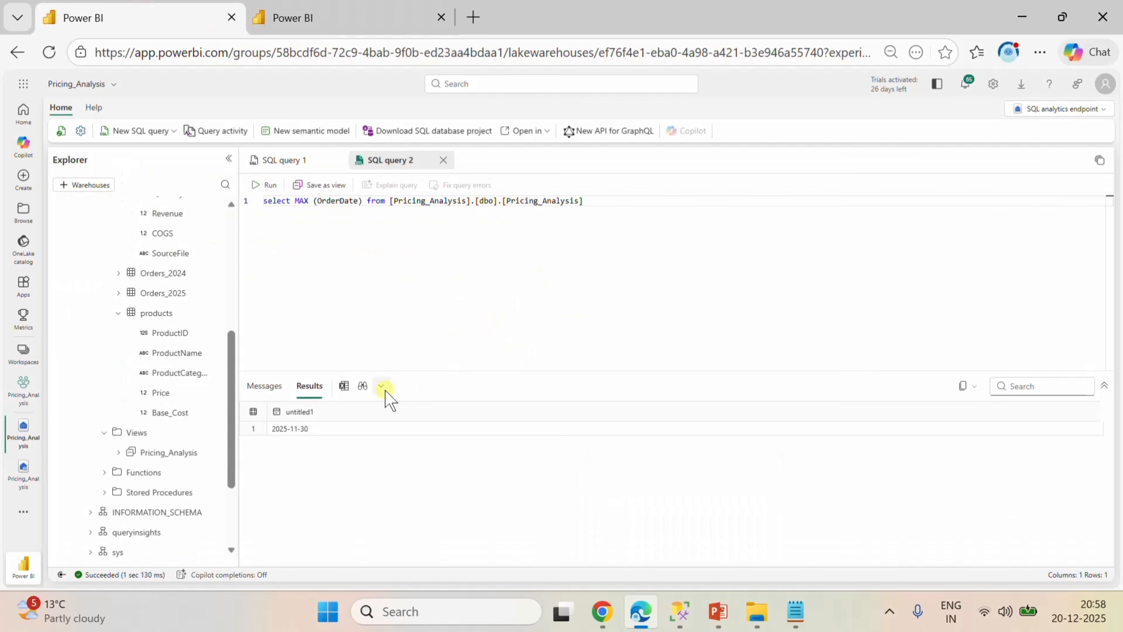
pyautogui.click(370, 20)
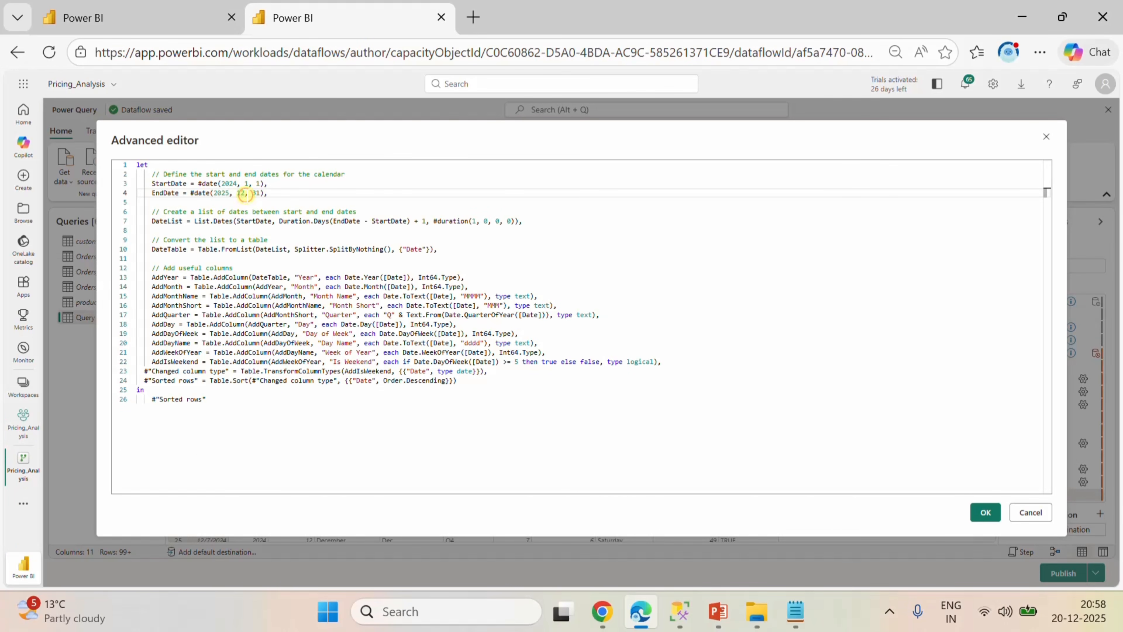
pyautogui.click(245, 194)
pyautogui.press('BackSpace')
pyautogui.press('BackSpace')
pyautogui.write('0')
# Change MAX to Min in SQL query 2 and run it to find the earliest order date.
pyautogui.click(167, 16)
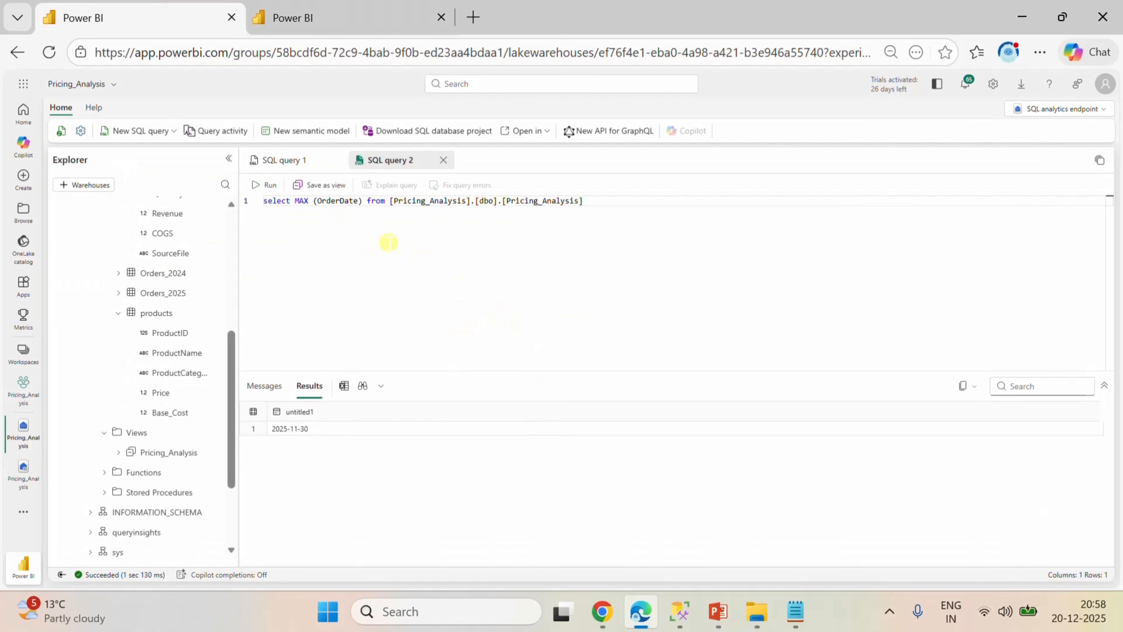
pyautogui.click(324, 201)
pyautogui.press('BackSpace')
pyautogui.press('BackSpace')
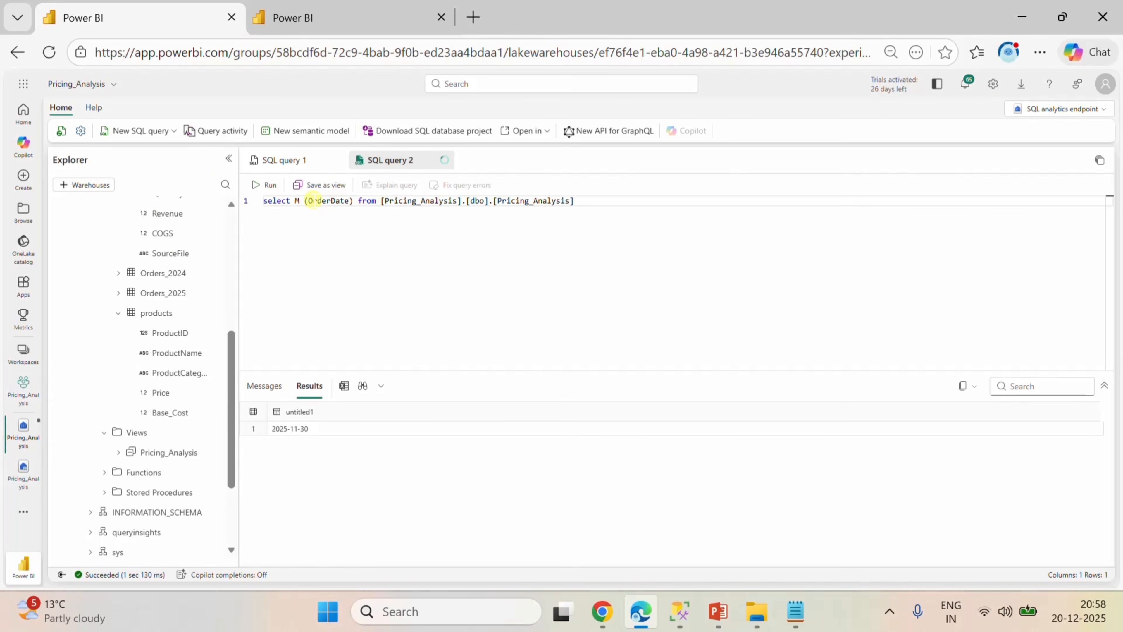
pyautogui.write('in')
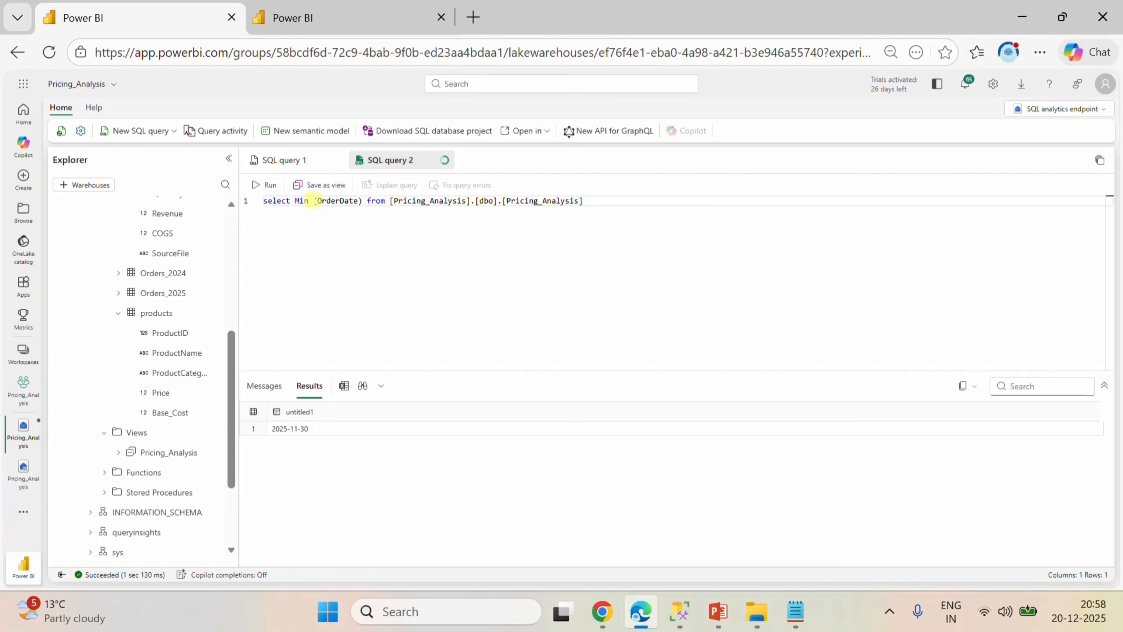
pyautogui.click(265, 185)
# Adjust the StartDate in the calendar M code to the earliest order date and apply the edited code.
pyautogui.click(342, 18)
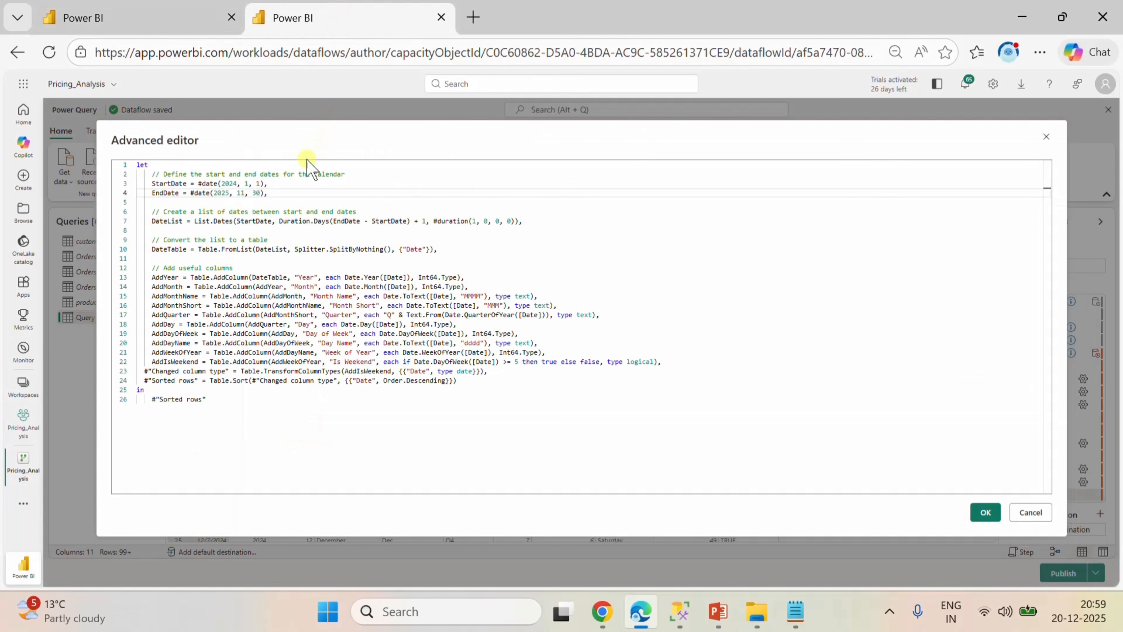
pyautogui.click(236, 184)
pyautogui.press('BackSpace')
pyautogui.click(258, 185)
pyautogui.click(985, 513)
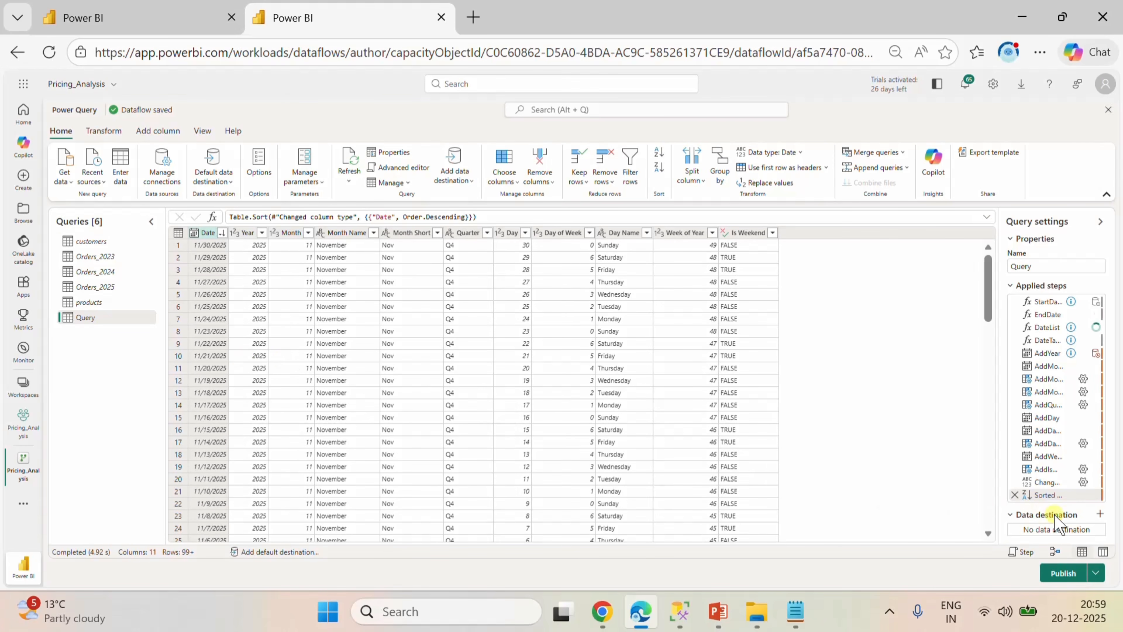
# Add a Lakehouse data destination to the calendar query with a new table named Calender_Table.
pyautogui.click(1100, 512)
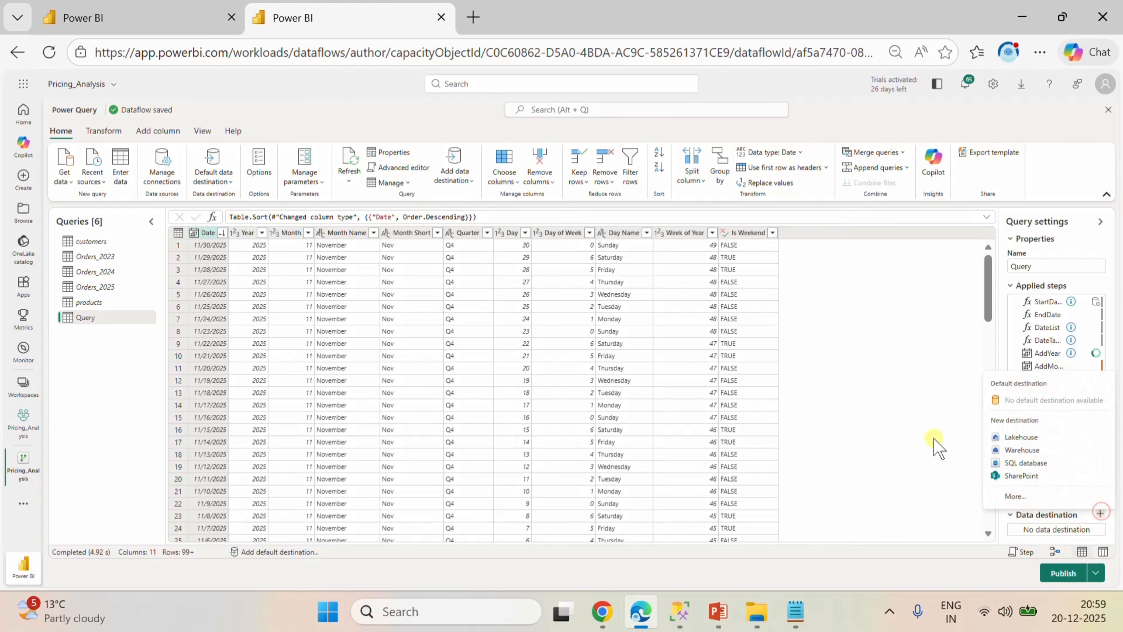
pyautogui.click(1017, 437)
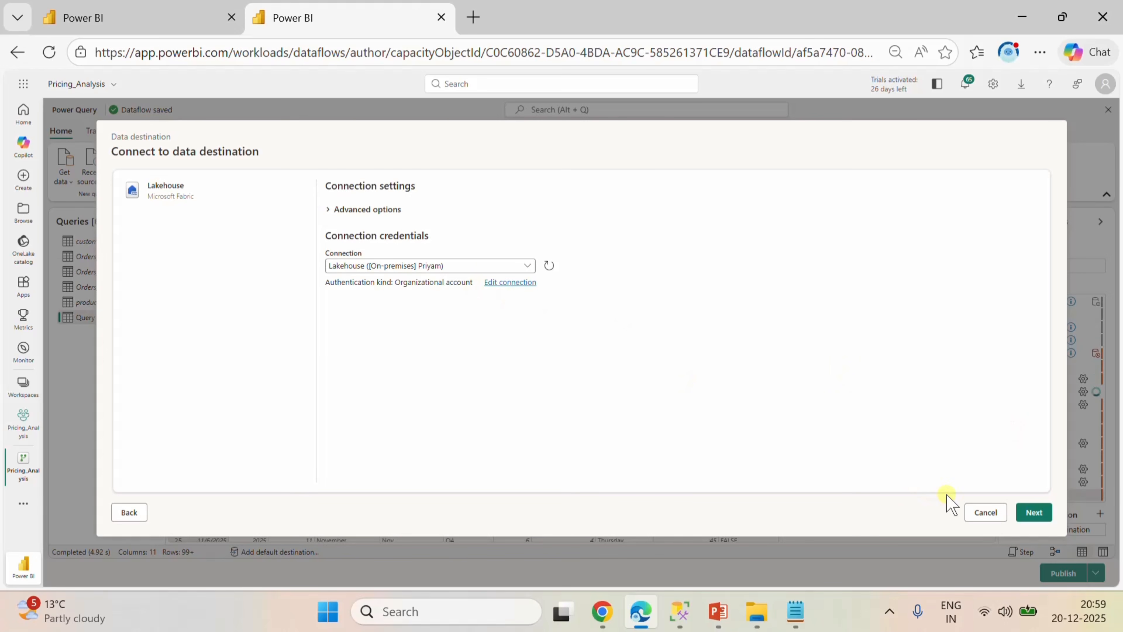
pyautogui.click(1039, 518)
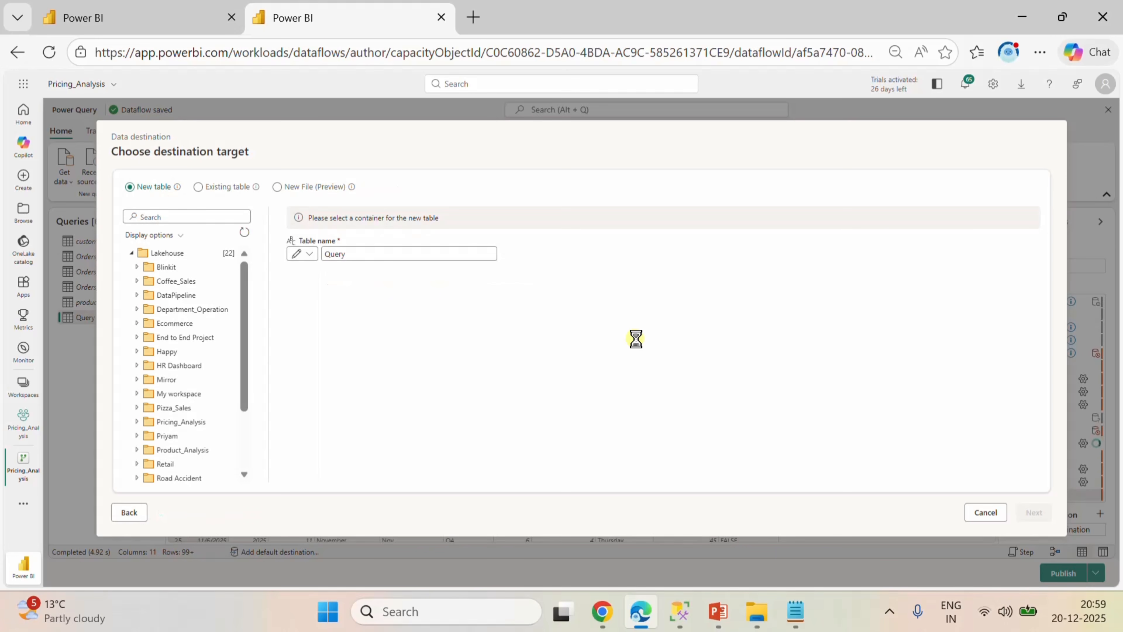
pyautogui.click(354, 253)
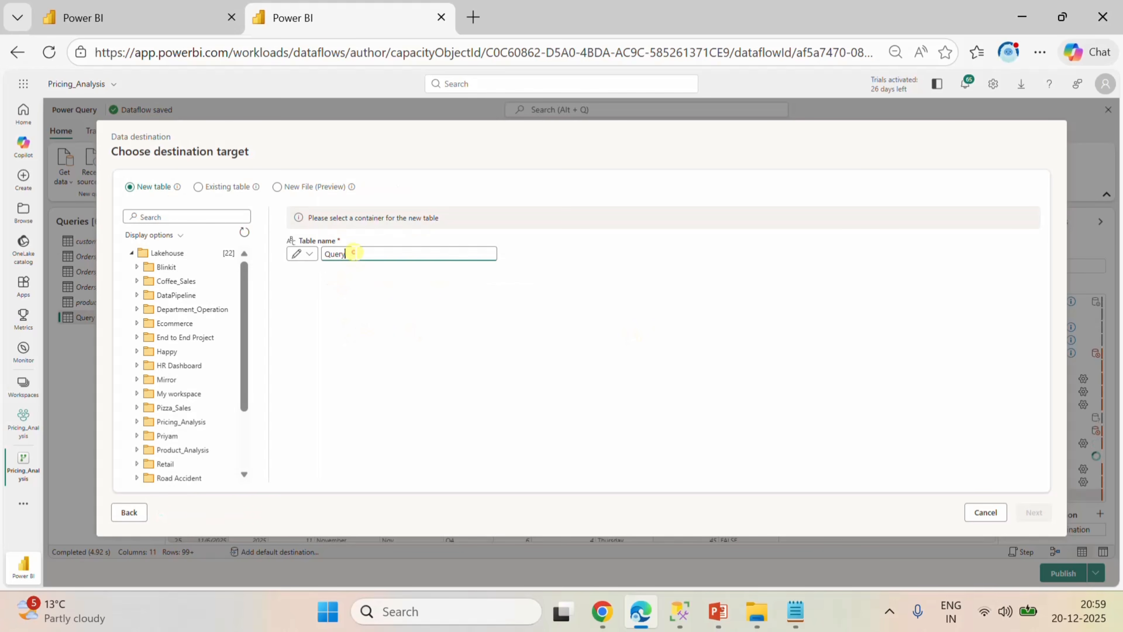
pyautogui.hotkey('ctrl', 'a')
pyautogui.press('BackSpace')
pyautogui.write('calender')
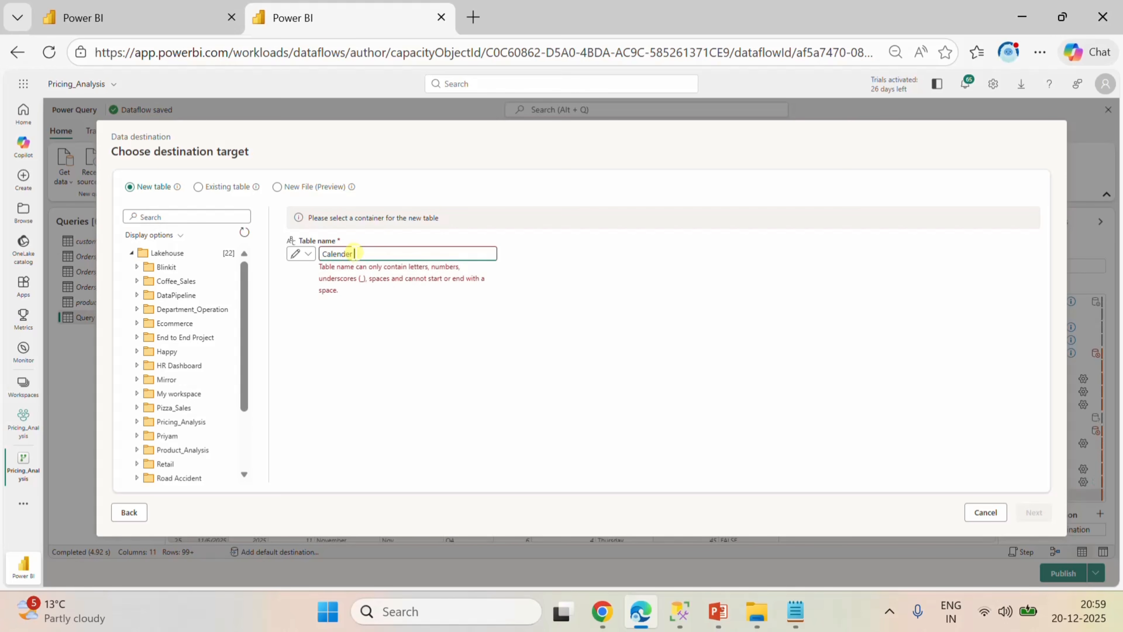
pyautogui.press('BackSpace')
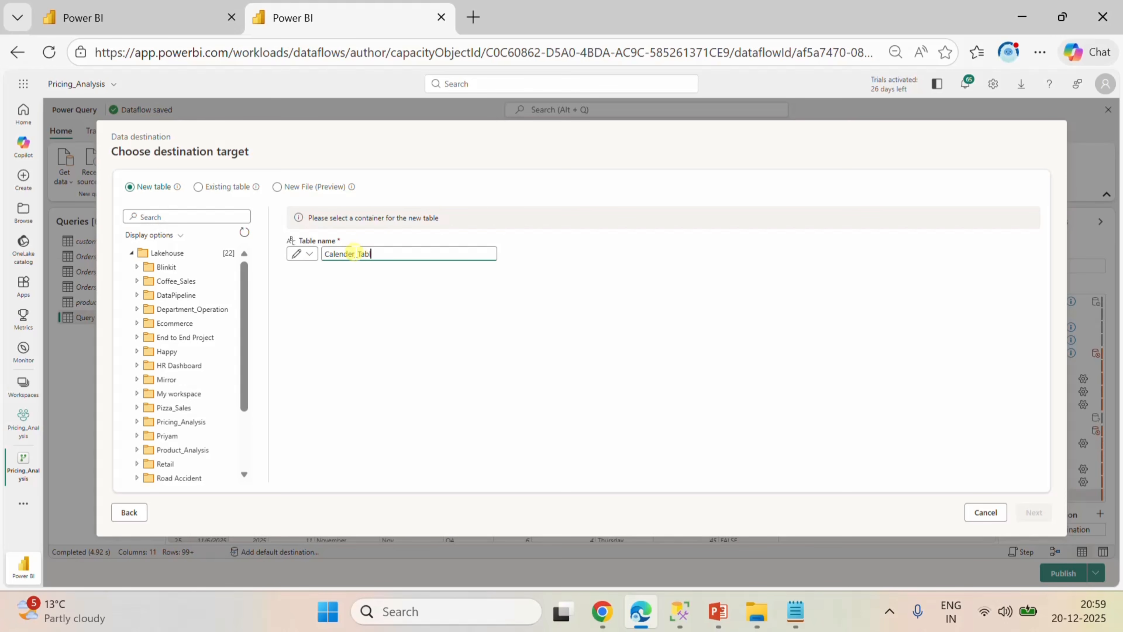
# Choose the Pricing_Analysis lakehouse in the Pricing_Analysis workspace, save the automatic destination settings and publish the dataflow.
pyautogui.click(172, 420)
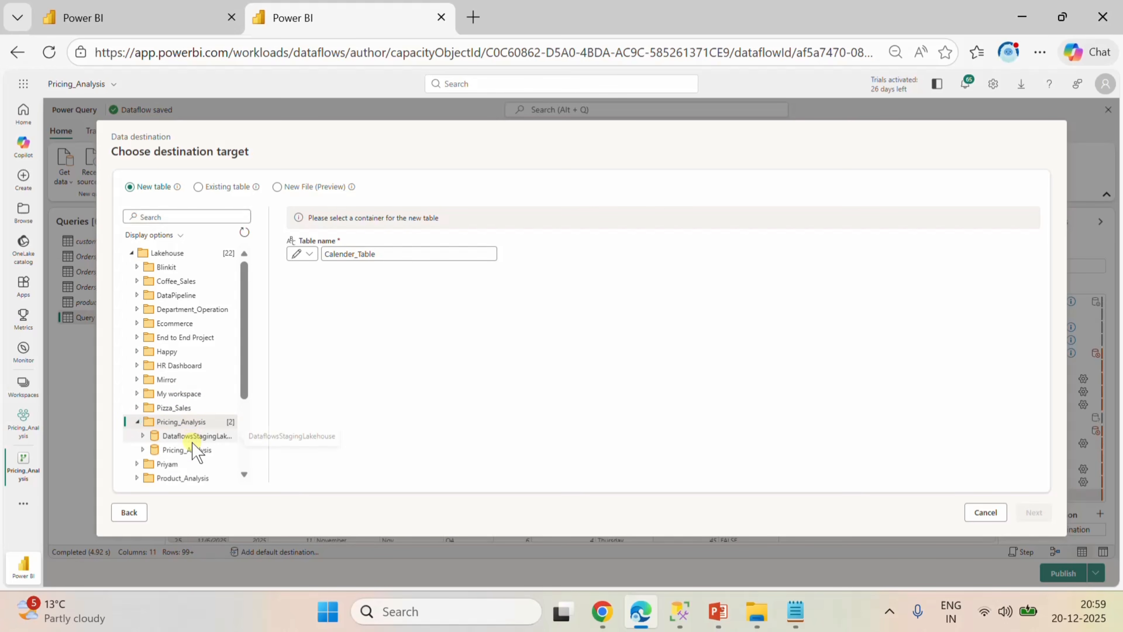
pyautogui.click(191, 449)
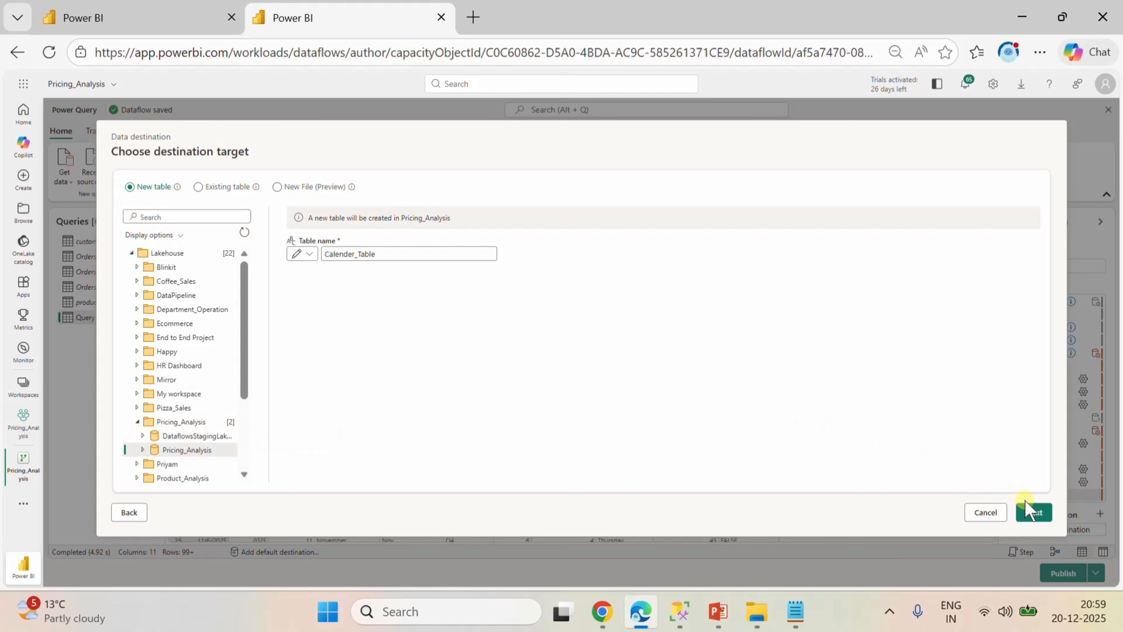
pyautogui.click(1031, 509)
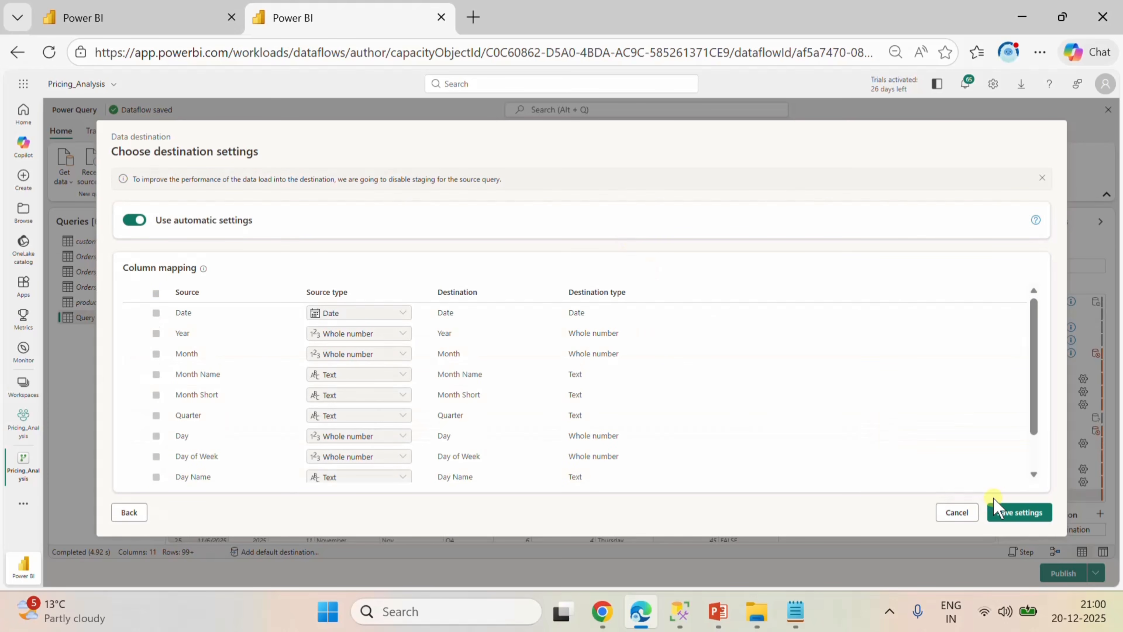
pyautogui.click(1009, 511)
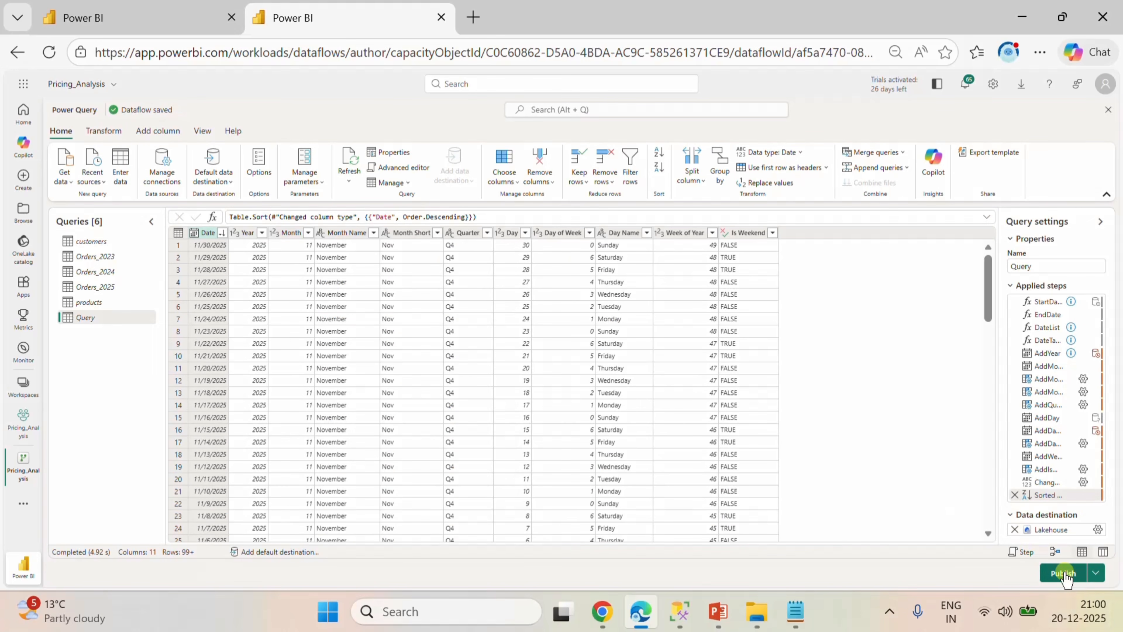
pyautogui.click(1065, 573)
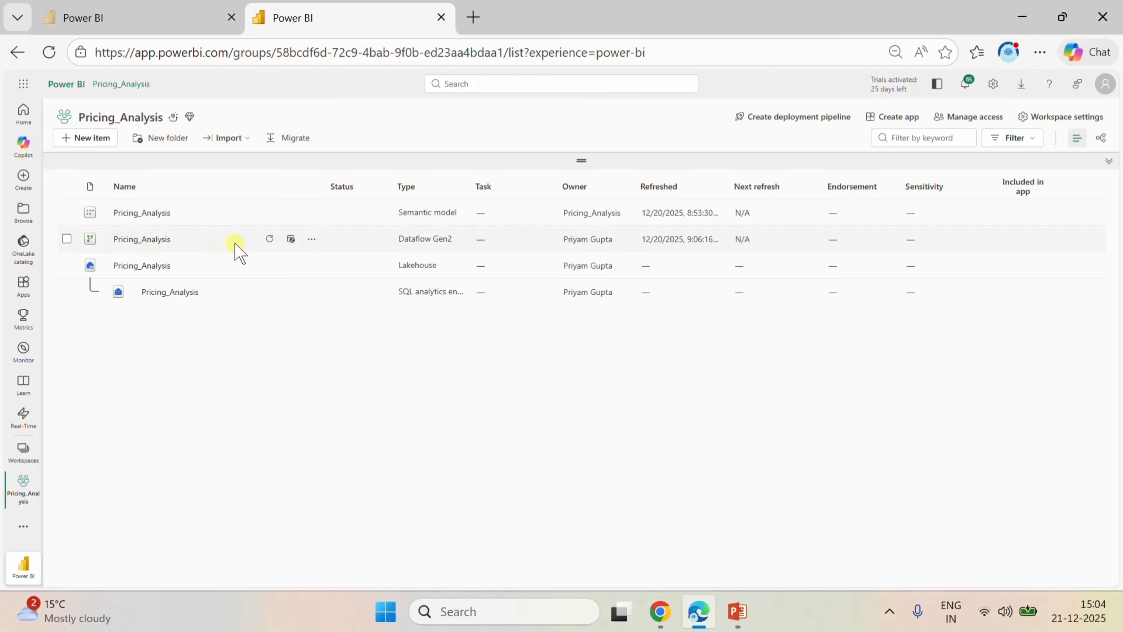
# Check the Pricing_Analysis lakehouse for the calendar table and open the Pricing_Analysis semantic model in editing mode.
pyautogui.click(131, 270)
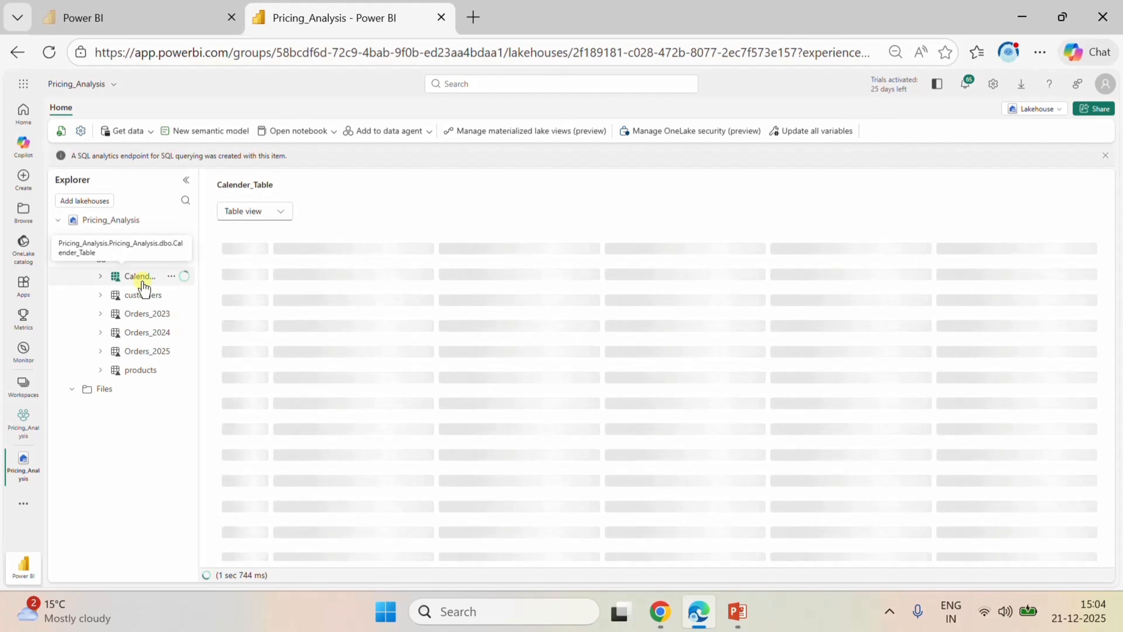
pyautogui.click(25, 421)
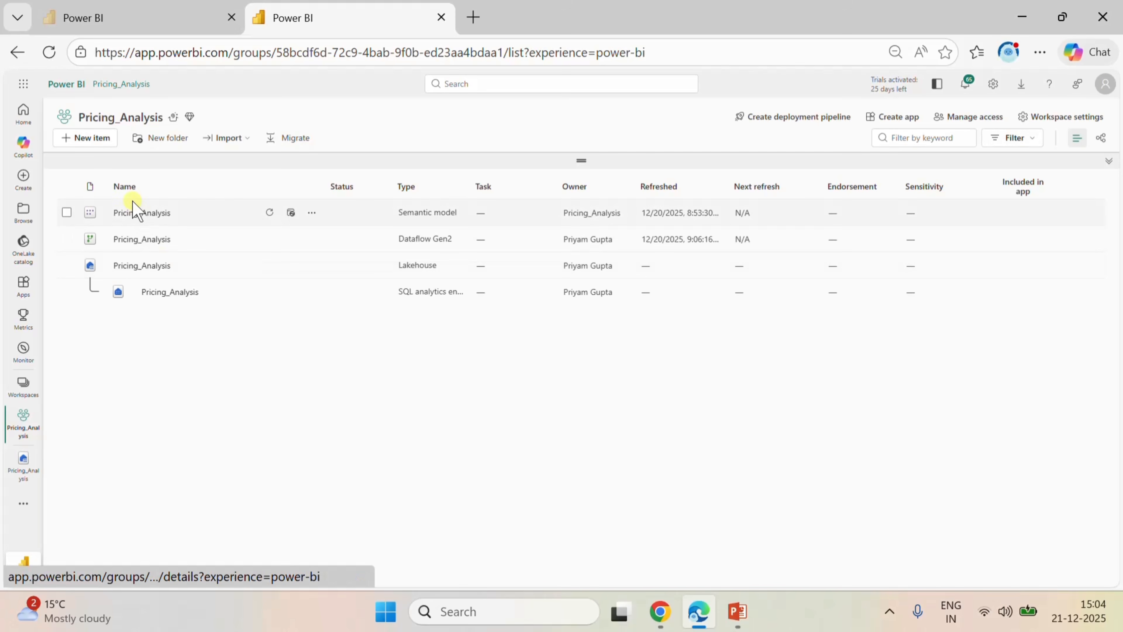
pyautogui.click(133, 214)
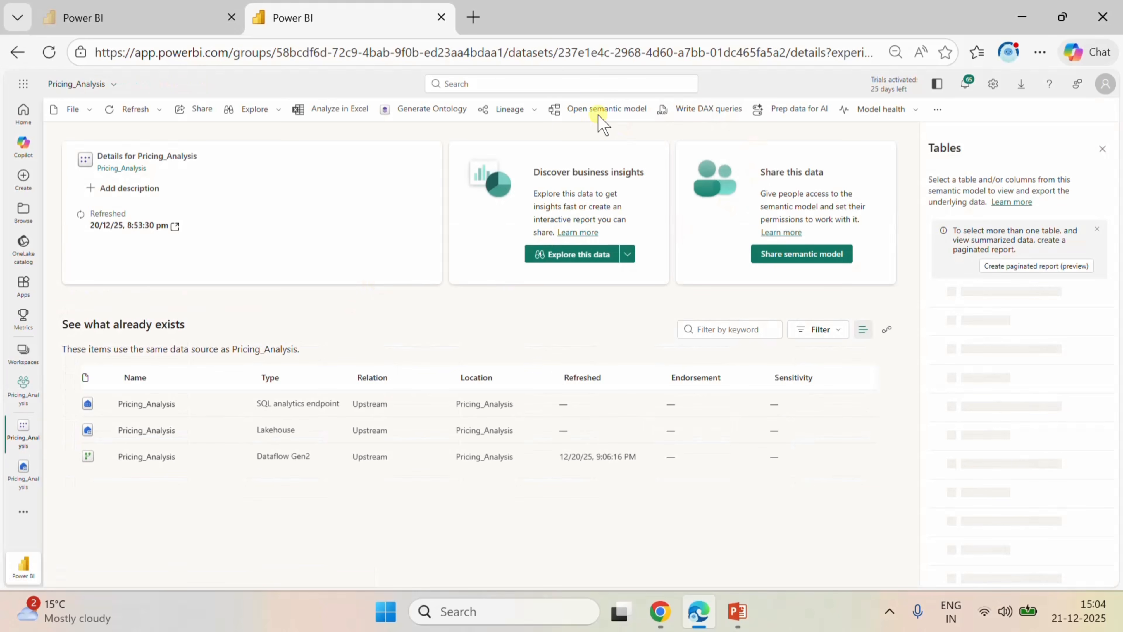
pyautogui.click(584, 109)
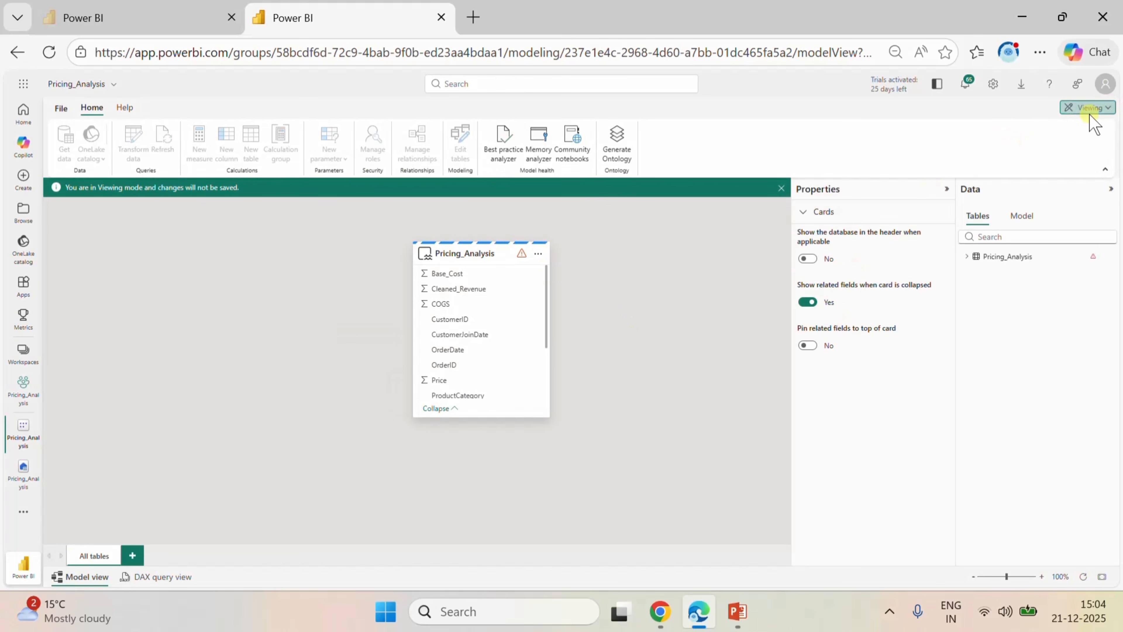
pyautogui.click(1089, 108)
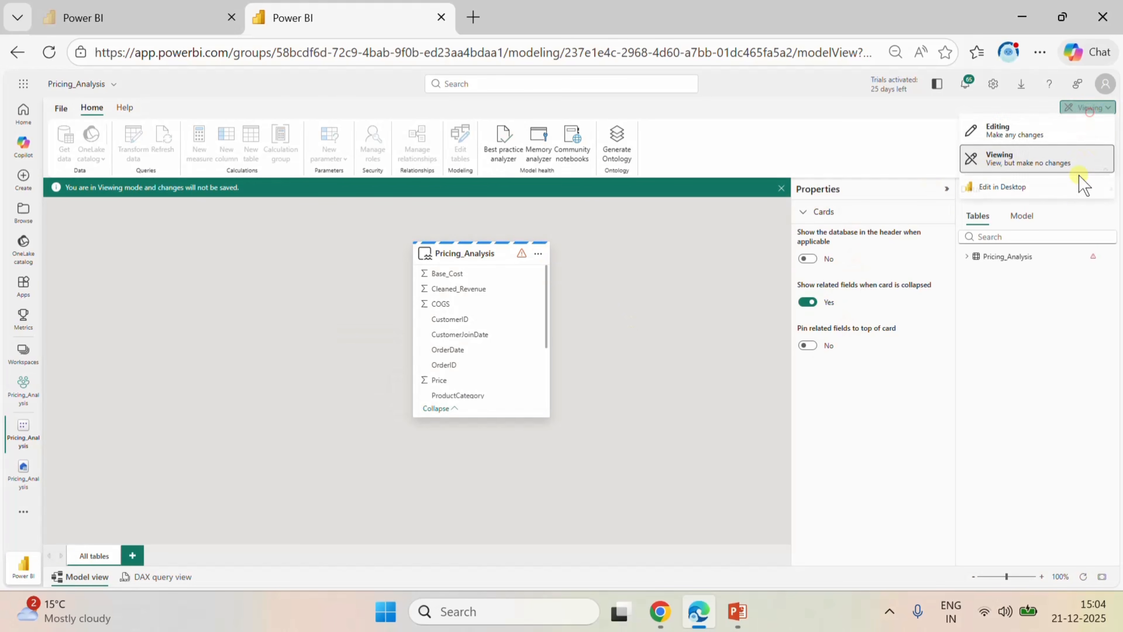
pyautogui.click(1008, 131)
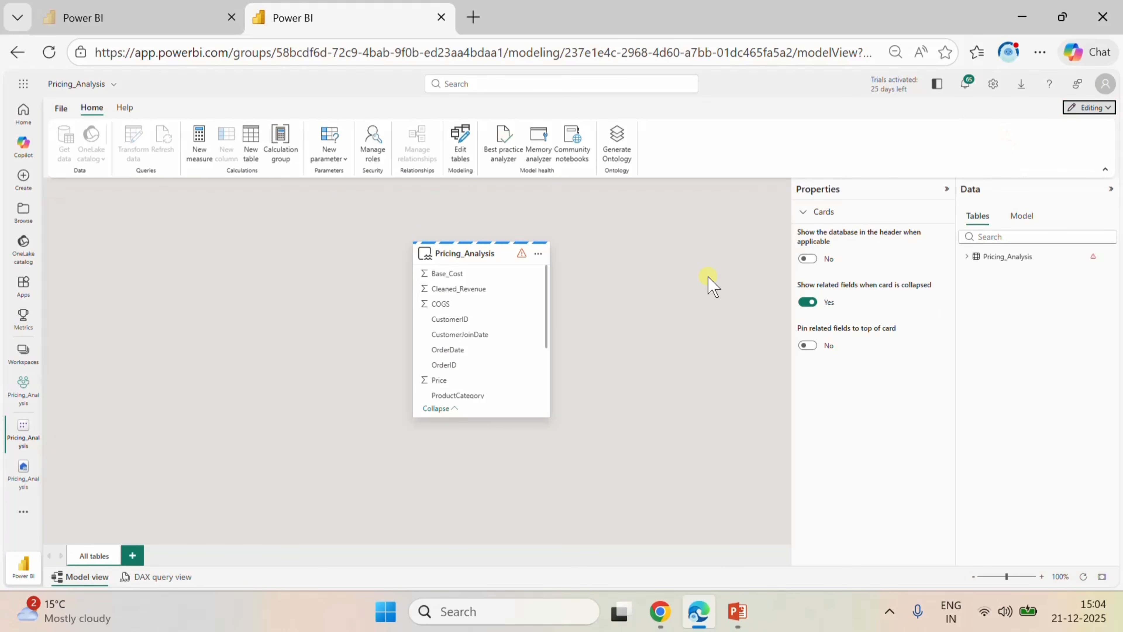
# Add Calender_Table to the semantic model and move the Pricing_Analysis card clear of it in the diagram.
pyautogui.click(462, 145)
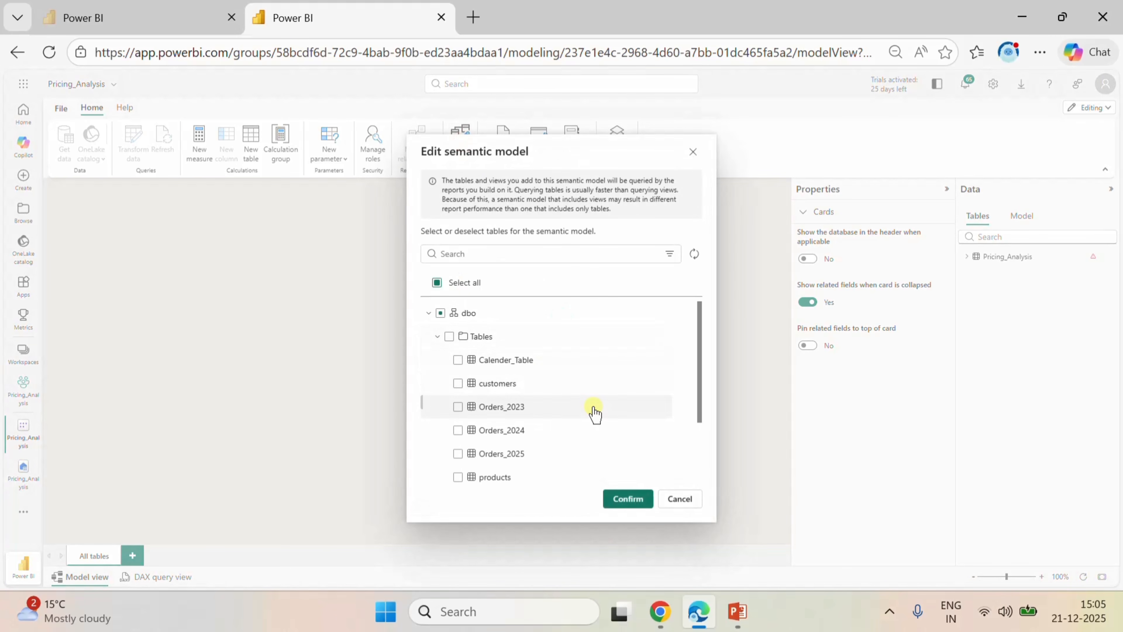
pyautogui.click(457, 360)
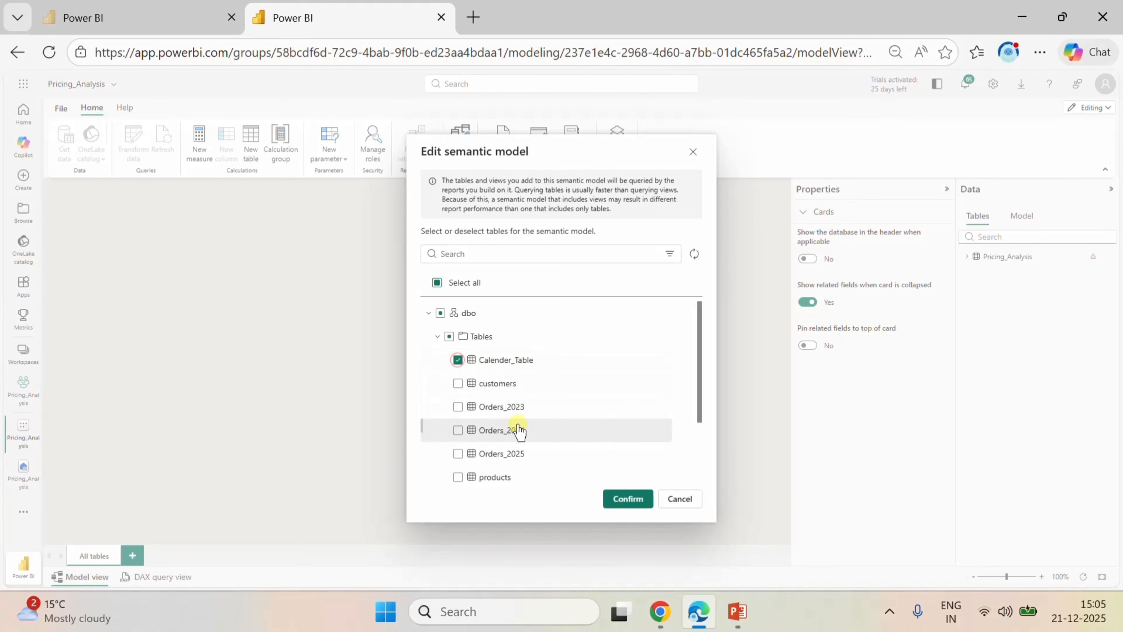
pyautogui.scroll(-2, 559, 418)
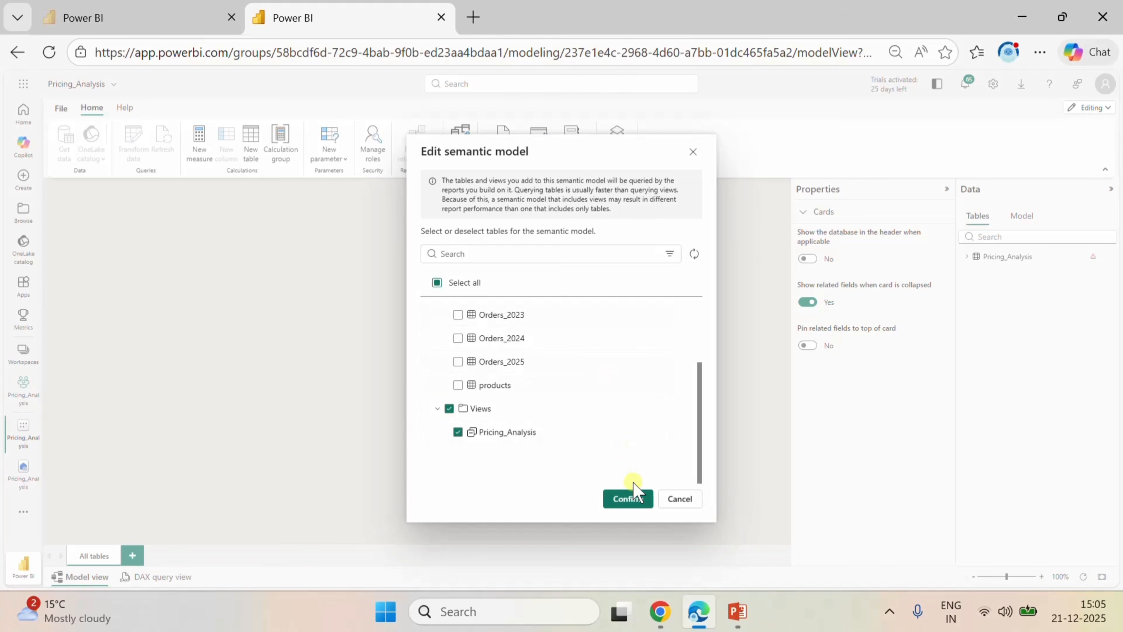
pyautogui.click(628, 499)
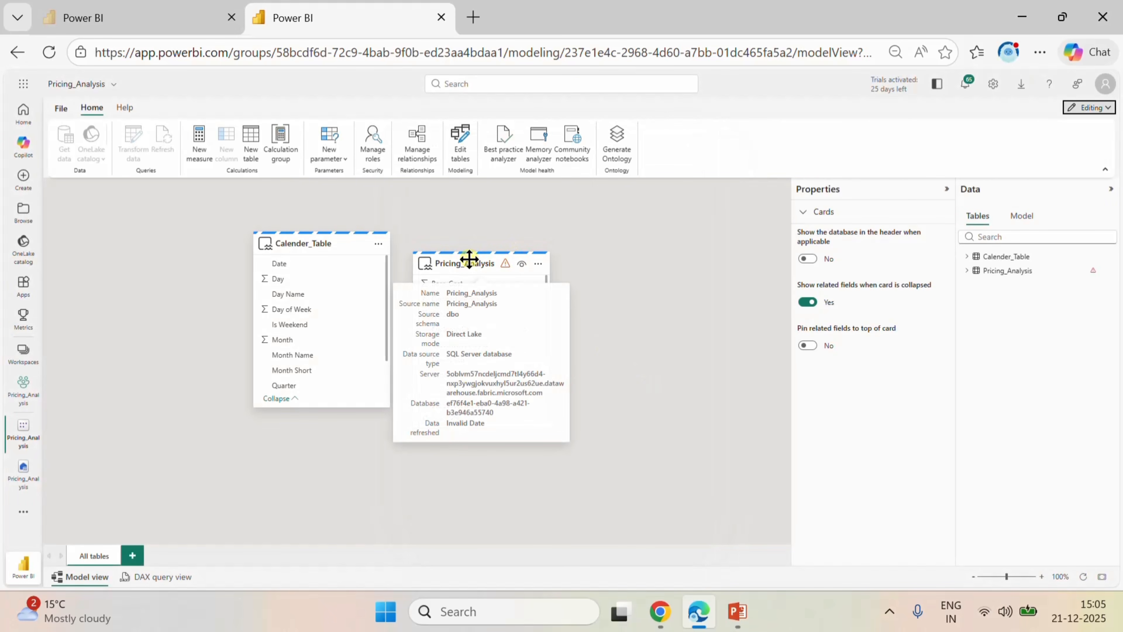
pyautogui.moveTo(469, 259); pyautogui.dragTo(549, 240)
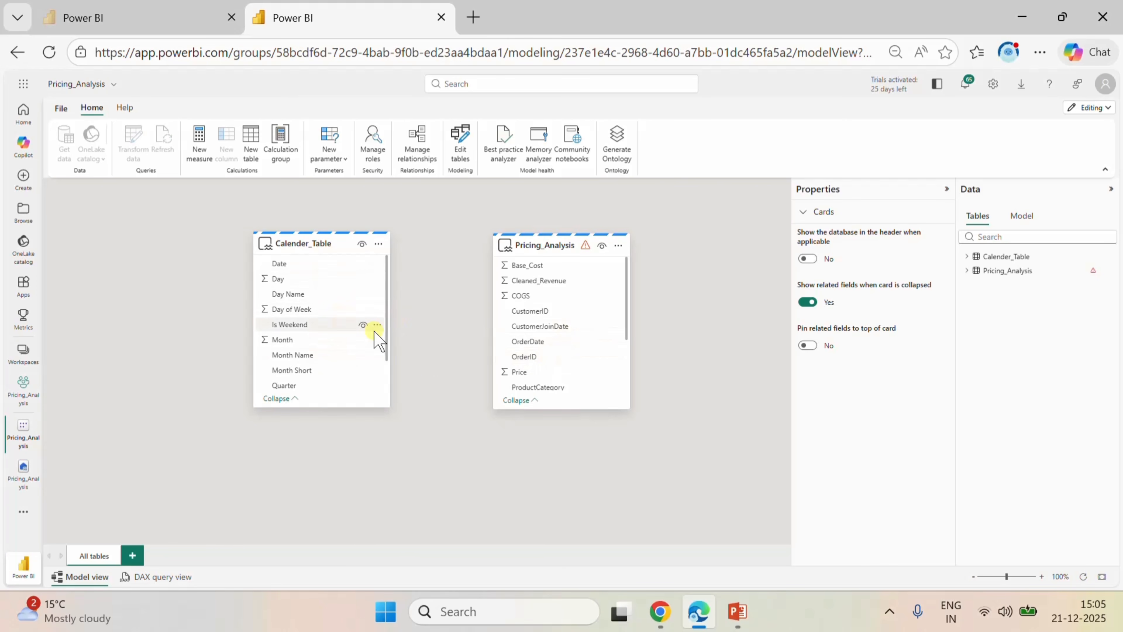
# Create an active one-to-many relationship from Calender_Table Date to Pricing_Analysis OrderDate and move the Pricing_Analysis card farther from Calender_Table.
pyautogui.moveTo(556, 261)
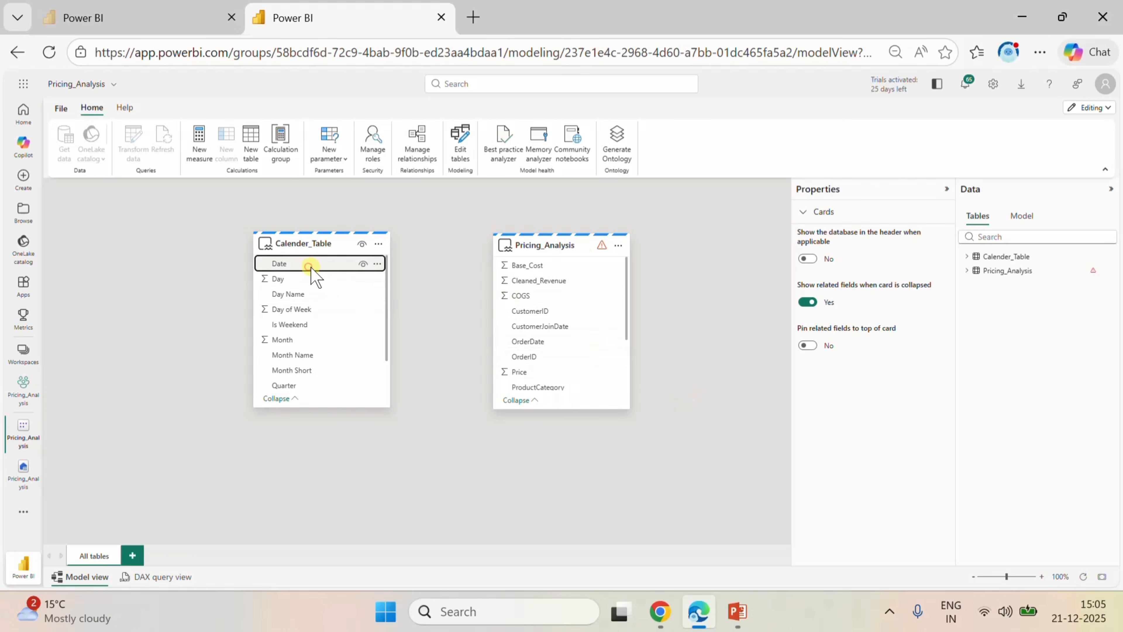
pyautogui.moveTo(314, 276); pyautogui.dragTo(528, 341)
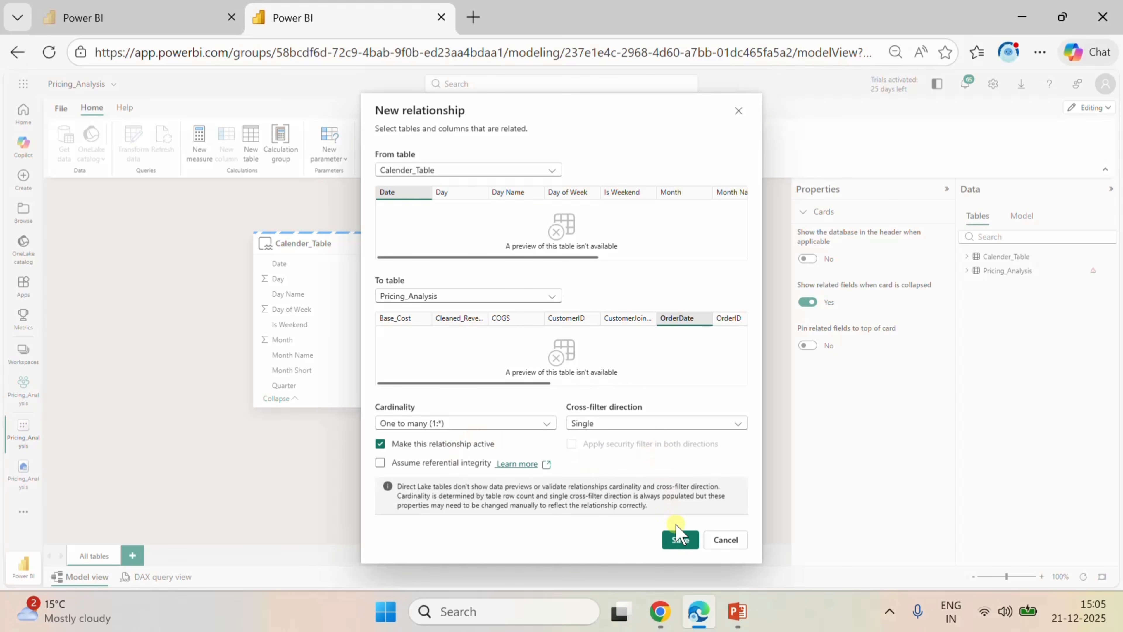
pyautogui.click(680, 540)
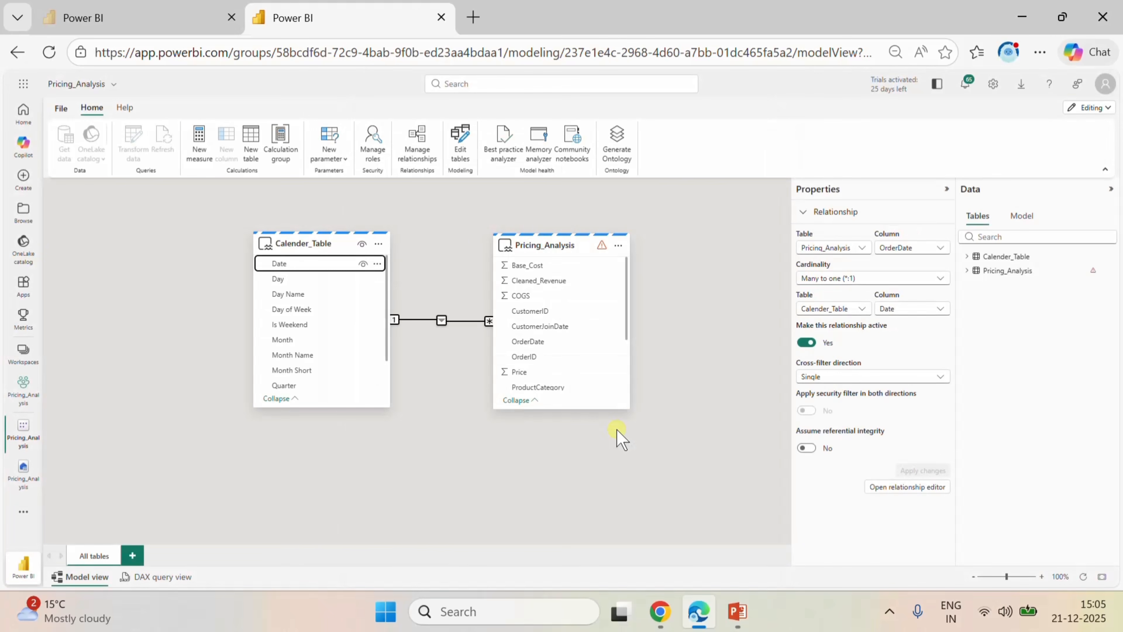
pyautogui.moveTo(585, 250)
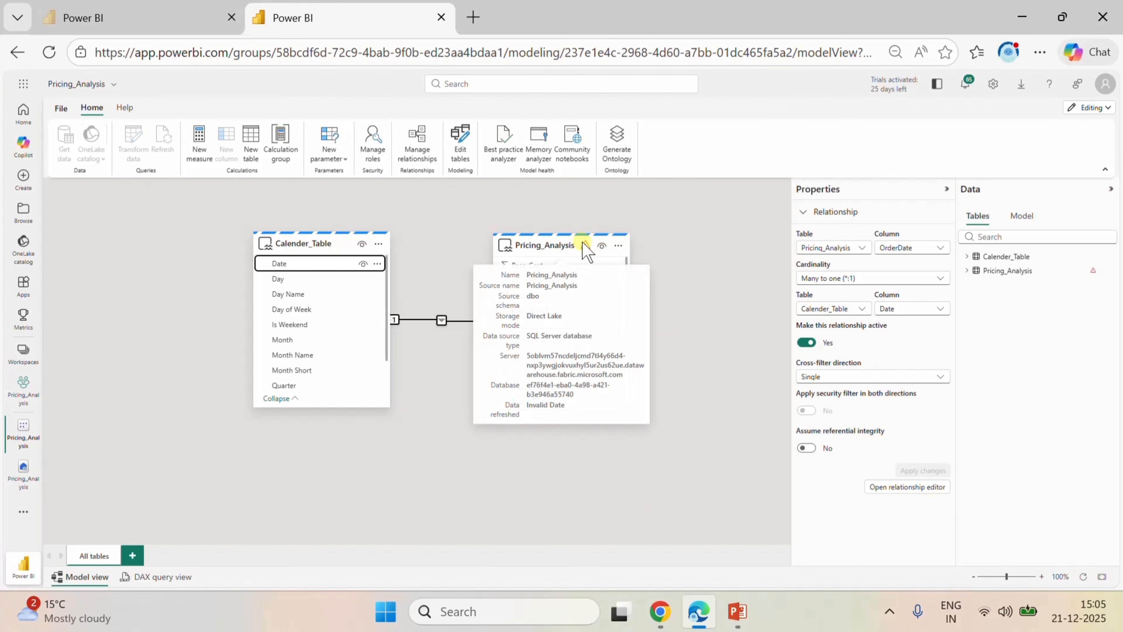
pyautogui.click(720, 302)
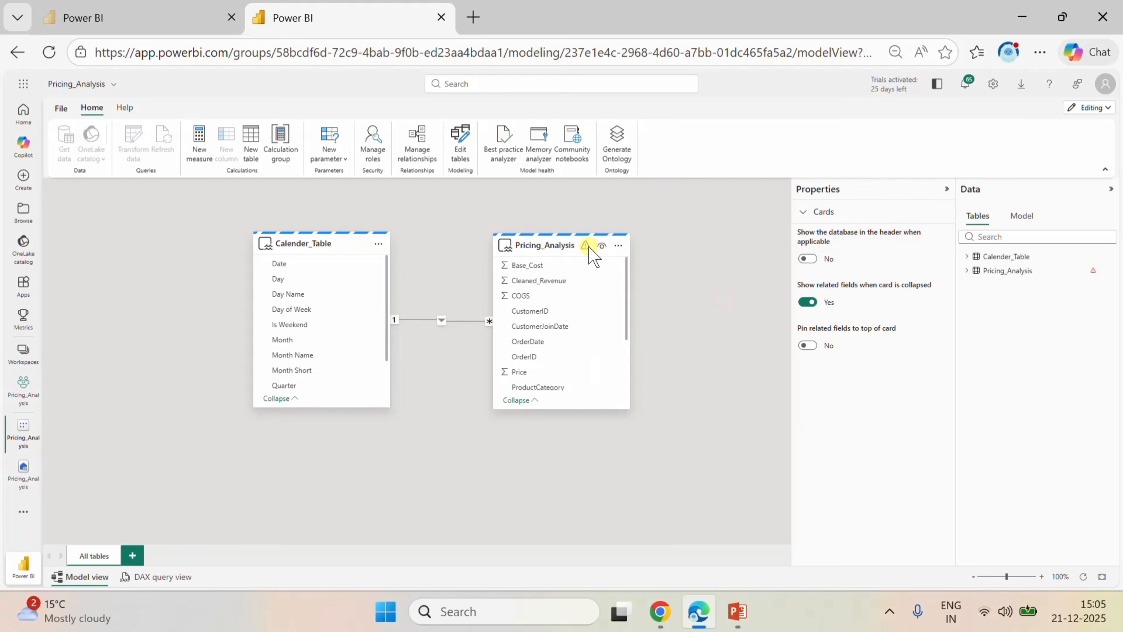
pyautogui.moveTo(562, 242)
pyautogui.moveTo(561, 241); pyautogui.dragTo(627, 243)
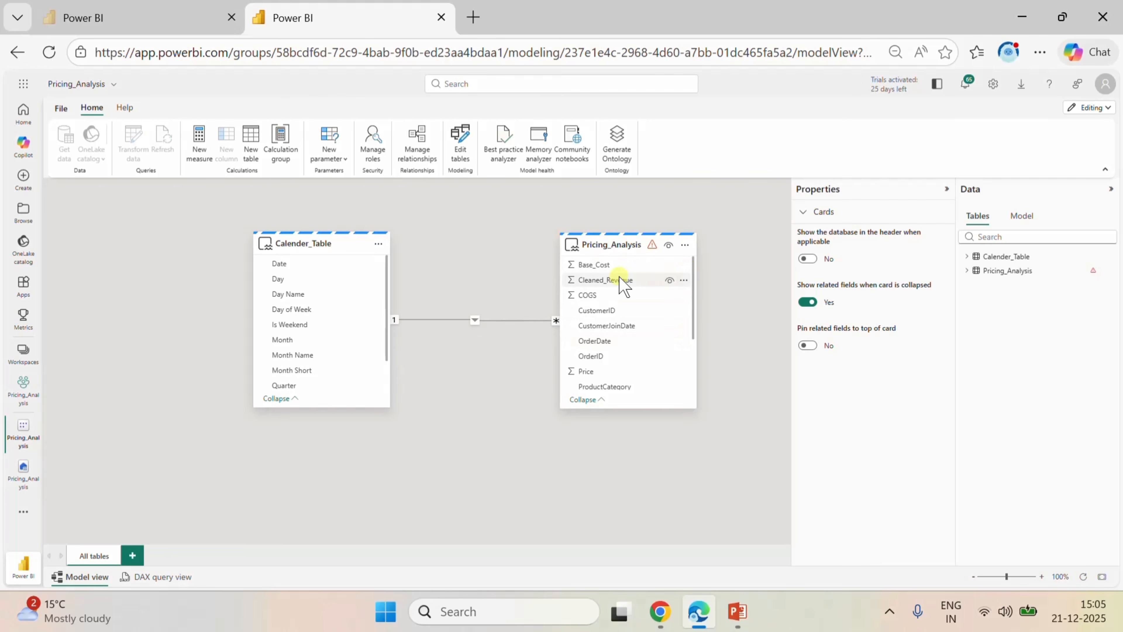
pyautogui.click(197, 163)
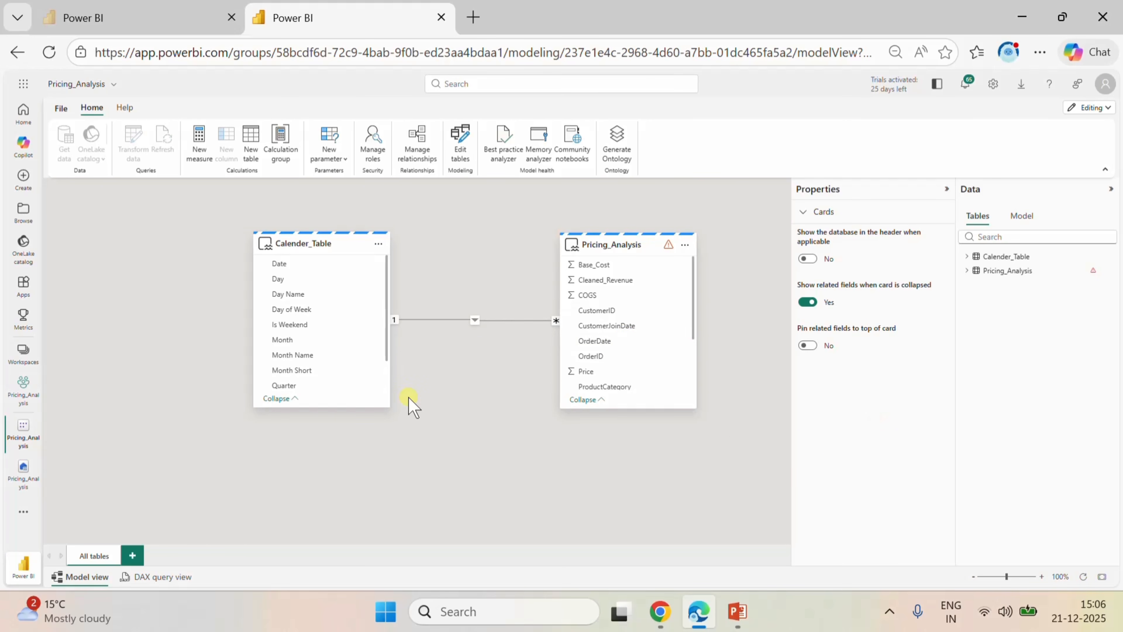
# Set the Month Name column of Calender_Table to sort by the Month column.
pyautogui.click(287, 340)
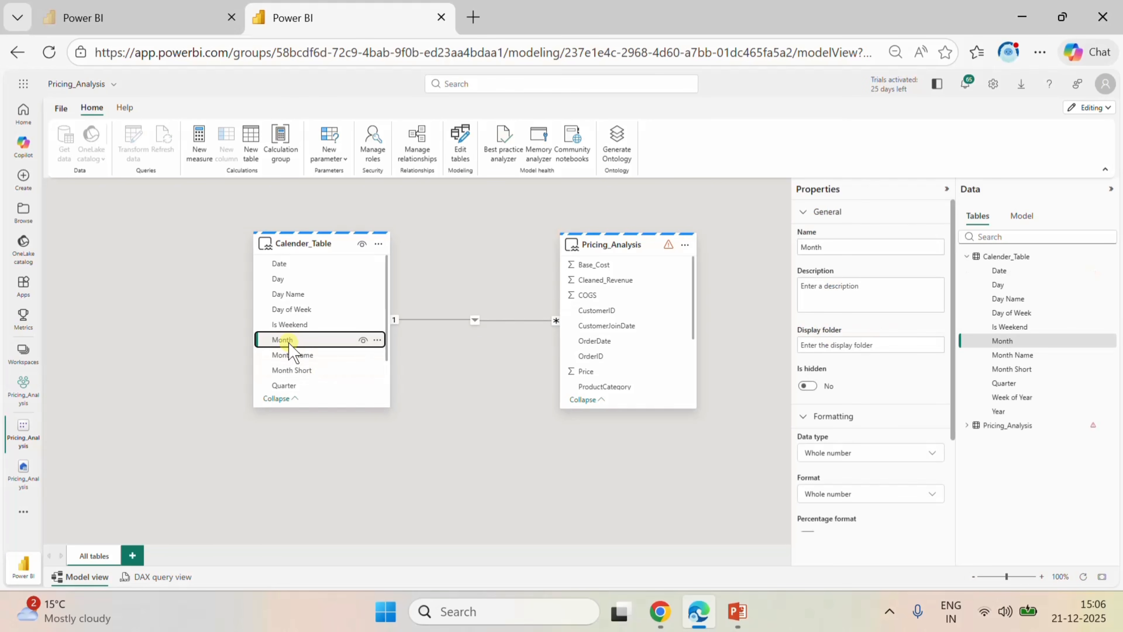
pyautogui.click(295, 373)
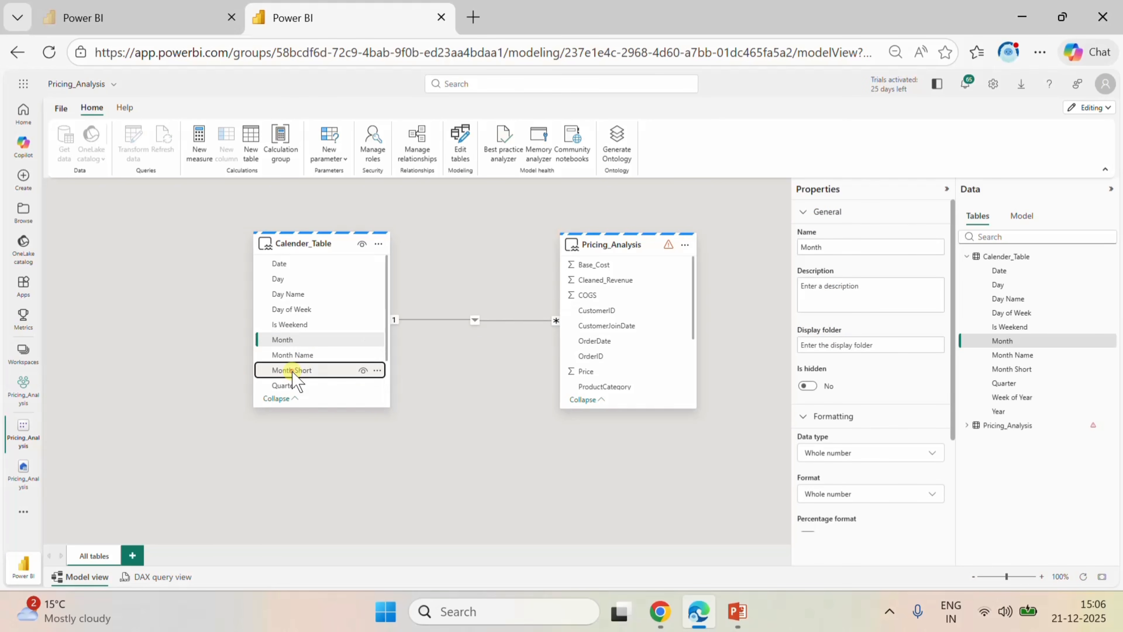
pyautogui.scroll(-1, 328, 343)
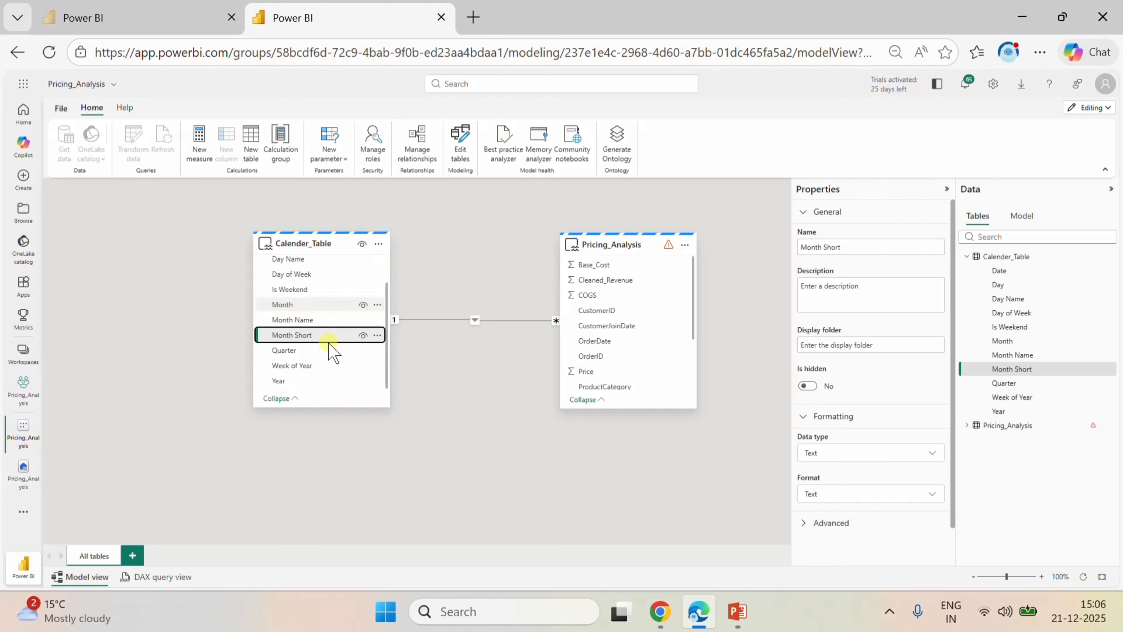
pyautogui.scroll(1, 329, 343)
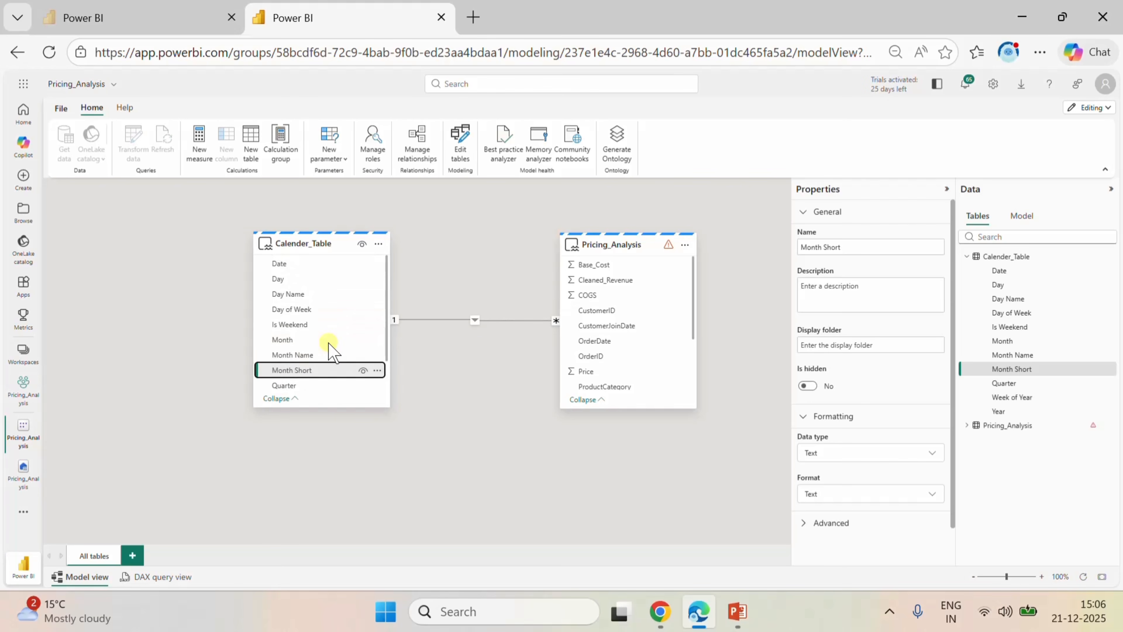
pyautogui.click(316, 354)
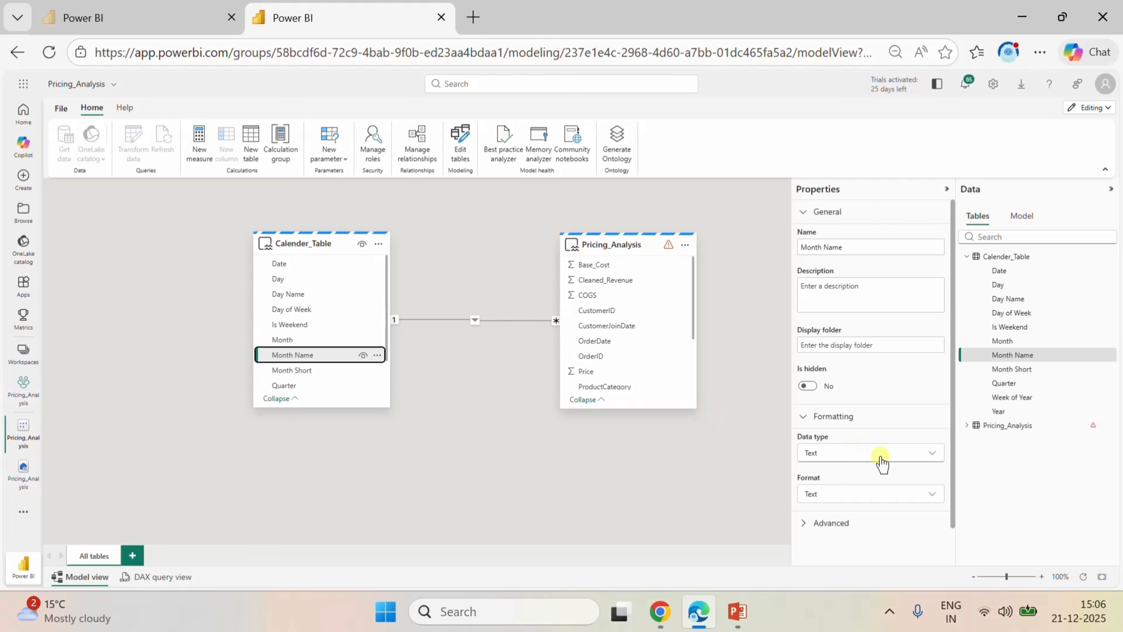
pyautogui.click(842, 520)
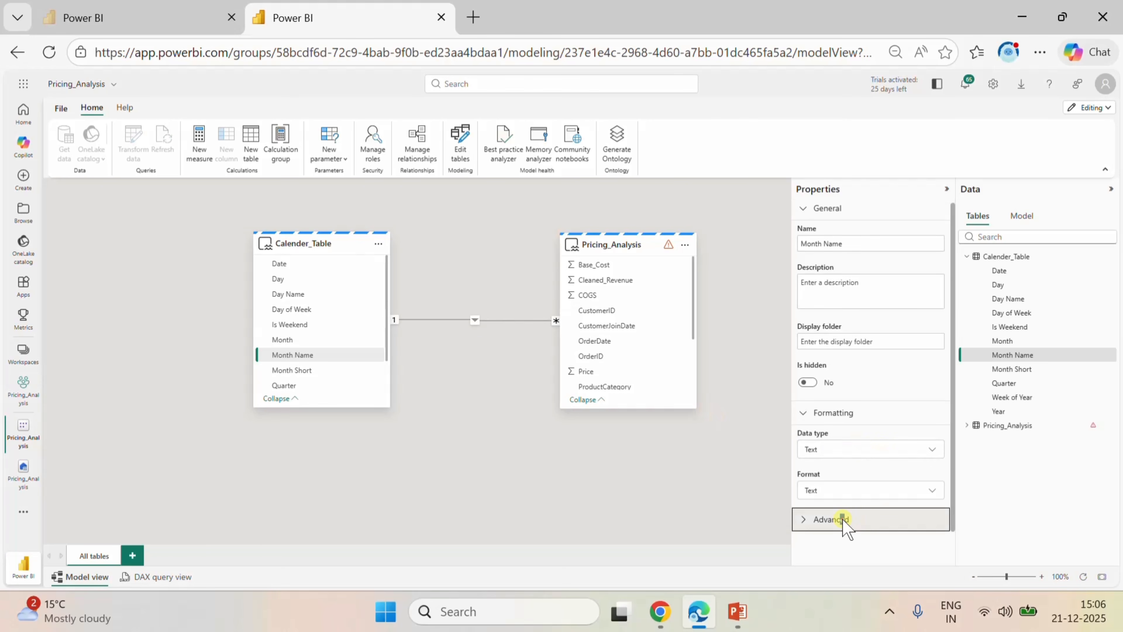
pyautogui.click(816, 520)
pyautogui.click(815, 520)
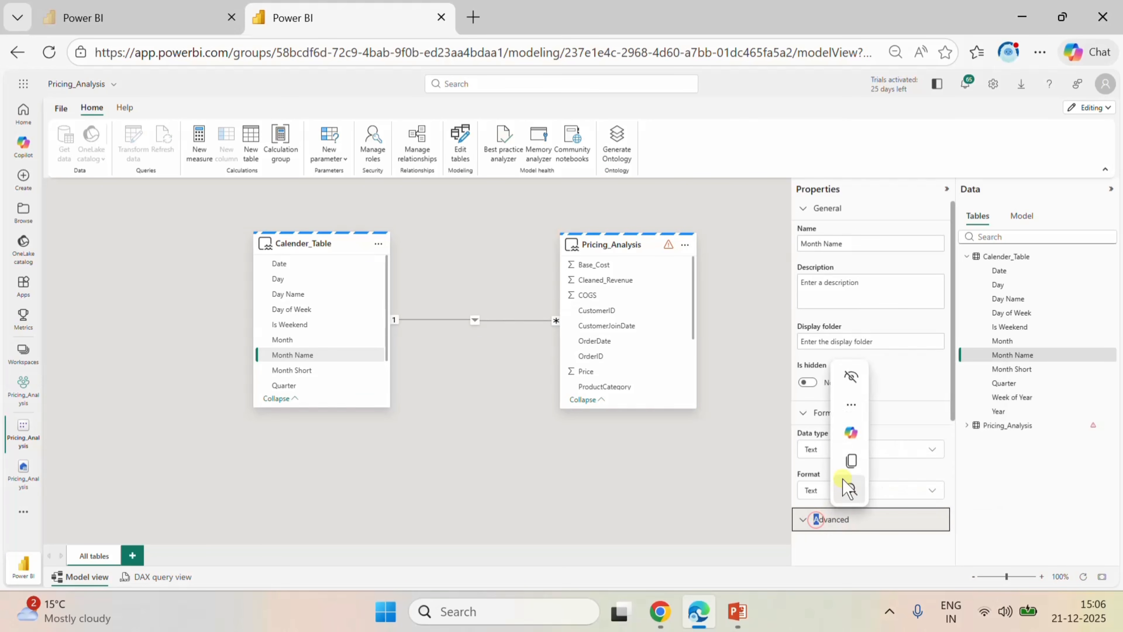
pyautogui.click(817, 472)
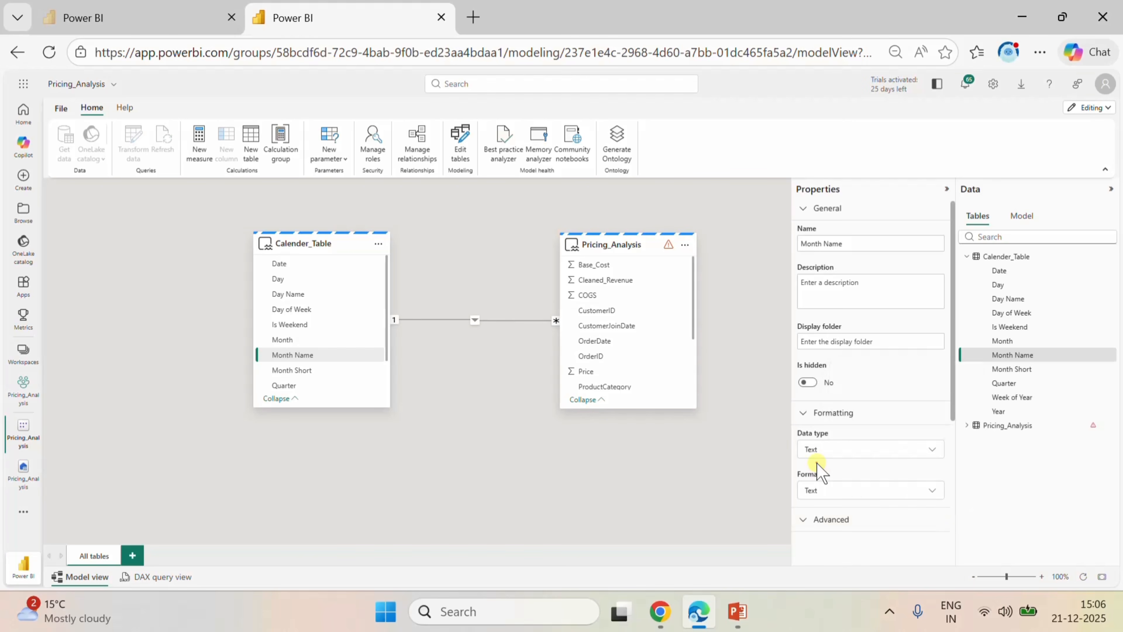
pyautogui.scroll(-3, 817, 471)
pyautogui.click(851, 391)
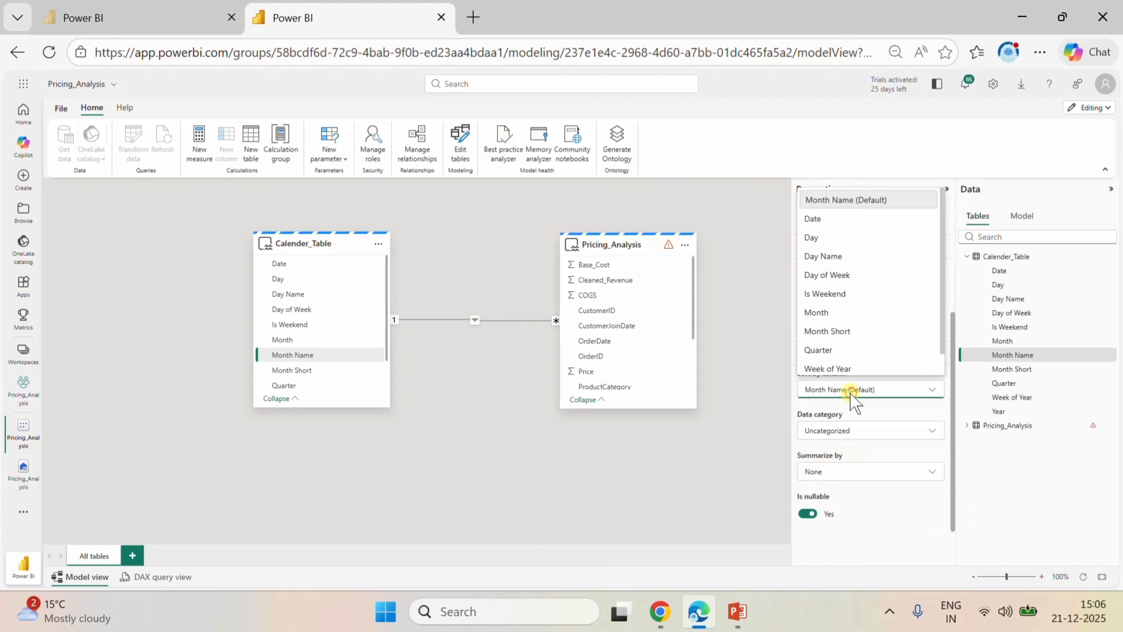
pyautogui.click(823, 312)
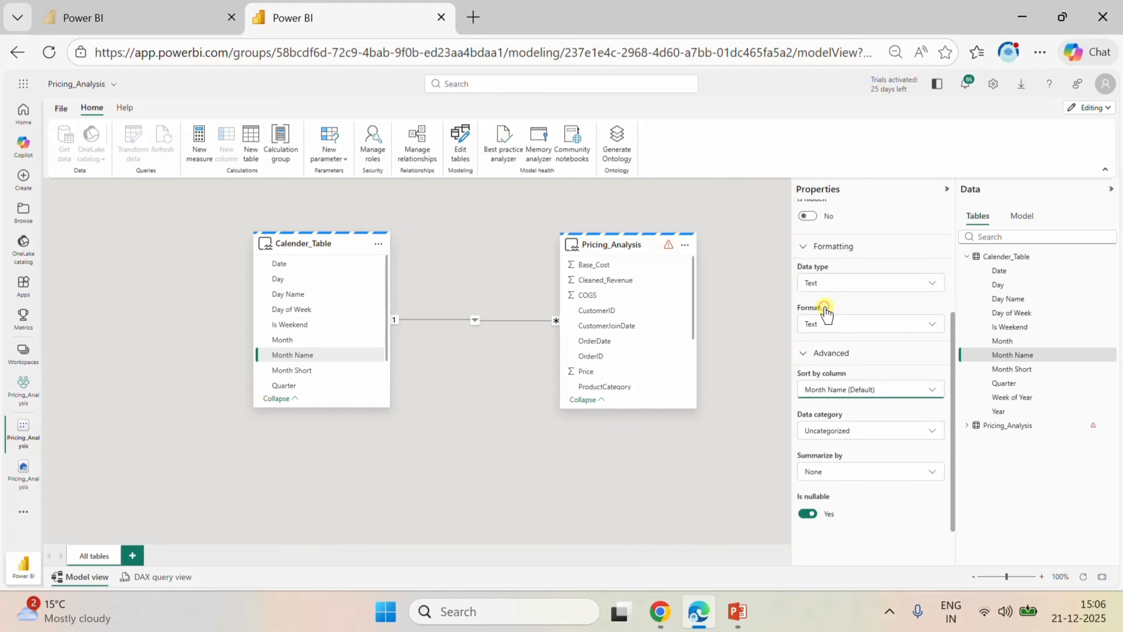
# Set the Month Short column of Calender_Table to sort by the Month column.
pyautogui.click(311, 371)
pyautogui.click(882, 391)
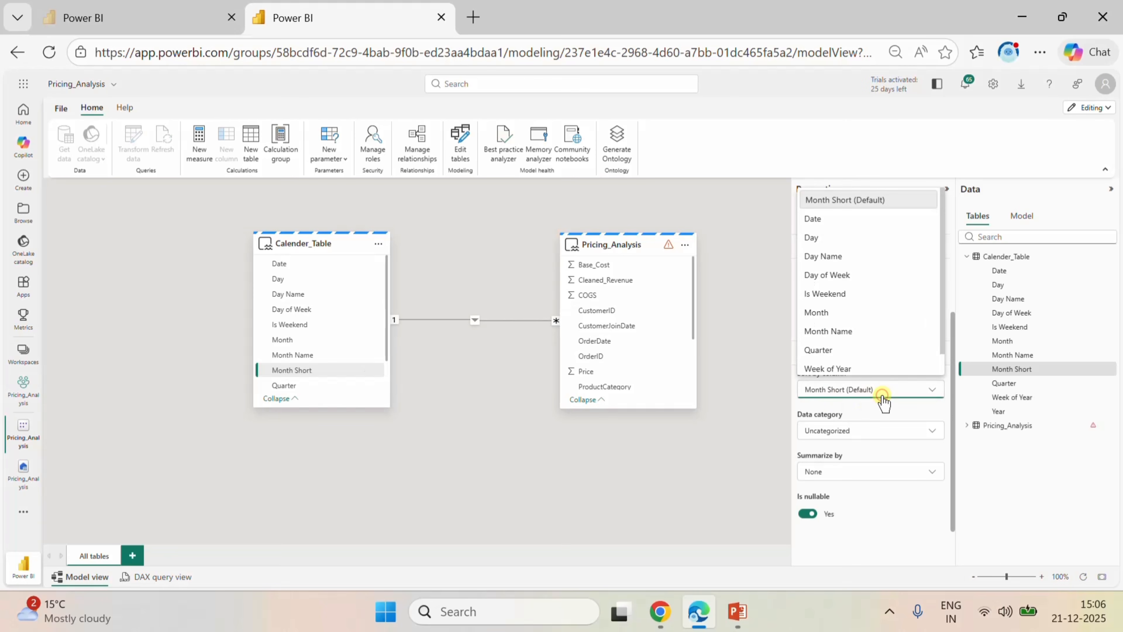
pyautogui.click(827, 313)
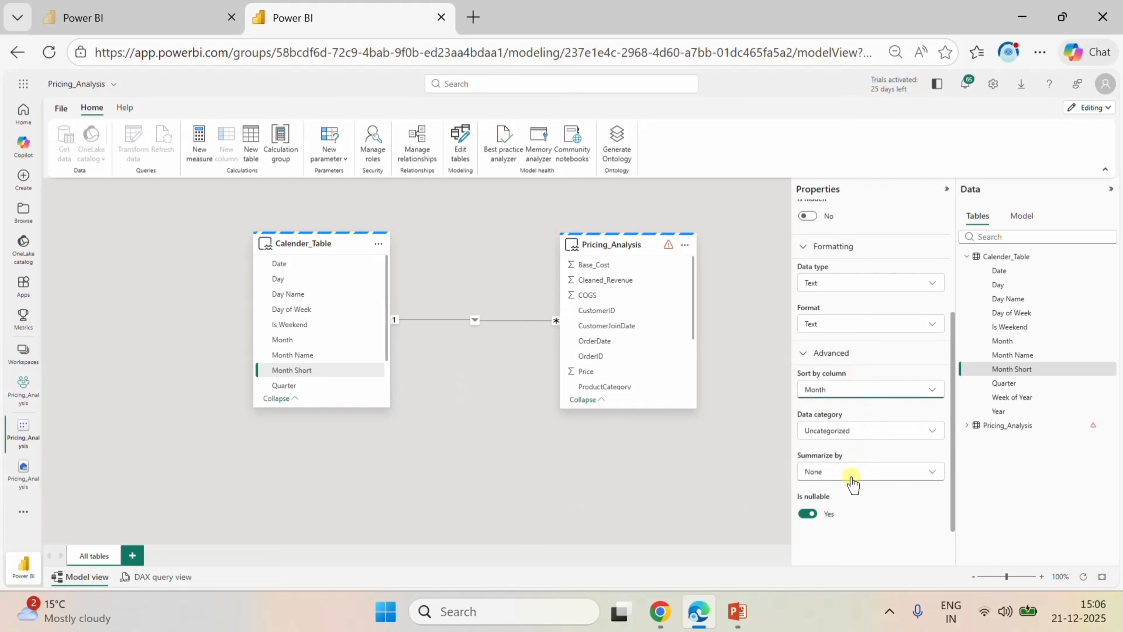
pyautogui.click(644, 469)
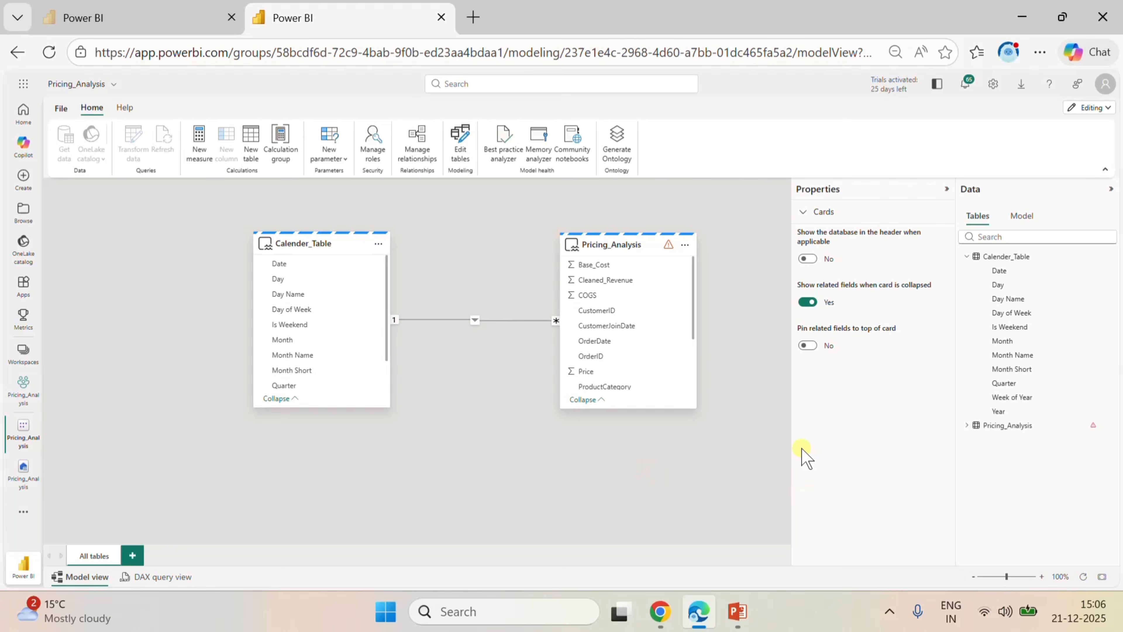
# Find Power BI Desktop through the Windows search and launch it.
pyautogui.click(513, 611)
pyautogui.write('pow')
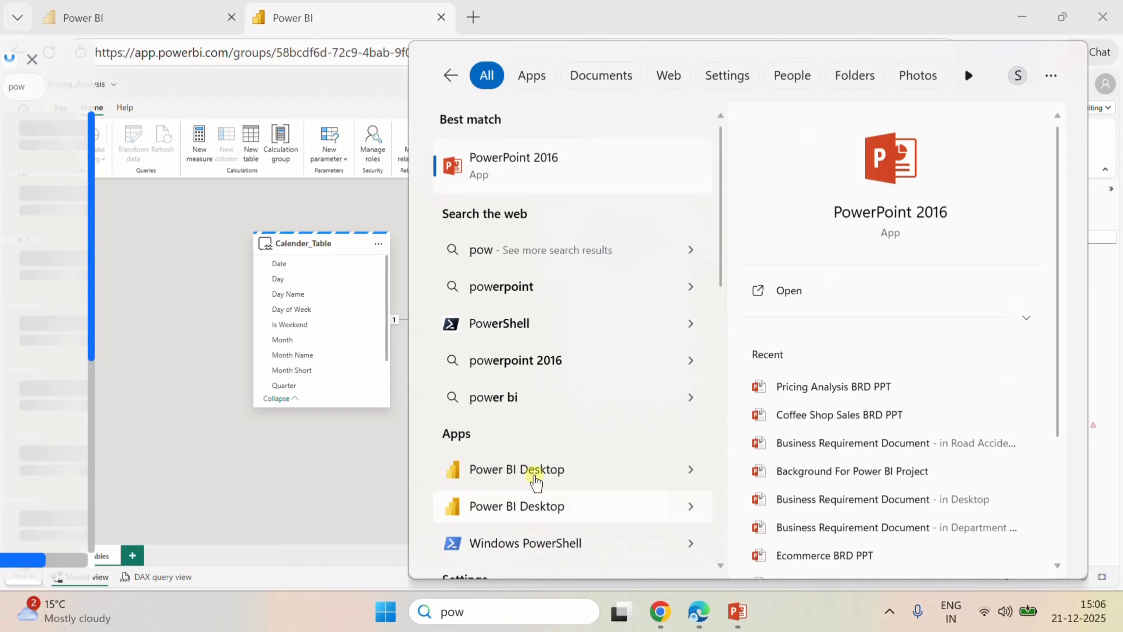
pyautogui.click(531, 470)
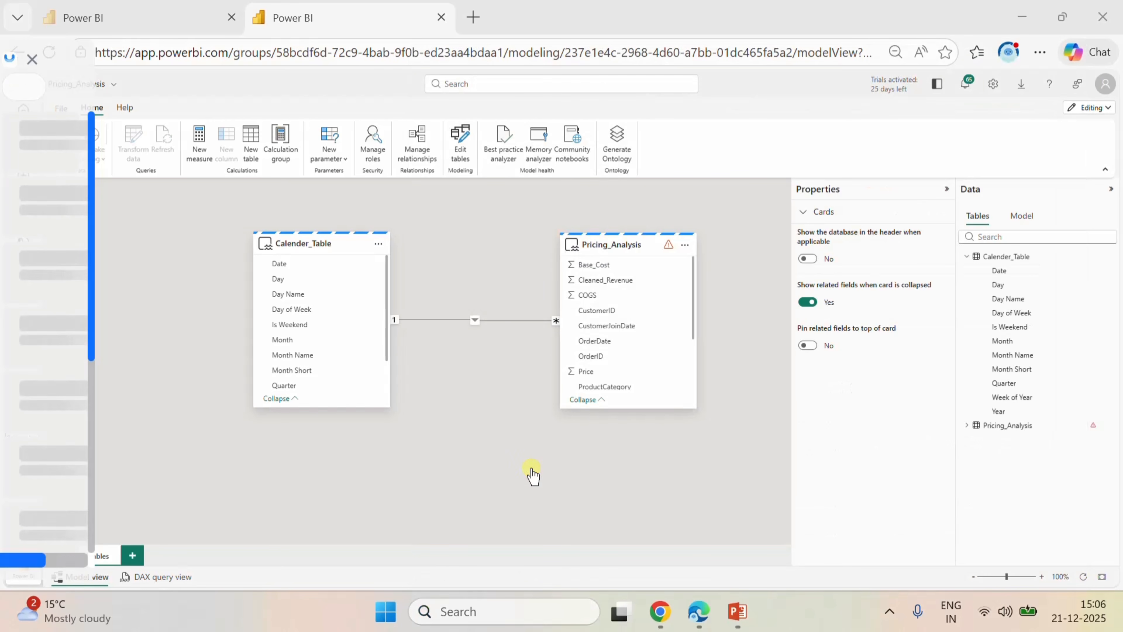
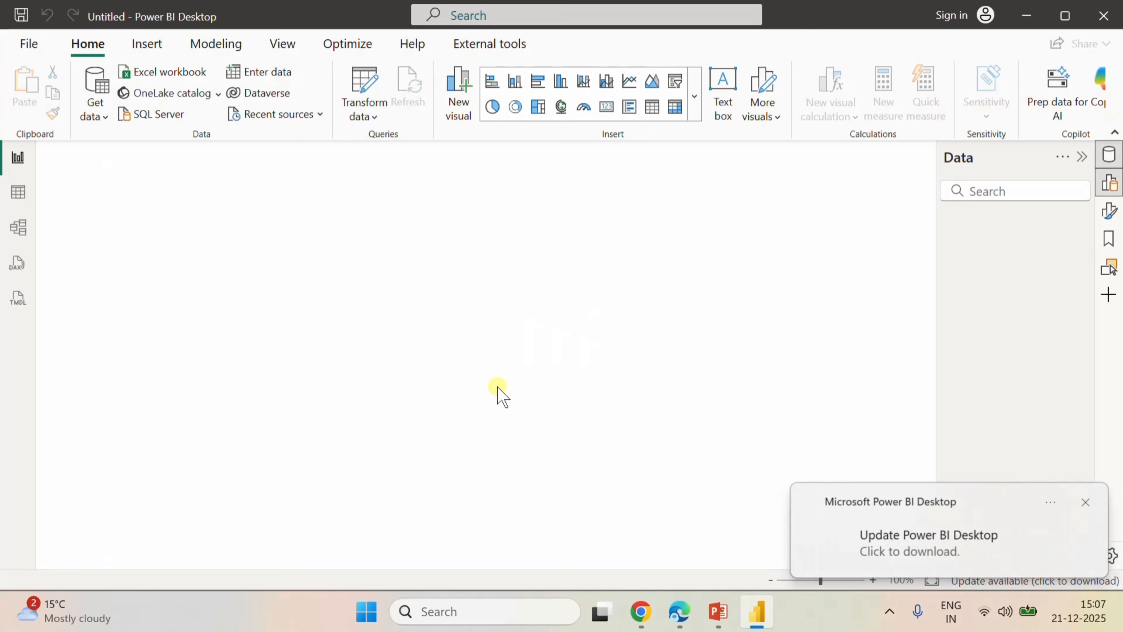
# Start a blank report and connect it live to the Pricing_Analysis semantic model in the OneLake catalog.
pyautogui.click(1085, 503)
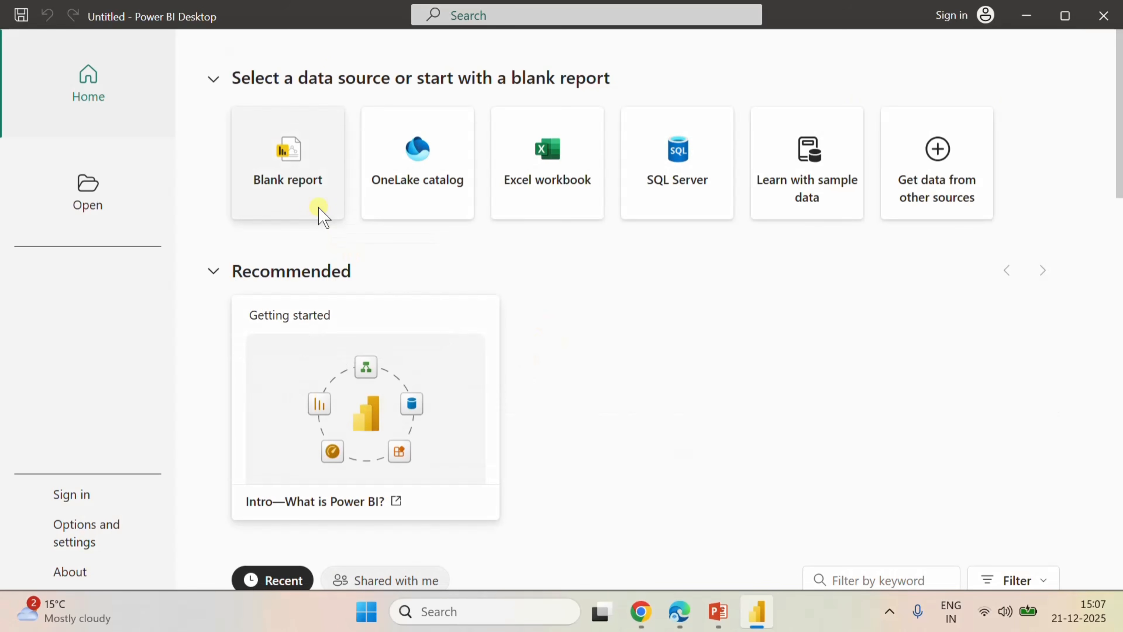
pyautogui.click(319, 216)
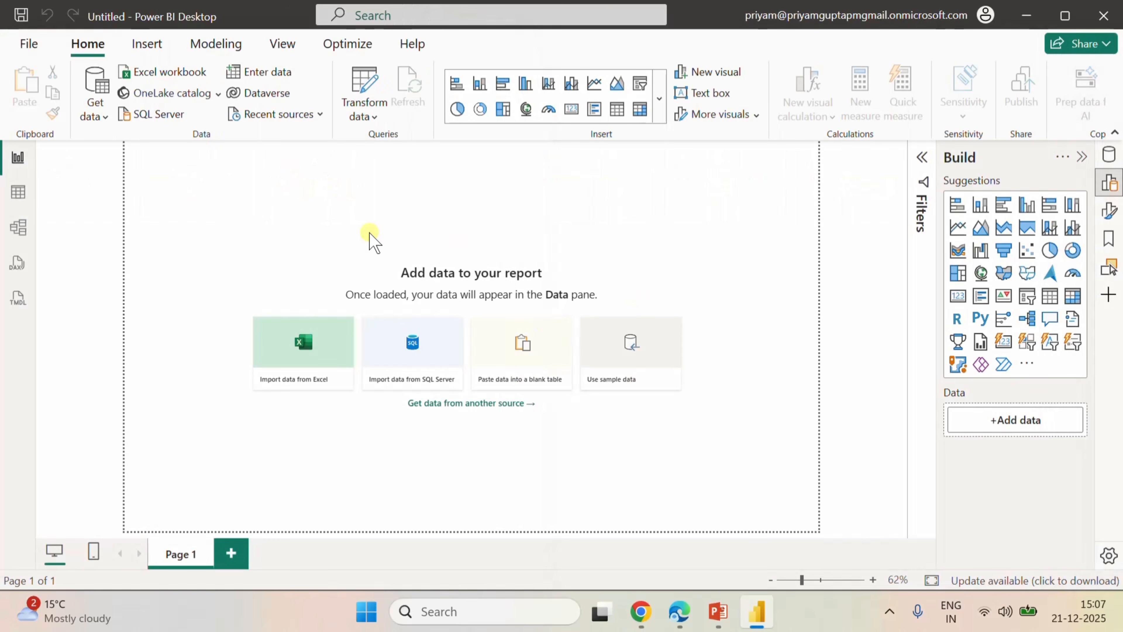
pyautogui.click(95, 109)
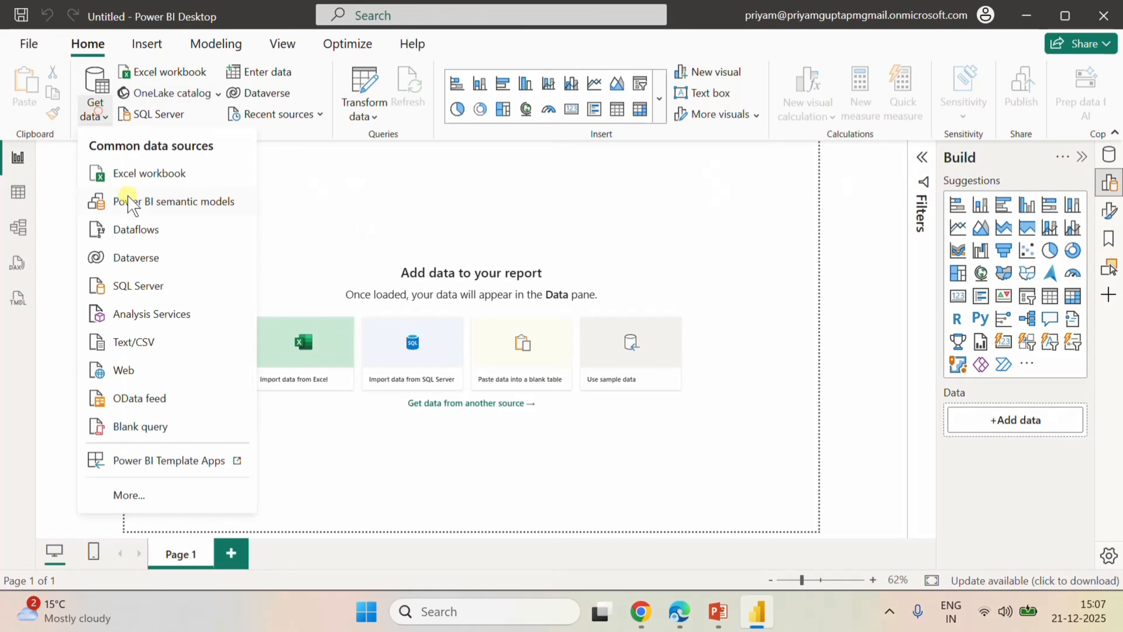
pyautogui.click(169, 200)
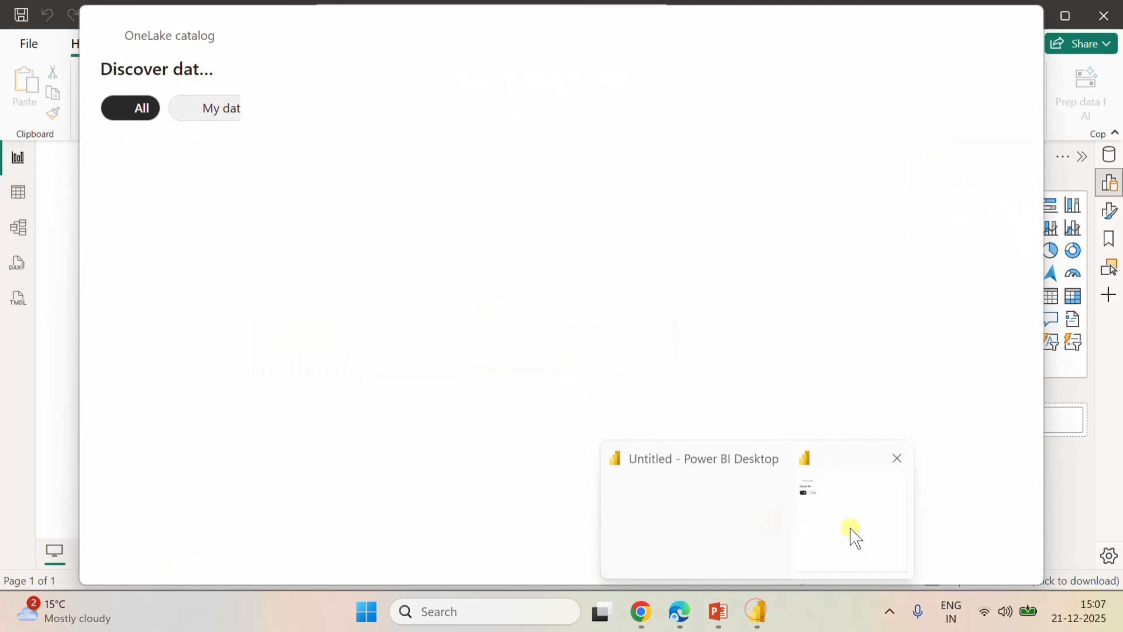
pyautogui.click(248, 188)
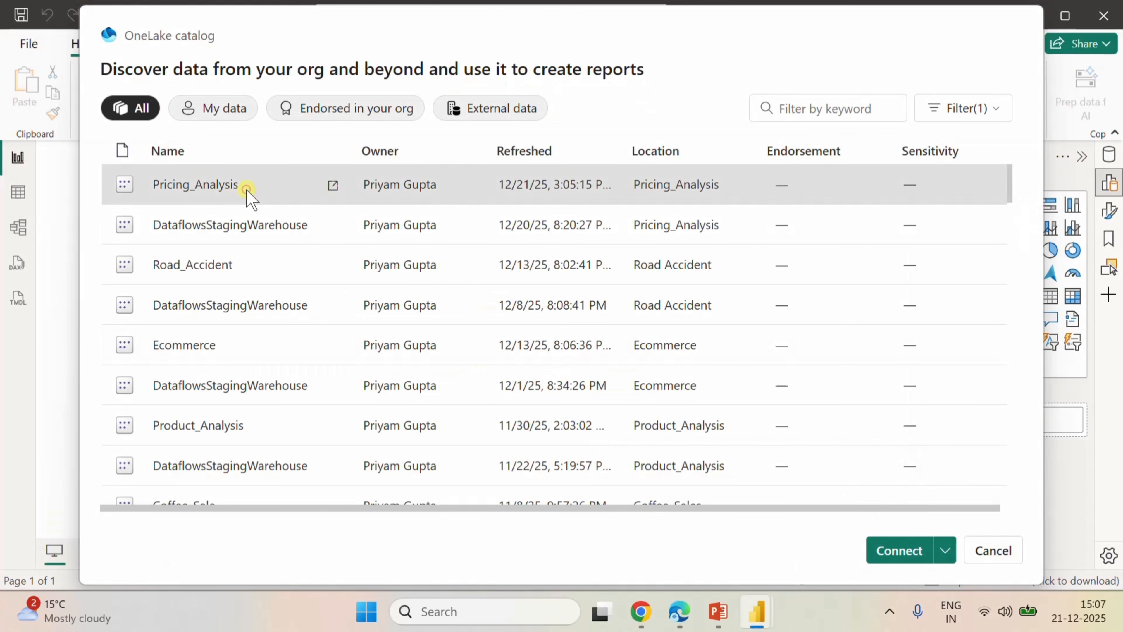
pyautogui.click(897, 550)
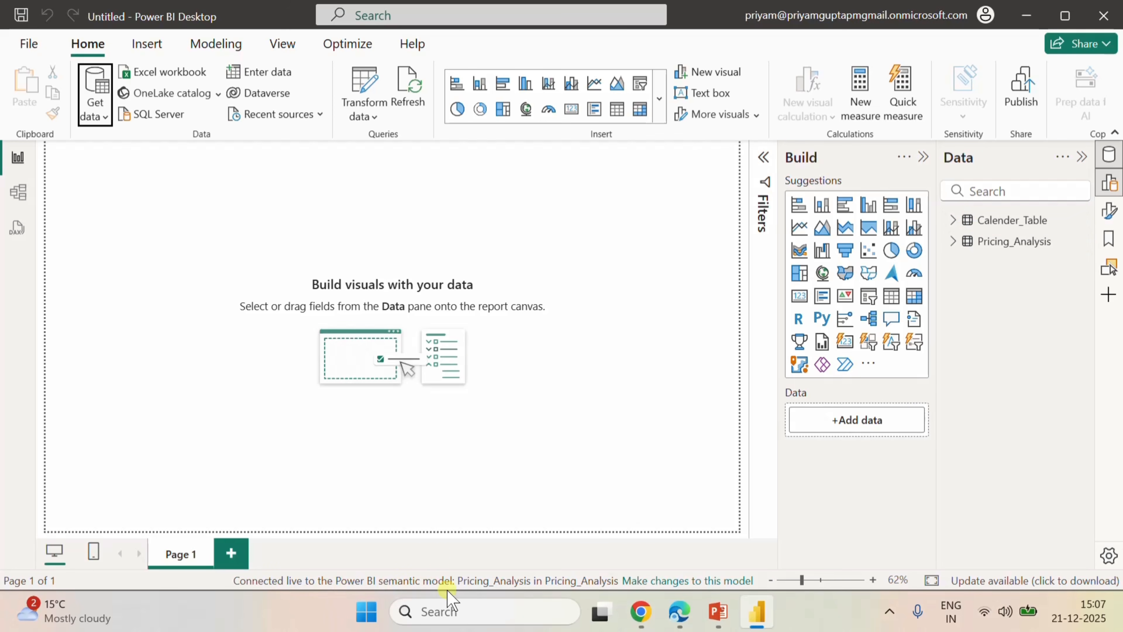
# Show the model diagram and move the Pricing_Analysis and Calender_Table cards farther apart.
pyautogui.click(18, 192)
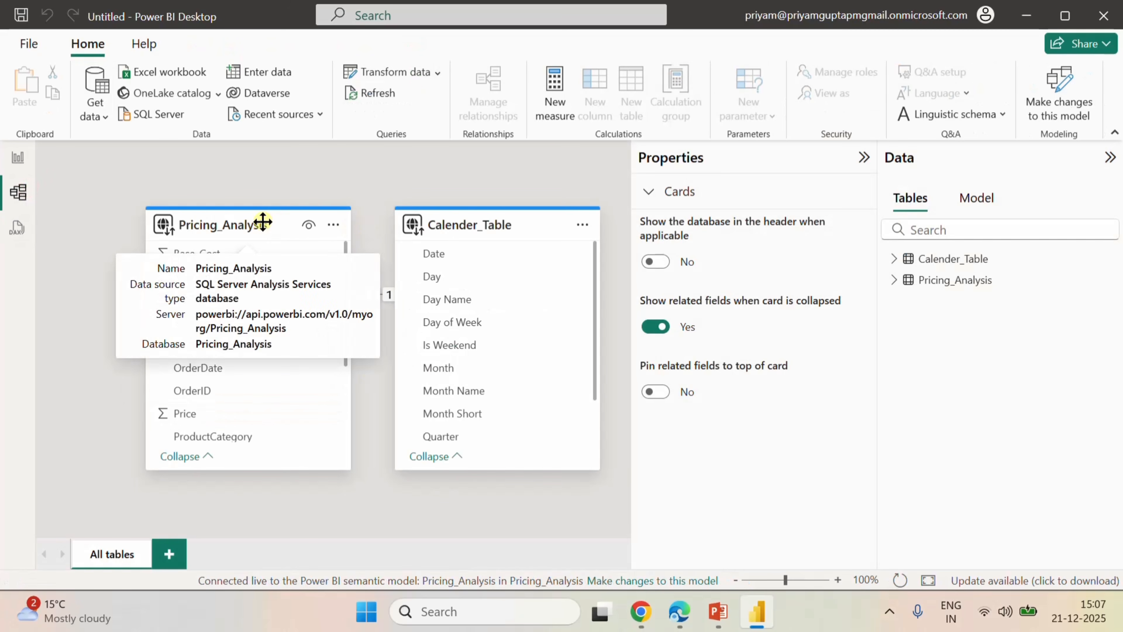
pyautogui.moveTo(261, 221); pyautogui.dragTo(218, 227)
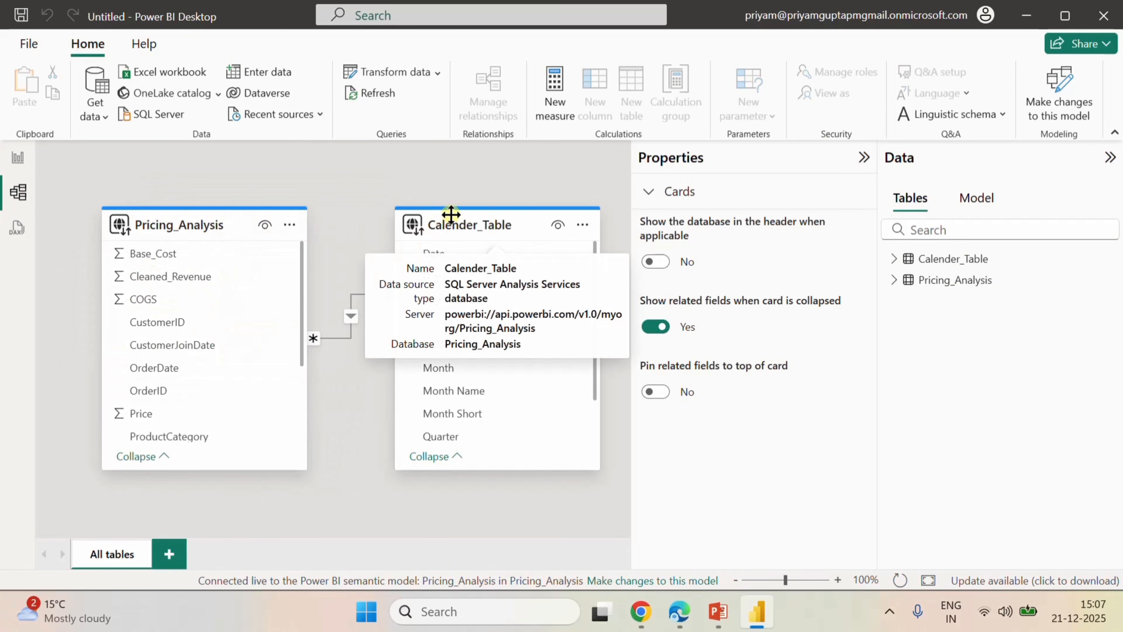
pyautogui.moveTo(452, 214); pyautogui.dragTo(472, 228)
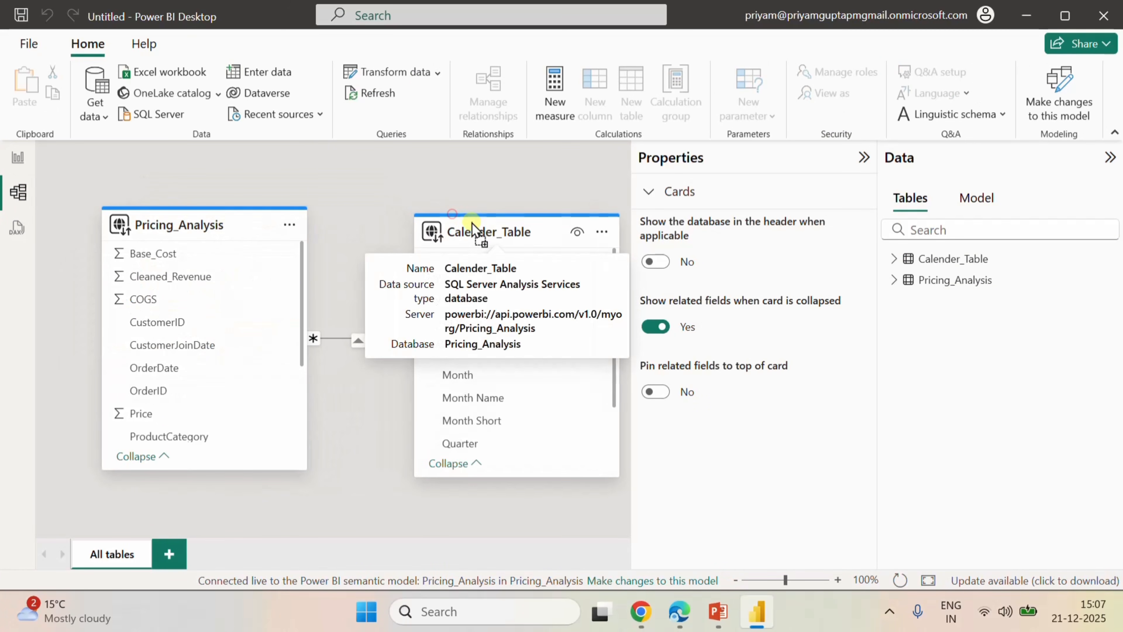
# Add a donut chart to the report page, reposition it and assign Pricing_Analysis ProductCategory as its legend.
pyautogui.click(18, 160)
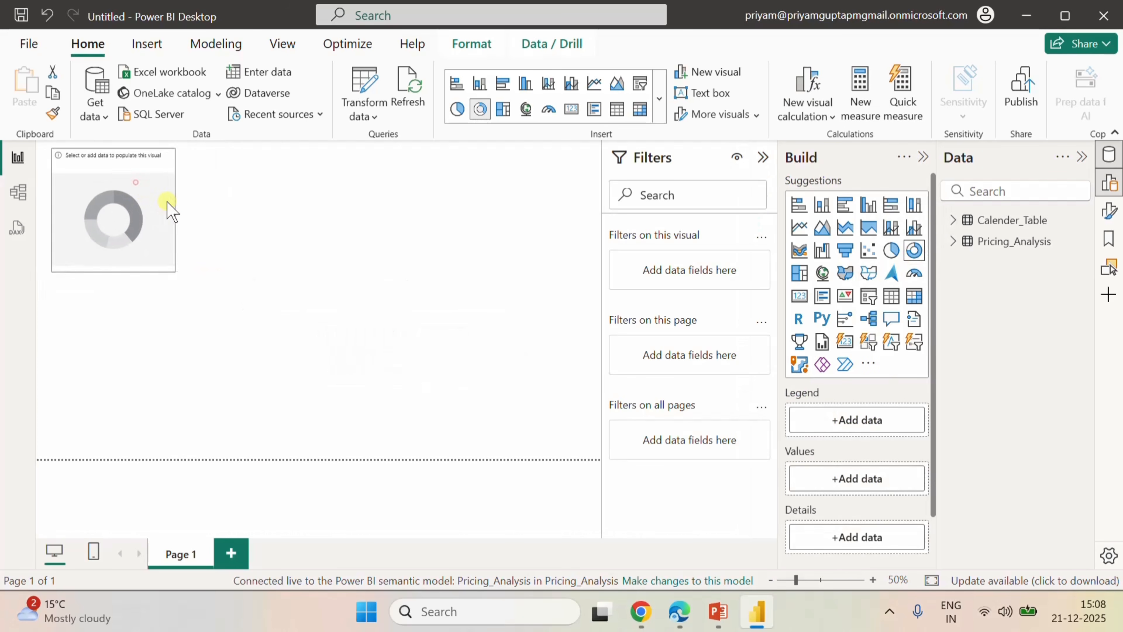
pyautogui.moveTo(136, 182); pyautogui.dragTo(442, 245)
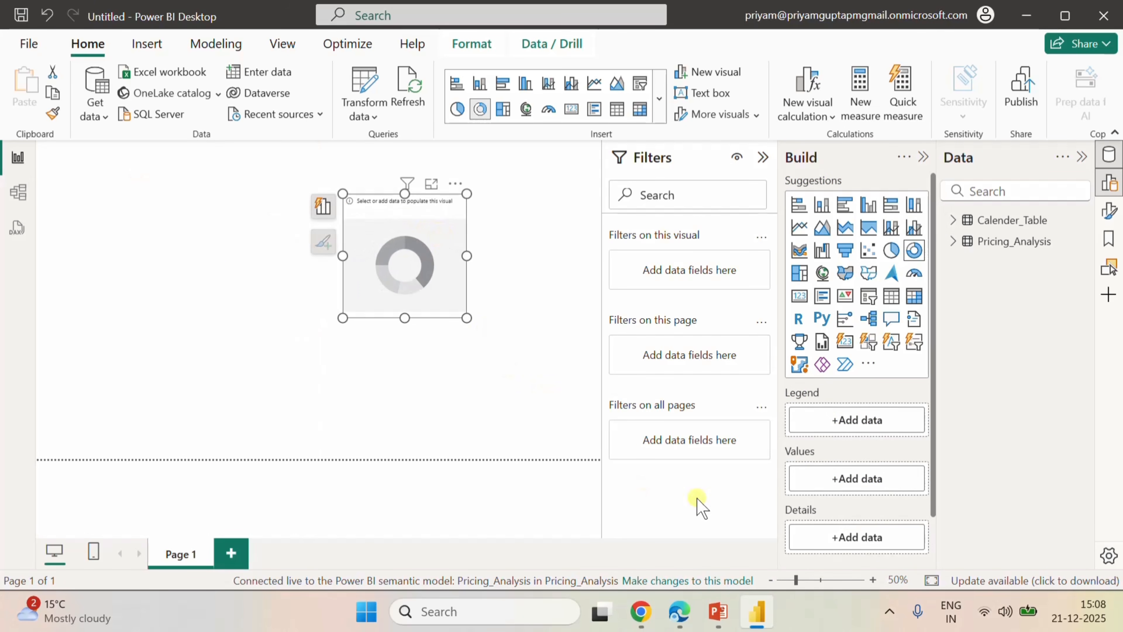
pyautogui.click(953, 242)
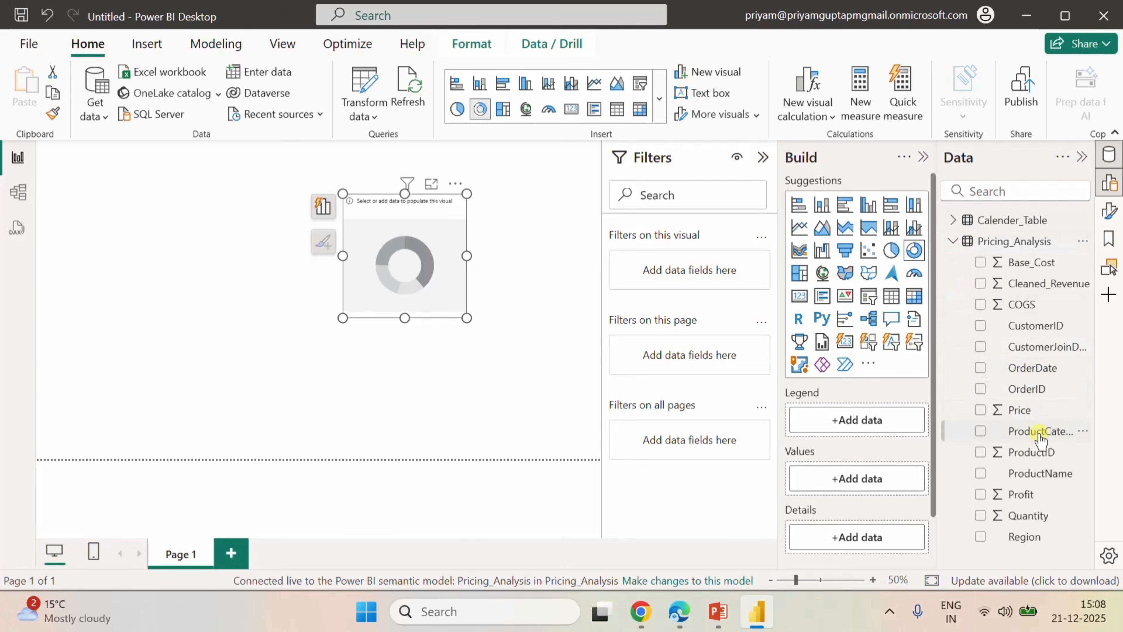
pyautogui.click(980, 431)
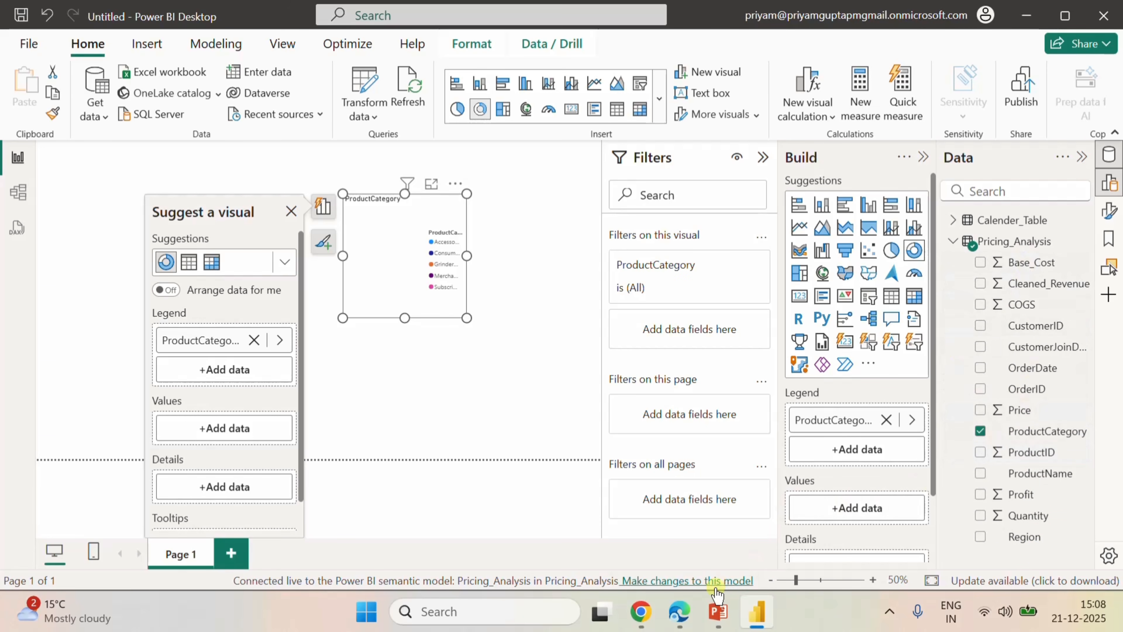
# Switch to Power BI in the Edge browser and open SQL query 1 in the Pricing_Analysis lakehouse's SQL analytics endpoint.
pyautogui.click(683, 613)
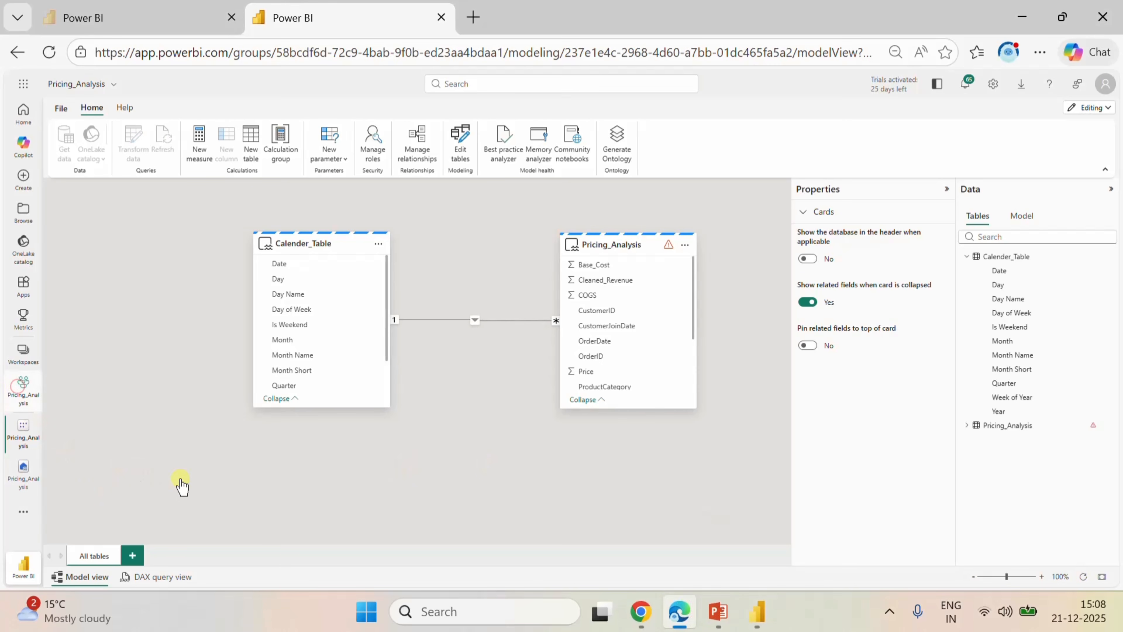
pyautogui.click(22, 388)
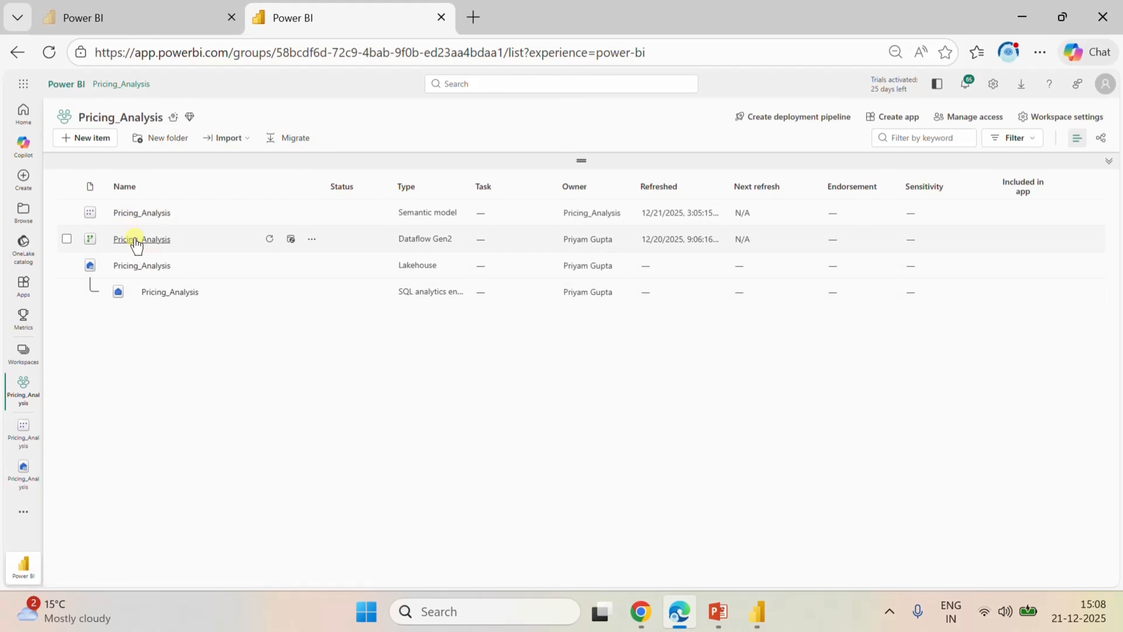
pyautogui.click(144, 267)
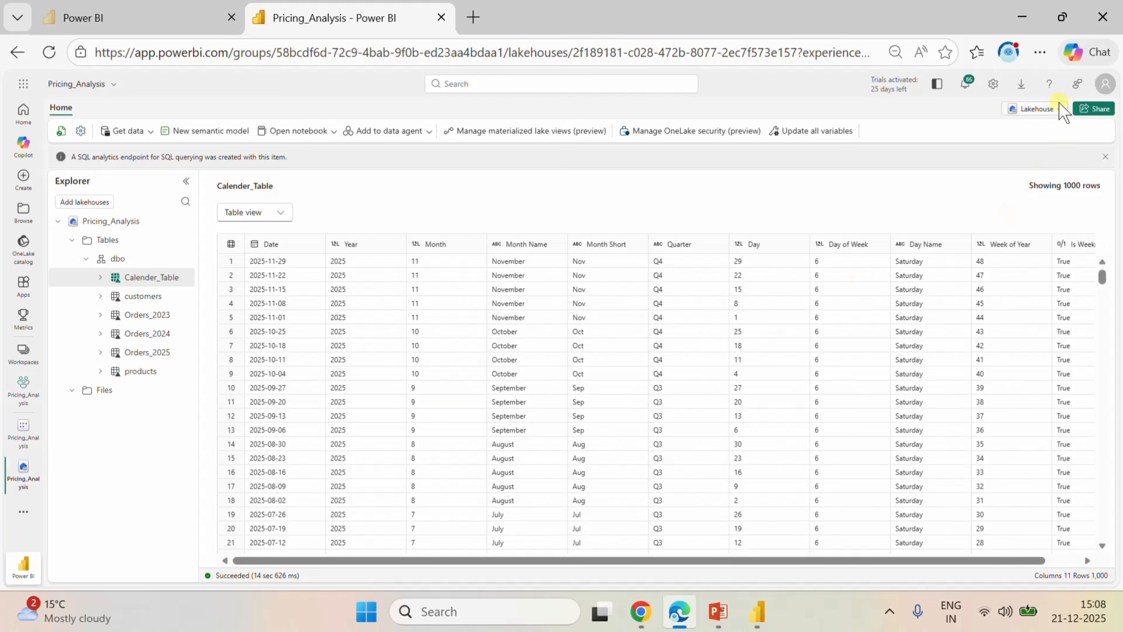
pyautogui.click(1052, 110)
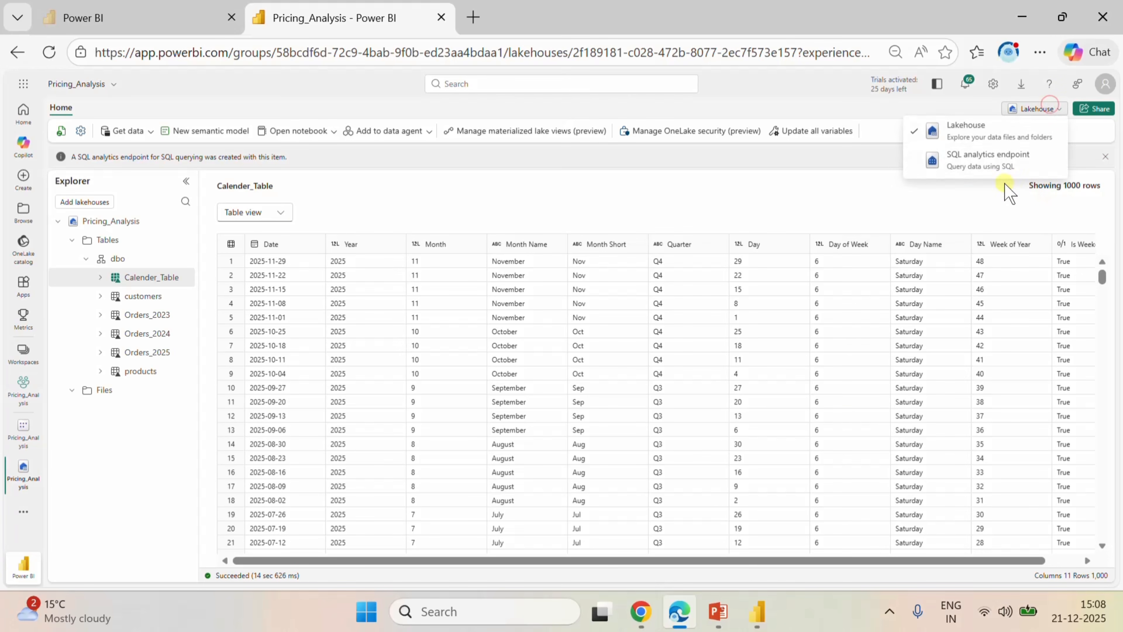
pyautogui.click(976, 162)
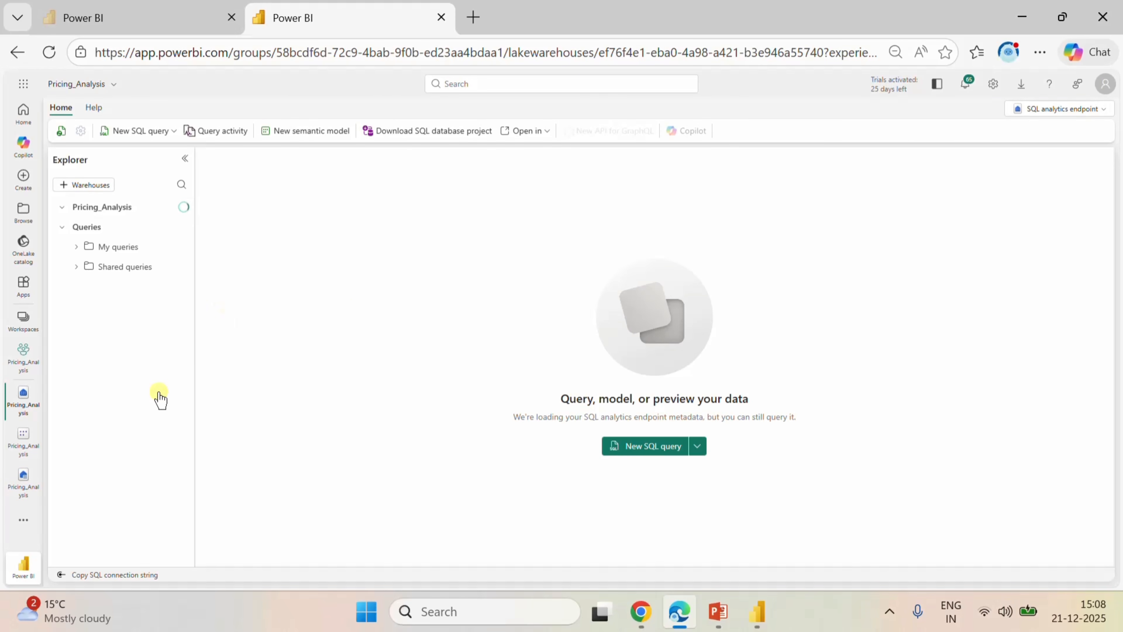
pyautogui.click(78, 370)
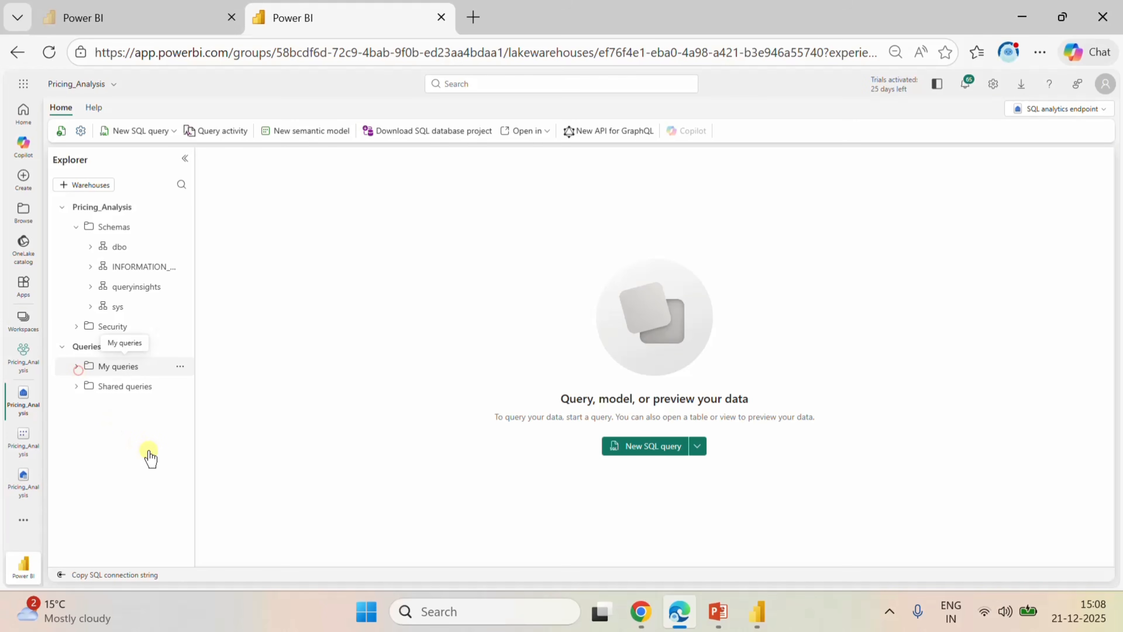
pyautogui.click(133, 389)
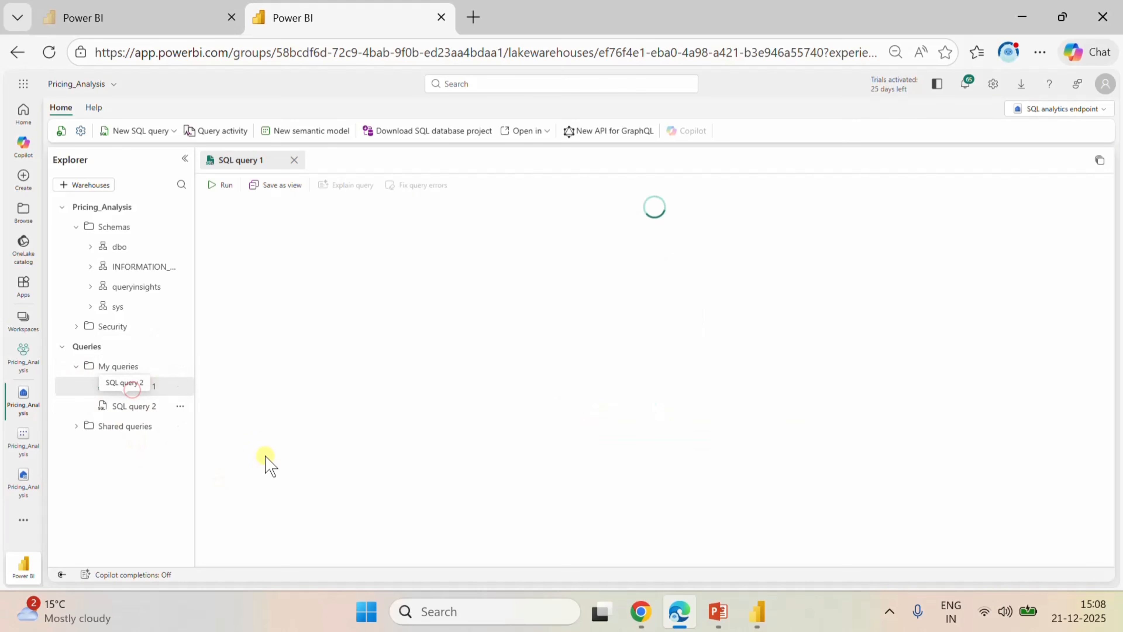
# Review SQL query 1 and replace CREATE with ALTER in its opening Pricing_Analysis view statement.
pyautogui.scroll(-5, 418, 326)
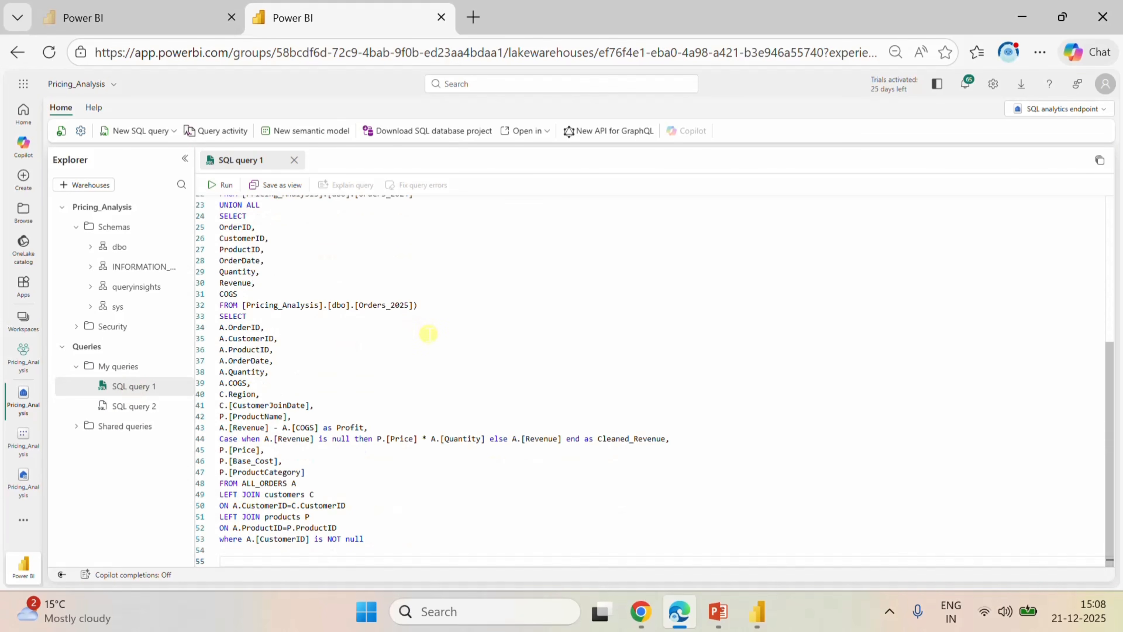
pyautogui.scroll(4, 485, 429)
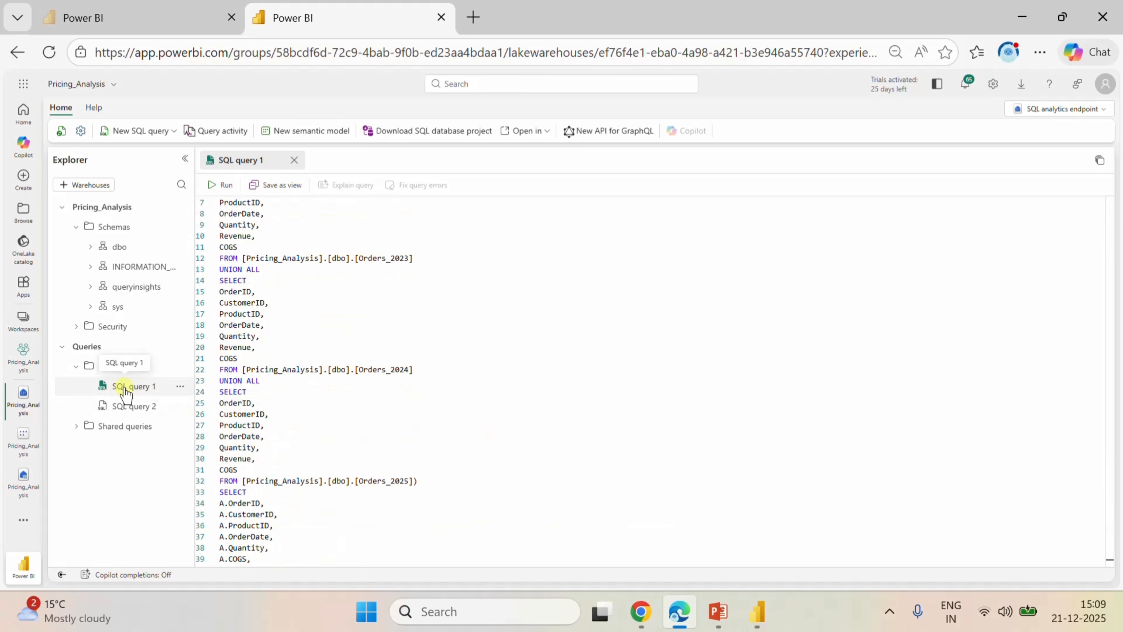
pyautogui.scroll(2, 374, 415)
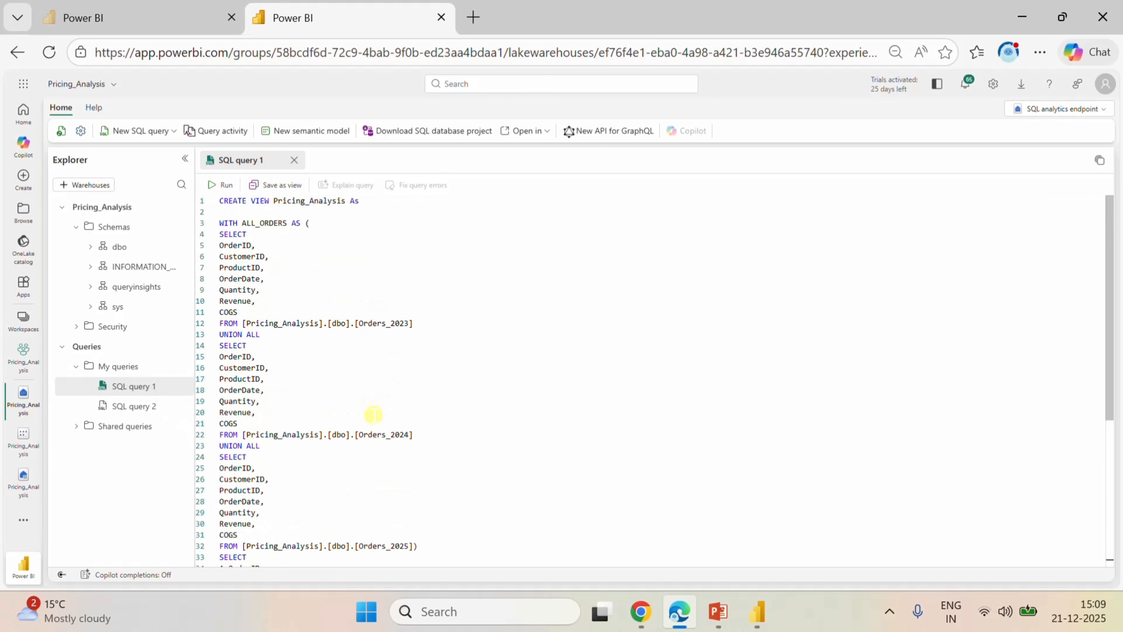
pyautogui.scroll(-6, 373, 415)
pyautogui.scroll(6, 373, 414)
pyautogui.doubleClick(245, 200)
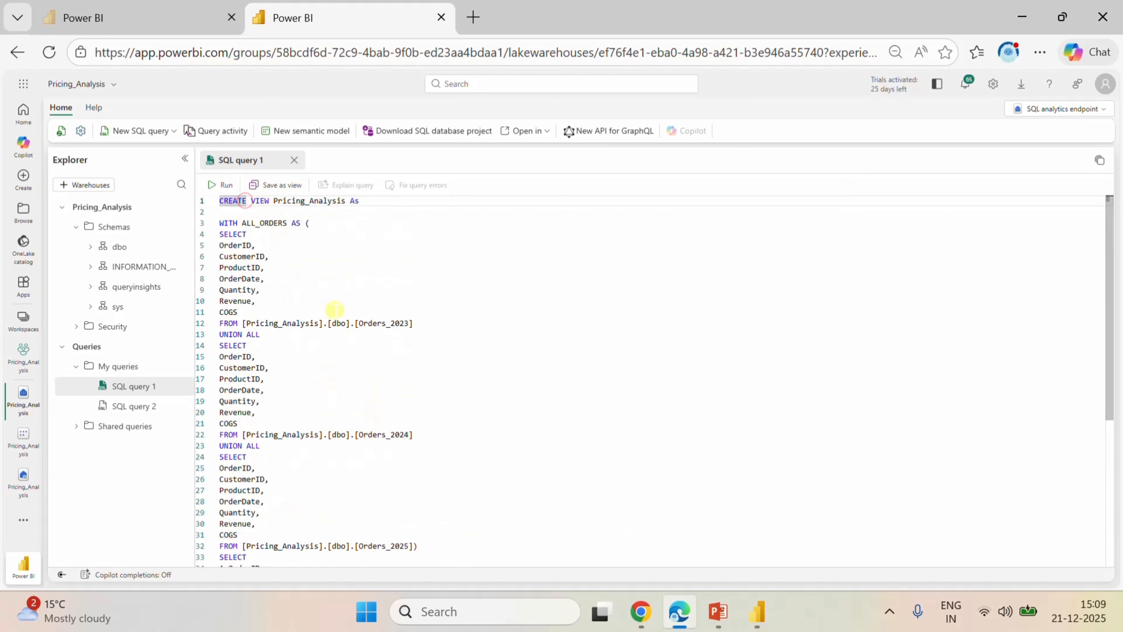
pyautogui.press('BackSpace')
pyautogui.write('C')
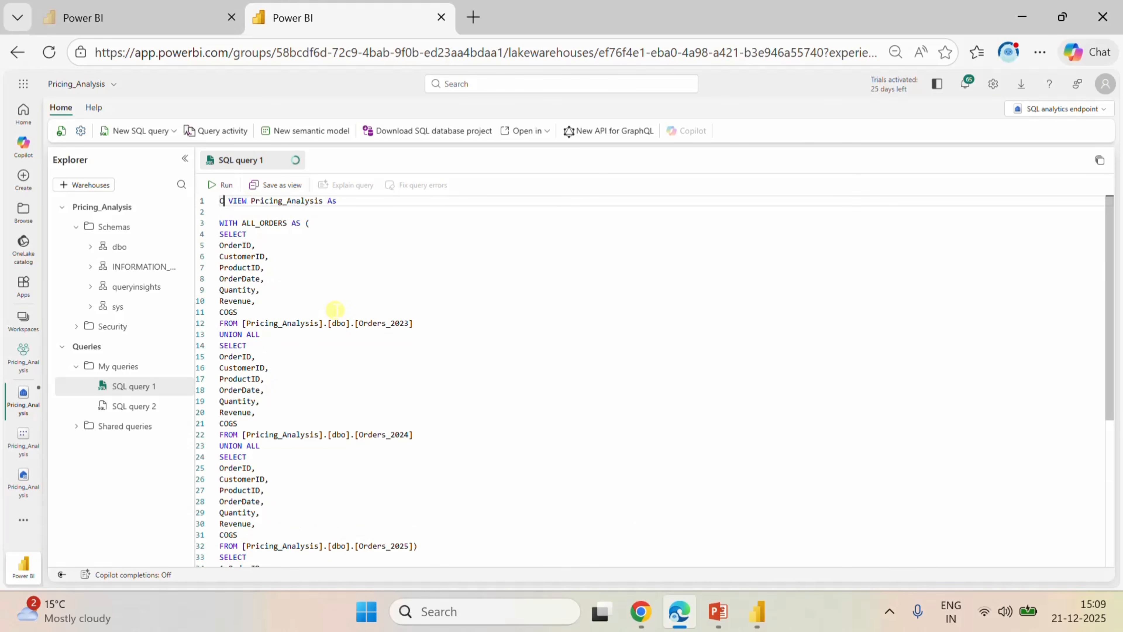
pyautogui.press('BackSpace')
pyautogui.write('A')
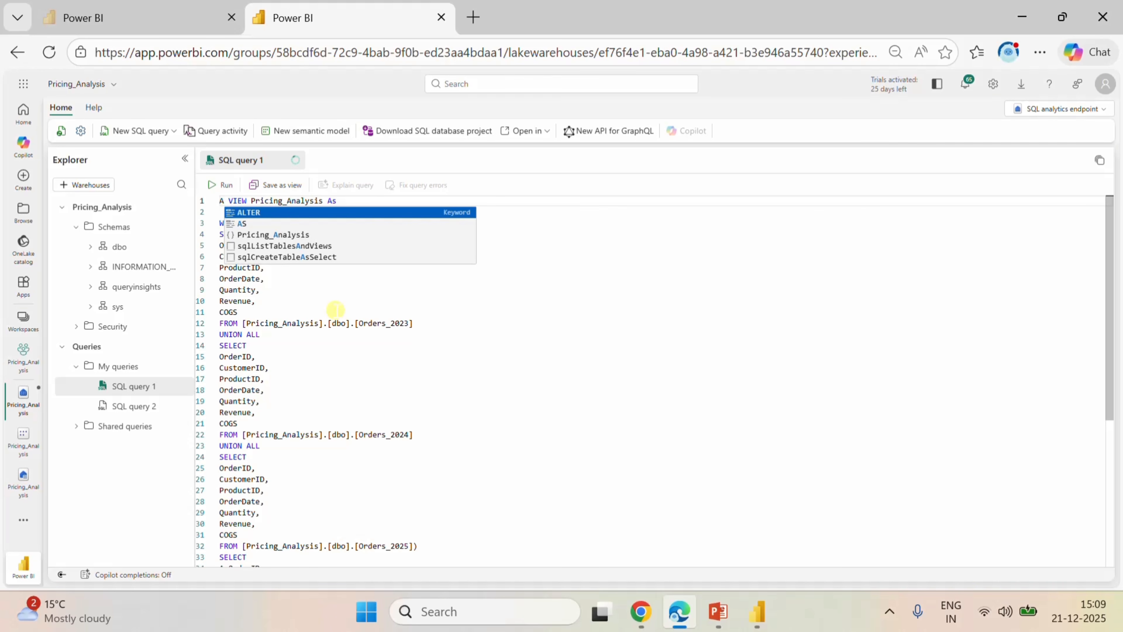
pyautogui.write('l')
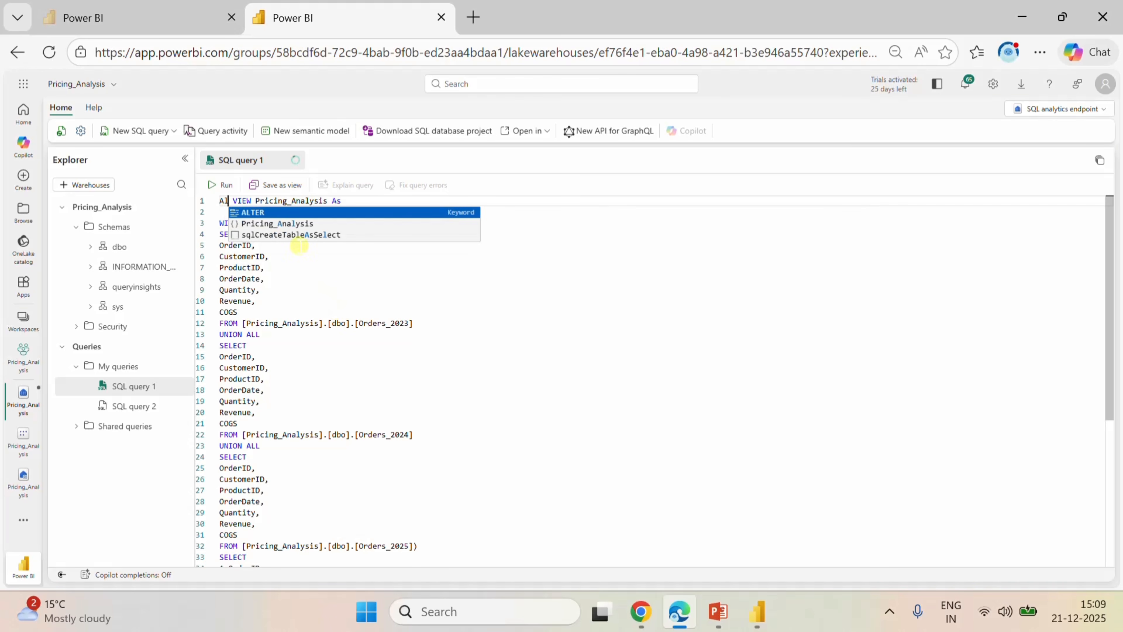
pyautogui.click(268, 212)
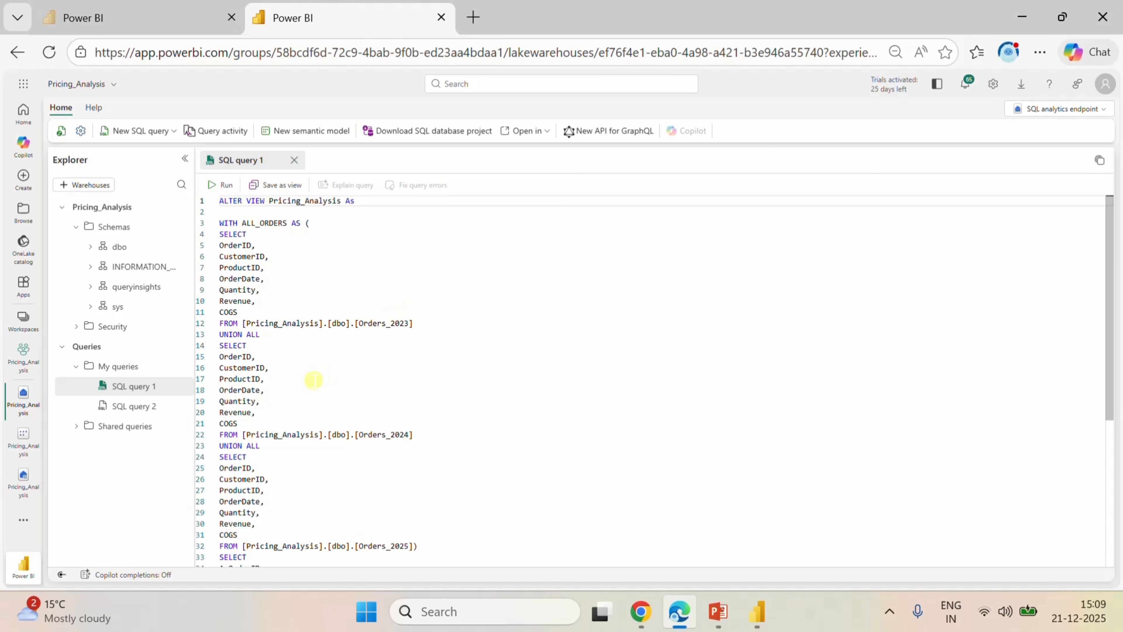
# Add the A.Revenue column after A.COGS in the final SELECT of SQL query 1 and run the query.
pyautogui.scroll(-5, 326, 428)
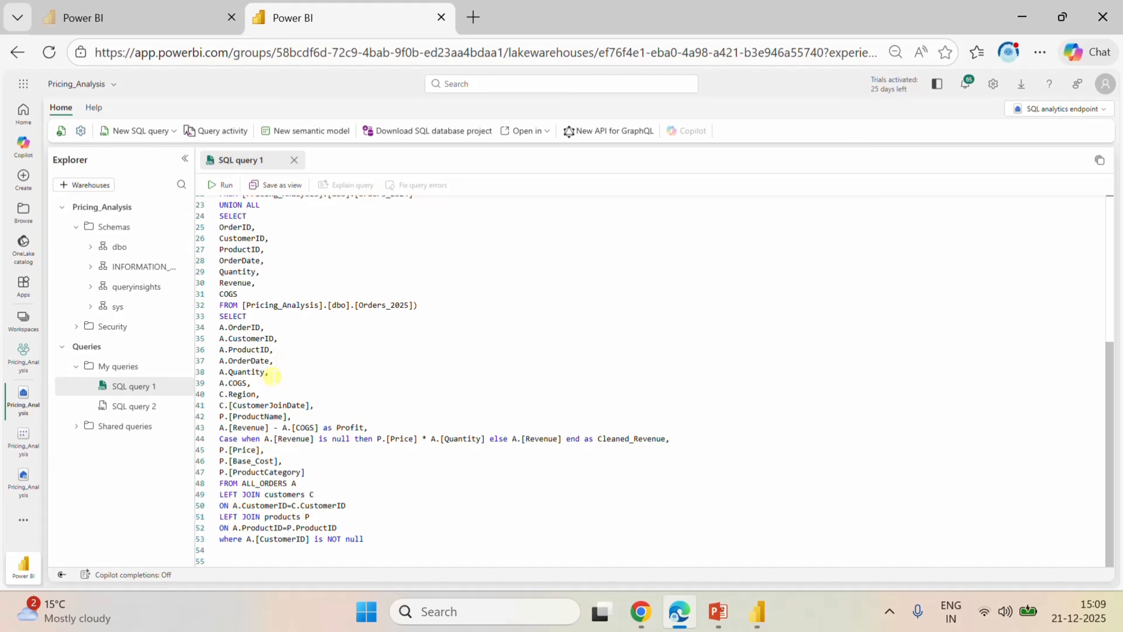
pyautogui.click(254, 383)
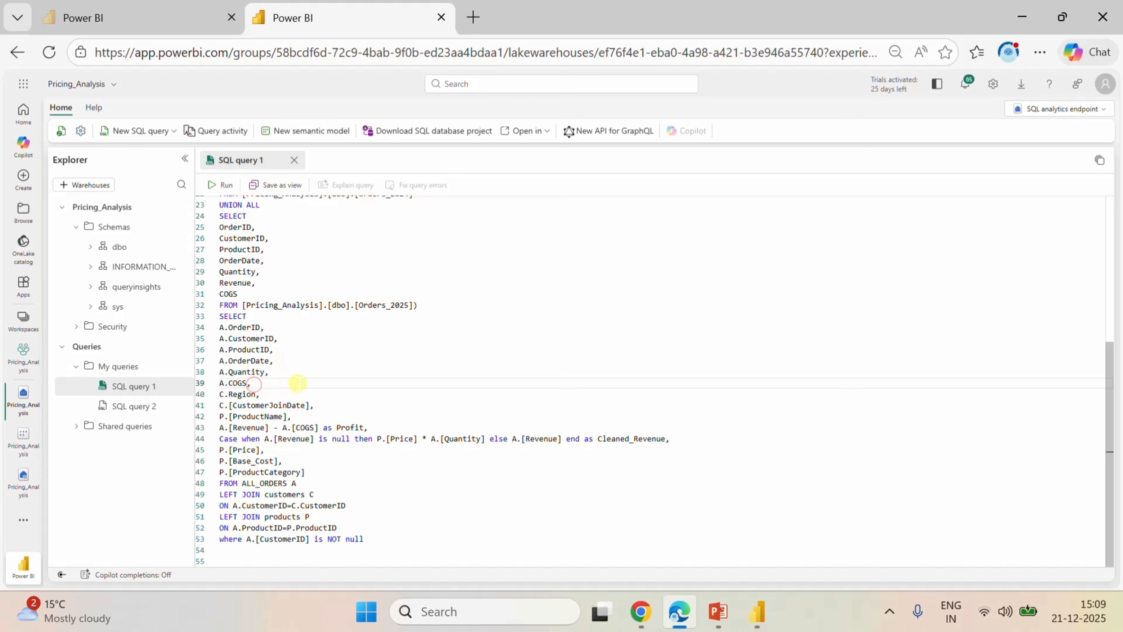
pyautogui.press('Return')
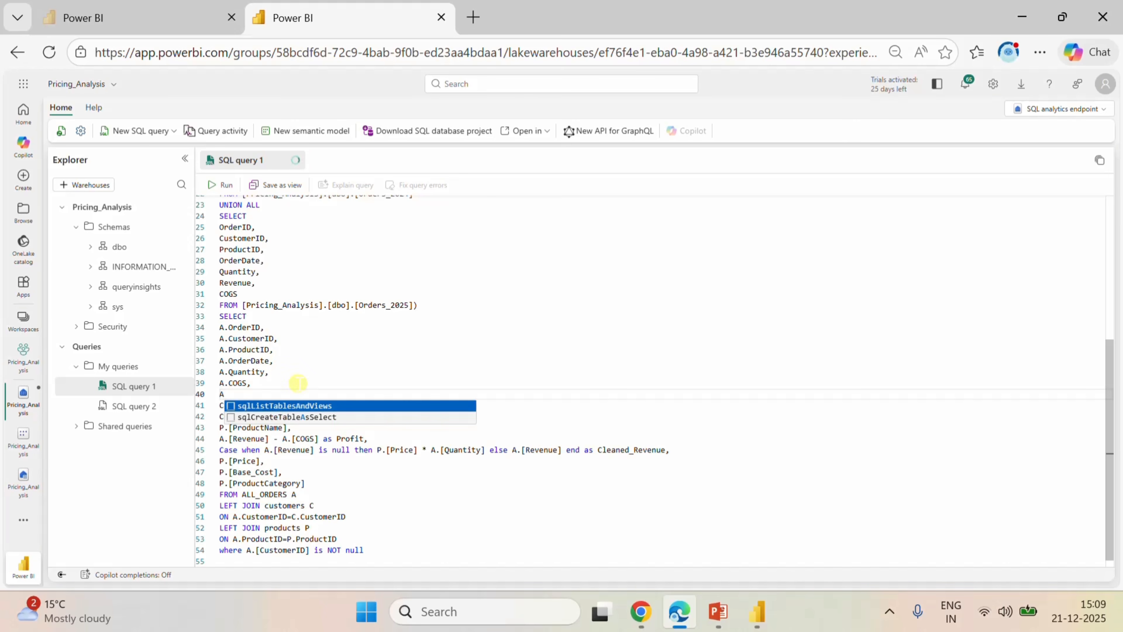
pyautogui.write('A.')
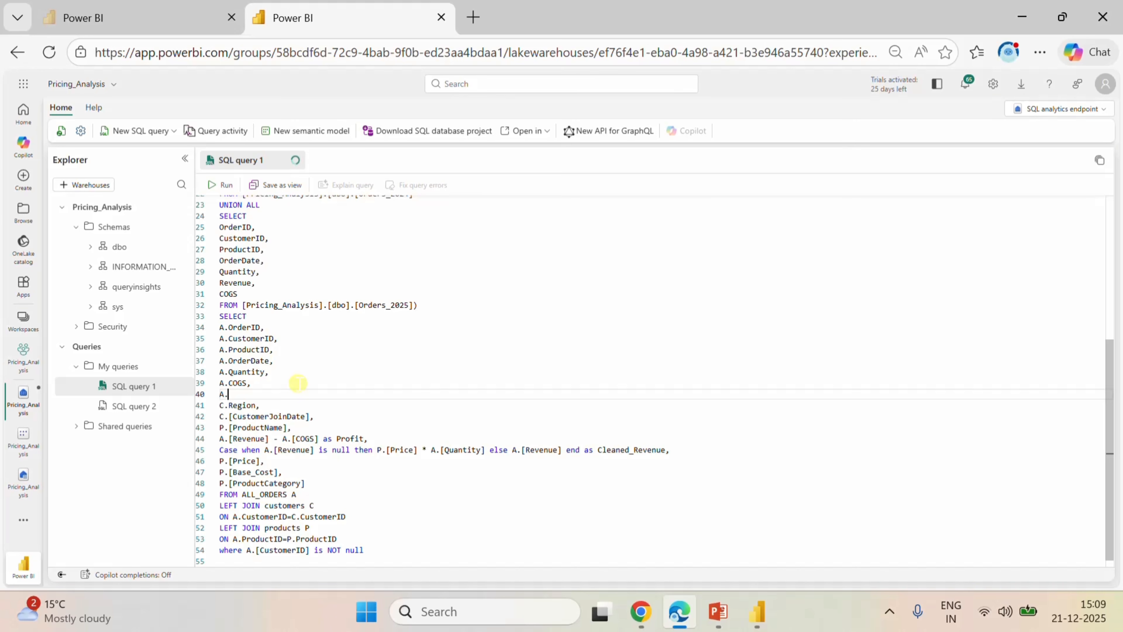
pyautogui.write('Revenue,')
pyautogui.click(221, 185)
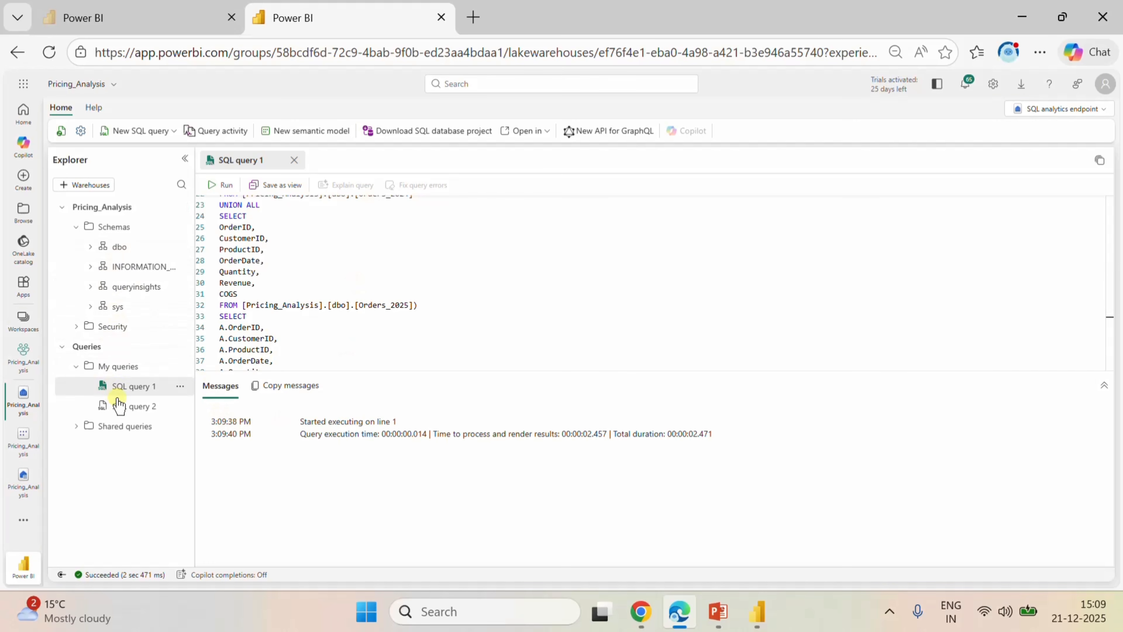
# Open SQL query 2, replace Min (OrderDate) with * to select all columns from the Pricing_Analysis view, and run the query.
pyautogui.scroll(-5, 353, 335)
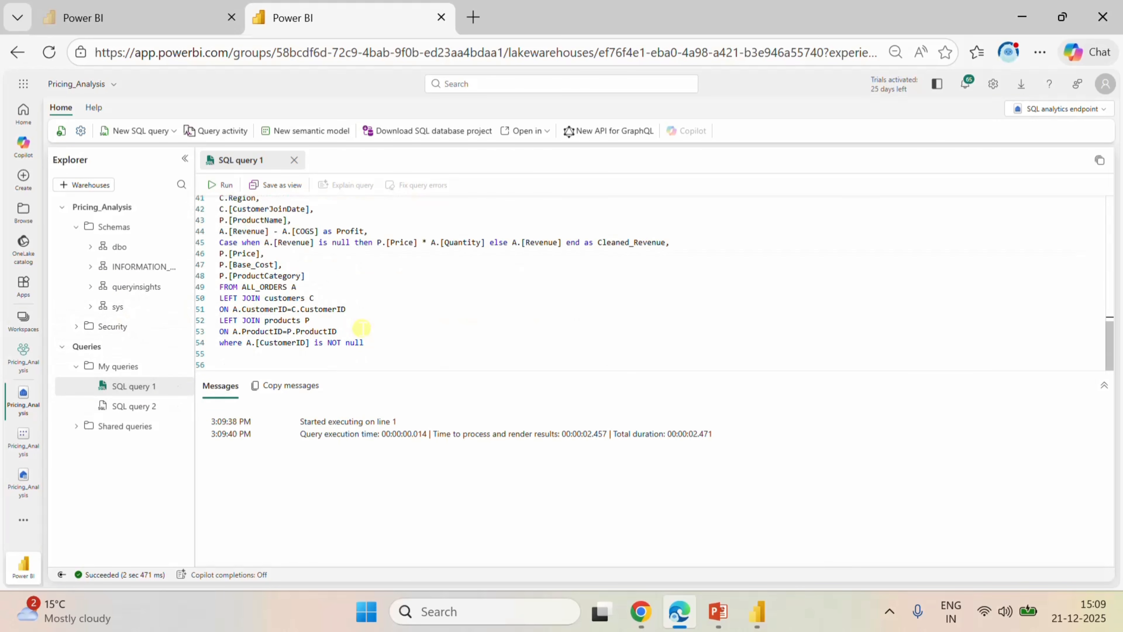
pyautogui.click(134, 406)
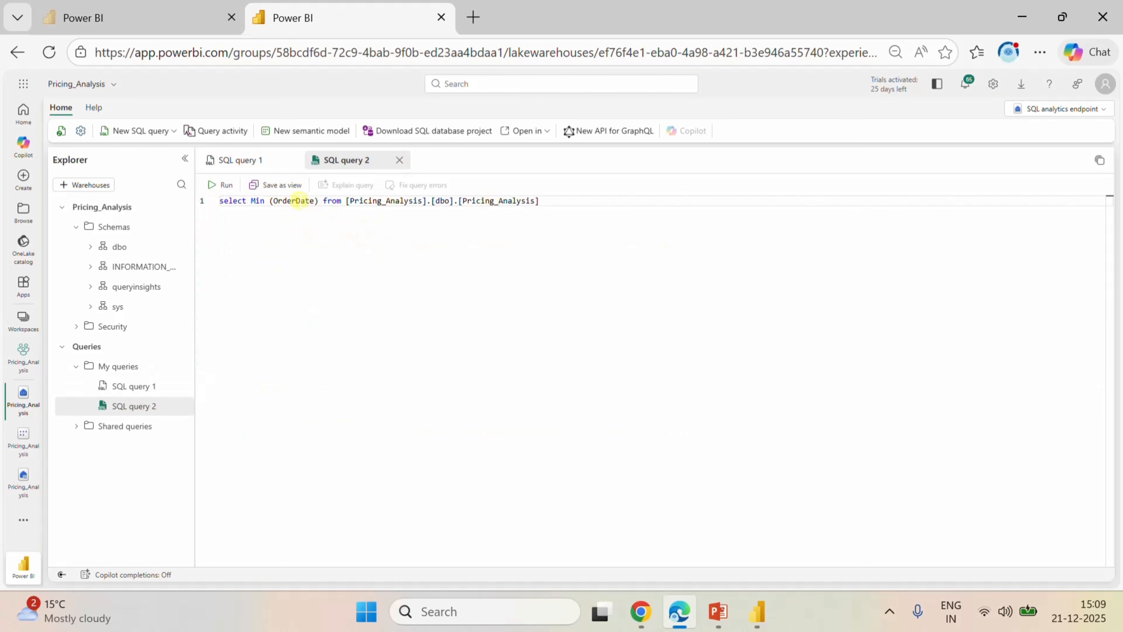
pyautogui.moveTo(323, 202); pyautogui.dragTo(258, 203)
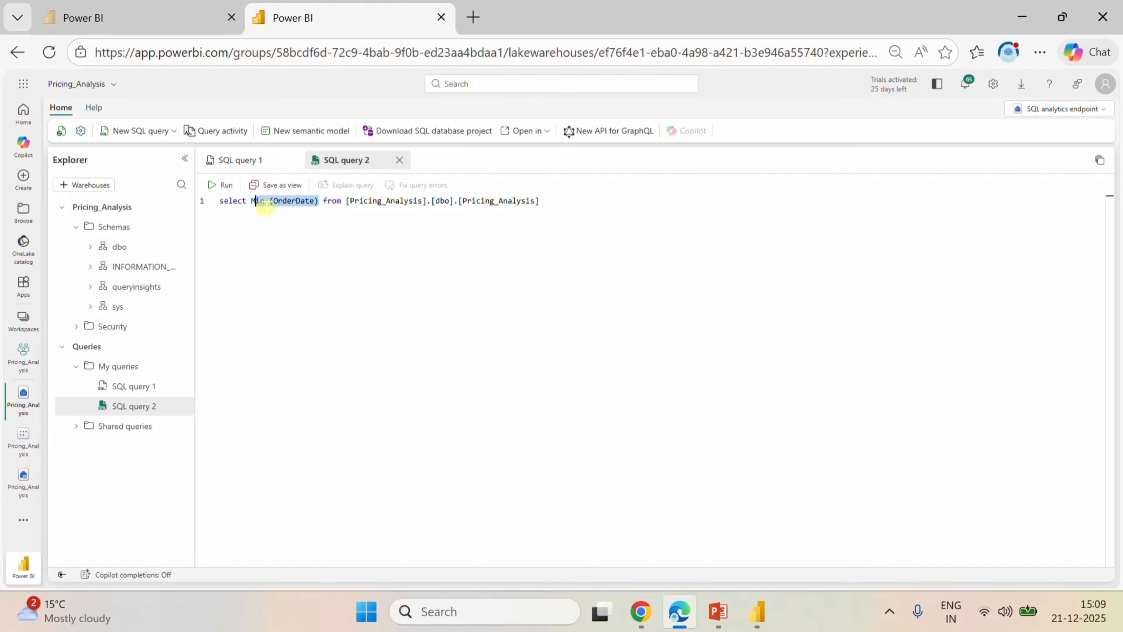
pyautogui.press('BackSpace')
pyautogui.press('BackSpace')
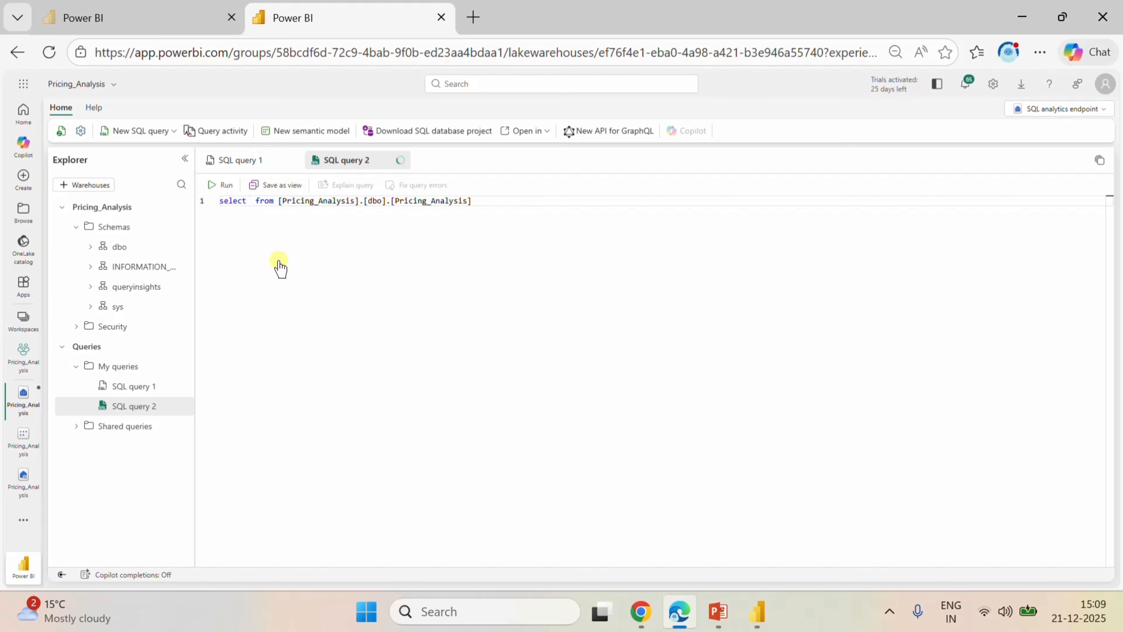
pyautogui.write('*')
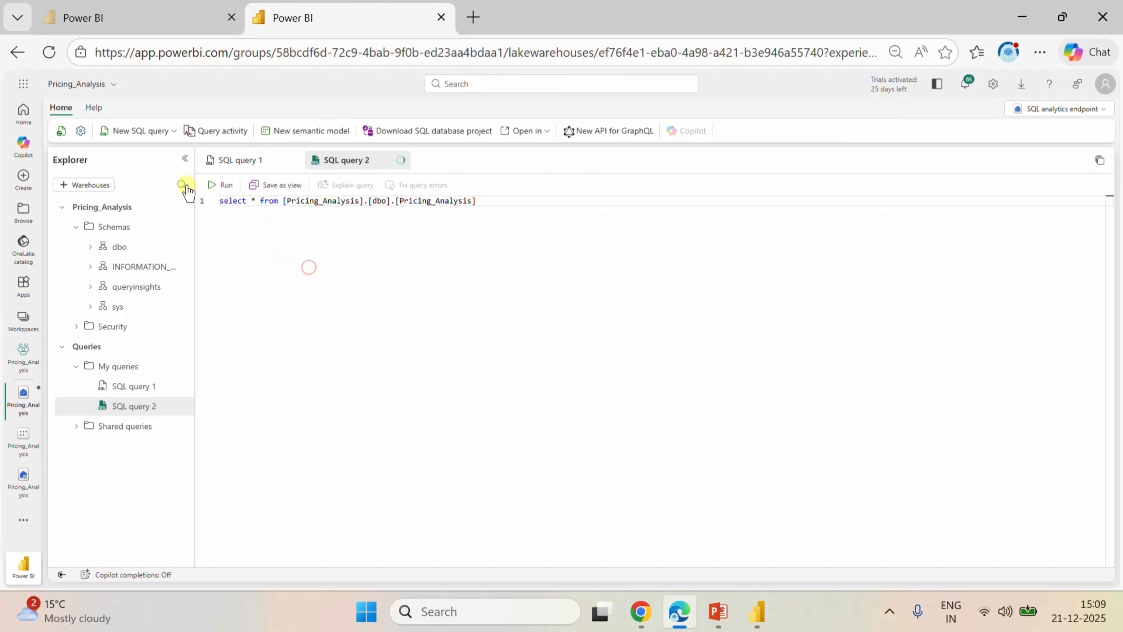
pyautogui.click(220, 184)
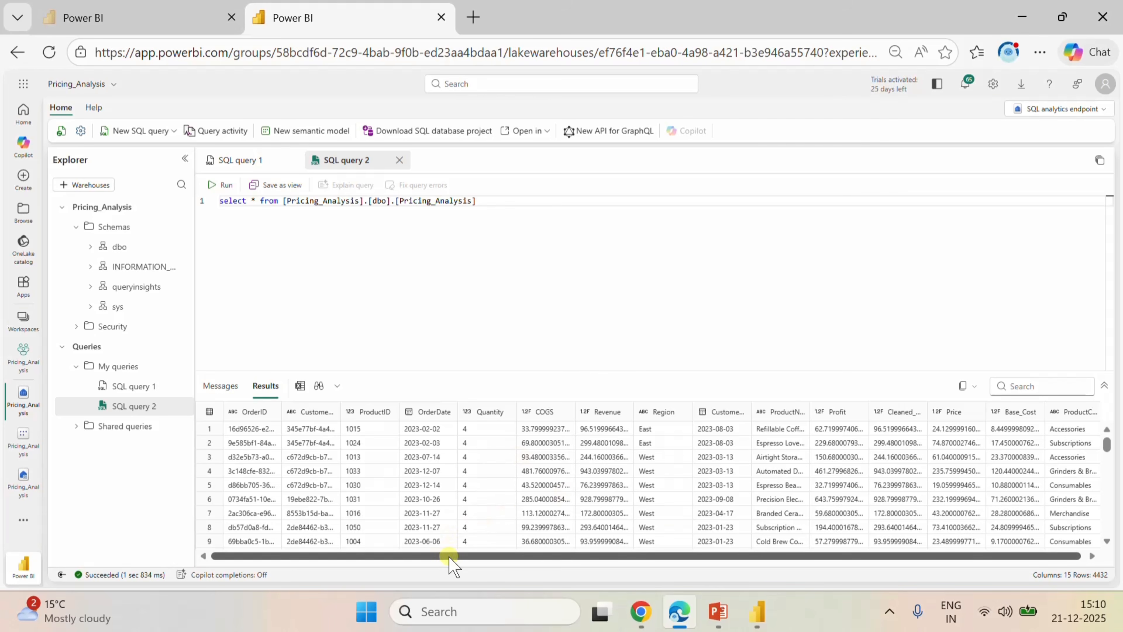
pyautogui.moveTo(450, 559); pyautogui.dragTo(589, 518)
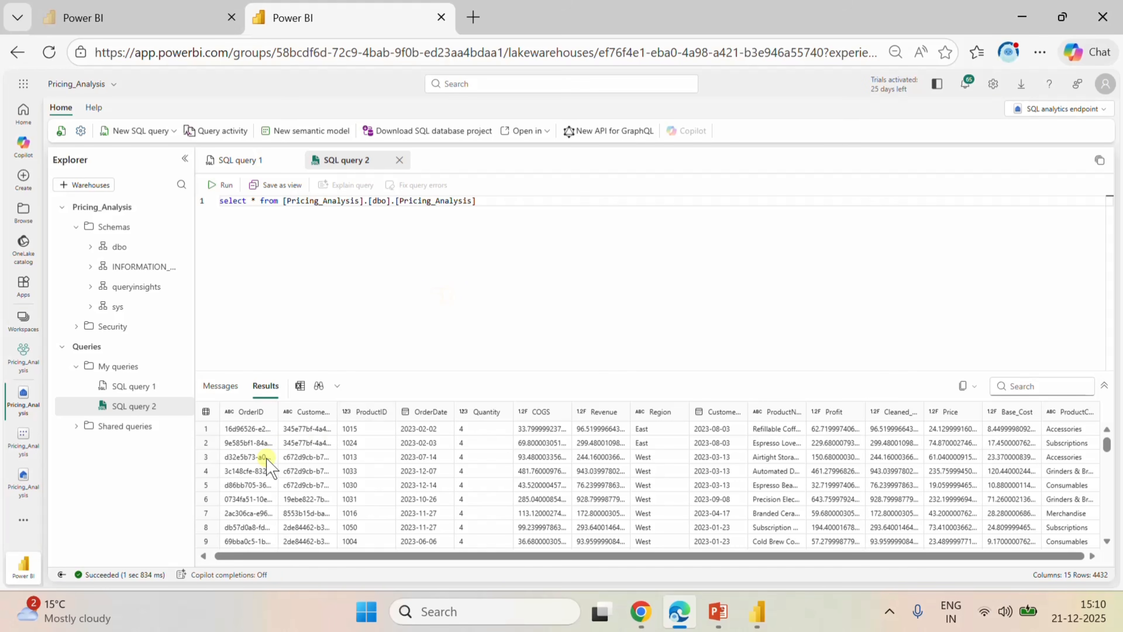
# Open the Pricing_Analysis semantic model from the workspace in model view and change it from Viewing to Editing mode.
pyautogui.click(21, 364)
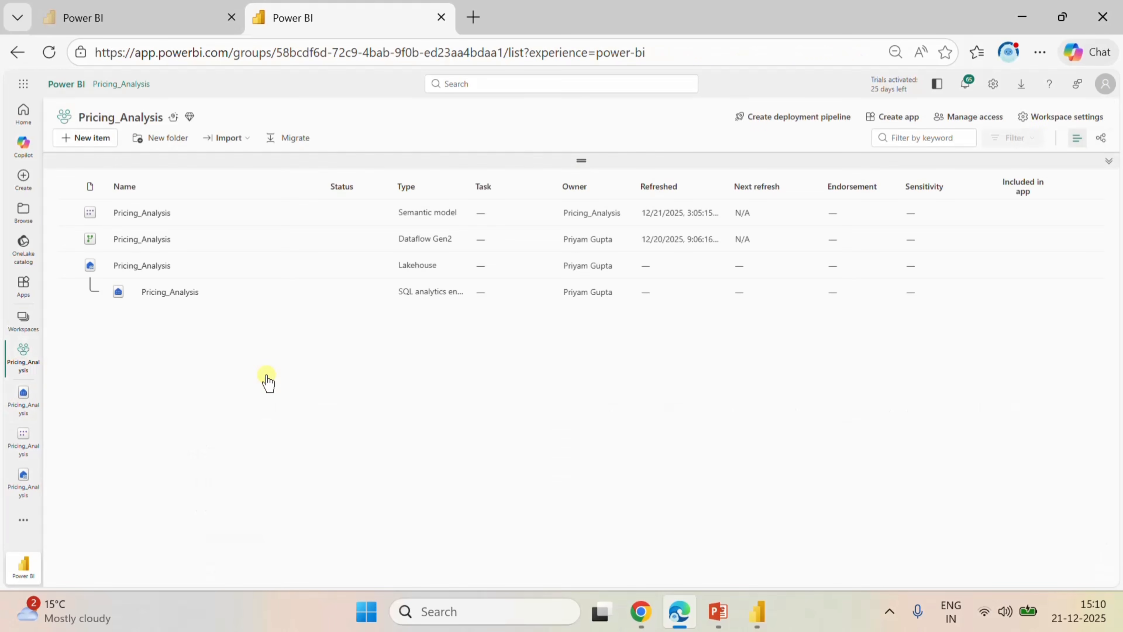
pyautogui.click(126, 214)
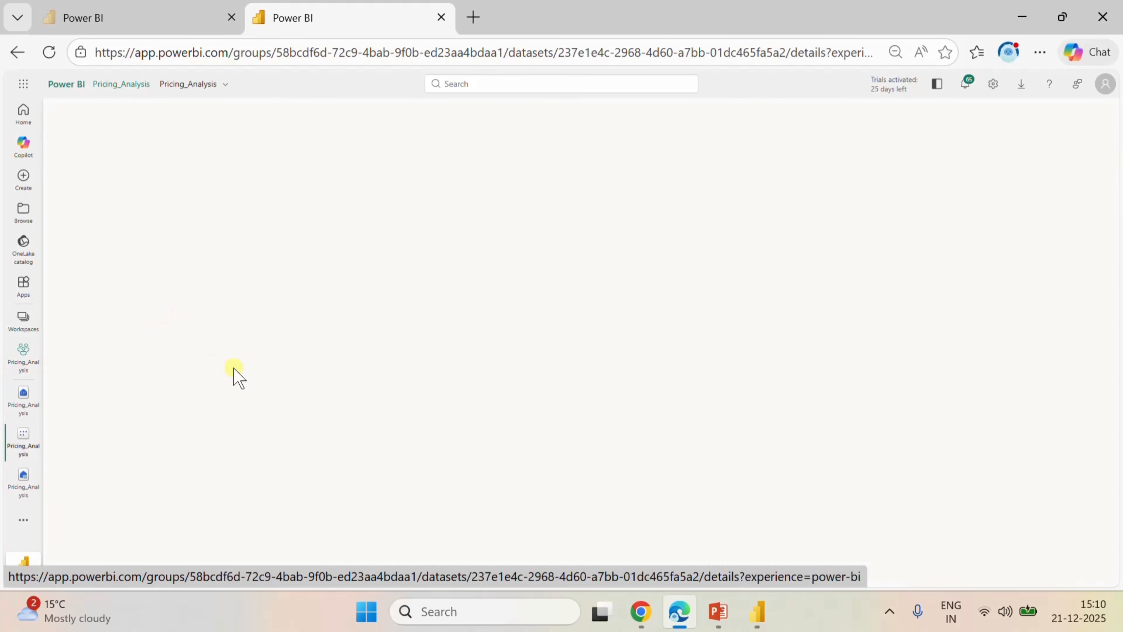
pyautogui.click(605, 109)
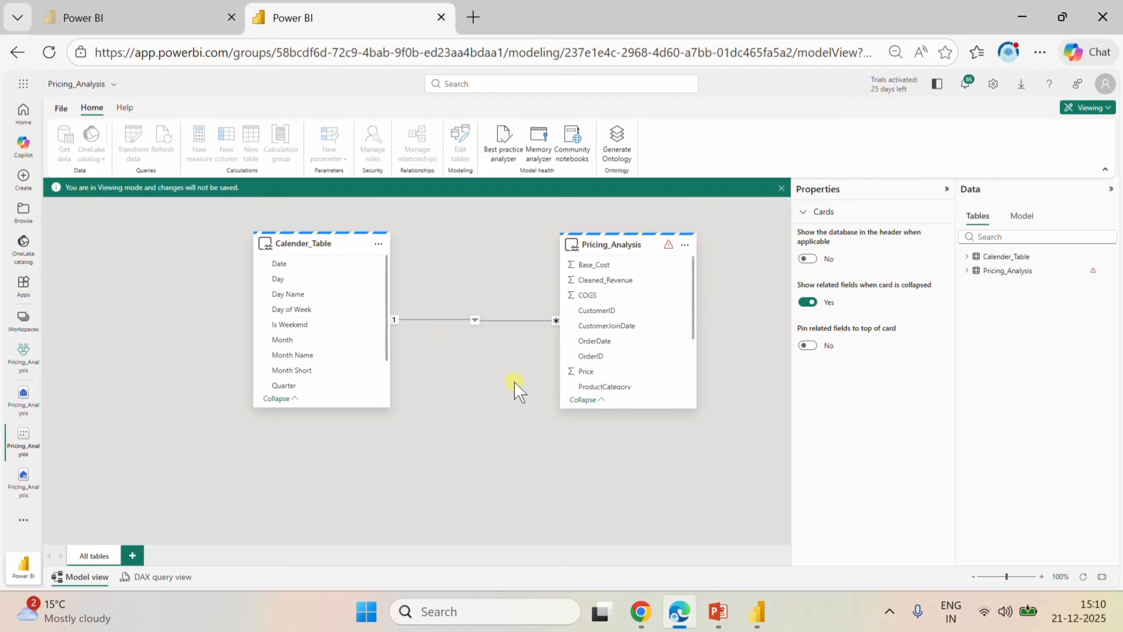
pyautogui.click(616, 241)
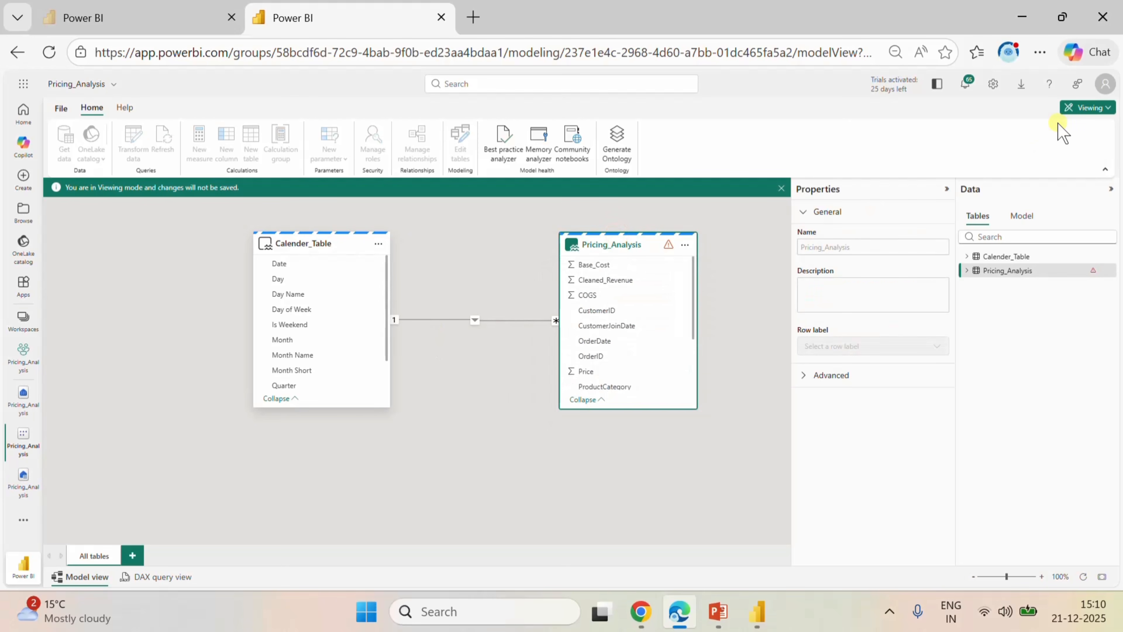
pyautogui.click(1090, 108)
pyautogui.click(1005, 128)
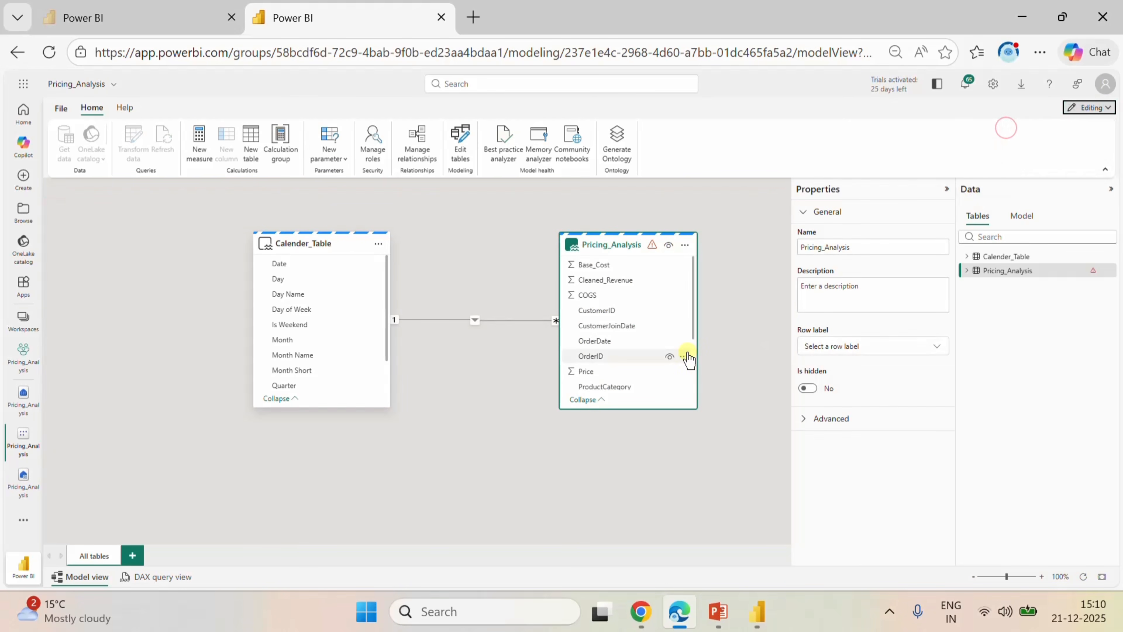
# Edit the semantic model's tables, confirming the existing Calender_Table and Pricing_Analysis view selection, and check the Pricing_Analysis fields for Revenue.
pyautogui.click(684, 245)
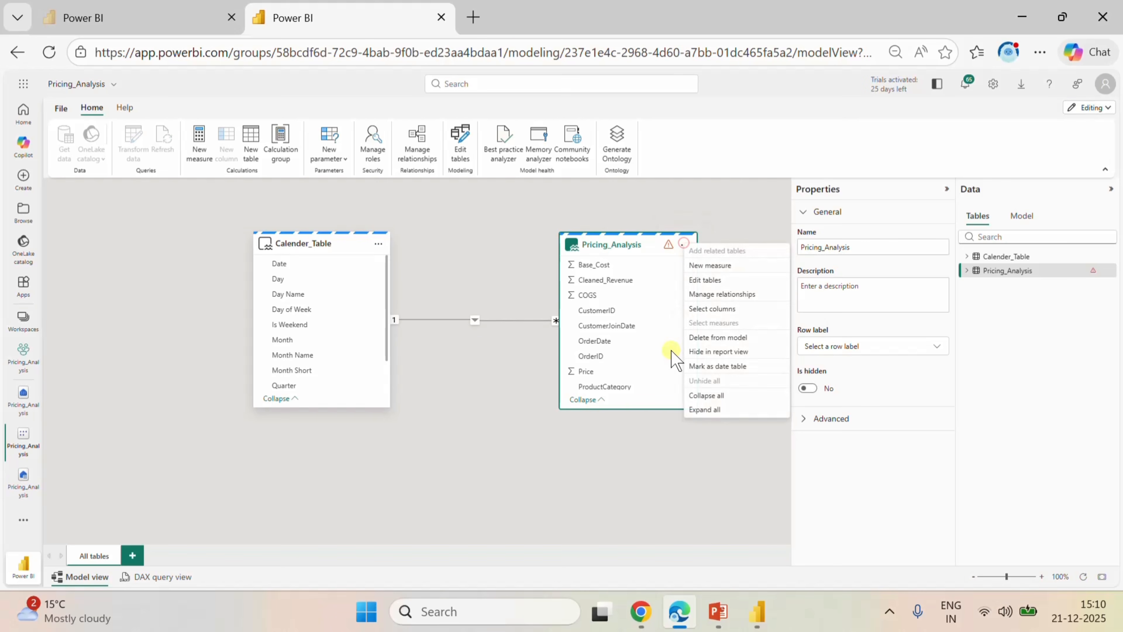
pyautogui.click(706, 280)
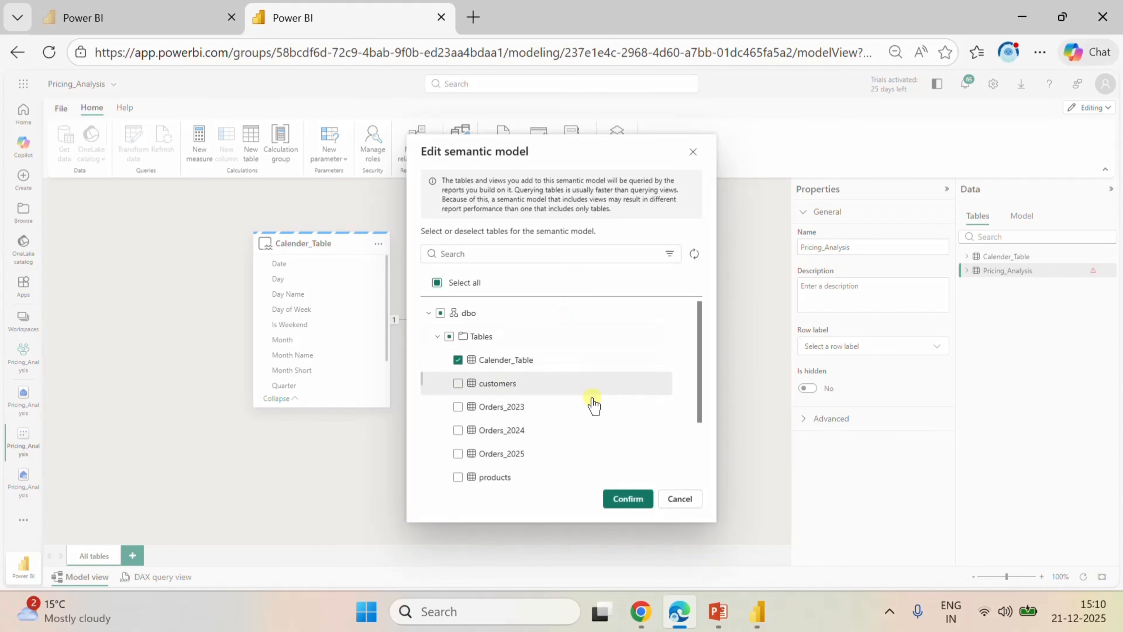
pyautogui.scroll(-3, 565, 375)
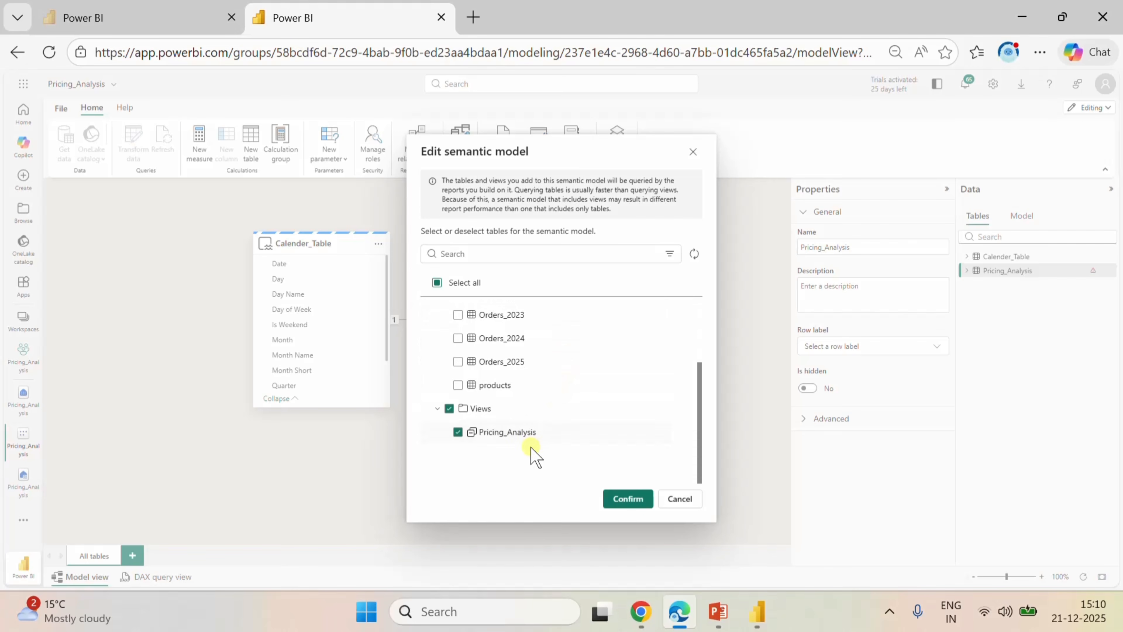
pyautogui.click(621, 499)
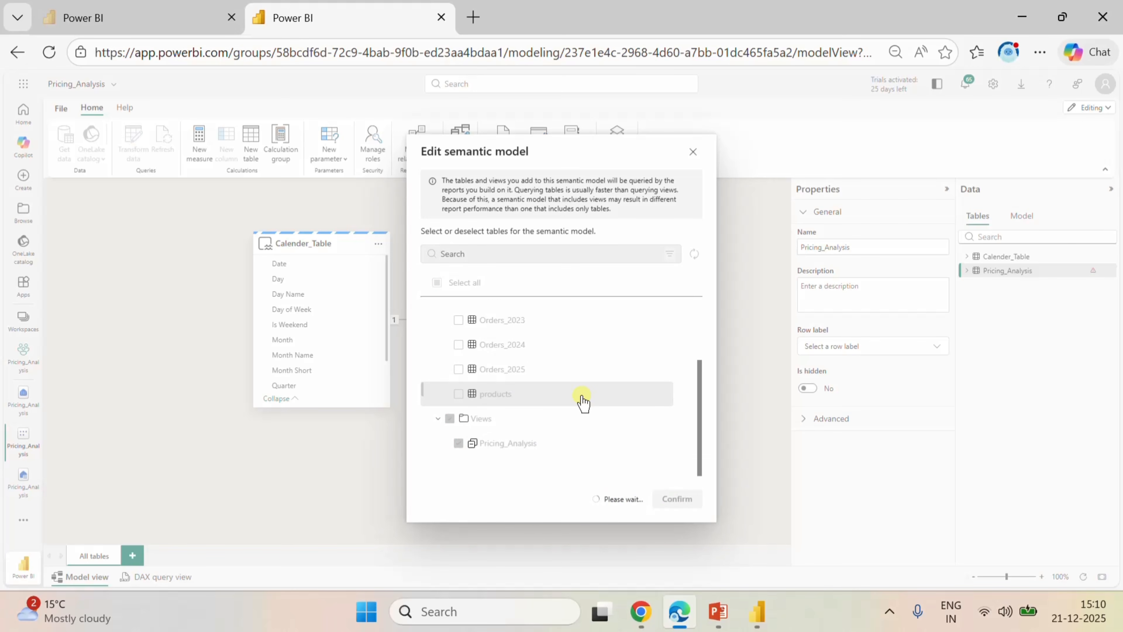
pyautogui.scroll(-3, 639, 317)
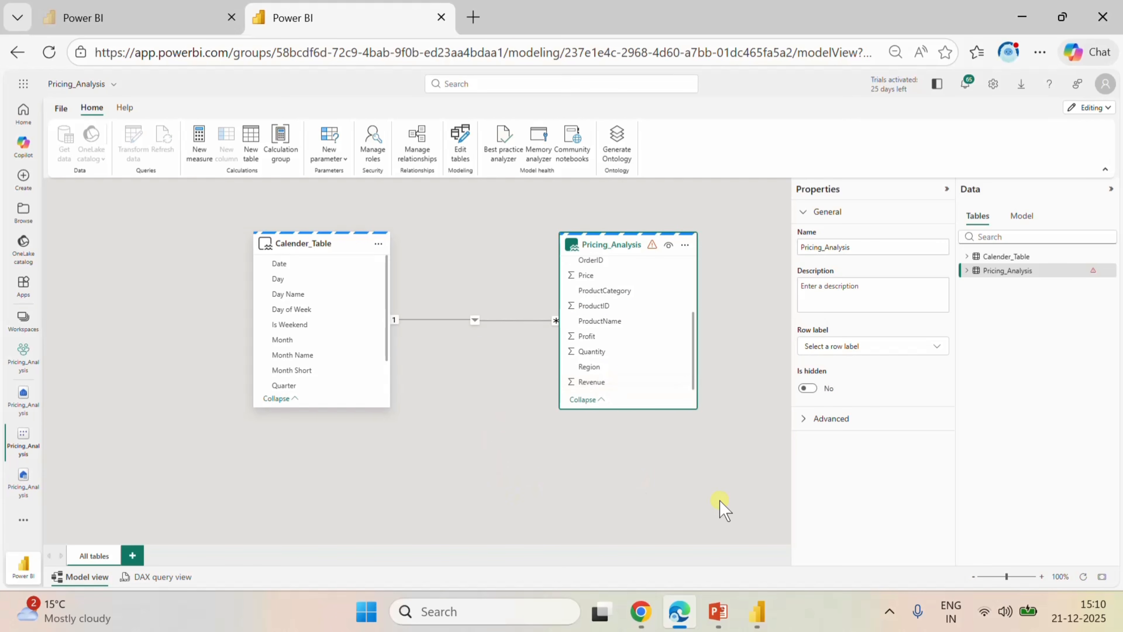
# Switch to Power BI Desktop and assign Pricing_Analysis Revenue as the donut chart's values.
pyautogui.click(757, 612)
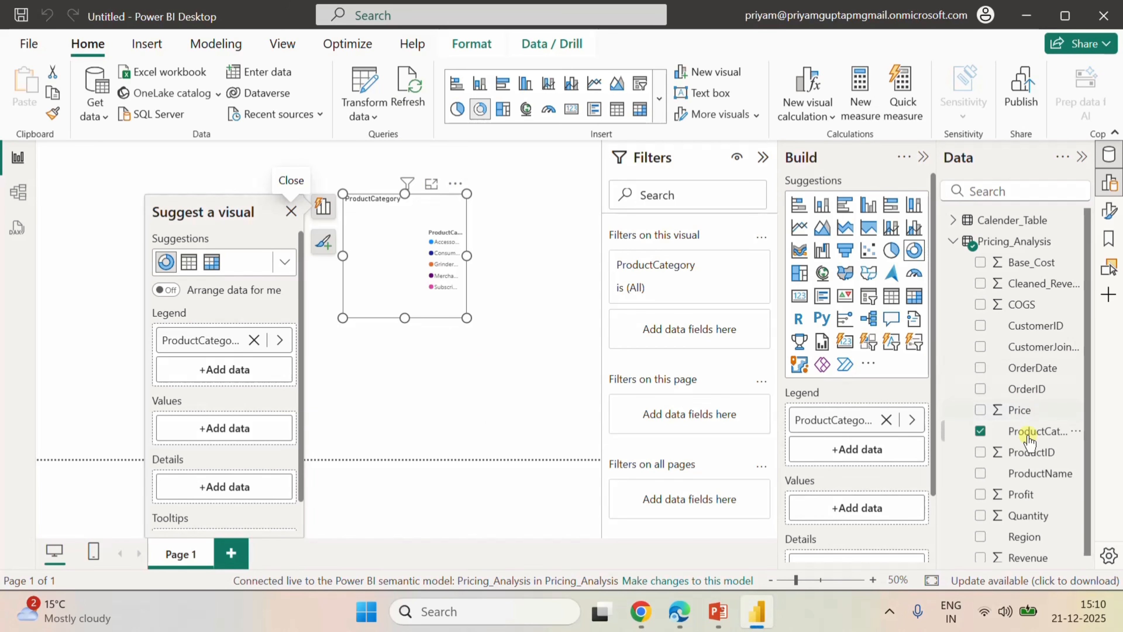
pyautogui.scroll(-1, 1027, 508)
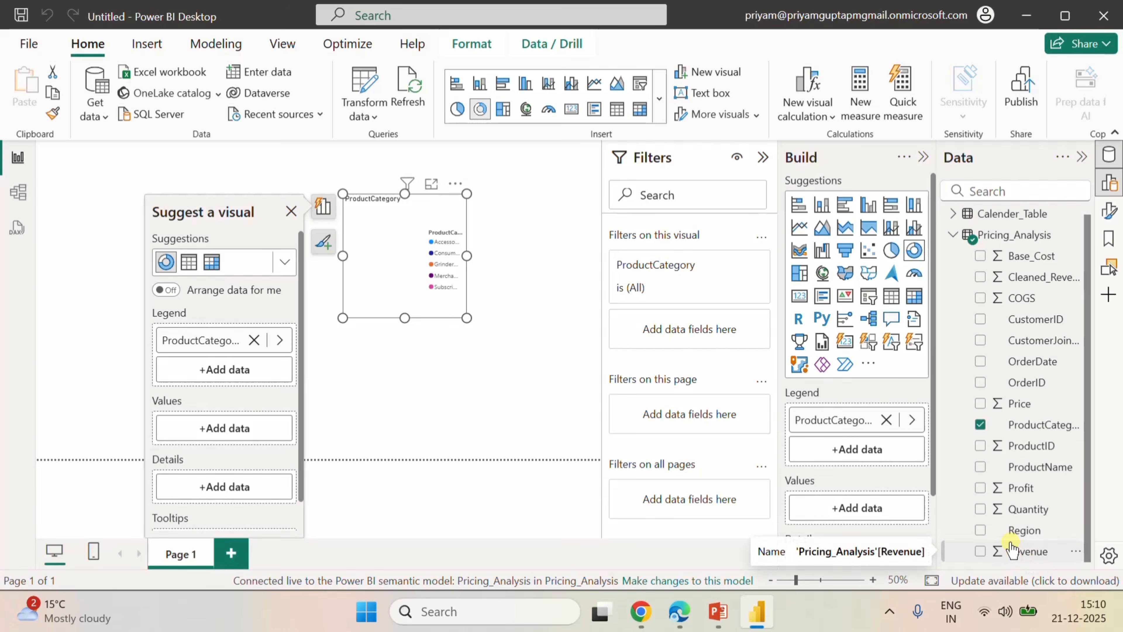
pyautogui.moveTo(1020, 558); pyautogui.dragTo(859, 509)
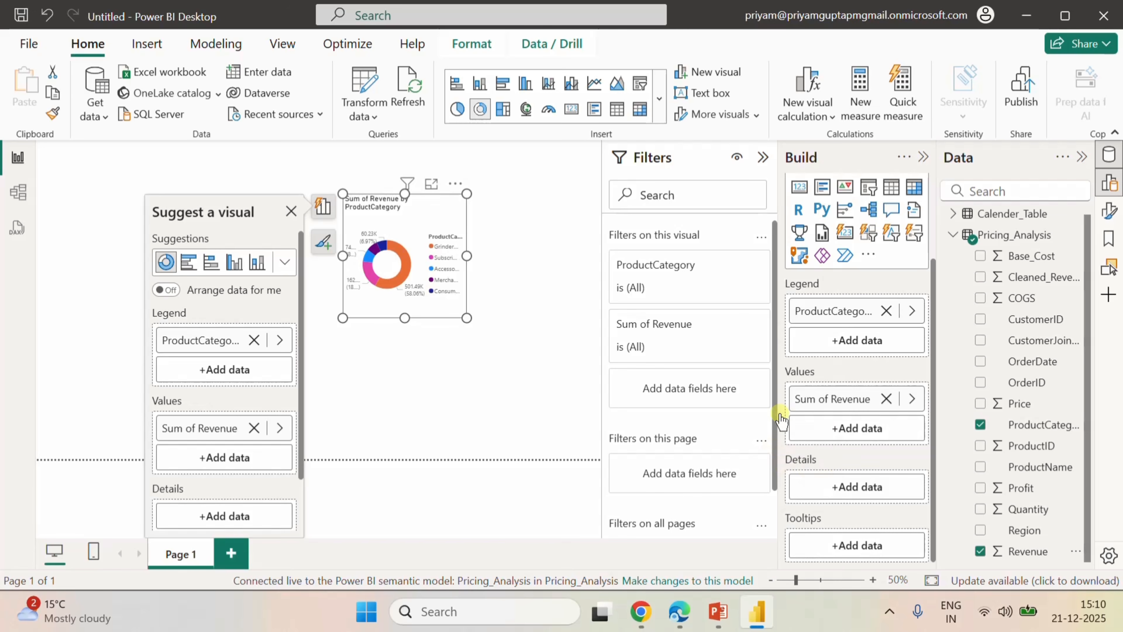
# Widen the donut chart so its labels and legend have more room, and deselect it.
pyautogui.moveTo(465, 255); pyautogui.dragTo(597, 260)
pyautogui.moveTo(472, 317); pyautogui.dragTo(473, 318)
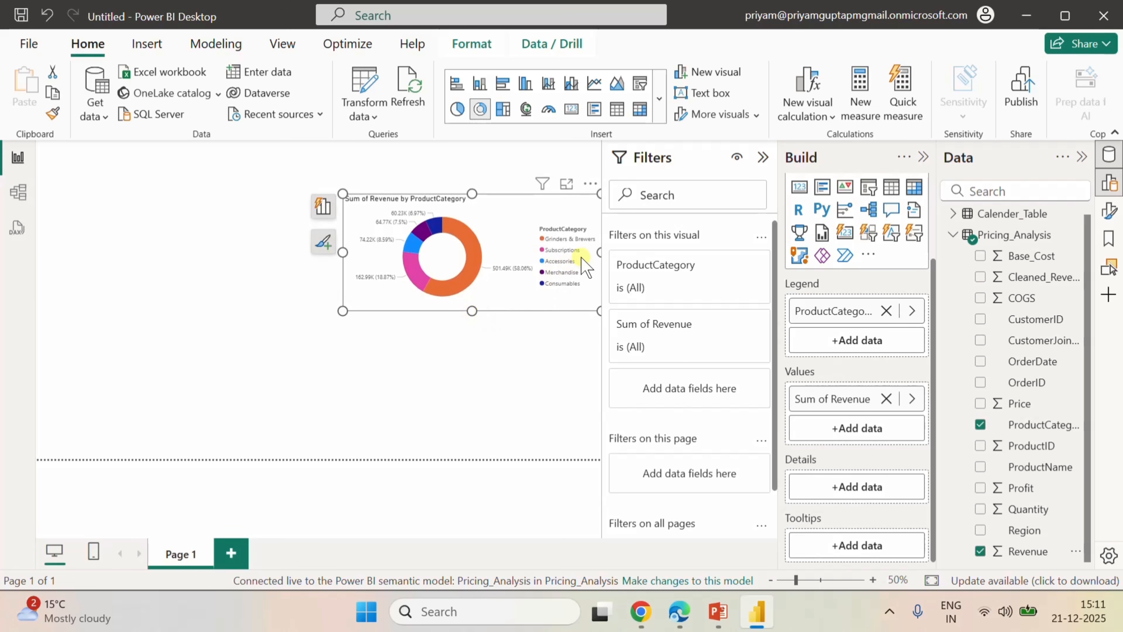
pyautogui.moveTo(599, 252); pyautogui.dragTo(591, 253)
pyautogui.click(524, 342)
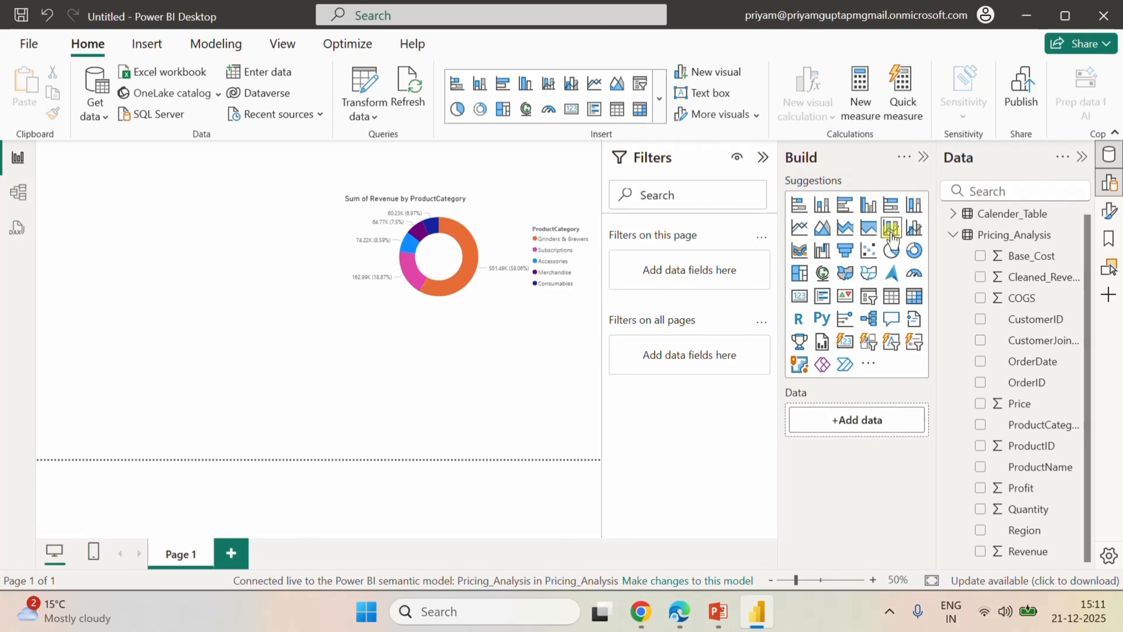
# Add a stacked area chart below the donut chart and assign Calender_Table Date to its X-axis.
pyautogui.click(845, 227)
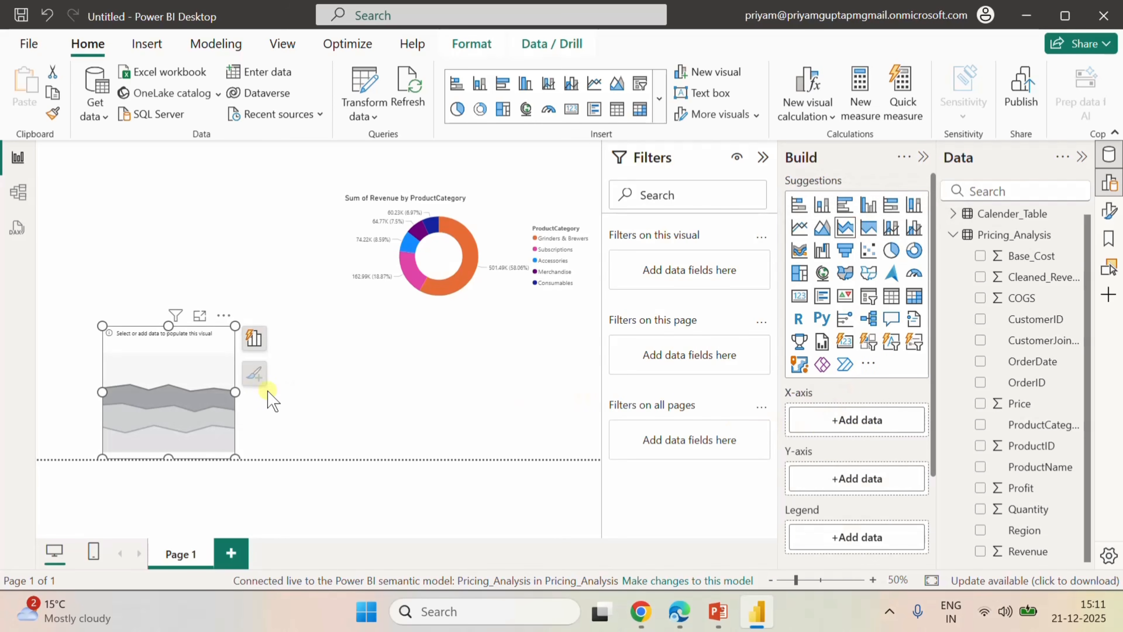
pyautogui.moveTo(211, 383); pyautogui.dragTo(588, 392)
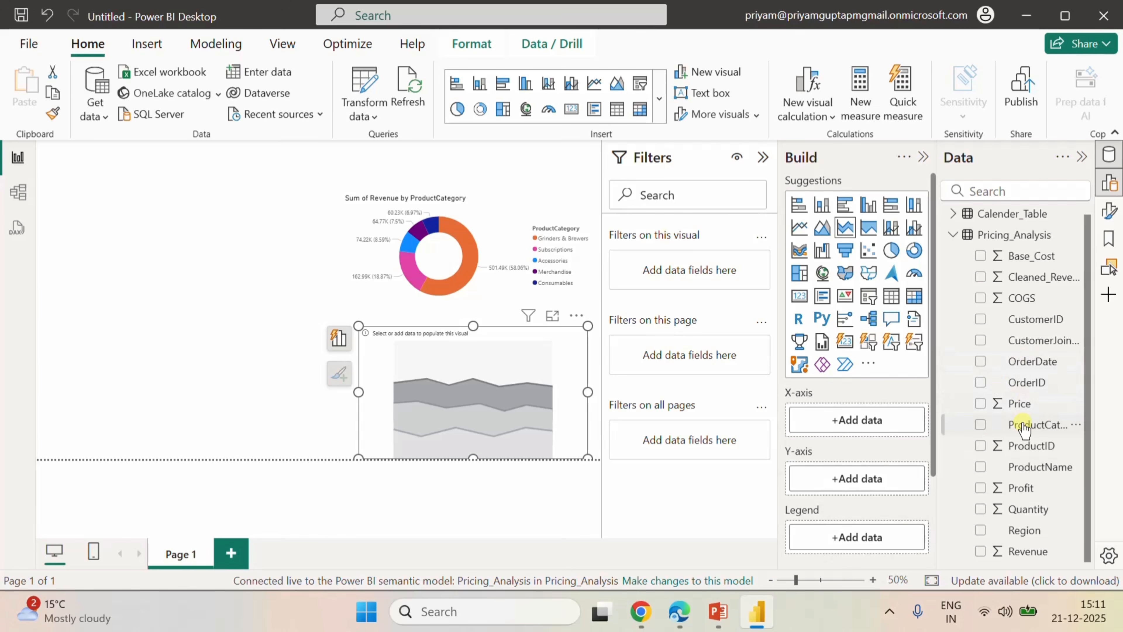
pyautogui.scroll(1, 1026, 491)
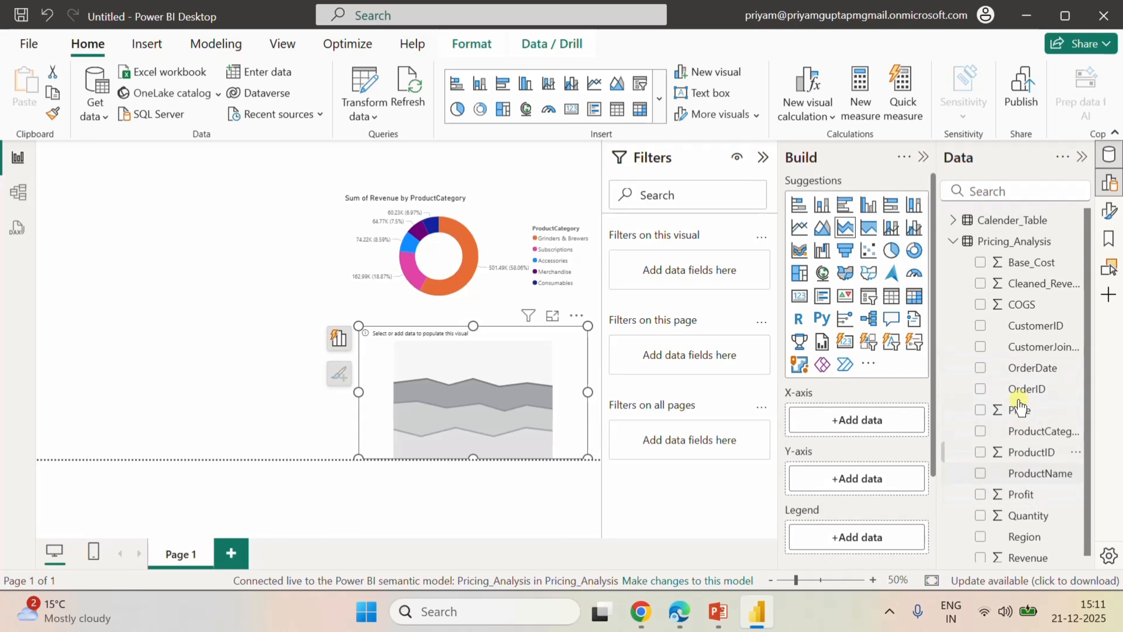
pyautogui.click(953, 220)
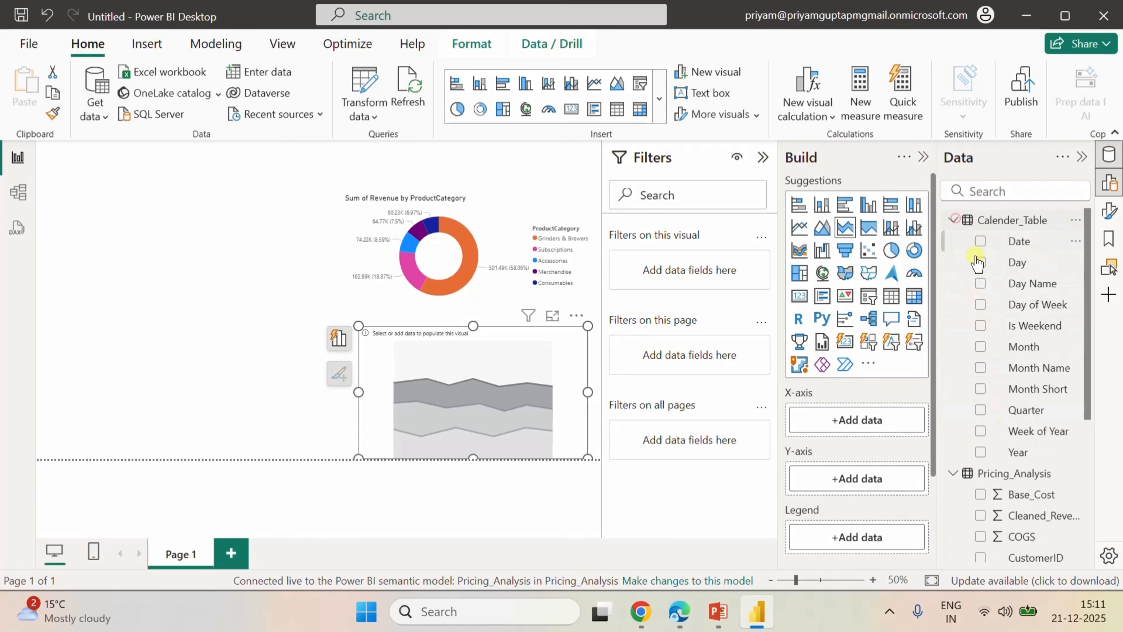
pyautogui.moveTo(1017, 241); pyautogui.dragTo(869, 423)
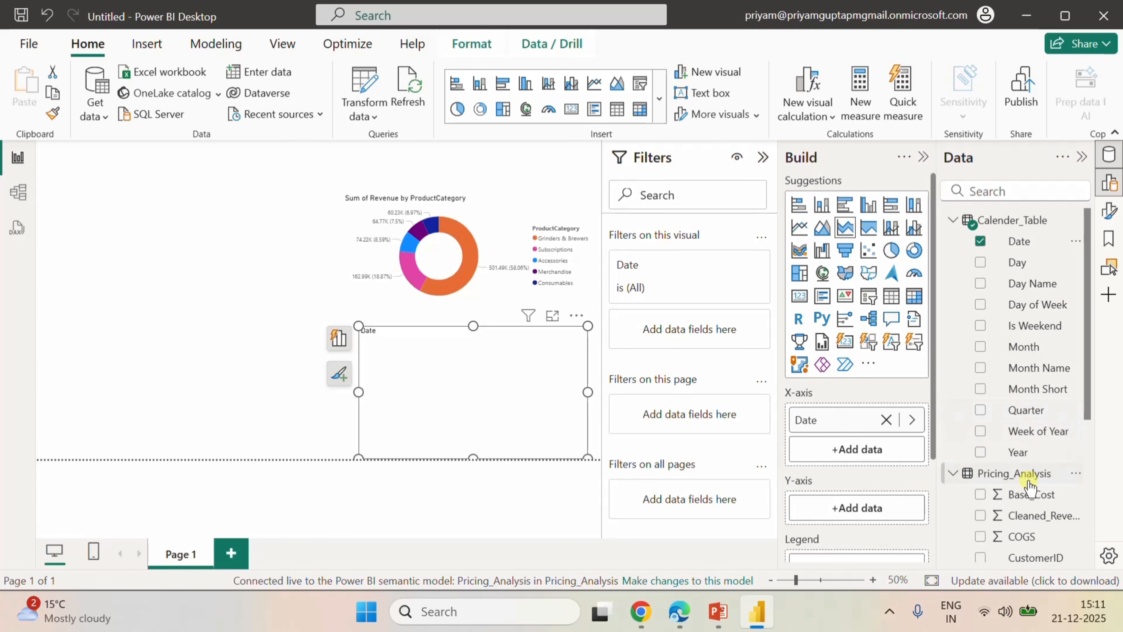
# Assign Revenue to the area chart's Y-axis and Region to its legend, and widen the chart to align with the donut chart.
pyautogui.scroll(-5, 1028, 487)
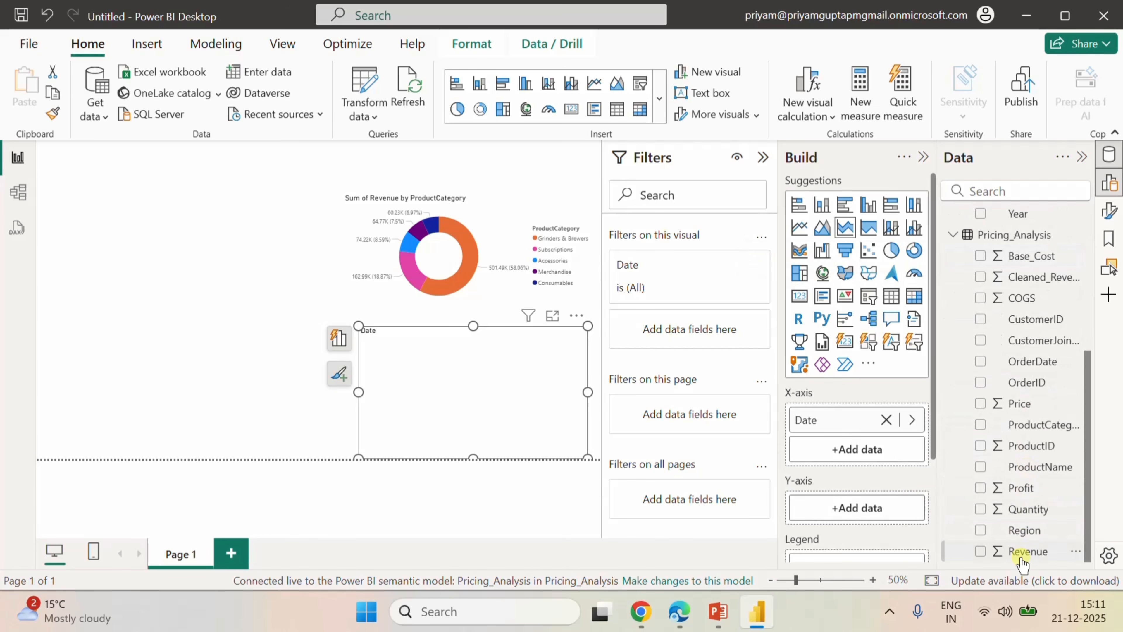
pyautogui.moveTo(1024, 552); pyautogui.dragTo(886, 524)
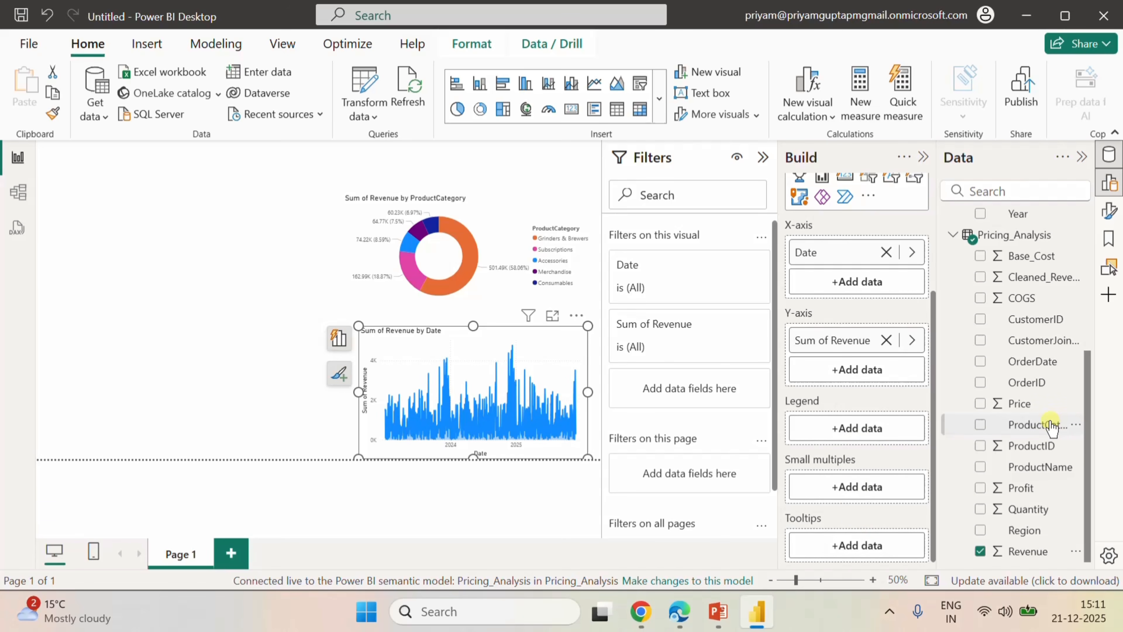
pyautogui.moveTo(1023, 534); pyautogui.dragTo(886, 434)
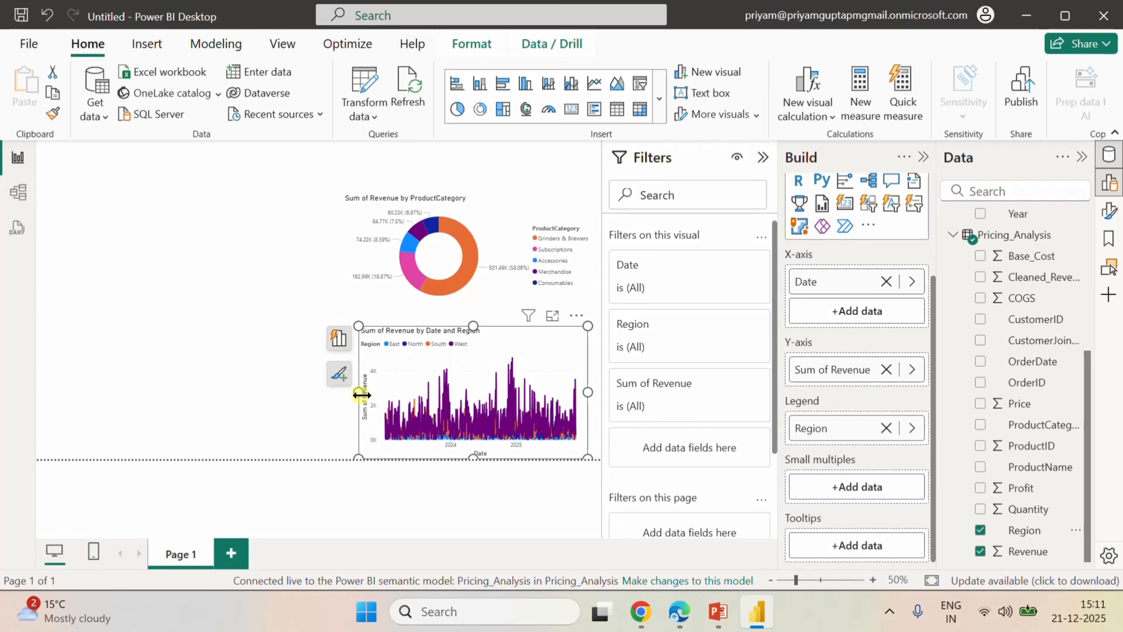
pyautogui.moveTo(362, 394); pyautogui.dragTo(321, 401)
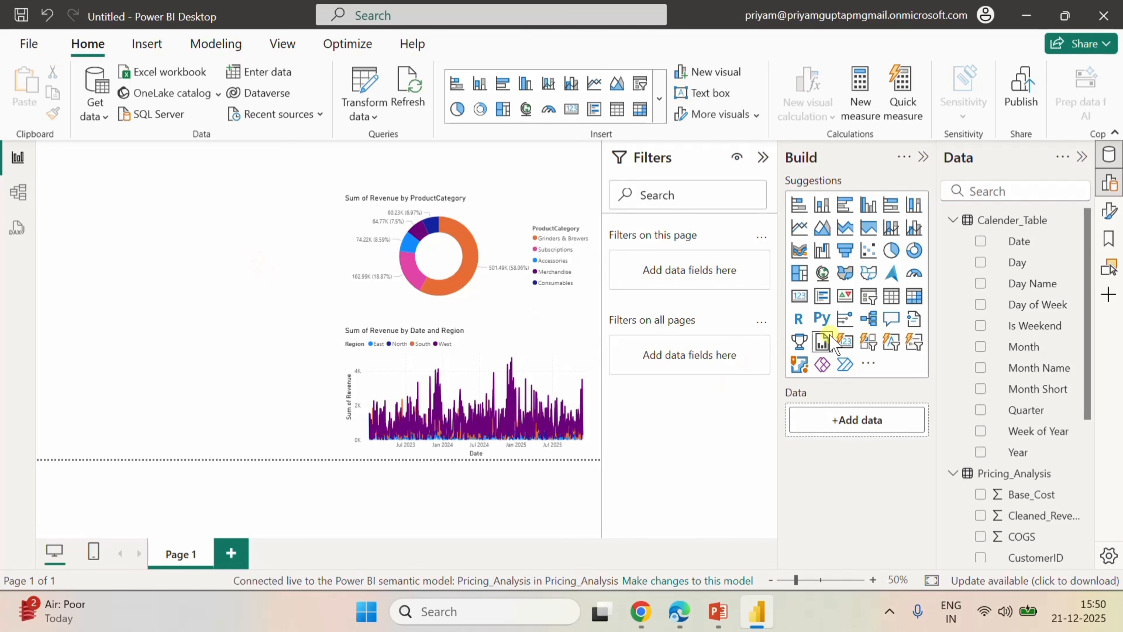
# Add a matrix visual beside the area chart with Region as its columns and ProductName as its rows.
pyautogui.click(914, 304)
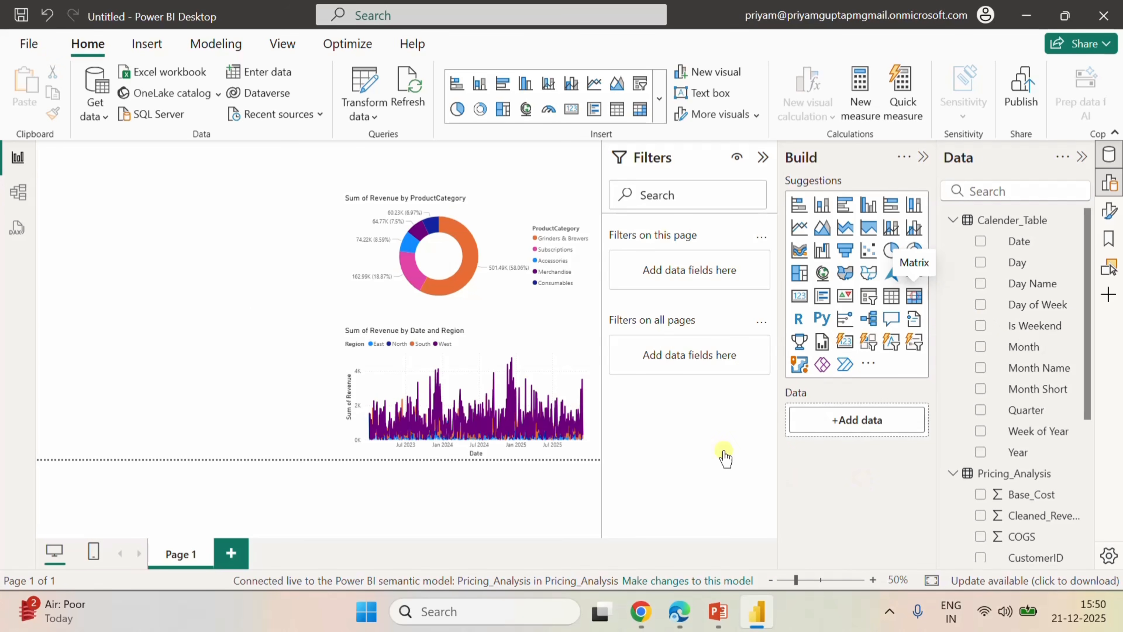
pyautogui.moveTo(205, 227); pyautogui.dragTo(228, 359)
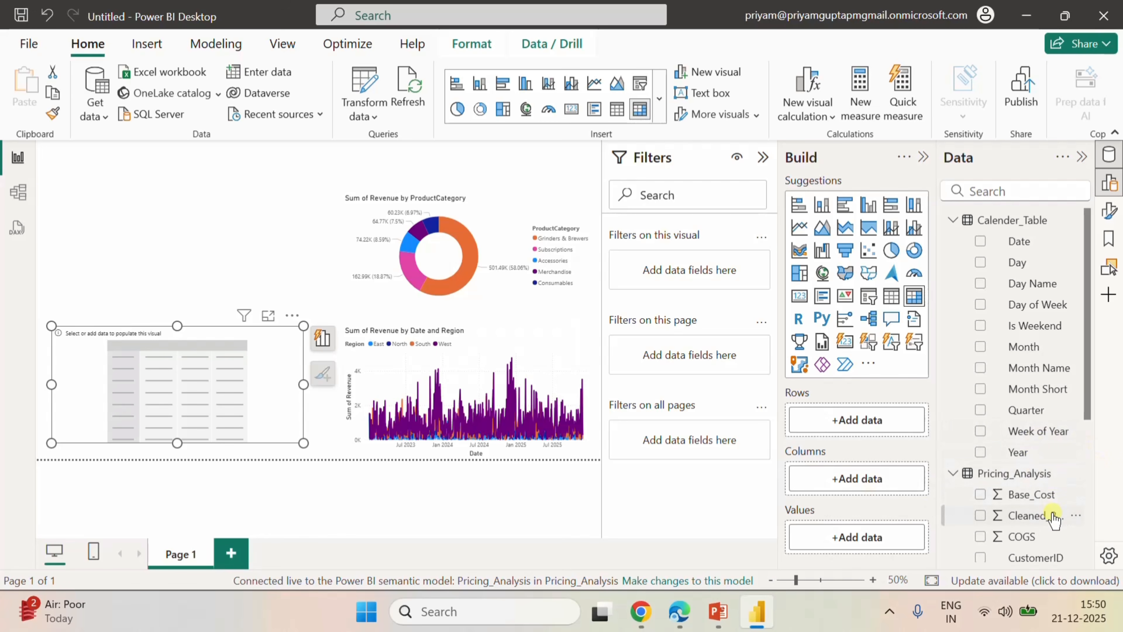
pyautogui.scroll(-5, 1054, 518)
pyautogui.moveTo(1032, 536); pyautogui.dragTo(897, 479)
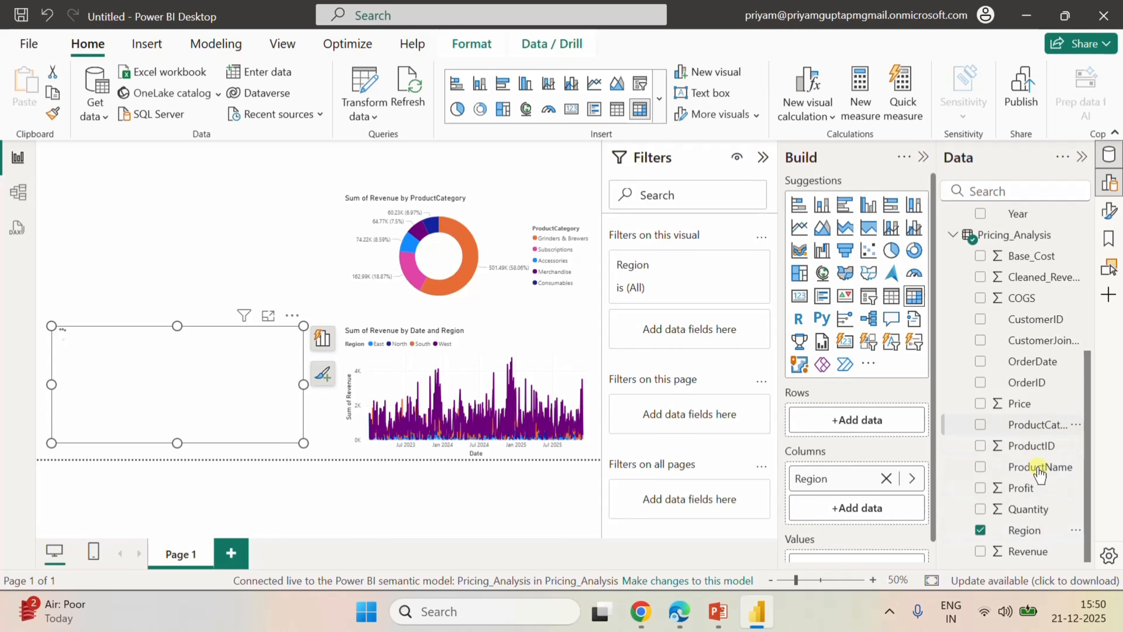
pyautogui.moveTo(1040, 469); pyautogui.dragTo(895, 418)
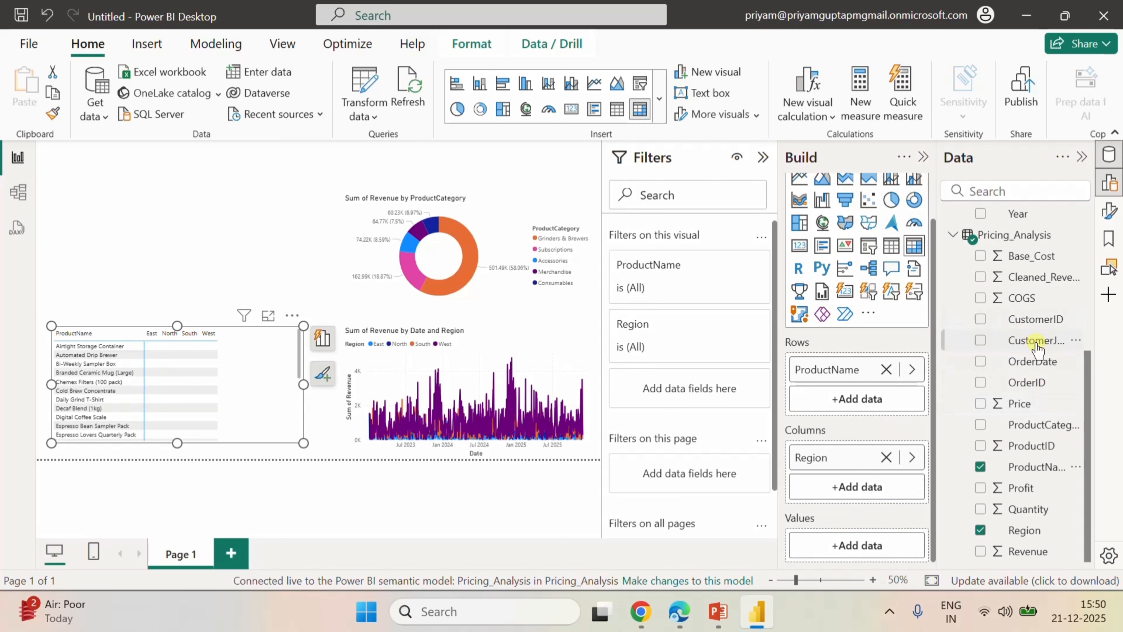
# Add the Calender_Table Date field to the matrix's columns beneath Region.
pyautogui.scroll(3, 1016, 354)
pyautogui.scroll(-5, 1057, 442)
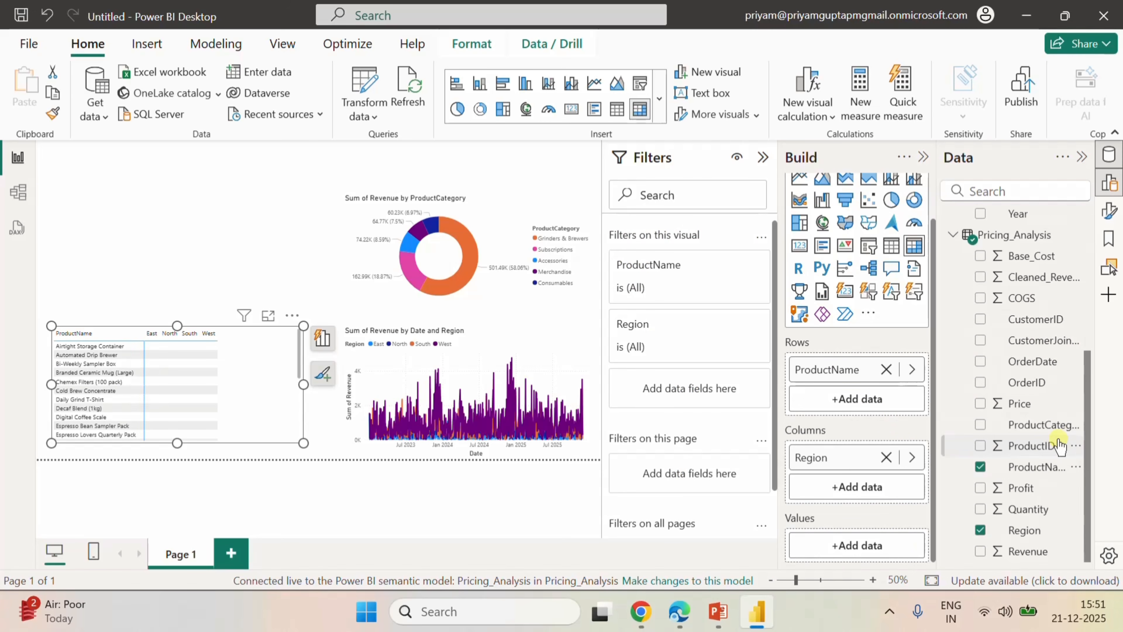
pyautogui.scroll(5, 1053, 424)
pyautogui.moveTo(1023, 249); pyautogui.dragTo(886, 486)
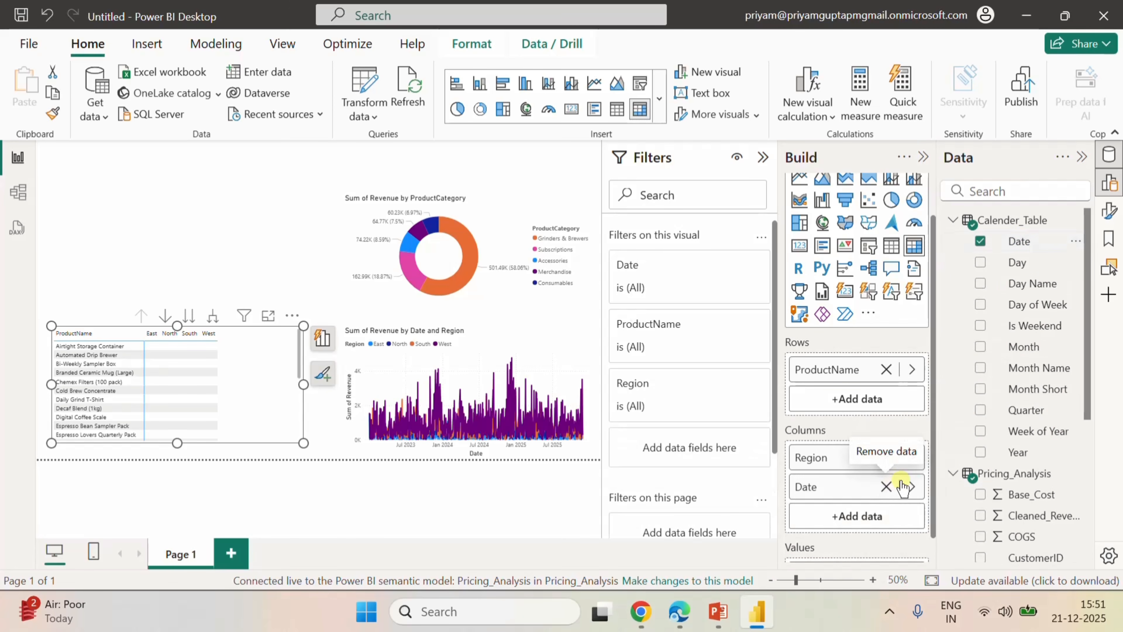
# Assign Revenue to the matrix's values, and move Date from its columns to its rows beneath ProductName.
pyautogui.scroll(-1, 856, 475)
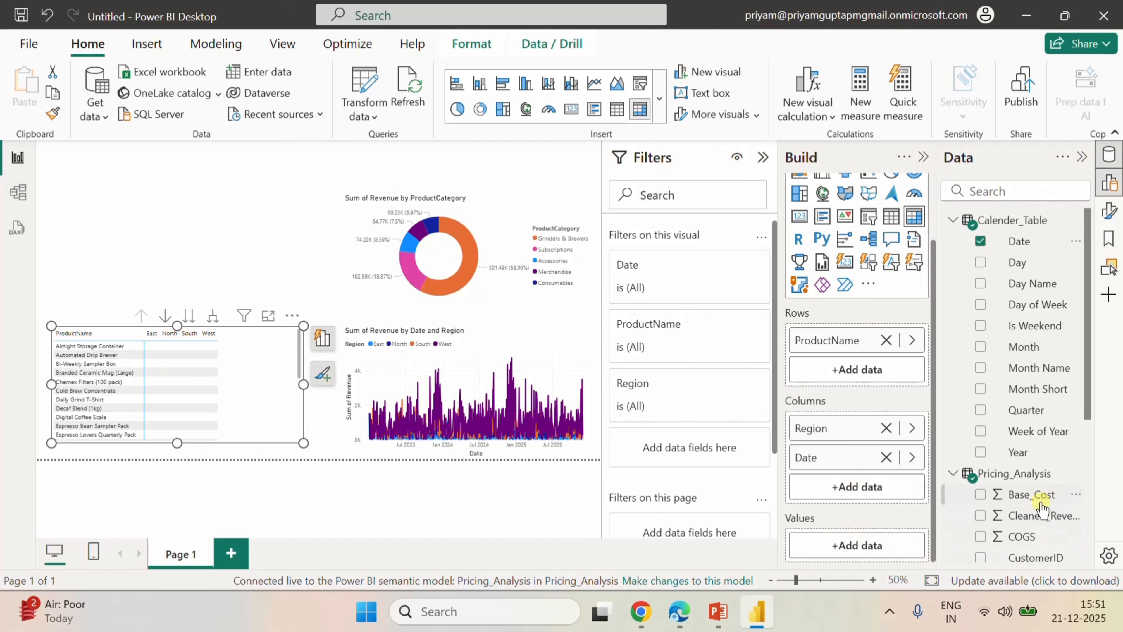
pyautogui.scroll(-5, 1041, 508)
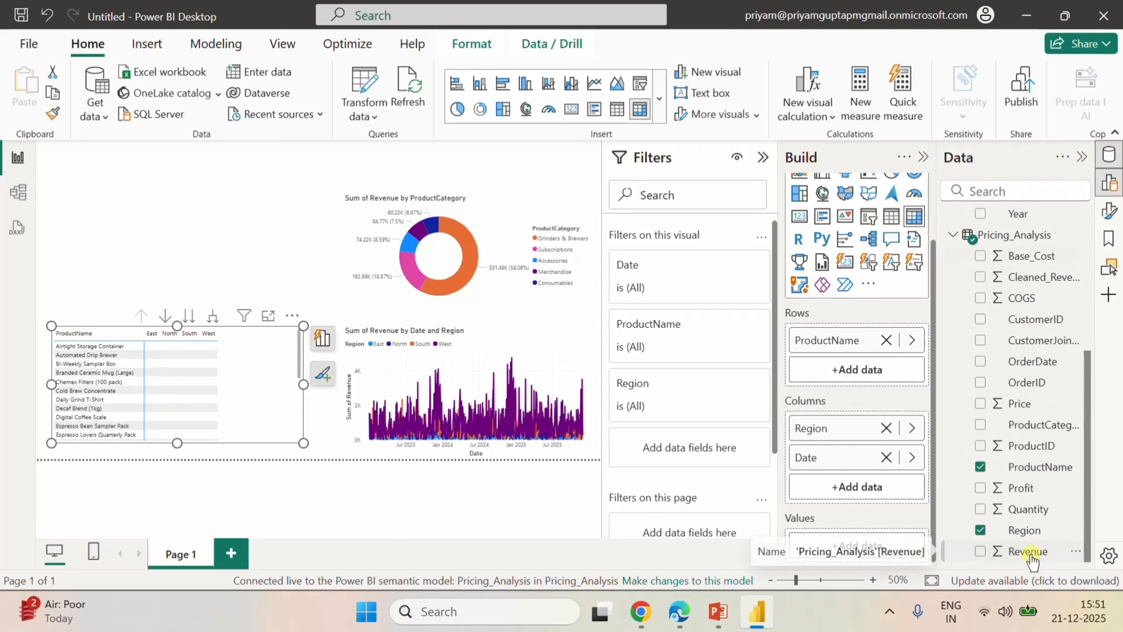
pyautogui.moveTo(1031, 558); pyautogui.dragTo(880, 558)
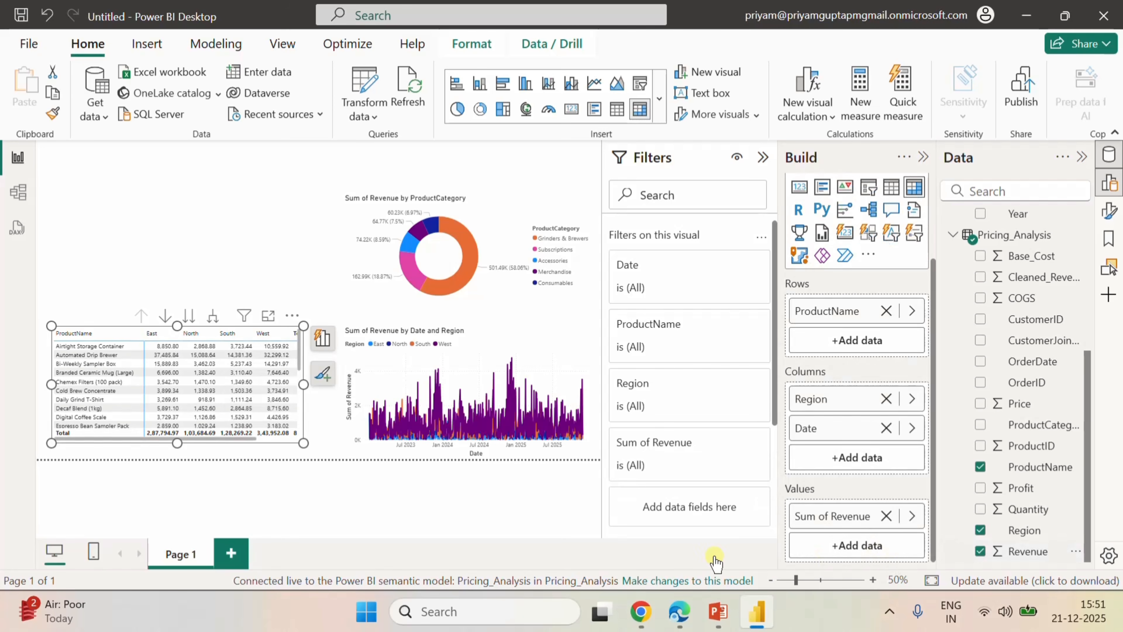
pyautogui.click(217, 321)
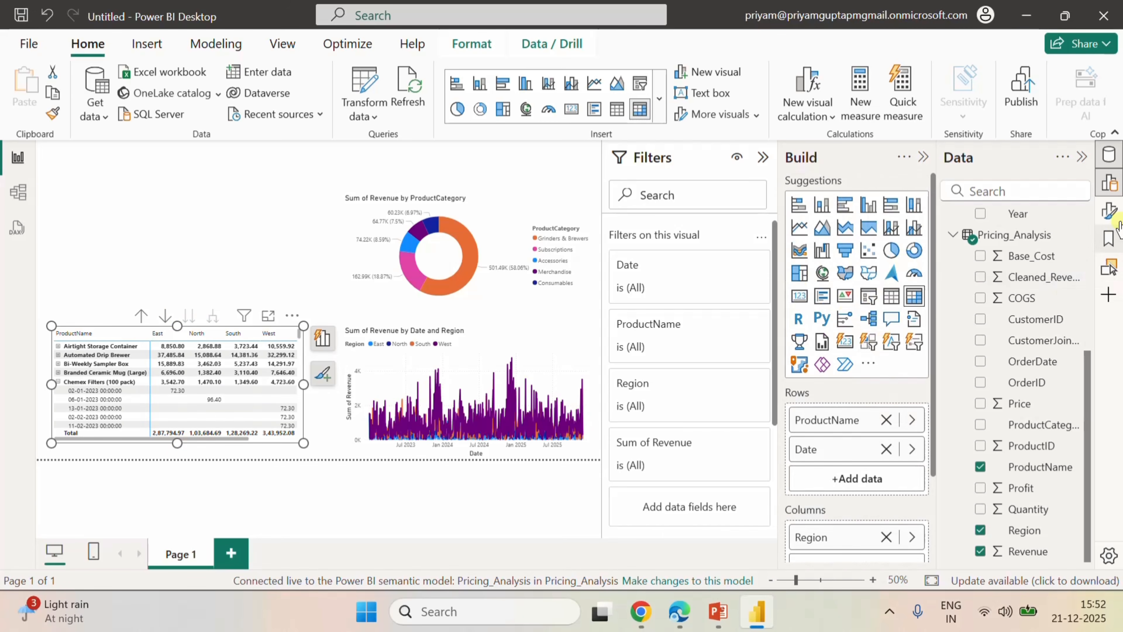
# Turn off both the column subtotals and the row subtotals in the matrix's formatting.
pyautogui.click(1109, 211)
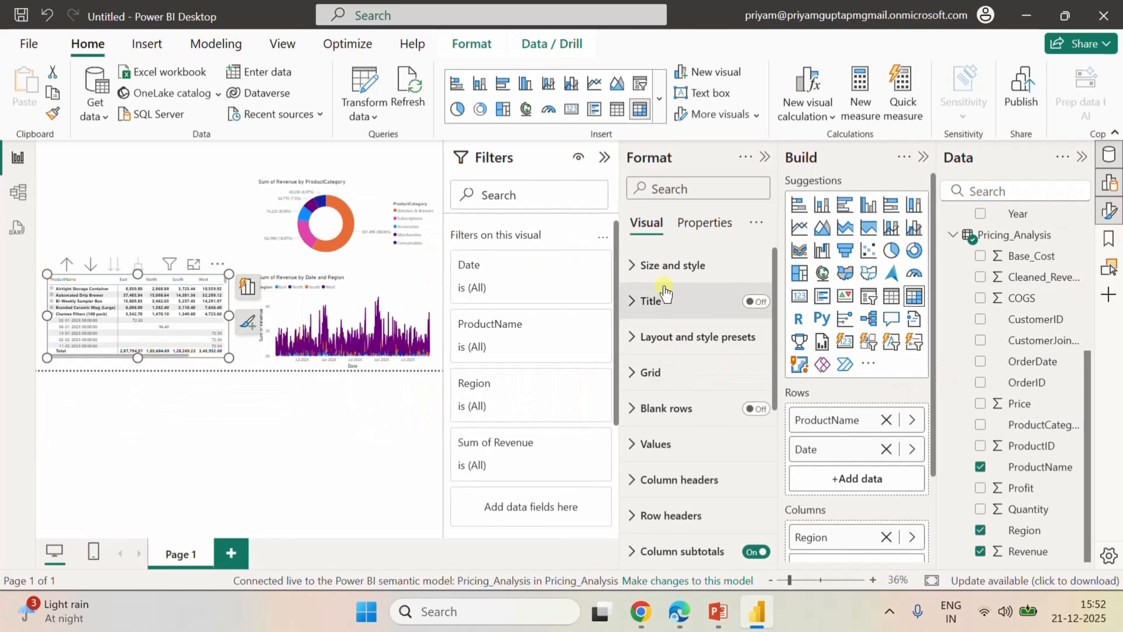
pyautogui.scroll(-5, 675, 438)
pyautogui.scroll(3, 676, 451)
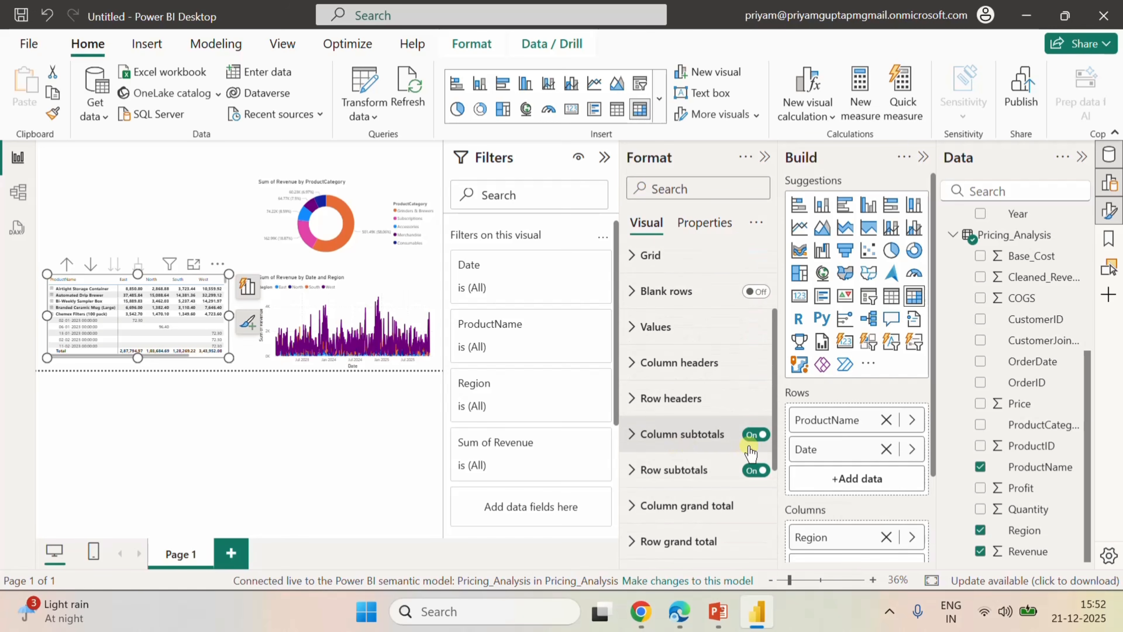
pyautogui.click(755, 438)
pyautogui.click(754, 469)
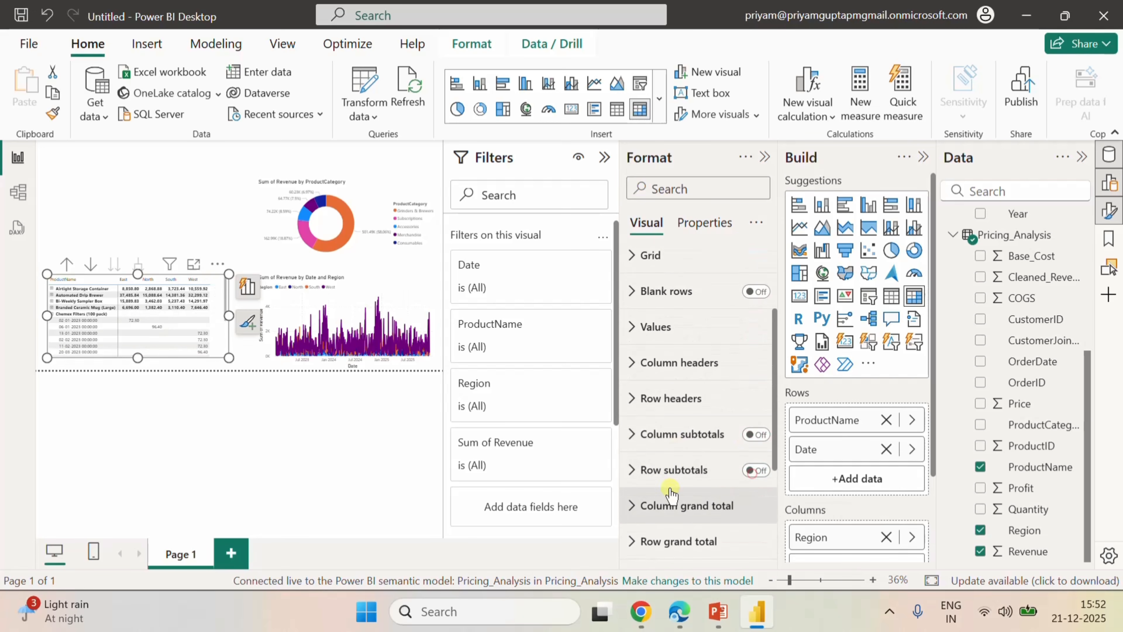
# Search the matrix's format settings for "+", turn off the row headers' +/- icons, and clear the search.
pyautogui.scroll(3, 672, 460)
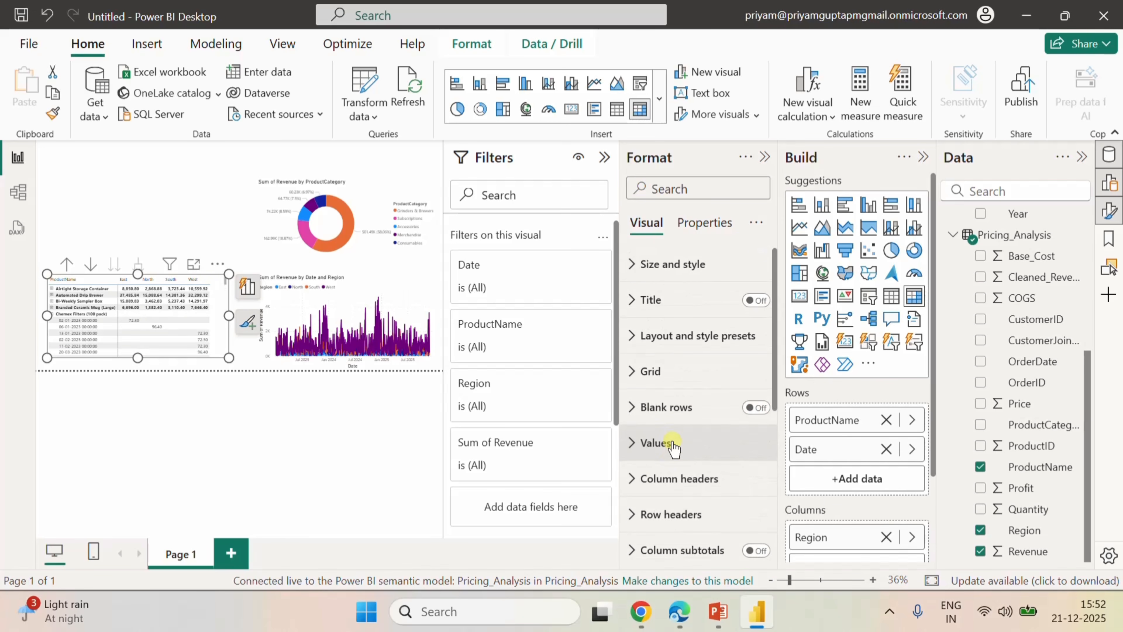
pyautogui.scroll(-2, 672, 445)
pyautogui.scroll(2, 689, 406)
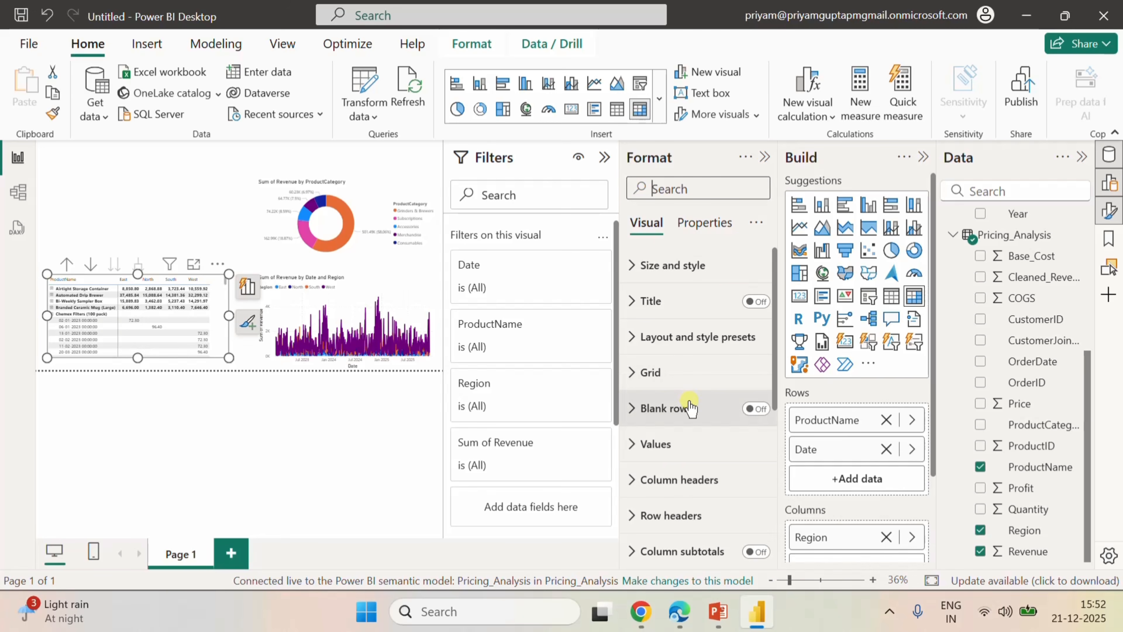
pyautogui.scroll(-5, 689, 396)
pyautogui.scroll(5, 689, 354)
pyautogui.click(667, 189)
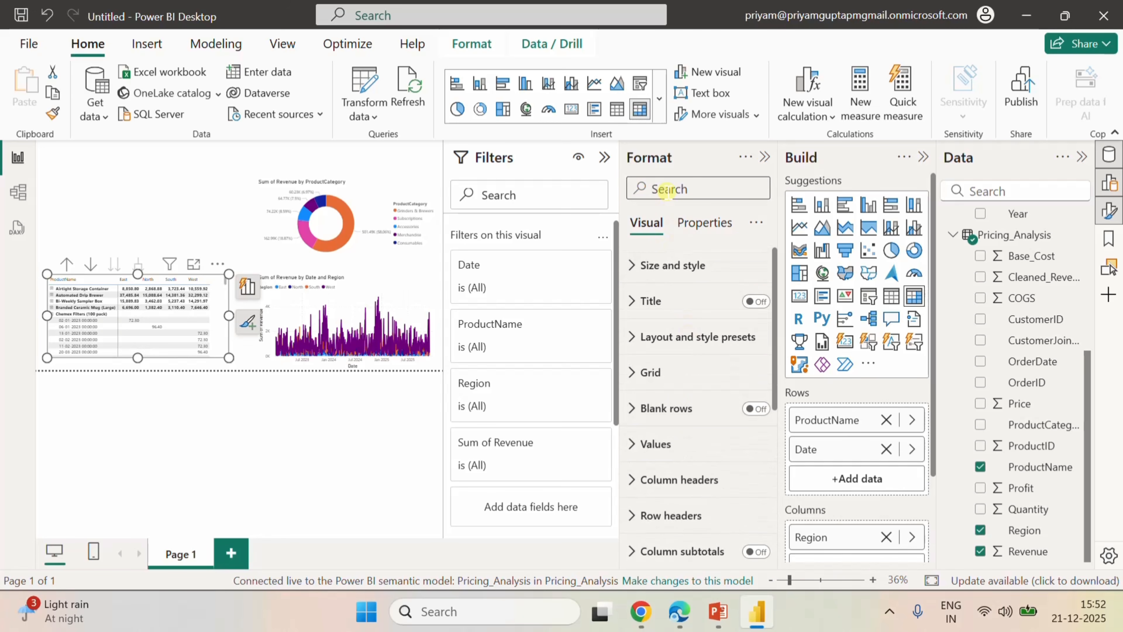
pyautogui.write('+')
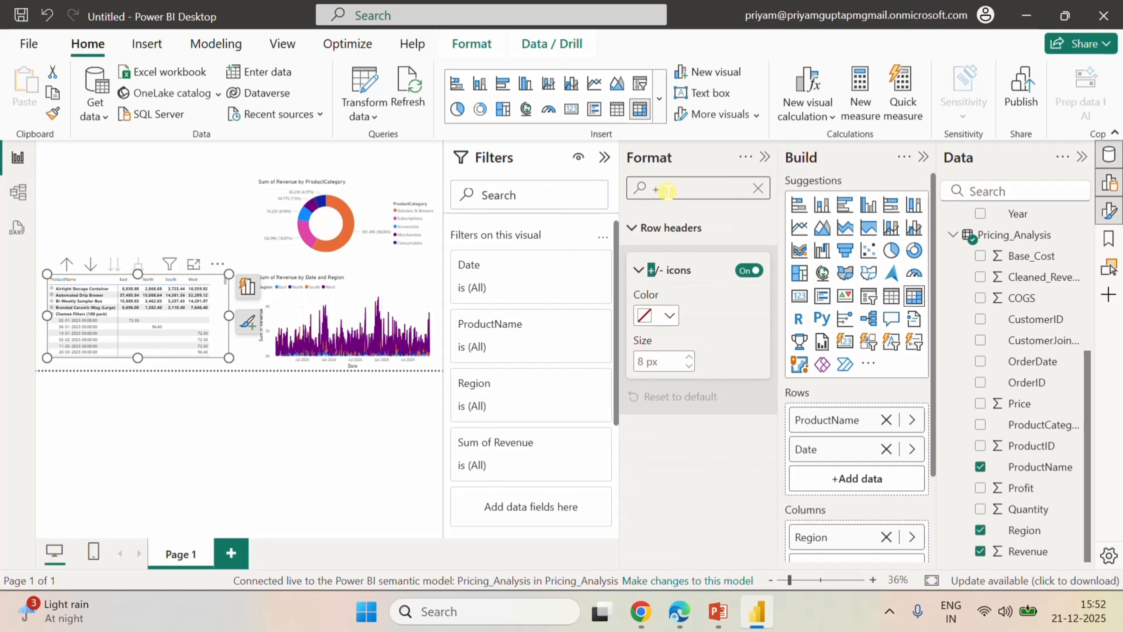
pyautogui.click(750, 270)
pyautogui.click(750, 271)
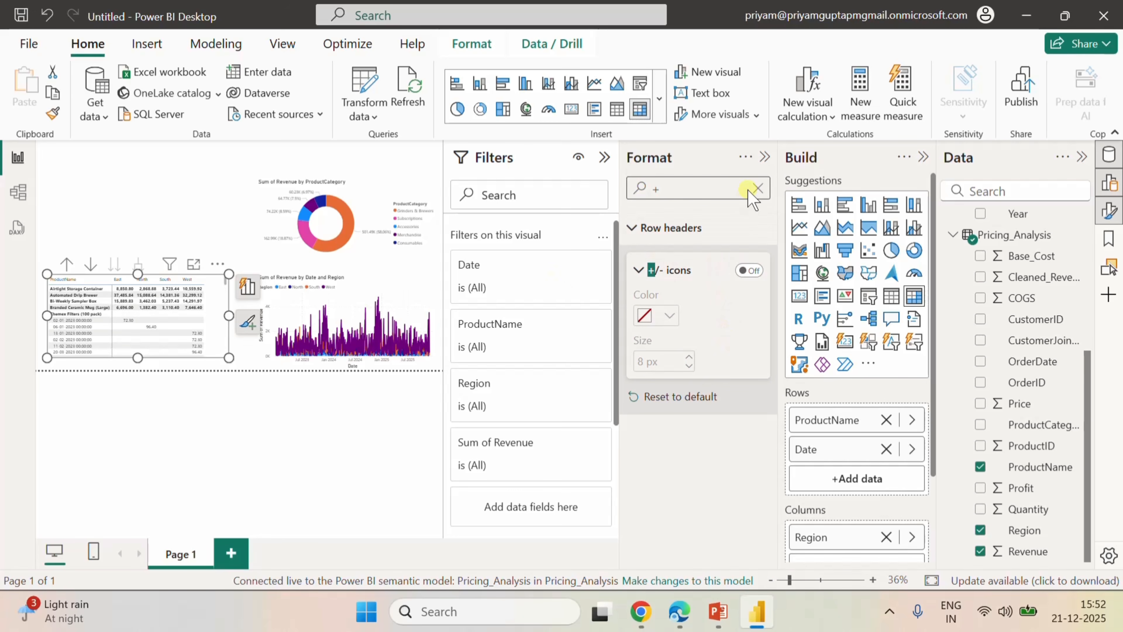
pyautogui.click(758, 188)
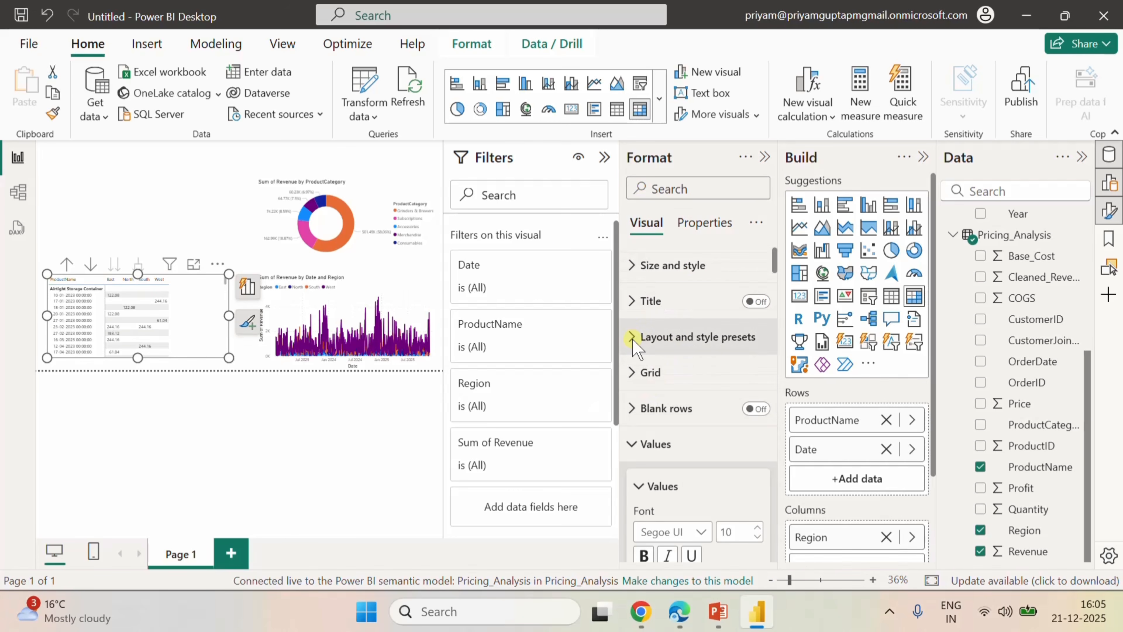
# Set the matrix's layout to Tabular and turn on Repeat row headers.
pyautogui.click(636, 337)
pyautogui.click(712, 454)
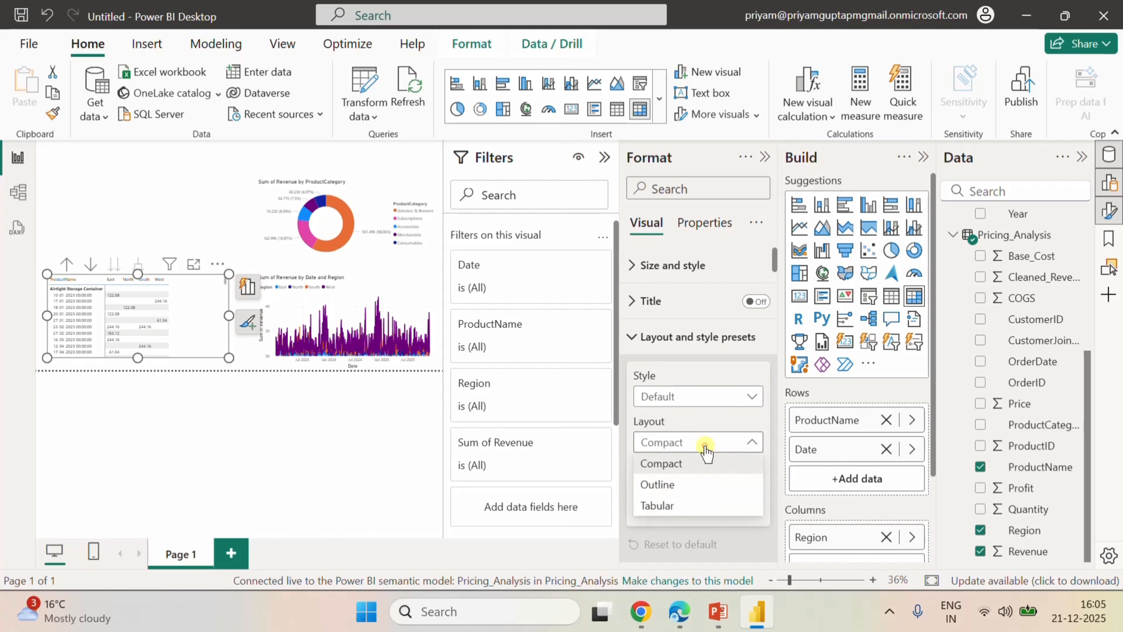
pyautogui.click(663, 506)
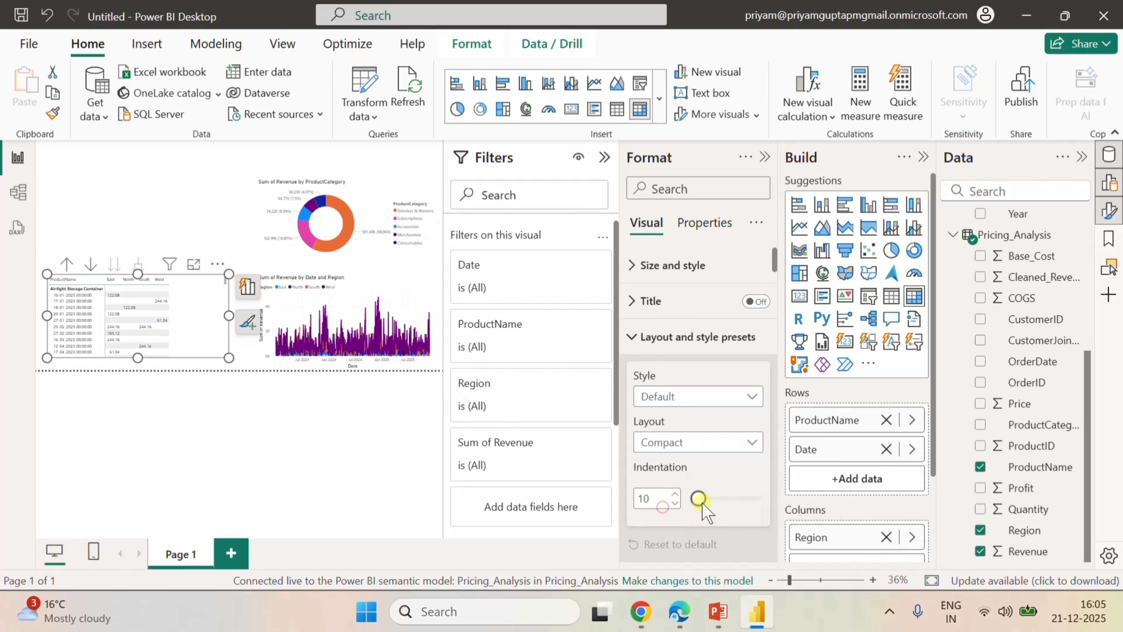
pyautogui.click(749, 468)
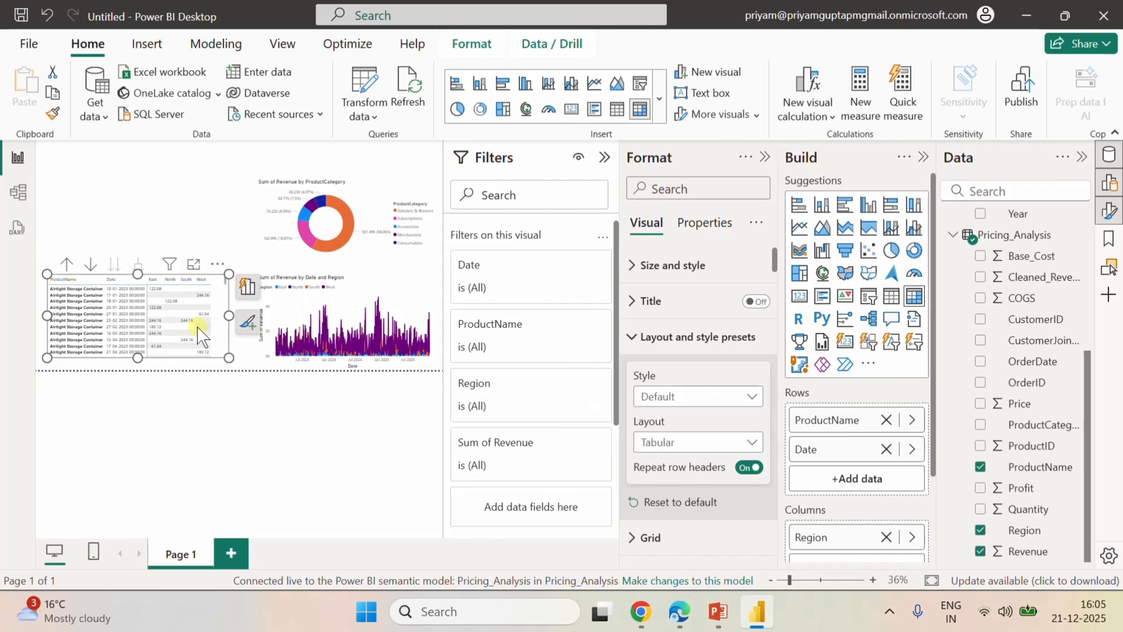
# Look through the matrix's rows and enlarge it slightly in height and width to fill the space beside the area chart.
pyautogui.scroll(-5, 191, 331)
pyautogui.scroll(-10, 191, 331)
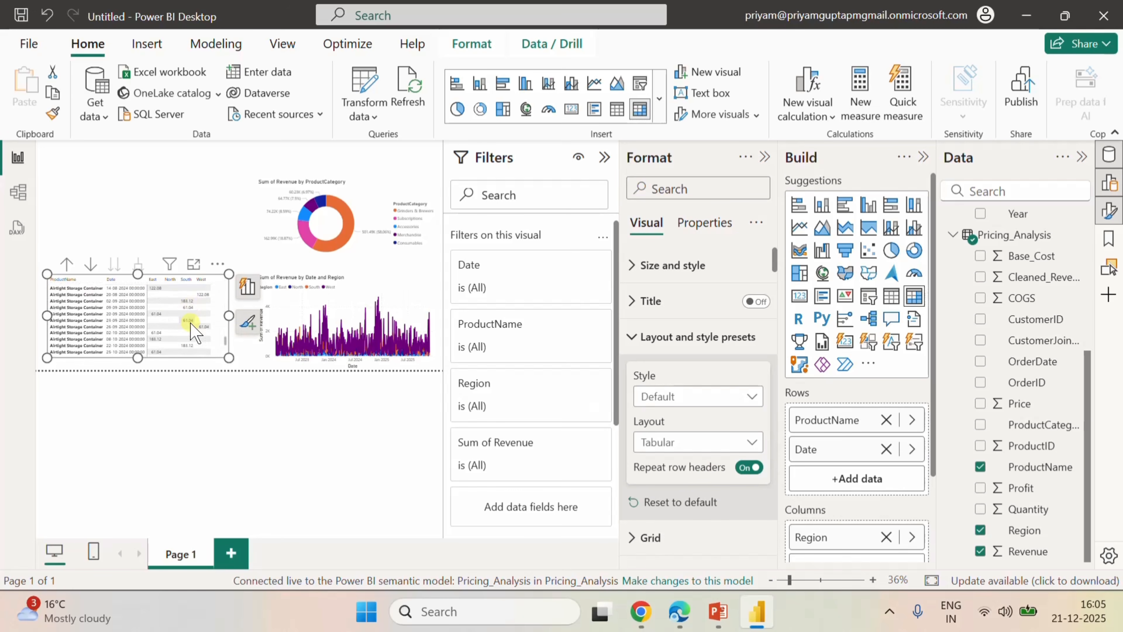
pyautogui.scroll(15, 195, 302)
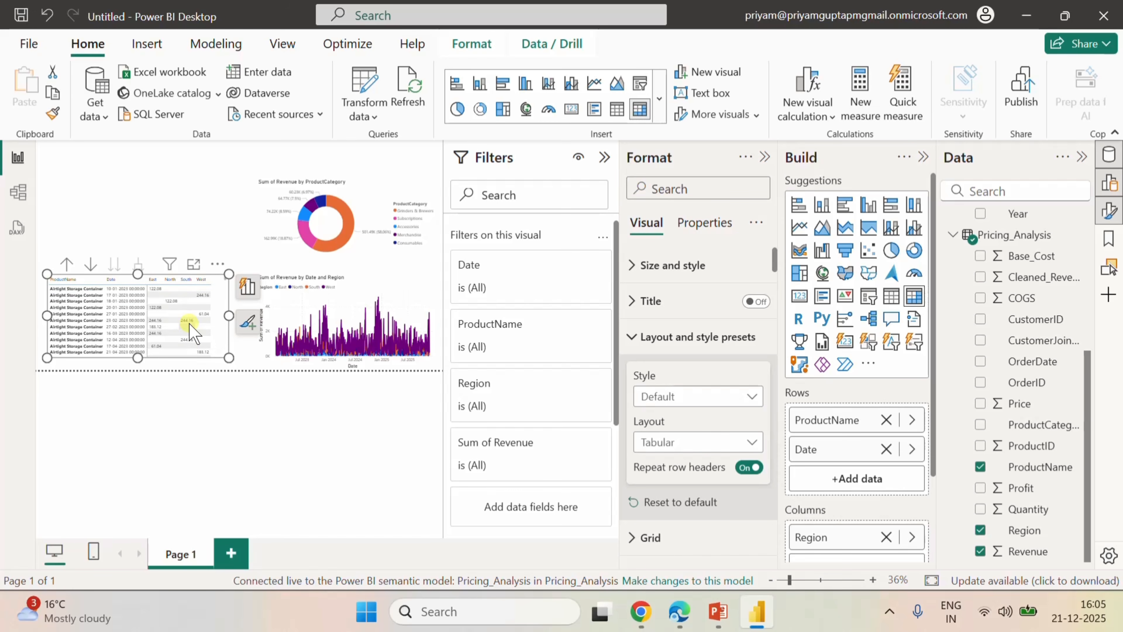
pyautogui.scroll(-5, 190, 324)
pyautogui.scroll(5, 189, 323)
pyautogui.moveTo(141, 360); pyautogui.dragTo(145, 369)
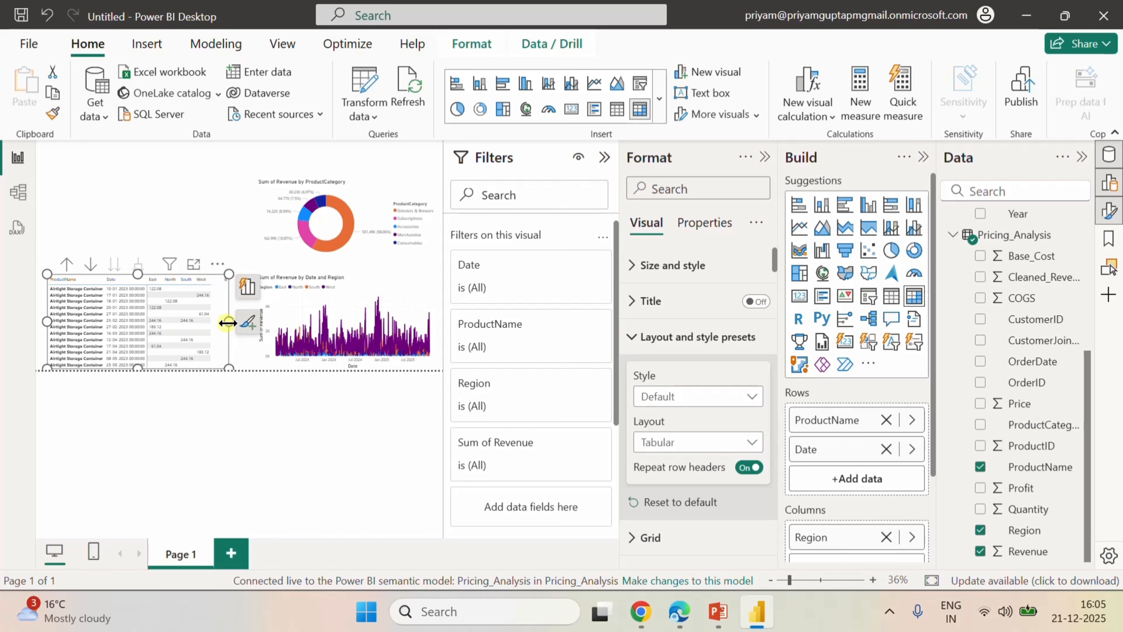
pyautogui.moveTo(227, 322); pyautogui.dragTo(233, 326)
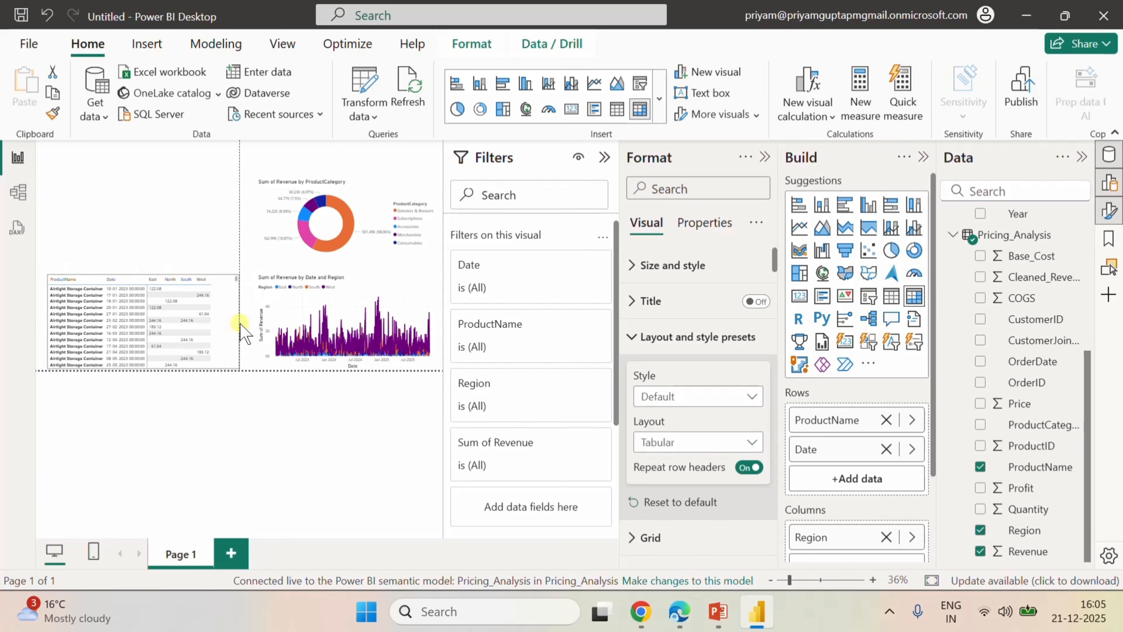
# Add a list slicer above the matrix with the Calender_Table fields Year and Quarter.
pyautogui.click(193, 205)
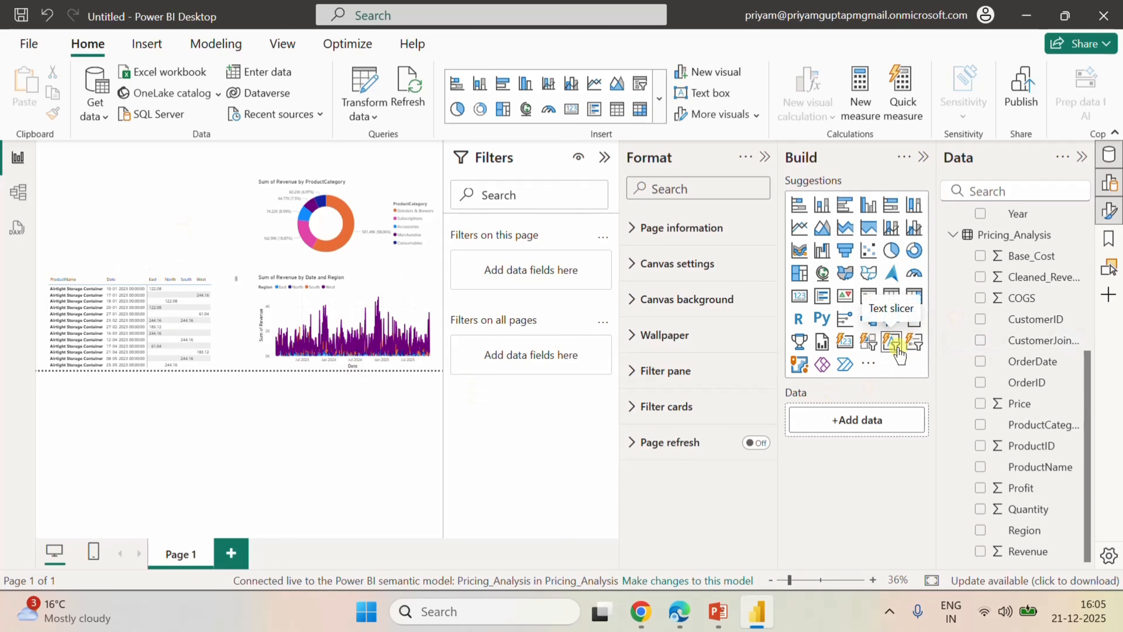
pyautogui.click(914, 341)
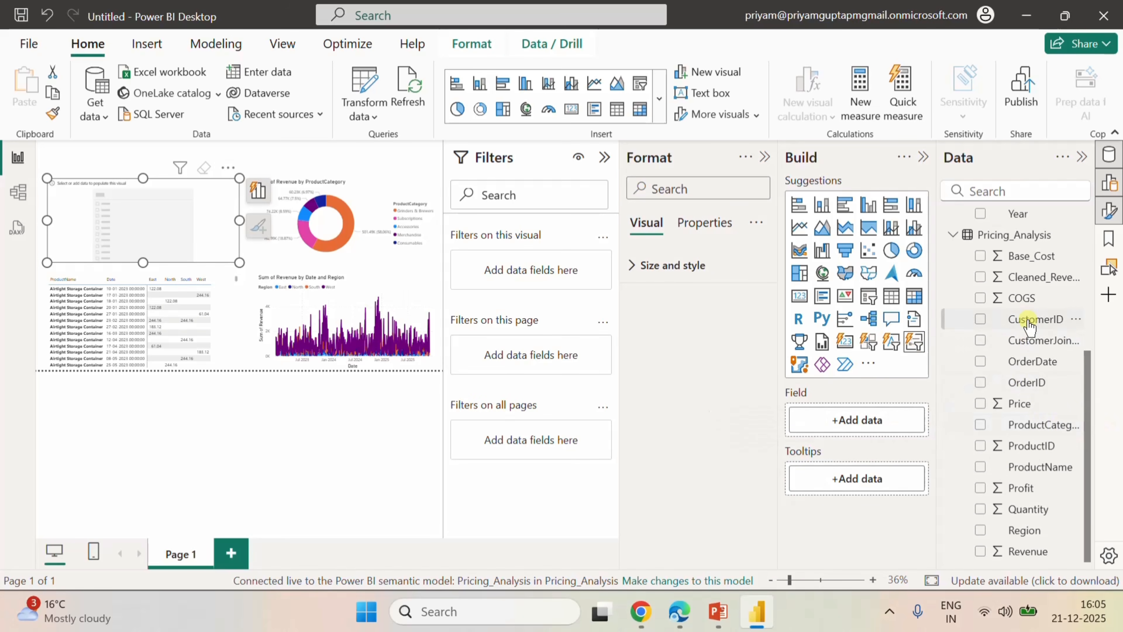
pyautogui.scroll(5, 1030, 367)
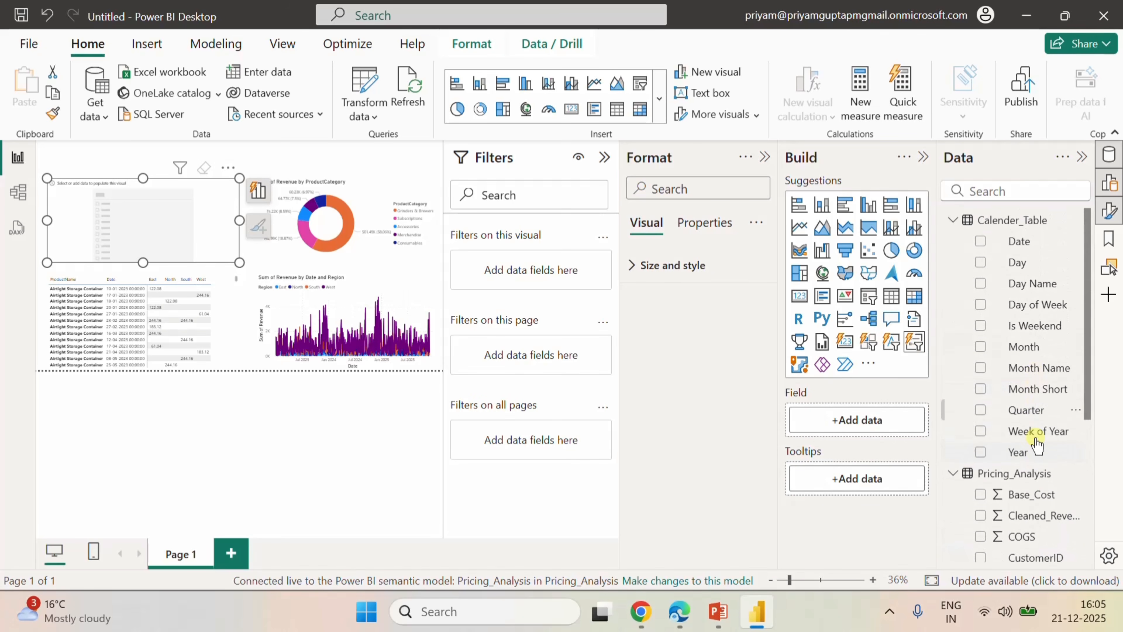
pyautogui.click(980, 451)
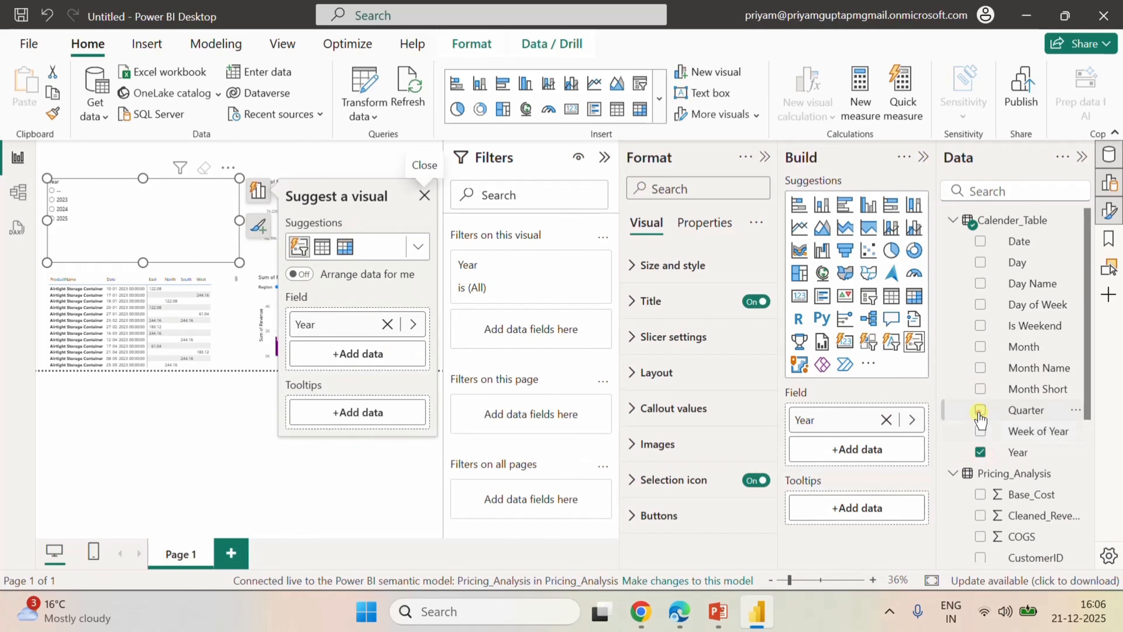
pyautogui.click(981, 410)
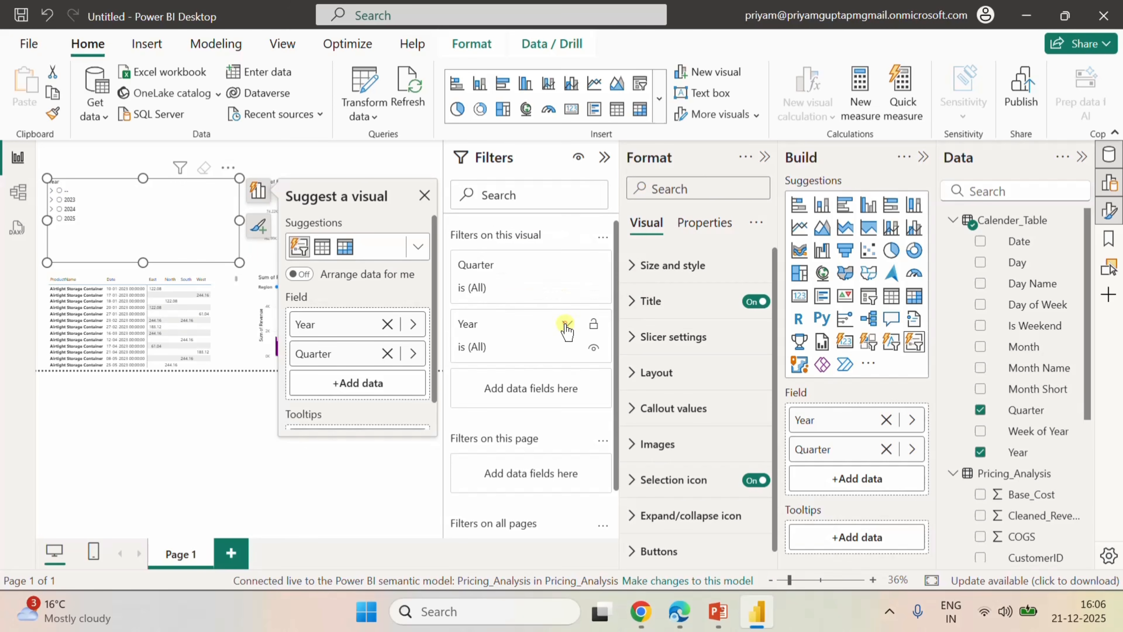
# Filter the slicer's Year with basic filtering to include everything except (Blank), and collapse the filters.
pyautogui.click(566, 324)
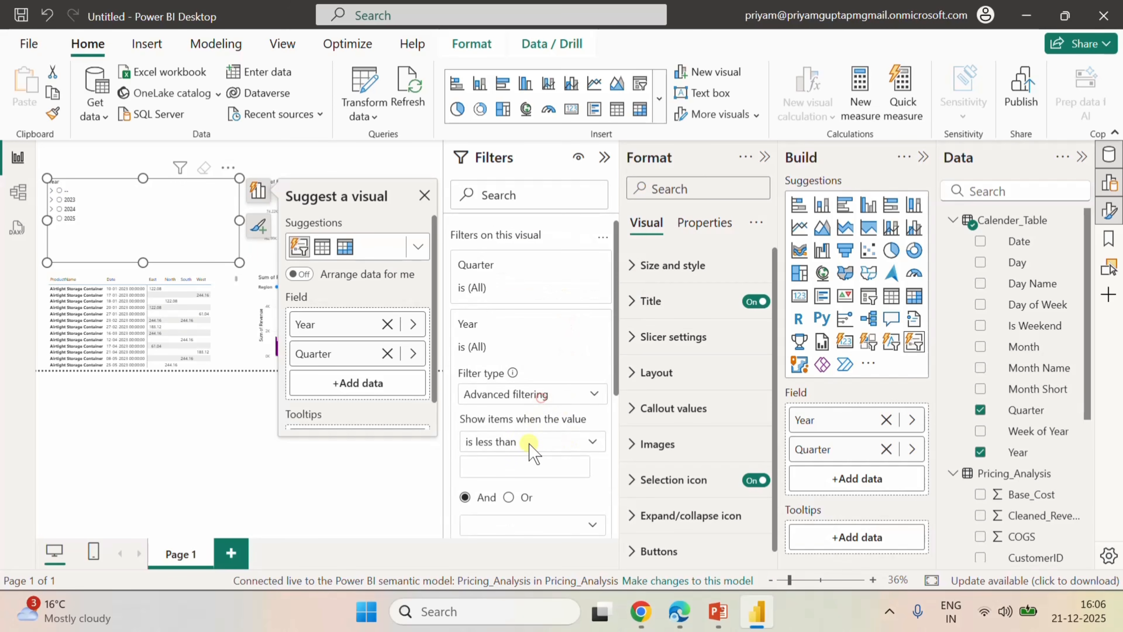
pyautogui.click(539, 394)
pyautogui.click(497, 436)
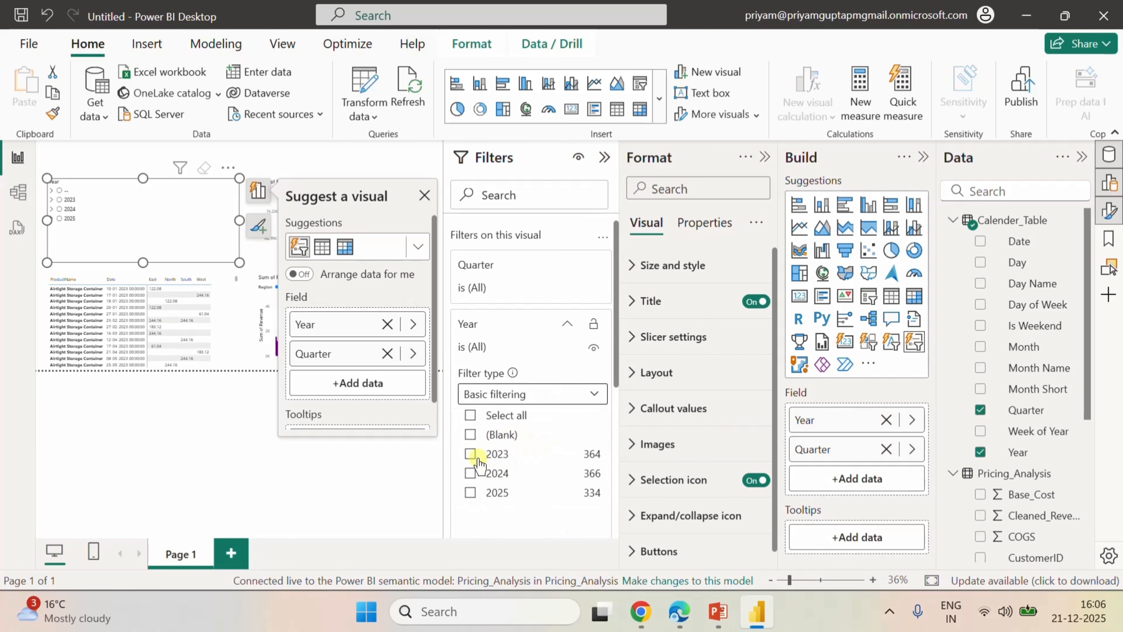
pyautogui.click(469, 415)
pyautogui.click(470, 434)
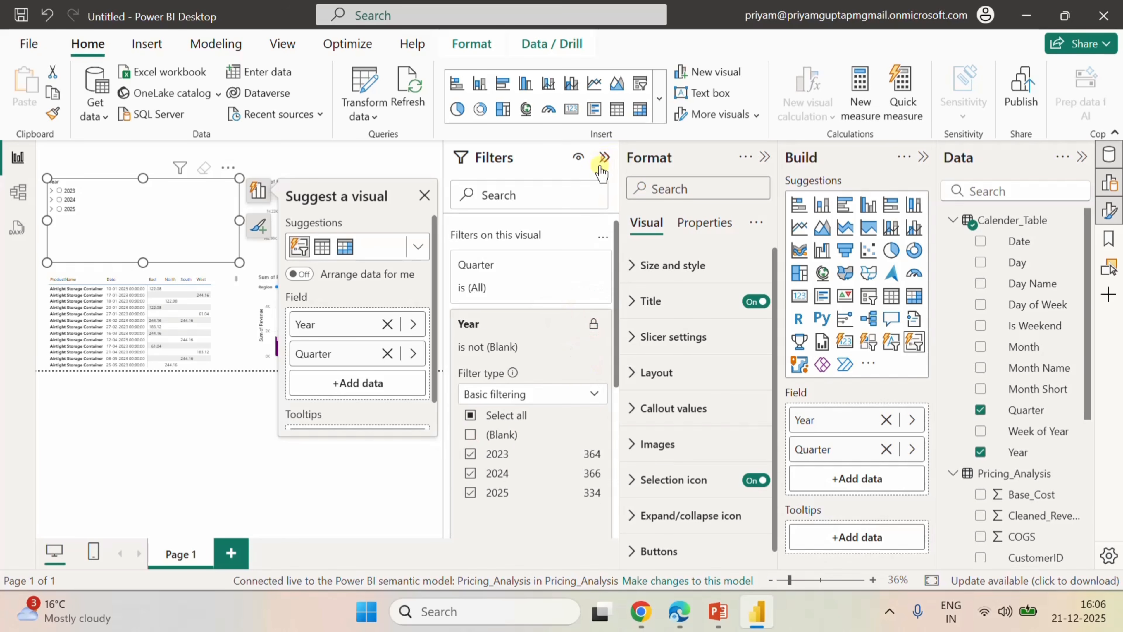
pyautogui.click(604, 157)
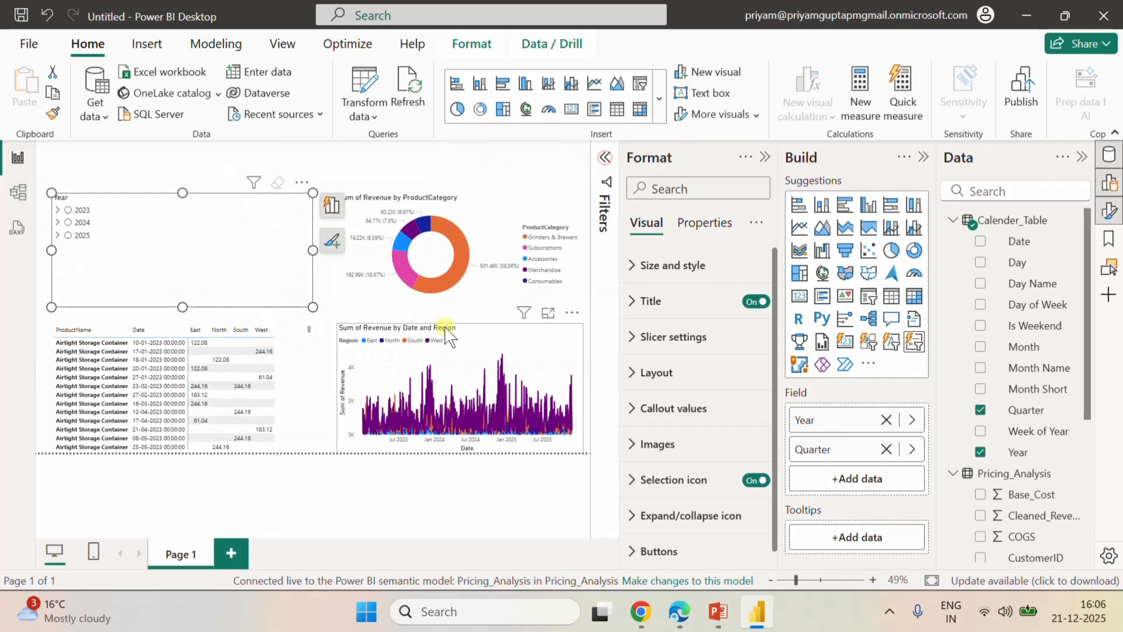
# Narrow the slicer to fit its list, expand 2025, and select Q4 of 2025.
pyautogui.click(58, 210)
pyautogui.click(58, 210)
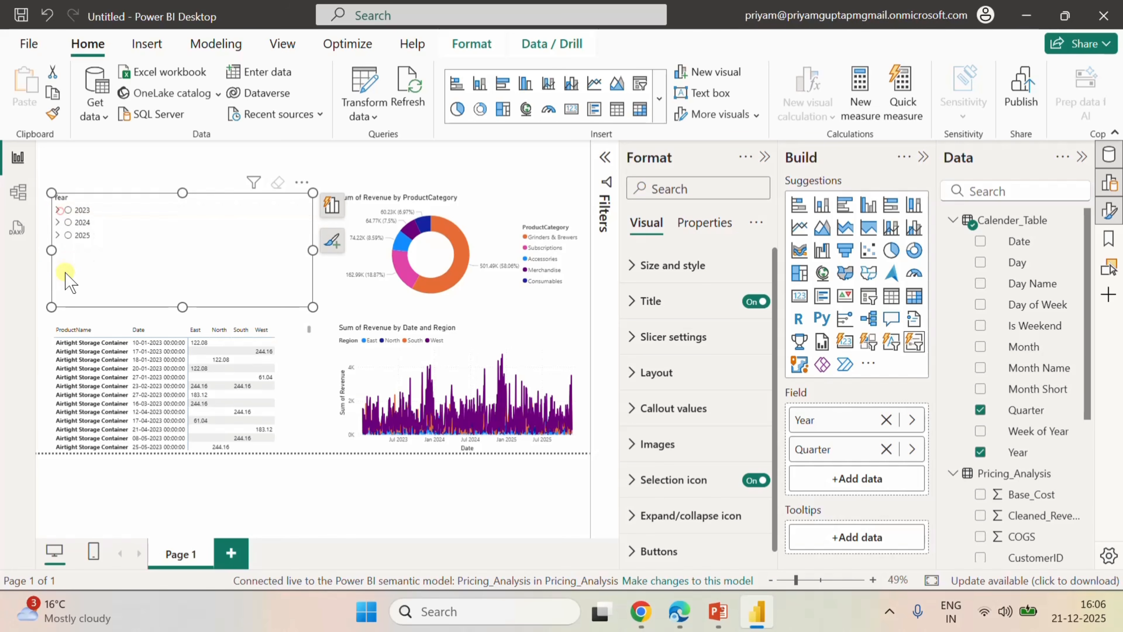
pyautogui.click(58, 234)
pyautogui.click(79, 285)
pyautogui.moveTo(311, 250); pyautogui.dragTo(124, 249)
pyautogui.click(116, 254)
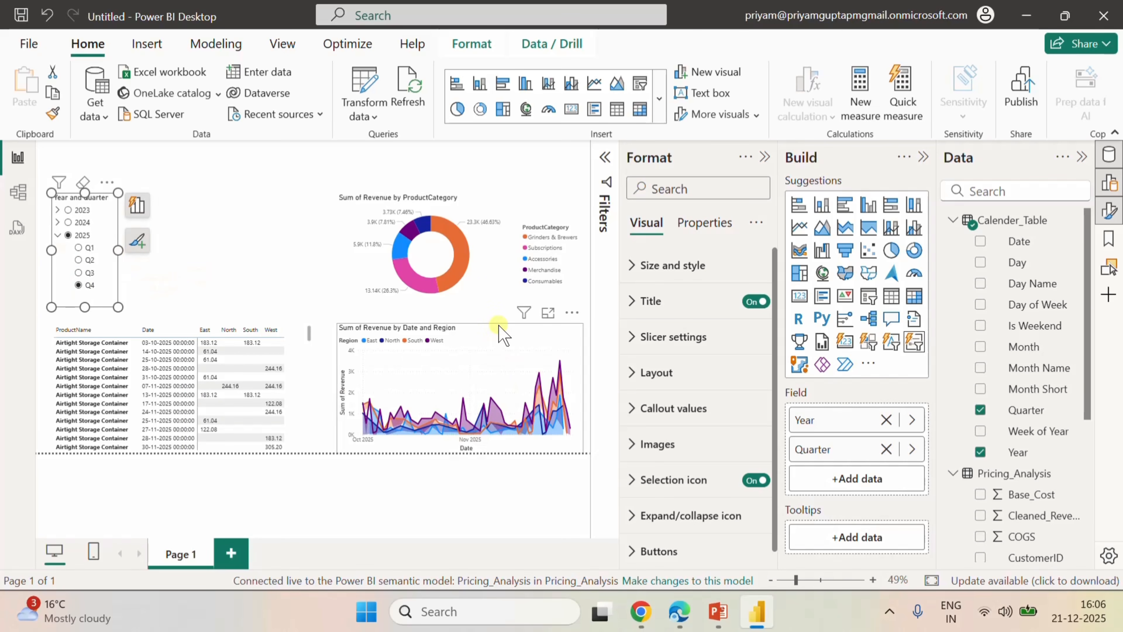
# Set the line interpolation type of the Revenue by Date and Region area chart to Smooth.
pyautogui.click(499, 335)
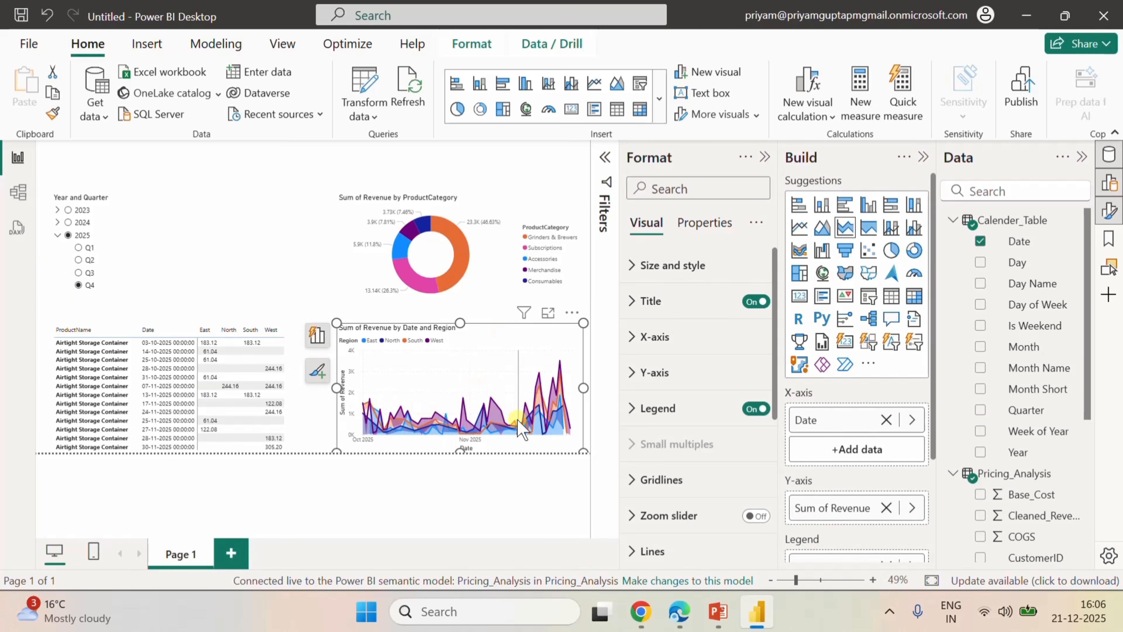
pyautogui.scroll(-5, 698, 443)
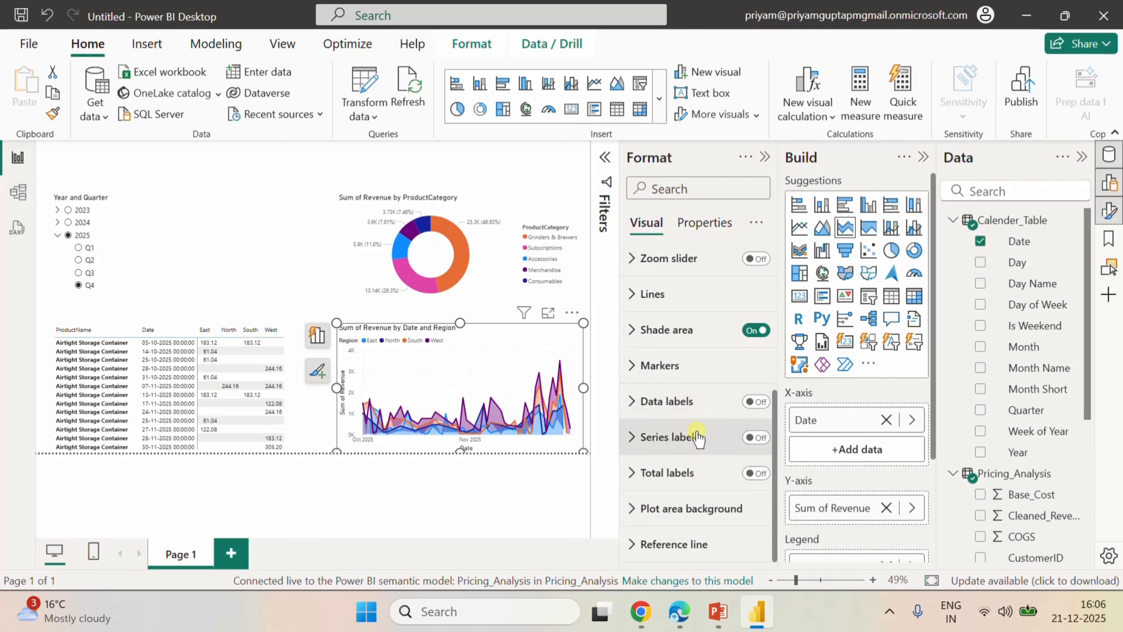
pyautogui.click(633, 293)
pyautogui.scroll(-4, 708, 443)
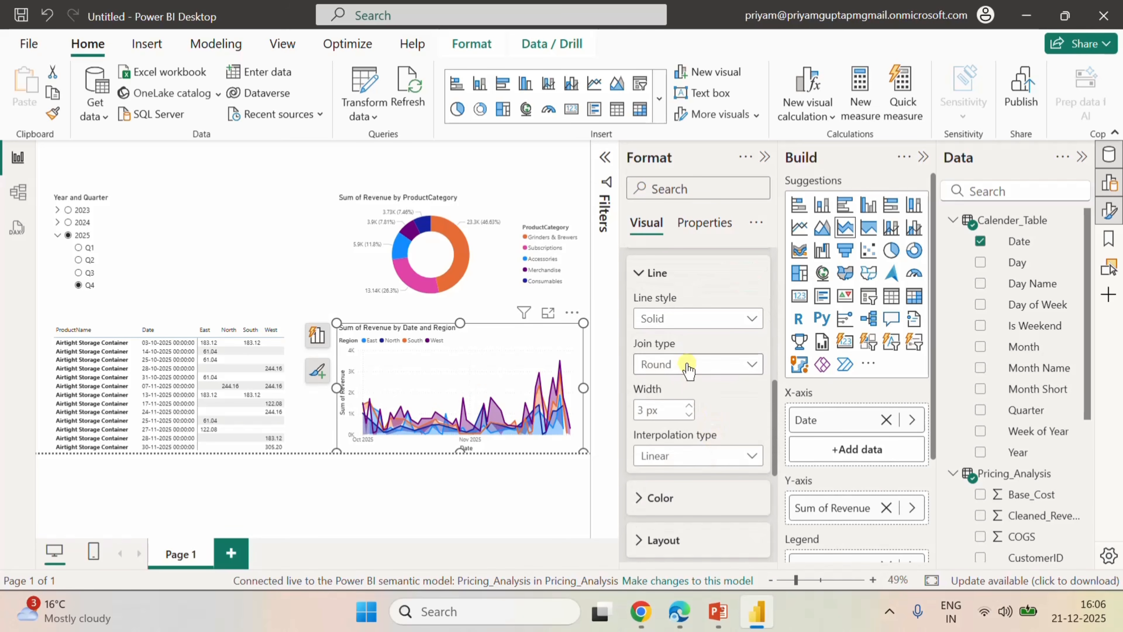
pyautogui.click(695, 458)
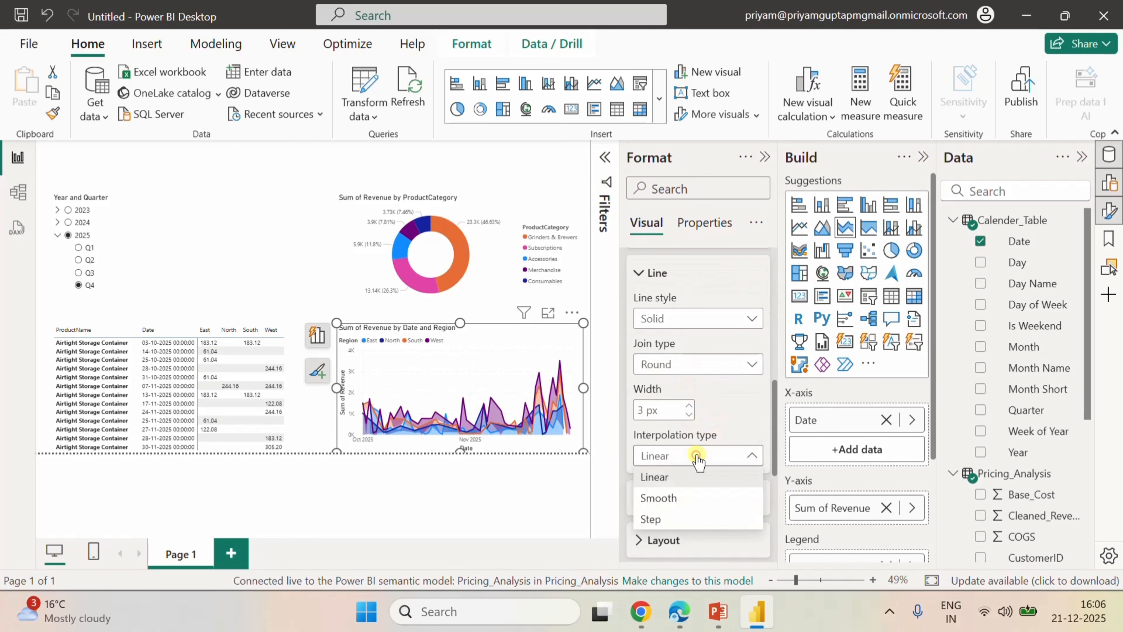
pyautogui.click(677, 501)
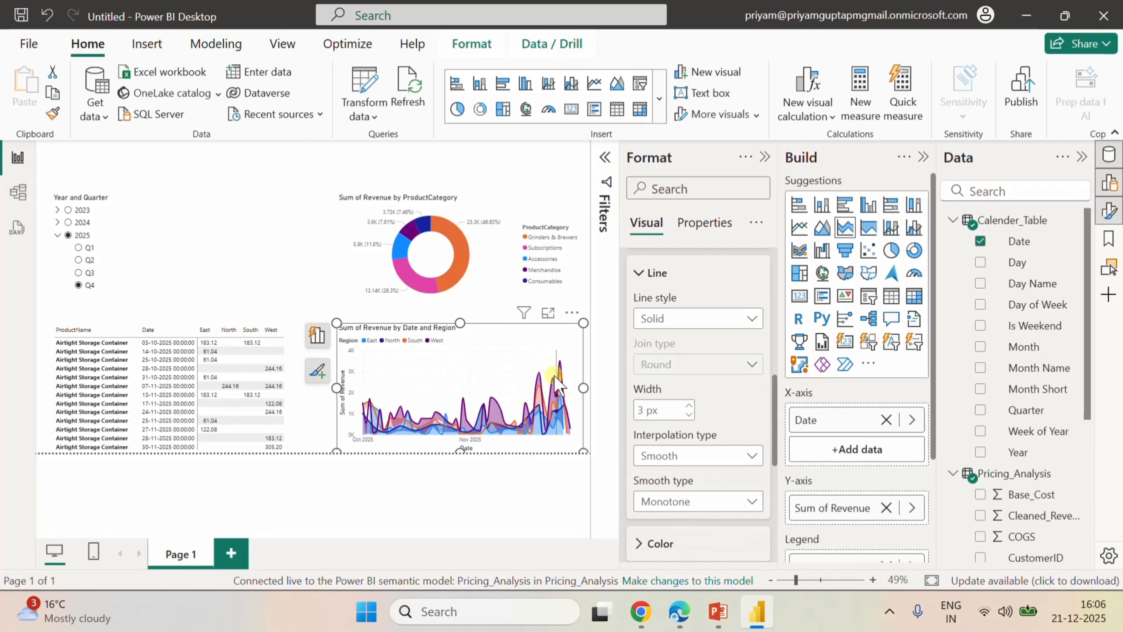
# Turn off the area chart's horizontal and vertical gridlines.
pyautogui.scroll(4, 703, 418)
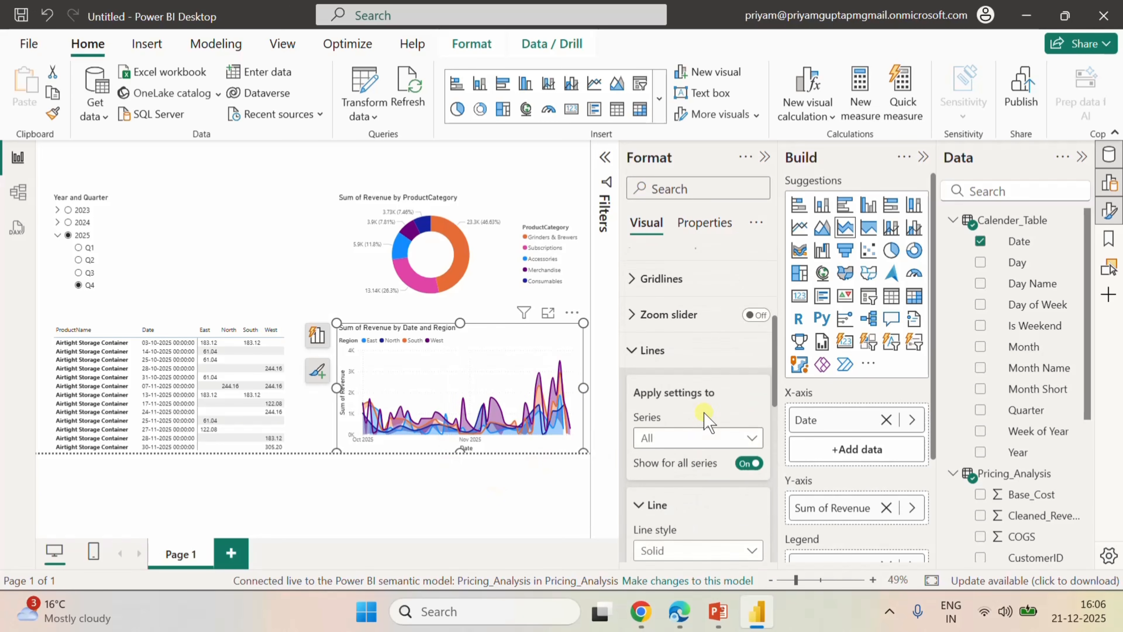
pyautogui.scroll(4, 707, 418)
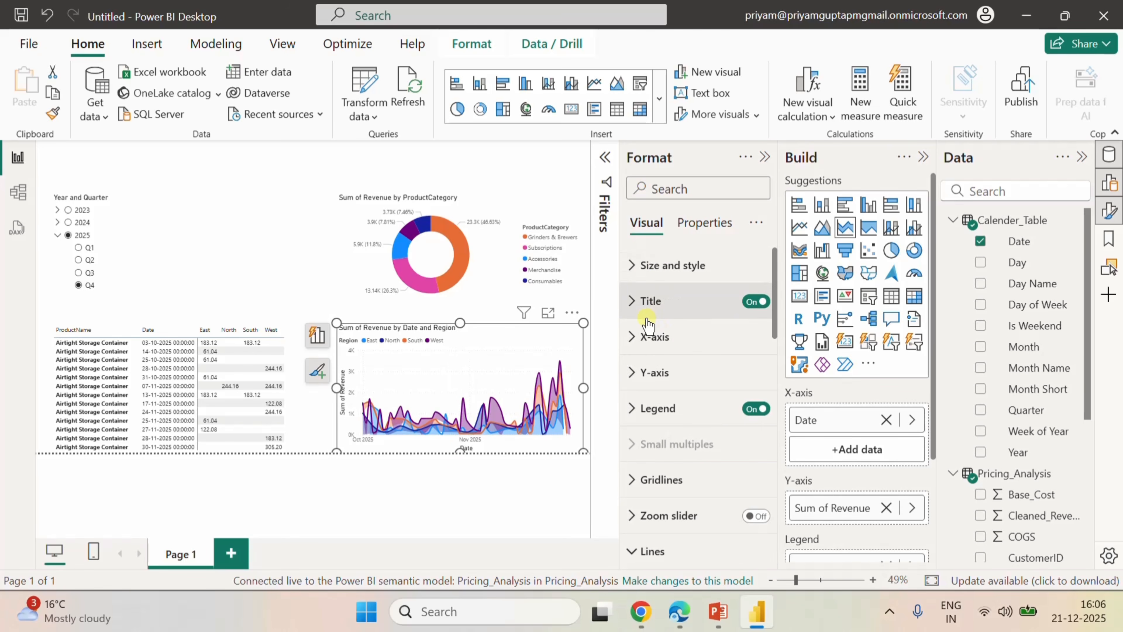
pyautogui.scroll(-2, 676, 460)
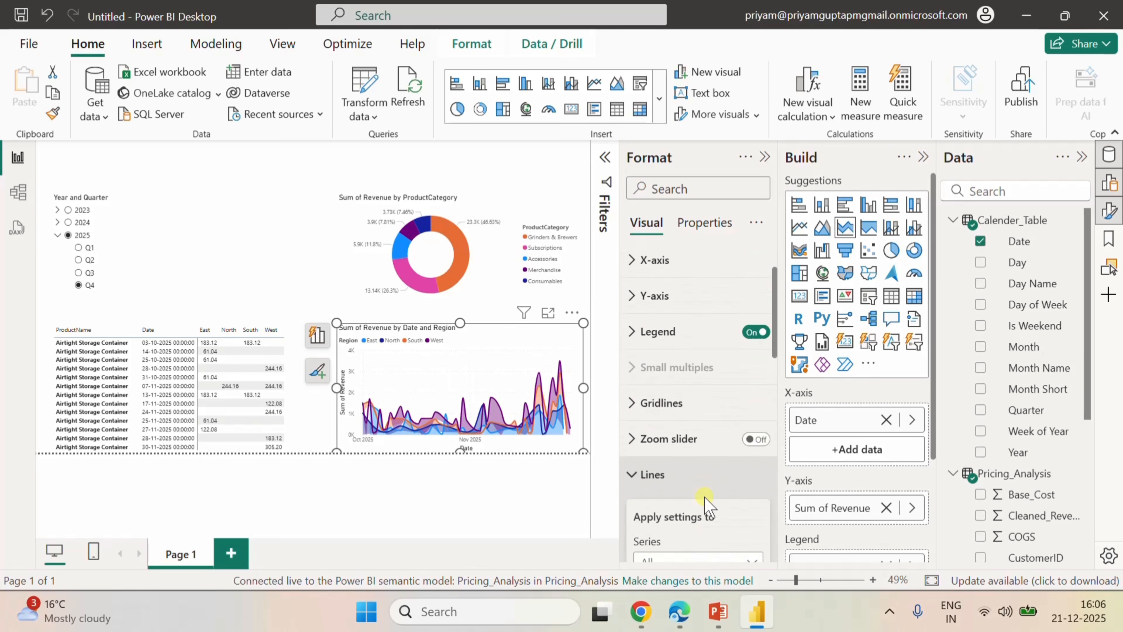
pyautogui.click(636, 403)
pyautogui.scroll(-5, 748, 446)
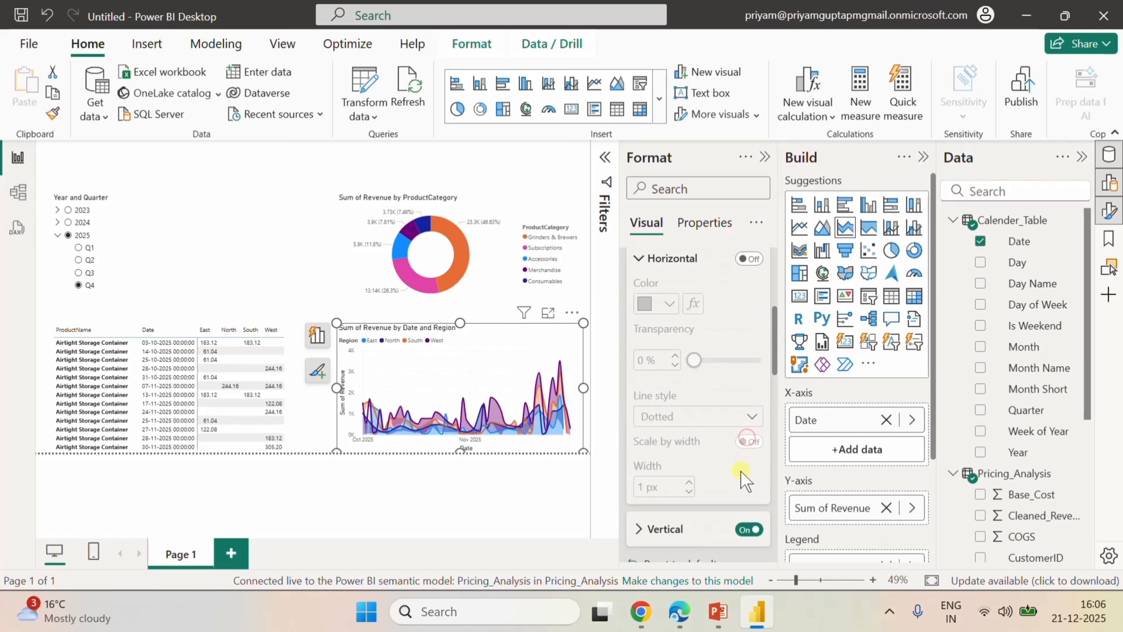
pyautogui.click(757, 361)
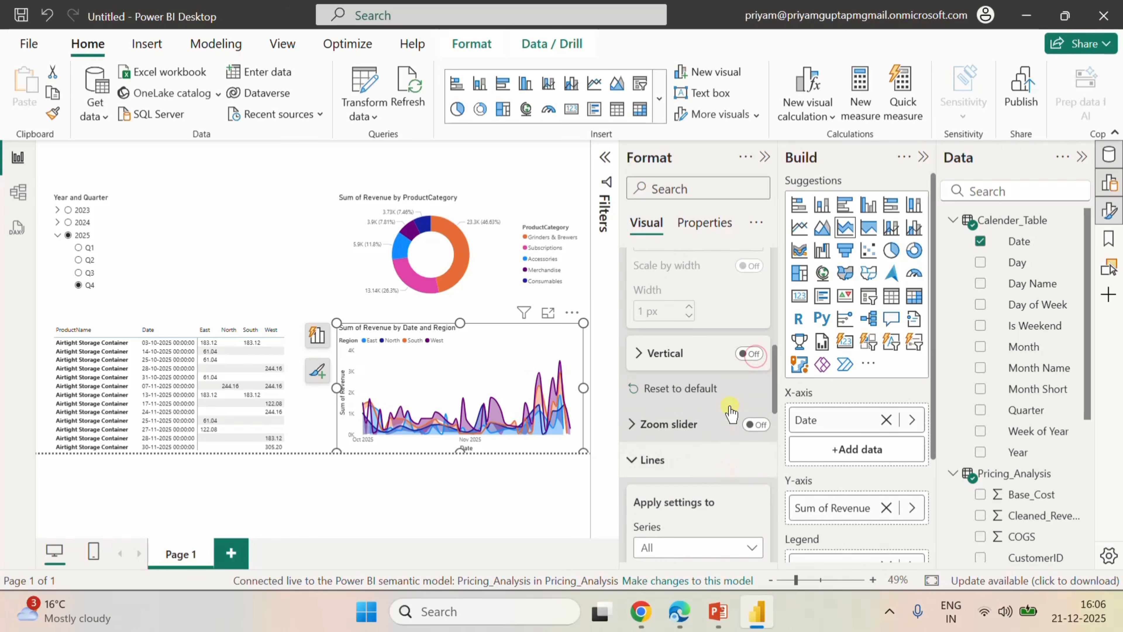
# Turn off the X-axis and Y-axis titles of the area chart and deselect it.
pyautogui.scroll(6, 729, 403)
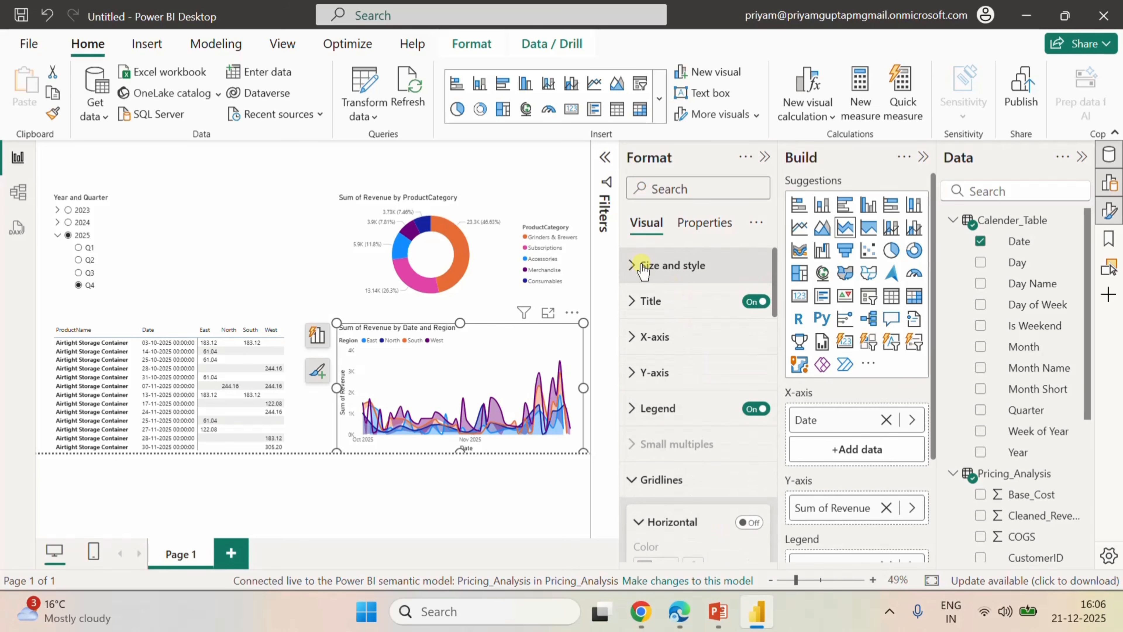
pyautogui.click(632, 352)
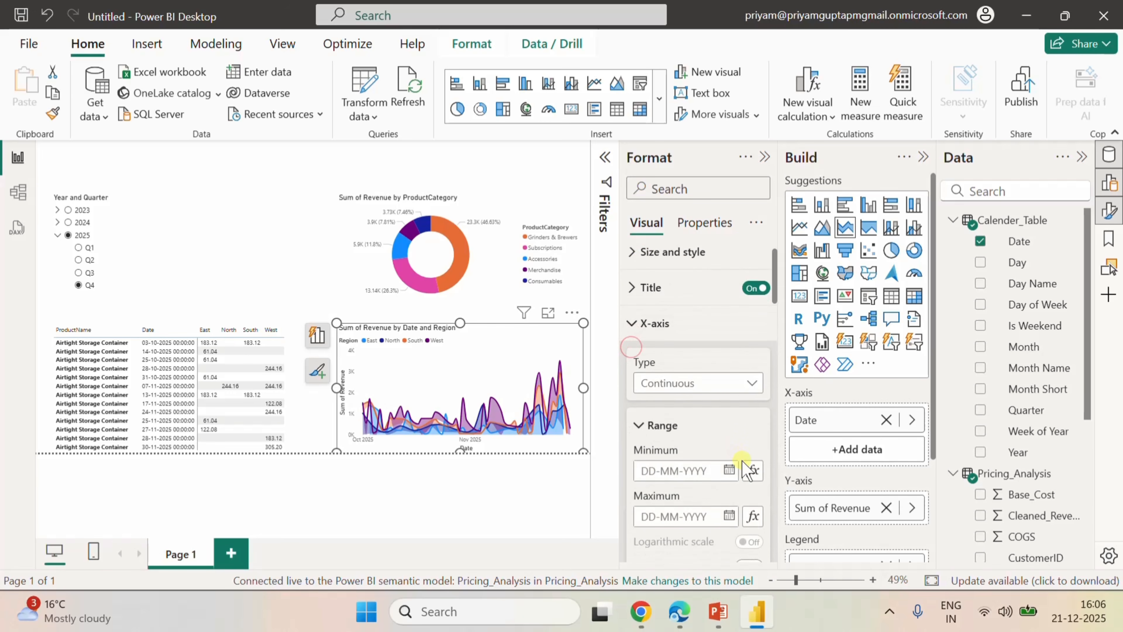
pyautogui.scroll(-5, 743, 456)
pyautogui.click(752, 400)
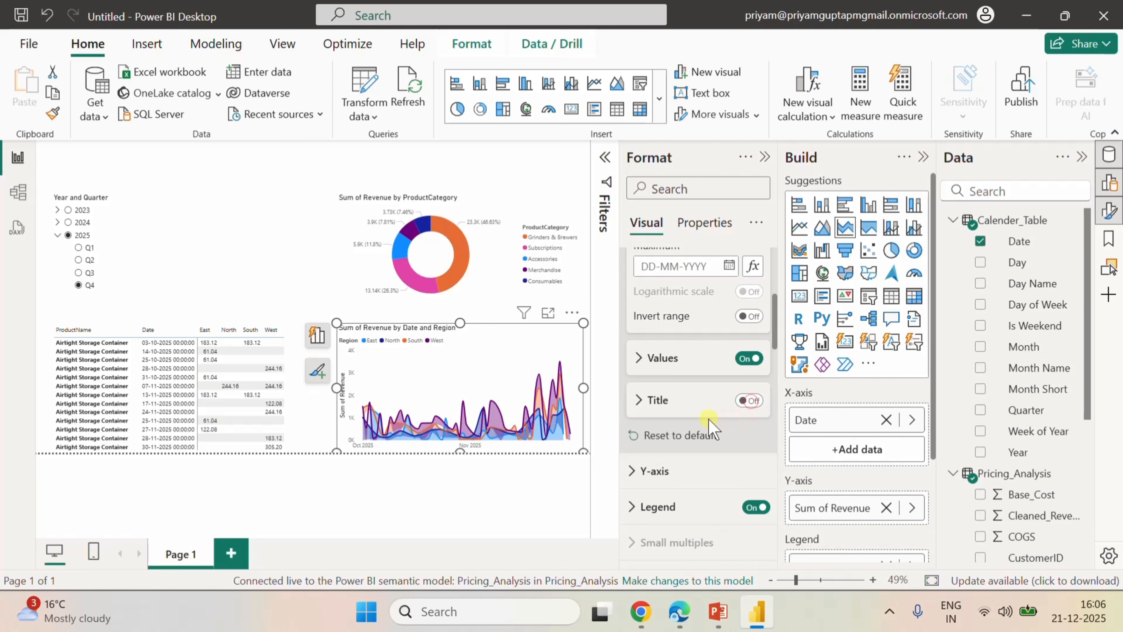
pyautogui.scroll(5, 708, 419)
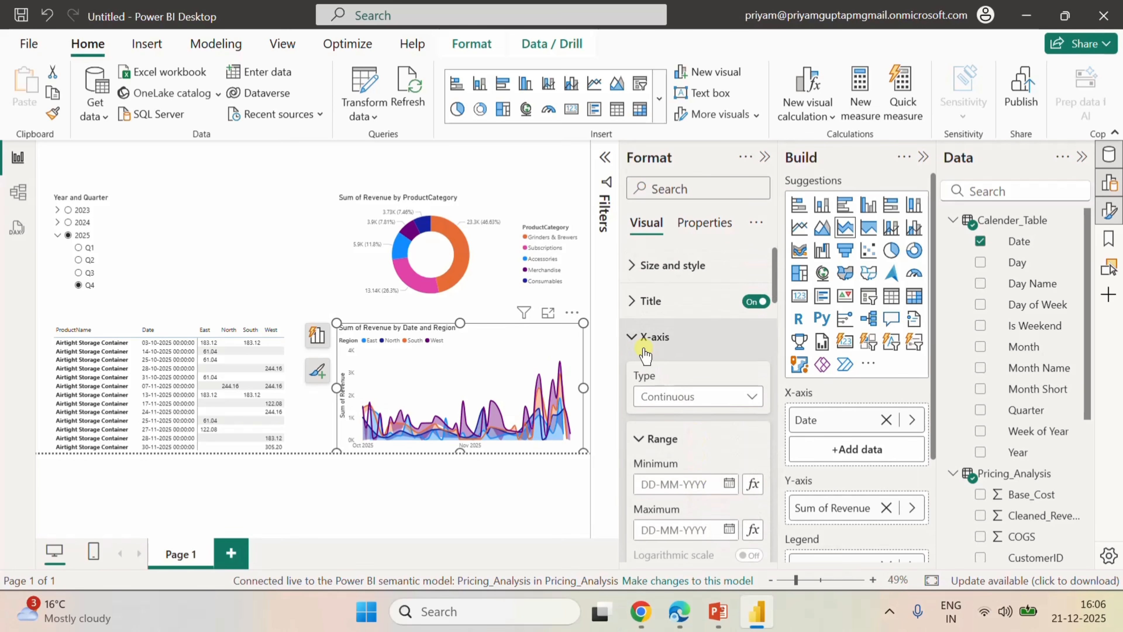
pyautogui.click(632, 336)
pyautogui.click(629, 373)
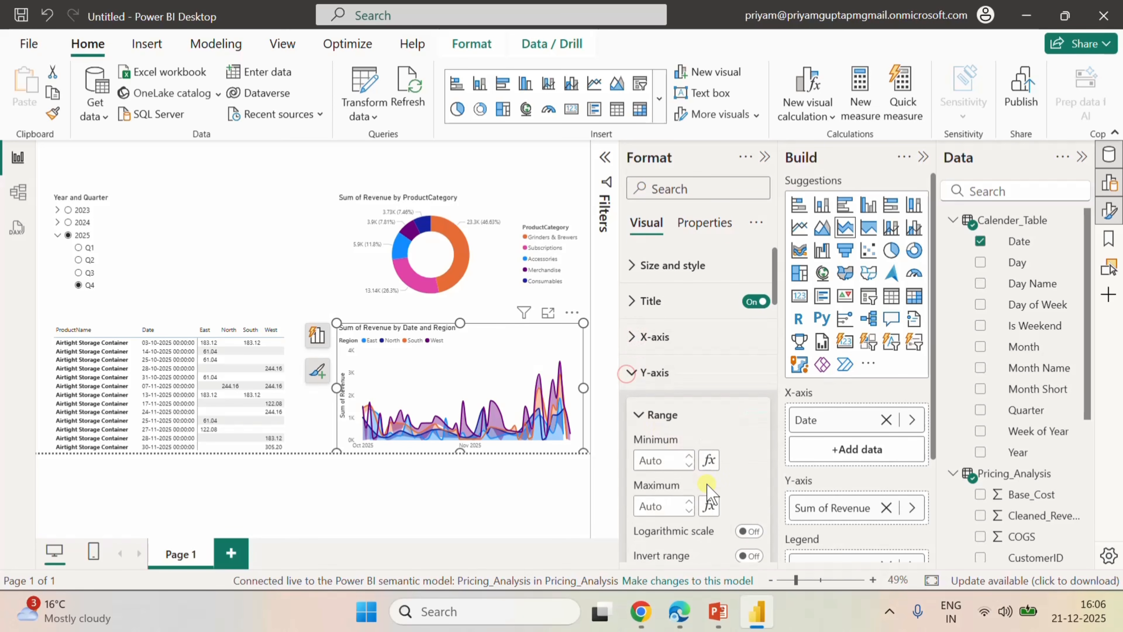
pyautogui.scroll(-5, 715, 486)
pyautogui.click(748, 377)
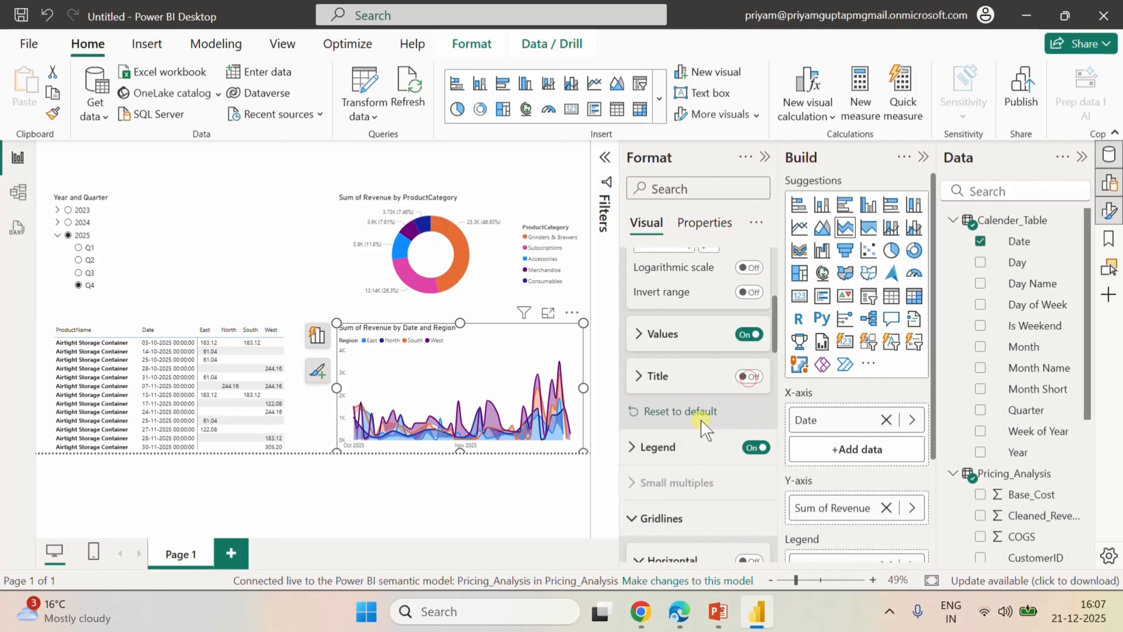
pyautogui.scroll(5, 702, 394)
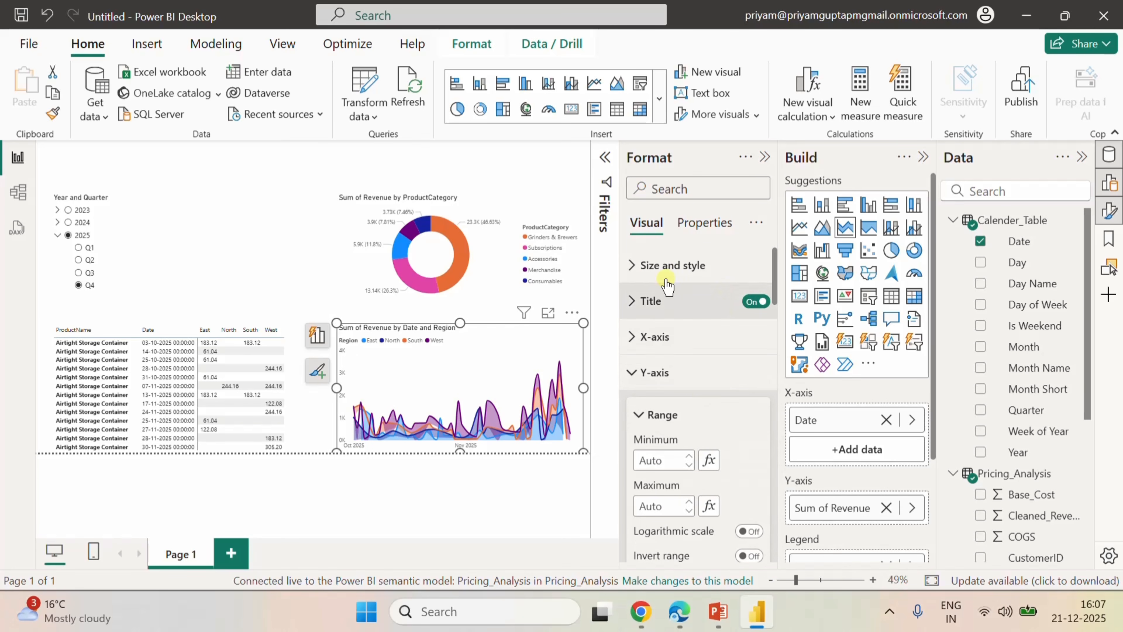
pyautogui.click(271, 204)
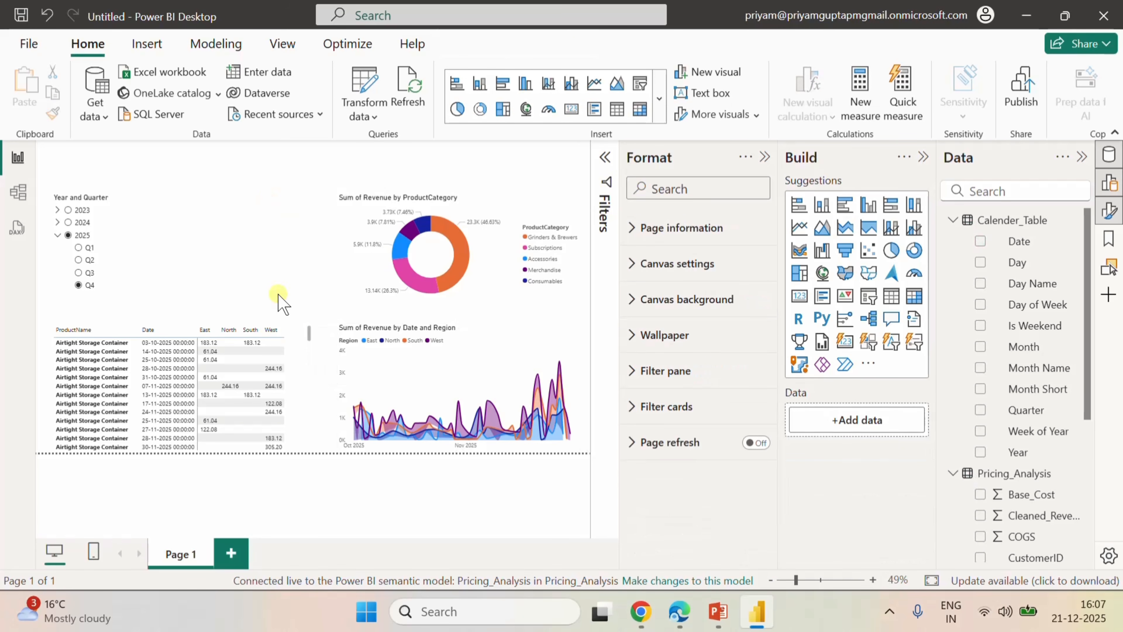
# Insert a card visual between the slicer and the donut chart, and shrink it to a small tile beside the slicer.
pyautogui.scroll(-5, 274, 370)
pyautogui.scroll(5, 276, 372)
pyautogui.click(200, 236)
pyautogui.click(799, 296)
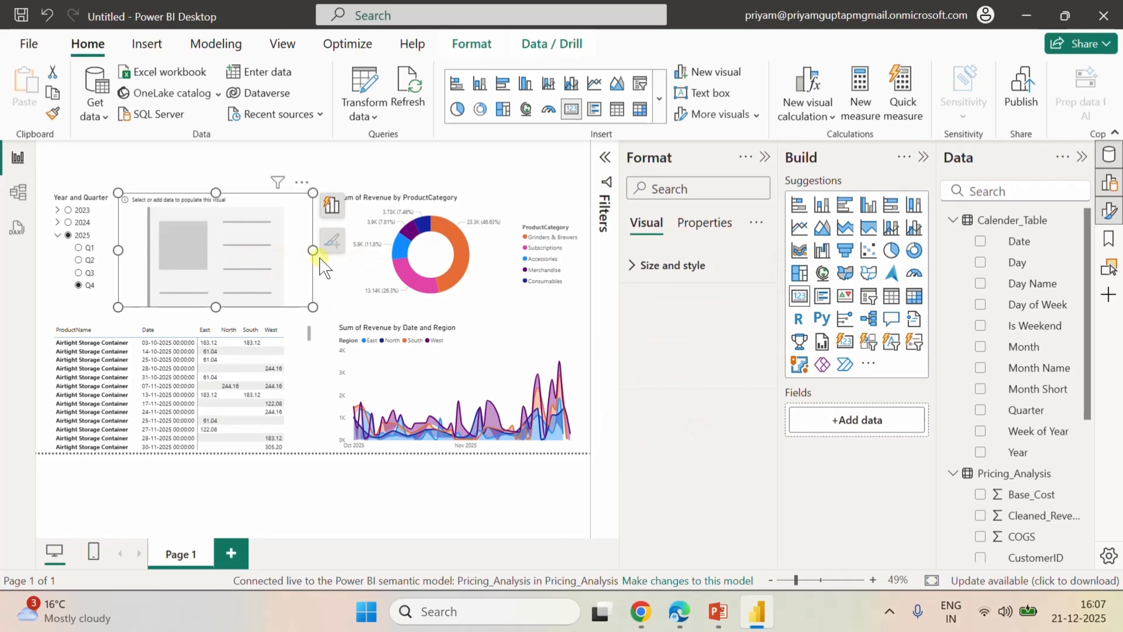
pyautogui.moveTo(313, 251); pyautogui.dragTo(189, 251)
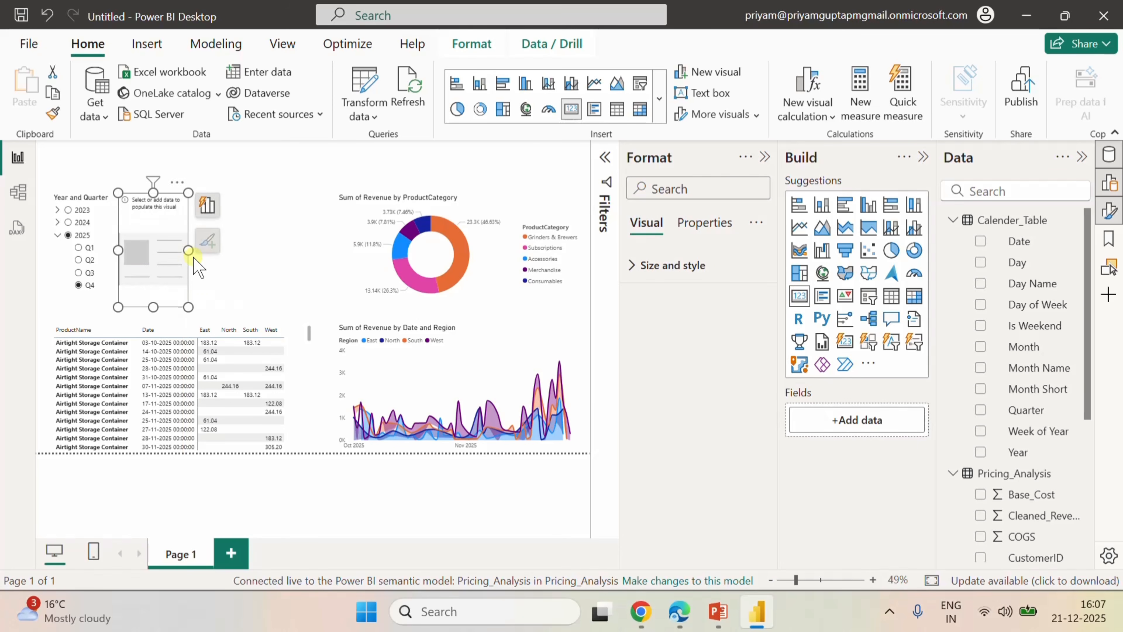
pyautogui.moveTo(153, 306); pyautogui.dragTo(153, 227)
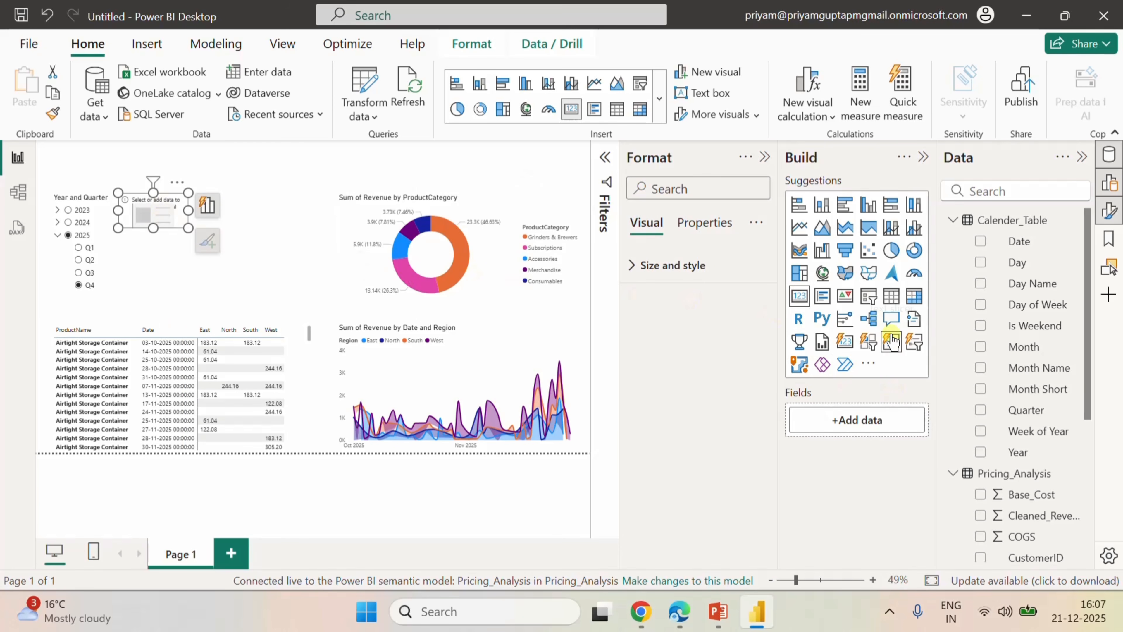
# Add the Revenue field from Pricing_Analysis to the card and enlarge the card slightly to fit its value and label.
pyautogui.scroll(-4, 1028, 458)
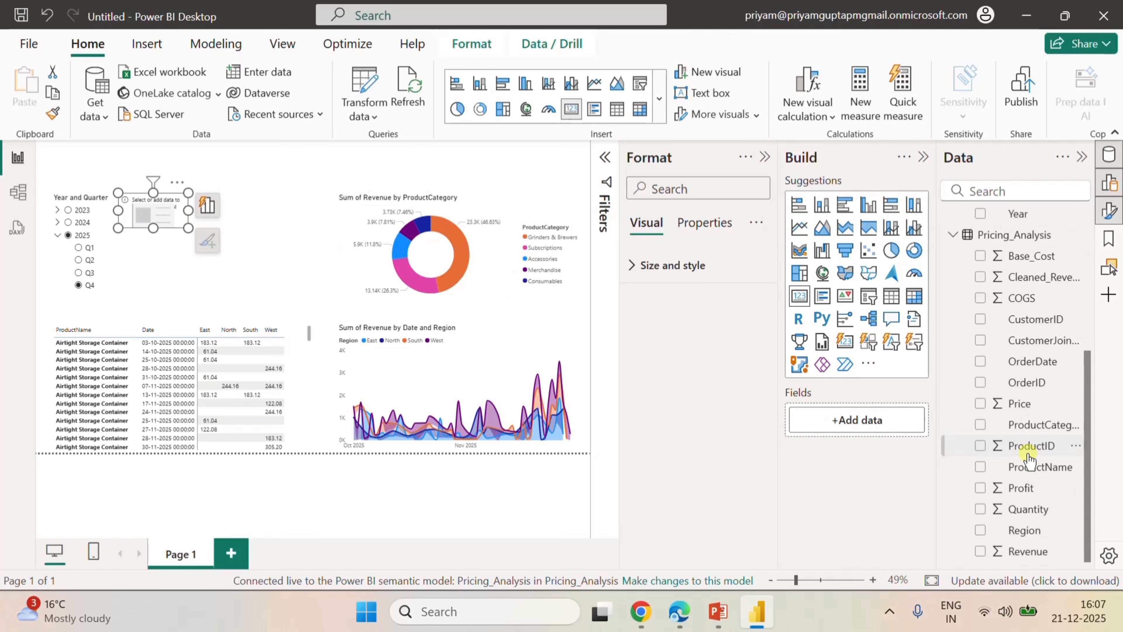
pyautogui.click(980, 551)
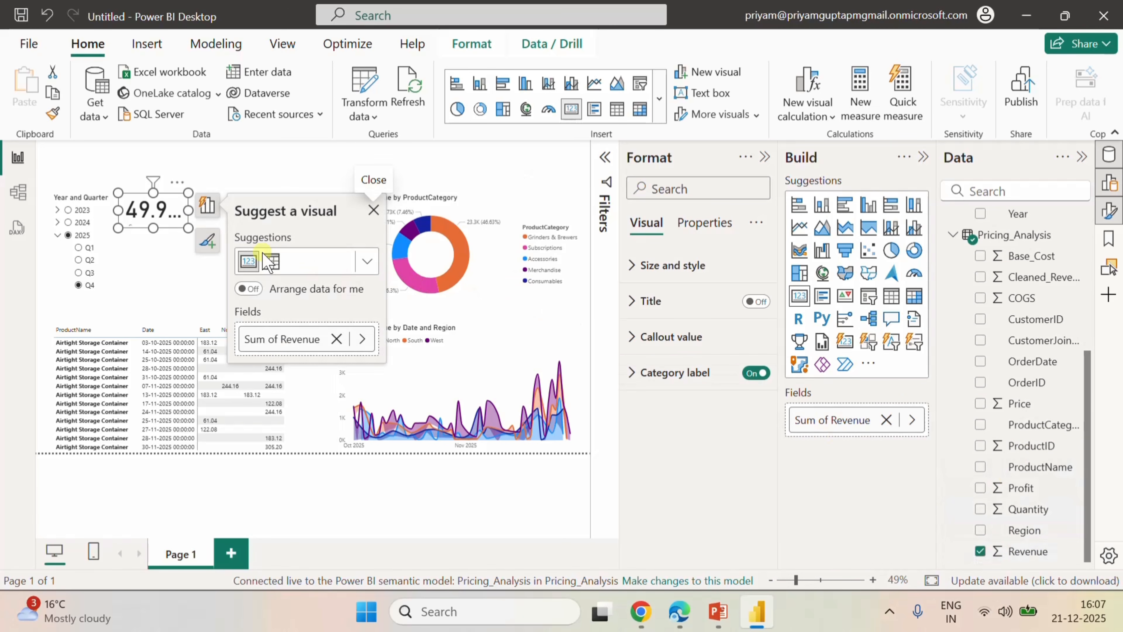
pyautogui.moveTo(190, 211); pyautogui.dragTo(162, 240)
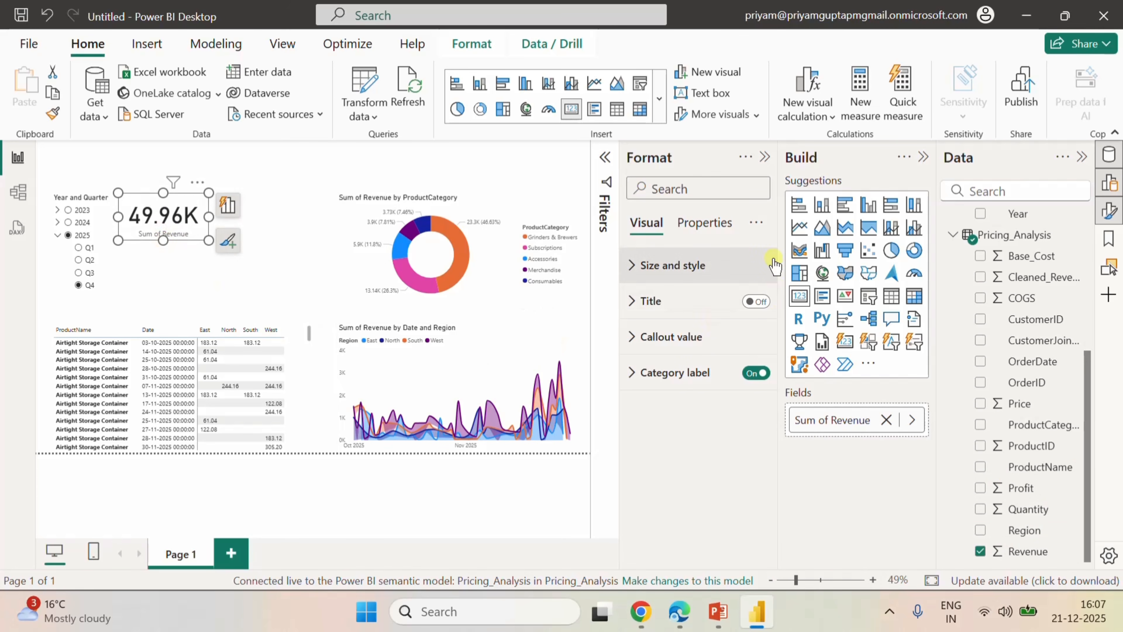
# Set the card's callout value font size to 30 and narrow the card to fit the smaller text.
pyautogui.click(637, 340)
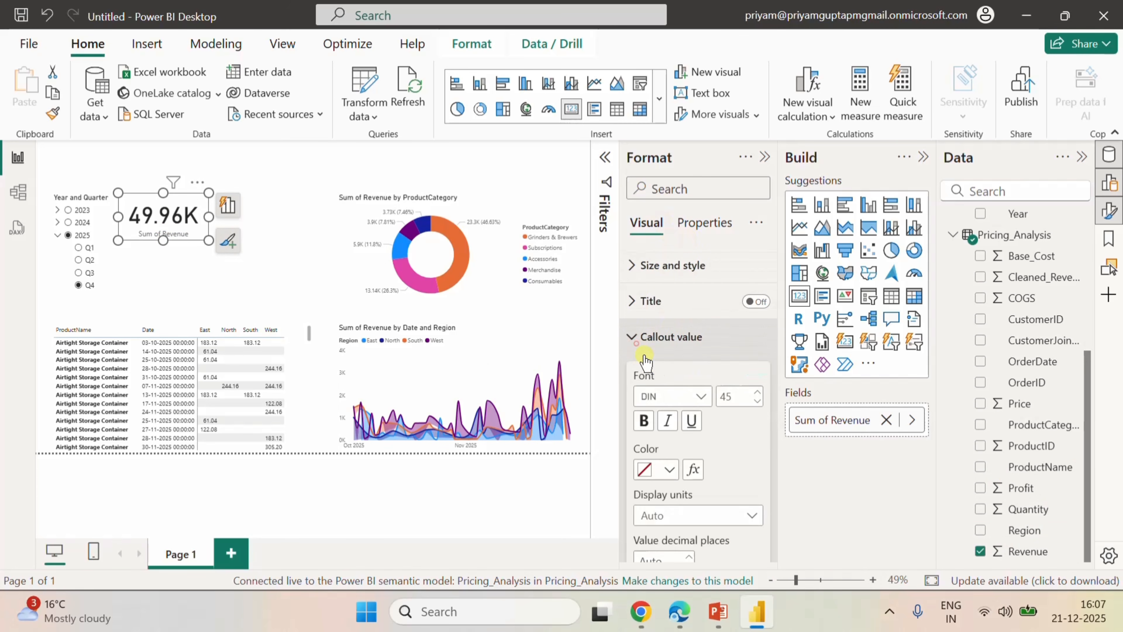
pyautogui.scroll(-2, 725, 447)
pyautogui.scroll(-1, 725, 445)
pyautogui.doubleClick(730, 260)
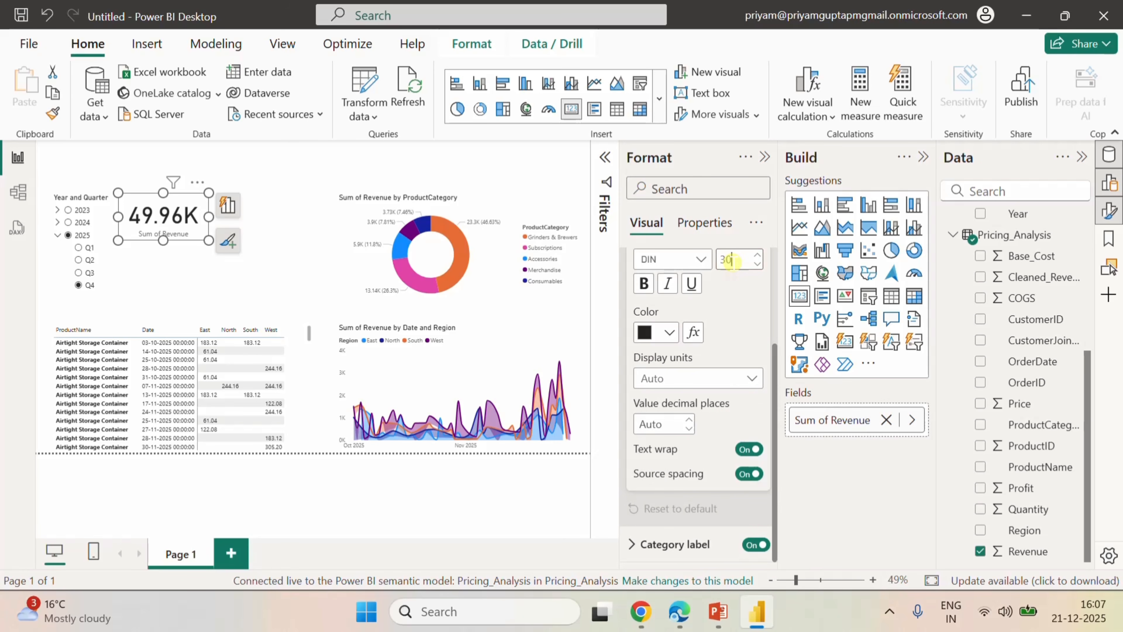
pyautogui.press('Return')
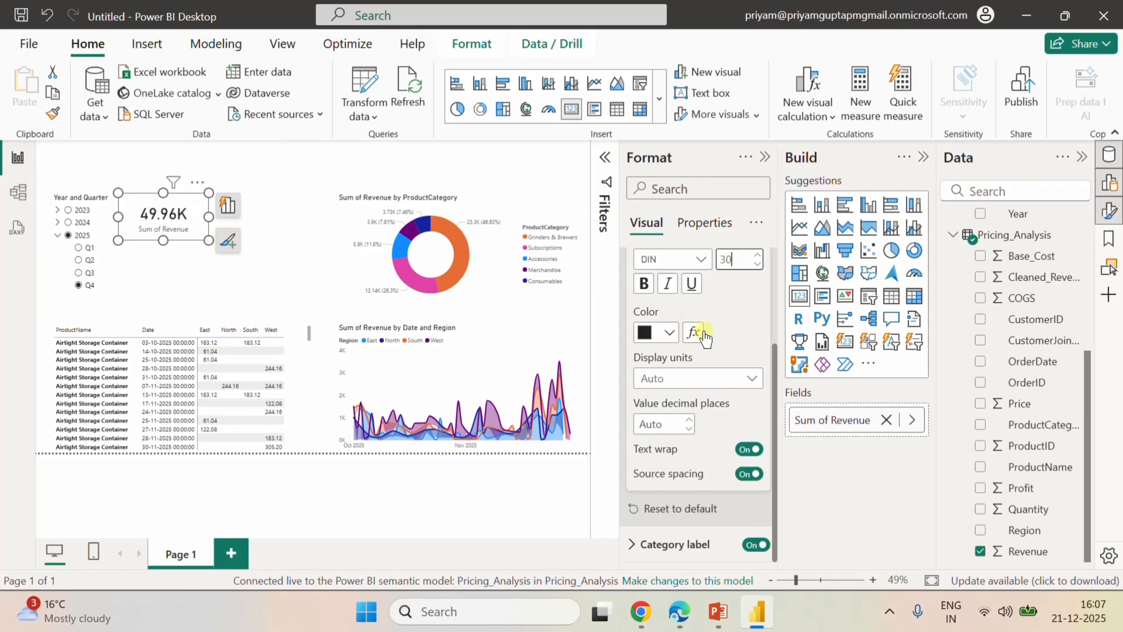
pyautogui.click(269, 260)
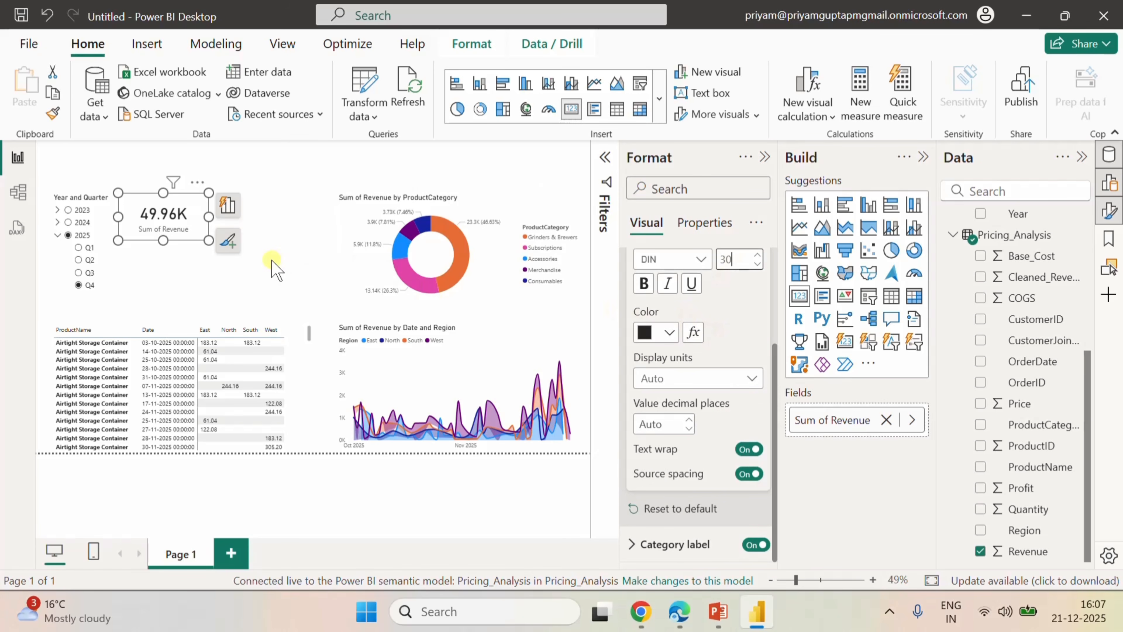
pyautogui.click(189, 205)
pyautogui.moveTo(208, 217); pyautogui.dragTo(189, 217)
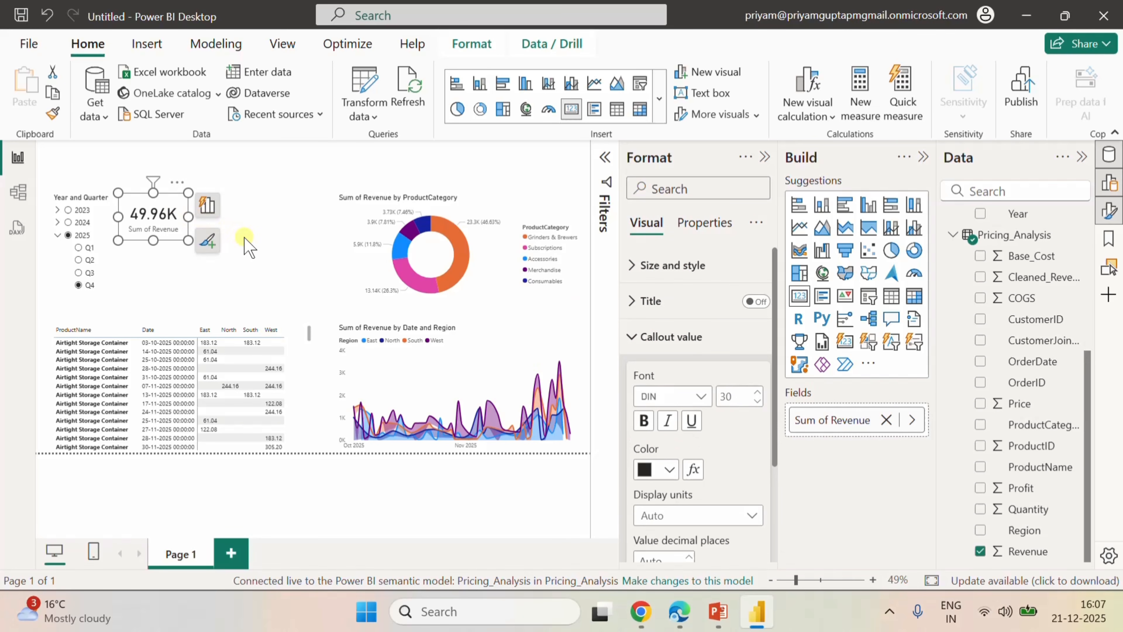
# Duplicate the Revenue card and place the copy directly to its right, aligned with the original.
pyautogui.hotkey('ctrl', 'c')
pyautogui.click(244, 239)
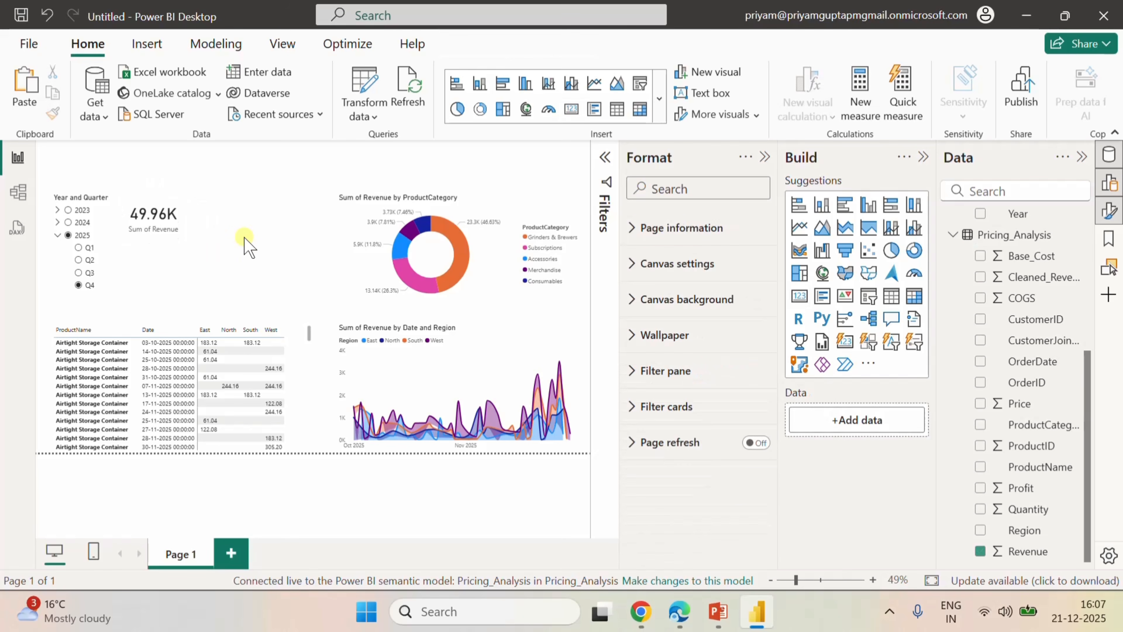
pyautogui.hotkey('ctrl', 'v')
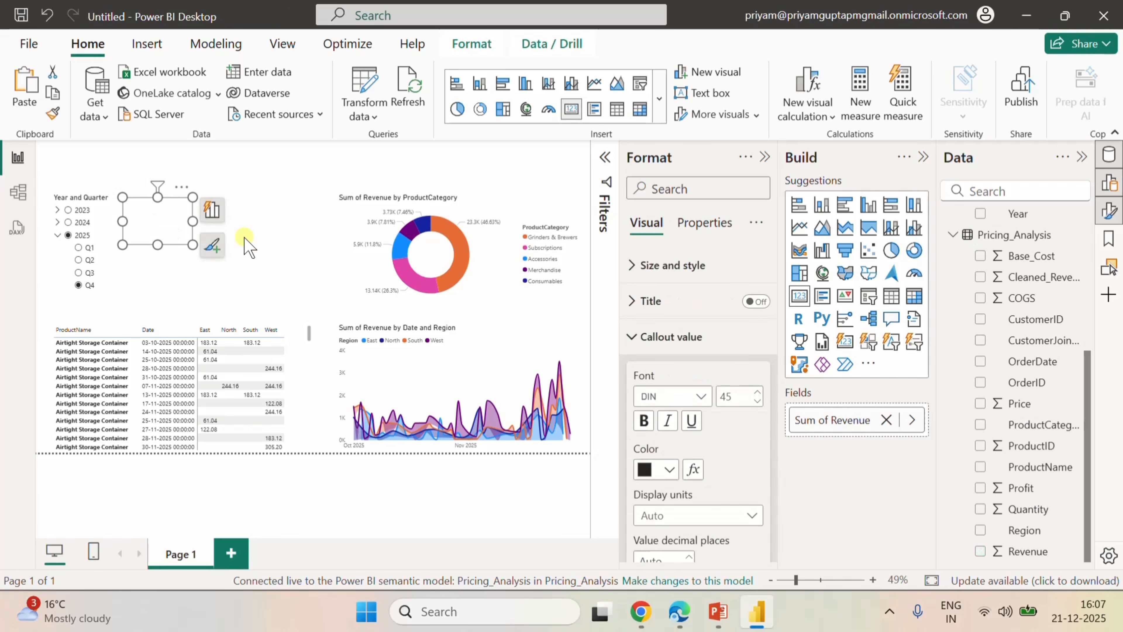
pyautogui.moveTo(178, 204); pyautogui.dragTo(245, 200)
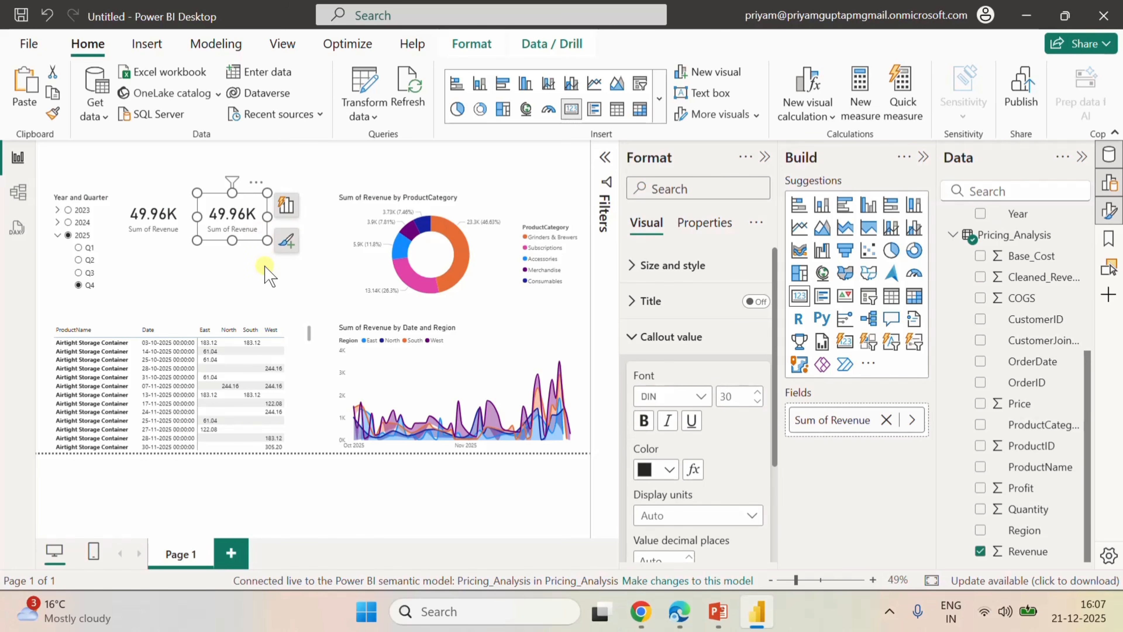
pyautogui.click(264, 278)
# Create another copy of the Revenue card and move it to the right of the second card.
pyautogui.click(246, 205)
pyautogui.click(312, 211)
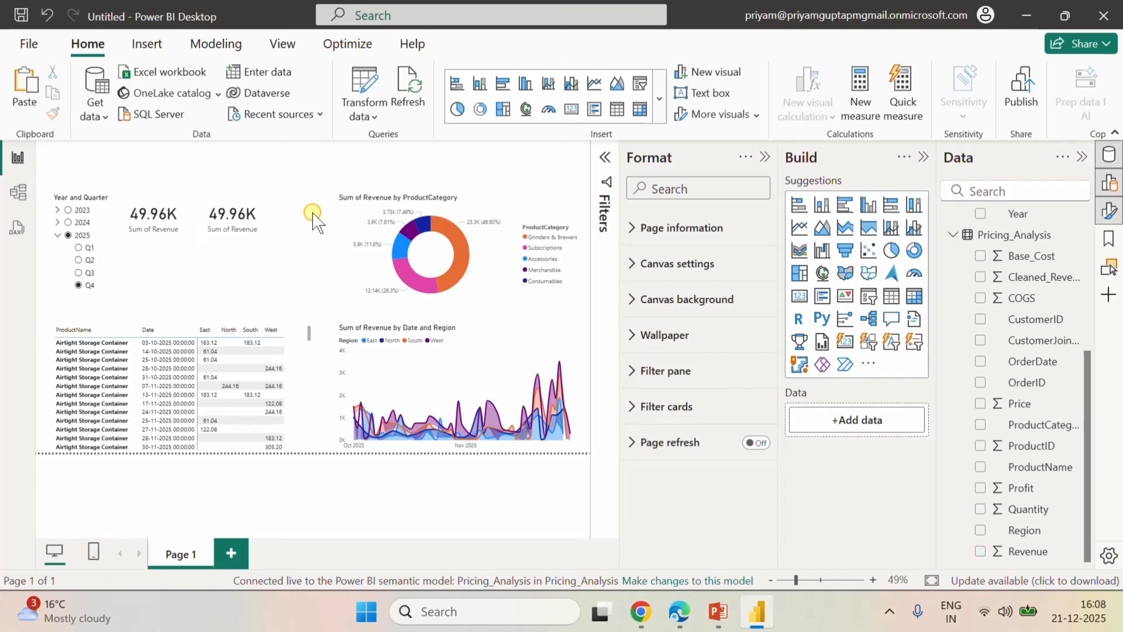
pyautogui.click(242, 199)
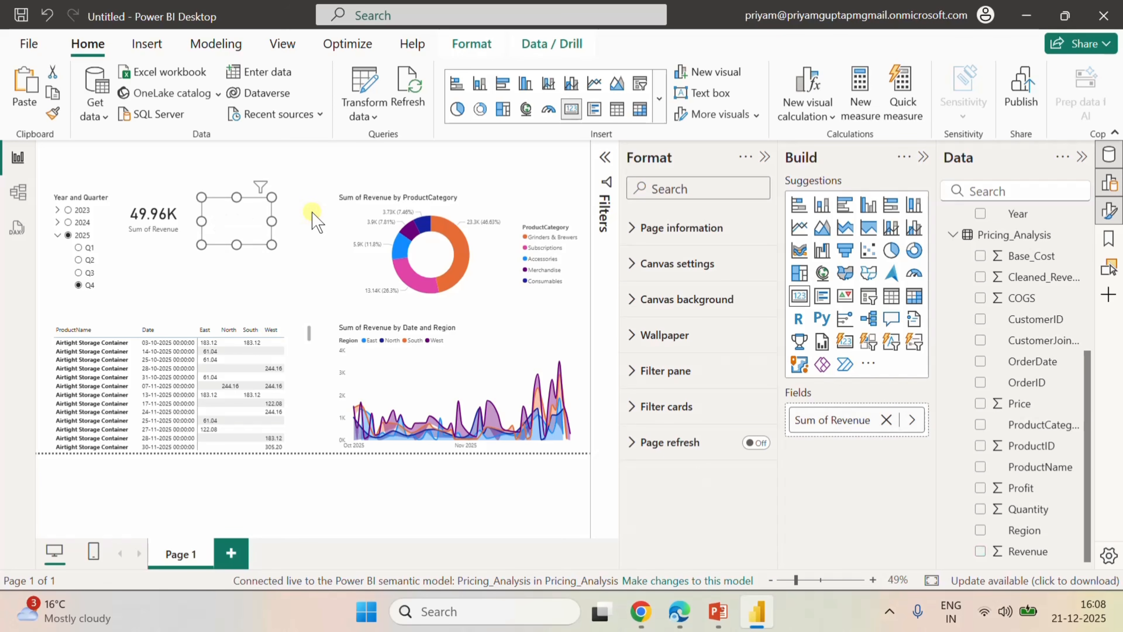
pyautogui.moveTo(242, 199); pyautogui.dragTo(308, 203)
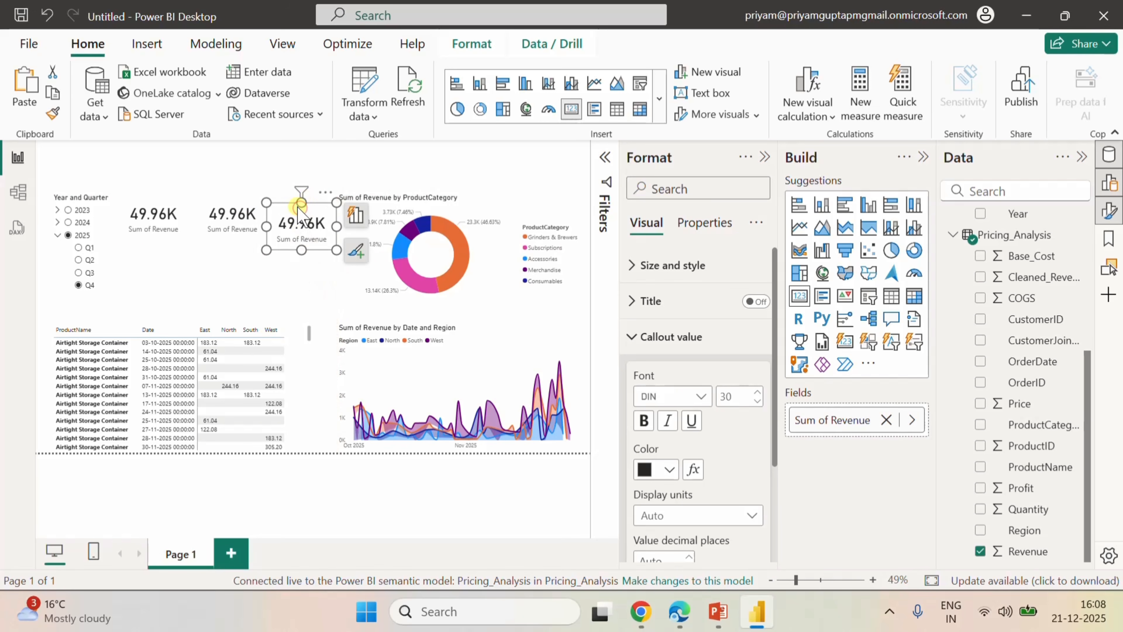
# Narrow the revenue donut chart and the area chart below it from their left edges, aligning both clear of the third Revenue card.
pyautogui.click(295, 271)
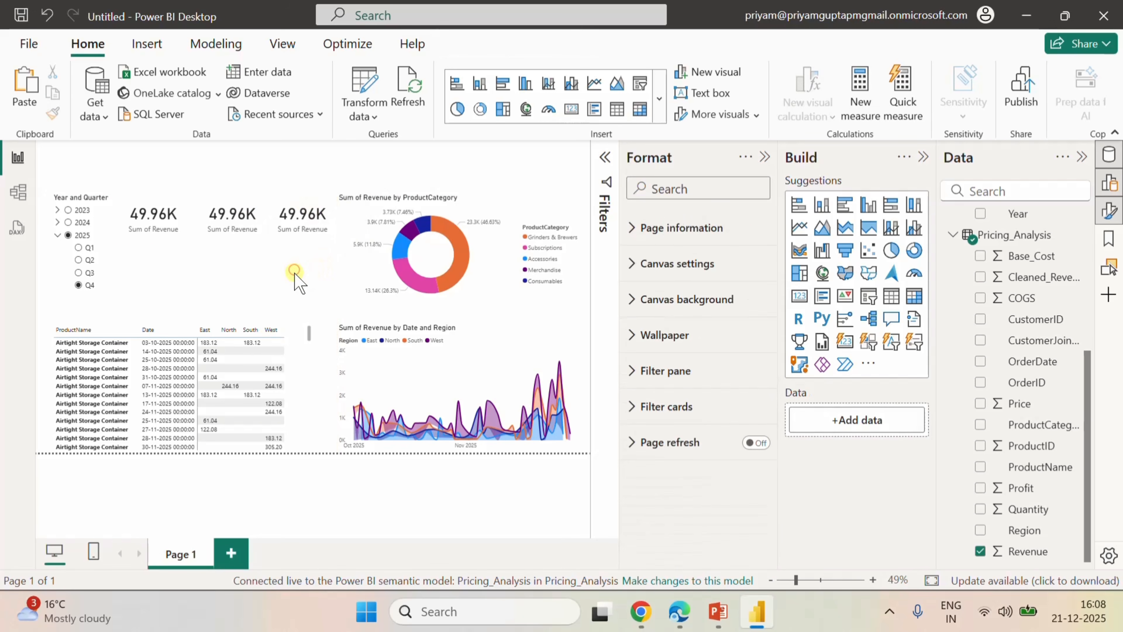
pyautogui.click(463, 198)
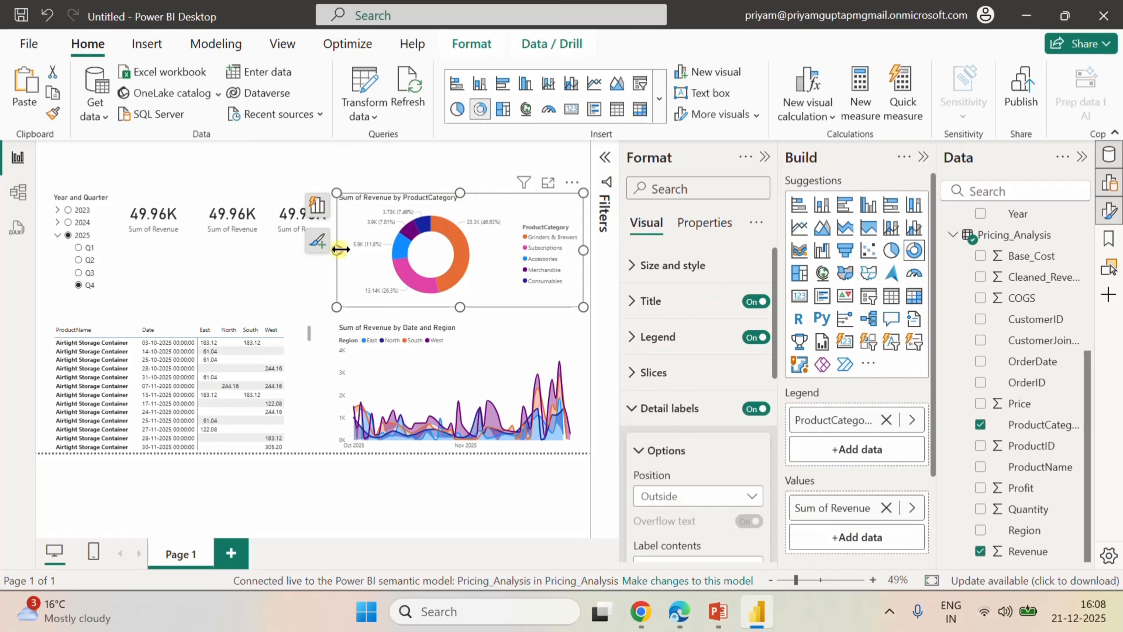
pyautogui.moveTo(339, 249); pyautogui.dragTo(347, 250)
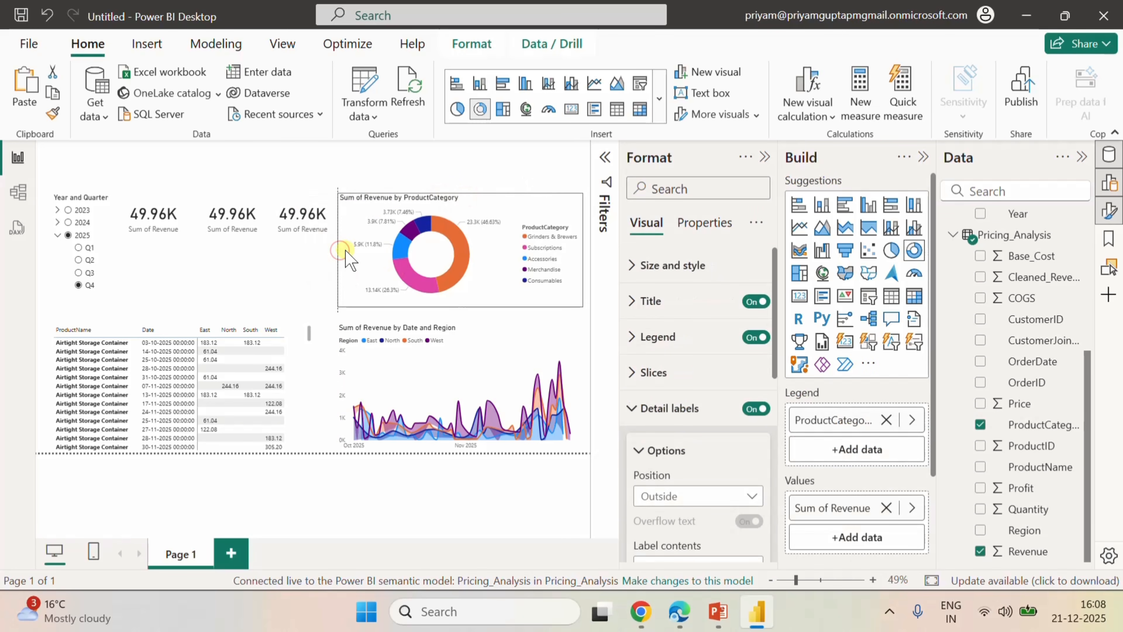
pyautogui.click(295, 272)
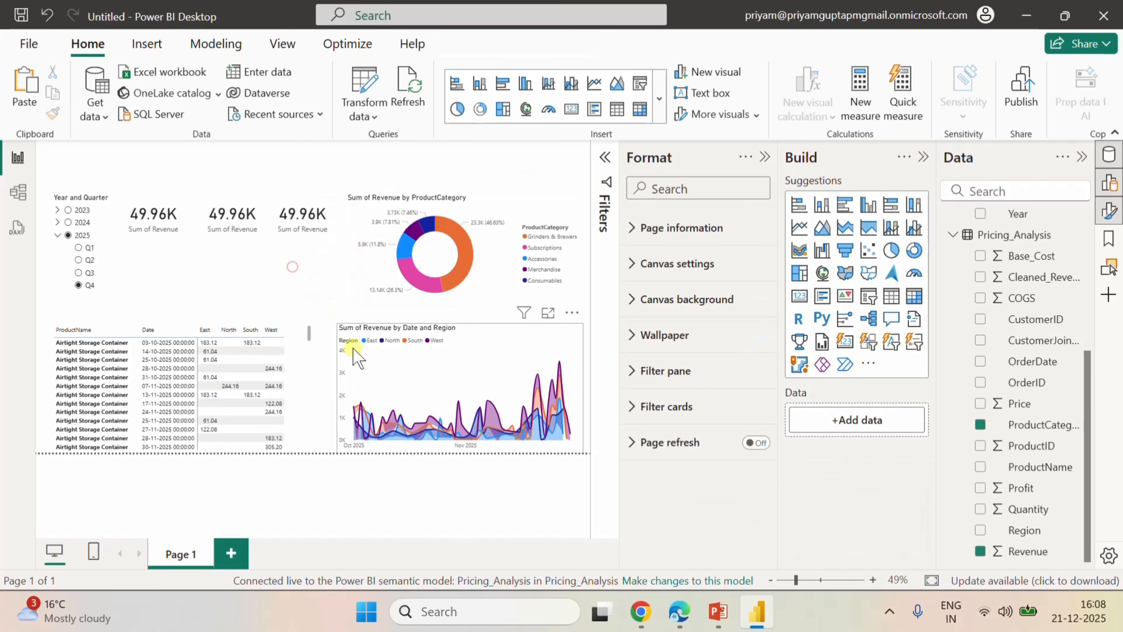
pyautogui.click(425, 385)
pyautogui.moveTo(338, 383); pyautogui.dragTo(346, 388)
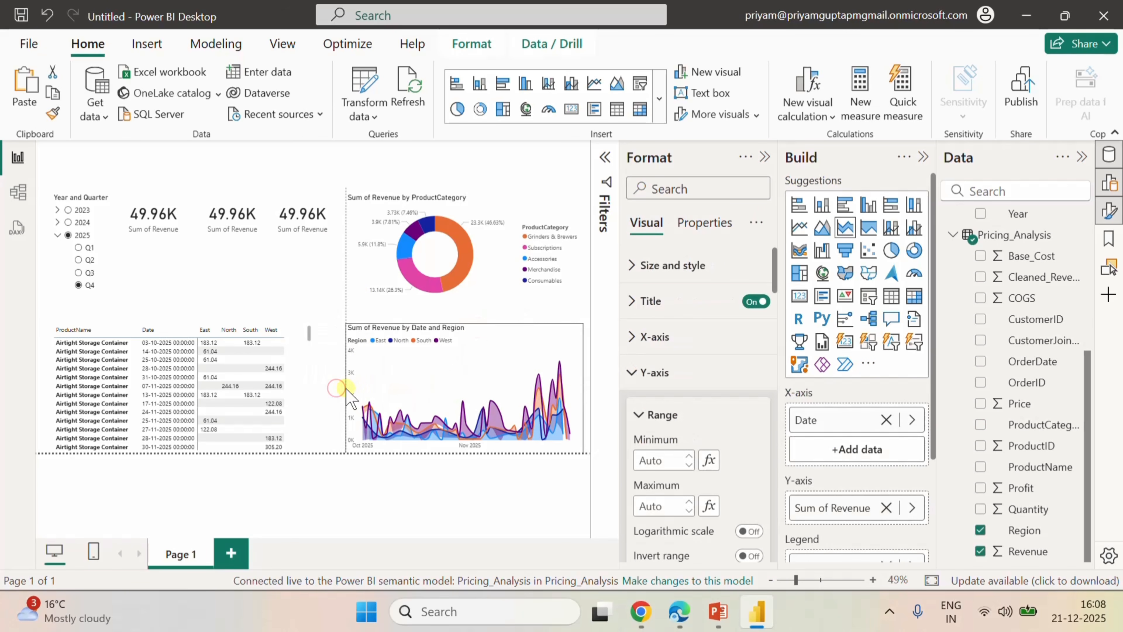
pyautogui.click(285, 284)
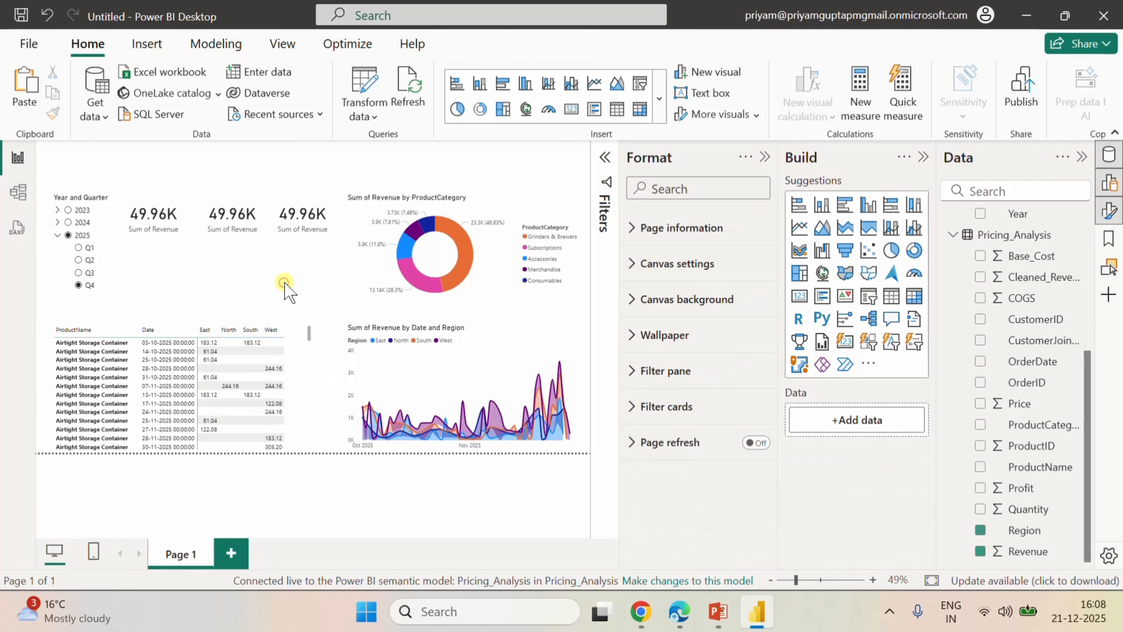
pyautogui.click(295, 199)
pyautogui.click(267, 279)
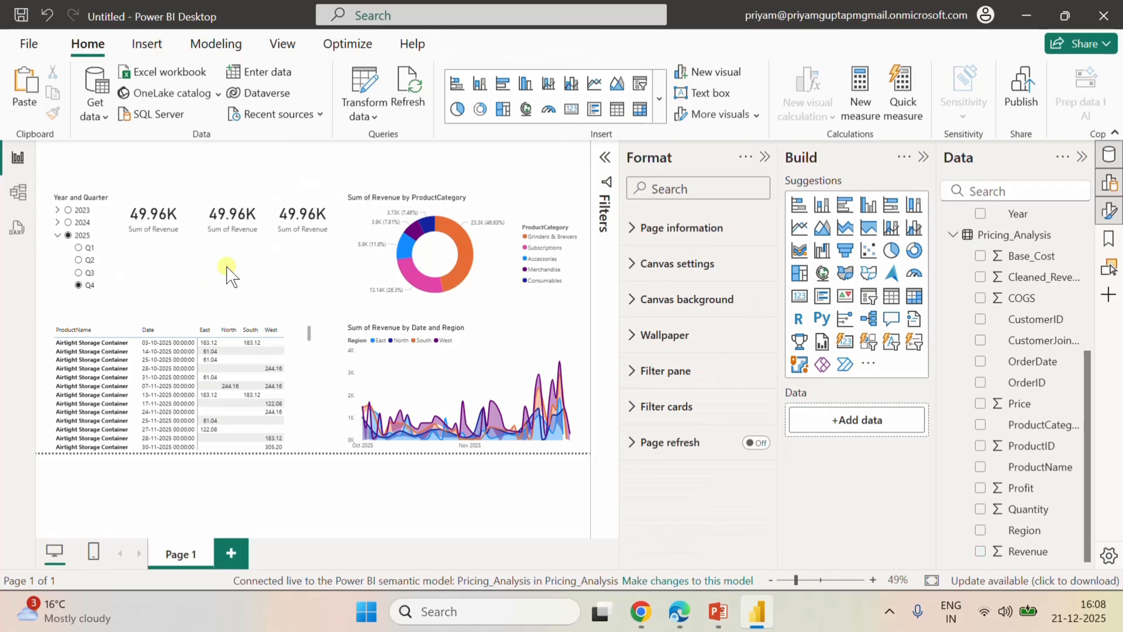
# Apply the built-in Power BI theme with a dark grey background and multicoloured data colours to the report.
pyautogui.click(282, 43)
pyautogui.click(415, 98)
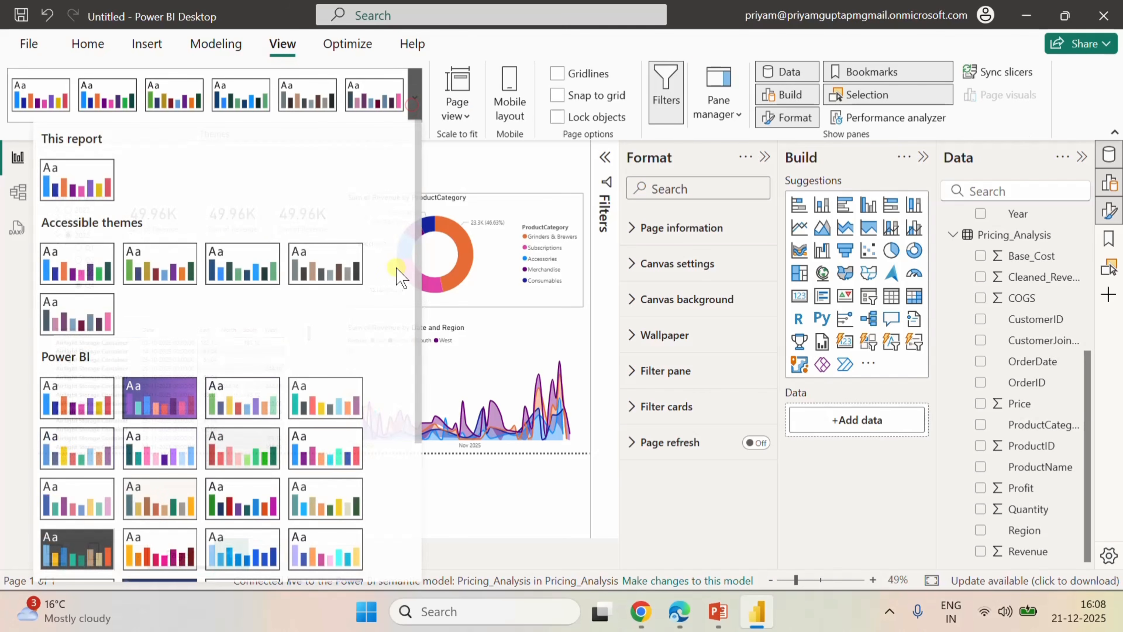
pyautogui.scroll(-4, 189, 419)
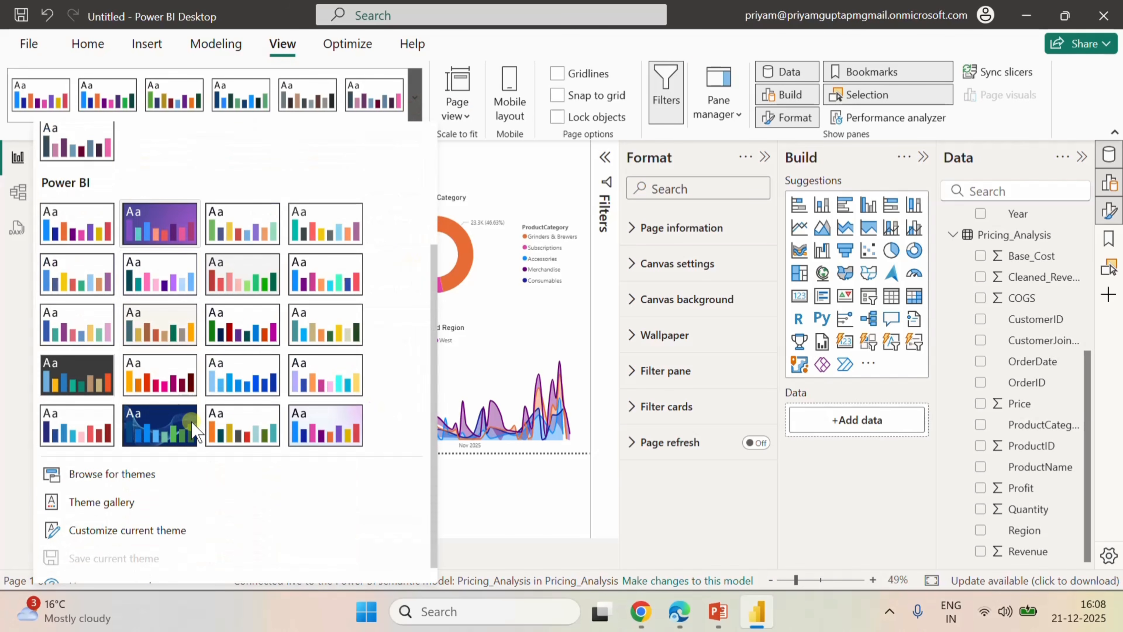
pyautogui.click(69, 363)
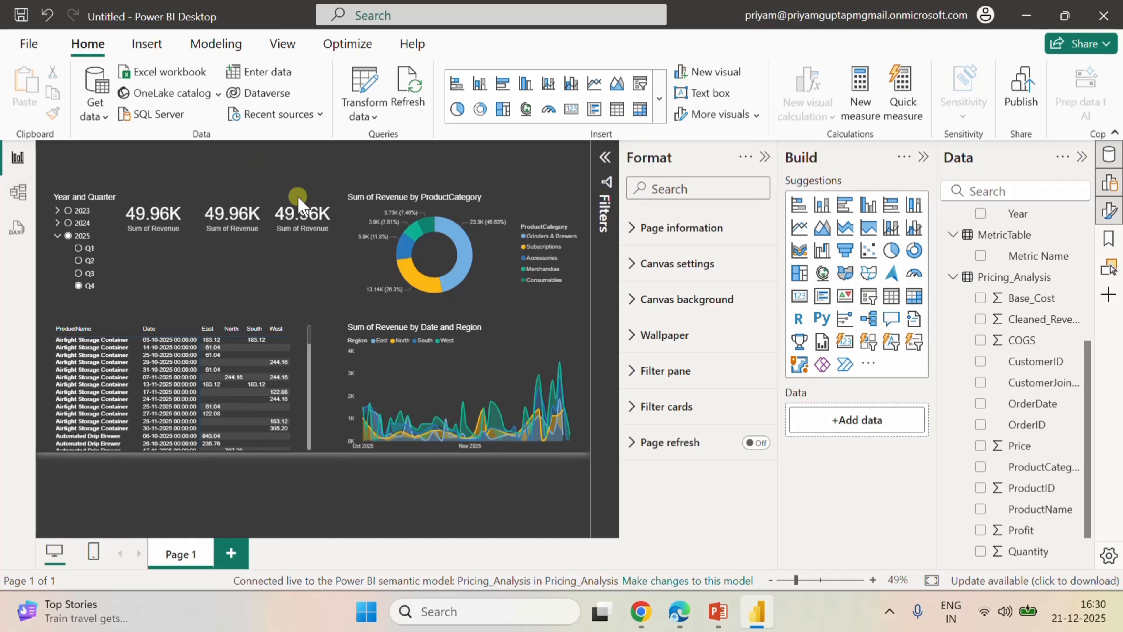
# Switch to the Pricing_Analysis model in Edge and create a table from the copied MetricTable DATATABLE expression with a "Metric Name" string column.
pyautogui.moveTo(679, 611)
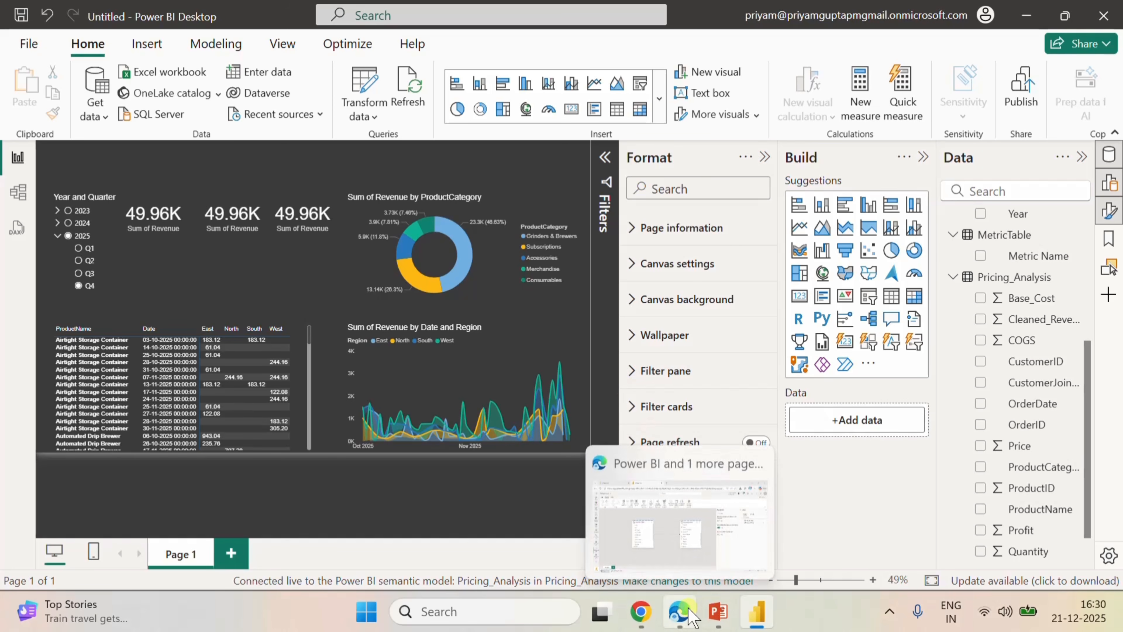
pyautogui.click(669, 570)
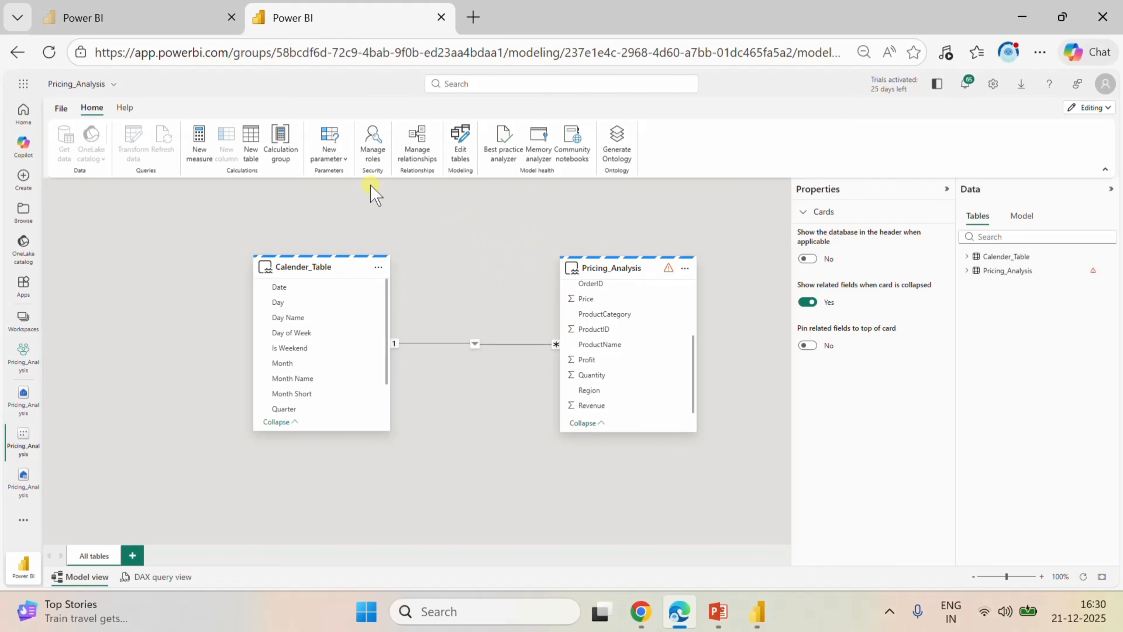
pyautogui.click(255, 164)
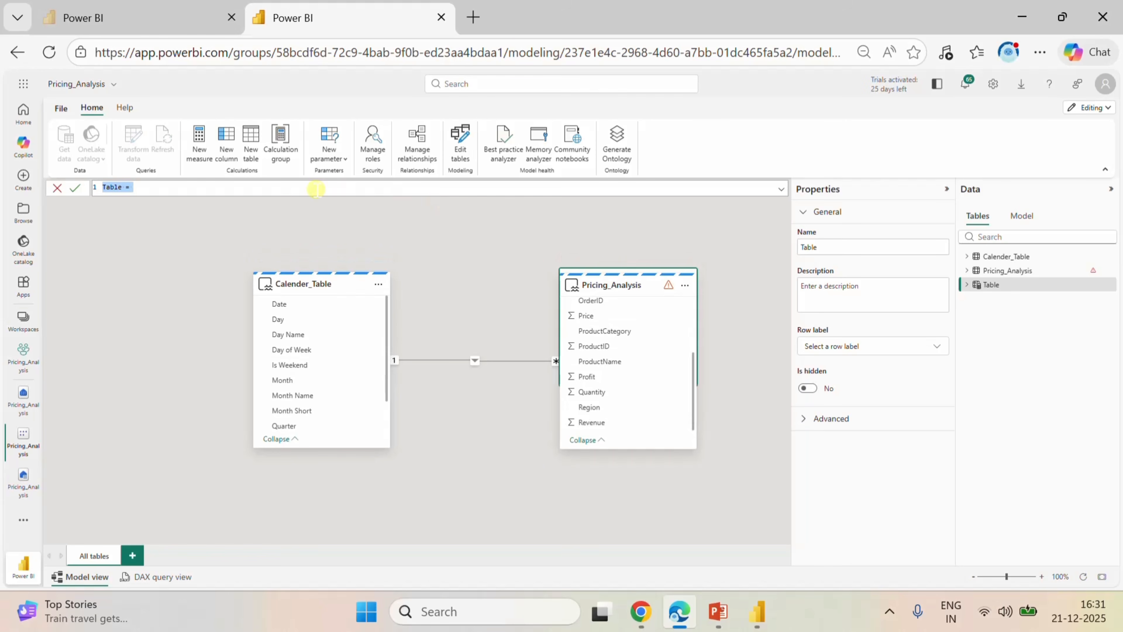
pyautogui.click(784, 191)
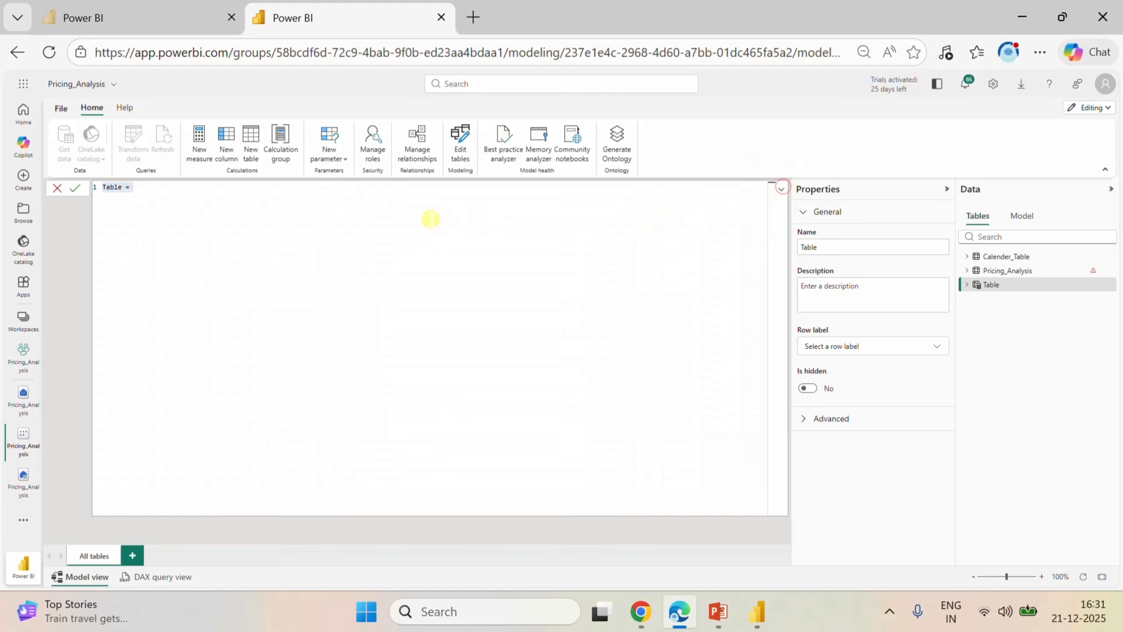
pyautogui.click(381, 212)
pyautogui.press('BackSpace')
pyautogui.press('BackSpace')
pyautogui.press('BackSpace')
pyautogui.press('BackSpace')
pyautogui.press('BackSpace')
pyautogui.press('BackSpace')
pyautogui.press('BackSpace')
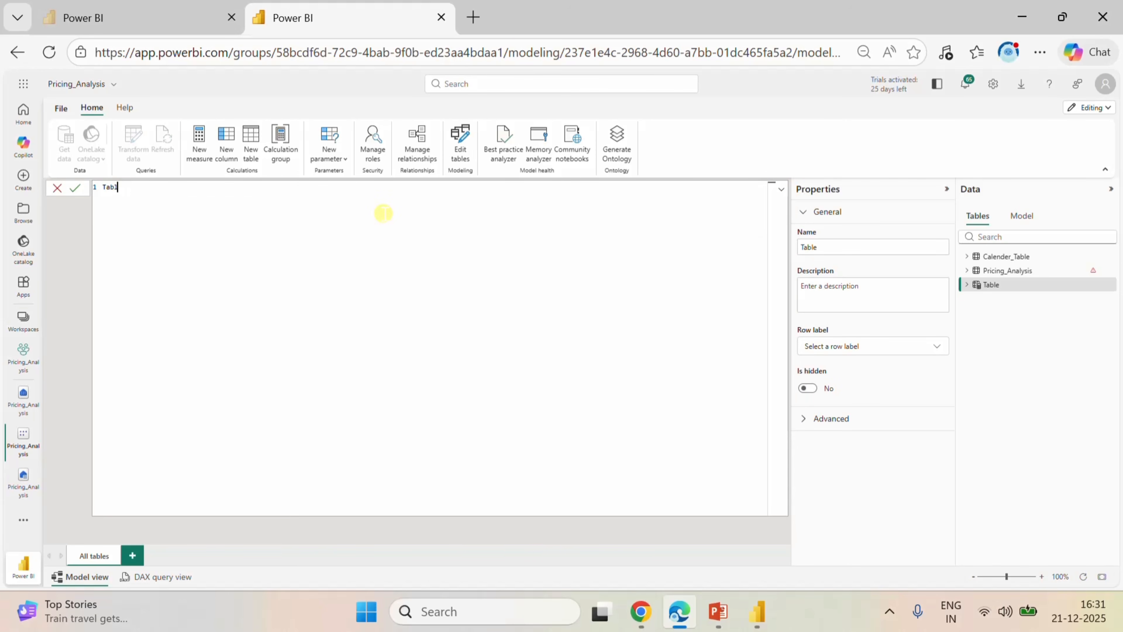
pyautogui.write('MetricTable = DATATABLE (     "Metric Name", STRING,     {         {"Profit"},         {"Sales"}     } )')
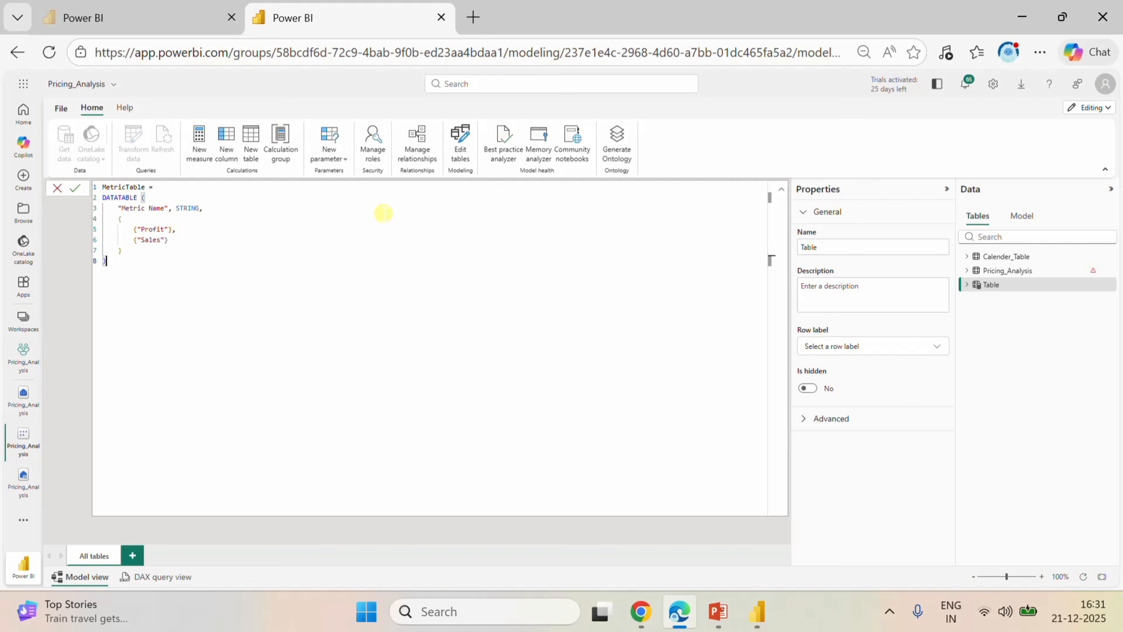
# Rename the table in the DAX expression to MetricSelector.
pyautogui.moveTo(149, 187); pyautogui.dragTo(126, 186)
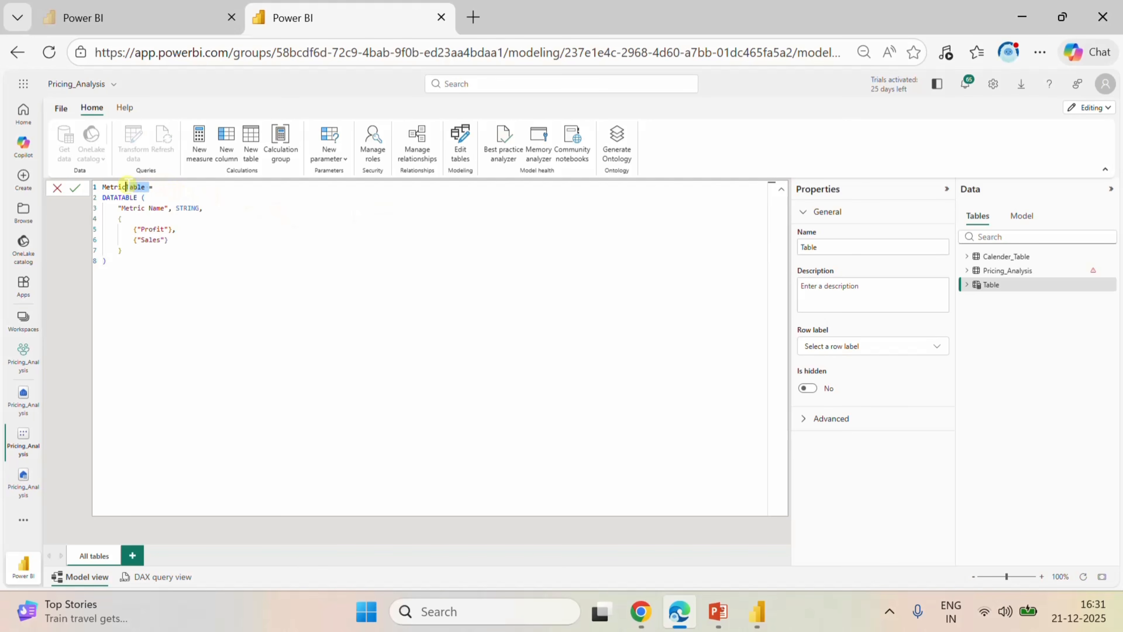
pyautogui.press('BackSpace')
pyautogui.write('Selector')
pyautogui.doubleClick(156, 208)
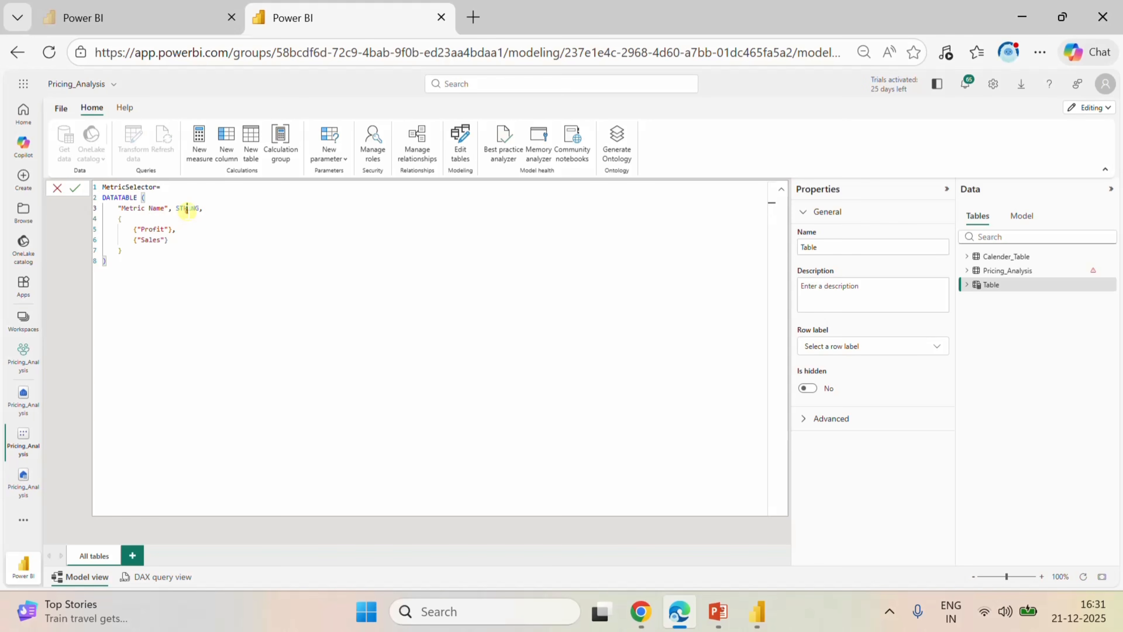
# Replace the "Sales" value in the DATATABLE rows with "Revenue", keeping the "Profit" row.
pyautogui.click(160, 228)
pyautogui.click(160, 226)
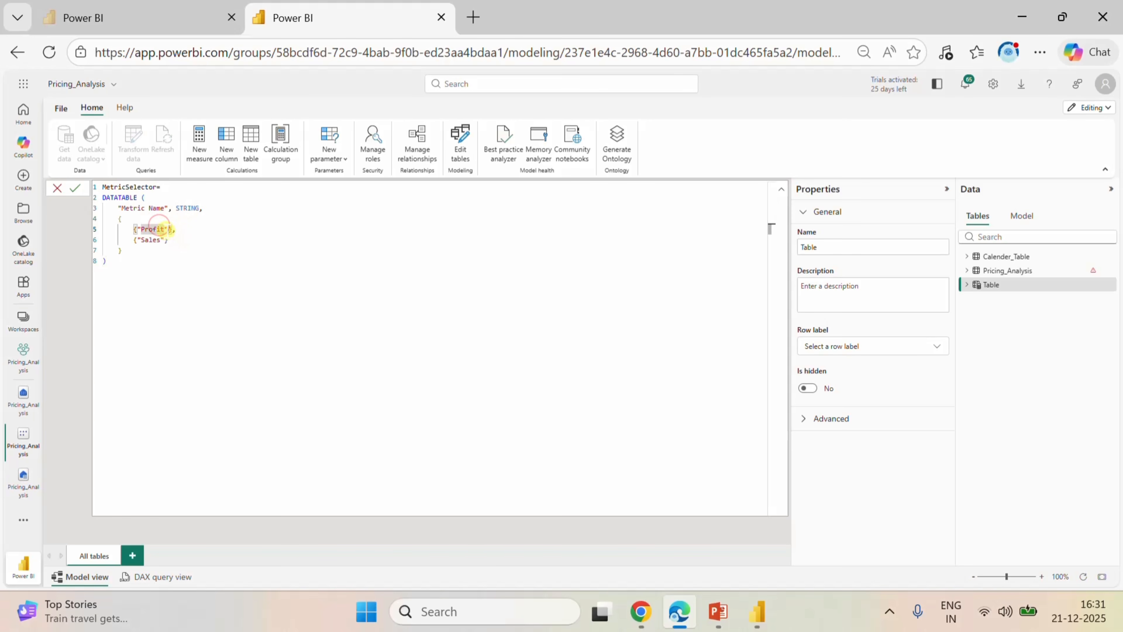
pyautogui.click(164, 229)
pyautogui.click(164, 240)
pyautogui.press('BackSpace')
pyautogui.press('BackSpace')
pyautogui.press('BackSpace')
pyautogui.press('BackSpace')
pyautogui.press('BackSpace')
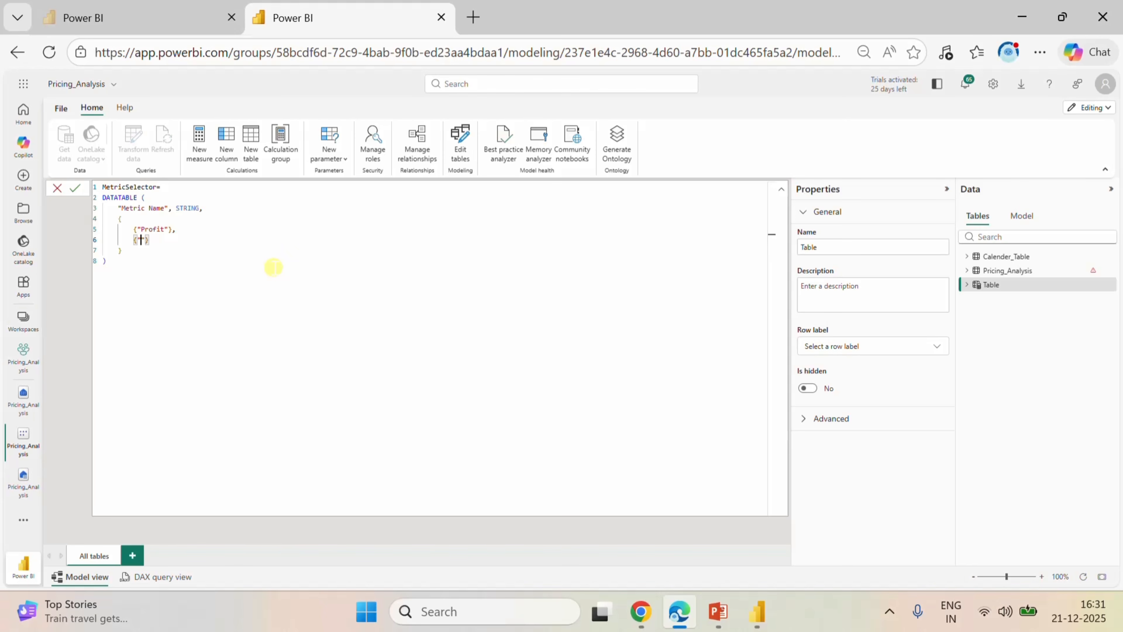
pyautogui.write('Revenue')
pyautogui.click(198, 243)
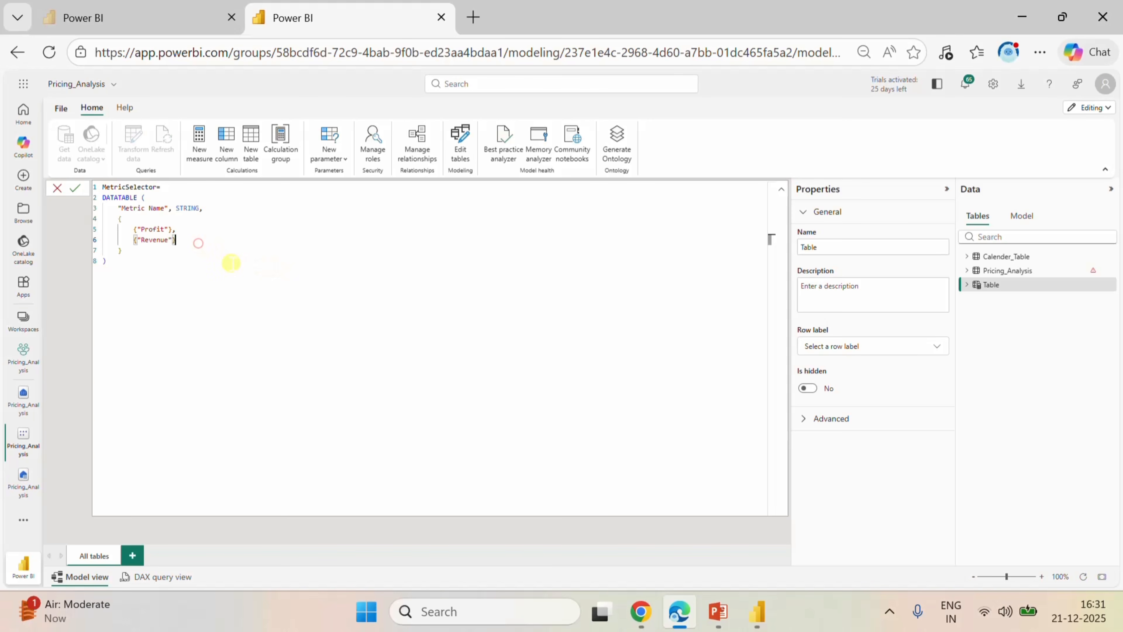
# Add a {"Customers"} row after the "Revenue" row in the DATATABLE expression, separated by commas.
pyautogui.write(',')
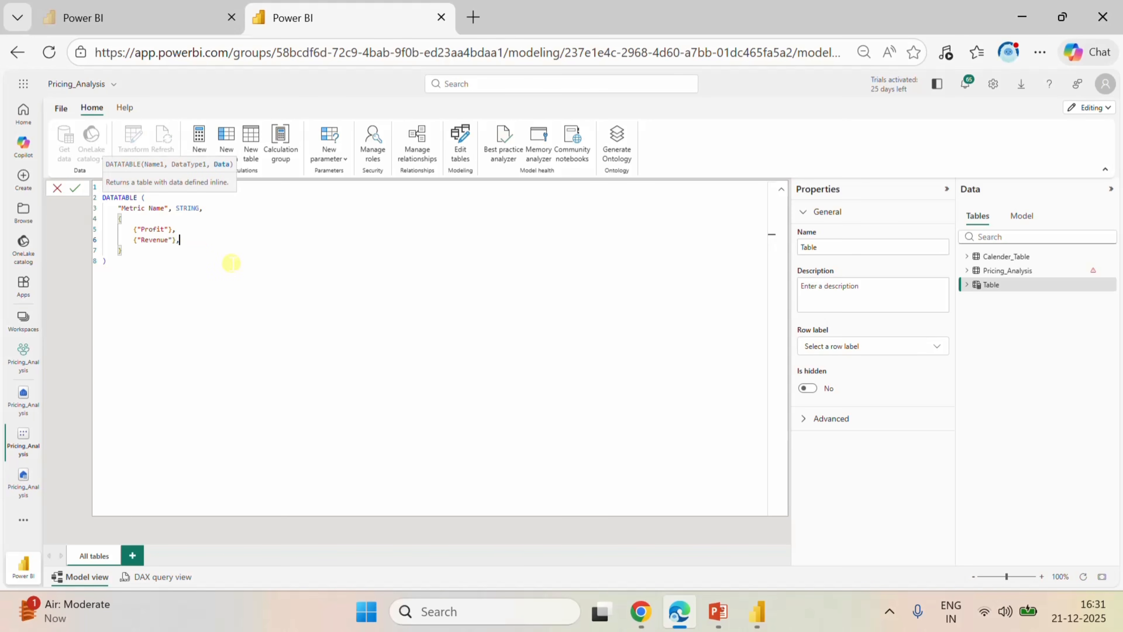
pyautogui.press('Return')
pyautogui.write('{}')
pyautogui.write('"')
pyautogui.write('Custo')
pyautogui.write('mers')
pyautogui.press('Right')
pyautogui.press('Right')
pyautogui.write(',')
pyautogui.press('Return')
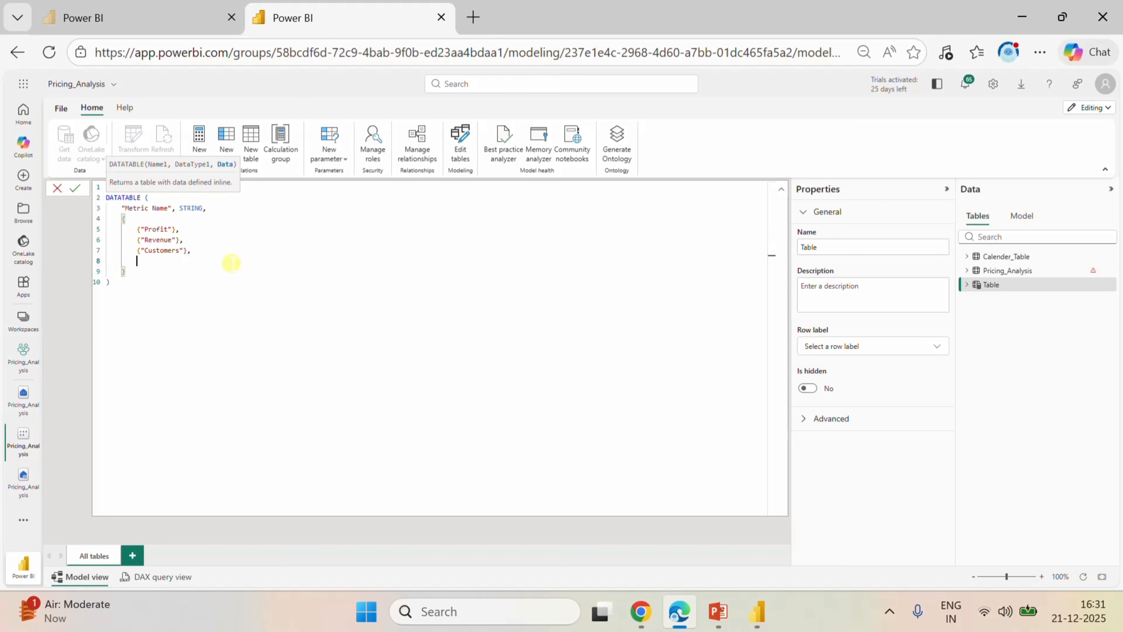
# Add a {"Quantity"} row followed by a comma below the "Customers" row.
pyautogui.write('{""')
pyautogui.press('Left')
pyautogui.write('Quar')
pyautogui.press('BackSpace')
pyautogui.write('ntity"},')
# Add {"Margin"} as the final row, commit the MetricSelector table formula and close the formula editor.
pyautogui.press('Return')
pyautogui.write('{}')
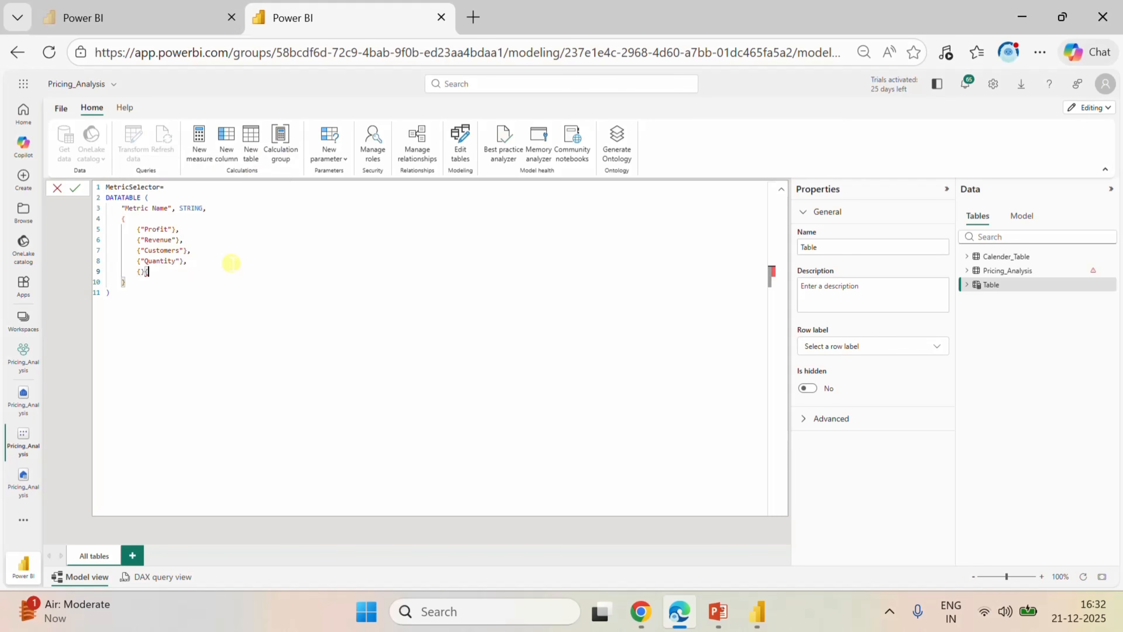
pyautogui.press('BackSpace')
pyautogui.press('Left')
pyautogui.write('"Margin')
pyautogui.press('Down')
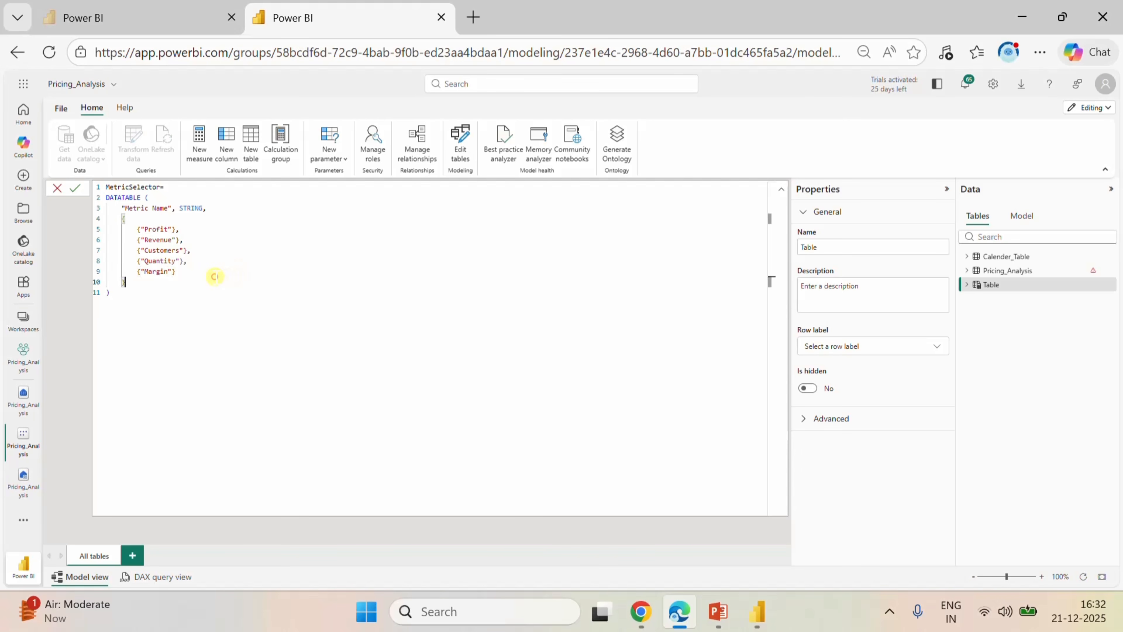
pyautogui.click(78, 188)
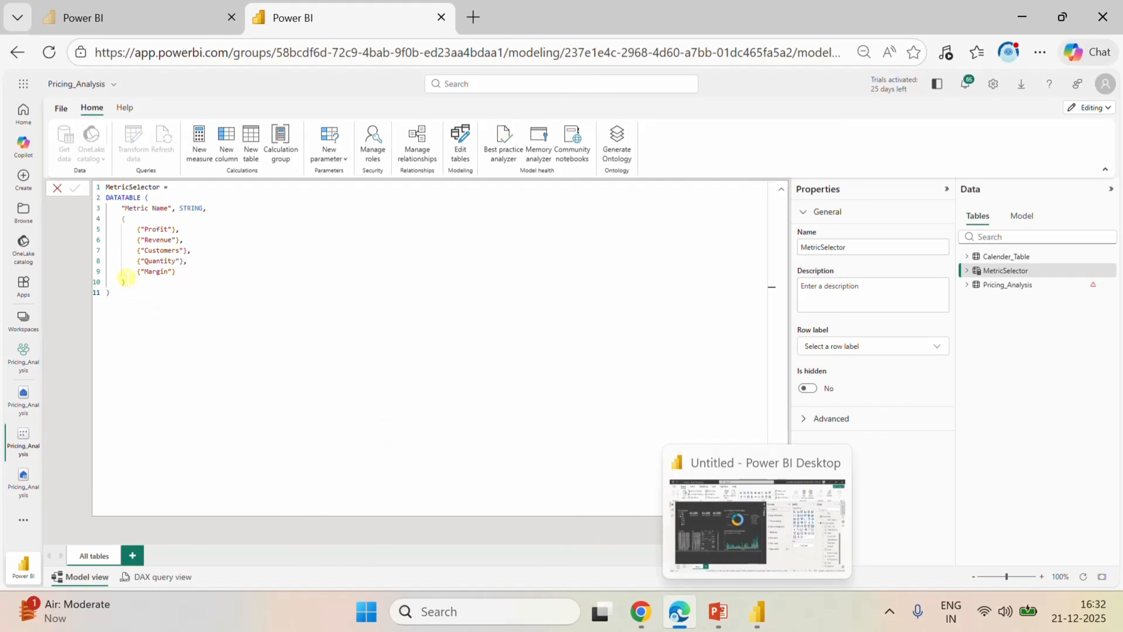
pyautogui.click(58, 188)
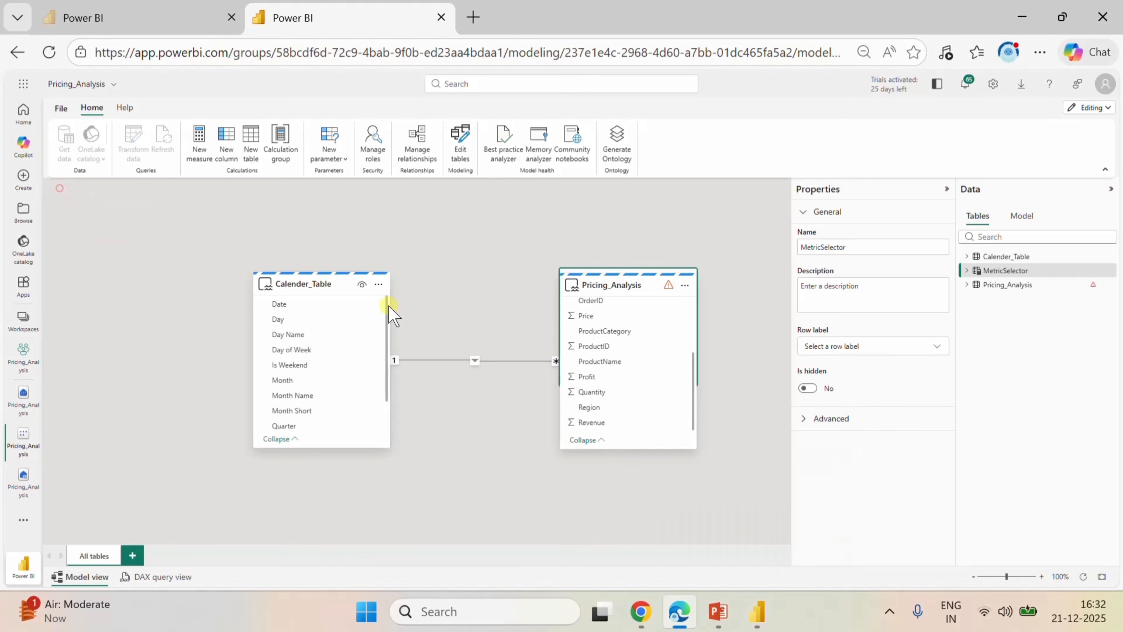
# Switch to Power BI Desktop and collapse Calender_Table's field list to check the model's tables for MetricSelector.
pyautogui.click(756, 612)
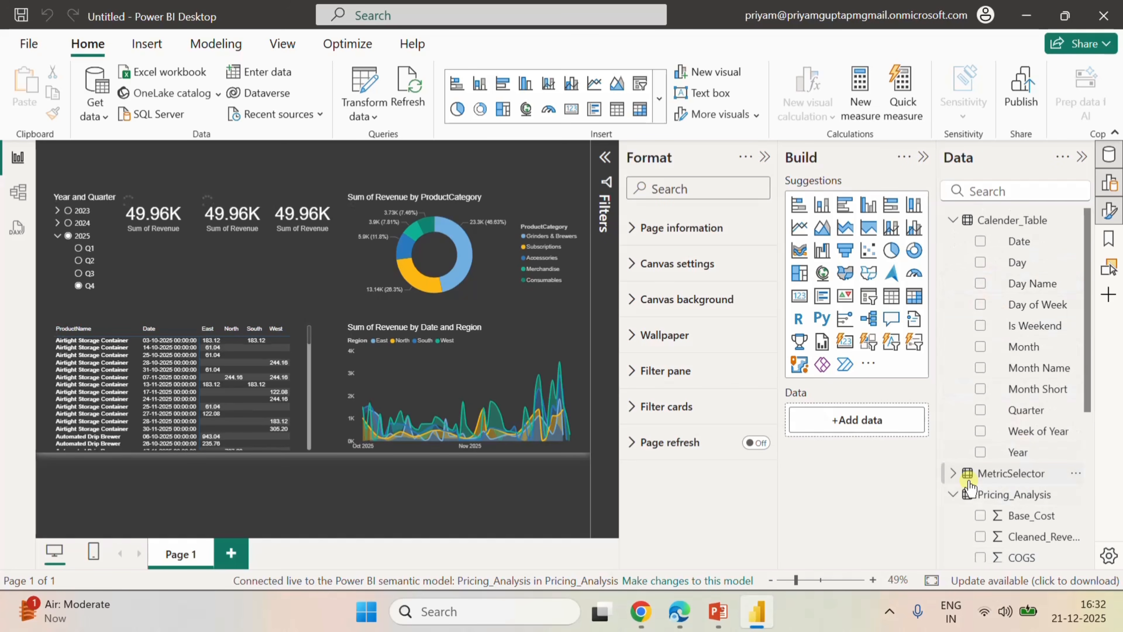
pyautogui.click(952, 220)
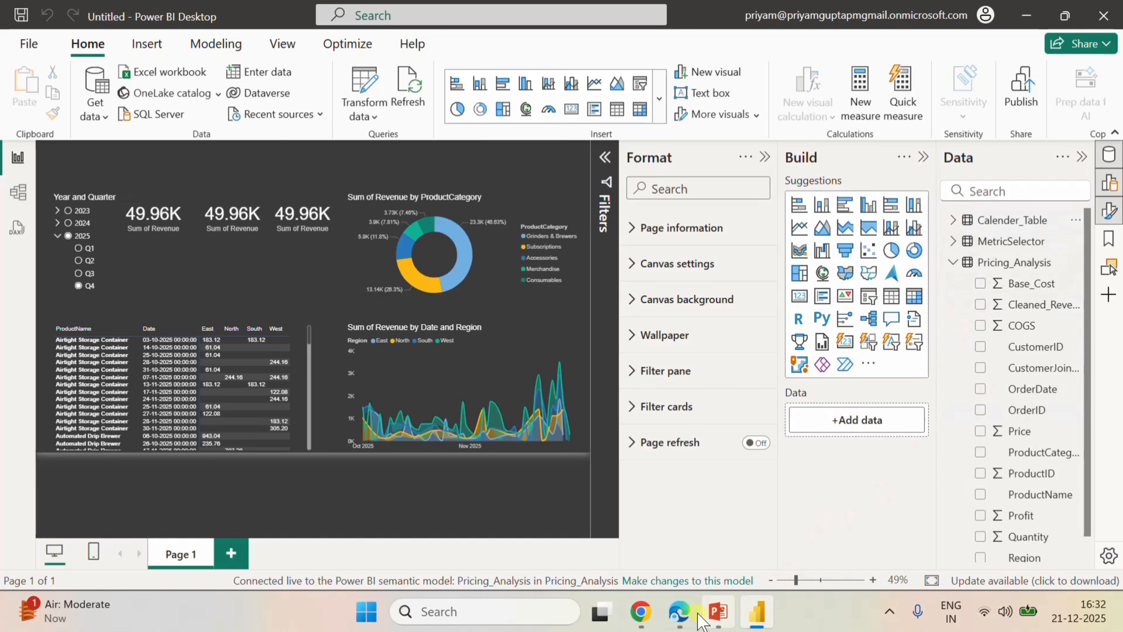
# Return to the Pricing_Analysis model in Edge and create a measure in the MetricSelector table with the name KPI.
pyautogui.click(680, 611)
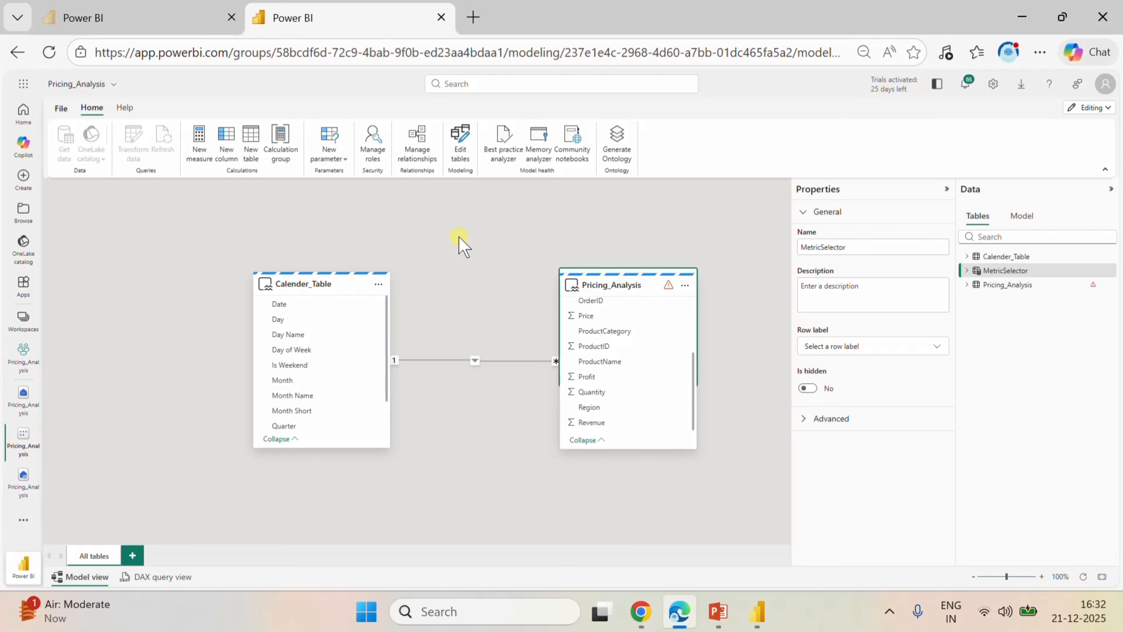
pyautogui.click(201, 150)
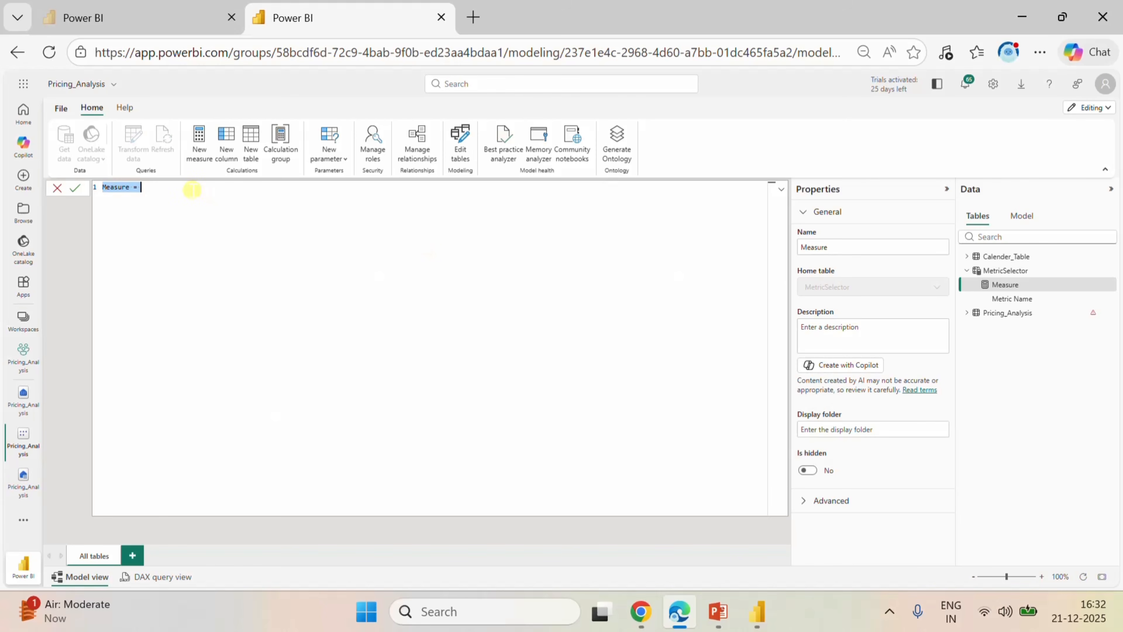
pyautogui.moveTo(191, 189); pyautogui.dragTo(105, 183)
pyautogui.press('BackSpace')
pyautogui.write('K')
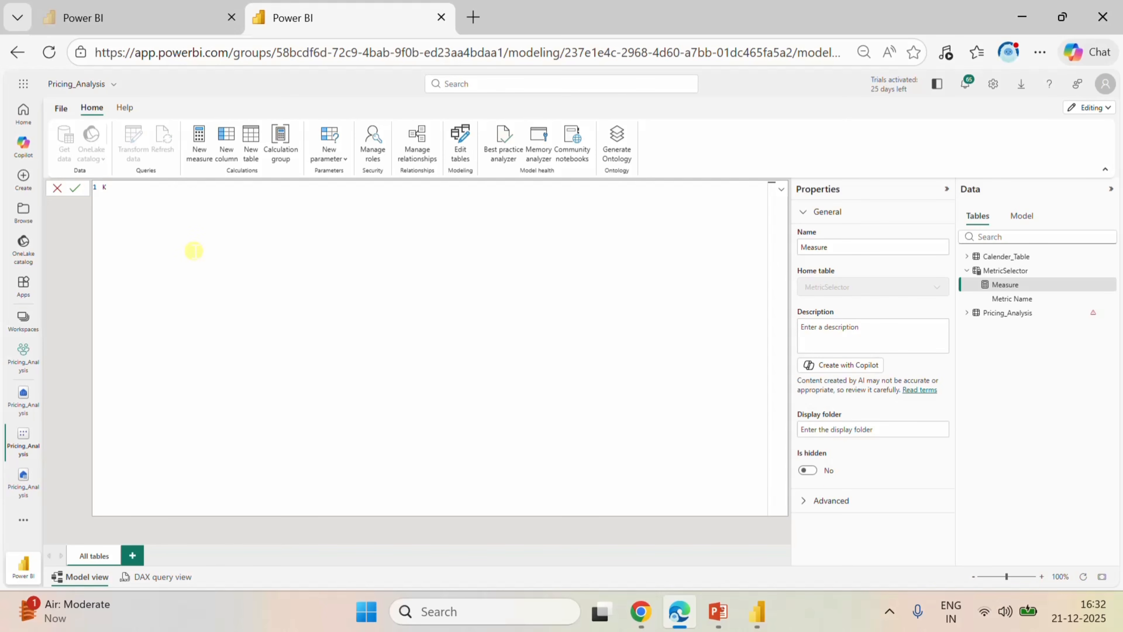
pyautogui.write('P')
pyautogui.write('I')
pyautogui.write('= ')
pyautogui.write('sw')
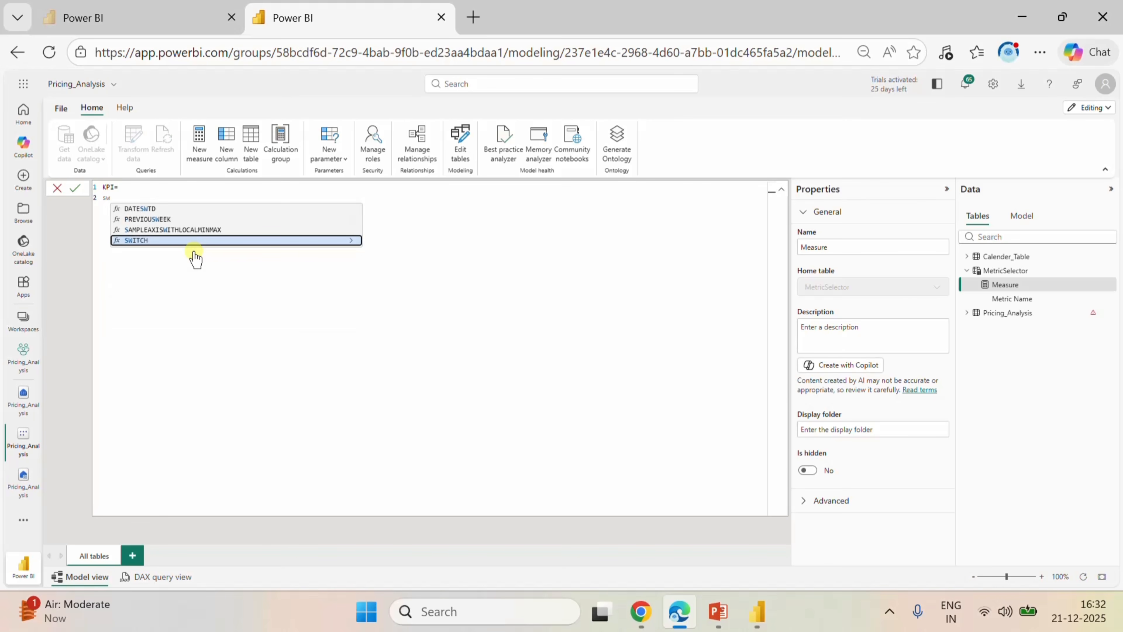
# Begin the KPI measure formula with SWITCH(TRUE(), on the line below the measure name.
pyautogui.click(163, 240)
pyautogui.write('tr')
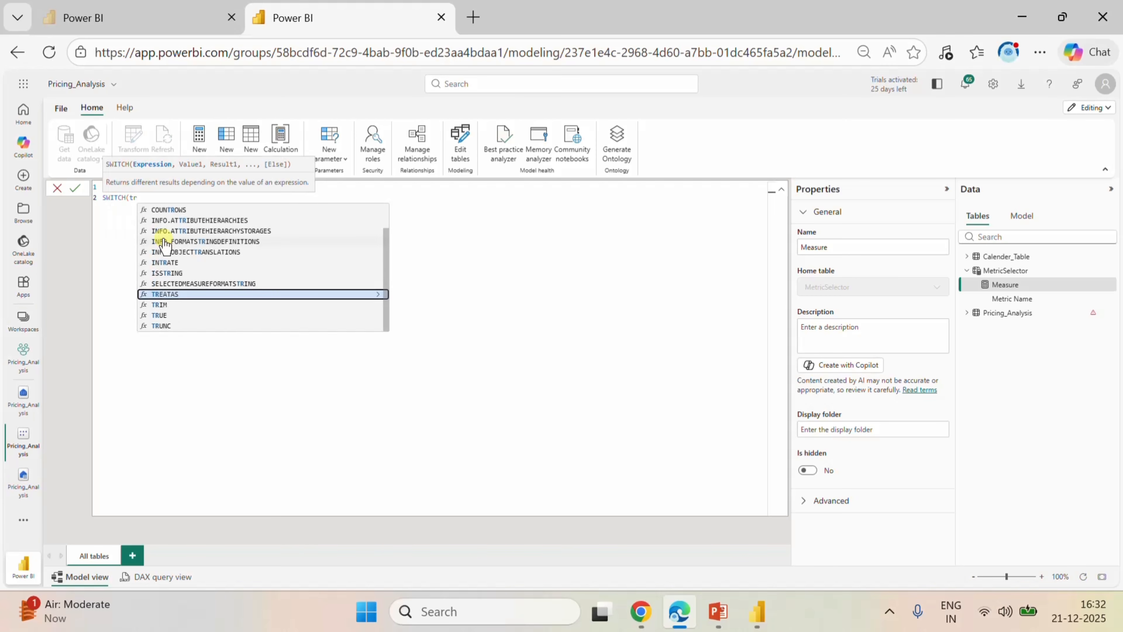
pyautogui.click(170, 314)
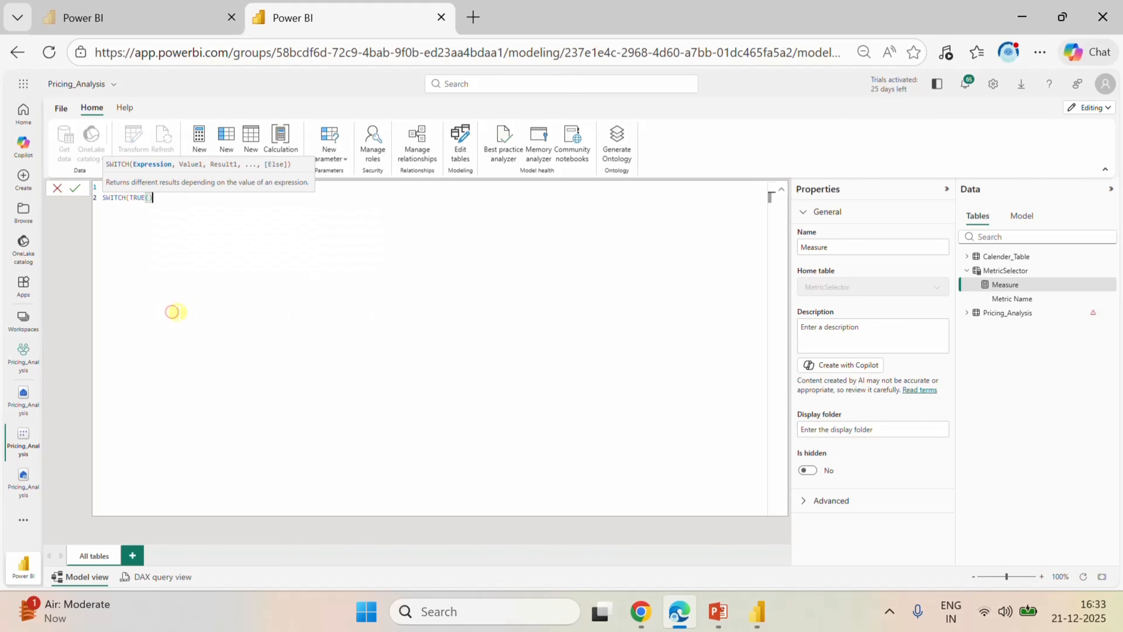
pyautogui.write(', ')
pyautogui.write('se')
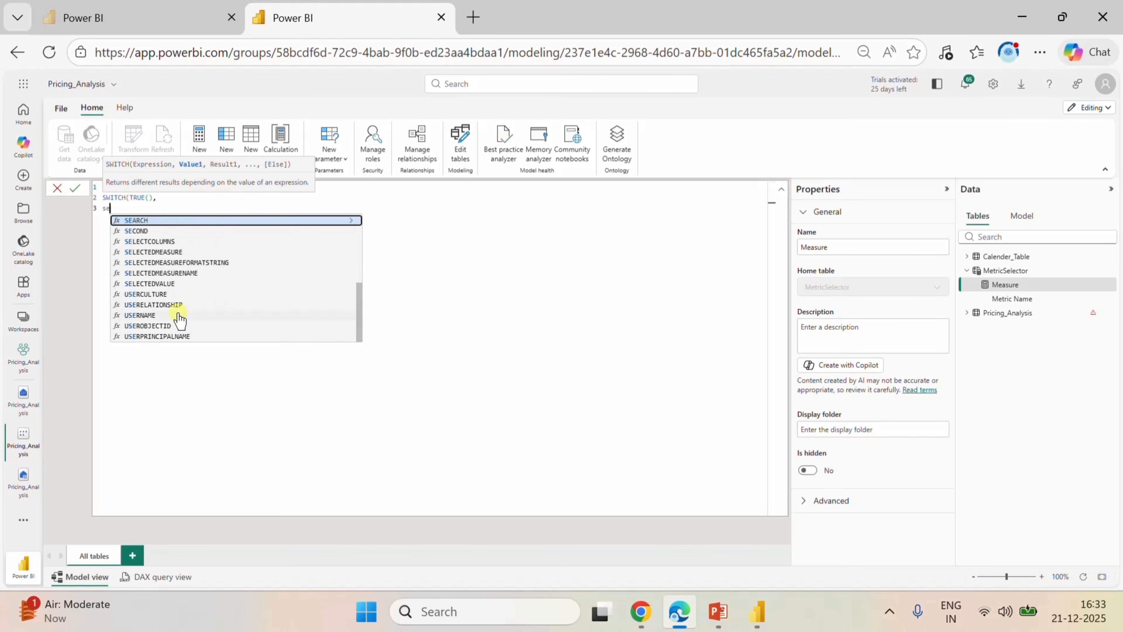
# Add SELECTEDVALUE(MetricSelector[Metric Name]) as the first condition's expression on a new line of the SWITCH.
pyautogui.click(159, 284)
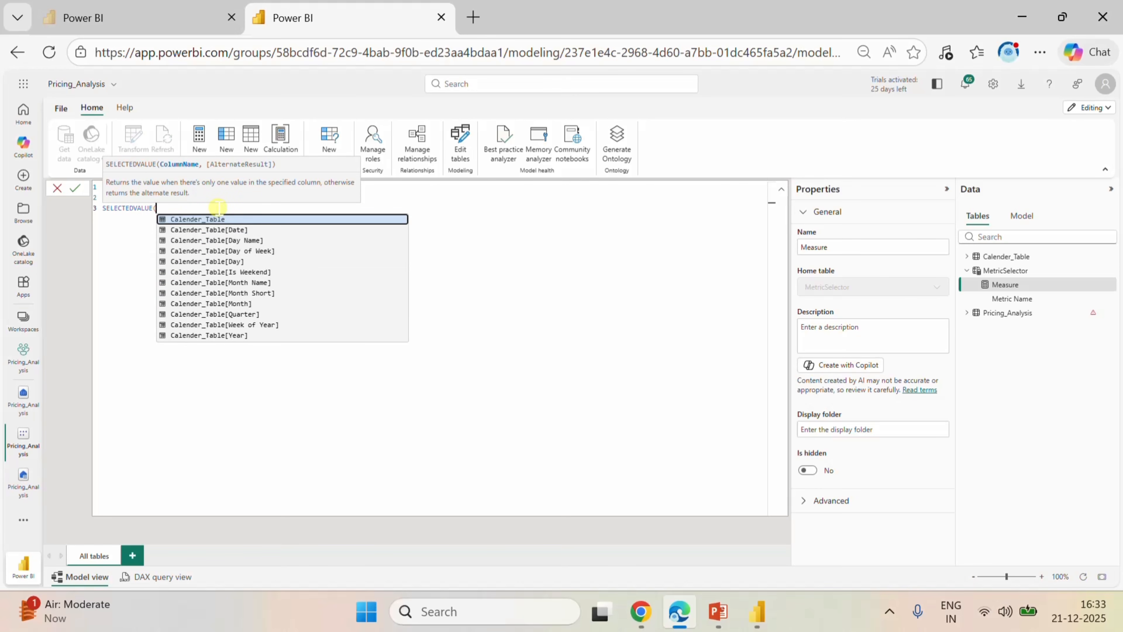
pyautogui.write('ma')
pyautogui.press('BackSpace')
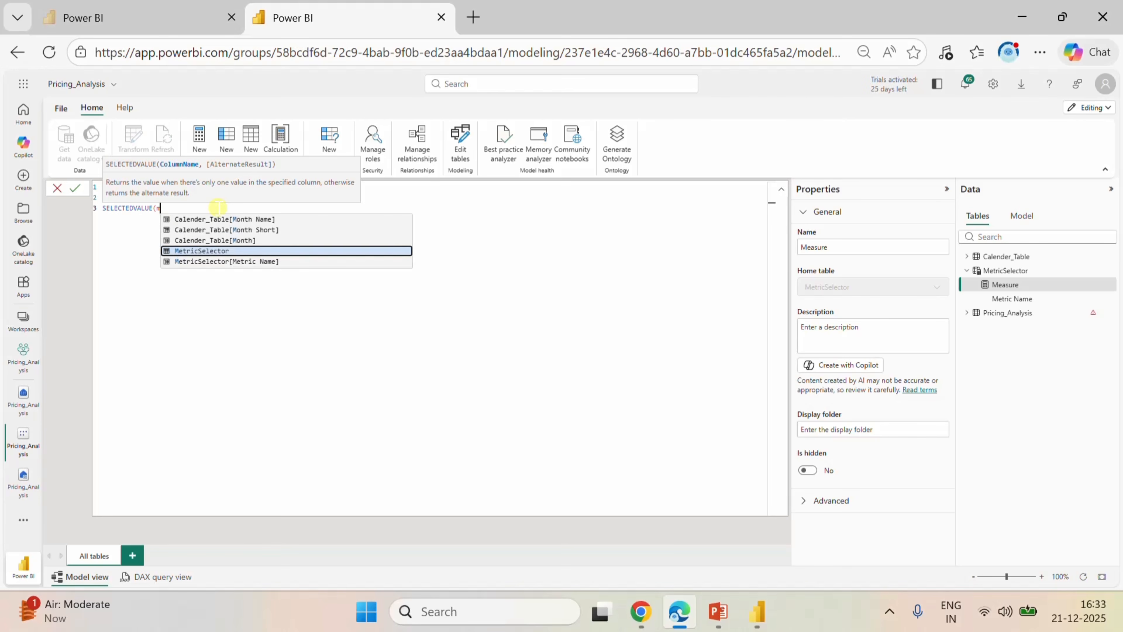
pyautogui.click(221, 249)
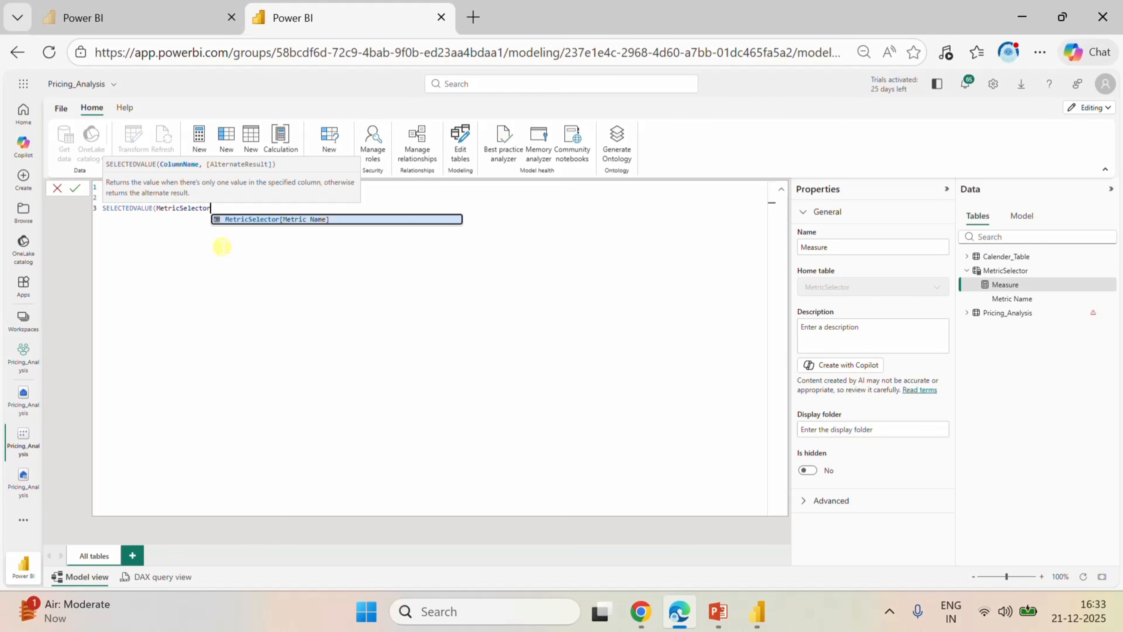
pyautogui.click(267, 218)
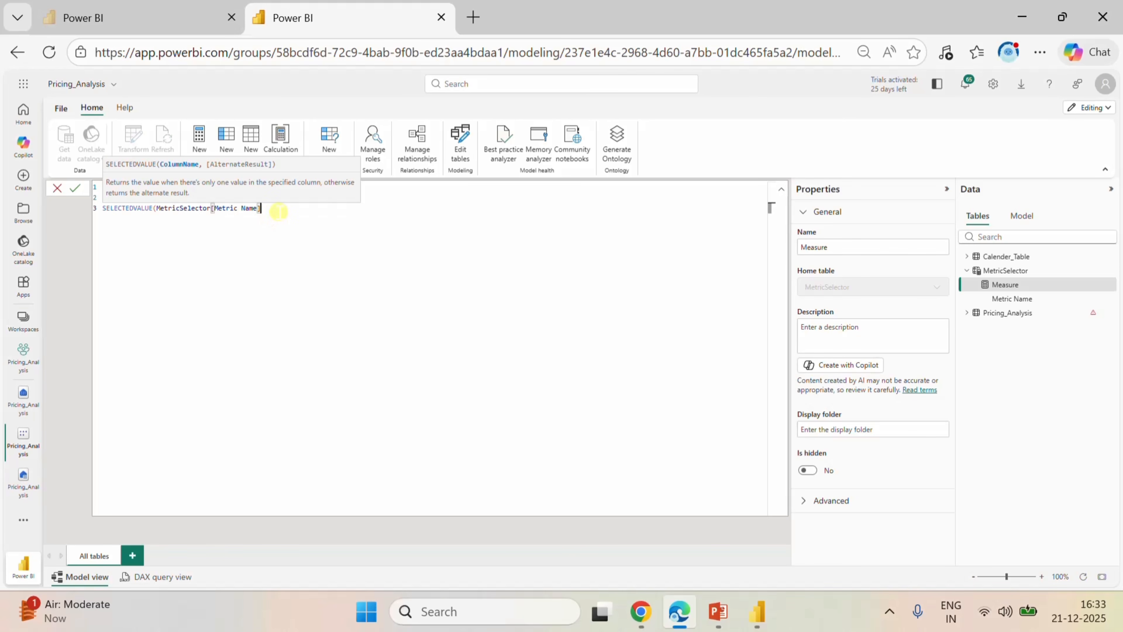
pyautogui.write(')')
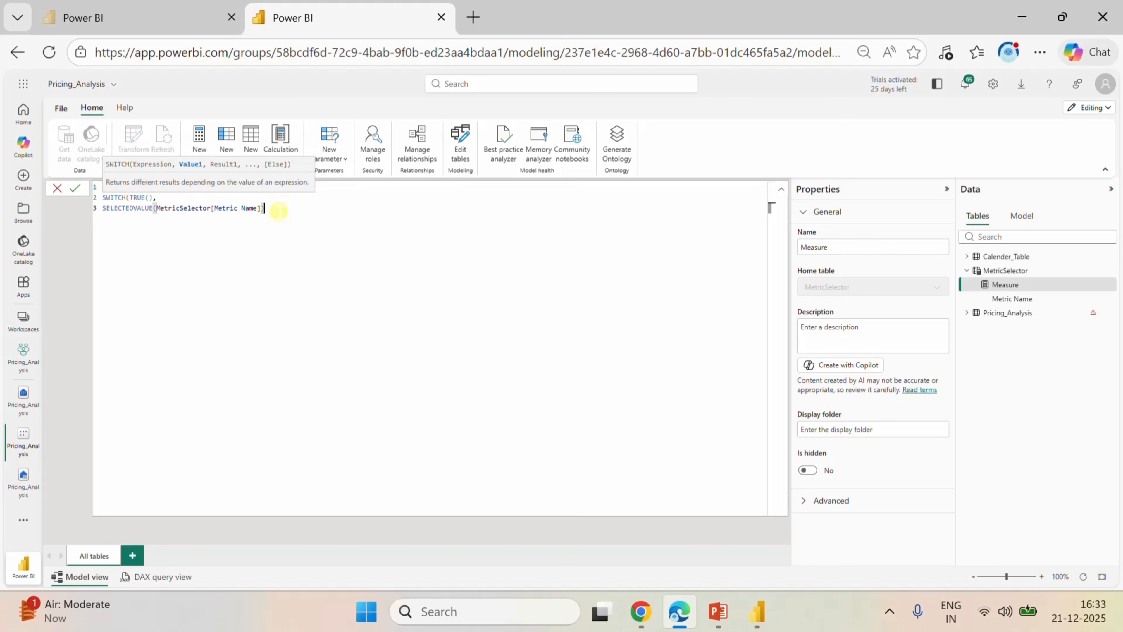
pyautogui.write('="Rever')
pyautogui.write('ue",S')
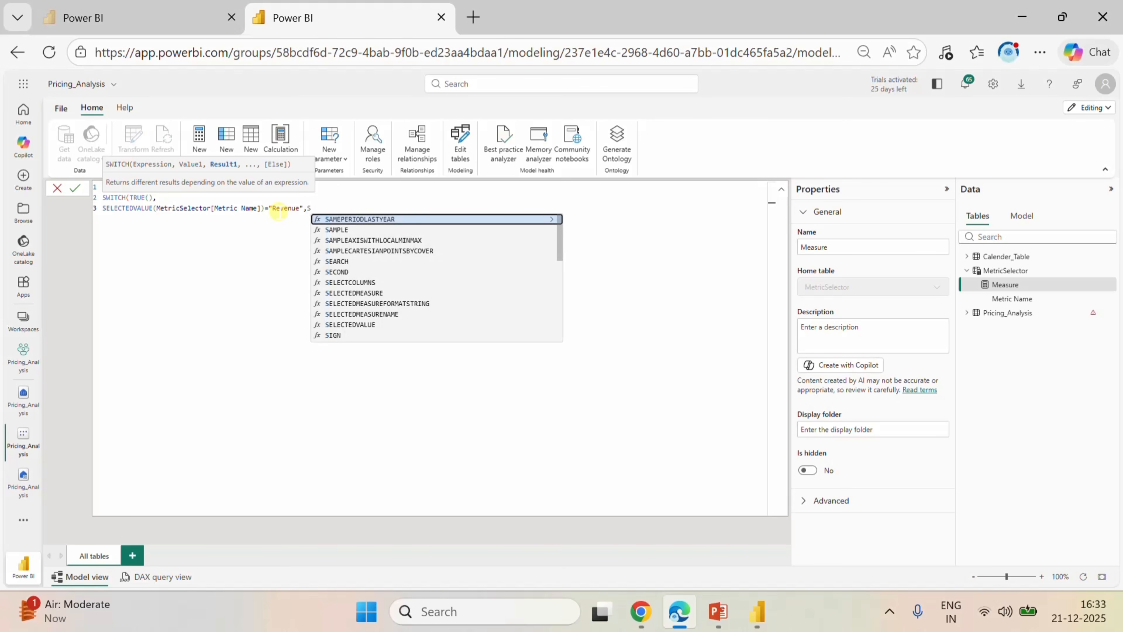
pyautogui.write('um(')
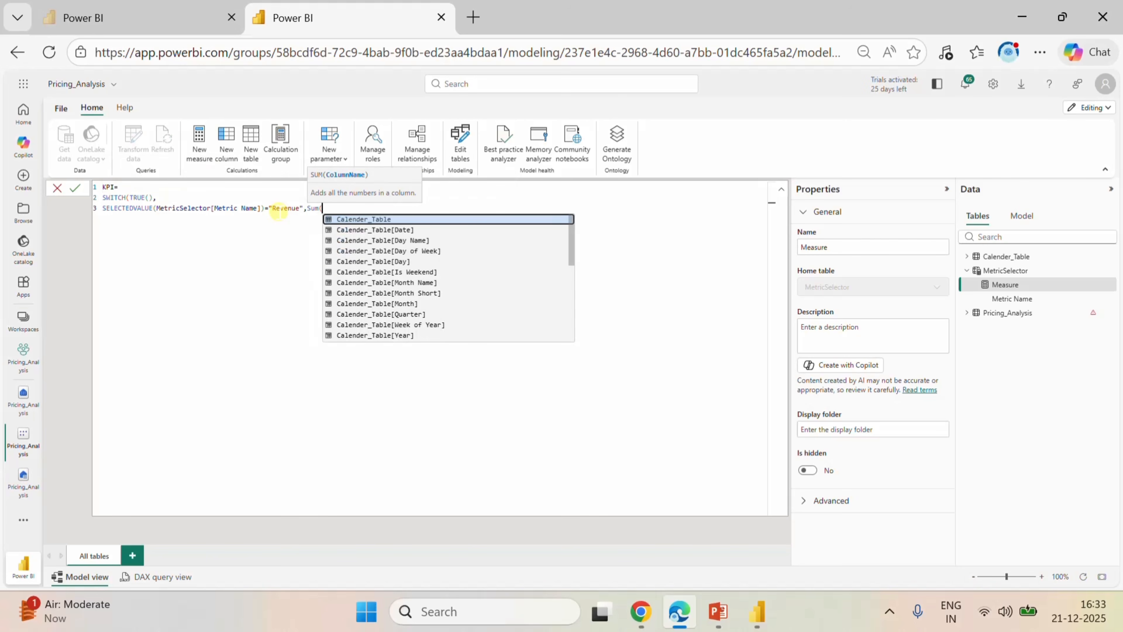
pyautogui.write('re')
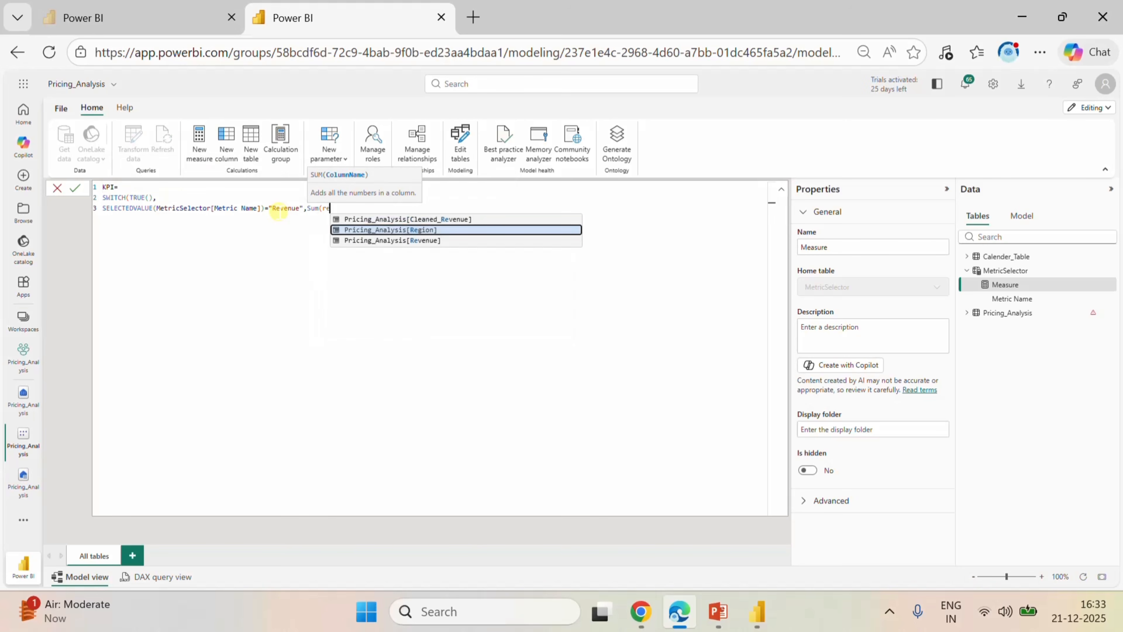
# Return Sum(Pricing_Analysis[Revenue]) for the "Revenue" condition and end the line with a comma.
pyautogui.click(383, 240)
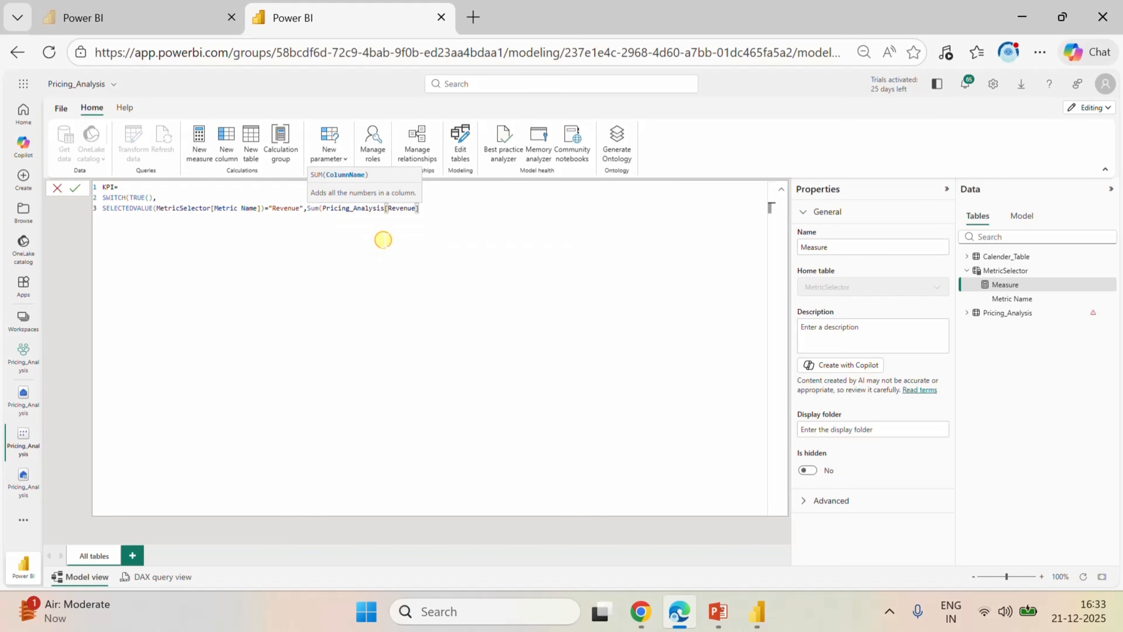
pyautogui.write('),')
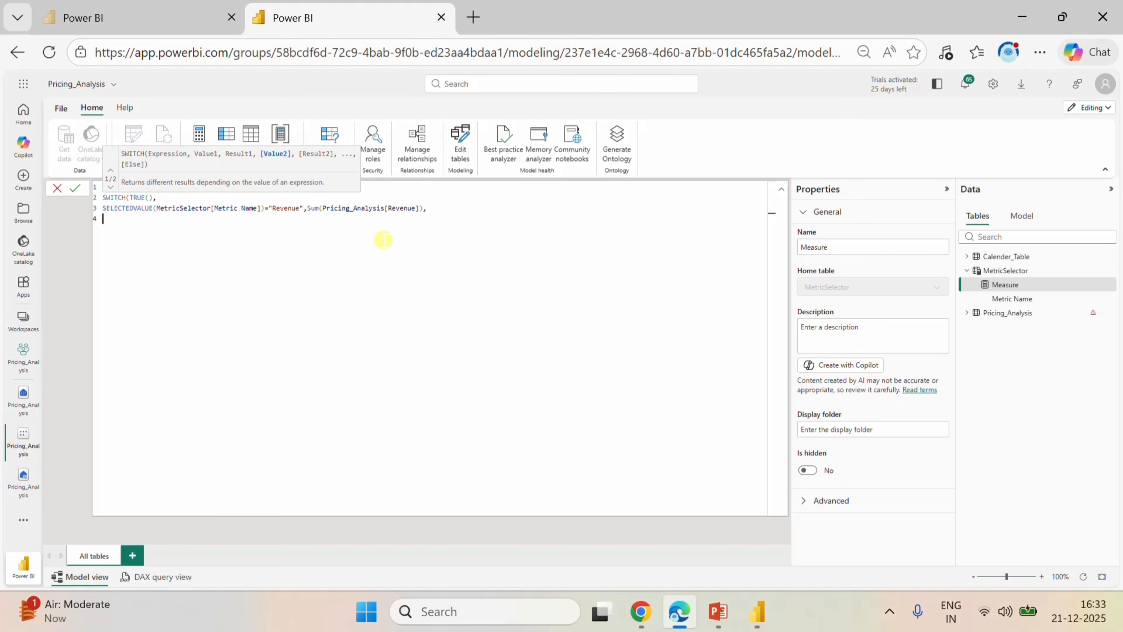
# Copy the Revenue line of the SWITCH onto line 4 and change the copy's metric name to "Quantity".
pyautogui.moveTo(423, 206); pyautogui.dragTo(103, 208)
pyautogui.hotkey('ctrl', 'c')
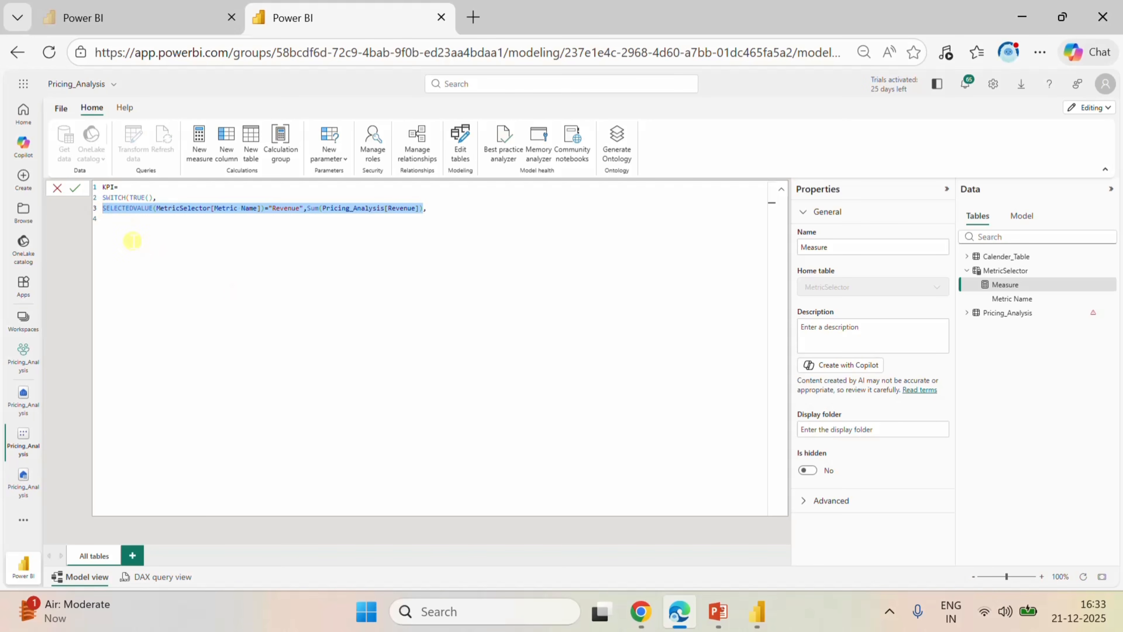
pyautogui.click(116, 224)
pyautogui.hotkey('ctrl', 'v')
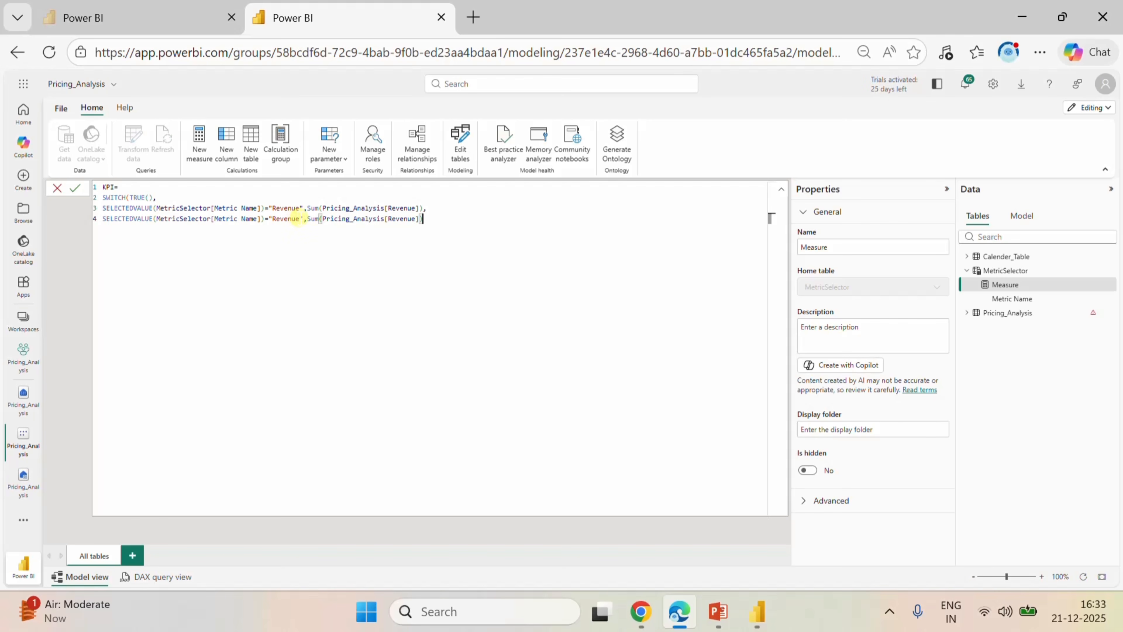
pyautogui.doubleClick(287, 218)
pyautogui.write('R')
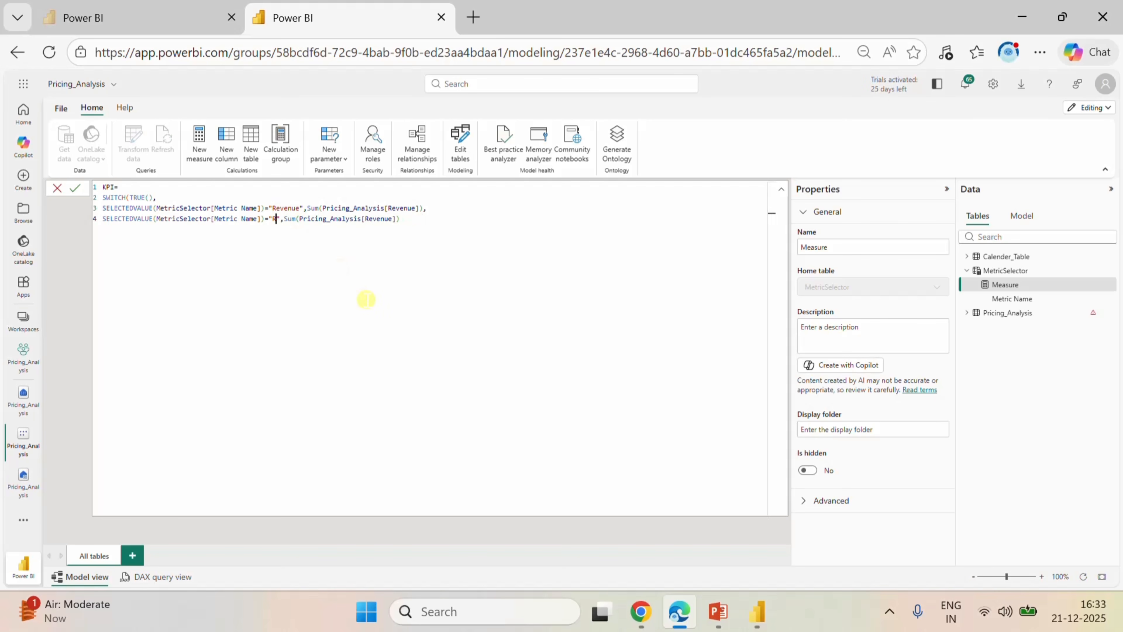
pyautogui.press('BackSpace')
pyautogui.write('Quantity')
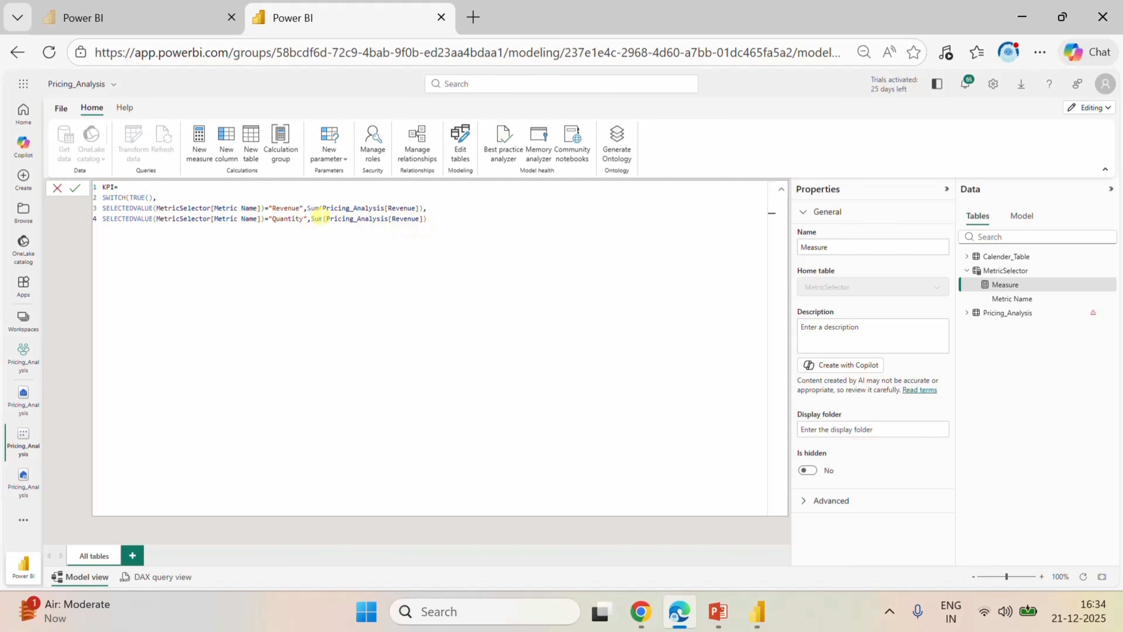
# Replace the Sum expression on the "Quantity" line with COUNT(Pricing_Analysis[OrderID]), followed by a comma.
pyautogui.moveTo(422, 218); pyautogui.dragTo(311, 218)
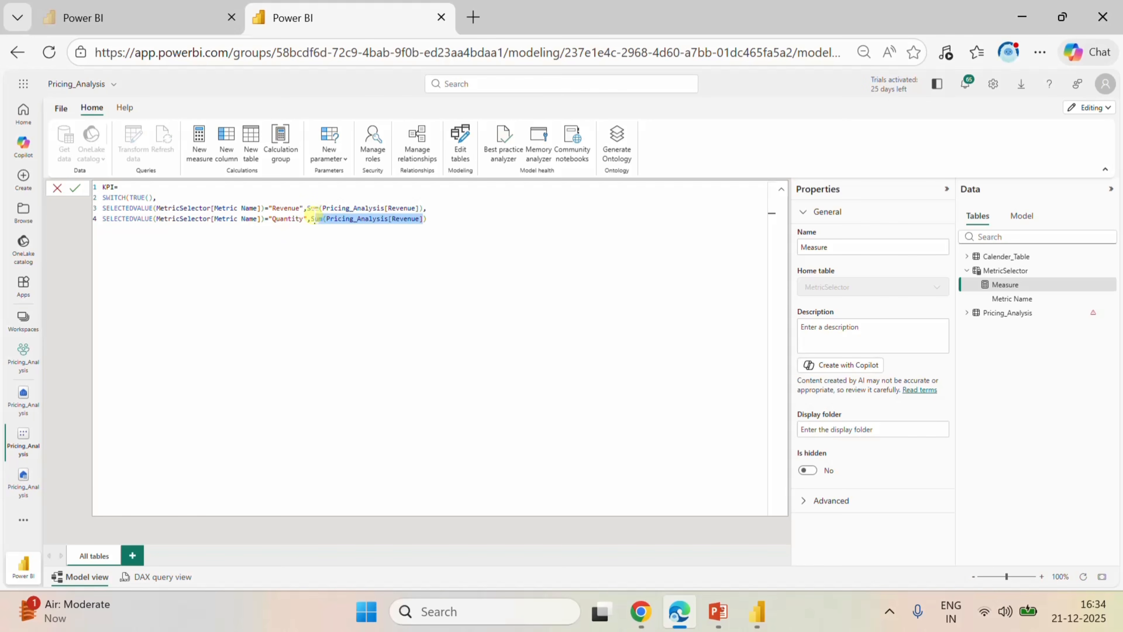
pyautogui.write('S')
pyautogui.press('BackSpace')
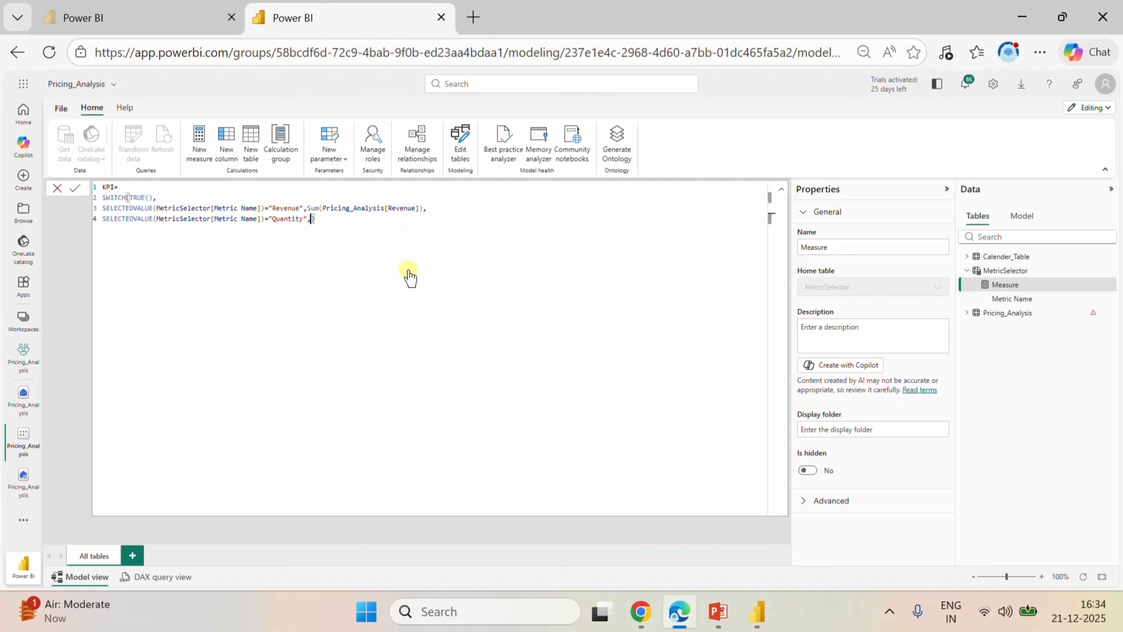
pyautogui.write('C')
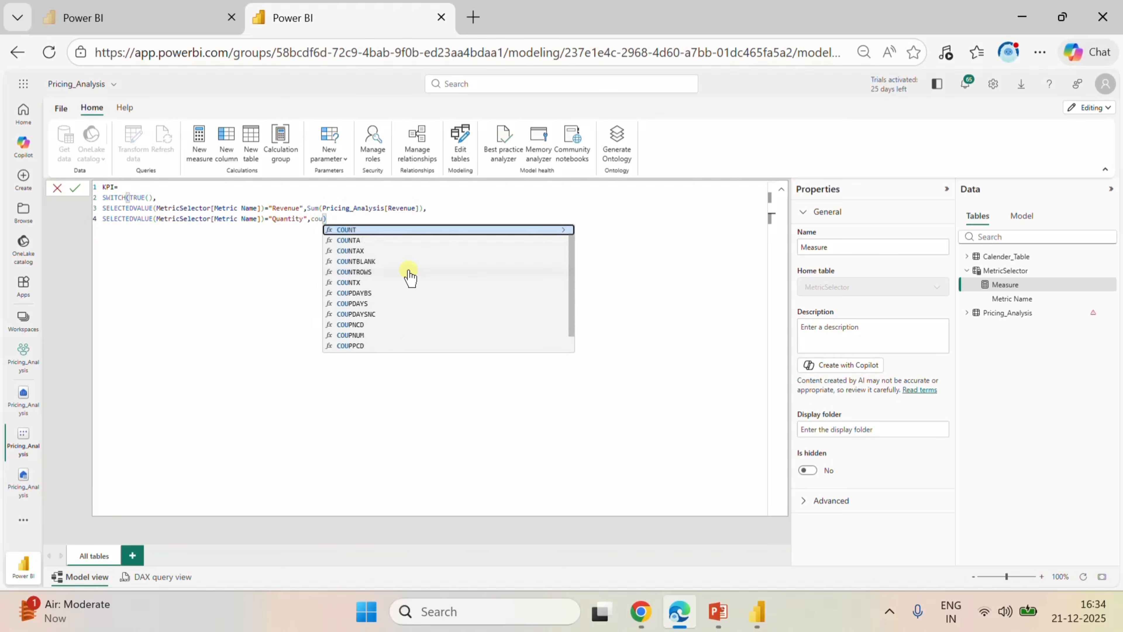
pyautogui.click(371, 230)
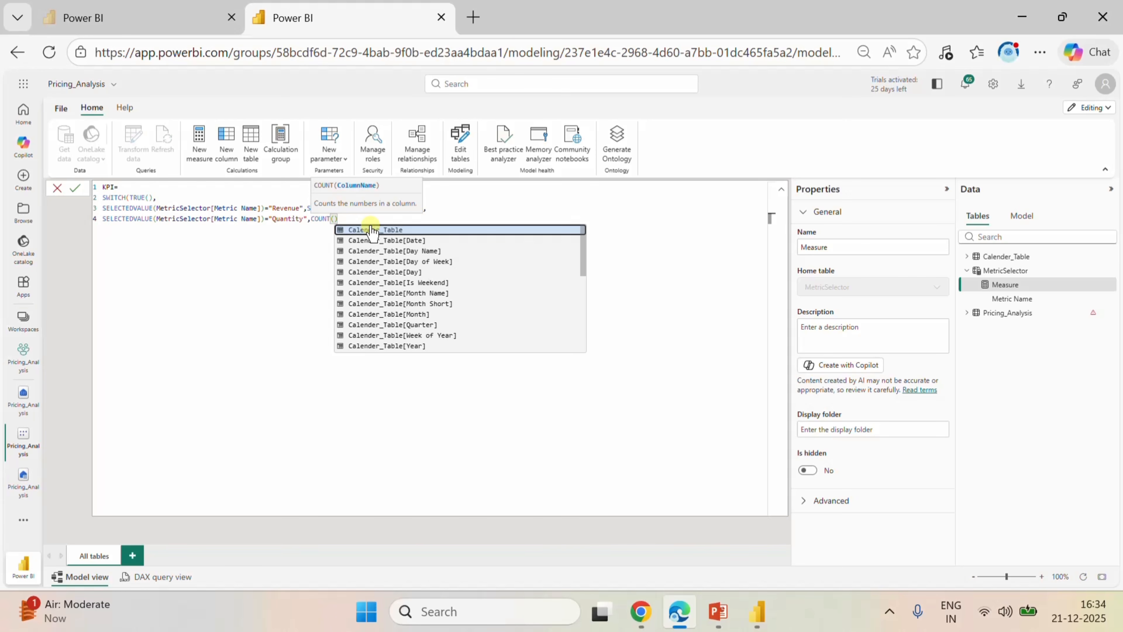
pyautogui.write('orde')
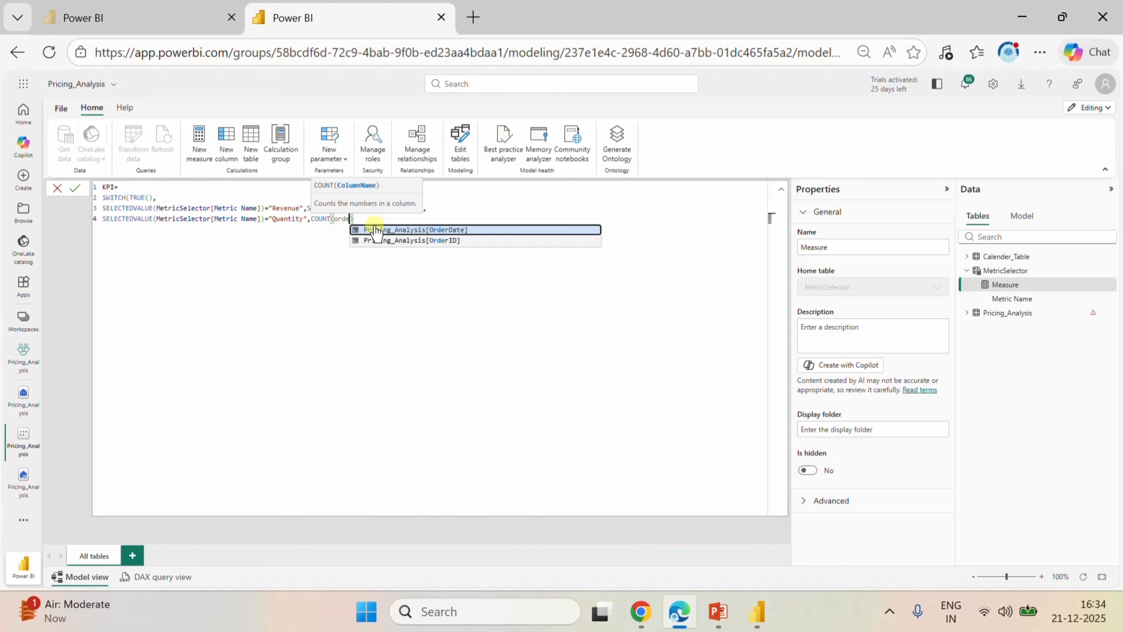
pyautogui.click(398, 240)
pyautogui.click(450, 223)
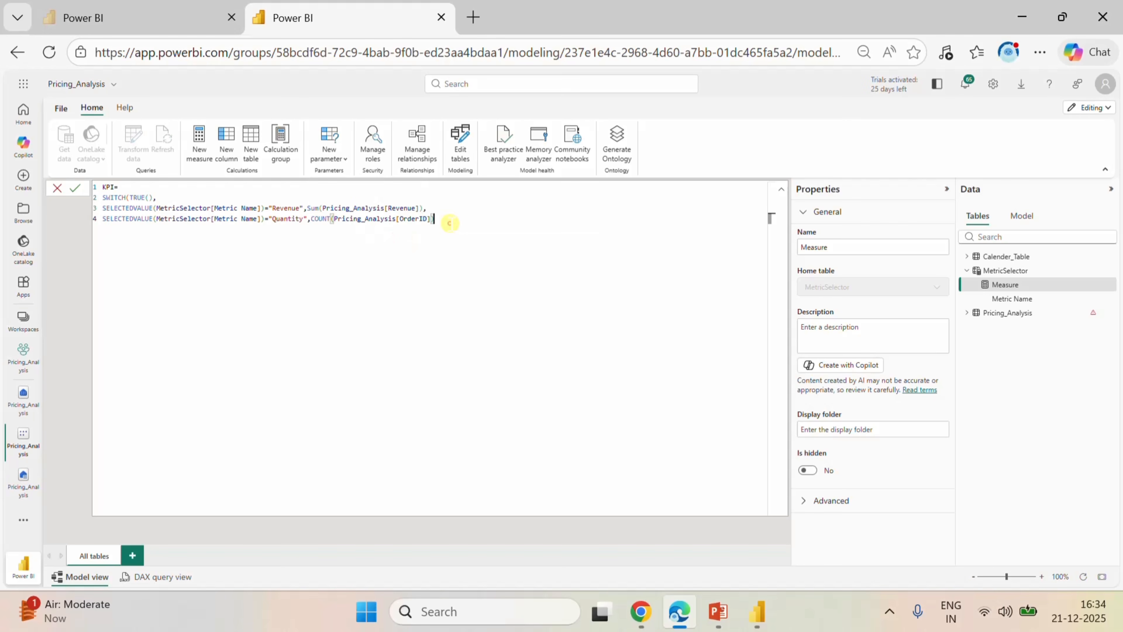
pyautogui.write(',')
# Paste the copied Revenue line onto line 5 of the formula and change its metric name to "Profir".
pyautogui.press('Return')
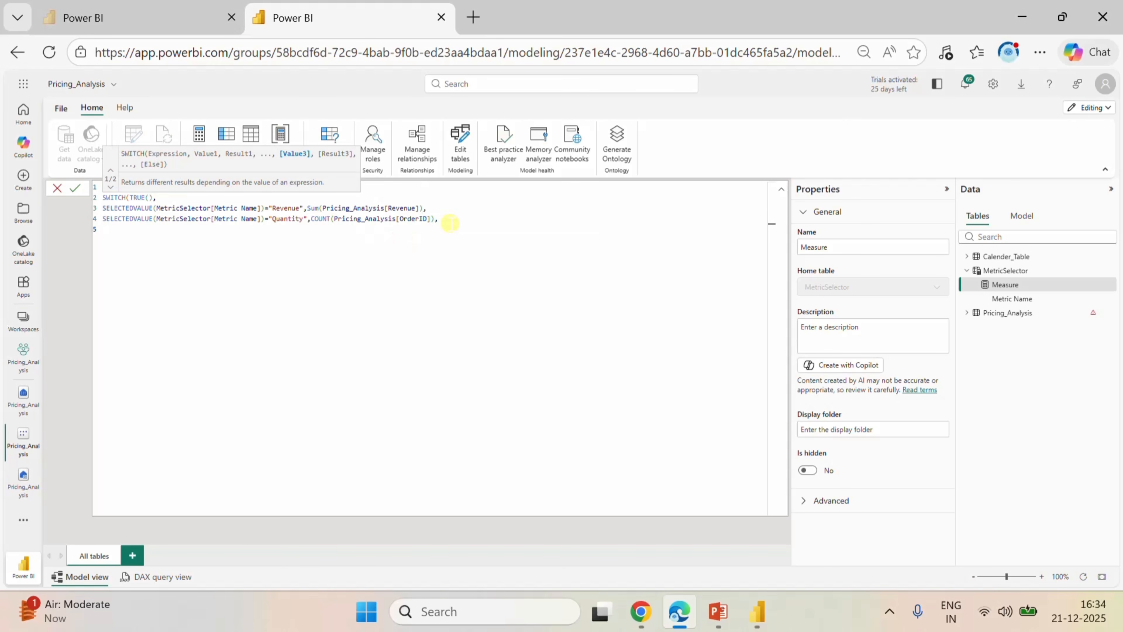
pyautogui.hotkey('ctrl', 'v')
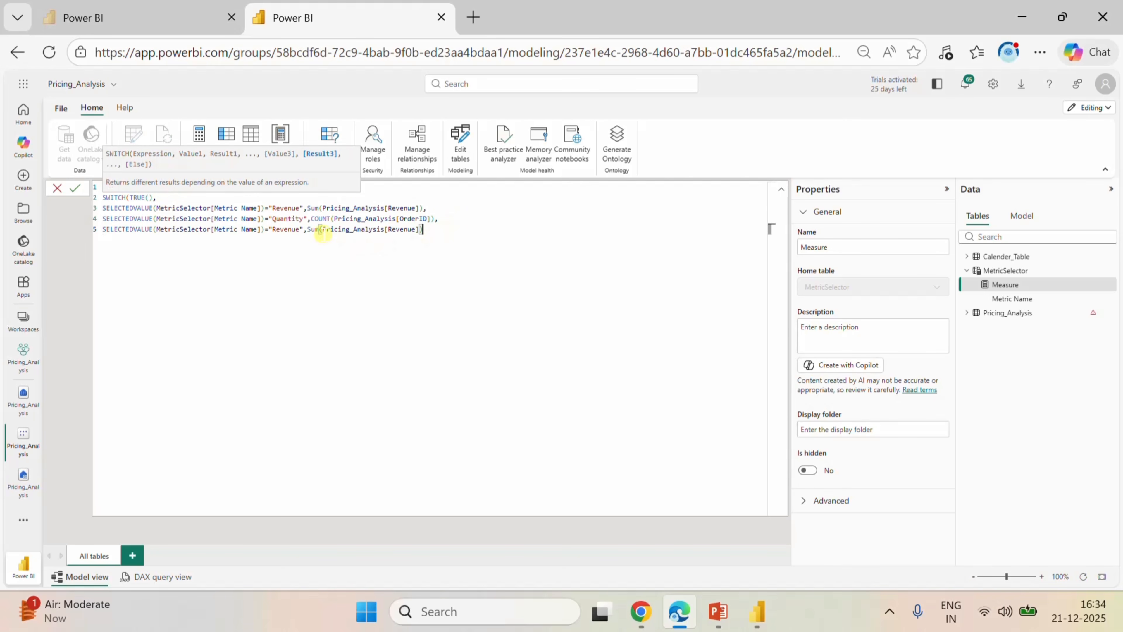
pyautogui.click(300, 230)
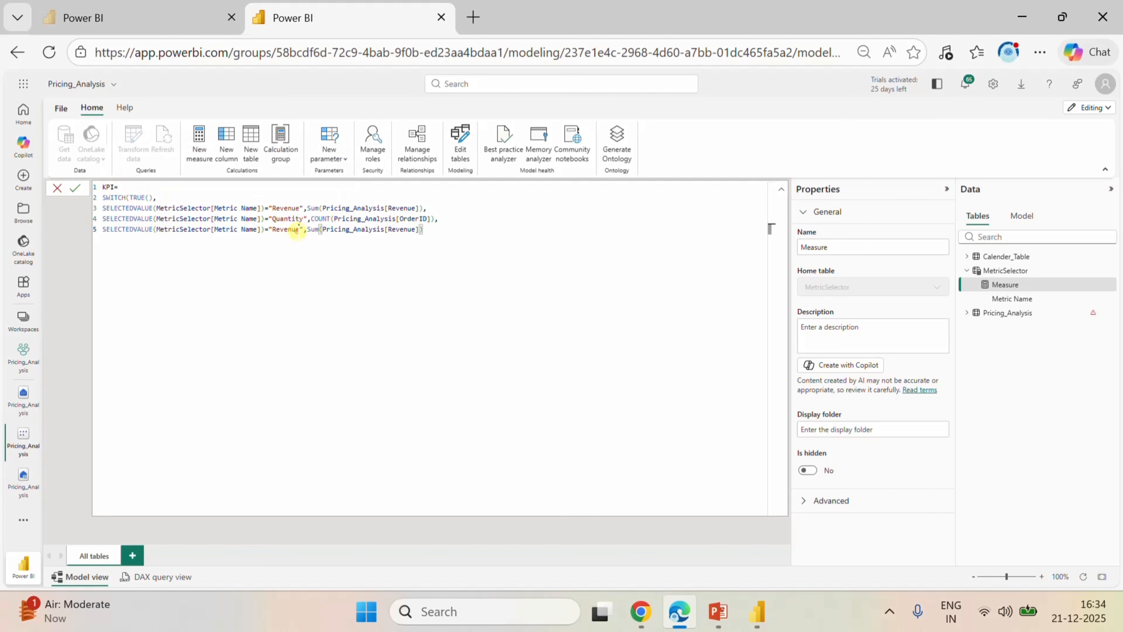
pyautogui.press('BackSpace')
pyautogui.press('BackSpace')
pyautogui.press('BackSpace')
pyautogui.press('BackSpace')
pyautogui.press('BackSpace')
pyautogui.press('BackSpace')
pyautogui.press('BackSpace')
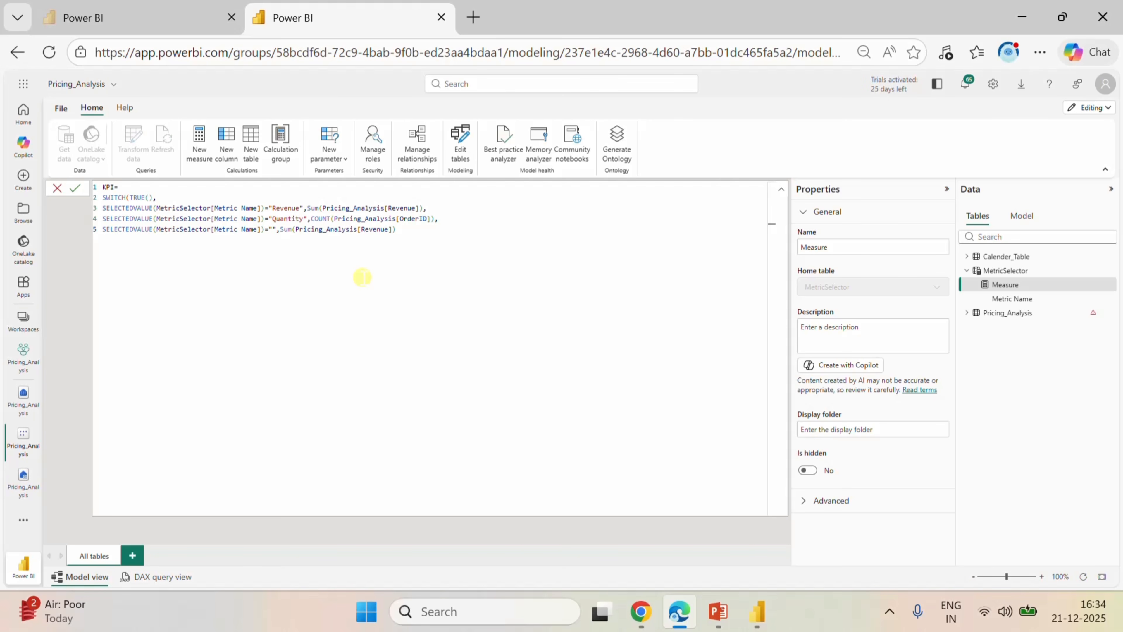
pyautogui.write('Profit')
# Change the column summed on line 5 to Pricing_Analysis[Profit] and end the line with a comma.
pyautogui.press('Right')
pyautogui.press('Right')
pyautogui.press('Right')
pyautogui.press('Right')
pyautogui.press('Right')
pyautogui.press('Right')
pyautogui.press('Right')
pyautogui.press('Right')
pyautogui.press('Right')
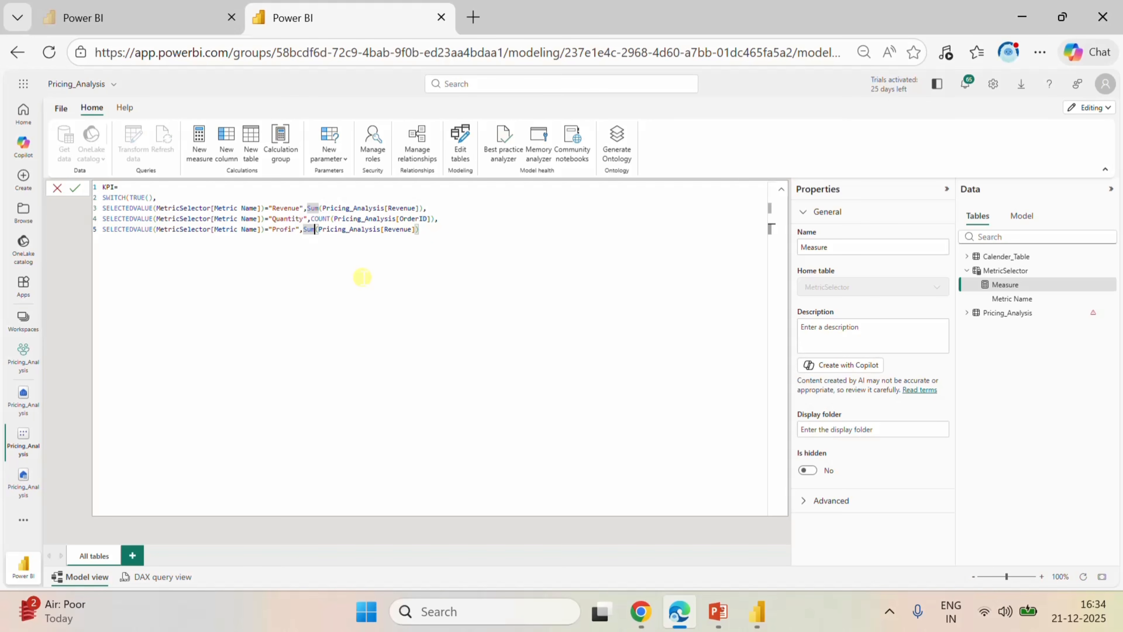
pyautogui.press('Right')
pyautogui.press('Right')
pyautogui.press('Right')
pyautogui.press('Right')
pyautogui.press('Right')
pyautogui.press('BackSpace')
pyautogui.press('BackSpace')
pyautogui.press('BackSpace')
pyautogui.press('BackSpace')
pyautogui.press('BackSpace')
pyautogui.press('BackSpace')
pyautogui.press('BackSpace')
pyautogui.press('BackSpace')
pyautogui.press('BackSpace')
pyautogui.press('BackSpace')
pyautogui.press('BackSpace')
pyautogui.press('BackSpace')
pyautogui.press('BackSpace')
pyautogui.press('BackSpace')
pyautogui.press('BackSpace')
pyautogui.press('BackSpace')
pyautogui.press('BackSpace')
pyautogui.press('BackSpace')
pyautogui.press('BackSpace')
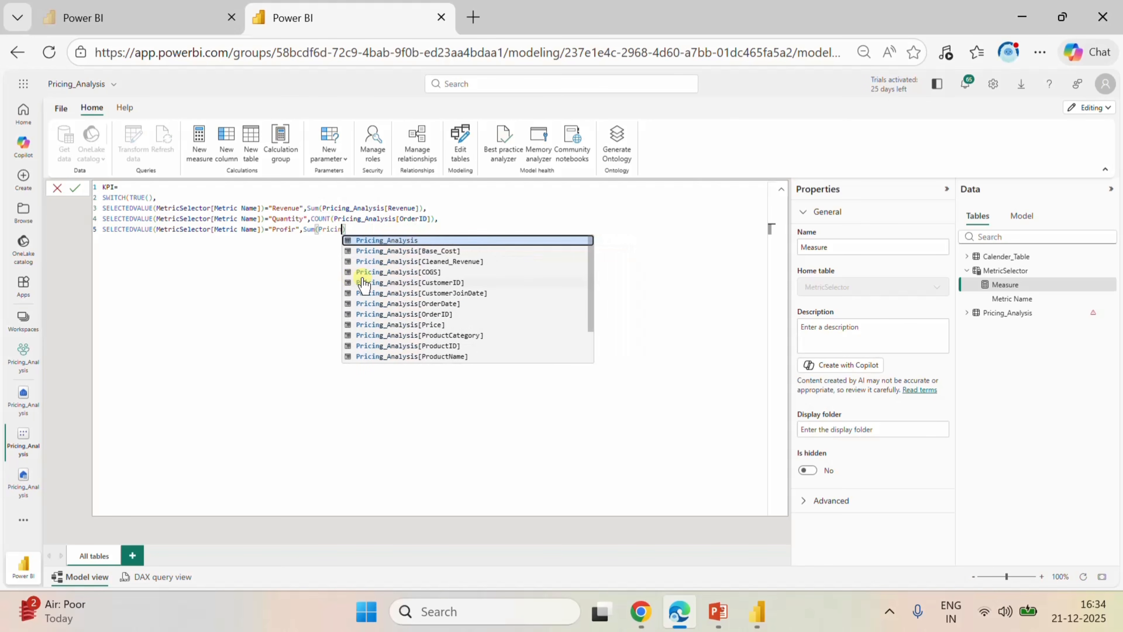
pyautogui.press('BackSpace')
pyautogui.press('BackSpace')
pyautogui.press('BackSpace')
pyautogui.press('BackSpace')
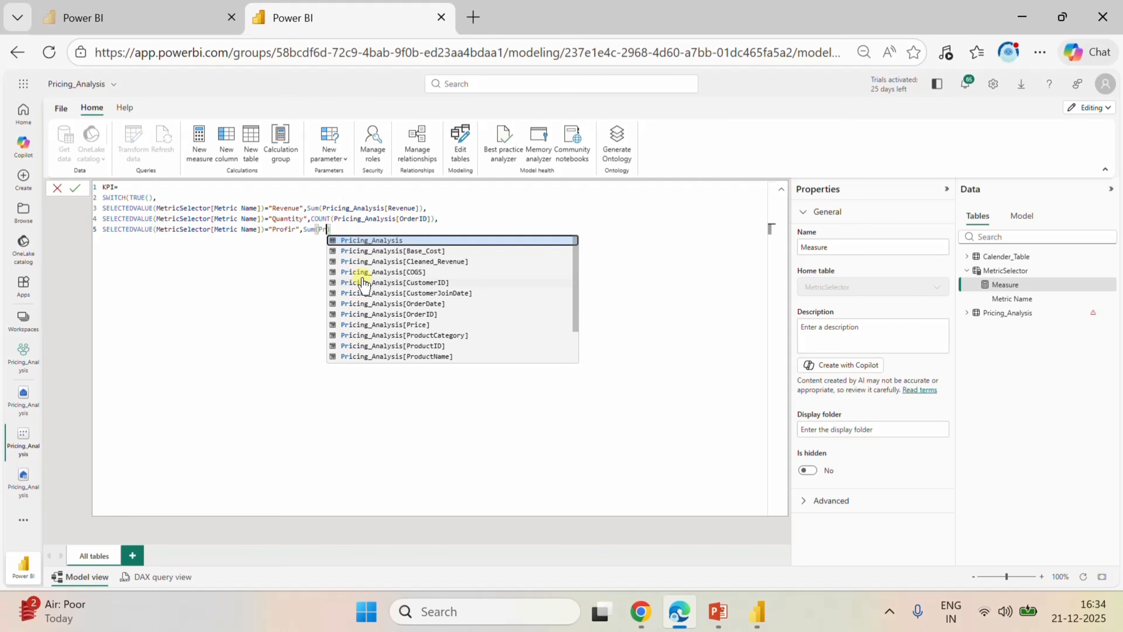
pyautogui.scroll(-1, 420, 317)
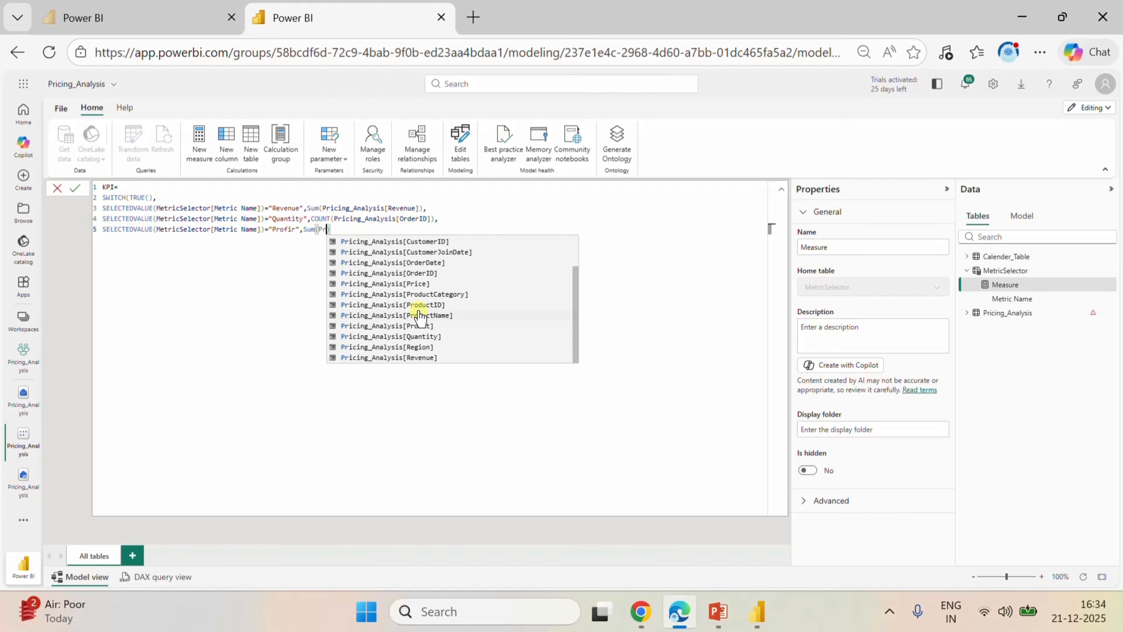
pyautogui.click(423, 326)
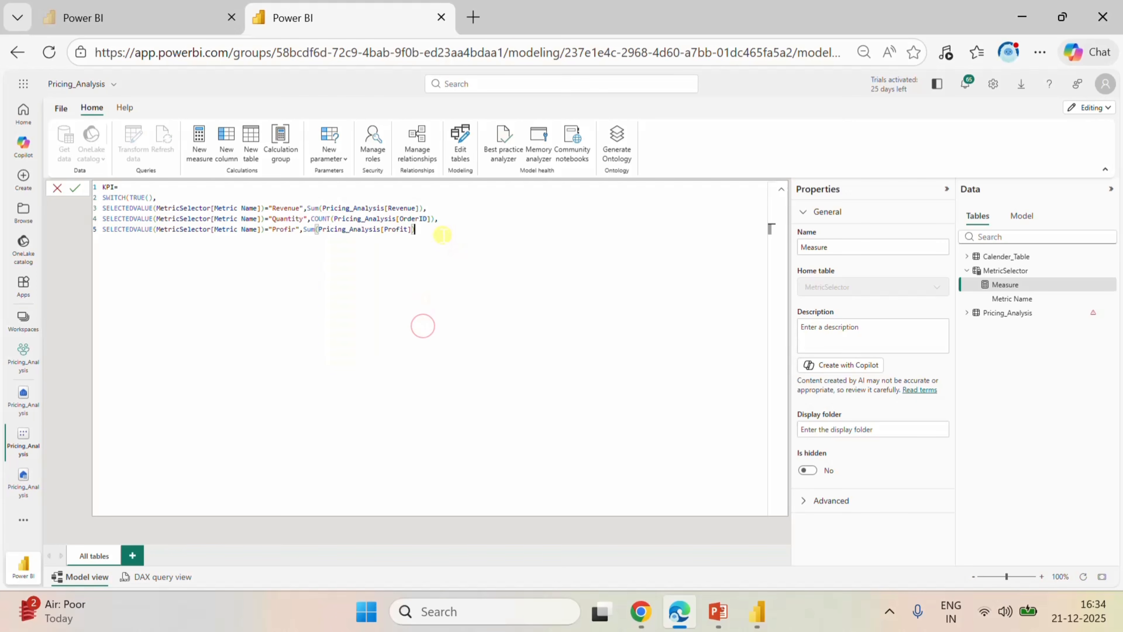
pyautogui.write('),')
# Paste the copied Revenue line onto line 6 of the formula and change its metric name to "Margin".
pyautogui.press('Return')
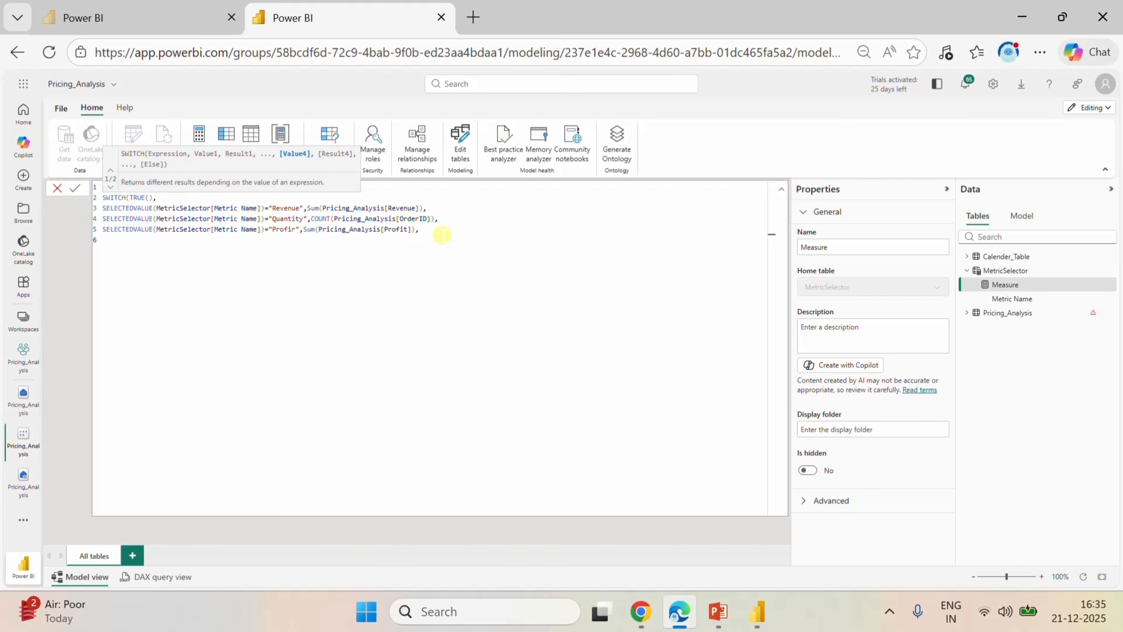
pyautogui.write('SELECTEDVALUE(MetricSelector[Metric Name])="Revenue",Sum(Pricing_Analysis[Revenue])')
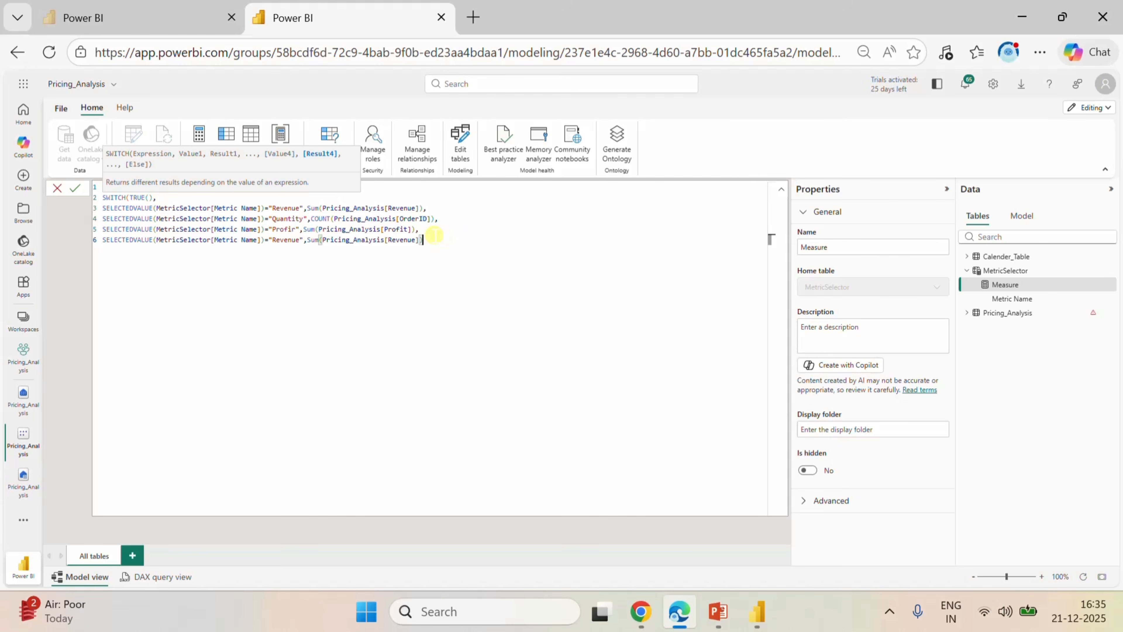
pyautogui.click(300, 239)
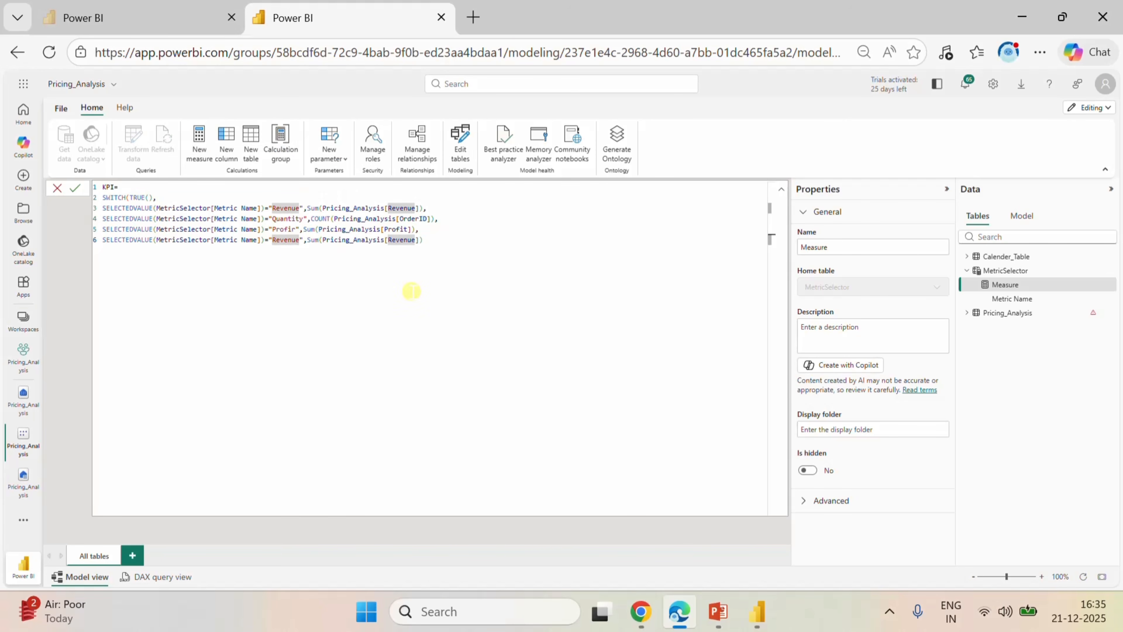
pyautogui.press('BackSpace')
pyautogui.press('BackSpace')
pyautogui.press('BackSpace')
pyautogui.press('BackSpace')
pyautogui.press('BackSpace')
pyautogui.press('BackSpace')
pyautogui.press('BackSpace')
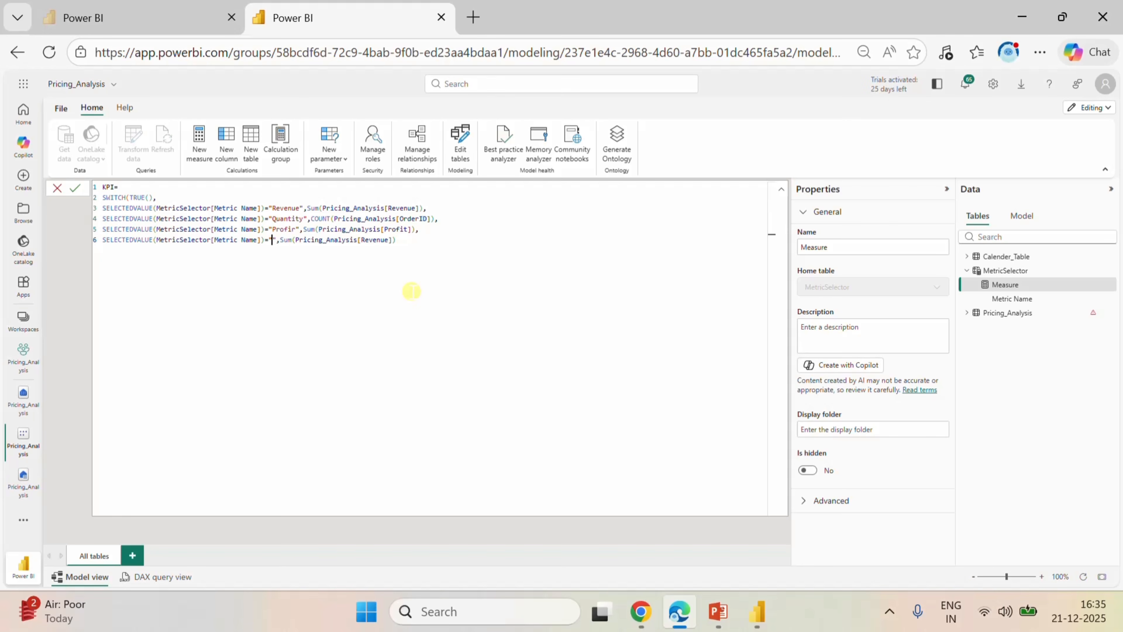
pyautogui.write('Margin')
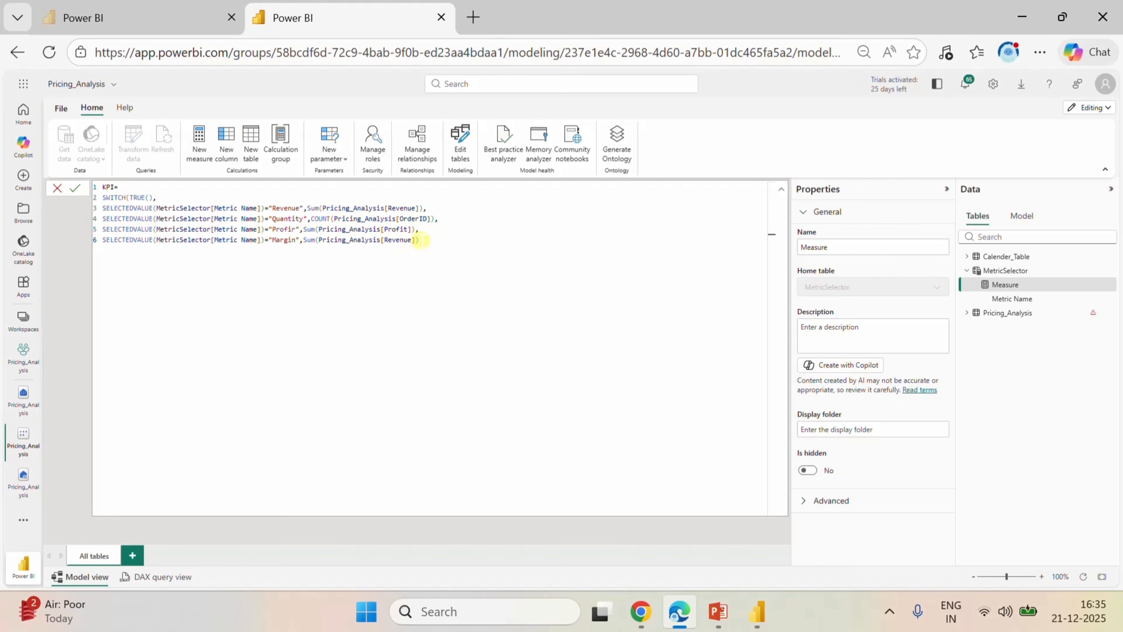
# Extend the "Margin" line's result by subtracting a SUM of Pricing_Analysis[COGS] from the revenue sum.
pyautogui.click(423, 240)
pyautogui.write(')')
pyautogui.write('-su')
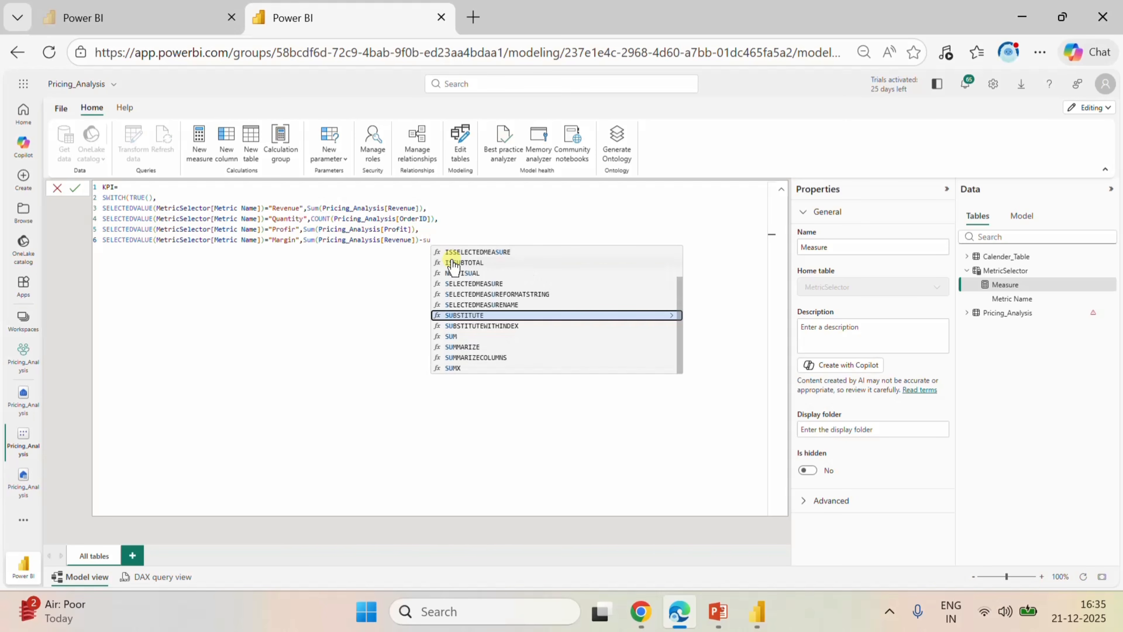
pyautogui.click(456, 336)
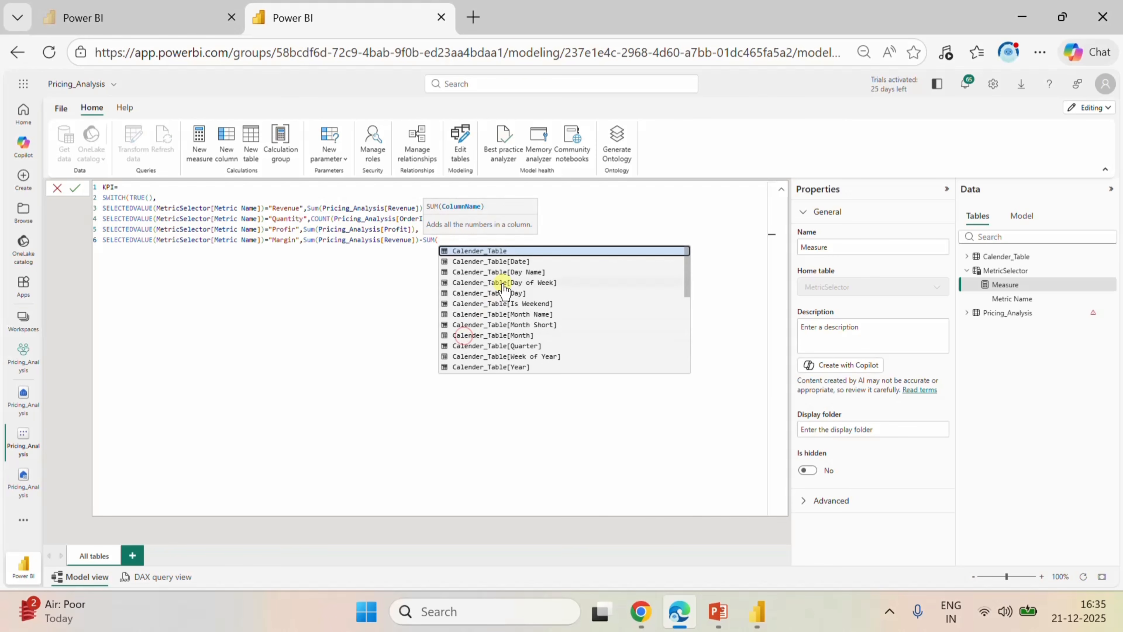
pyautogui.write('co')
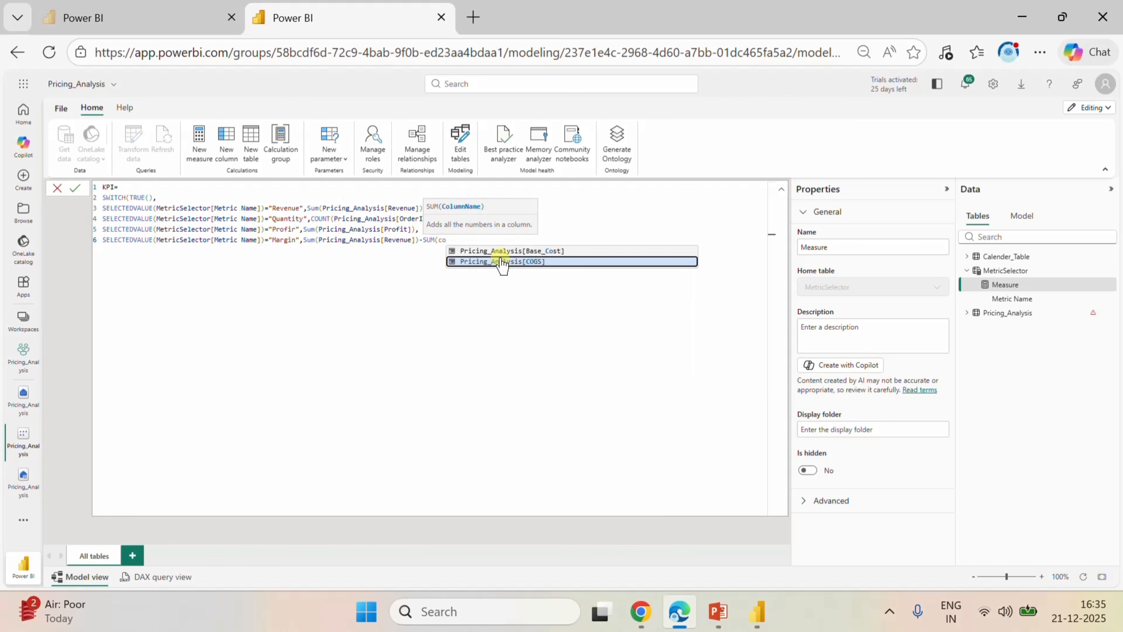
pyautogui.click(502, 262)
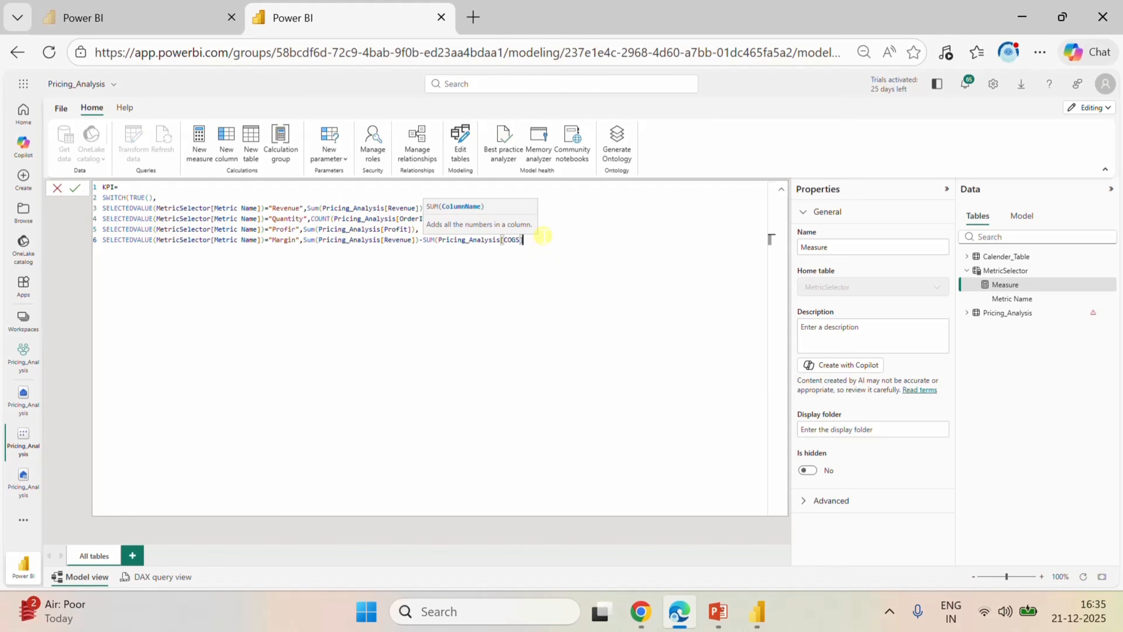
# Close the COGS sum and enclose the revenue minus COGS difference on the "Margin" line in parentheses.
pyautogui.write(')')
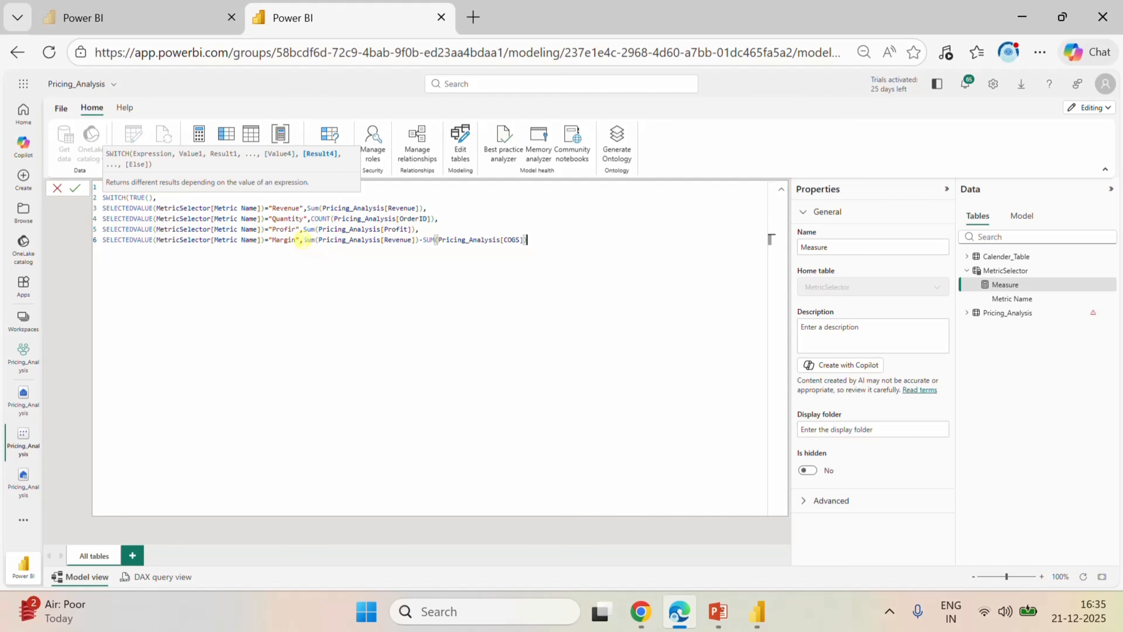
pyautogui.click(304, 240)
pyautogui.write('(')
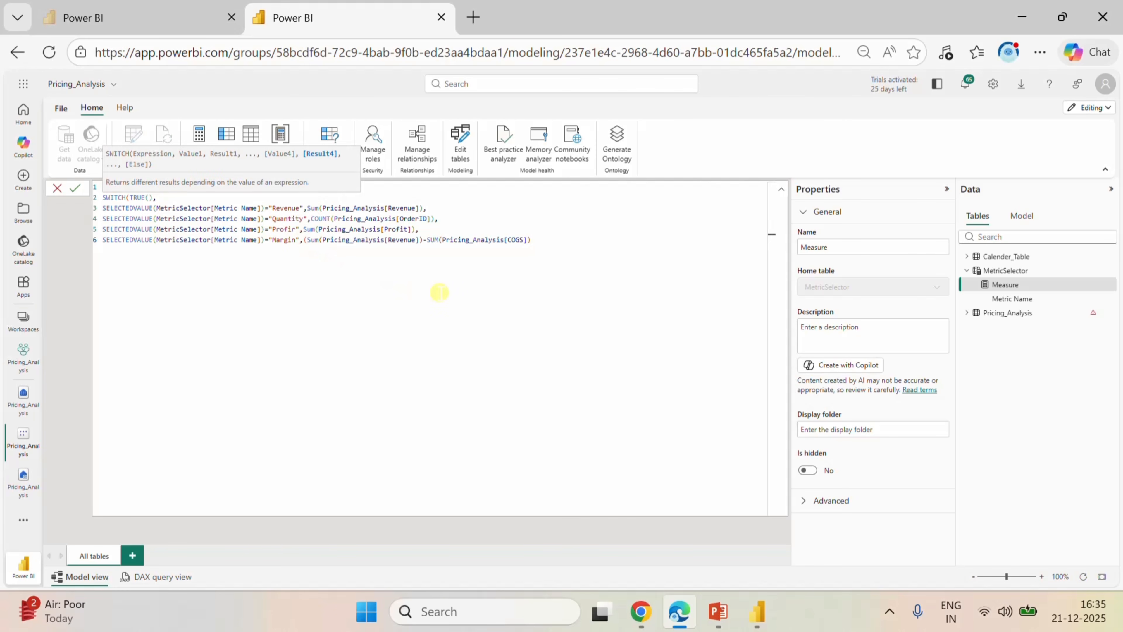
pyautogui.click(548, 242)
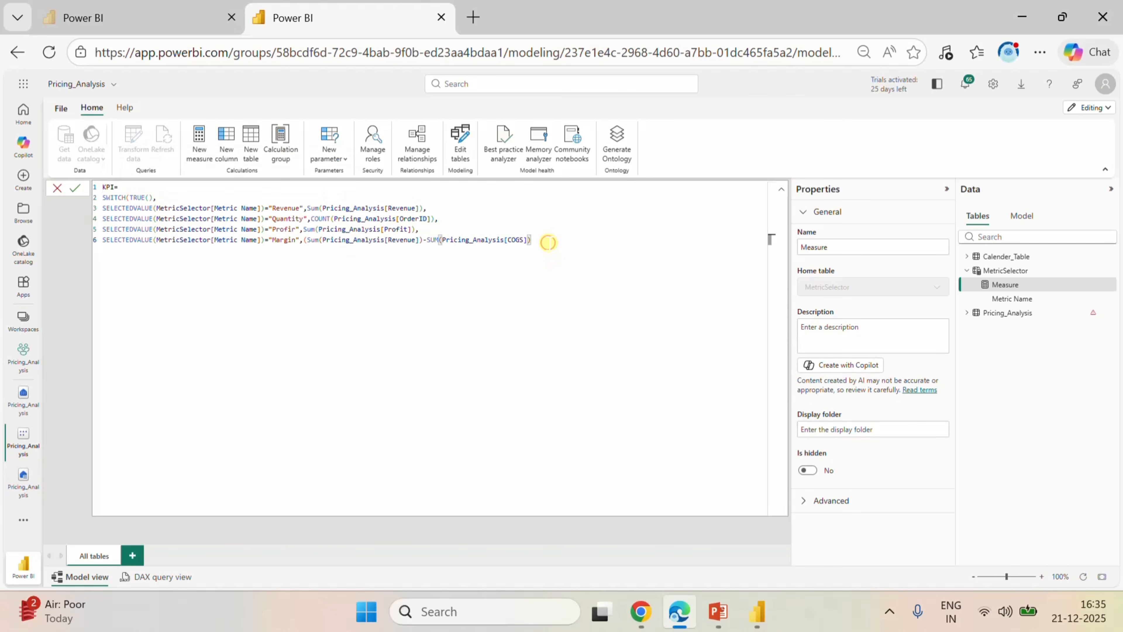
pyautogui.write(')/su')
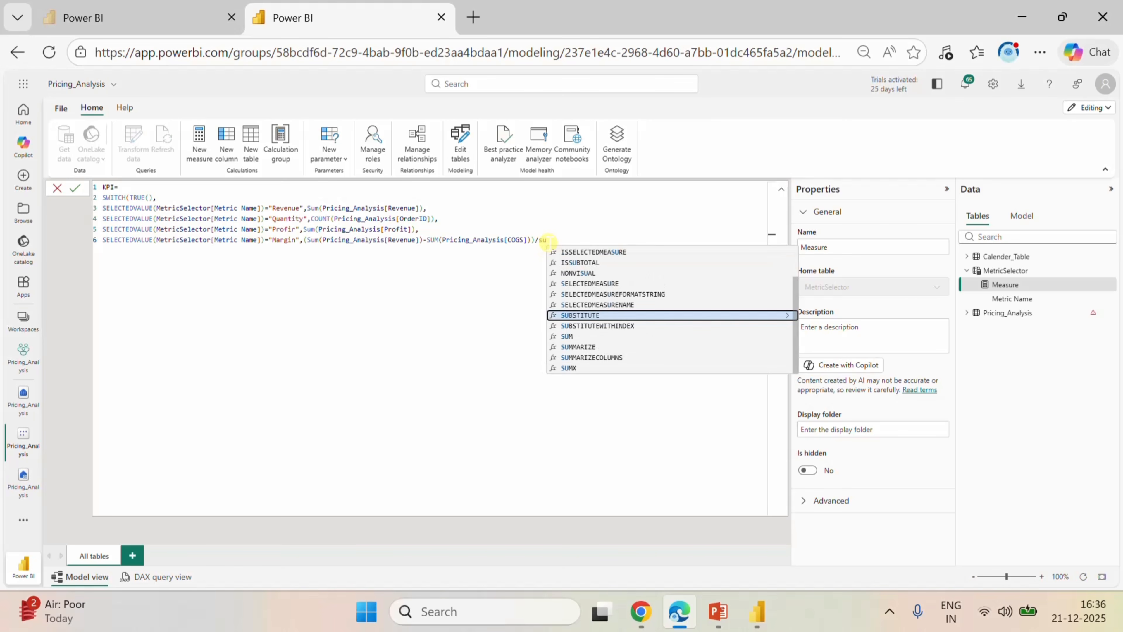
# Divide the "Margin" line's difference by SUM(Pricing_Analysis[Revenue]) and end the line with a comma.
pyautogui.click(568, 336)
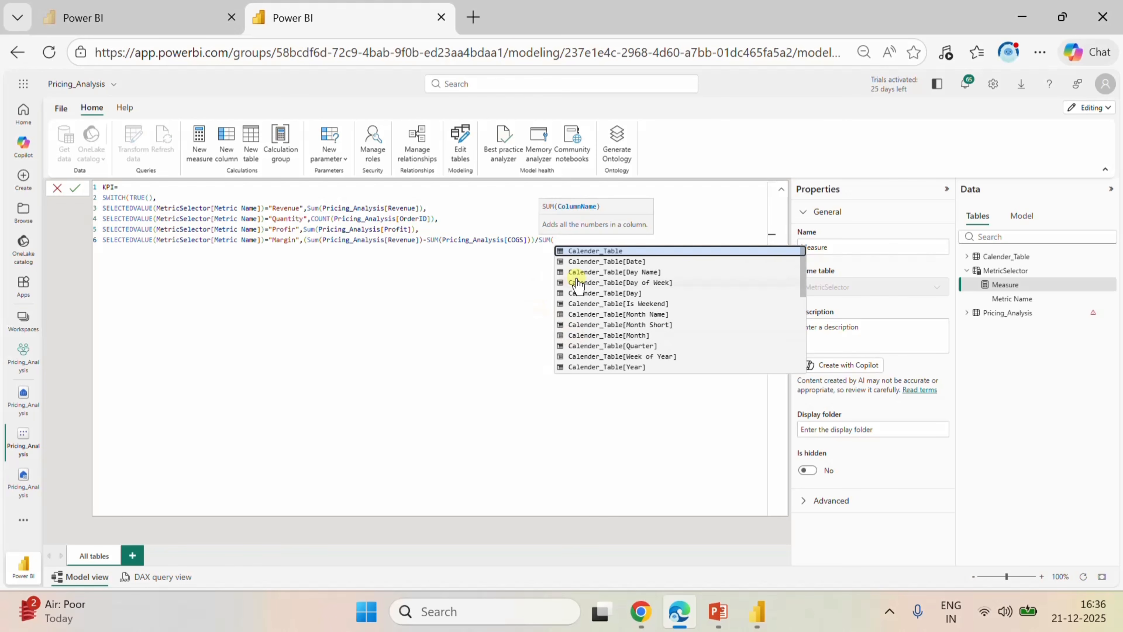
pyautogui.write('re')
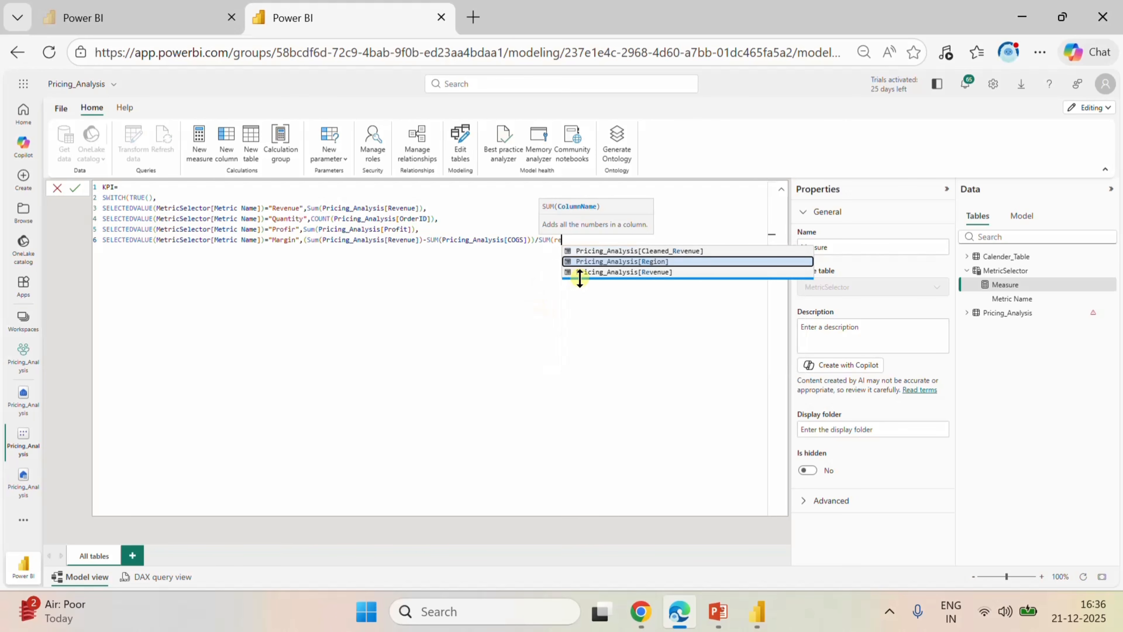
pyautogui.click(624, 272)
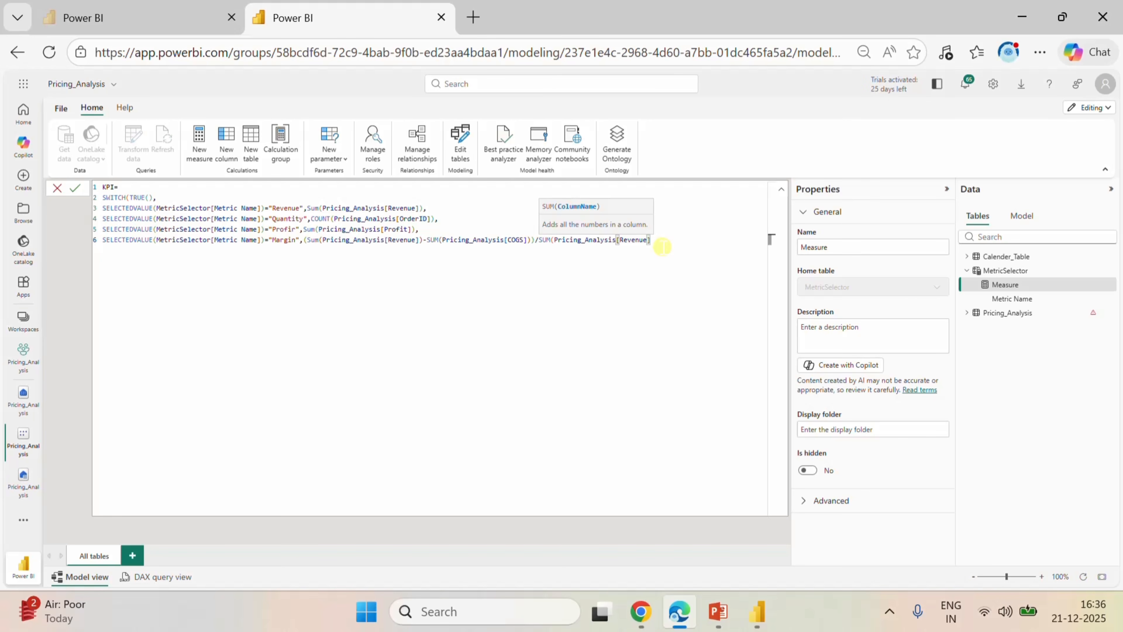
pyautogui.write(',')
pyautogui.press('BackSpace')
pyautogui.write(')')
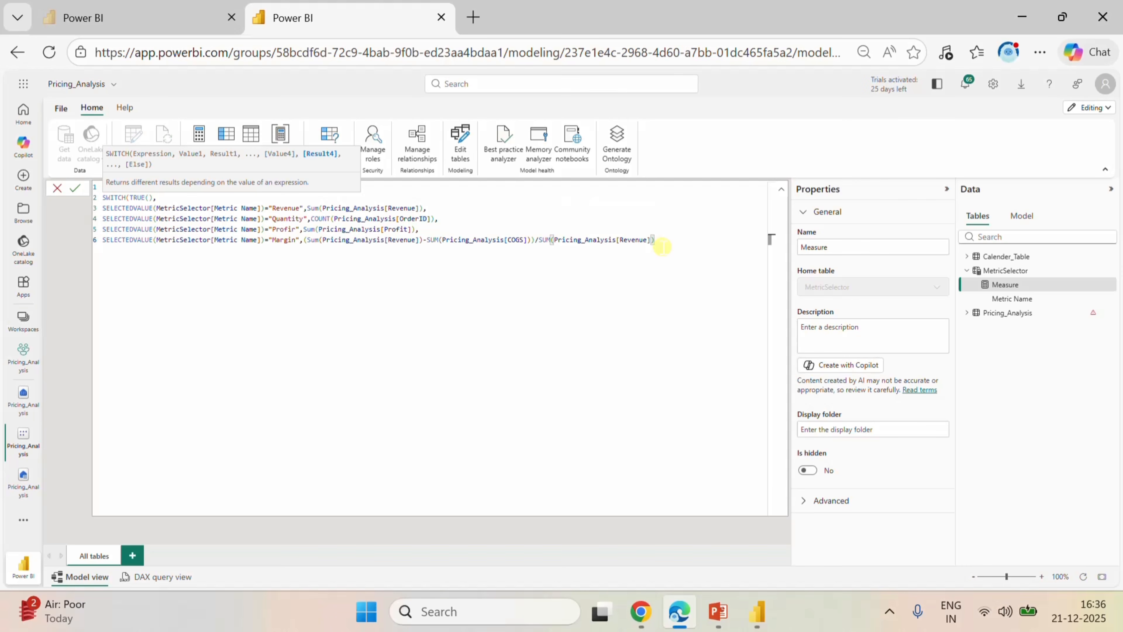
pyautogui.write(',')
# Add "No Value" as the fallback result on line 7, close the SWITCH on line 8 and commit the KPI measure.
pyautogui.press('Return')
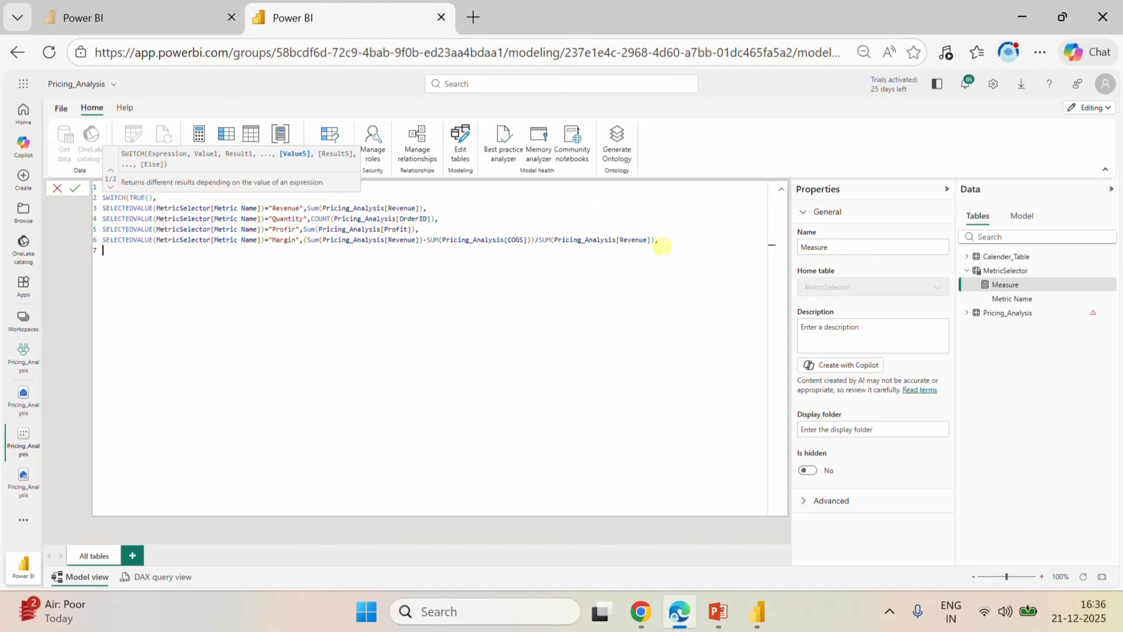
pyautogui.write('"No Value')
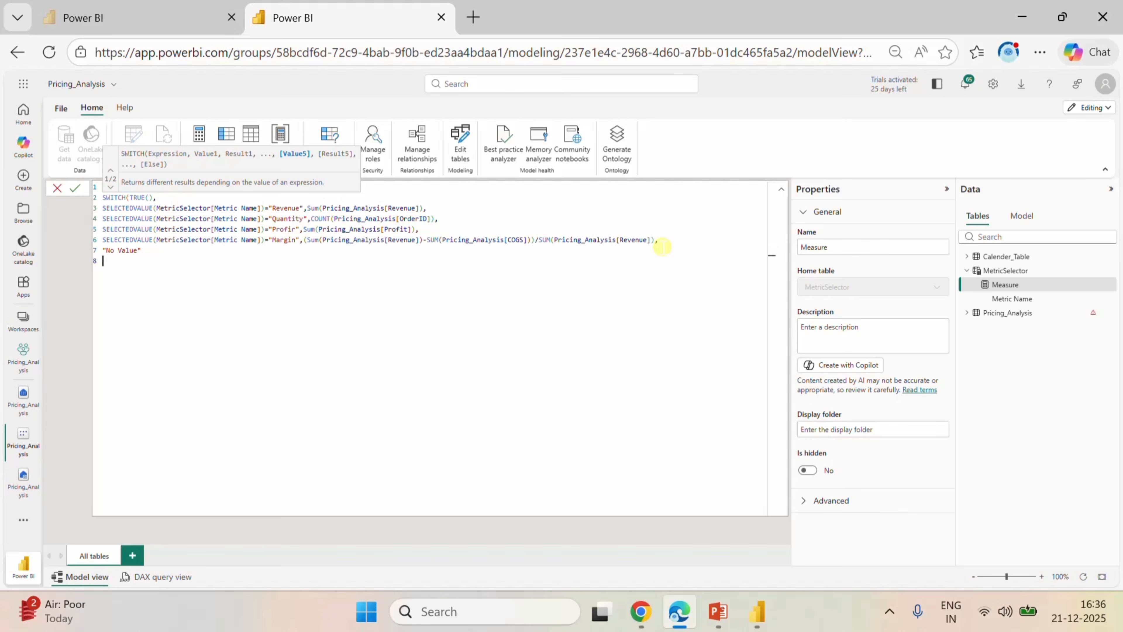
pyautogui.write(')')
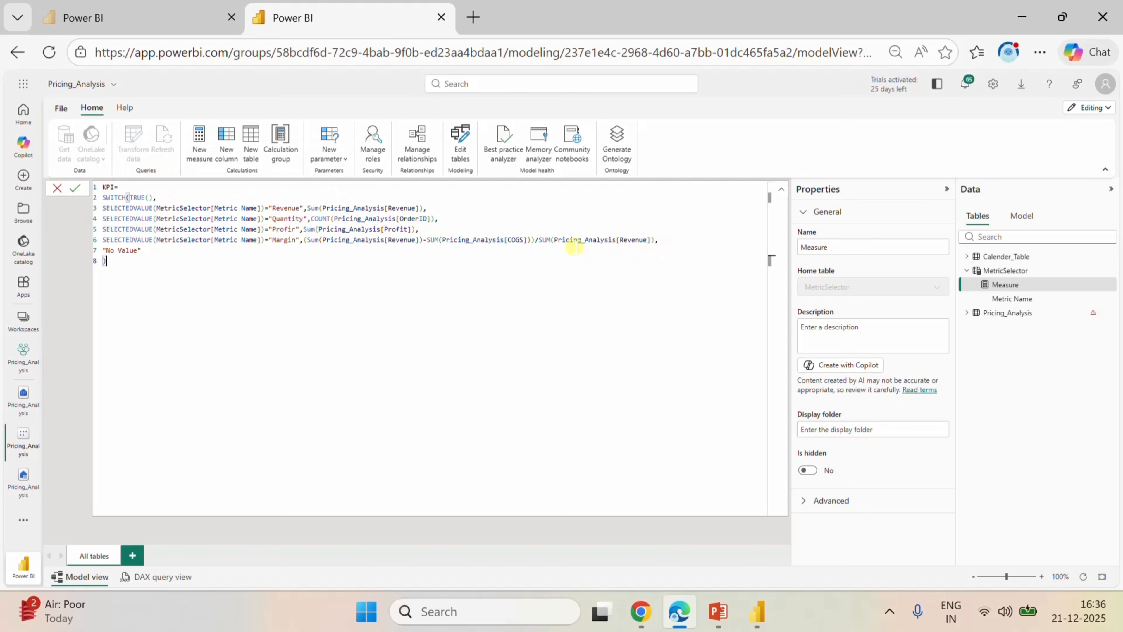
pyautogui.click(77, 190)
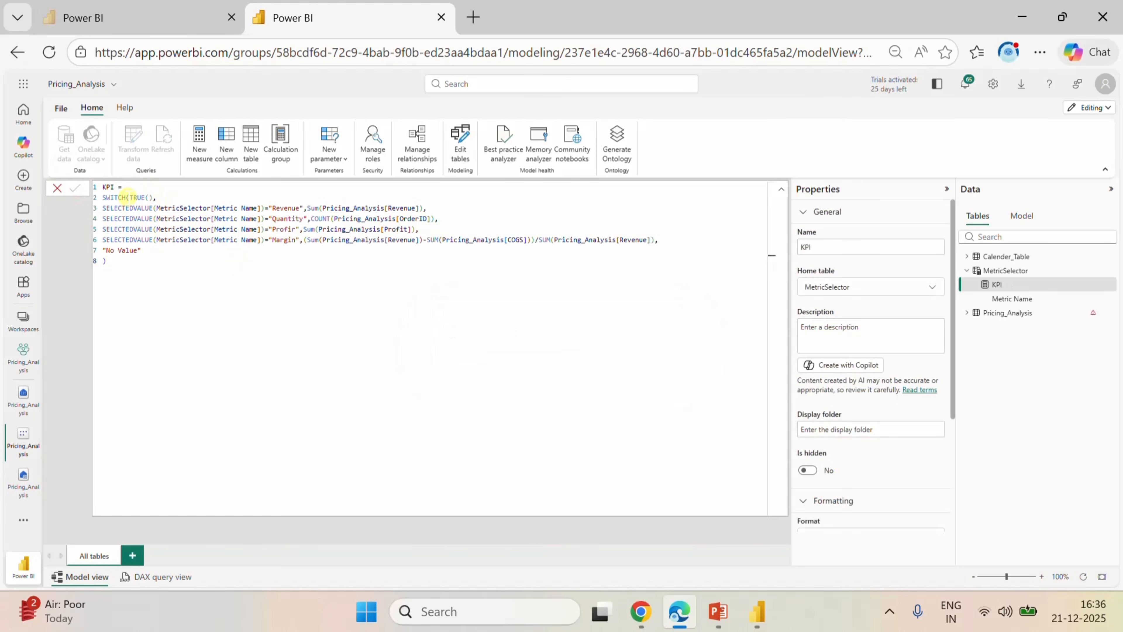
pyautogui.click(55, 189)
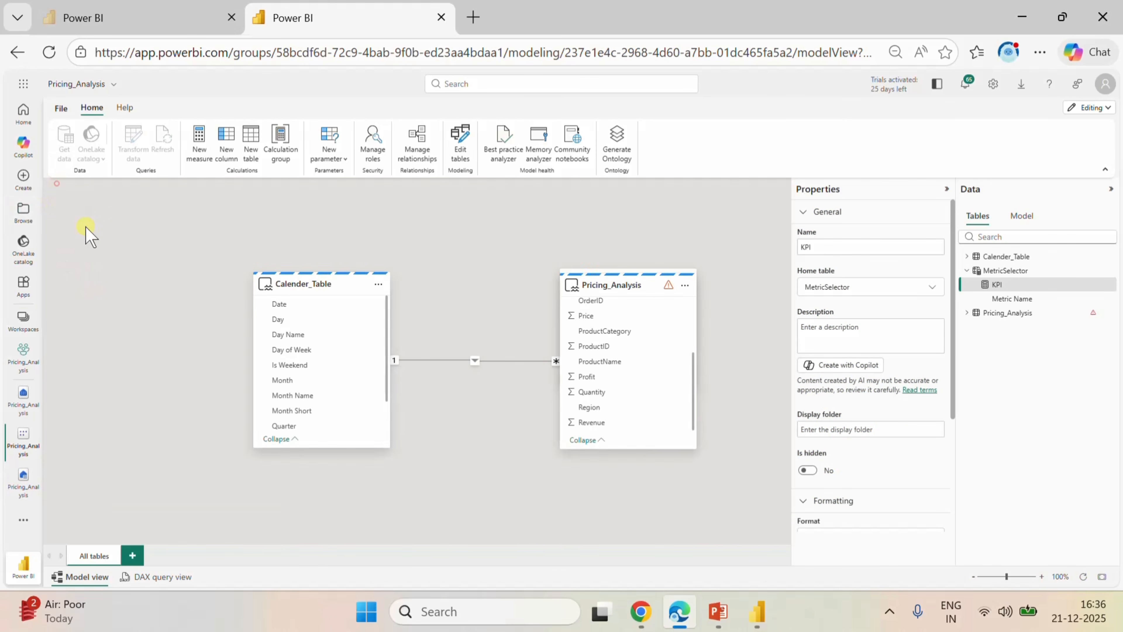
# Switch to Power BI Desktop, choose 2024 in the Year and Quarter slicer and duplicate that slicer on the page.
pyautogui.click(757, 611)
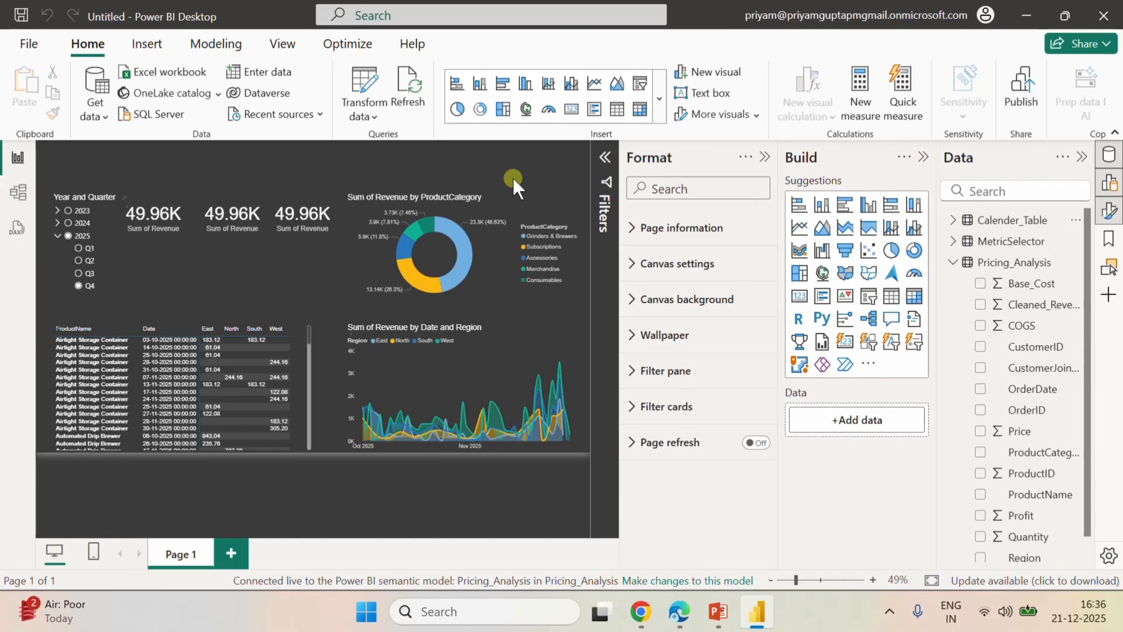
pyautogui.click(110, 223)
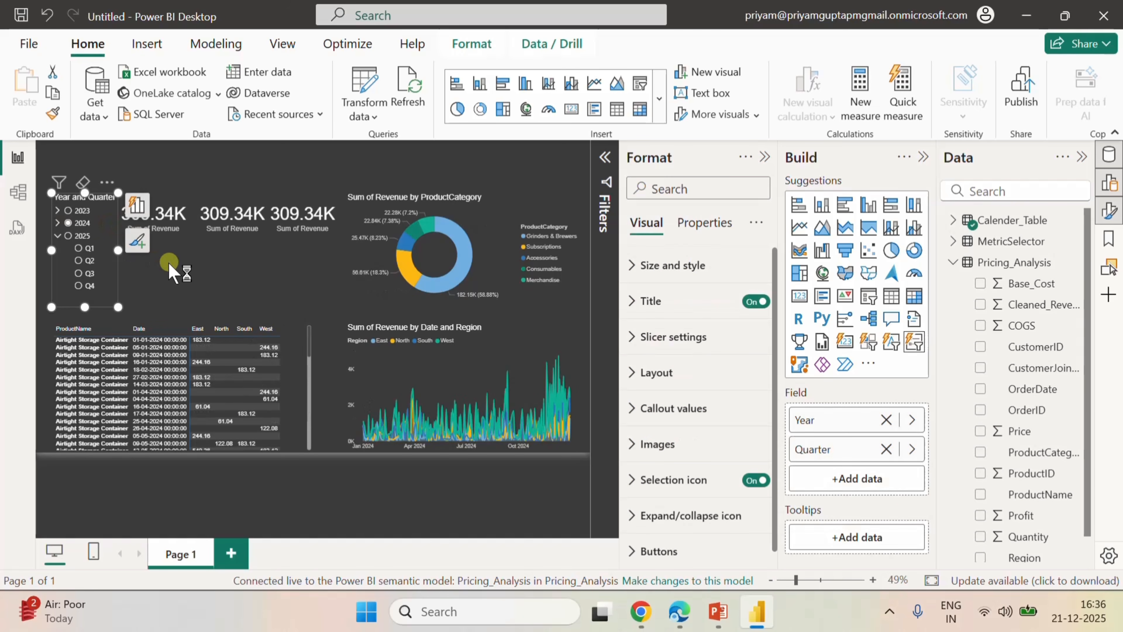
pyautogui.click(207, 159)
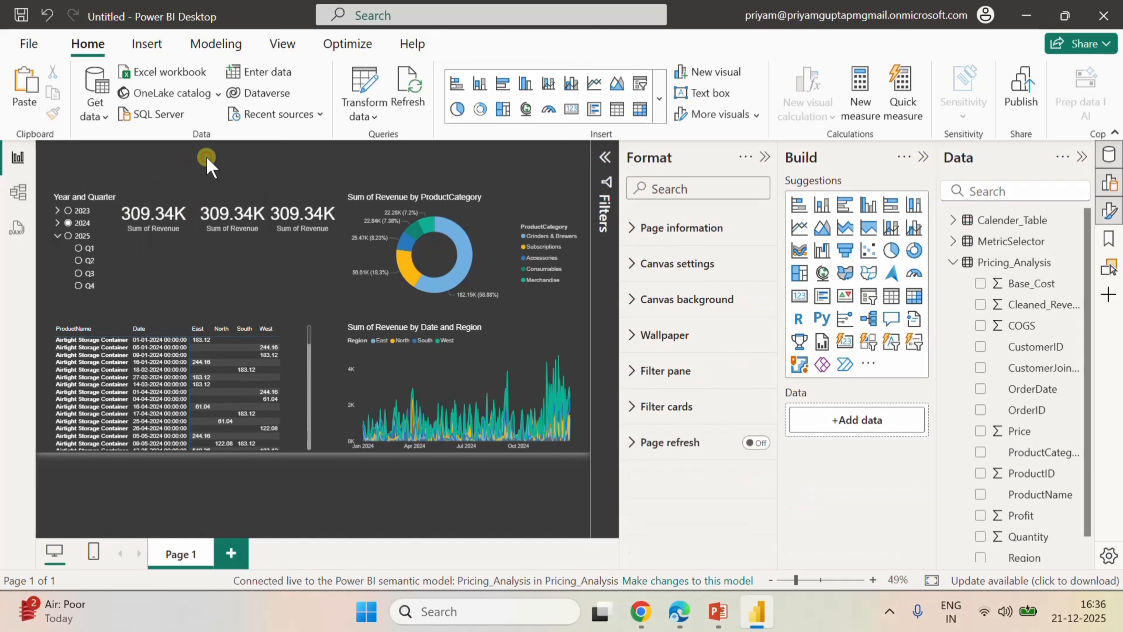
pyautogui.click(206, 157)
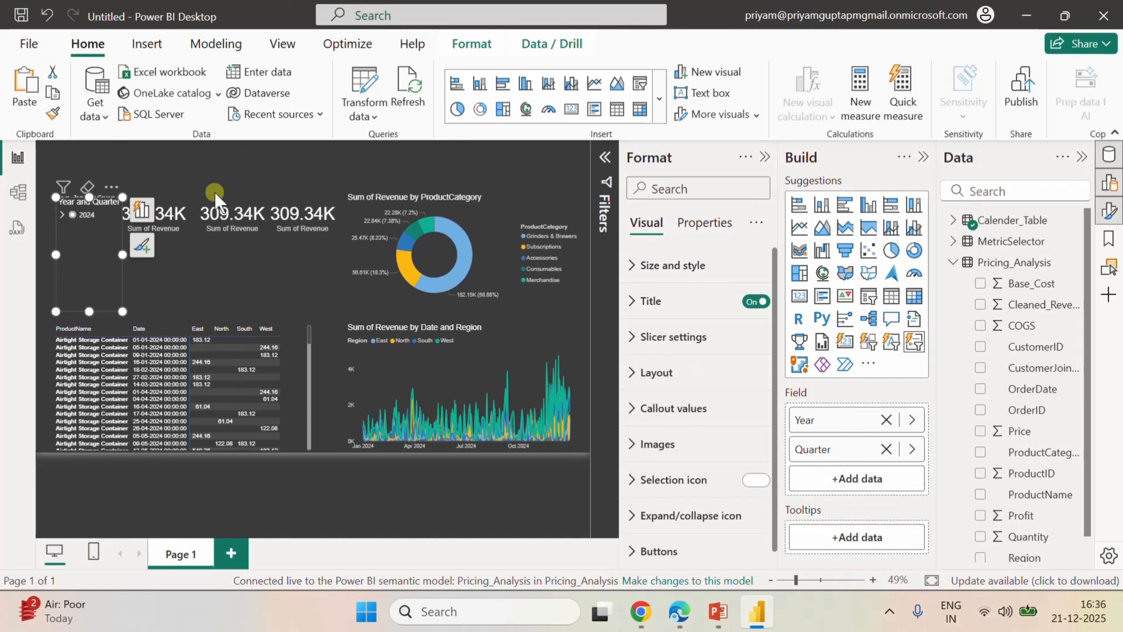
# Move the duplicated slicer above the revenue cards and adjust the sizes of the copy and the original slicer.
pyautogui.moveTo(100, 230); pyautogui.dragTo(230, 182)
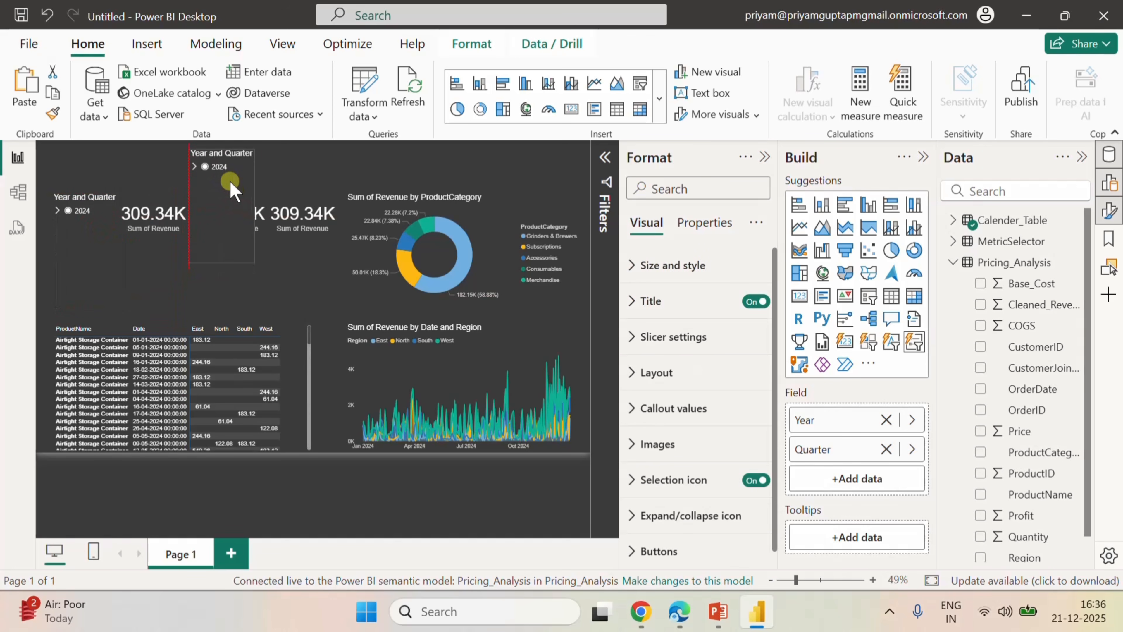
pyautogui.moveTo(222, 264); pyautogui.dragTo(328, 170)
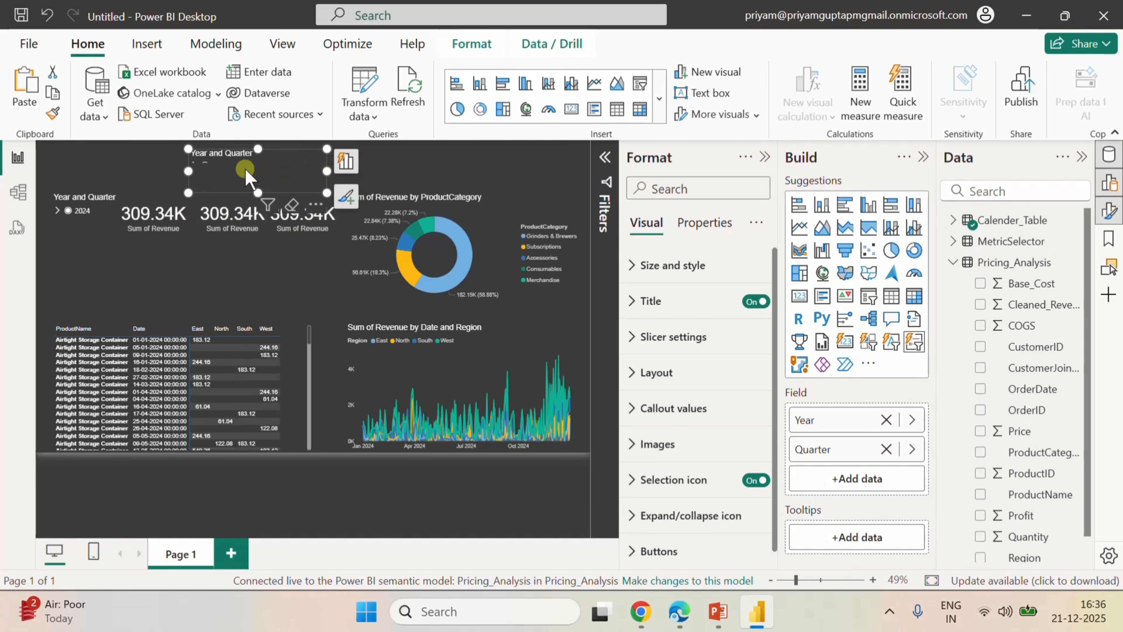
pyautogui.click(101, 276)
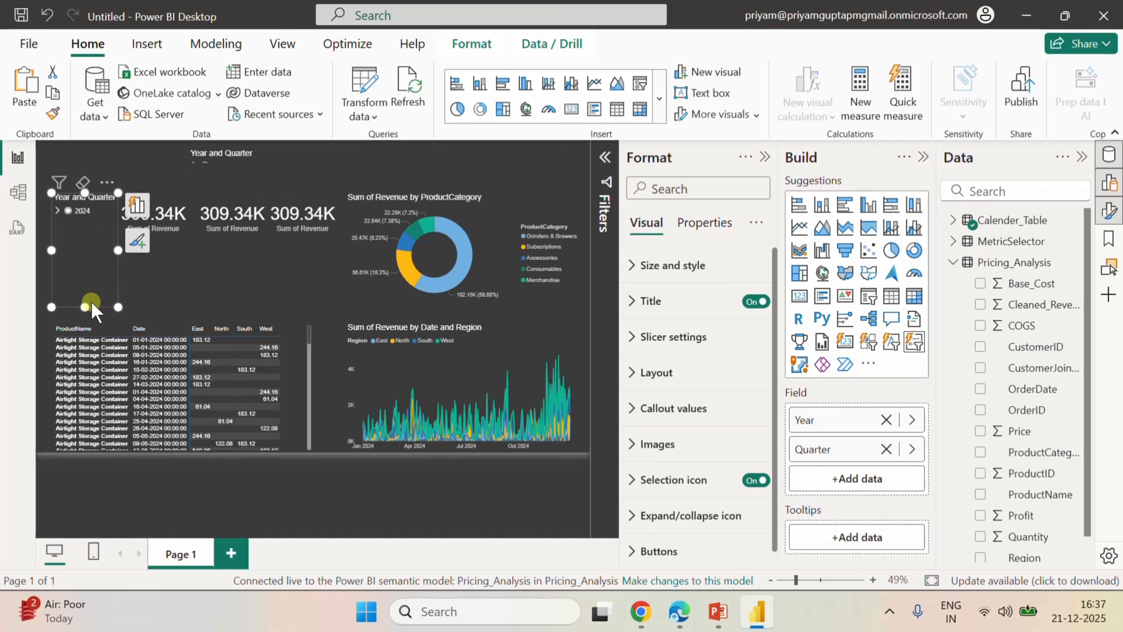
pyautogui.moveTo(84, 305); pyautogui.dragTo(88, 265)
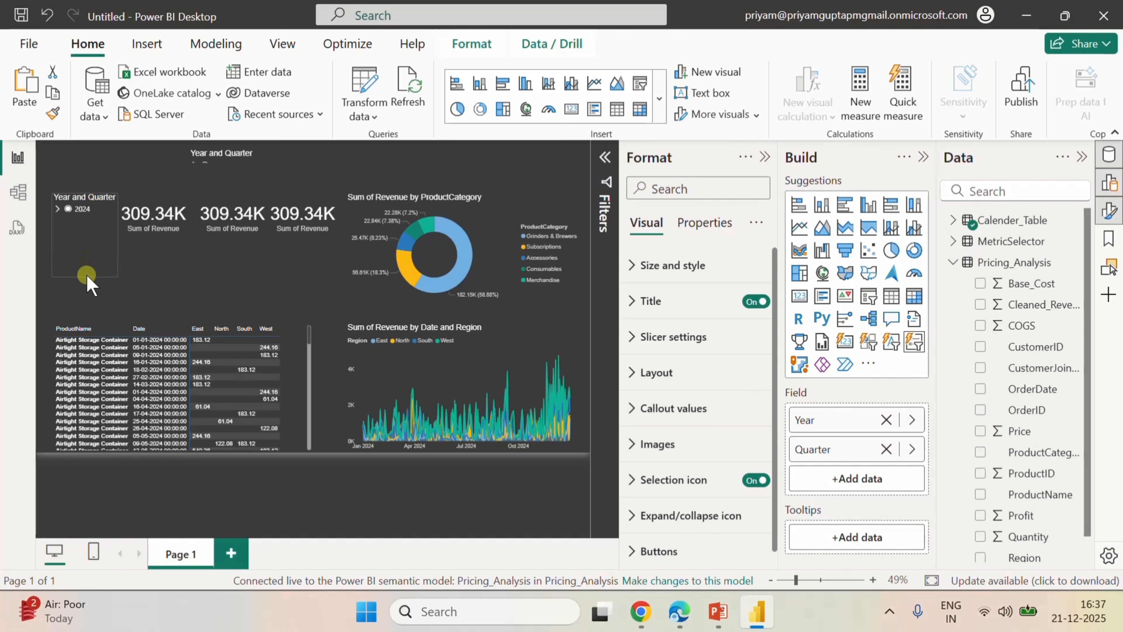
# Collapse 2025 in the duplicated Year and Quarter slicer and clear its 2024 selection.
pyautogui.click(180, 213)
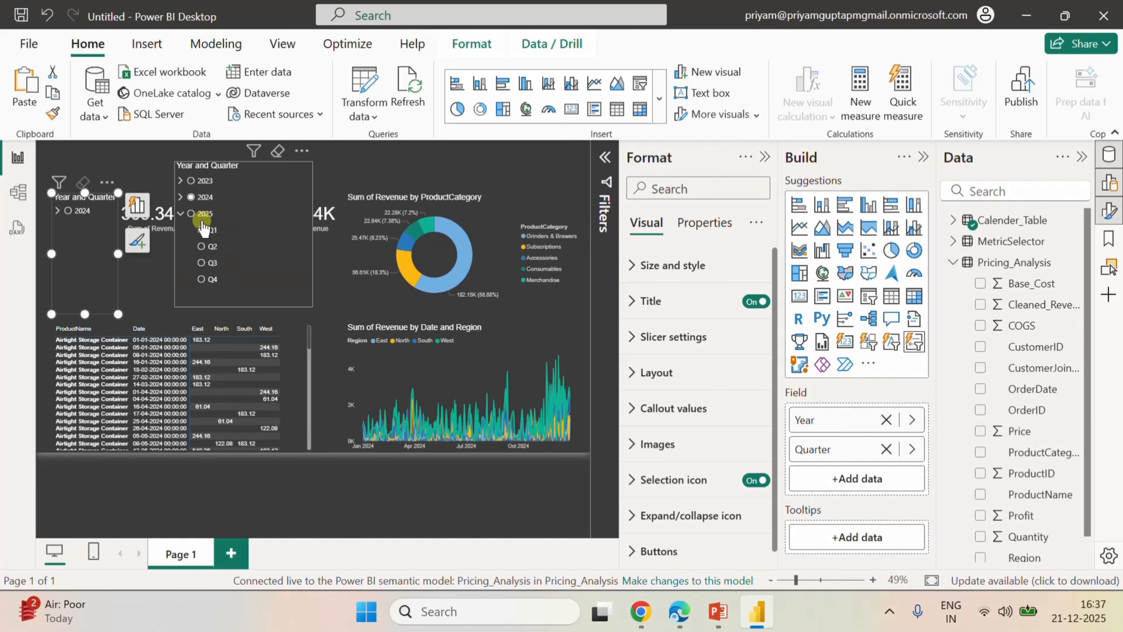
pyautogui.click(181, 214)
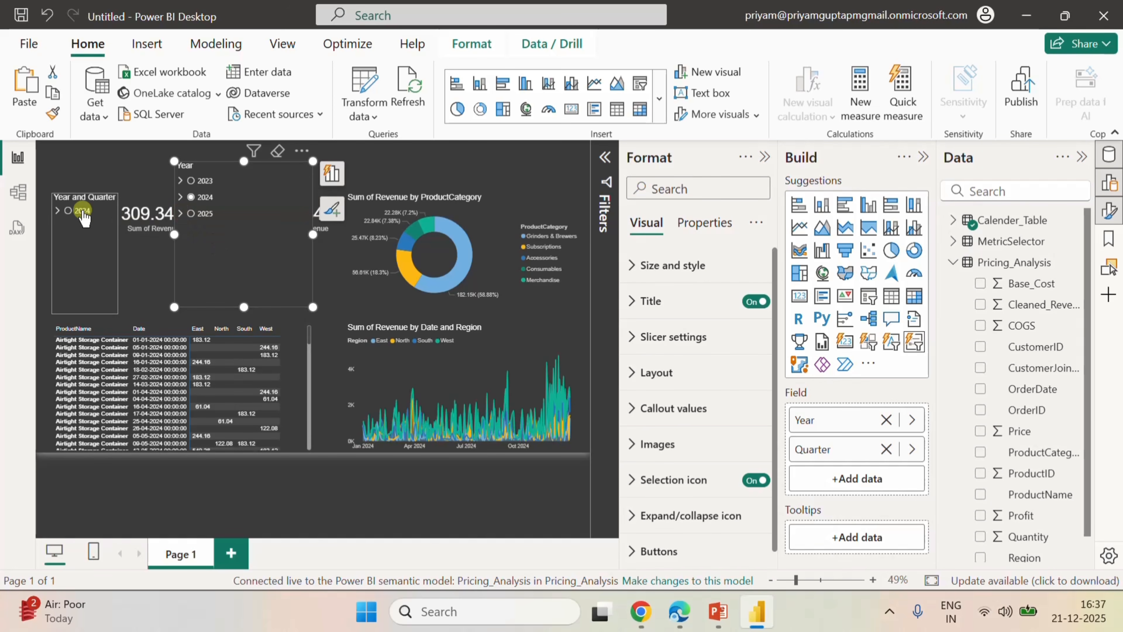
pyautogui.click(191, 197)
pyautogui.click(191, 197)
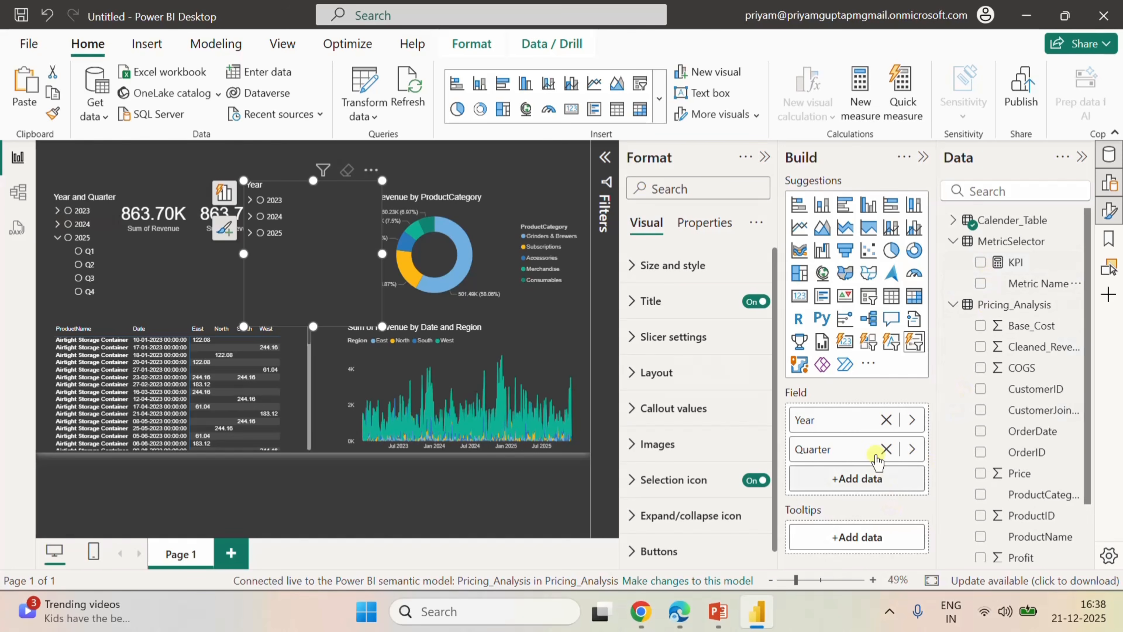
# Replace the Year and Quarter fields of the duplicated slicer with Metric Name from the MetricSelector table.
pyautogui.click(886, 419)
pyautogui.click(887, 420)
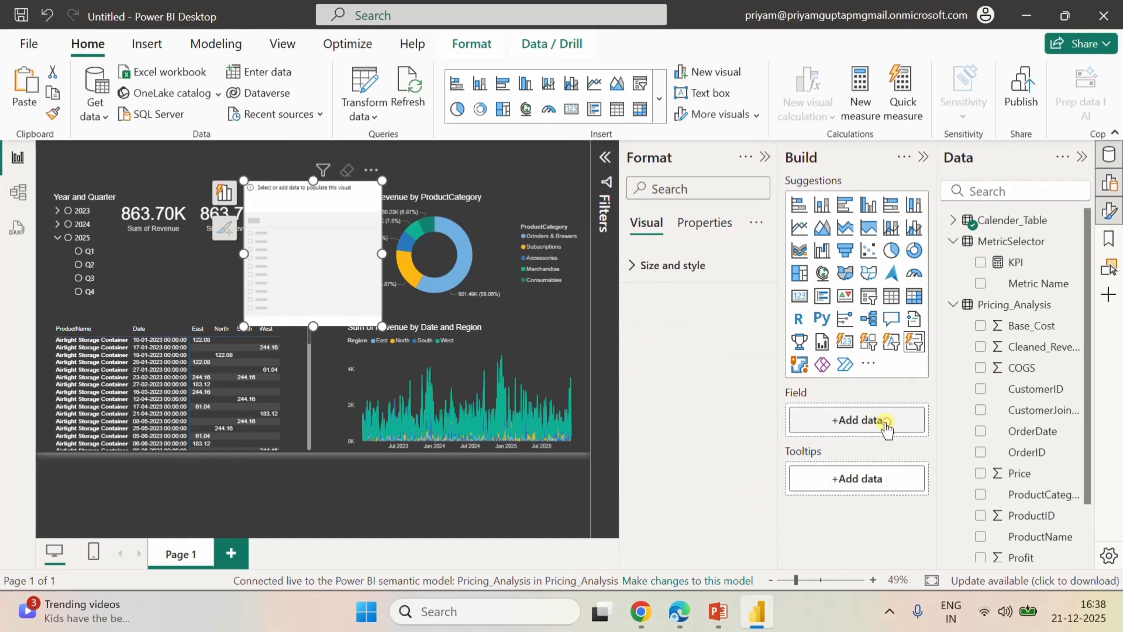
pyautogui.click(986, 285)
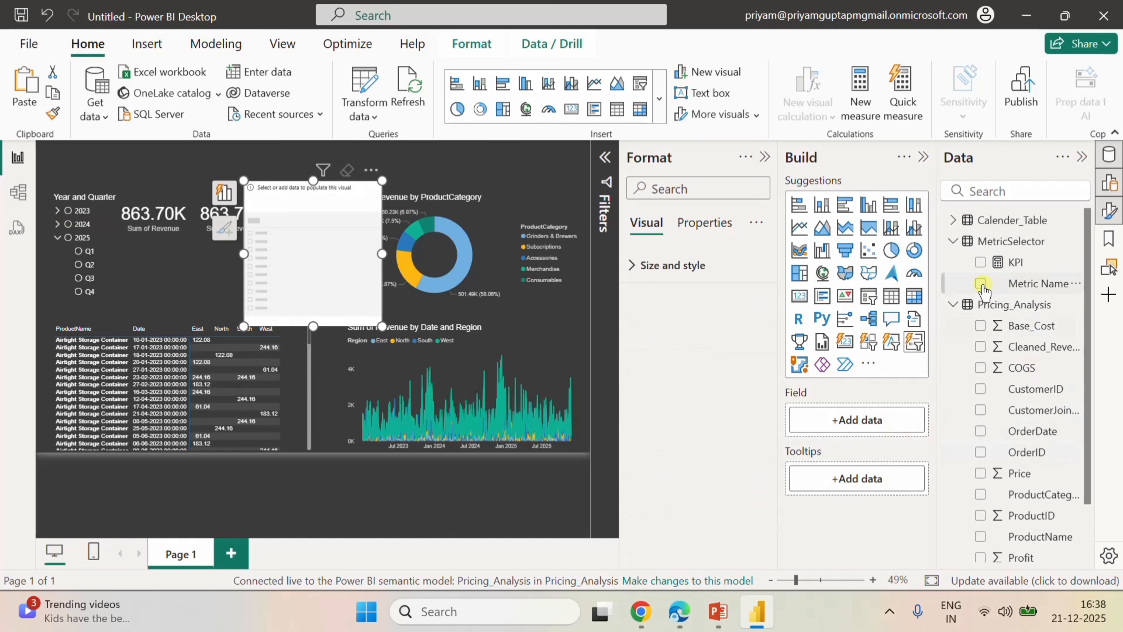
pyautogui.click(223, 192)
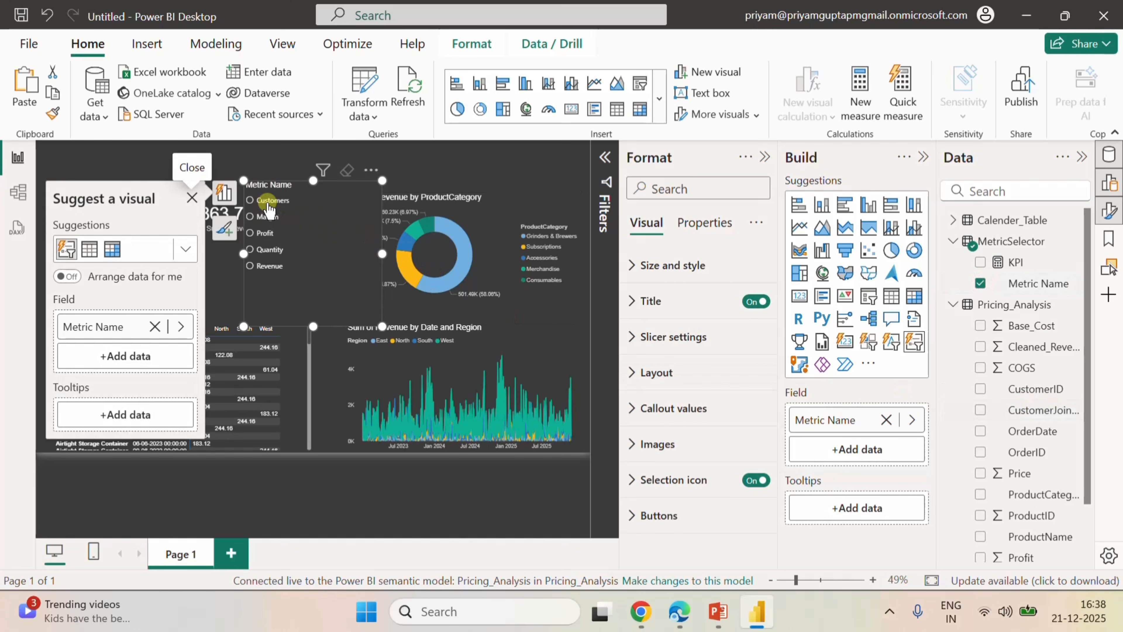
# Try the Customers and Margin options in the Metric Name slicer, and clear the selection.
pyautogui.click(268, 203)
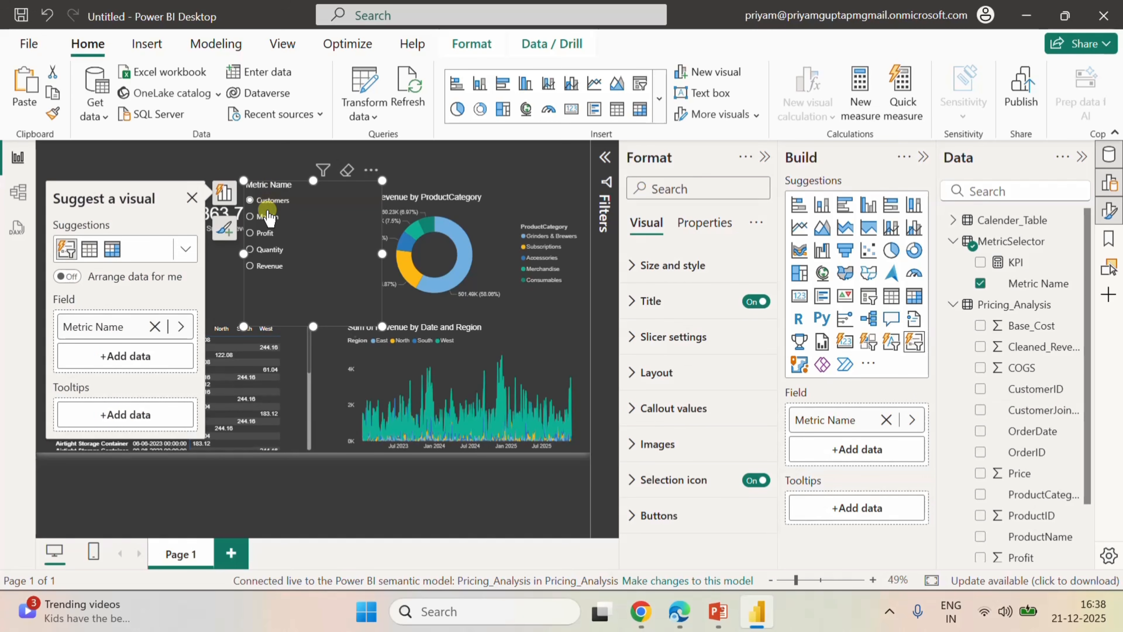
pyautogui.click(267, 218)
pyautogui.click(346, 170)
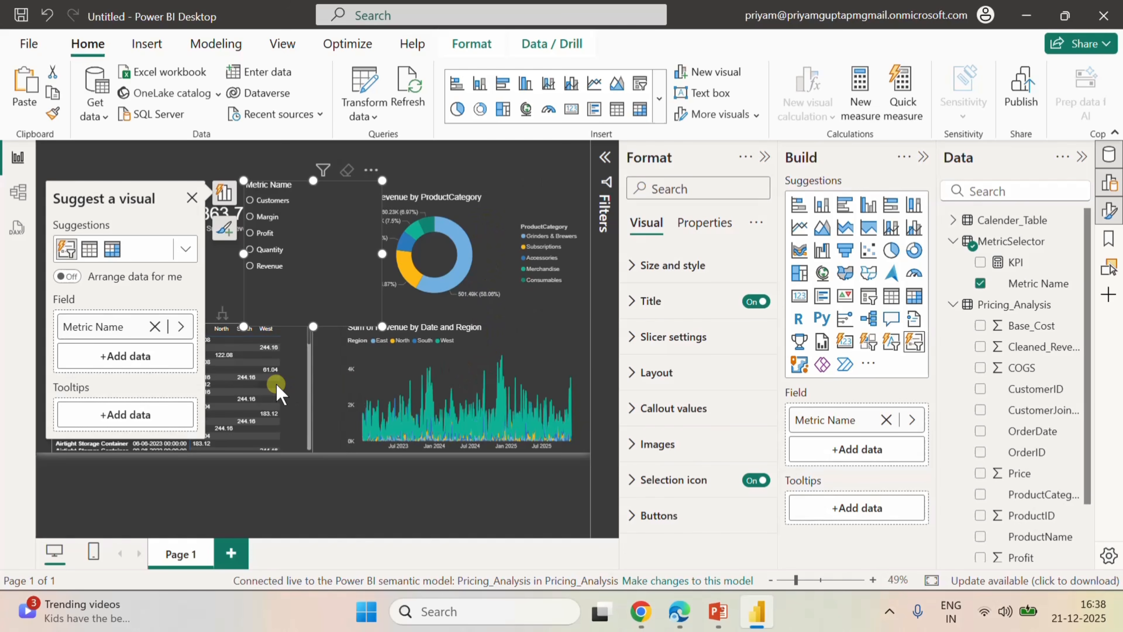
# Reduce the Metric Name slicer's height and width and place it just below the middle revenue card.
pyautogui.moveTo(314, 326); pyautogui.dragTo(320, 277)
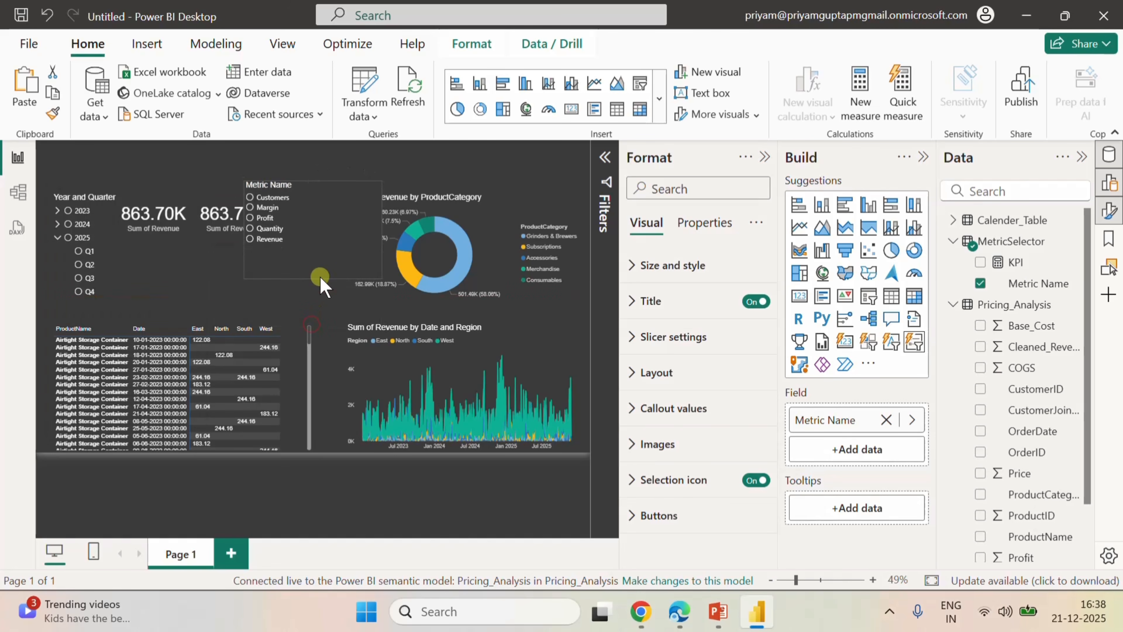
pyautogui.moveTo(381, 229); pyautogui.dragTo(321, 235)
pyautogui.moveTo(297, 241); pyautogui.dragTo(241, 293)
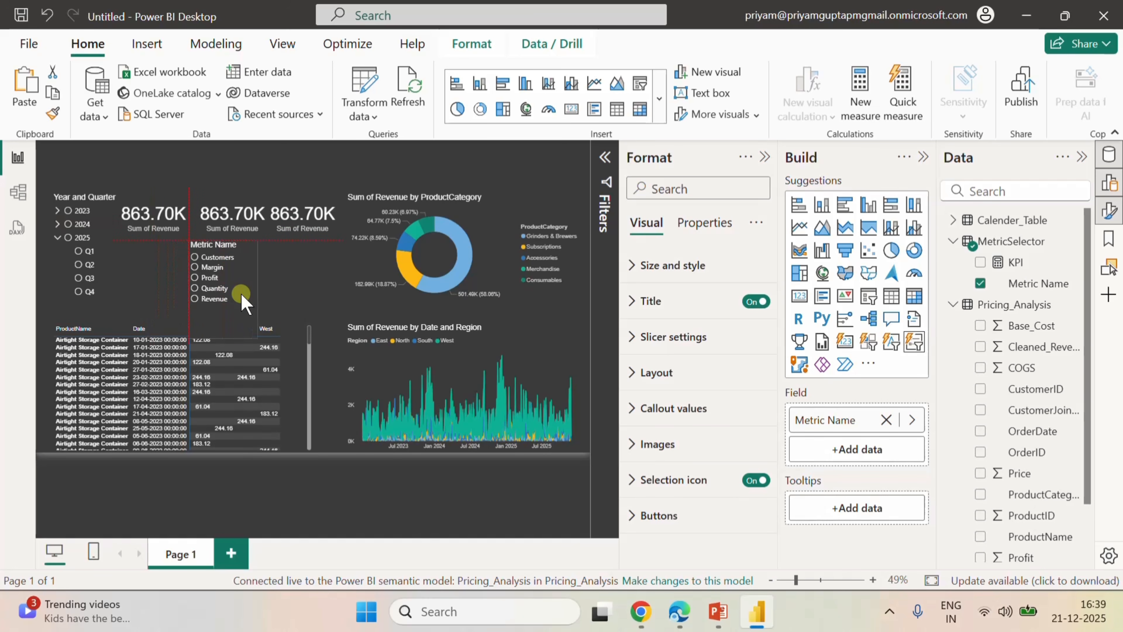
pyautogui.moveTo(218, 339)
pyautogui.mouseDown()
pyautogui.moveTo(218, 325)
pyautogui.moveTo(221, 342)
pyautogui.mouseUp()
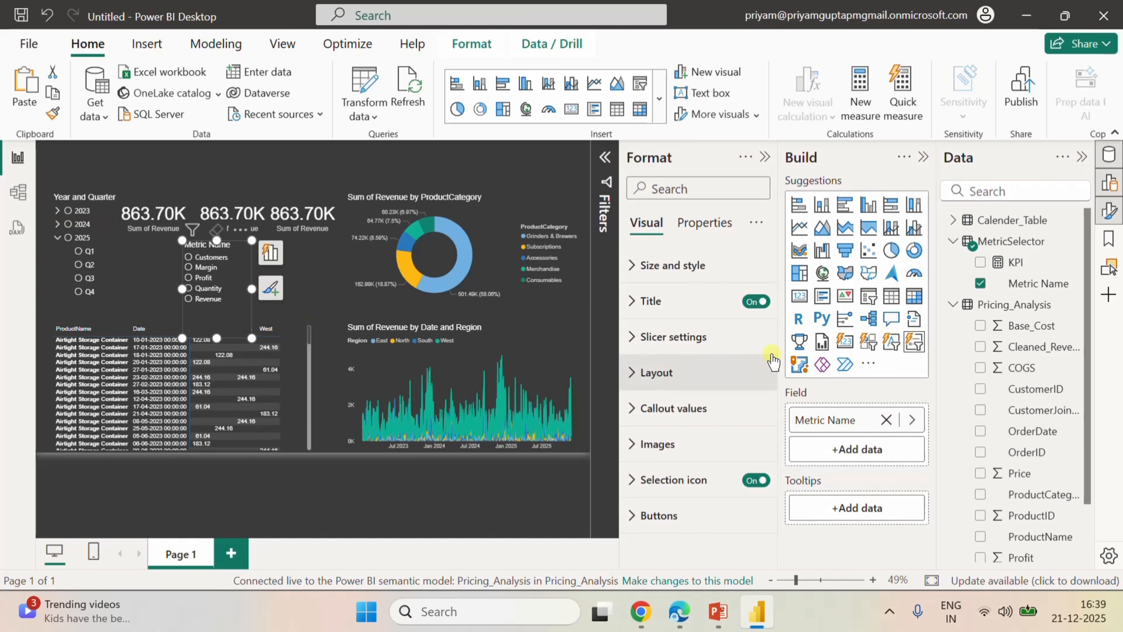
# Examine the selection options in the Metric Name slicer's slicer settings.
pyautogui.click(637, 336)
pyautogui.click(638, 337)
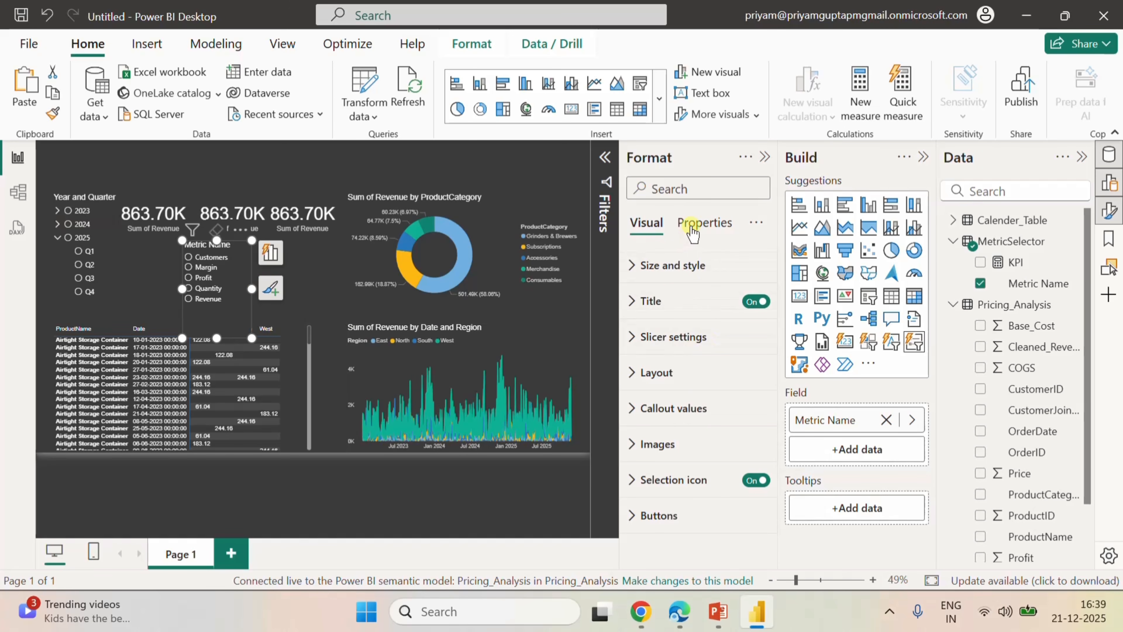
pyautogui.click(635, 339)
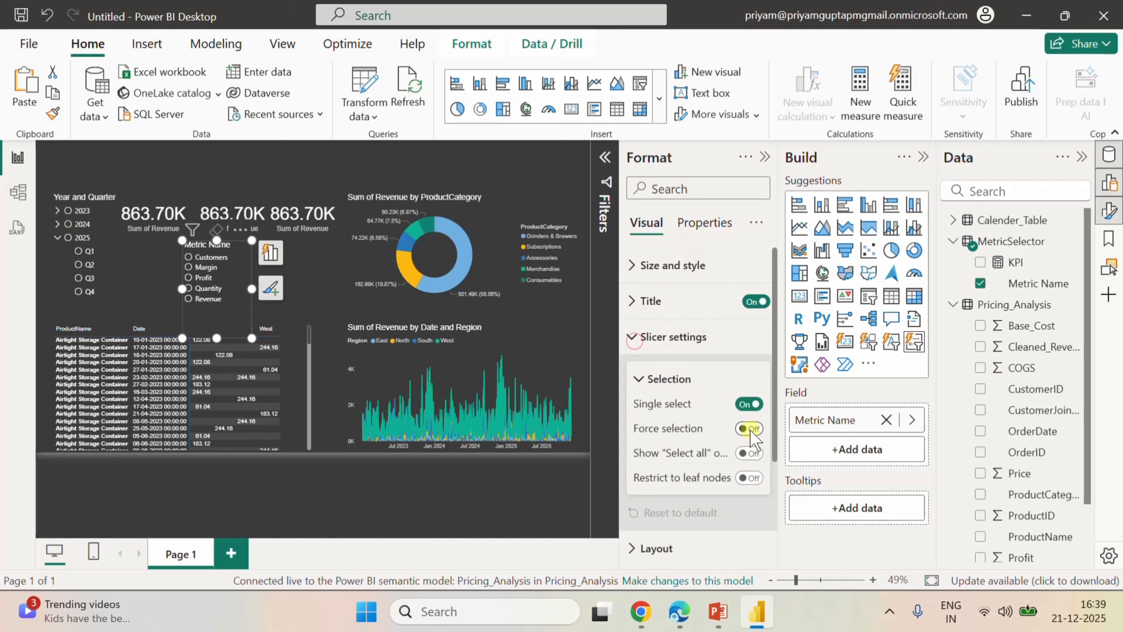
pyautogui.scroll(-3, 747, 432)
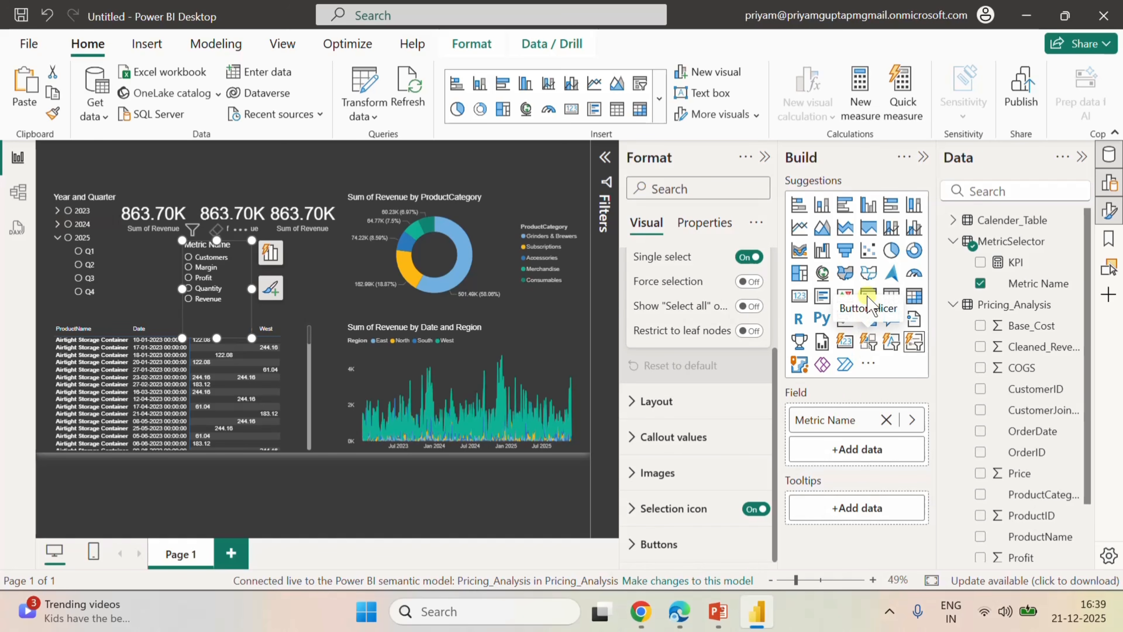
# Convert the Metric Name button slicer to a standard slicer with the Dropdown style.
pyautogui.click(868, 295)
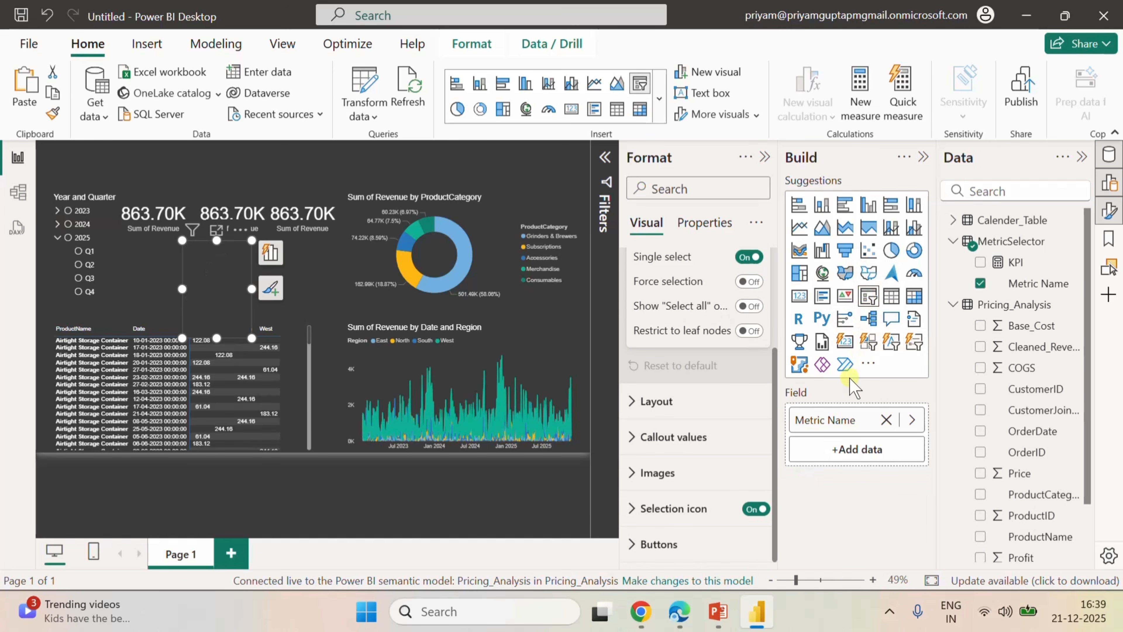
pyautogui.click(695, 426)
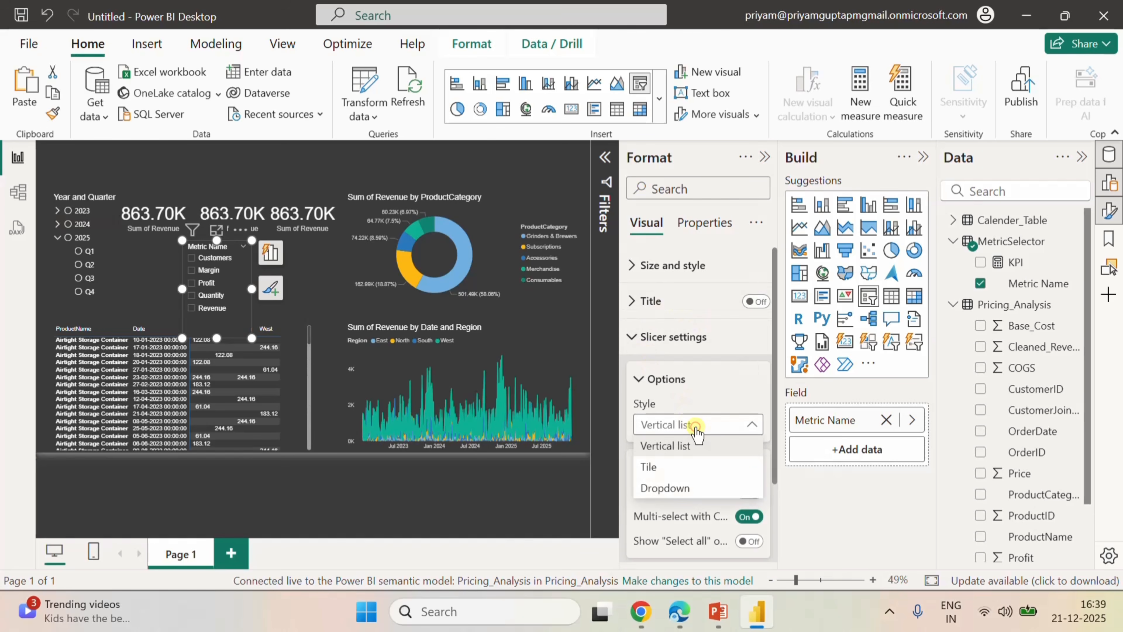
pyautogui.click(666, 488)
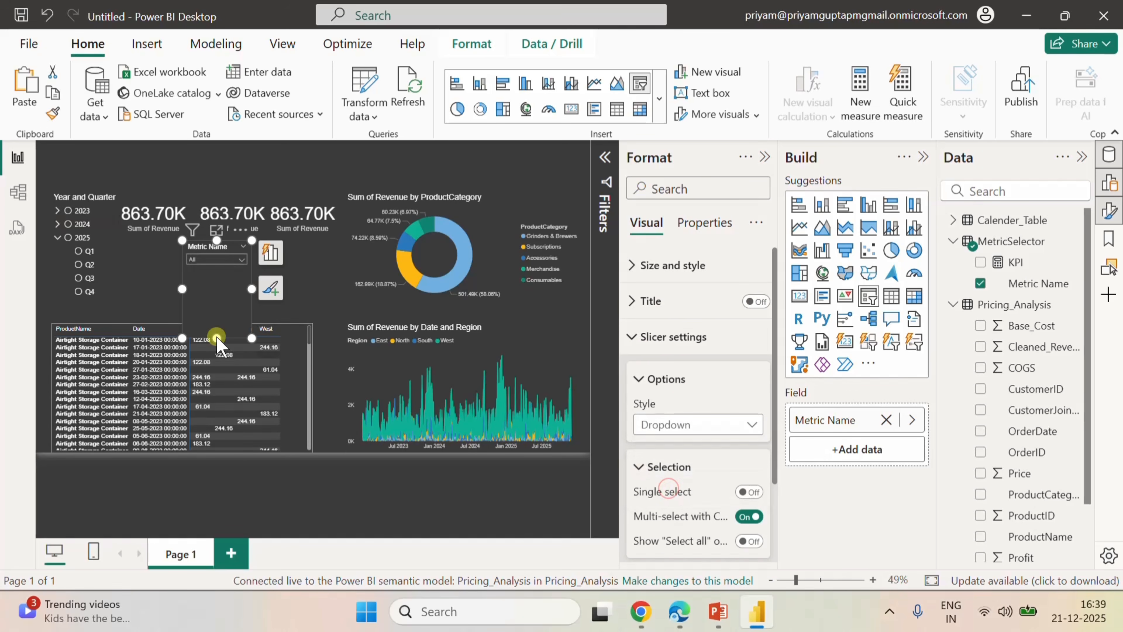
# Shrink the Metric Name slicer's height and place it at the top of the page, above the Year and Quarter slicer.
pyautogui.moveTo(218, 338); pyautogui.dragTo(187, 202)
pyautogui.moveTo(130, 174); pyautogui.dragTo(92, 171)
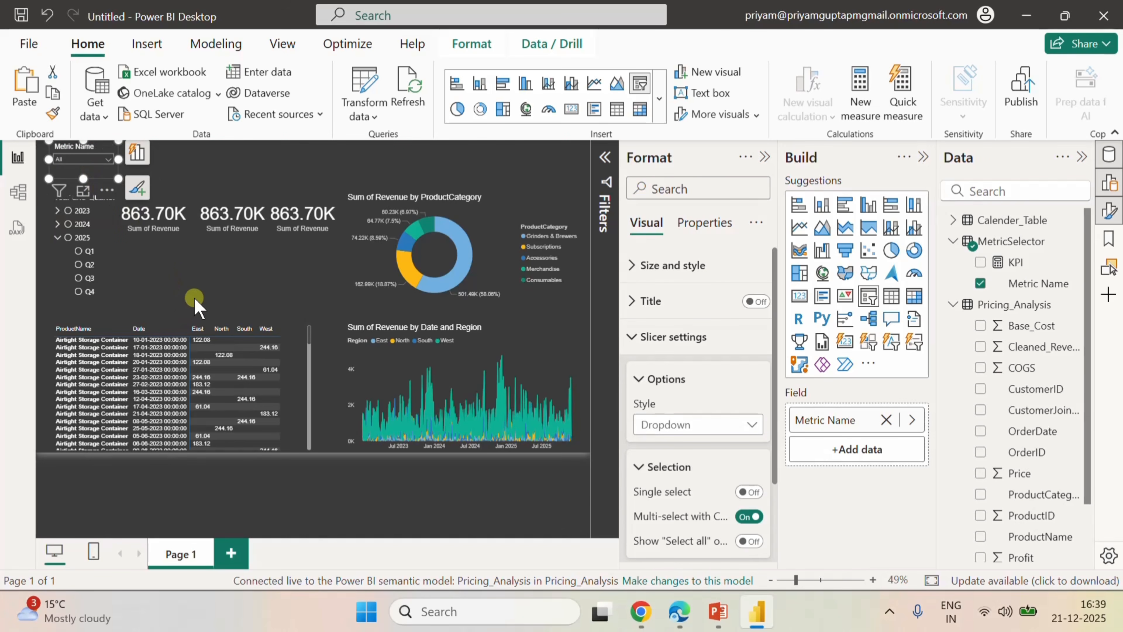
pyautogui.click(218, 266)
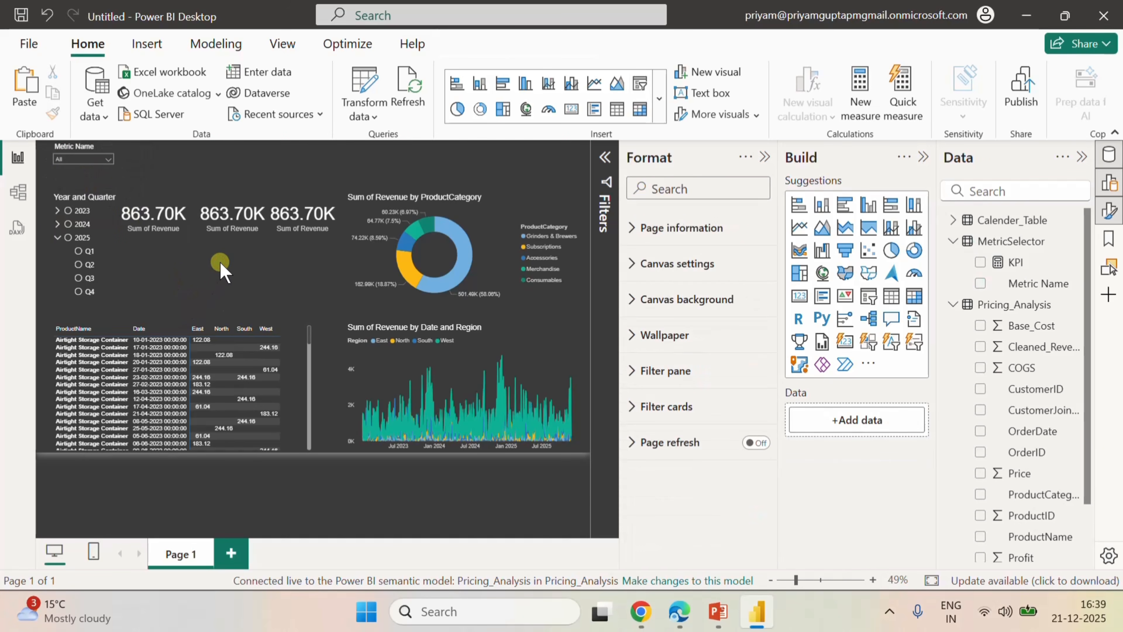
# Replace Sum of Revenue with the KPI measure as the values of the ProductCategory donut chart.
pyautogui.click(518, 216)
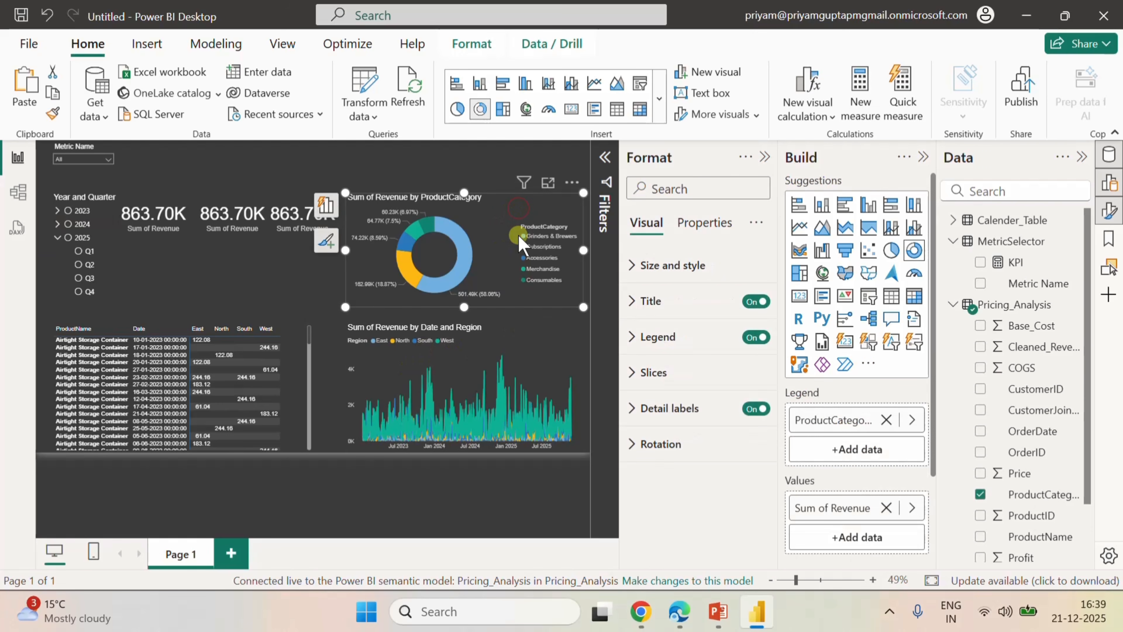
pyautogui.scroll(-3, 867, 464)
pyautogui.scroll(-1, 867, 465)
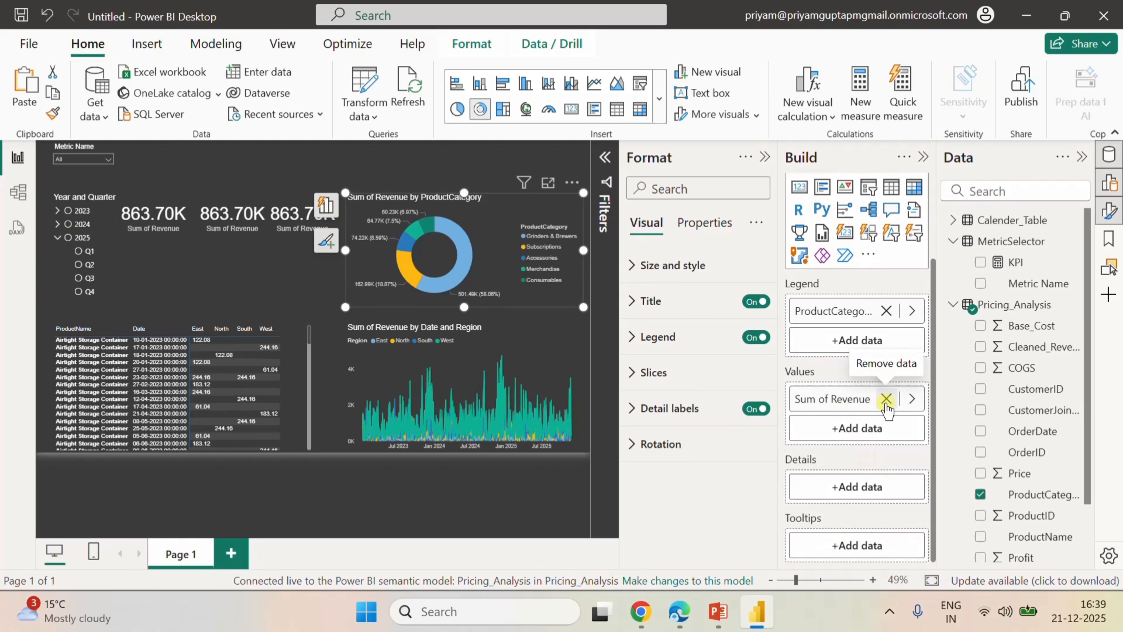
pyautogui.click(886, 399)
pyautogui.click(980, 262)
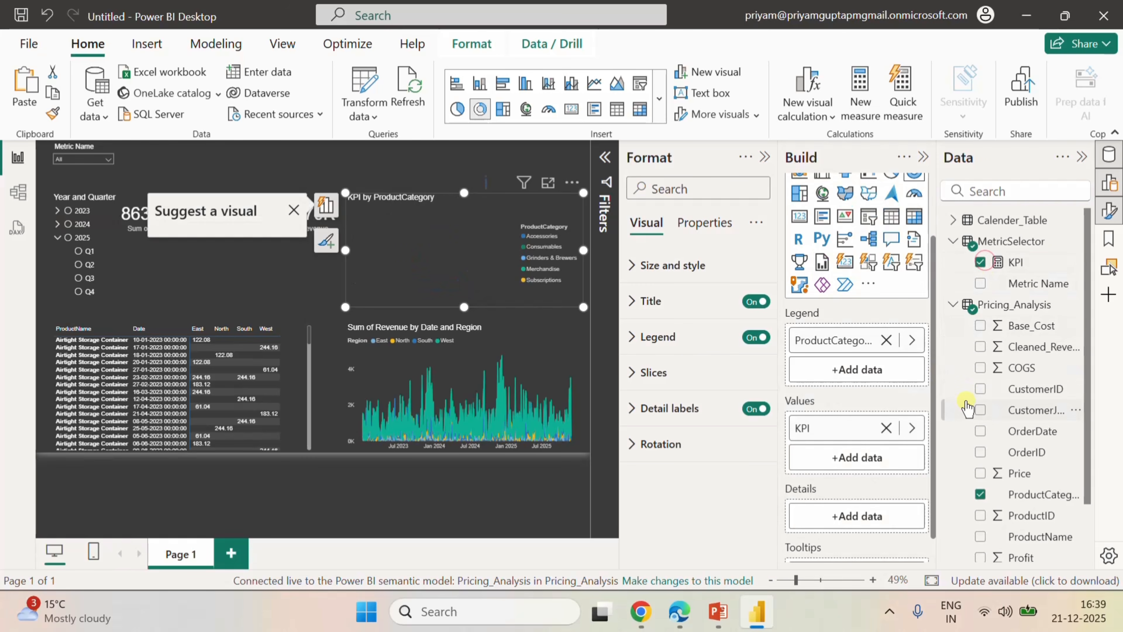
# Test the donut chart with Customers, Margin, Profit, Quantity and Revenue in the Metric Name slicer, and leave Profit selected.
pyautogui.click(105, 162)
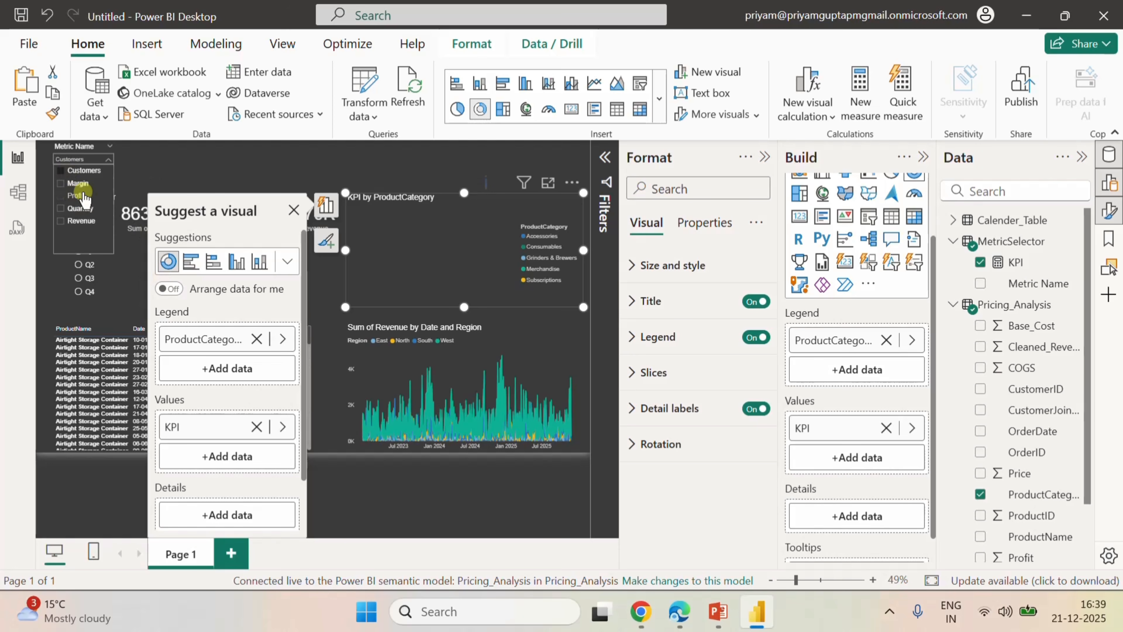
pyautogui.click(79, 184)
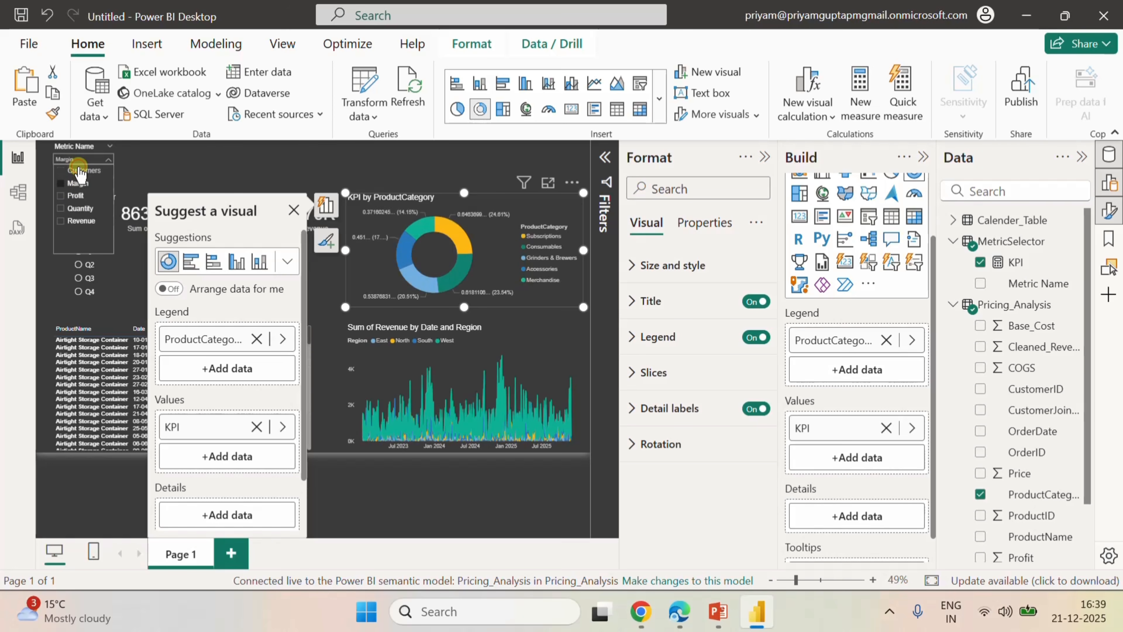
pyautogui.click(80, 171)
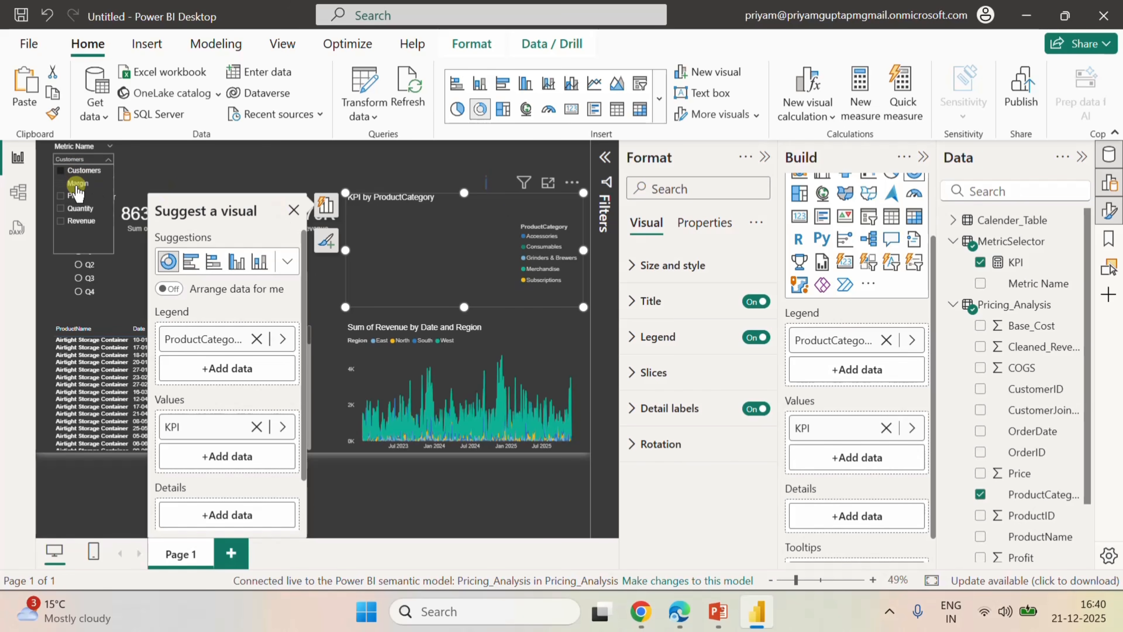
pyautogui.click(76, 196)
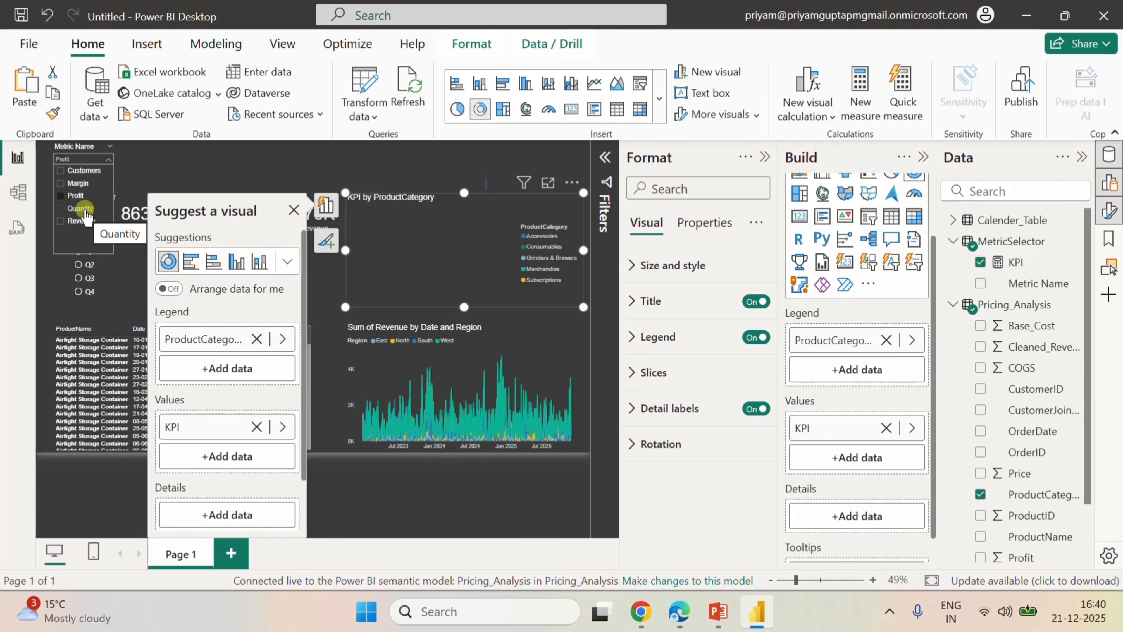
pyautogui.click(81, 208)
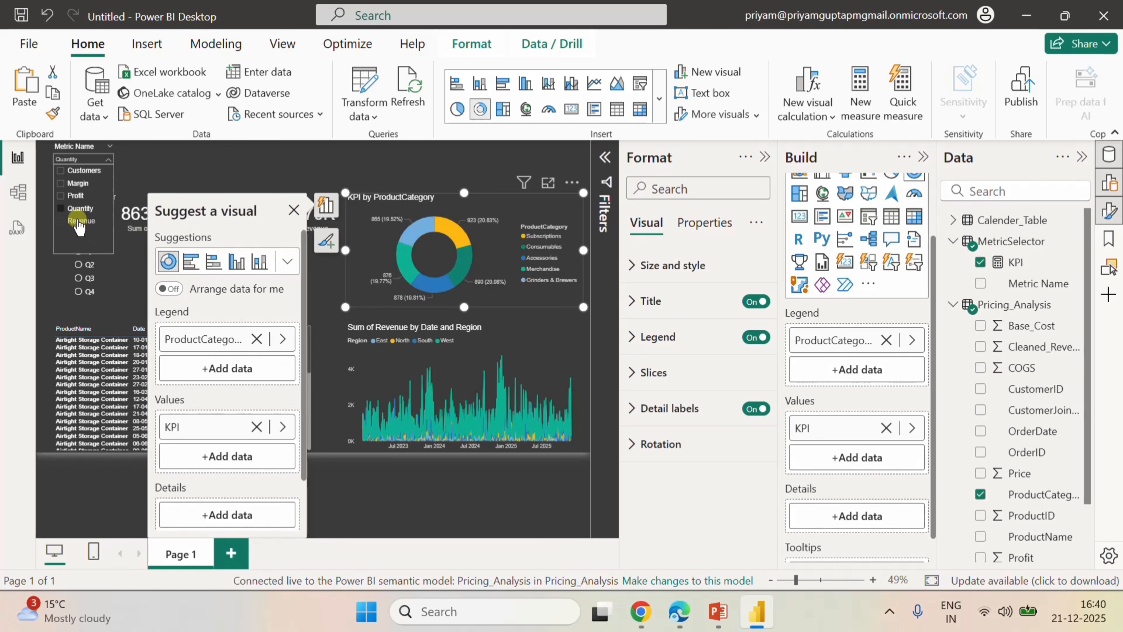
pyautogui.click(78, 221)
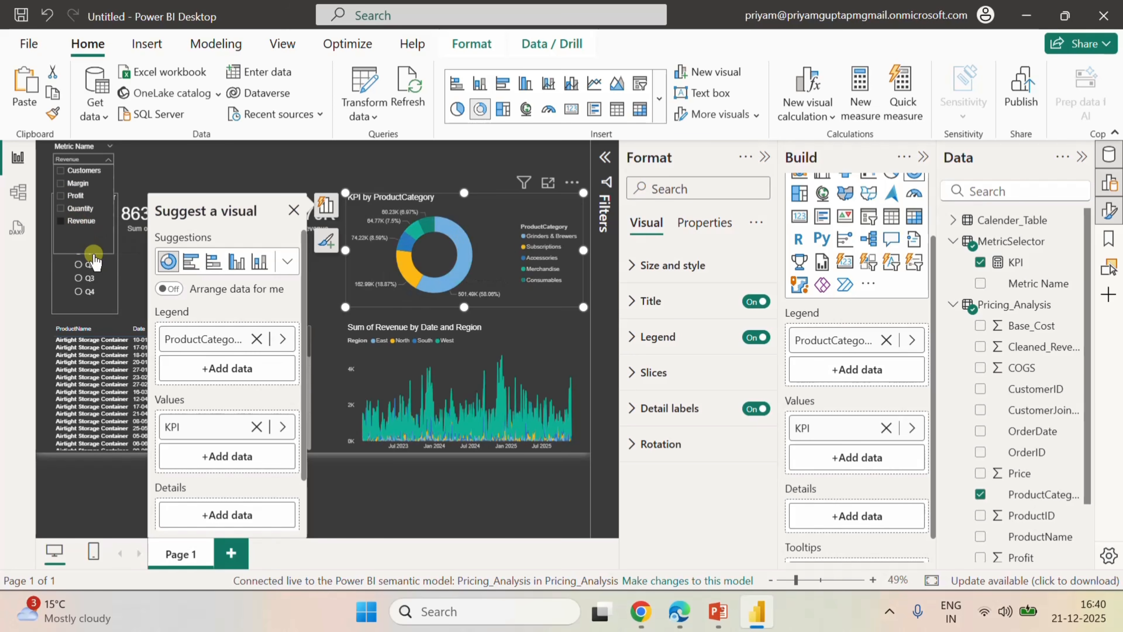
pyautogui.click(75, 195)
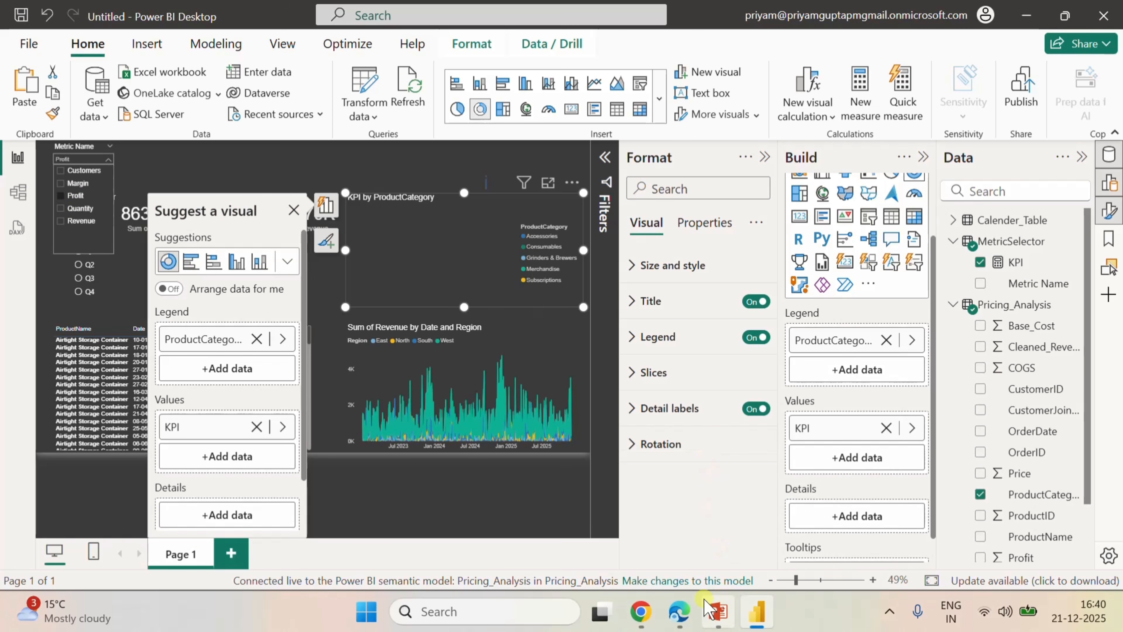
# Switch to the Pricing_Analysis model in the browser and review the MetricSelector table's DAX definition.
pyautogui.click(679, 611)
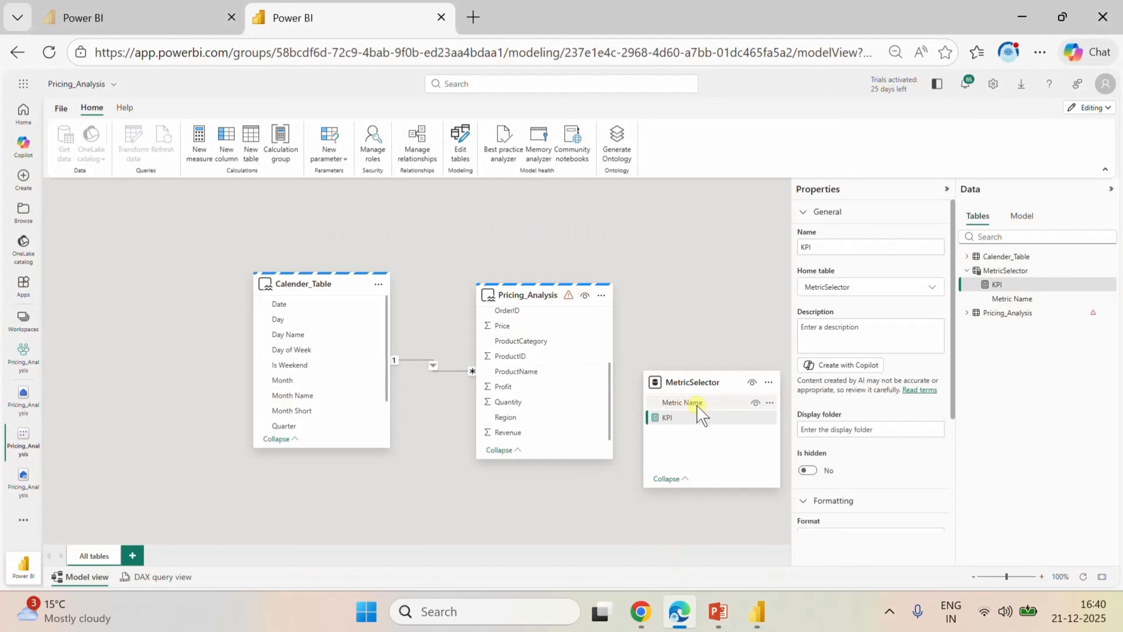
pyautogui.click(673, 421)
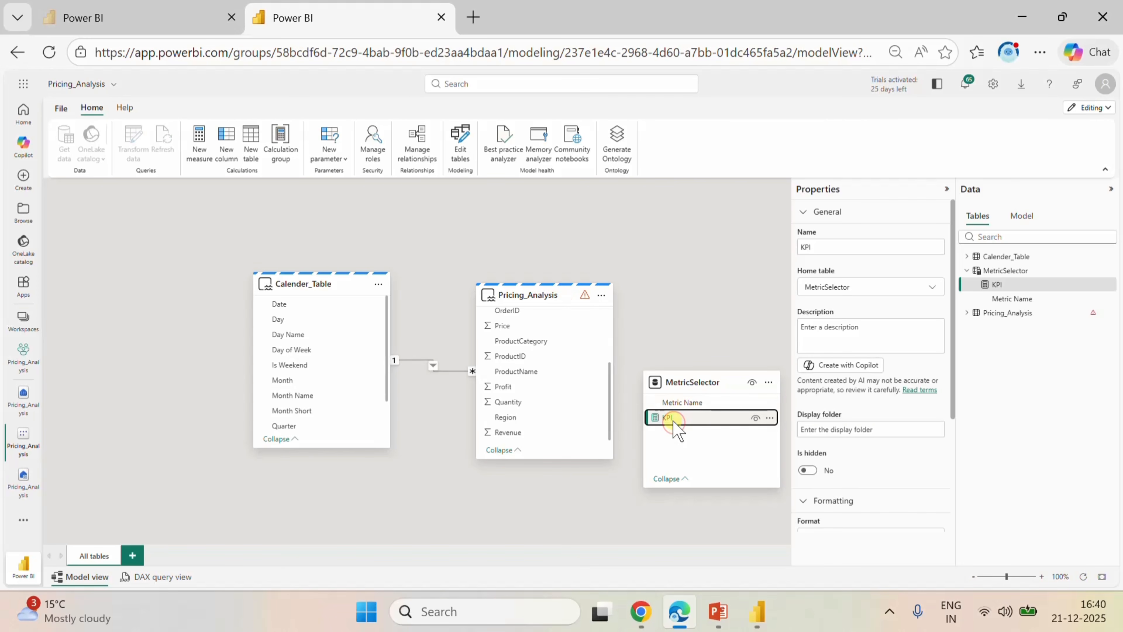
pyautogui.click(770, 419)
pyautogui.click(700, 405)
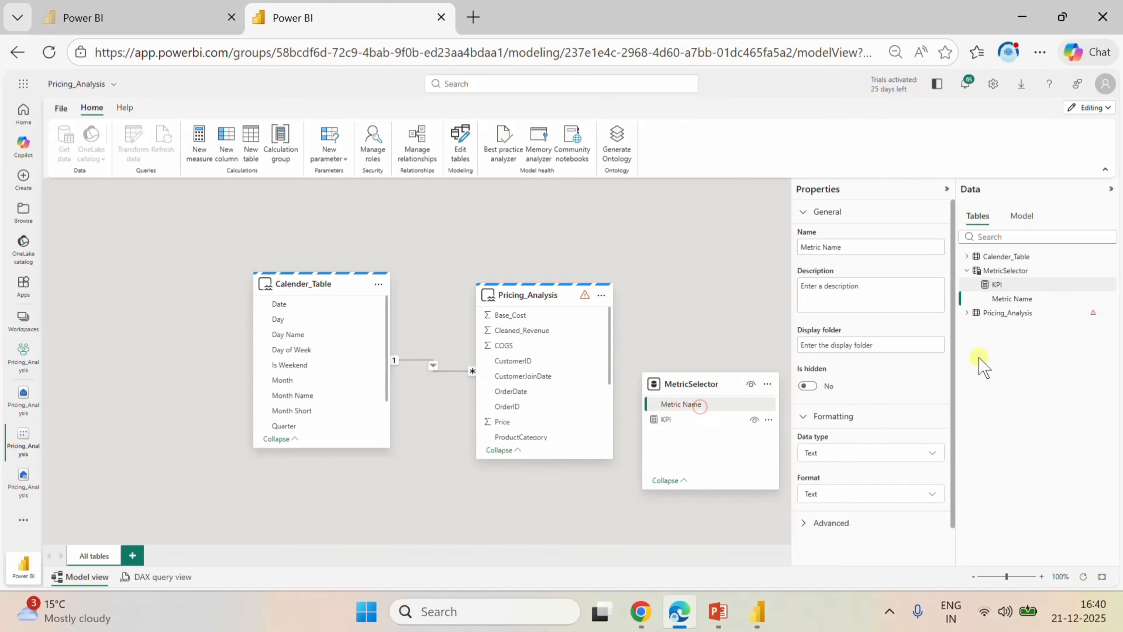
pyautogui.click(995, 297)
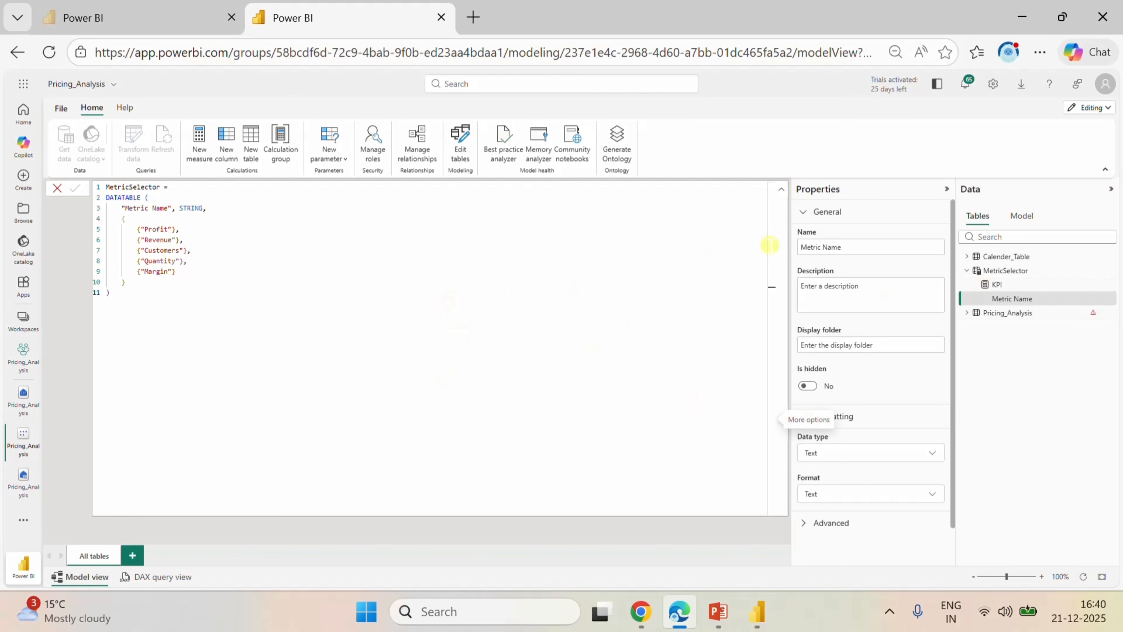
pyautogui.click(781, 193)
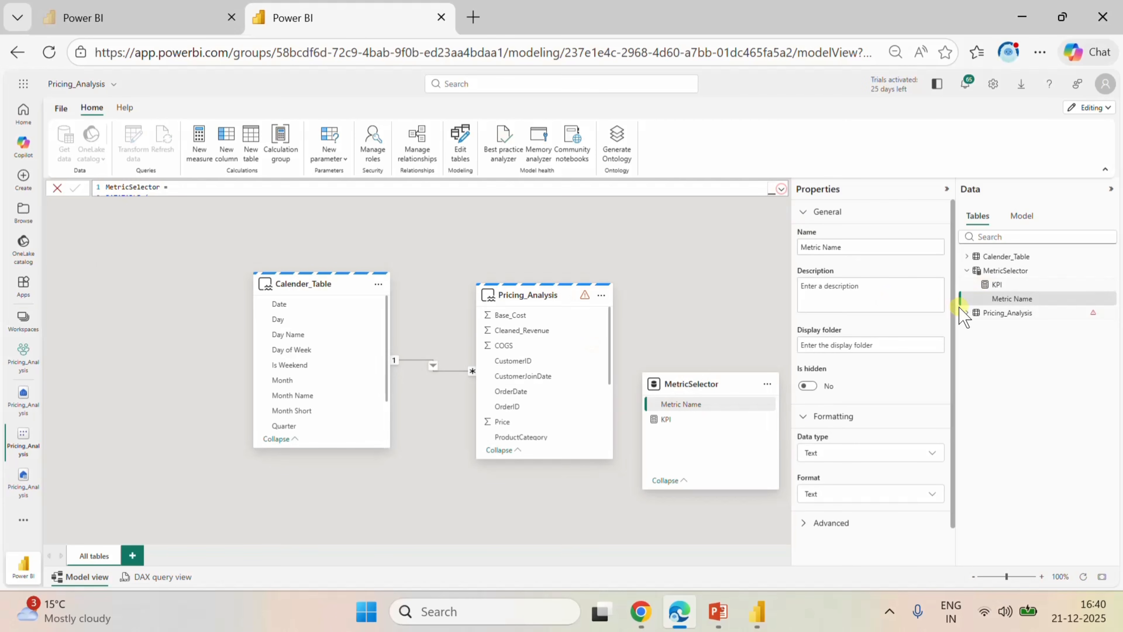
# Correct the misspelled "Profir" to "Profit" in the KPI measure's SWITCH formula and commit it.
pyautogui.click(1020, 285)
pyautogui.click(781, 190)
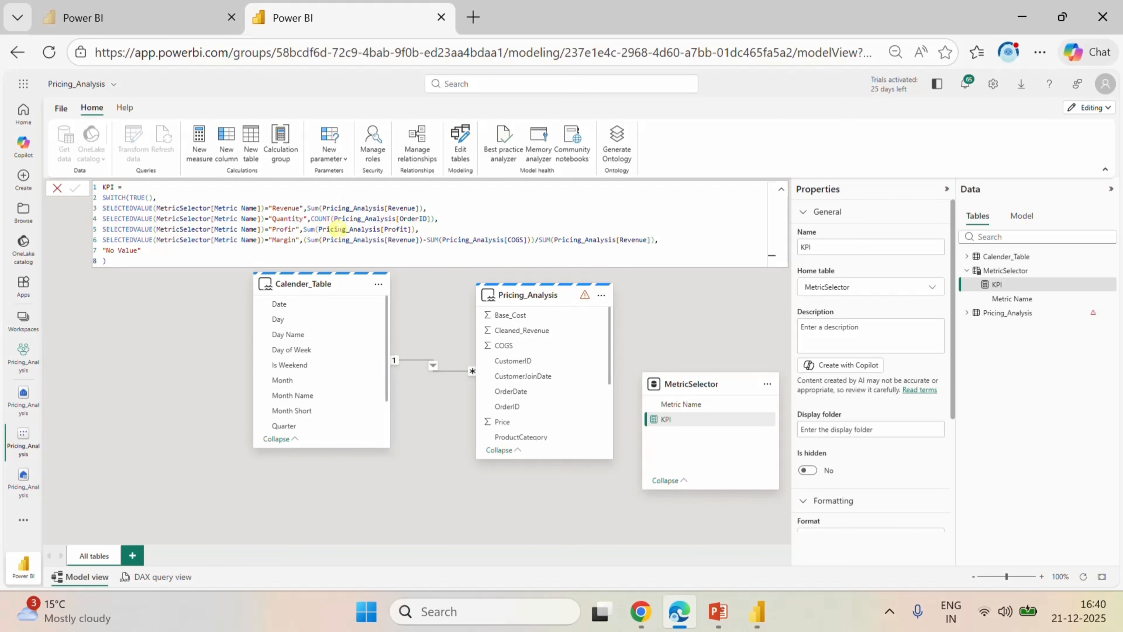
pyautogui.click(295, 229)
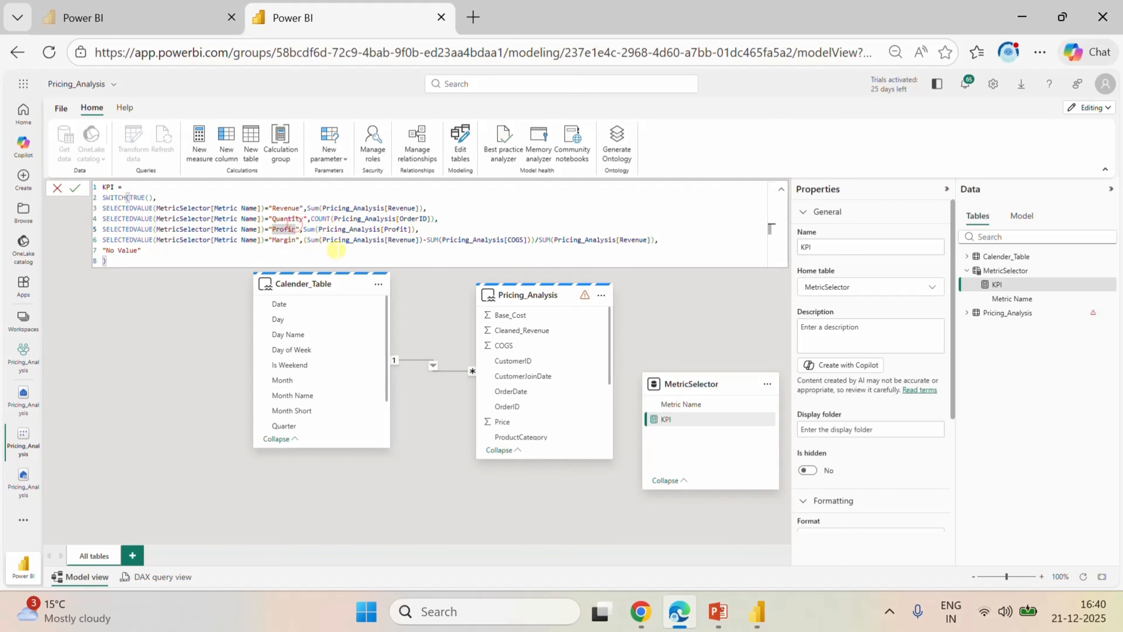
pyautogui.press('BackSpace')
pyautogui.write('t')
pyautogui.click(75, 187)
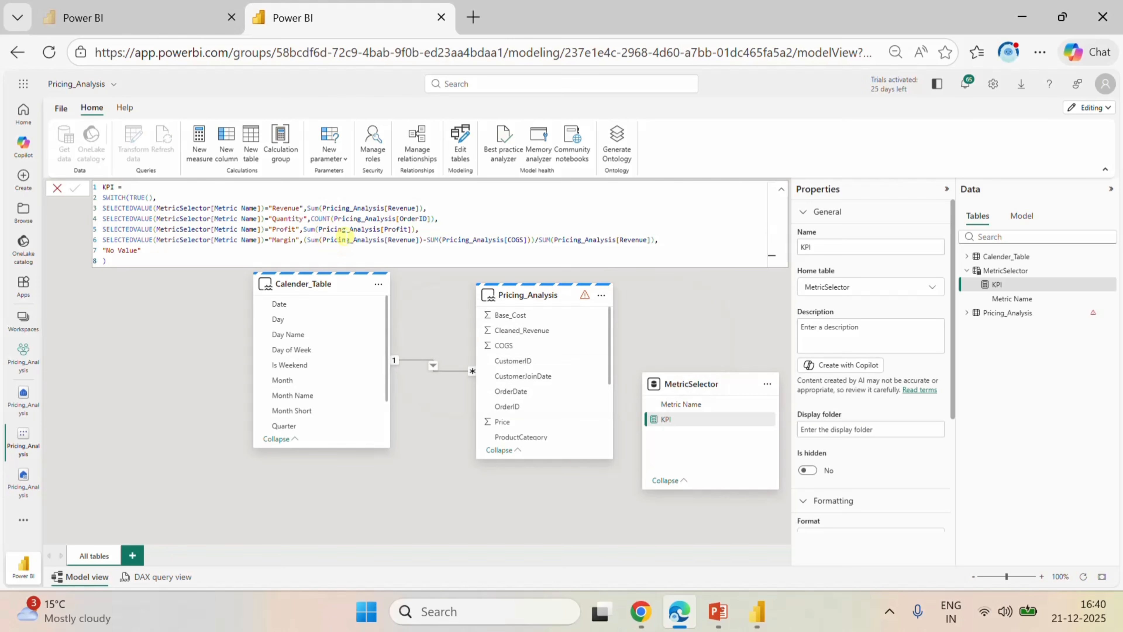
# Delete the "Customers" row from the MetricSelector DATATABLE formula, commit it, and collapse the formula.
pyautogui.click(1016, 299)
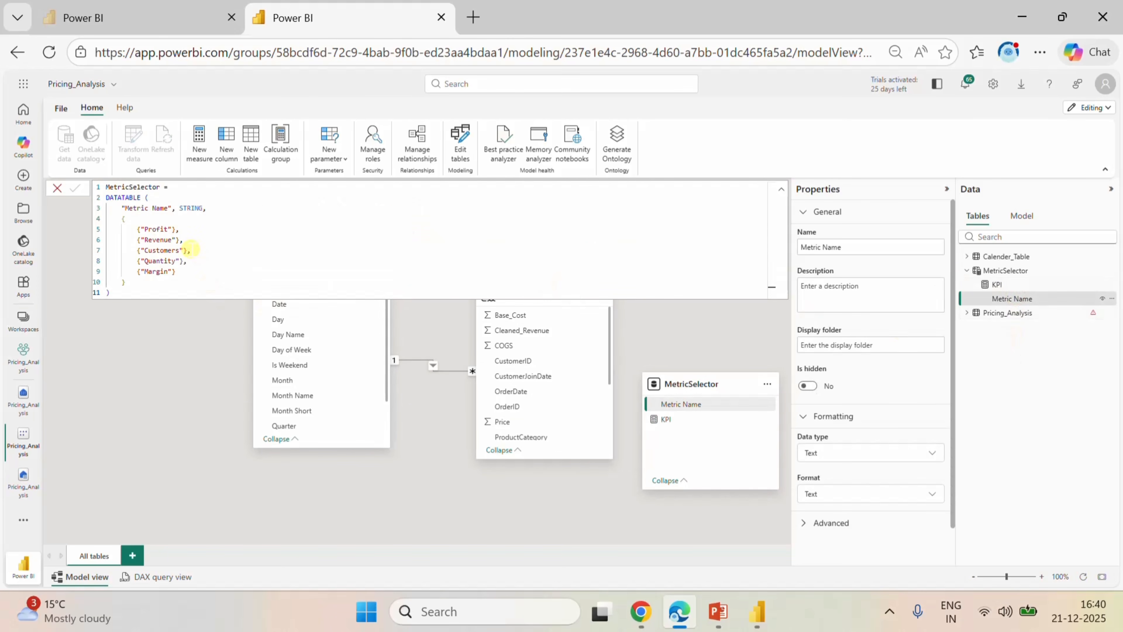
pyautogui.moveTo(190, 250); pyautogui.dragTo(135, 249)
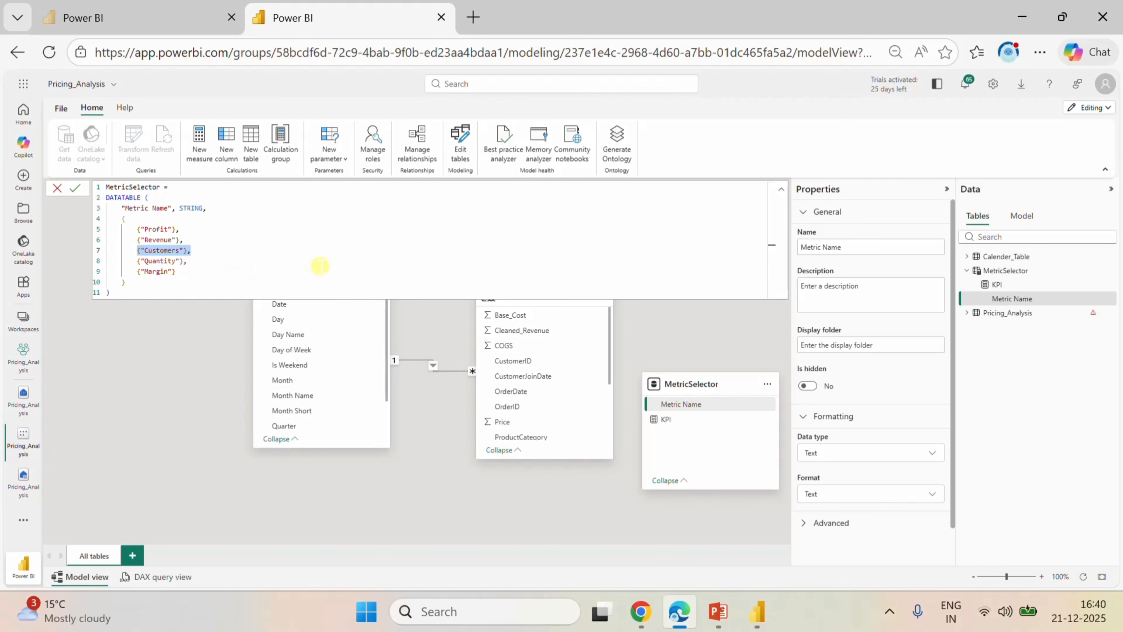
pyautogui.press('BackSpace')
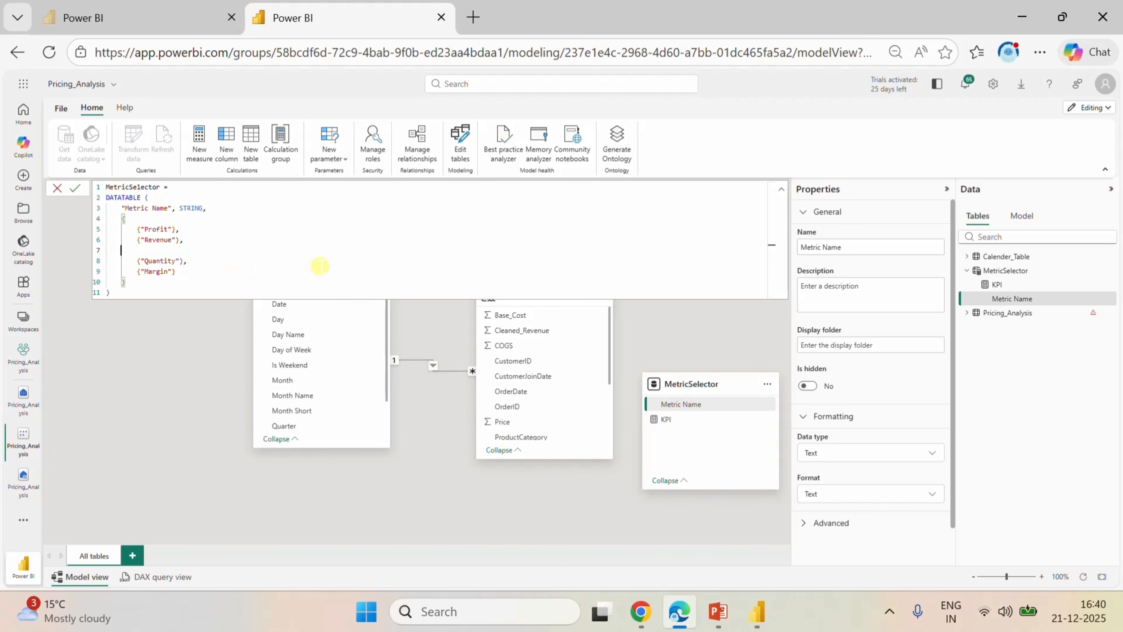
pyautogui.press('BackSpace')
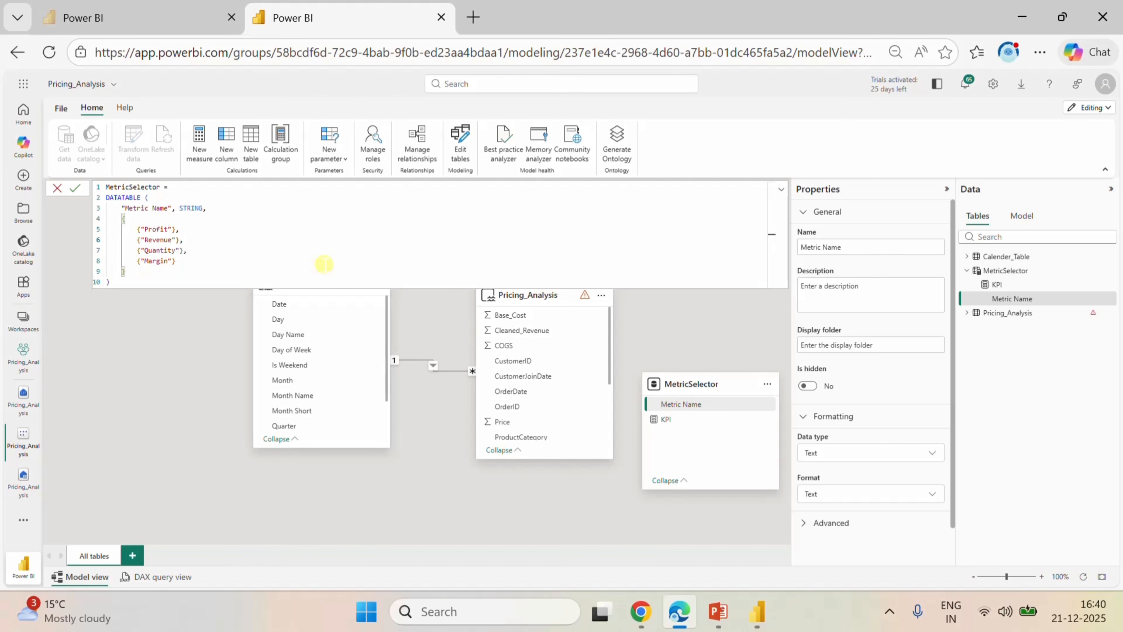
pyautogui.click(76, 190)
pyautogui.click(780, 189)
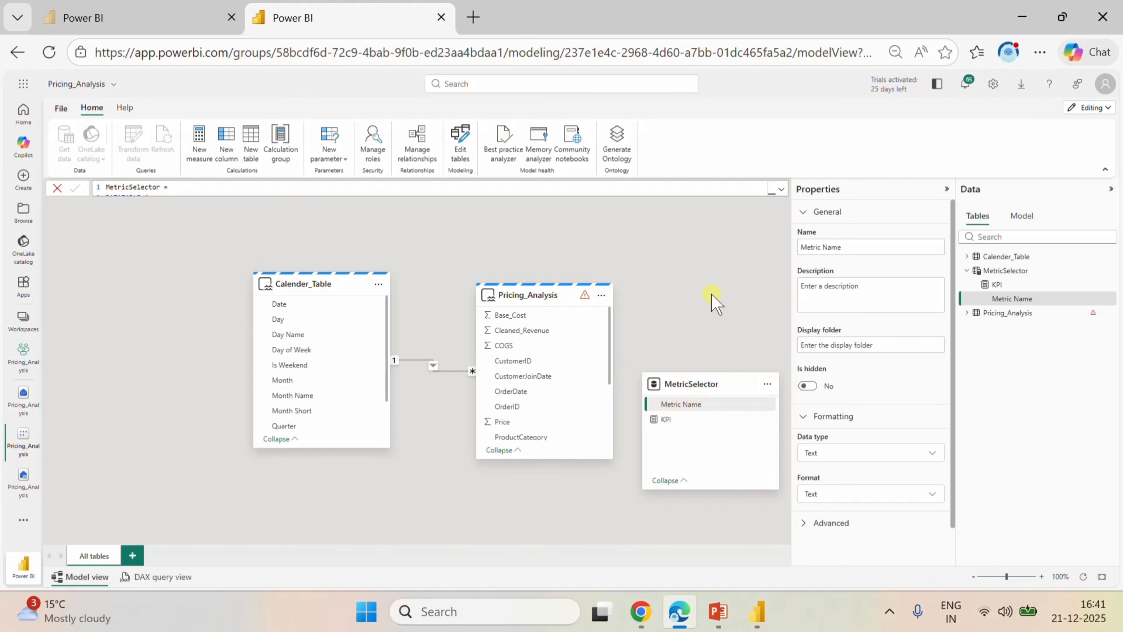
# Switch back to the report in Power BI Desktop, refresh the data, and dismiss the visual suggestions.
pyautogui.click(757, 612)
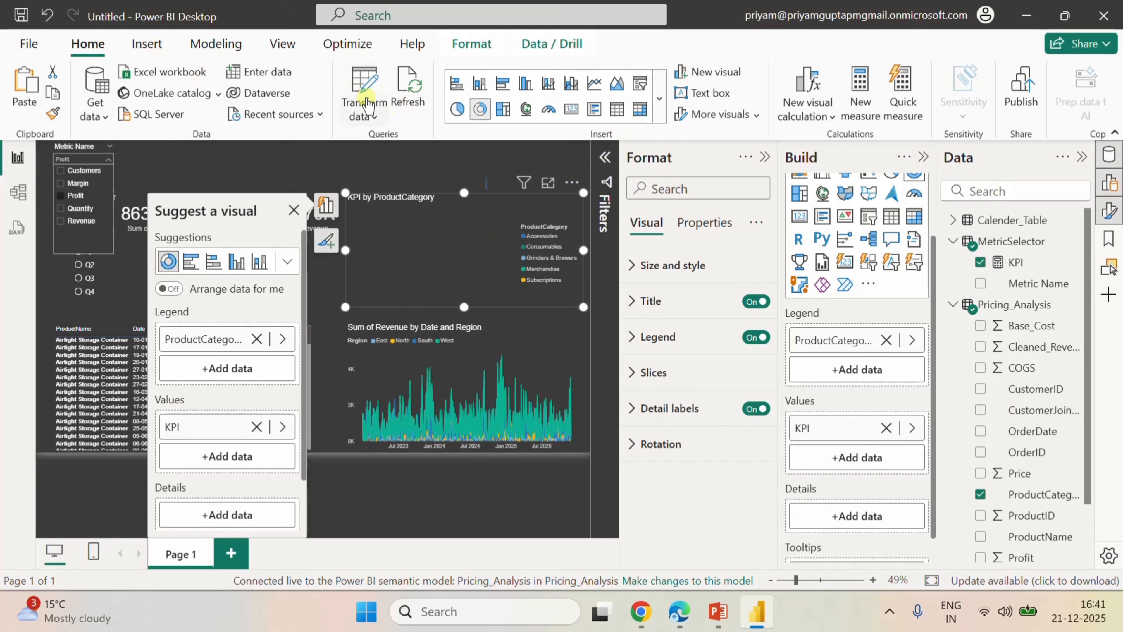
pyautogui.click(401, 95)
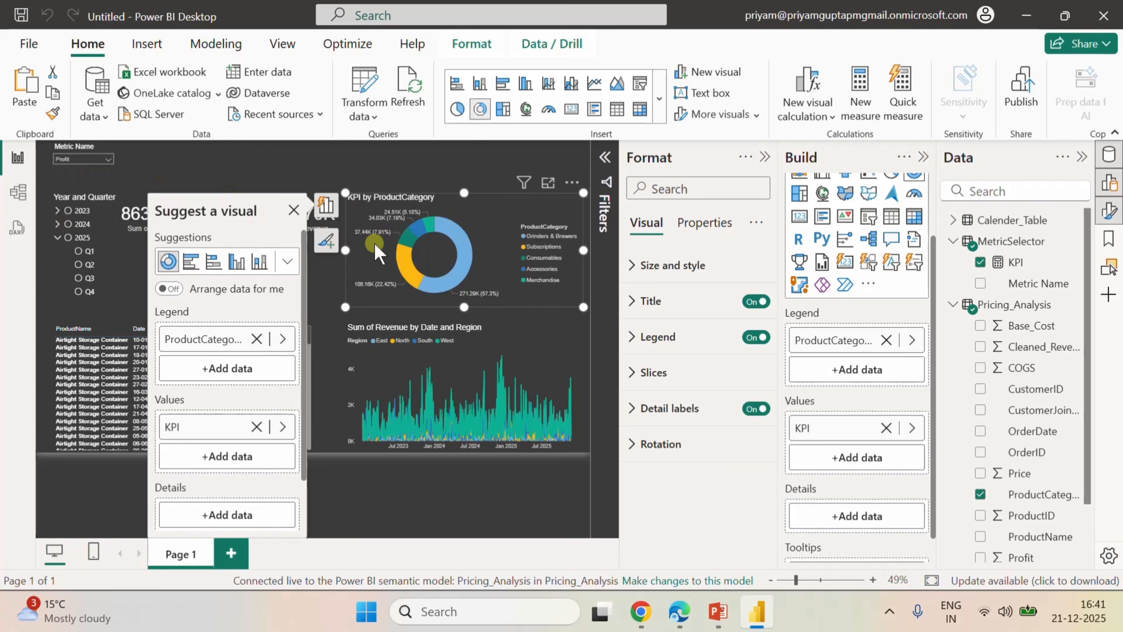
pyautogui.click(294, 210)
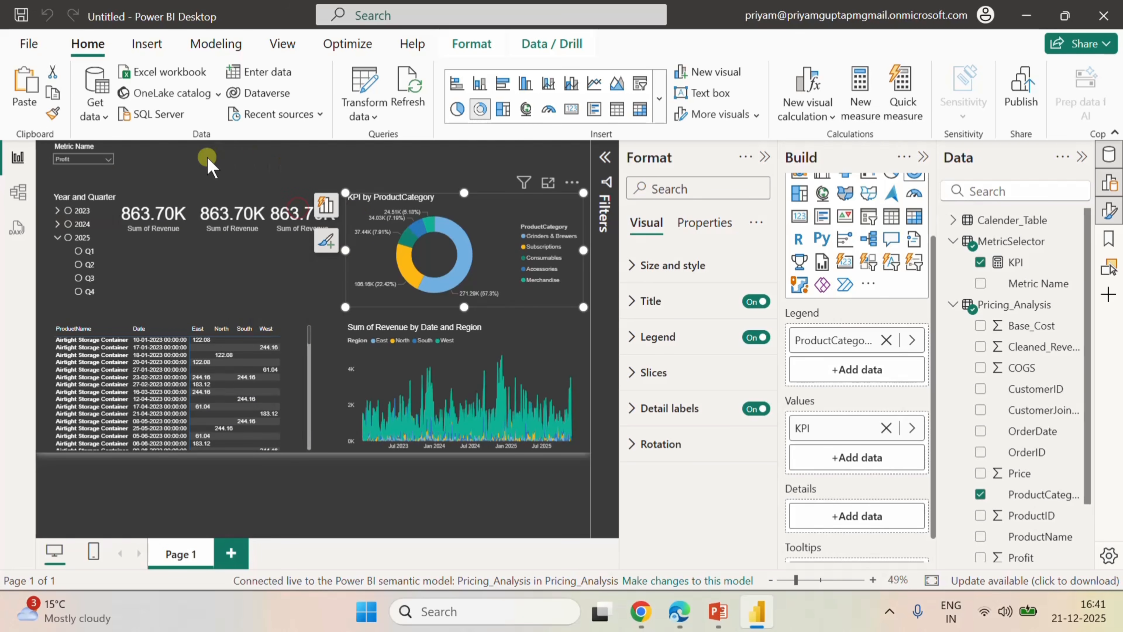
# Replace Sum of Revenue with the KPI measure on the Y-axis of the Date and Region chart.
pyautogui.click(516, 329)
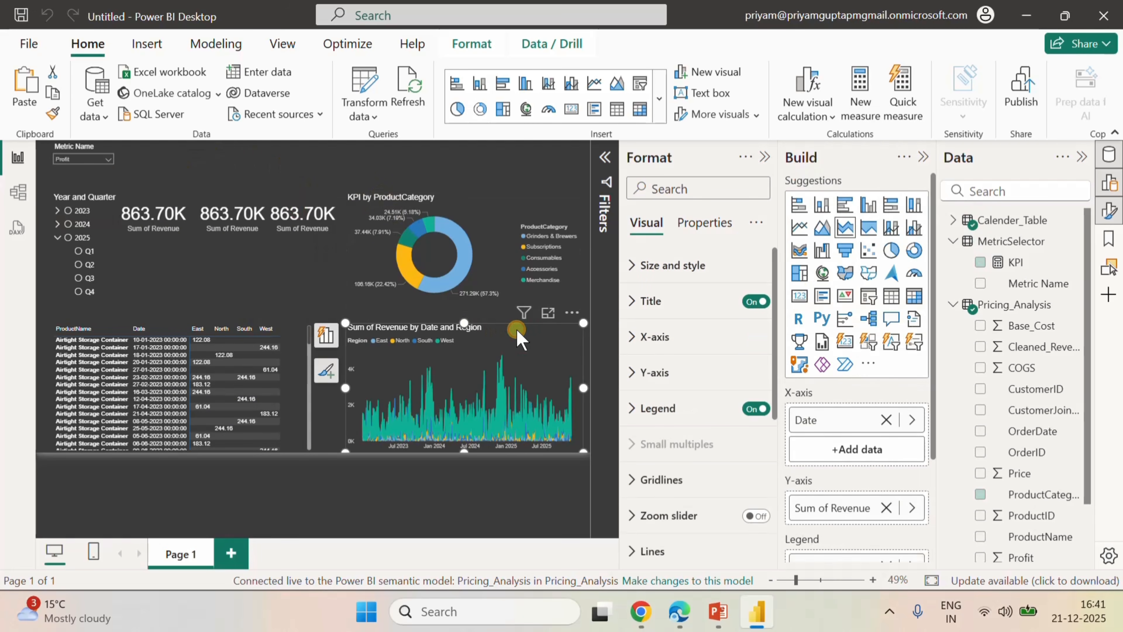
pyautogui.scroll(-2, 873, 500)
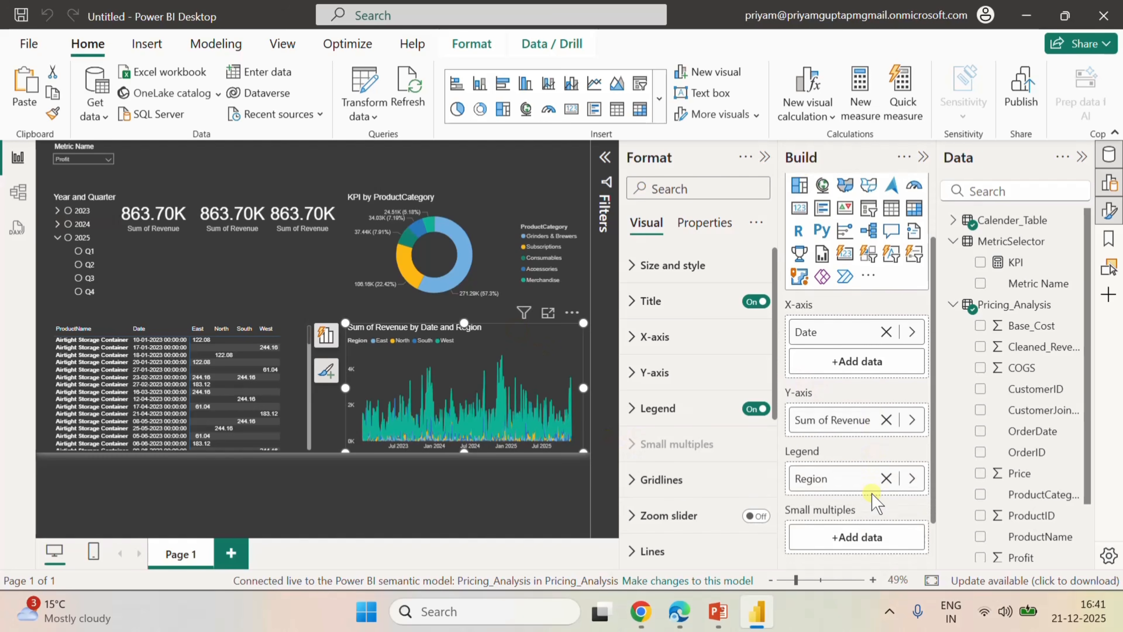
pyautogui.click(886, 420)
pyautogui.moveTo(1025, 263); pyautogui.dragTo(873, 420)
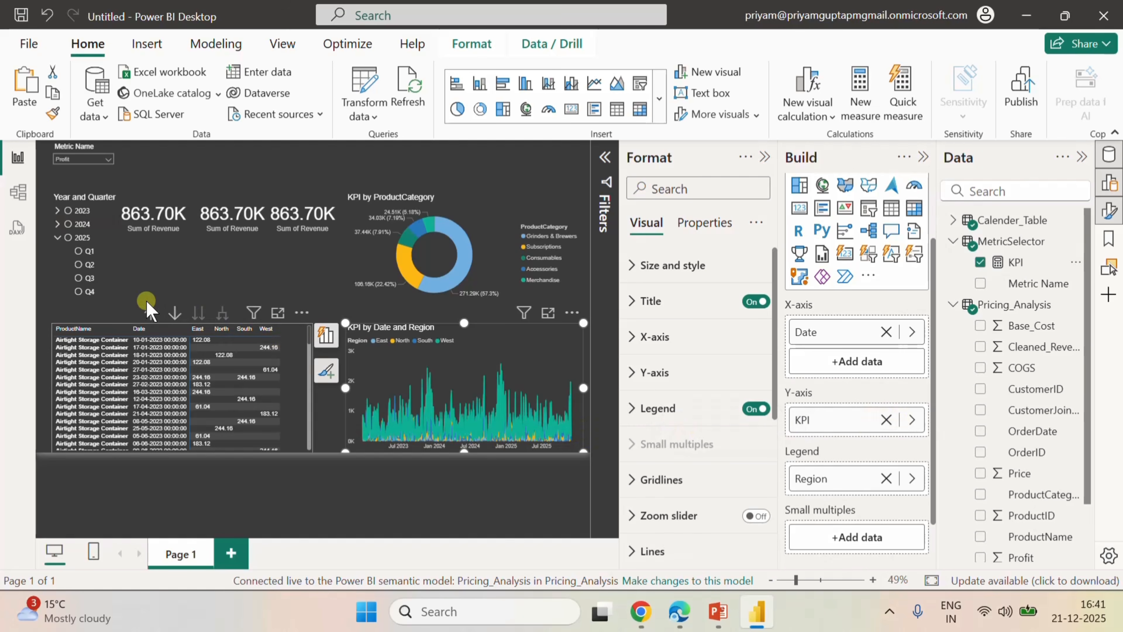
# Filter the report to 2025 Q4 and replace Sum of Revenue with the KPI measure in the matrix values.
pyautogui.click(79, 293)
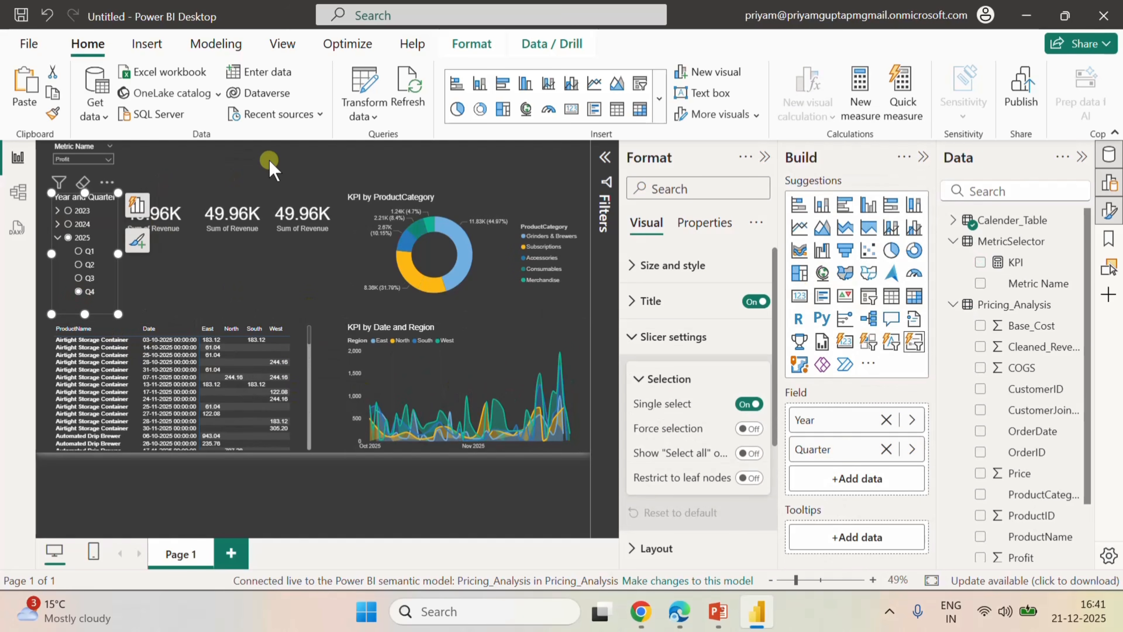
pyautogui.click(304, 330)
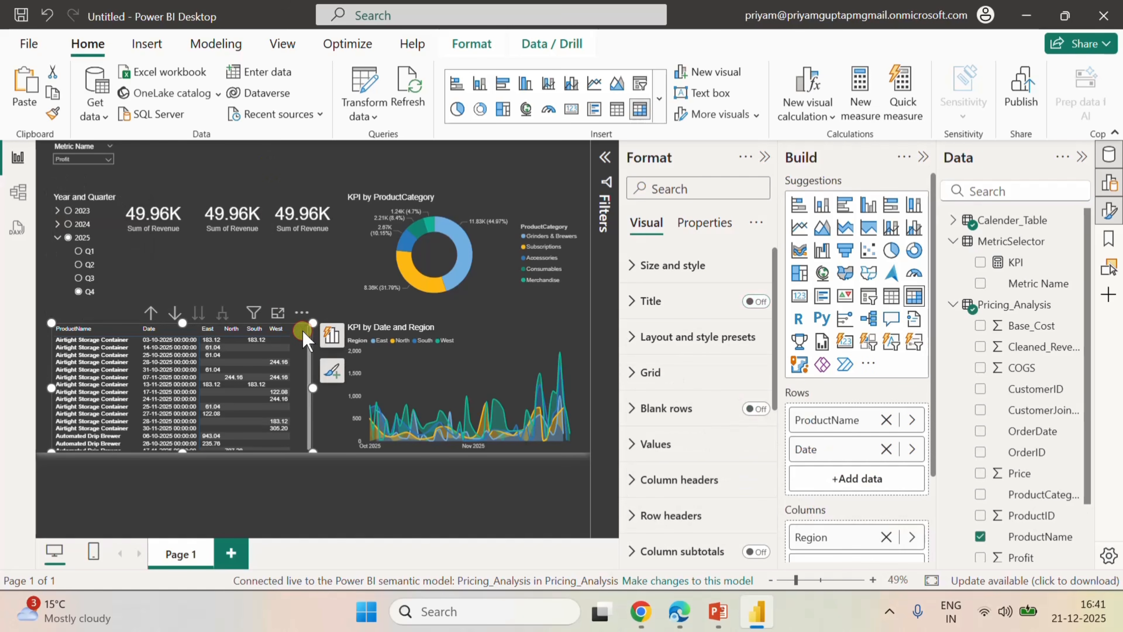
pyautogui.scroll(-2, 863, 482)
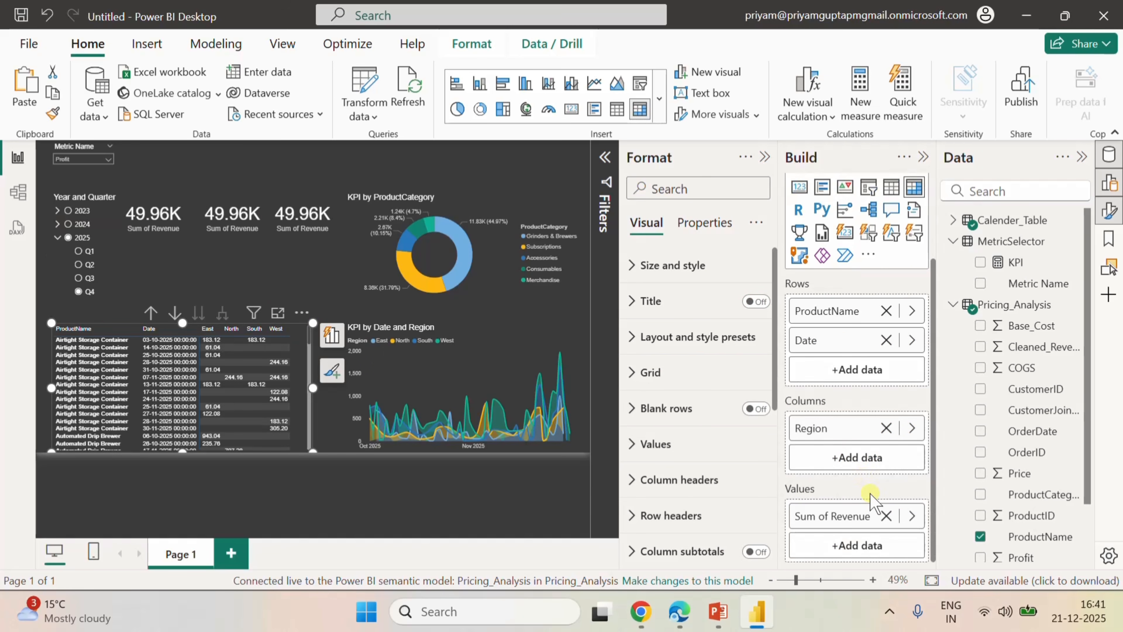
pyautogui.click(886, 516)
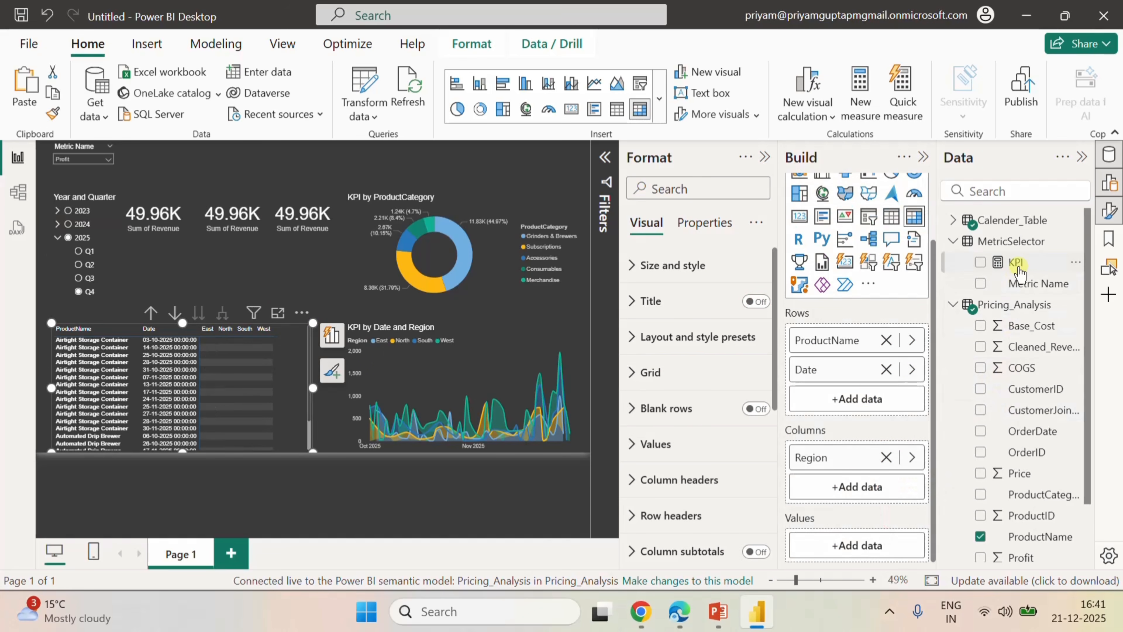
pyautogui.moveTo(1017, 263); pyautogui.dragTo(878, 545)
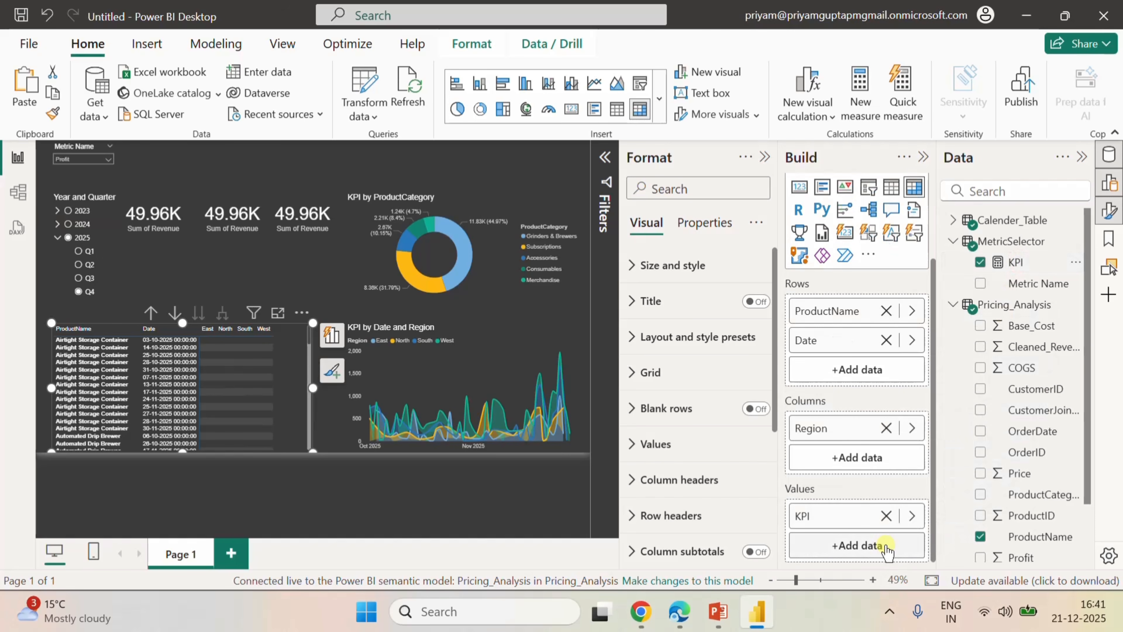
pyautogui.click(344, 155)
# Test the Metric Name slicer by choosing Quantity, Revenue and Margin, ending on Profit, and check how the visuals respond.
pyautogui.click(107, 156)
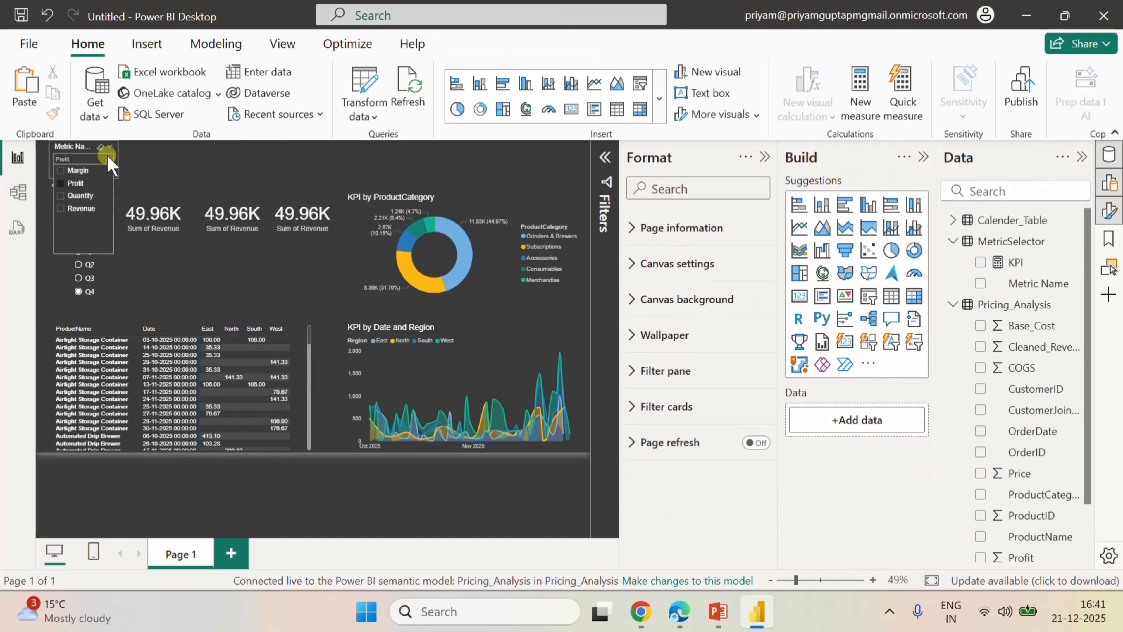
pyautogui.click(81, 197)
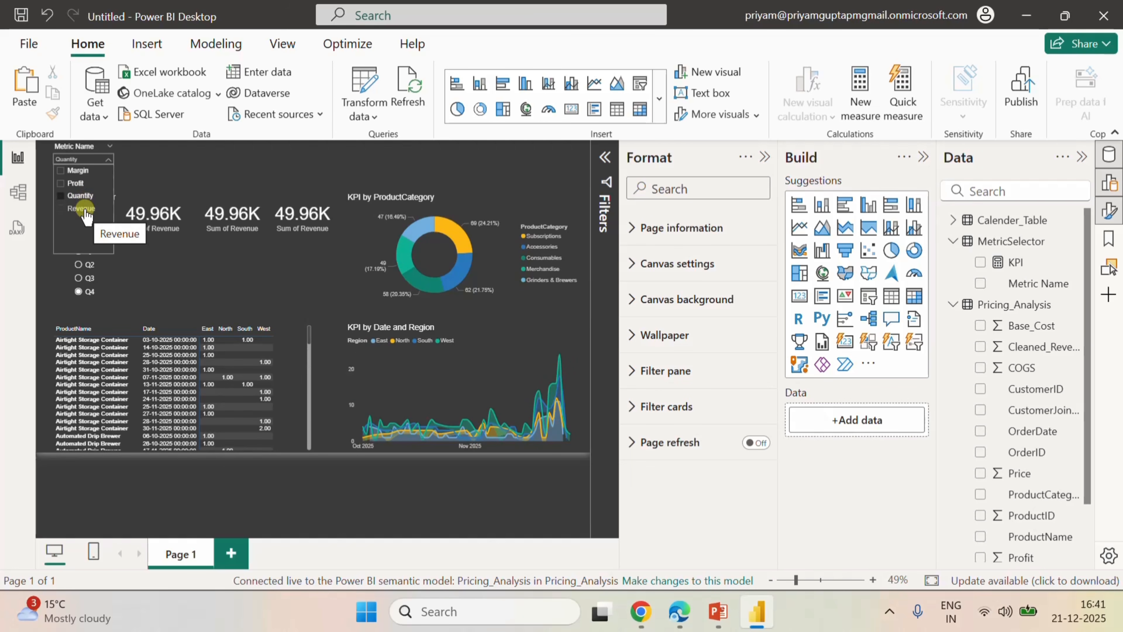
pyautogui.click(84, 210)
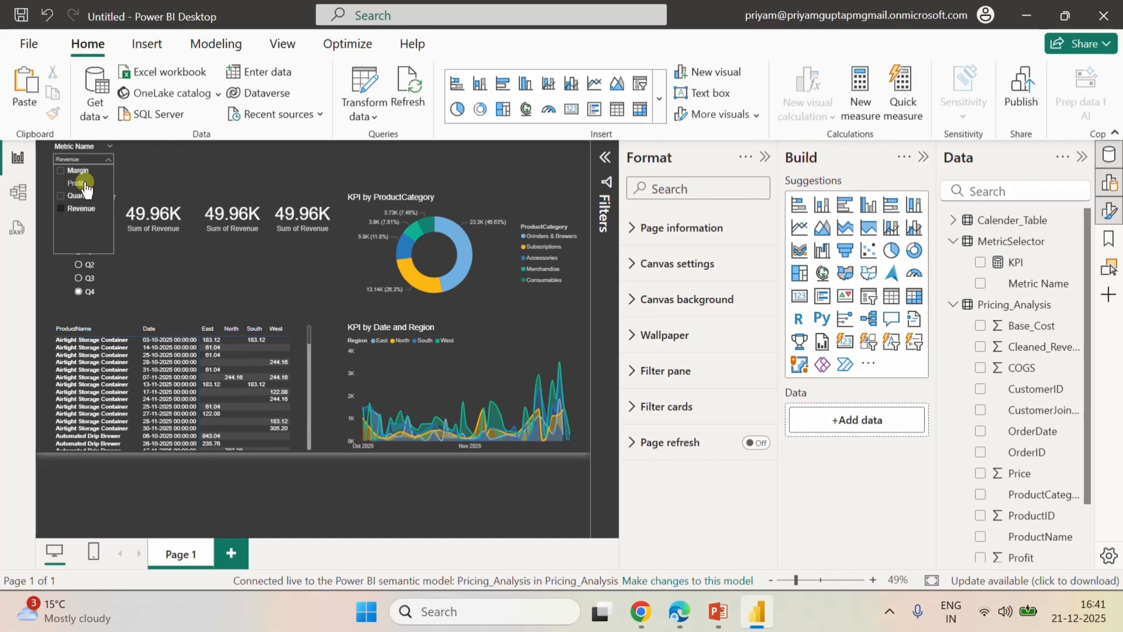
pyautogui.click(76, 183)
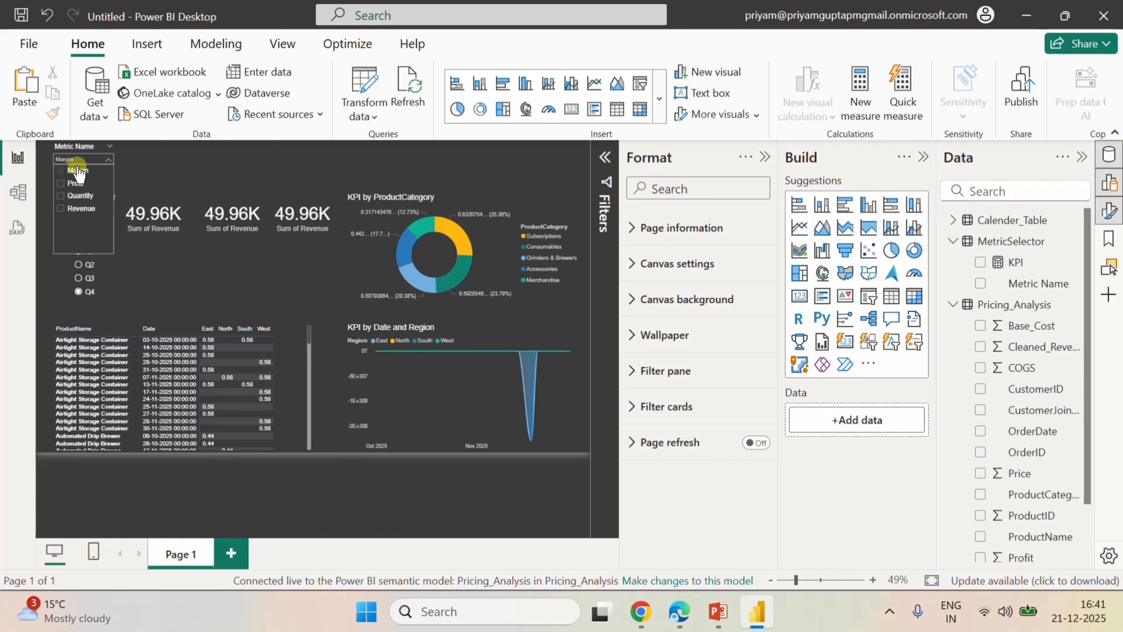
pyautogui.click(76, 183)
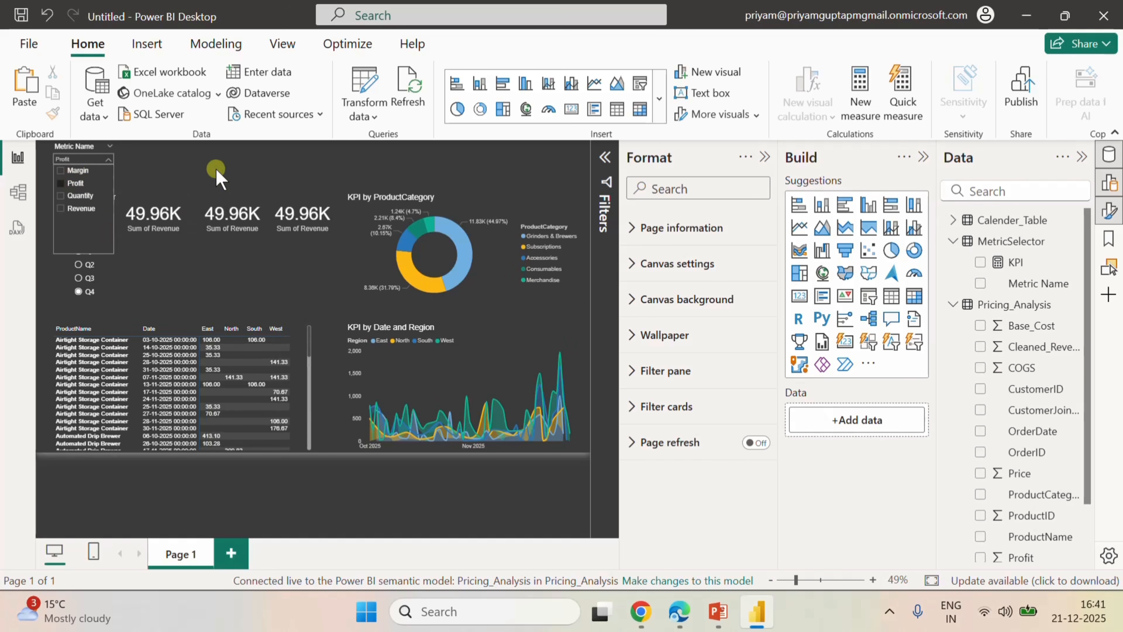
pyautogui.click(201, 155)
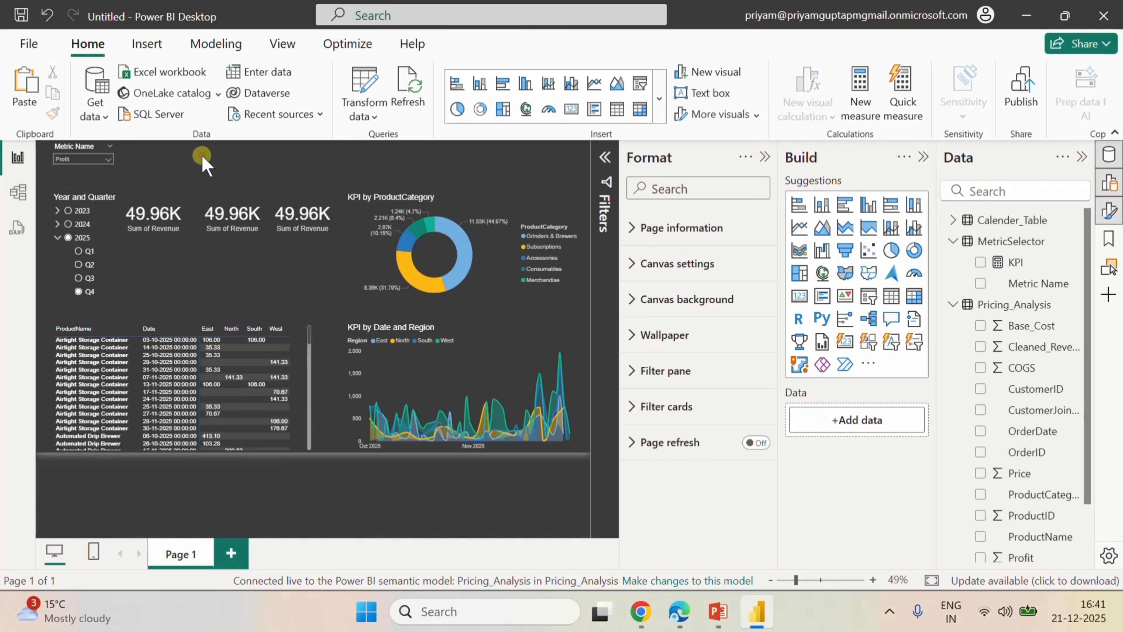
pyautogui.click(86, 150)
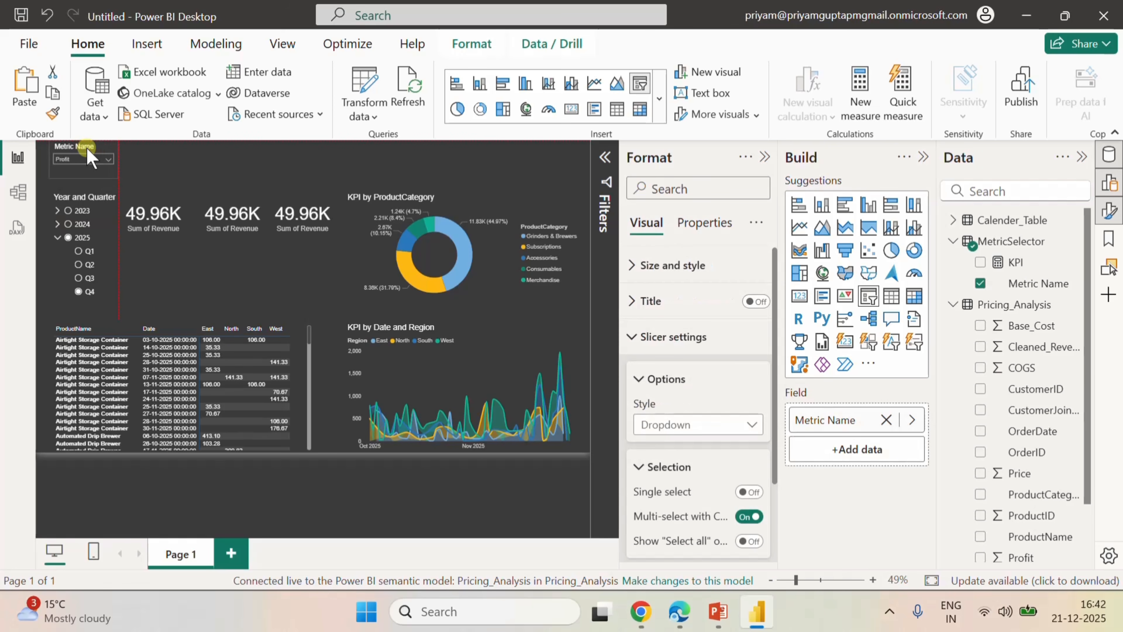
pyautogui.click(187, 157)
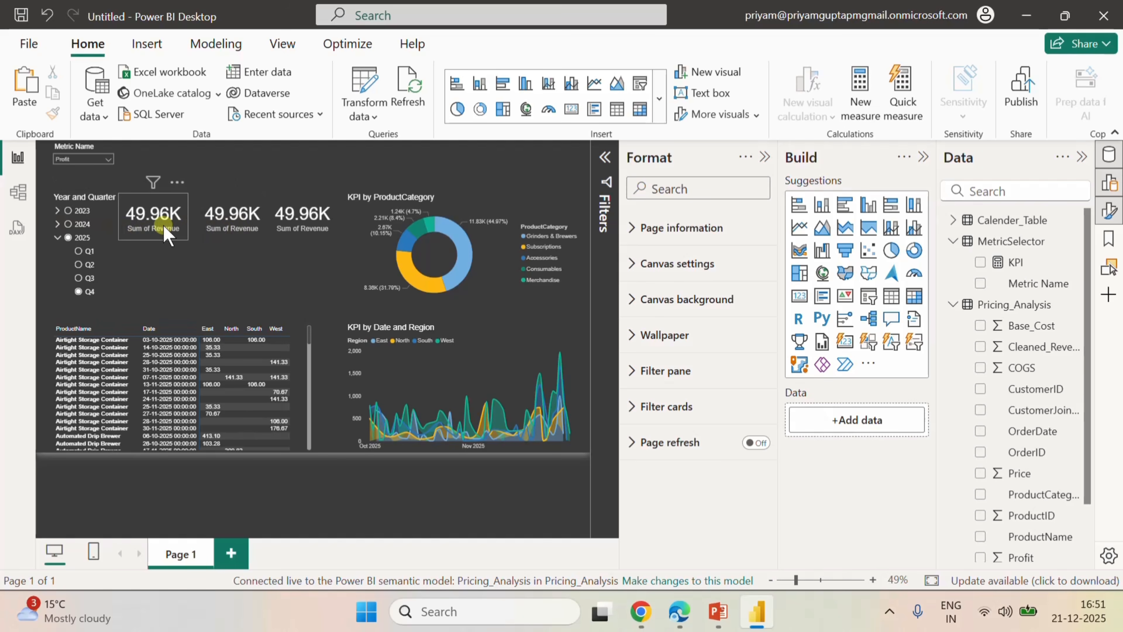
# Re-add Revenue to the middle card and set its summarization to Average.
pyautogui.click(231, 234)
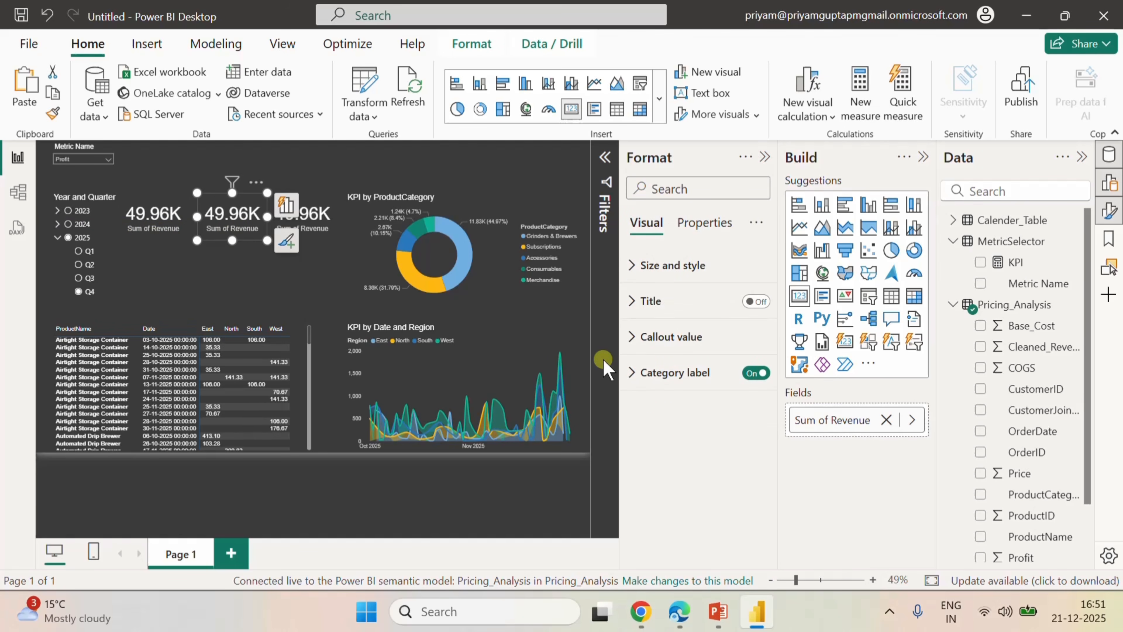
pyautogui.click(885, 419)
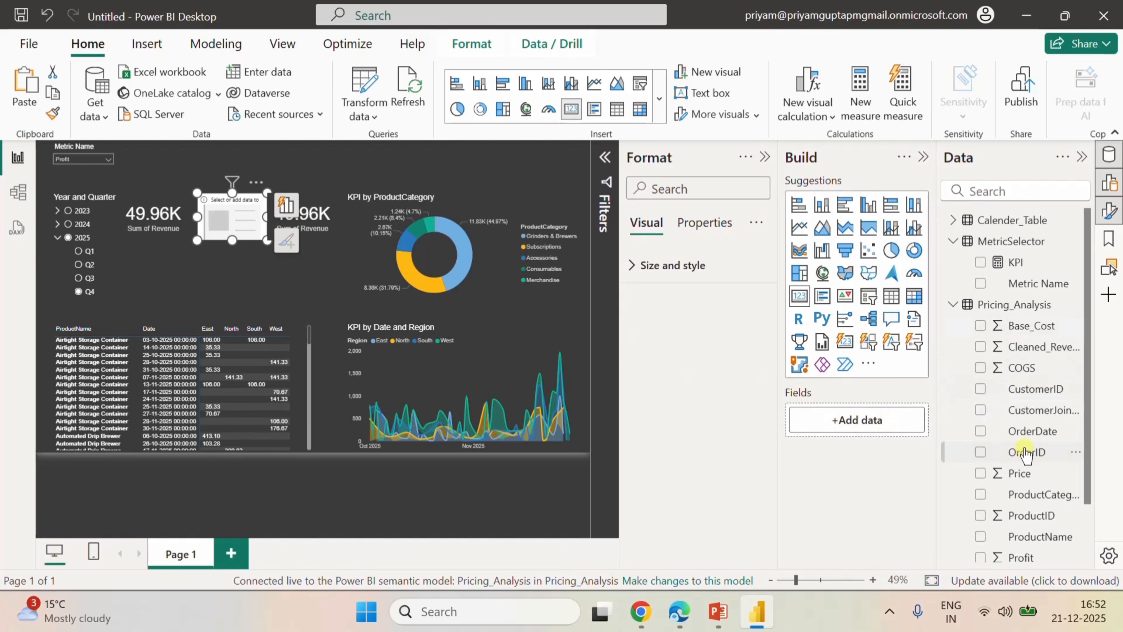
pyautogui.scroll(-2, 1021, 451)
pyautogui.moveTo(1028, 550); pyautogui.dragTo(900, 420)
pyautogui.click(907, 419)
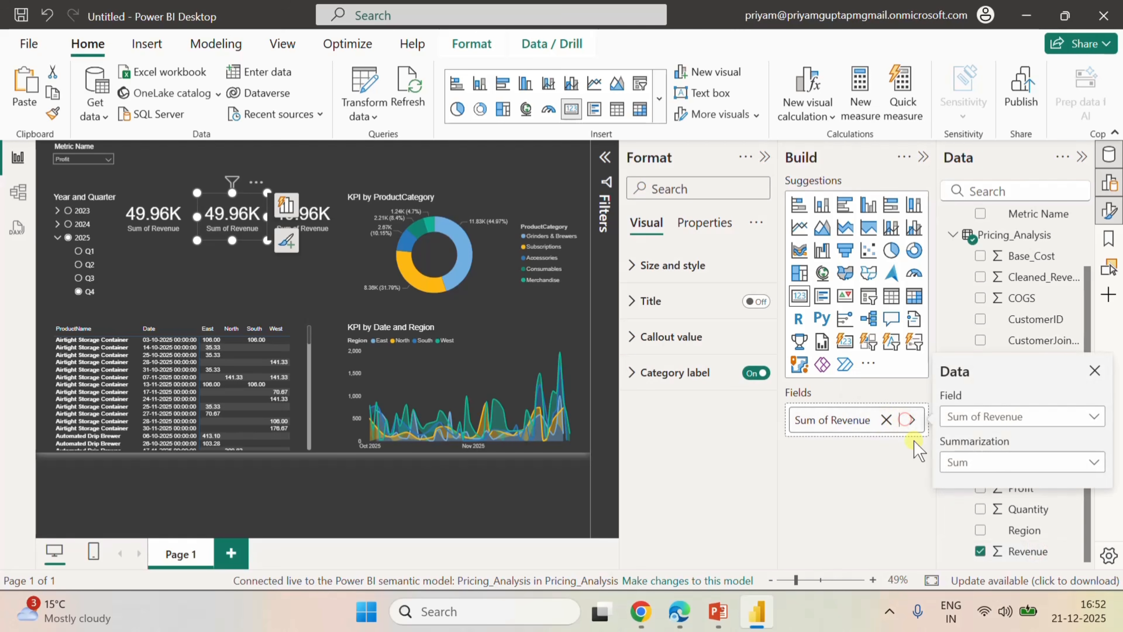
pyautogui.click(980, 463)
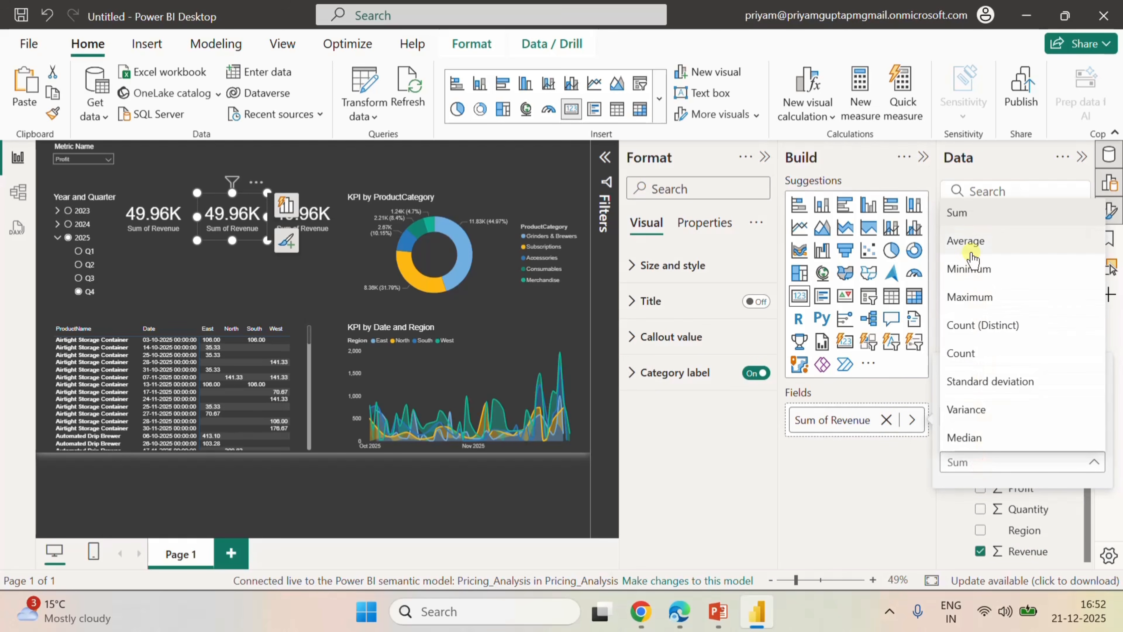
pyautogui.click(967, 241)
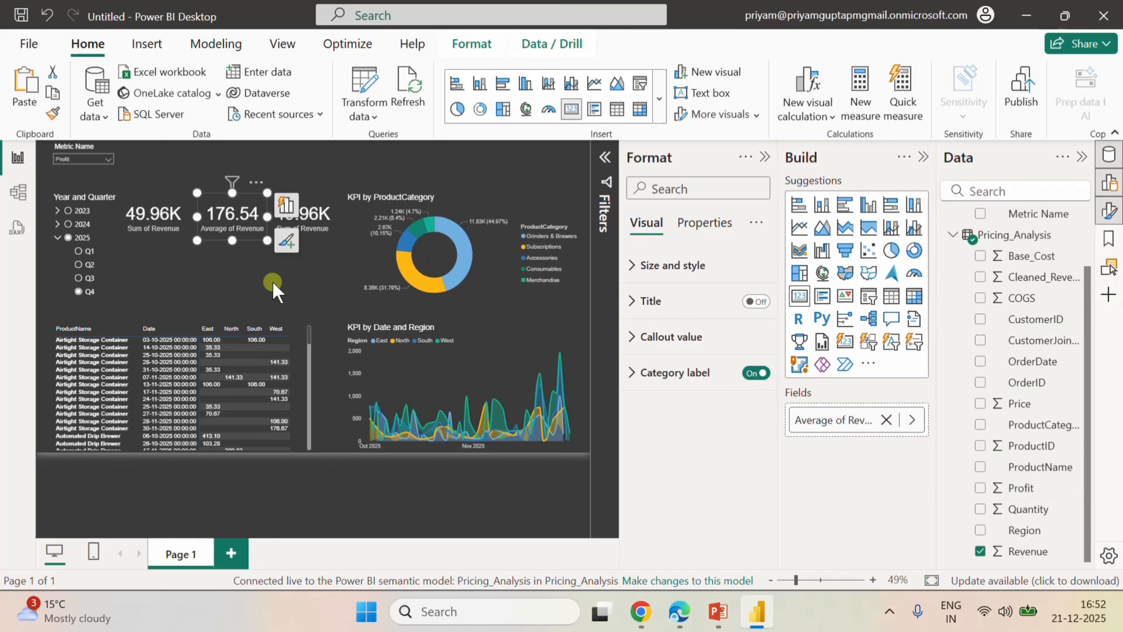
pyautogui.click(255, 275)
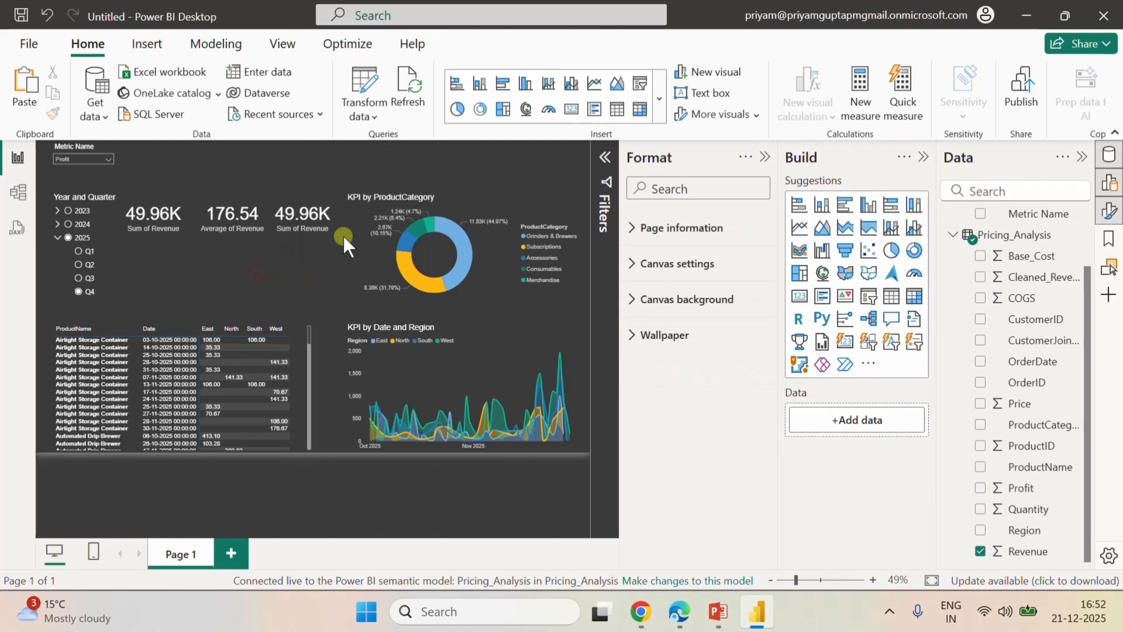
# Replace Revenue with Profit as the field of the third card.
pyautogui.click(330, 208)
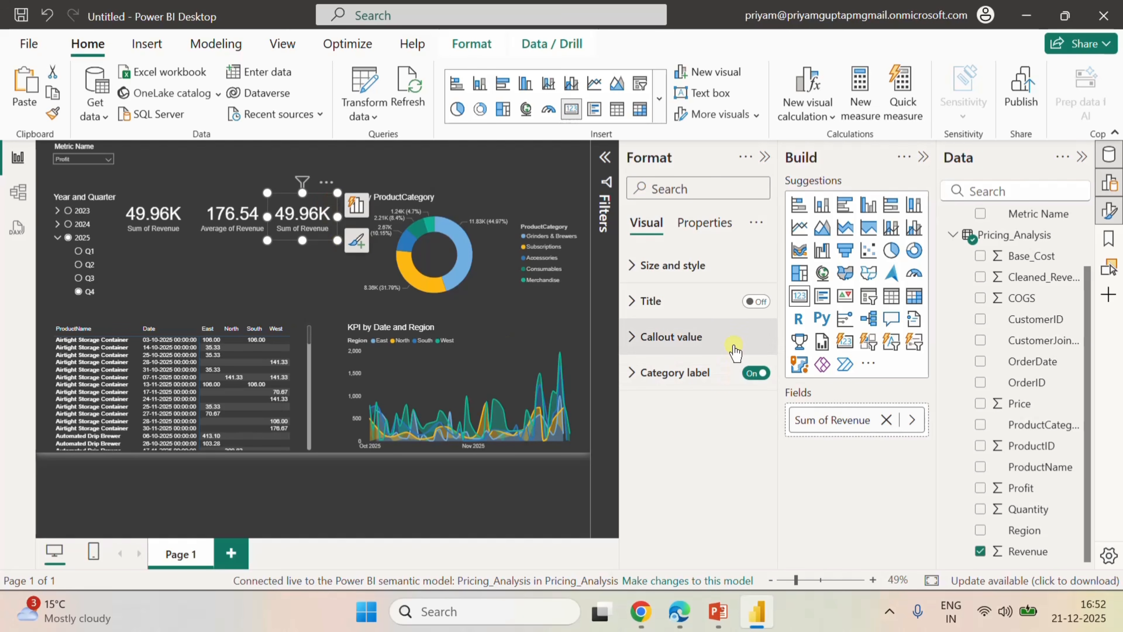
pyautogui.click(886, 419)
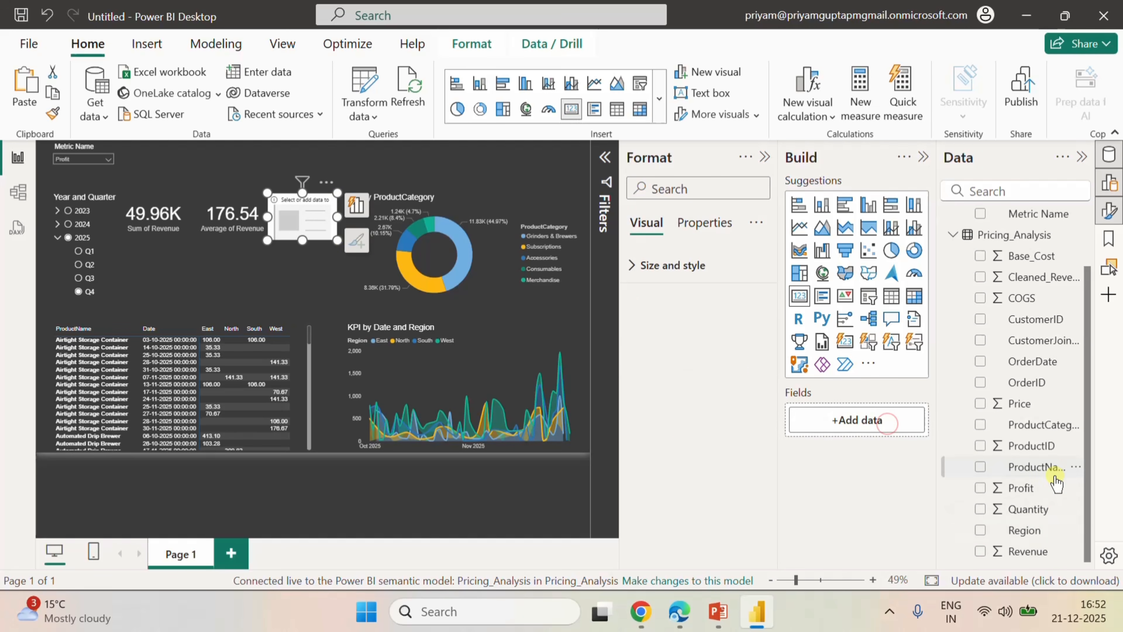
pyautogui.click(980, 487)
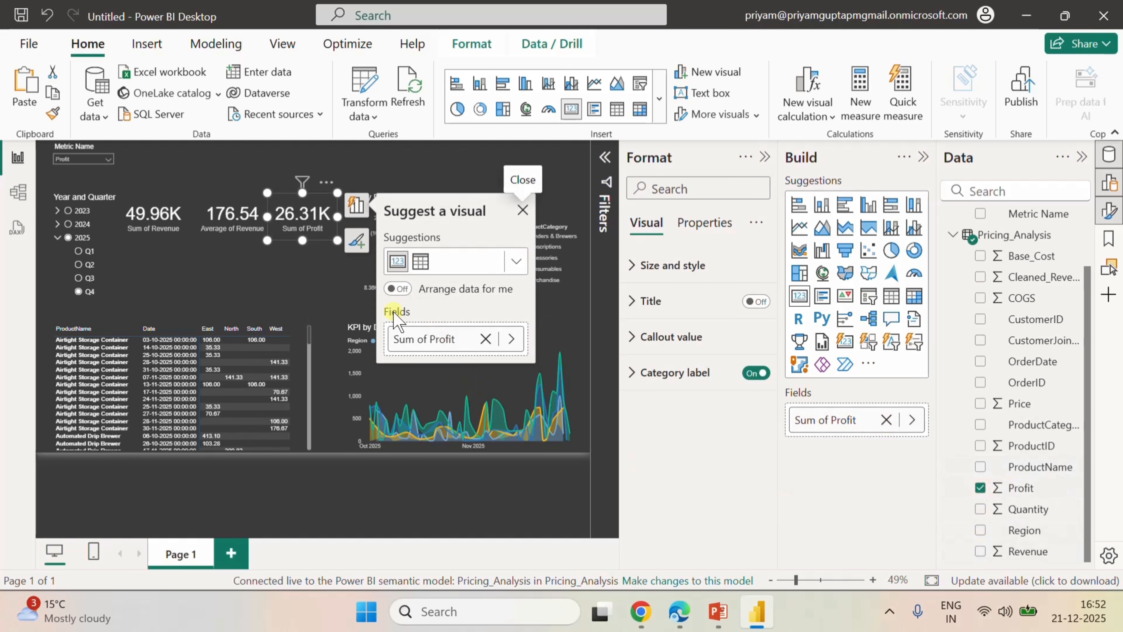
pyautogui.click(299, 280)
# Duplicate the Sum of Profit card and place the copy directly below the Sum of Revenue card.
pyautogui.click(307, 200)
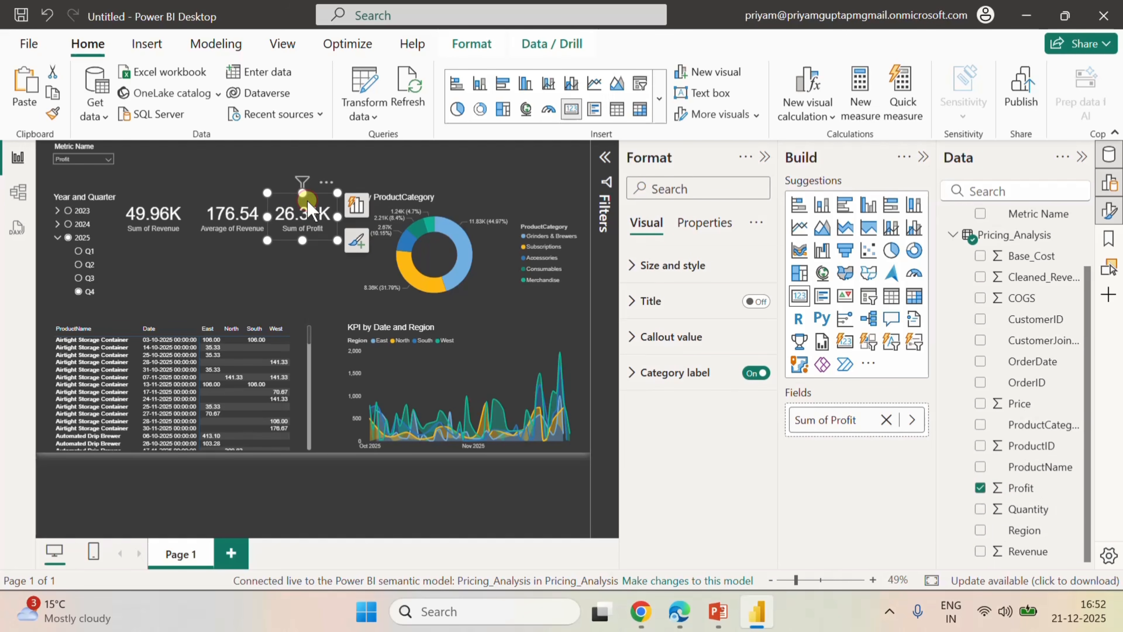
pyautogui.click(163, 260)
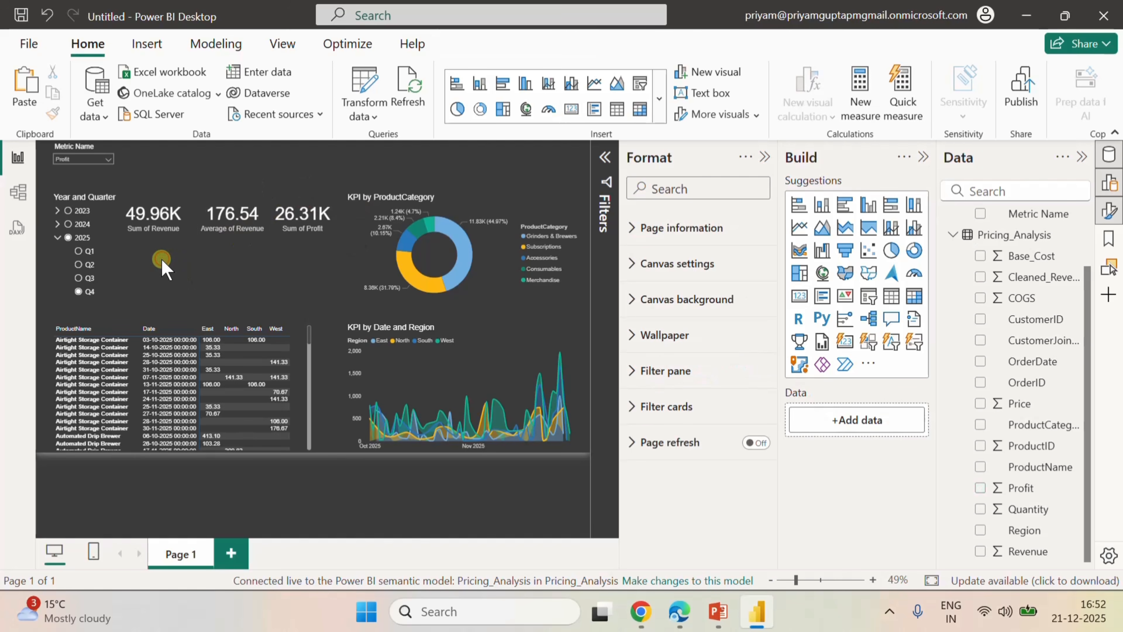
pyautogui.hotkey('ctrl', 'v')
pyautogui.moveTo(313, 205); pyautogui.dragTo(163, 250)
# Replace the copied card's field with CustomerID and set its summarization to Count.
pyautogui.click(886, 420)
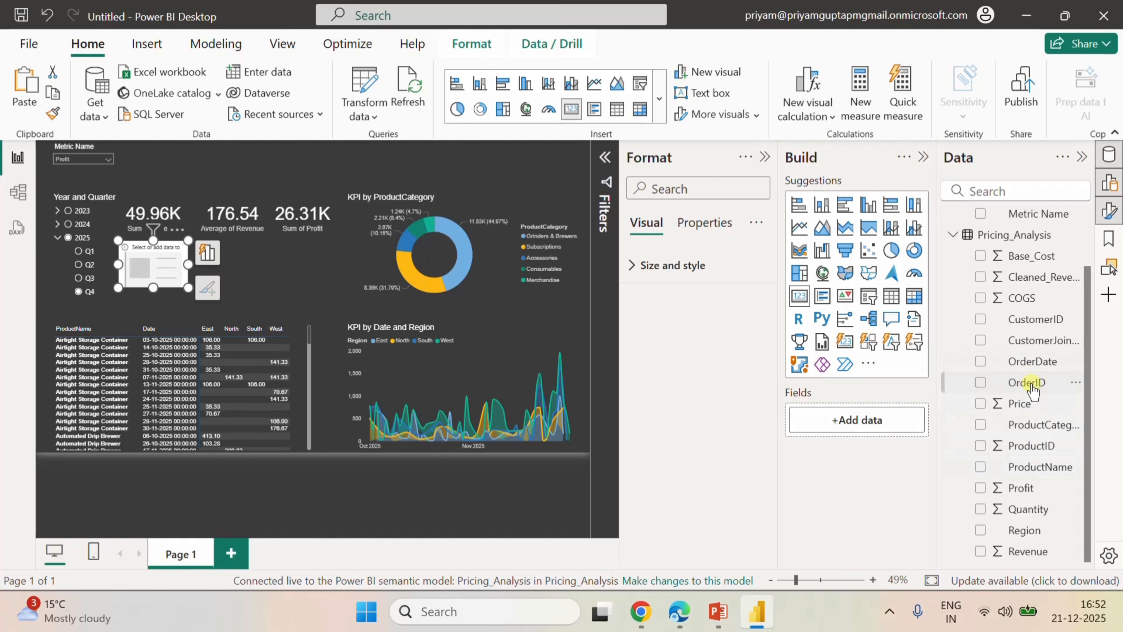
pyautogui.click(980, 319)
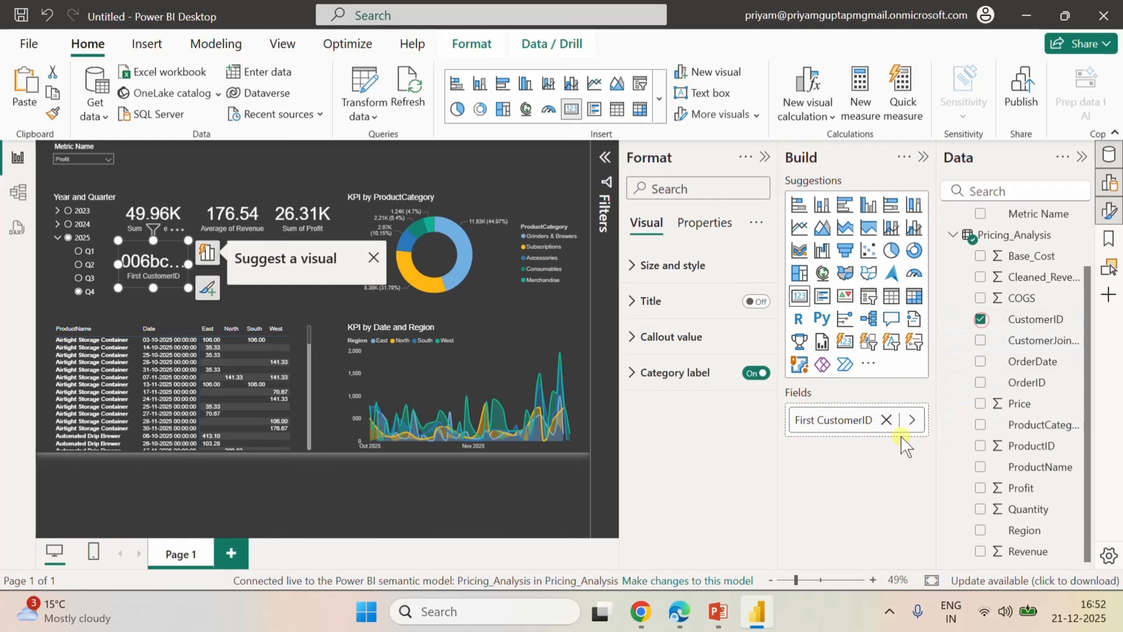
pyautogui.click(912, 419)
pyautogui.click(993, 462)
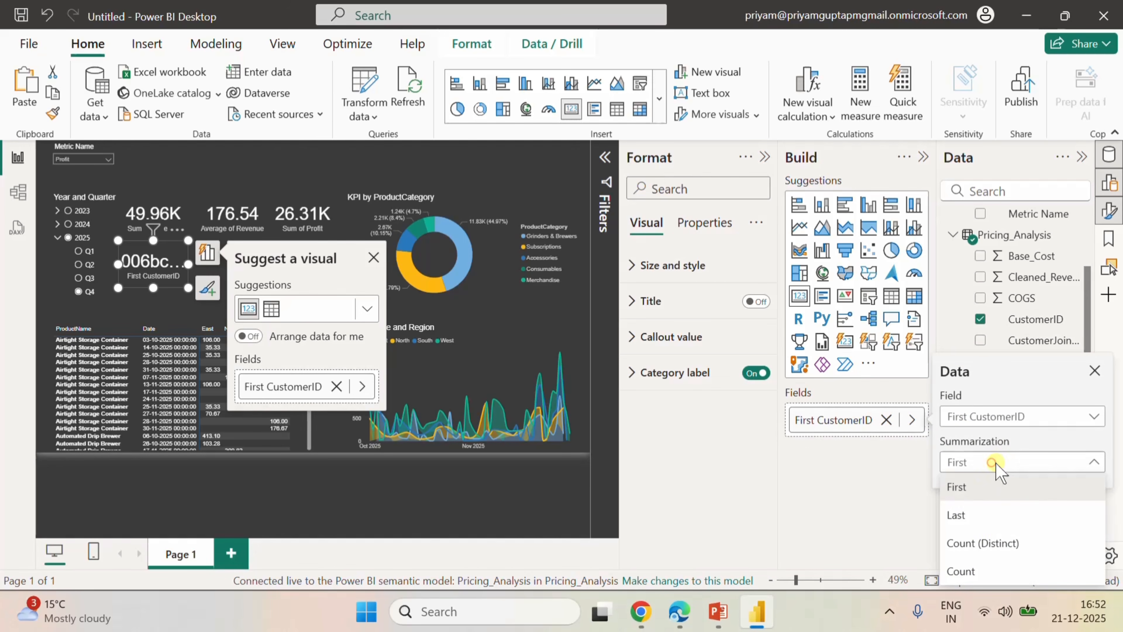
pyautogui.click(977, 571)
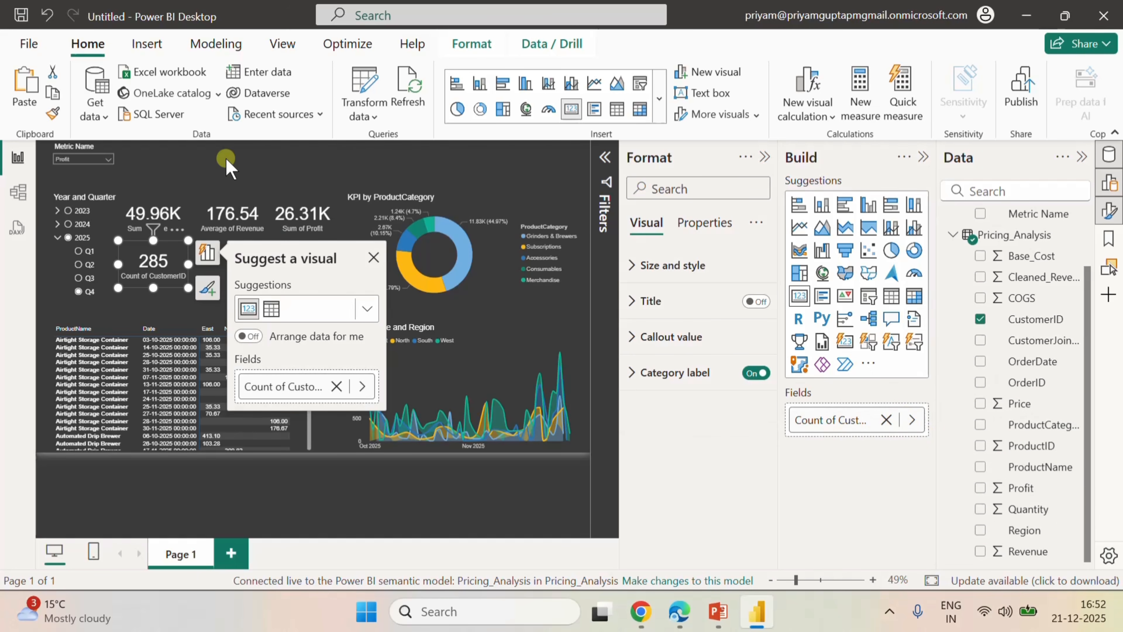
pyautogui.click(164, 302)
# Duplicate the Count of CustomerID card and place the copy below the Average of Revenue card.
pyautogui.click(136, 244)
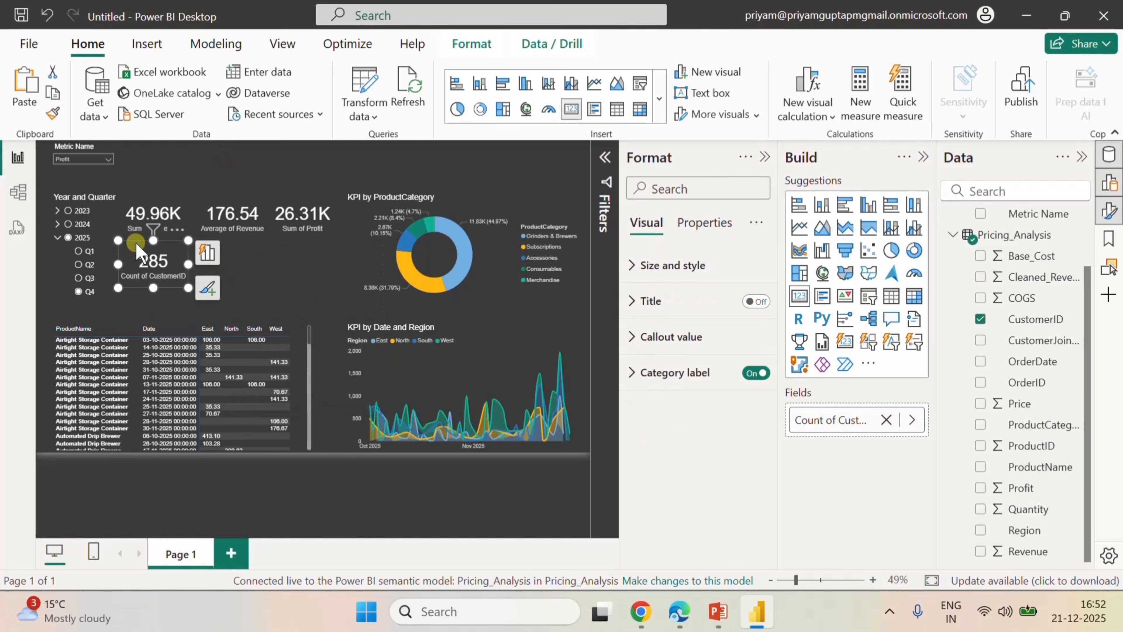
pyautogui.click(263, 257)
pyautogui.hotkey('ctrl', 'v')
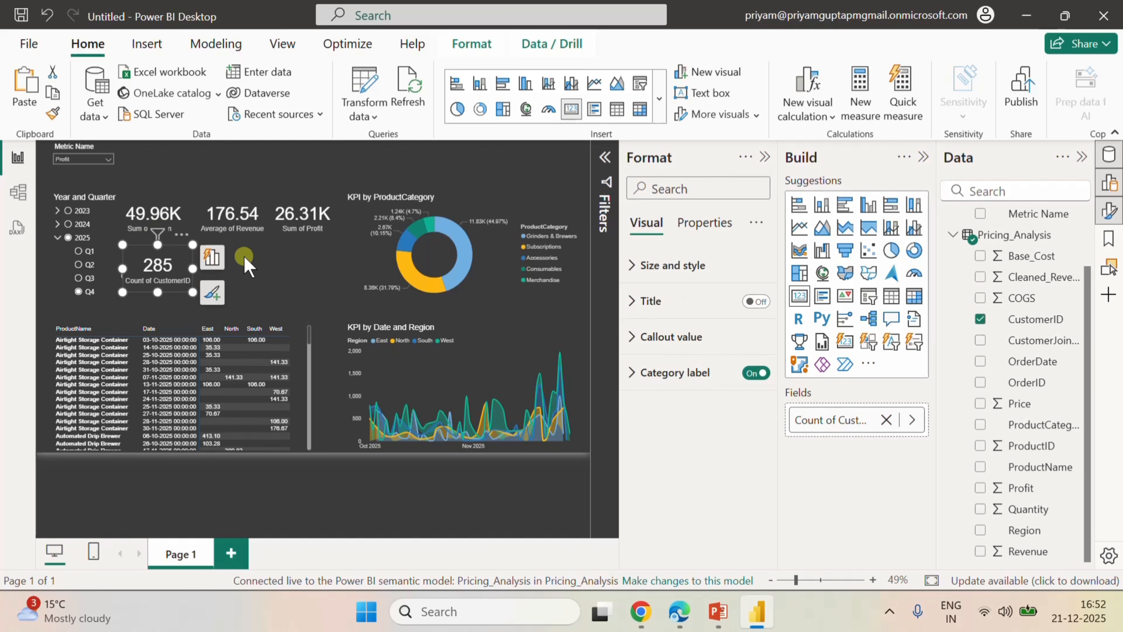
pyautogui.moveTo(178, 246); pyautogui.dragTo(257, 249)
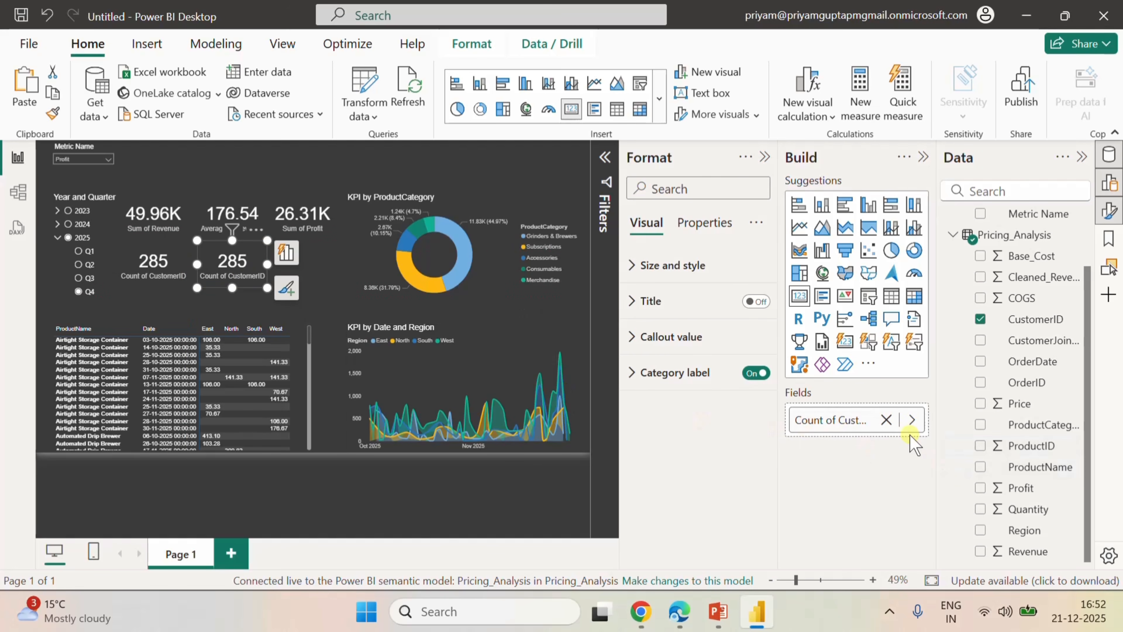
# Remove the CustomerID field from the new card copy and switch to the Pricing_Analysis semantic model in the Edge browser.
pyautogui.click(886, 419)
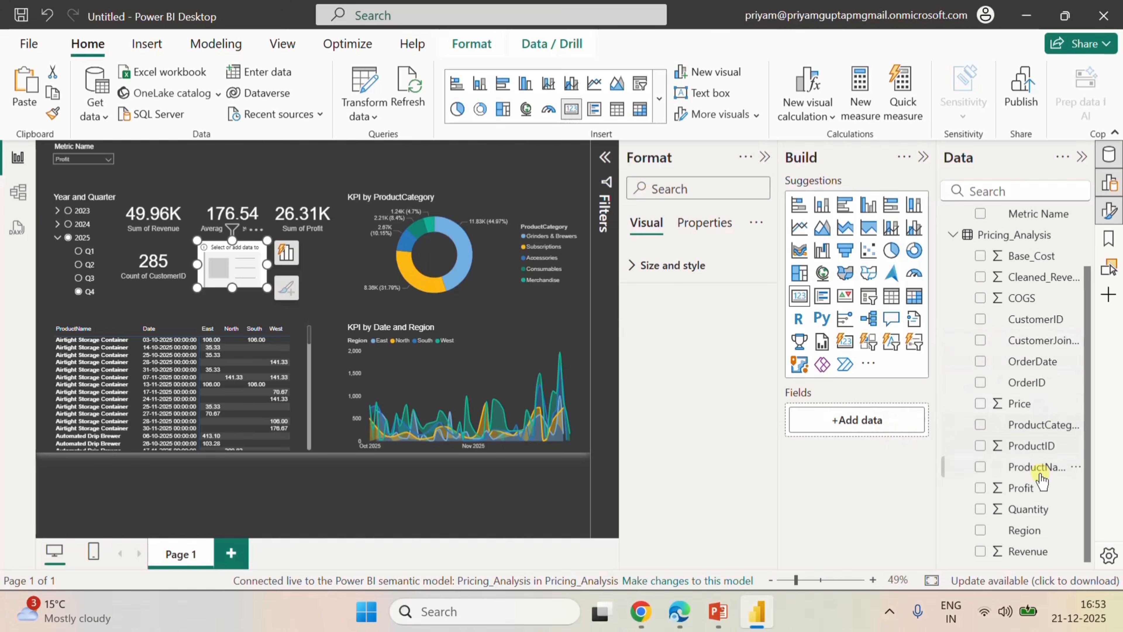
pyautogui.scroll(1, 1047, 501)
pyautogui.scroll(3, 1040, 487)
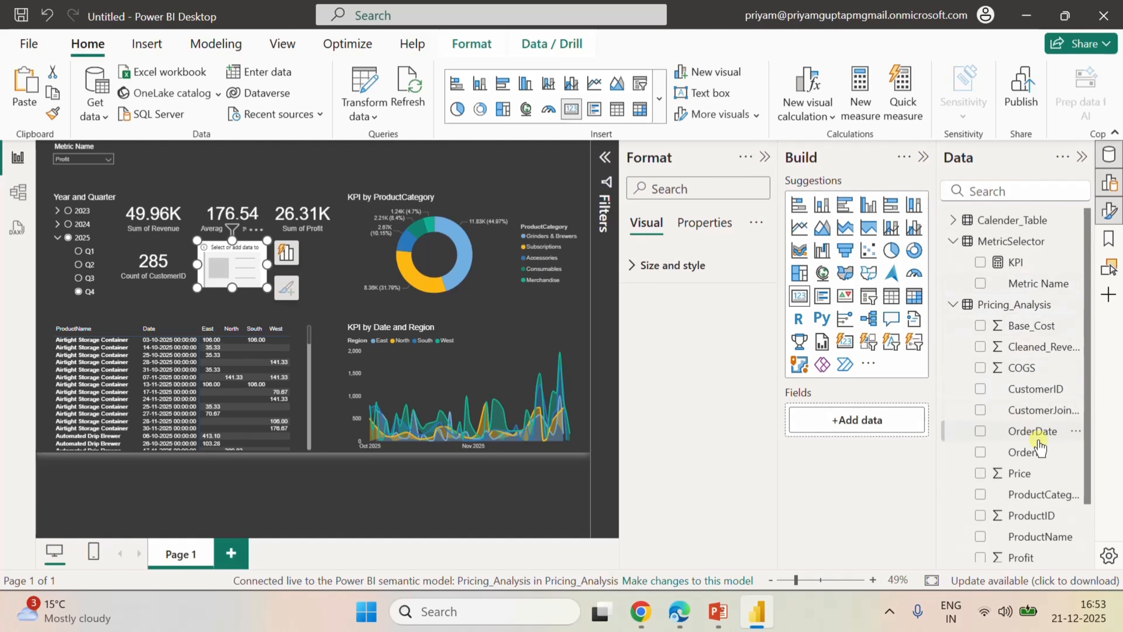
pyautogui.scroll(-3, 1039, 445)
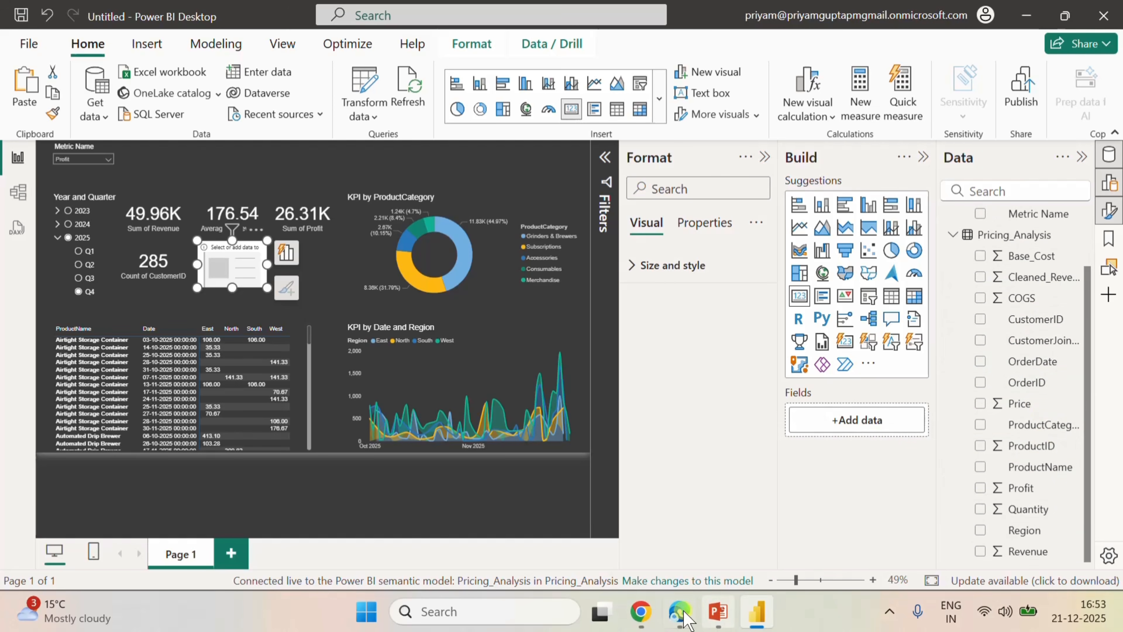
pyautogui.click(685, 598)
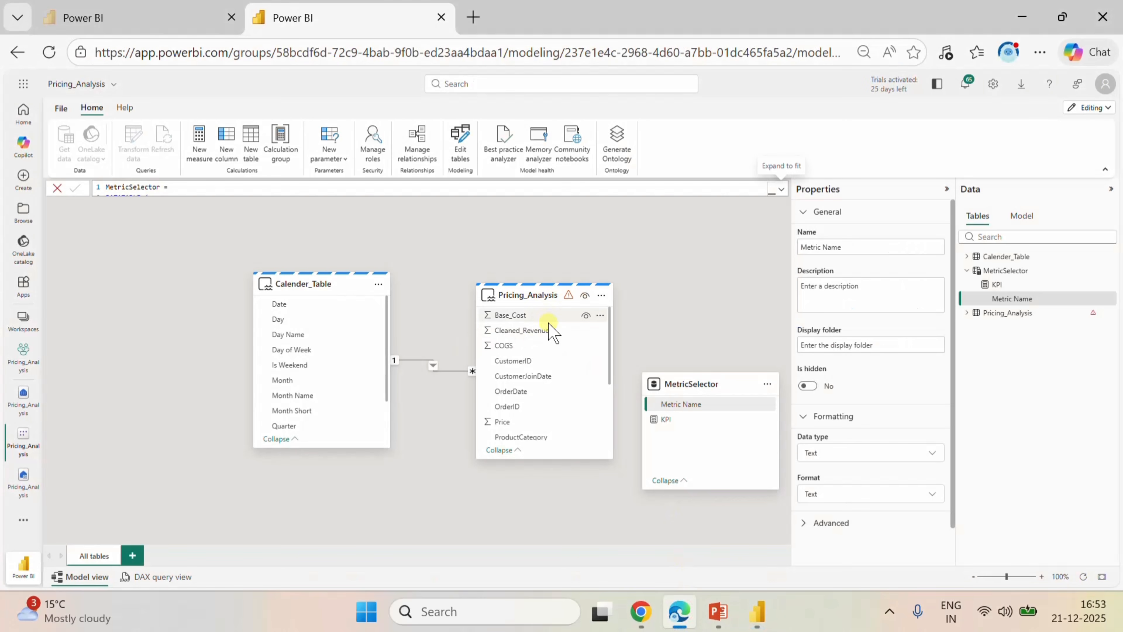
# Add a new measure named Margin to the Pricing_Analysis table, beginning its formula with SUM(Pricing_Analysis[Cleaned_Revenue]).
pyautogui.click(601, 316)
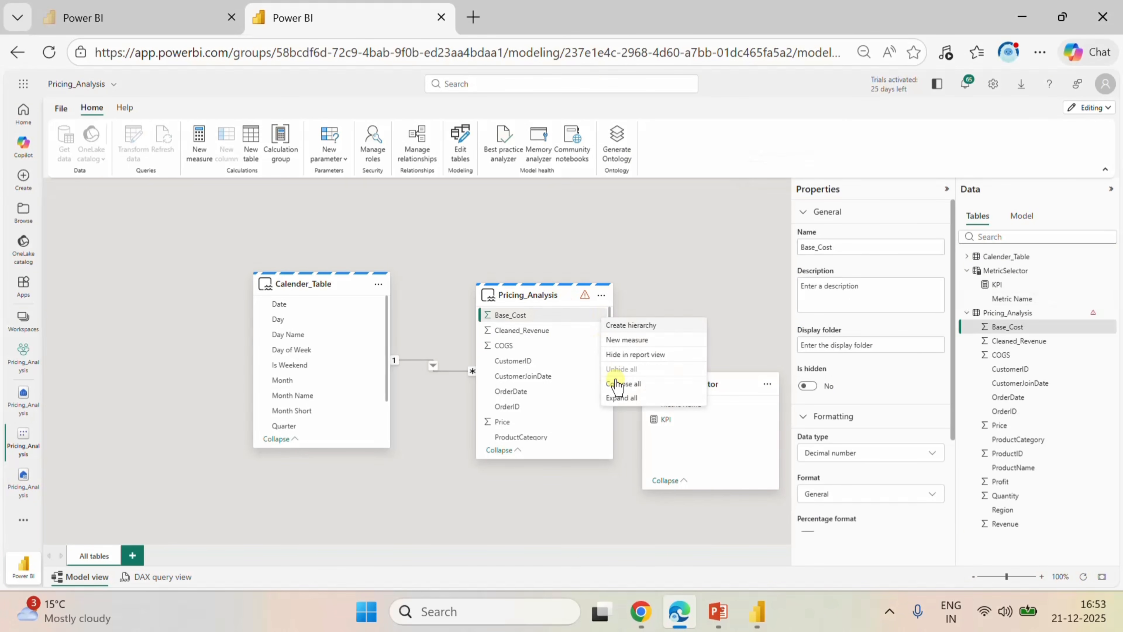
pyautogui.click(623, 342)
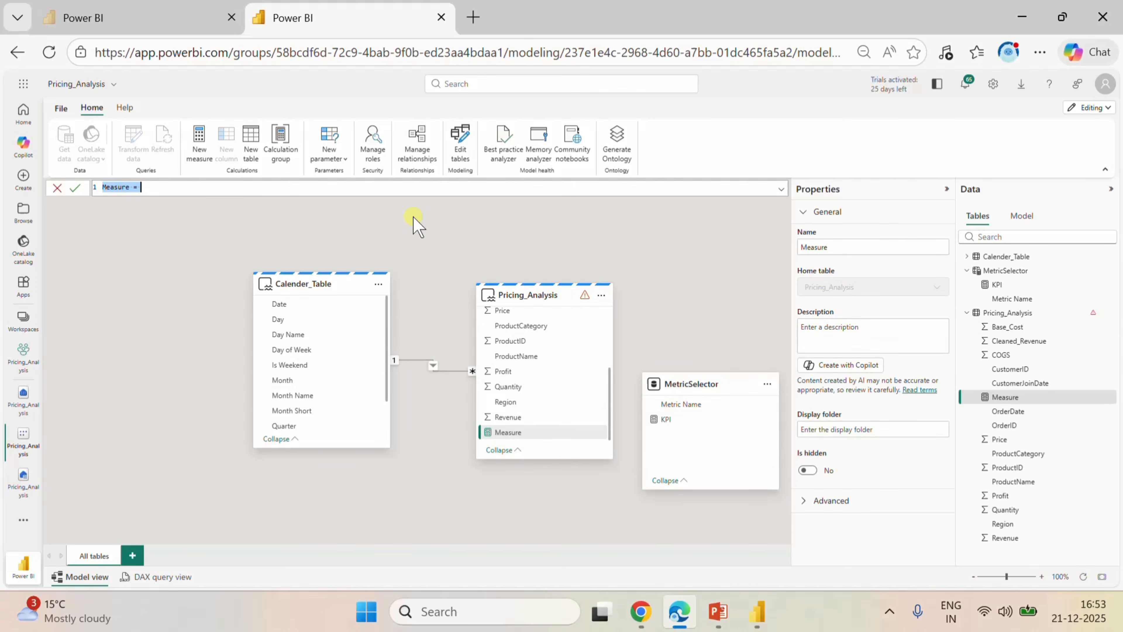
pyautogui.write('Ma')
pyautogui.write('rgin=sum')
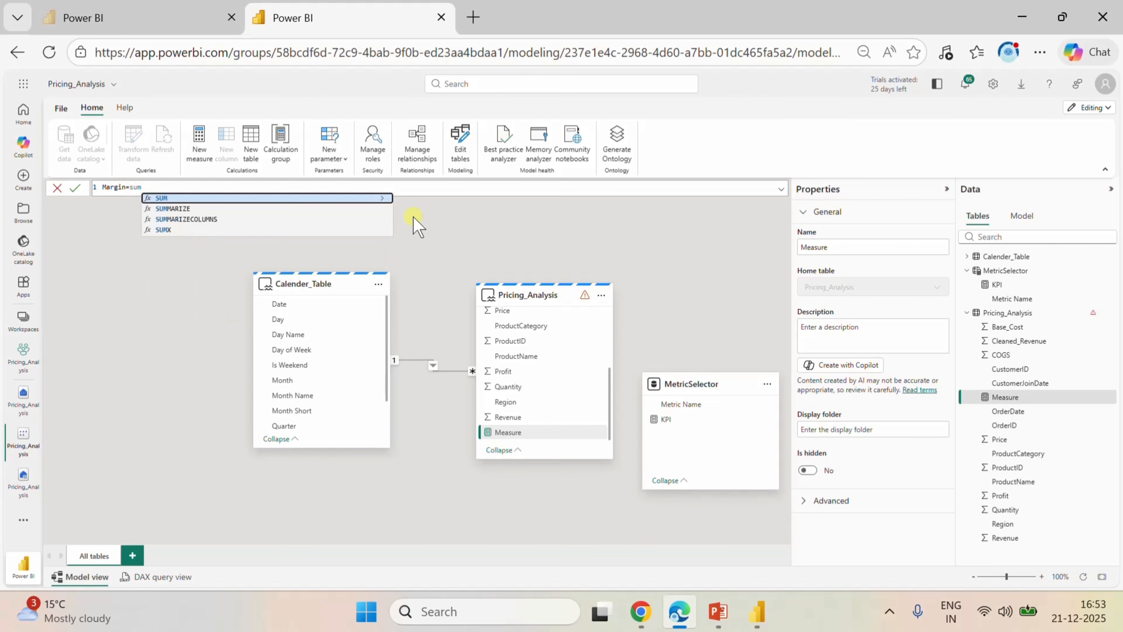
pyautogui.click(280, 198)
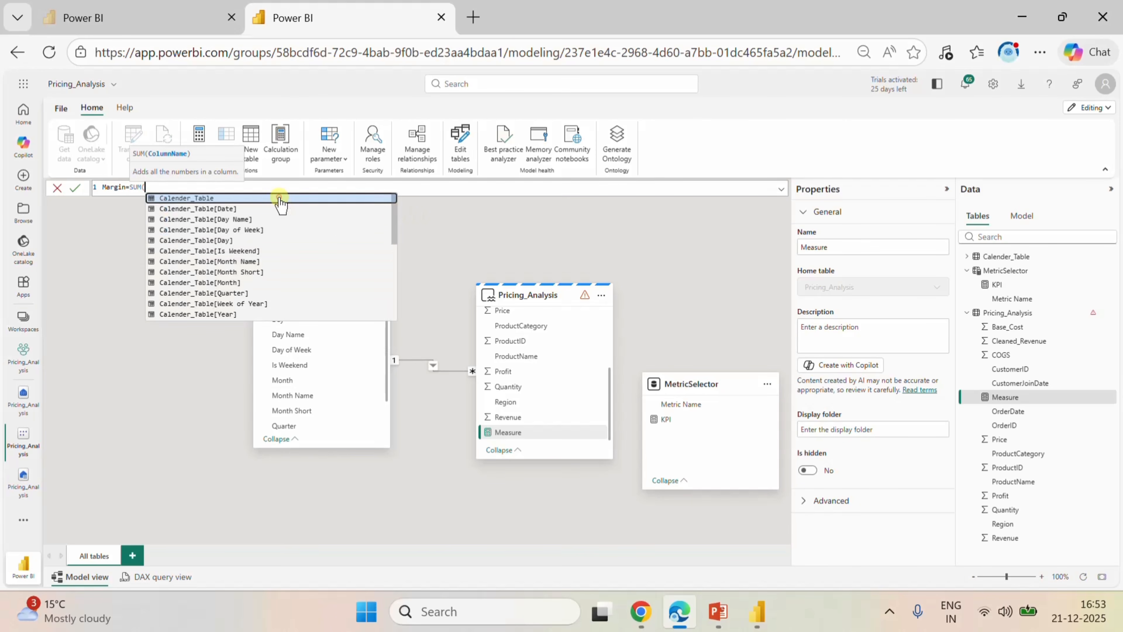
pyautogui.write('re')
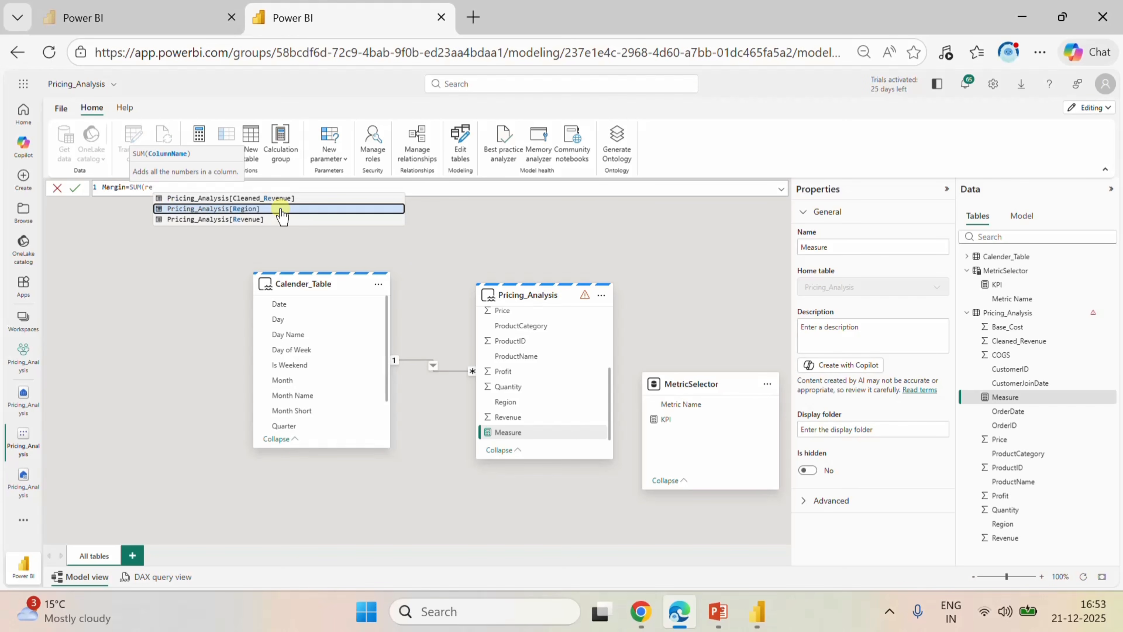
pyautogui.click(258, 198)
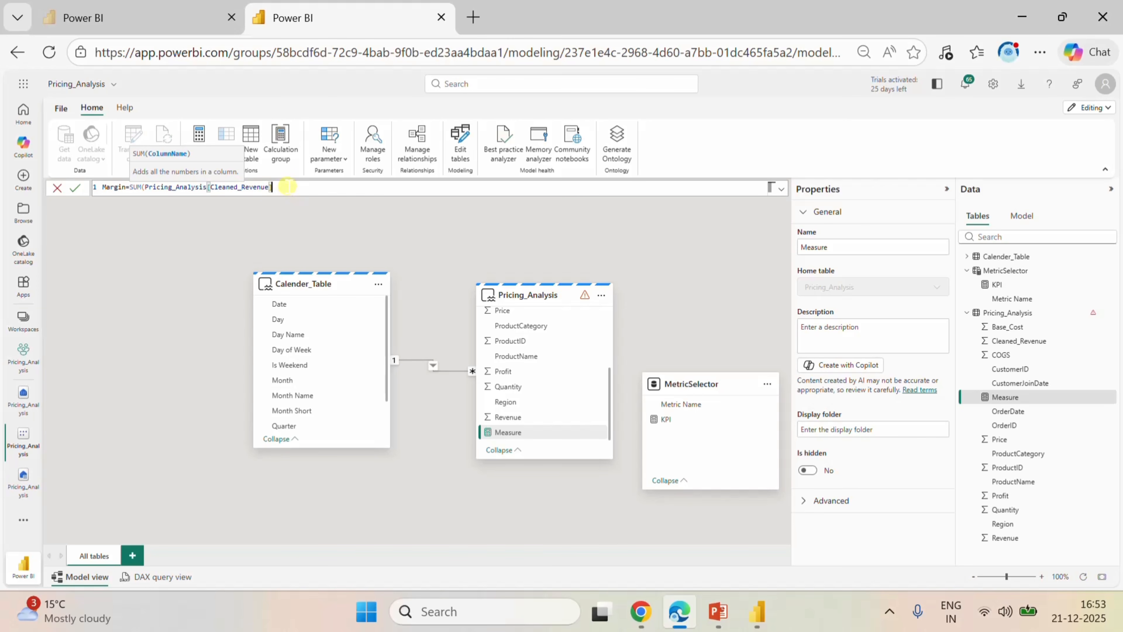
pyautogui.click(287, 187)
pyautogui.write(')')
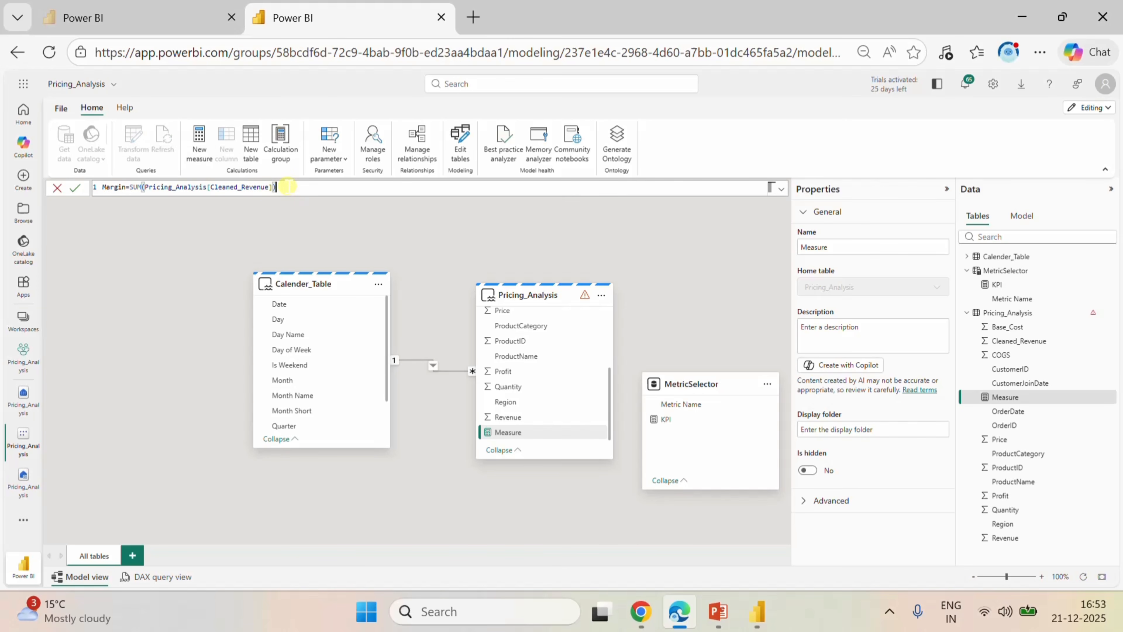
pyautogui.write('-sum')
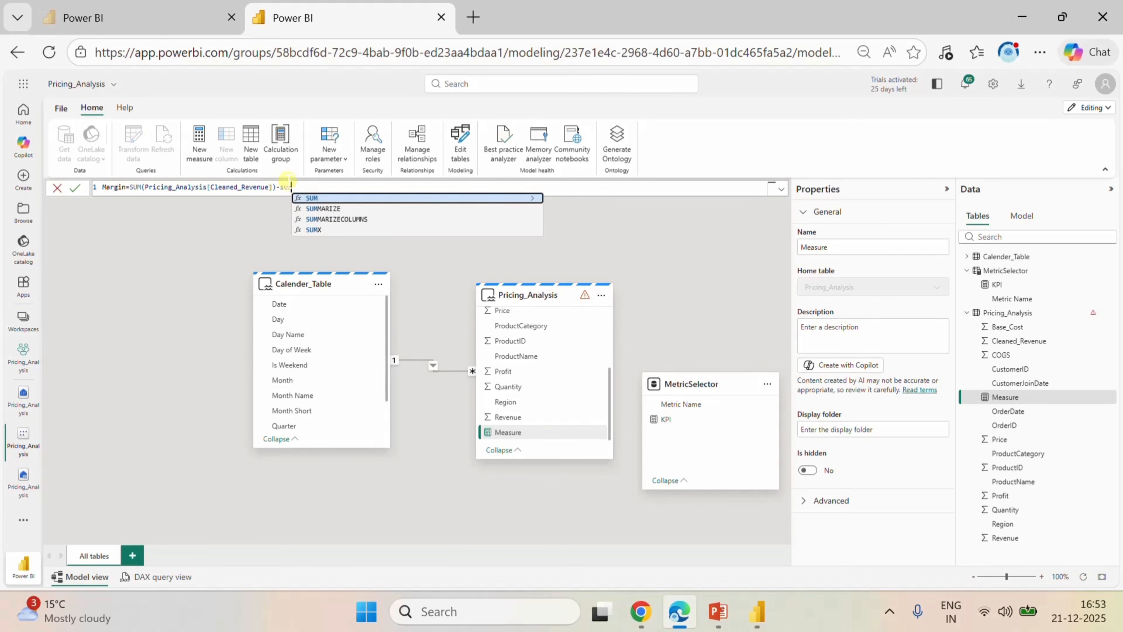
# Subtract SUM(Pricing_Analysis[COGS]) in the Margin formula and enclose the difference in parentheses as the numerator of a division.
pyautogui.click(314, 199)
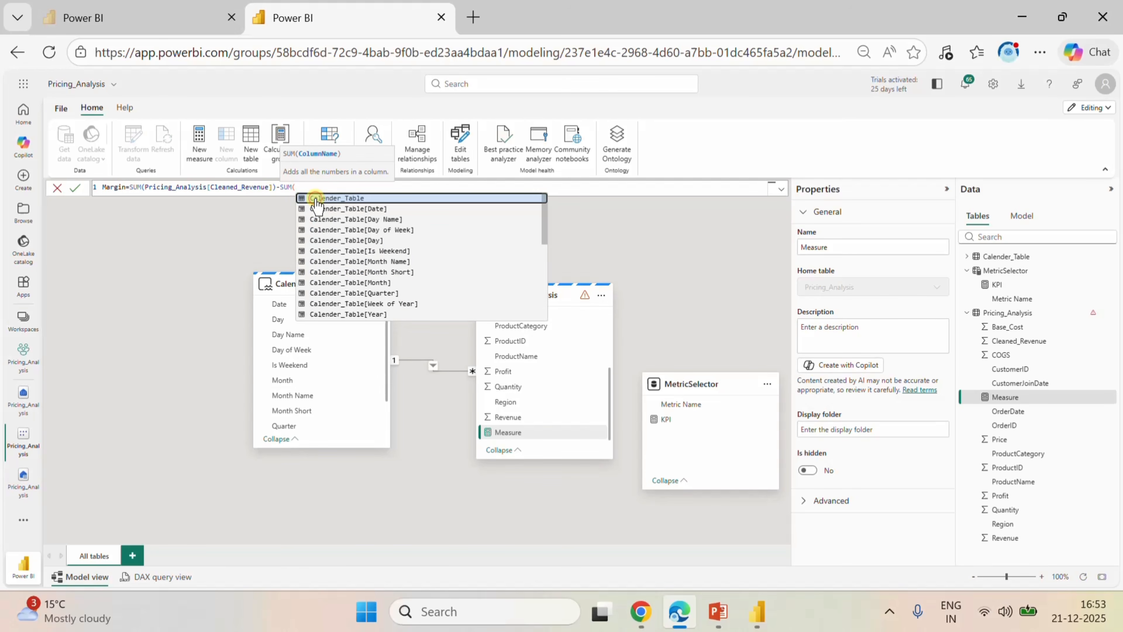
pyautogui.write('cog')
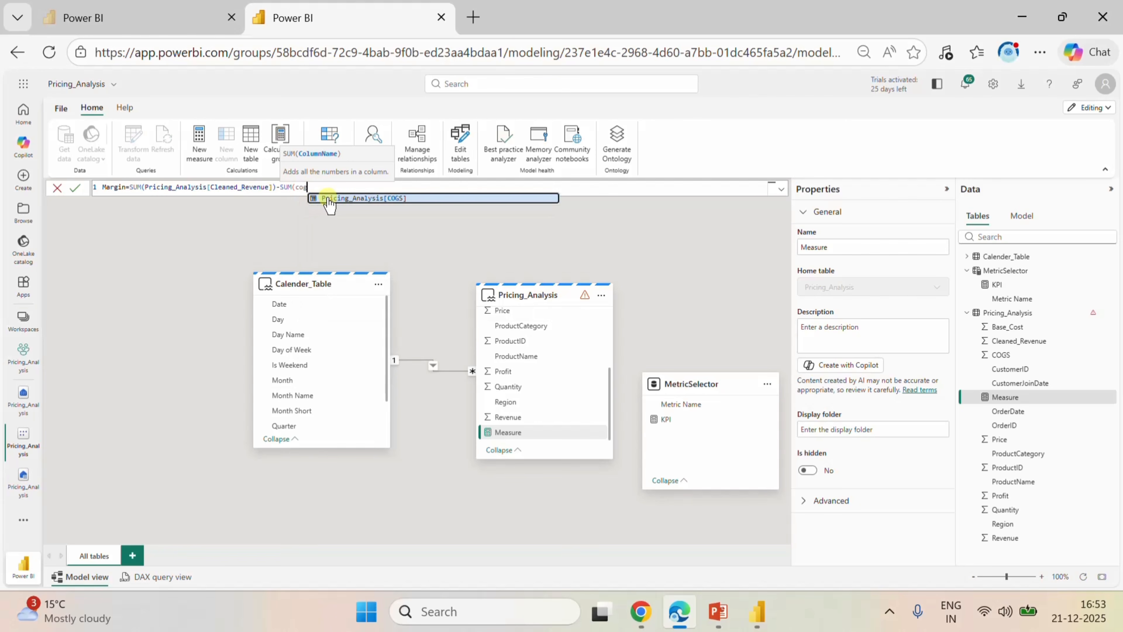
pyautogui.click(346, 198)
pyautogui.write(')')
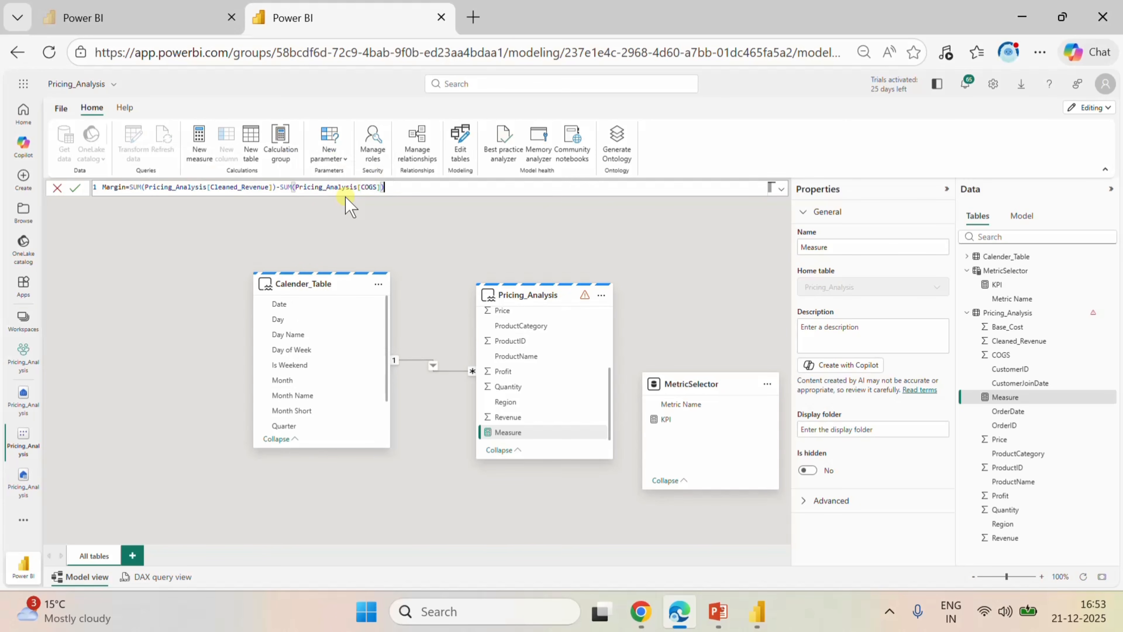
pyautogui.write('/')
pyautogui.click(131, 188)
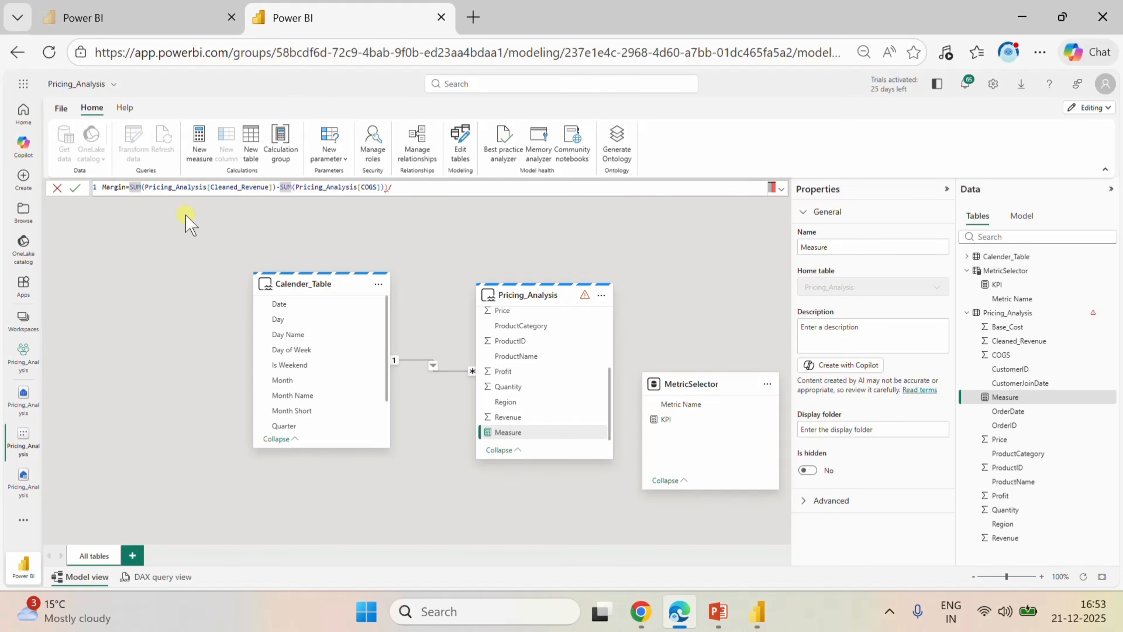
pyautogui.write('(')
pyautogui.click(415, 186)
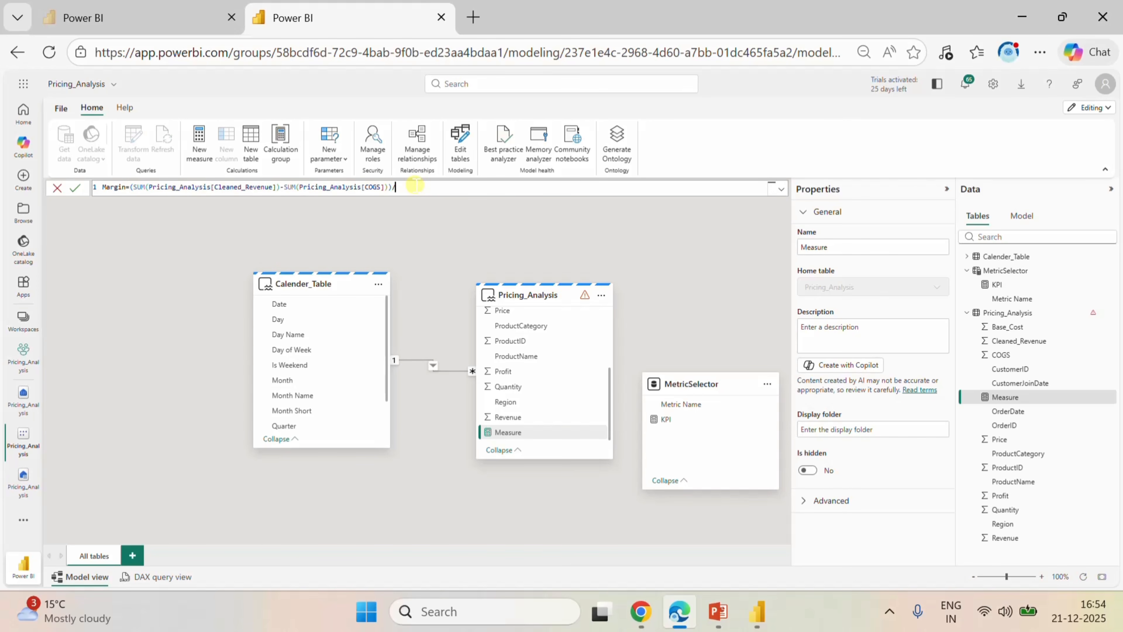
# Complete the Margin formula with SUM(Pricing_Analysis[Revenue]) as the divisor and commit the measure.
pyautogui.write('/sum')
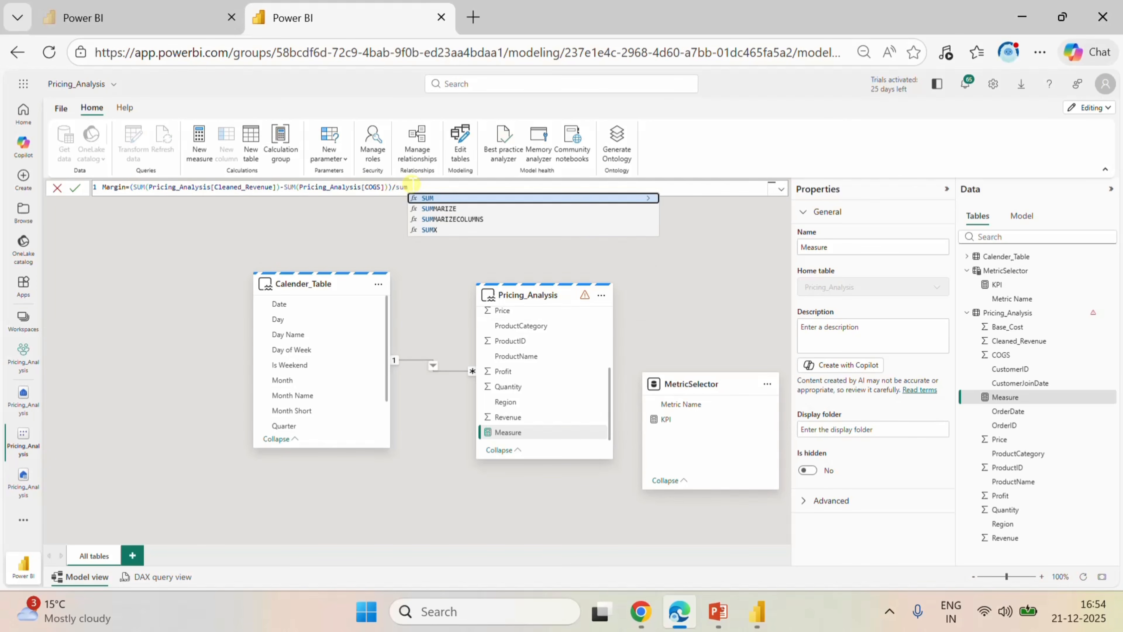
pyautogui.click(428, 199)
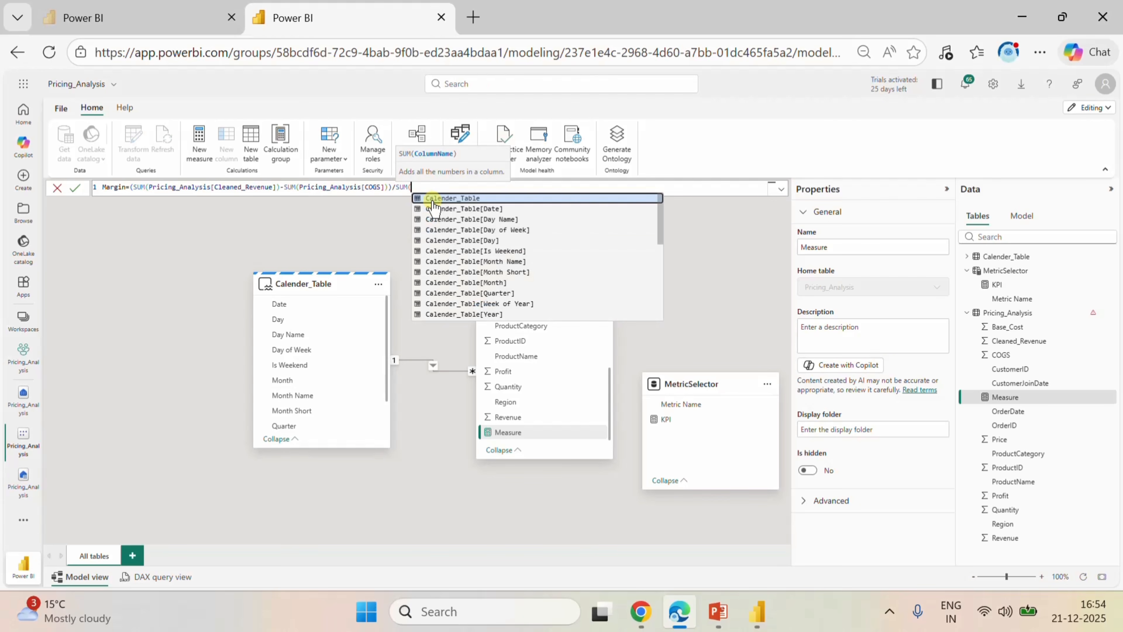
pyautogui.write('re')
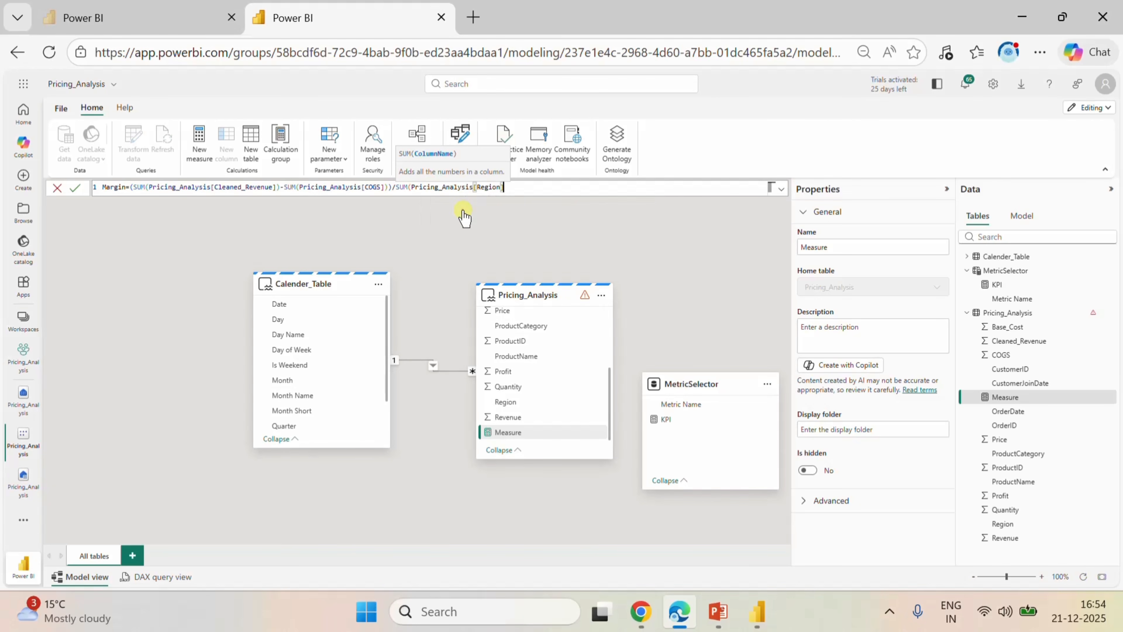
pyautogui.click(463, 209)
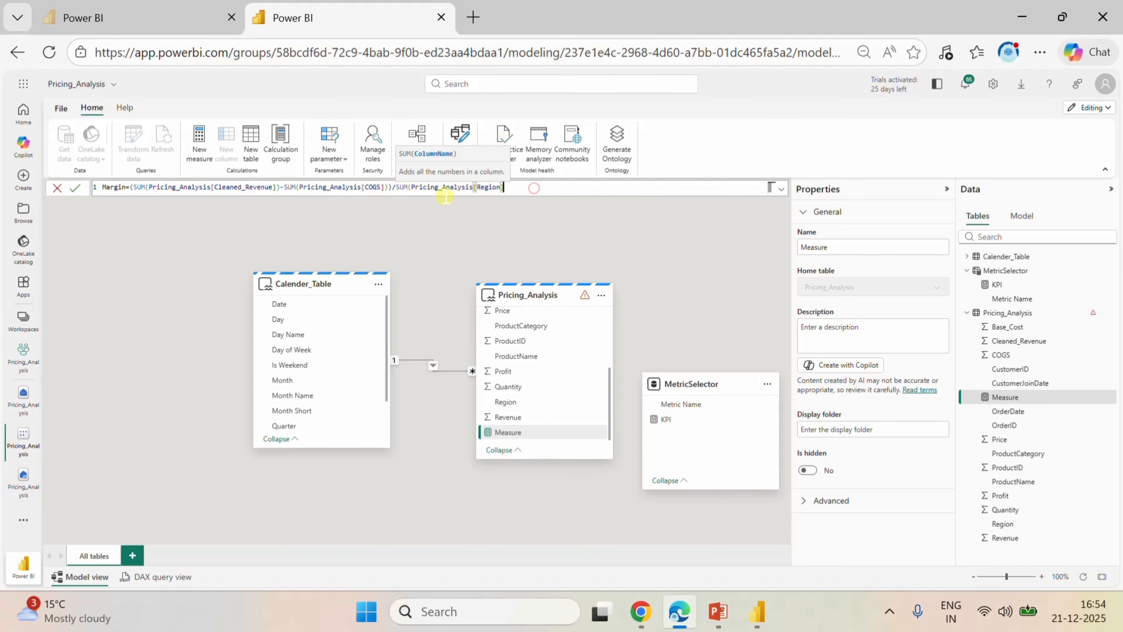
pyautogui.moveTo(534, 188); pyautogui.dragTo(485, 188)
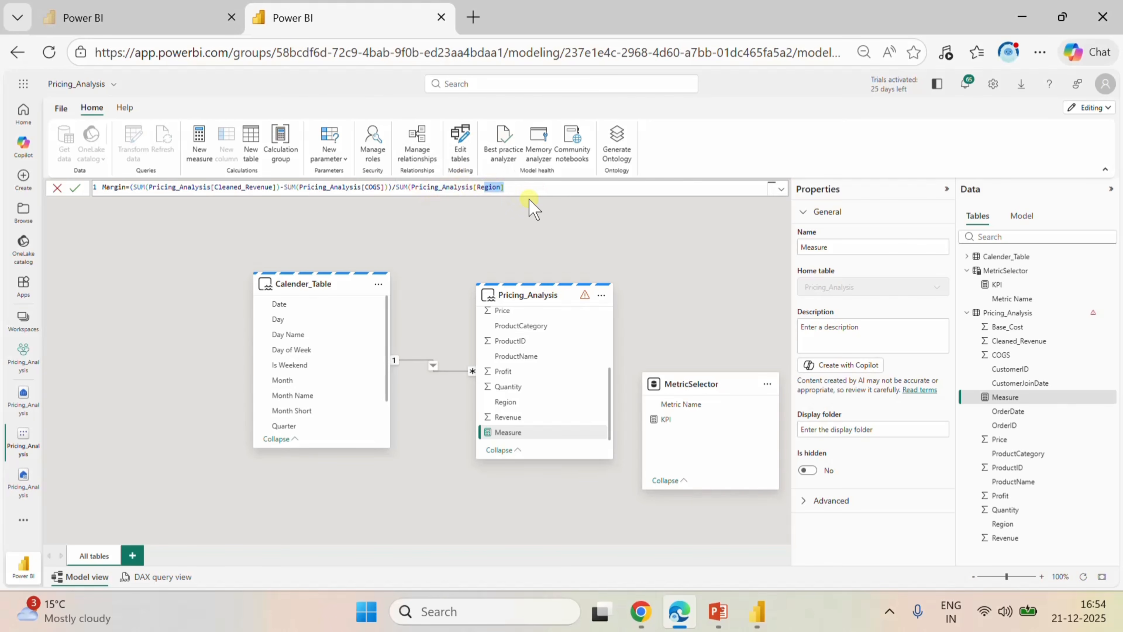
pyautogui.press('BackSpace')
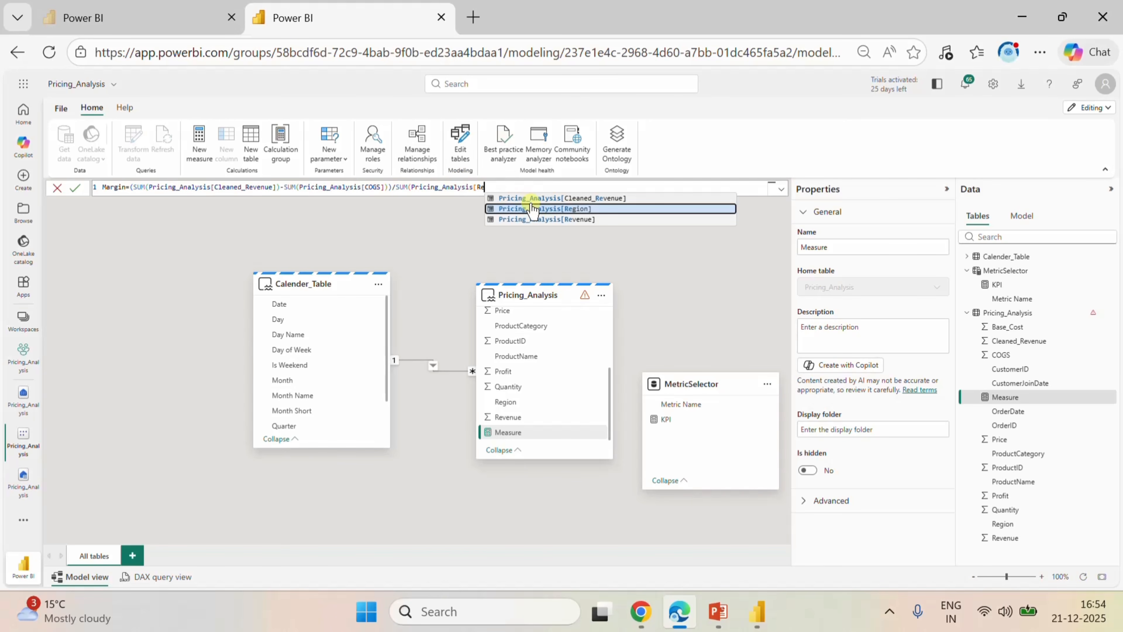
pyautogui.click(533, 219)
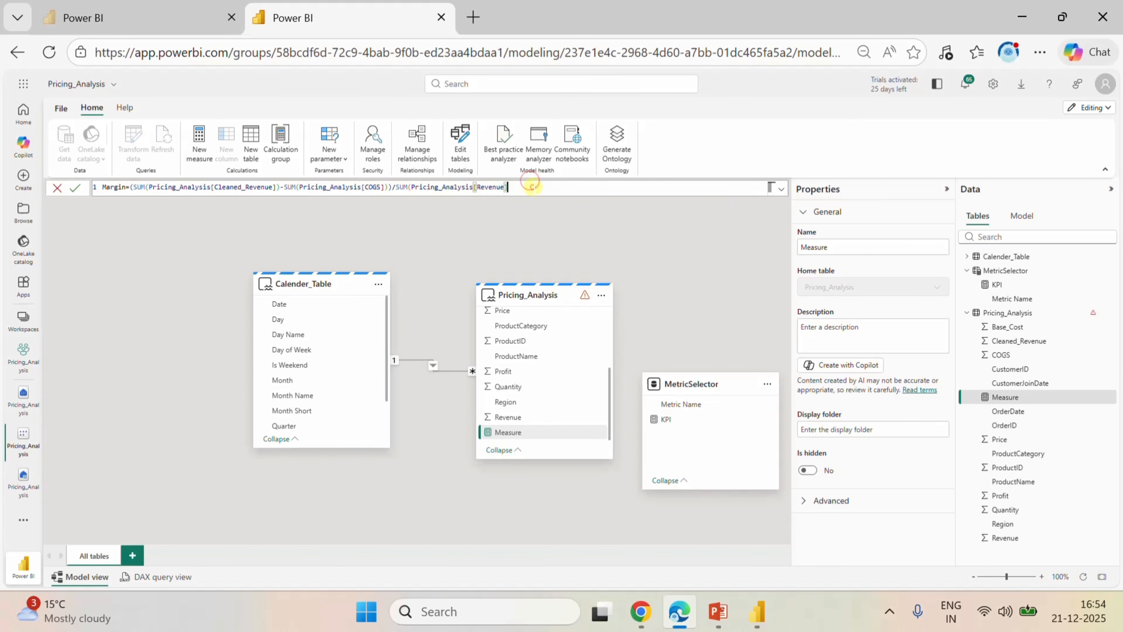
pyautogui.write(')')
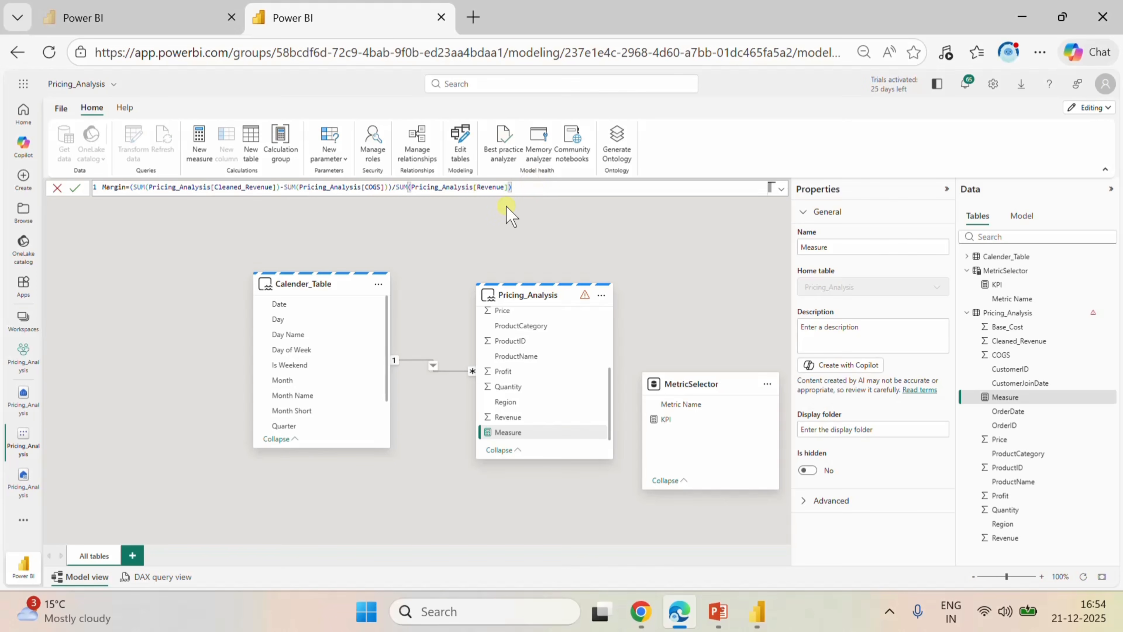
pyautogui.click(76, 189)
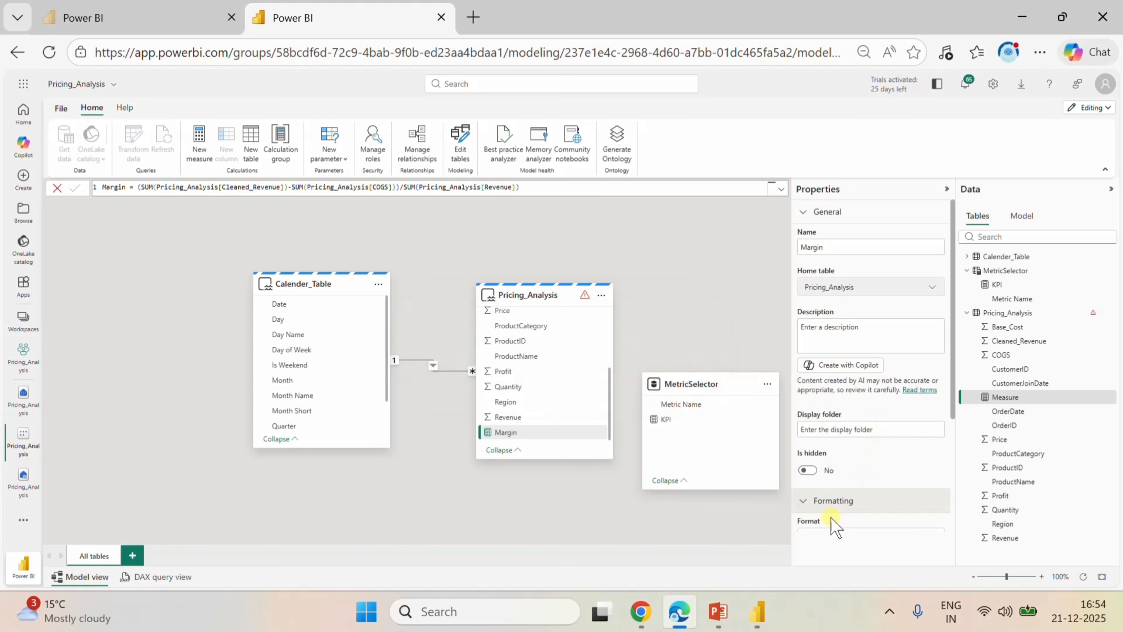
# Set the Margin measure's format to Percentage.
pyautogui.scroll(-3, 915, 502)
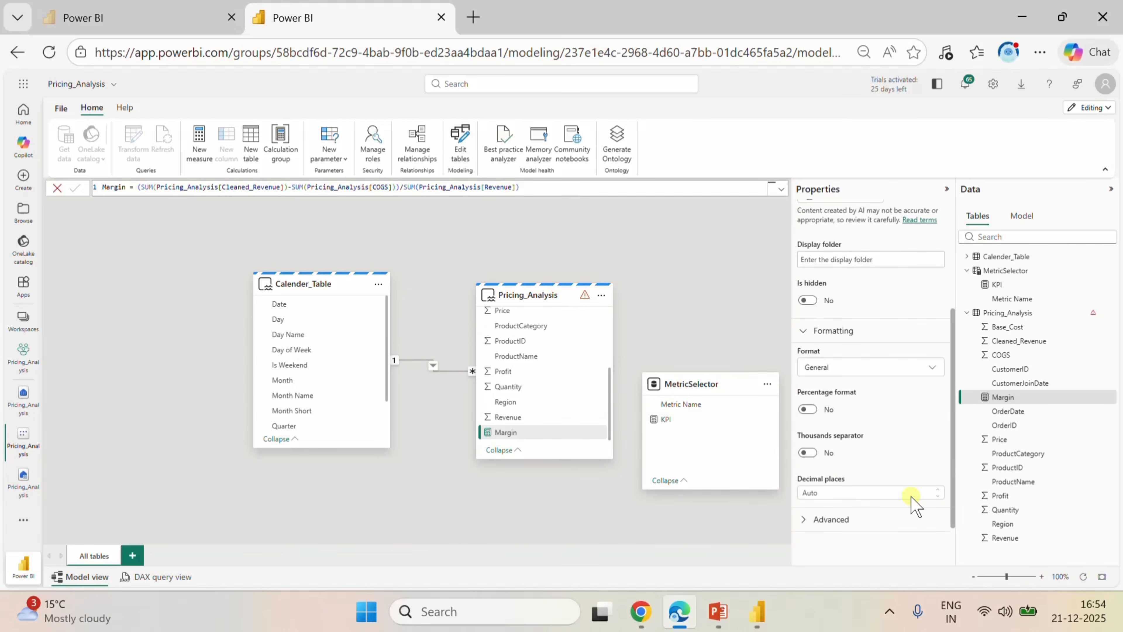
pyautogui.click(886, 373)
pyautogui.click(833, 478)
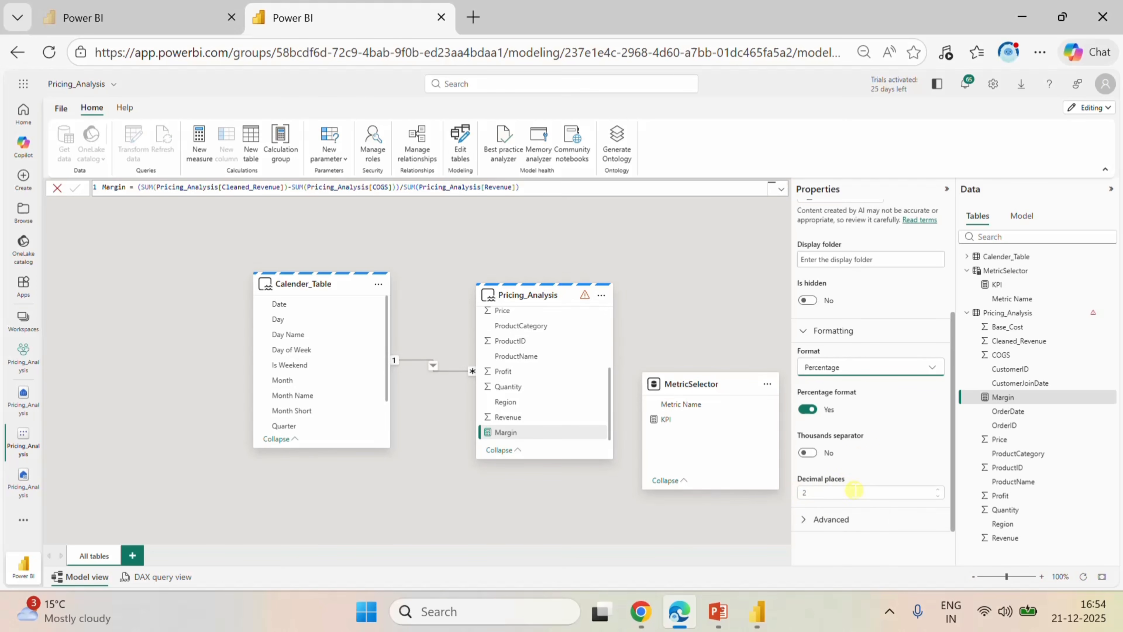
# Switch to Power BI Desktop, refresh the data and add the Margin measure to the empty card.
pyautogui.click(757, 611)
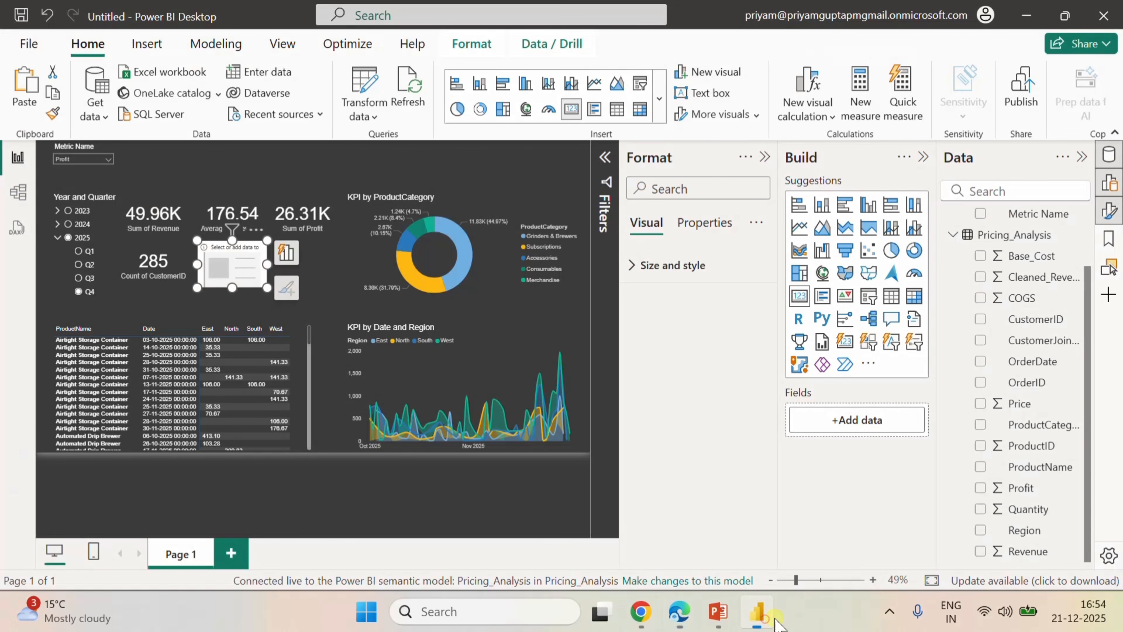
pyautogui.click(411, 98)
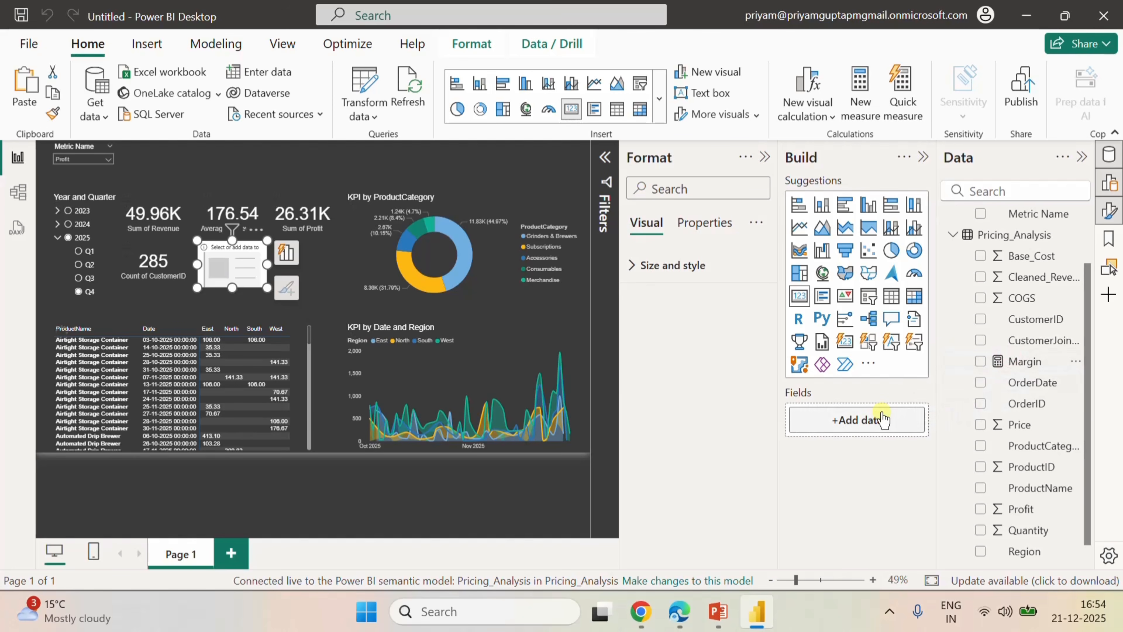
pyautogui.click(979, 363)
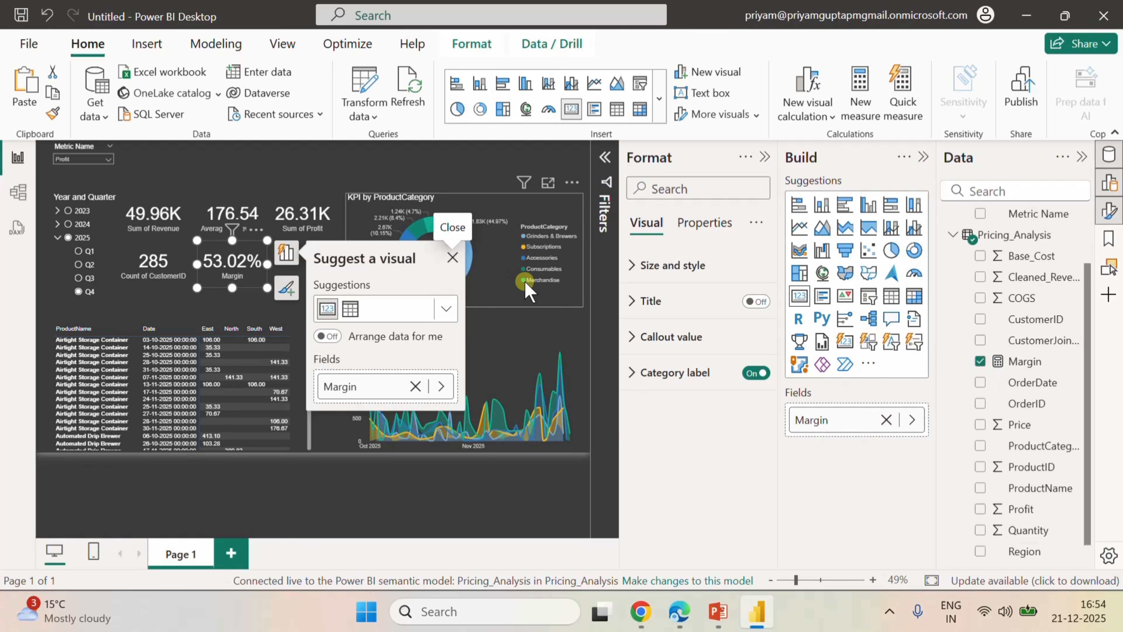
pyautogui.click(319, 158)
# Duplicate the Margin card and place the copy directly below the Sum of Profit card.
pyautogui.click(223, 259)
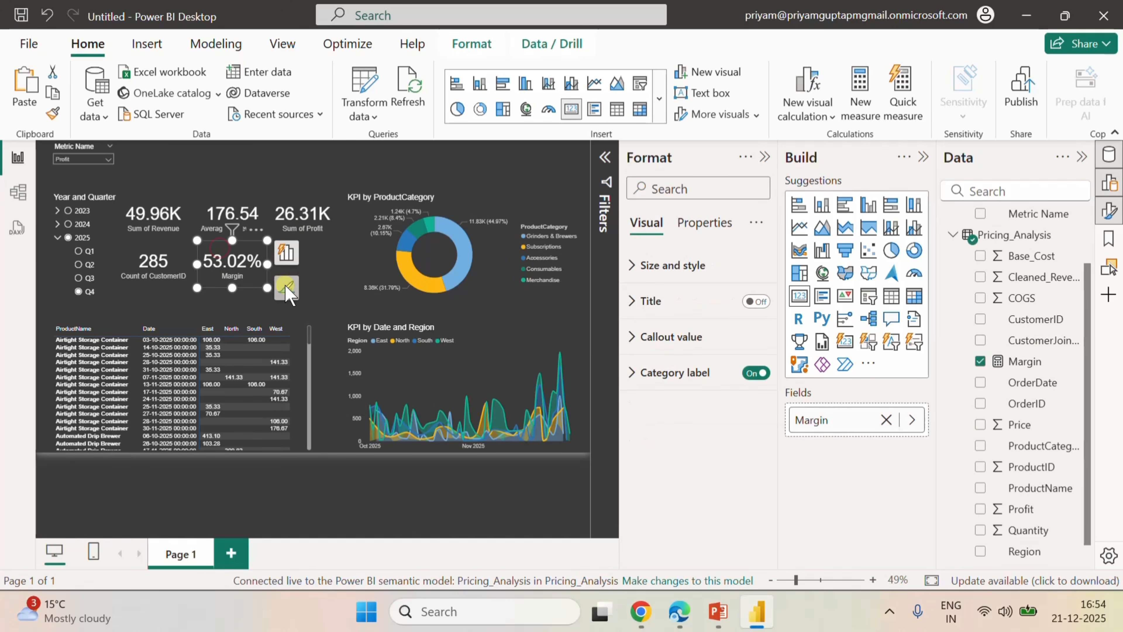
pyautogui.click(313, 257)
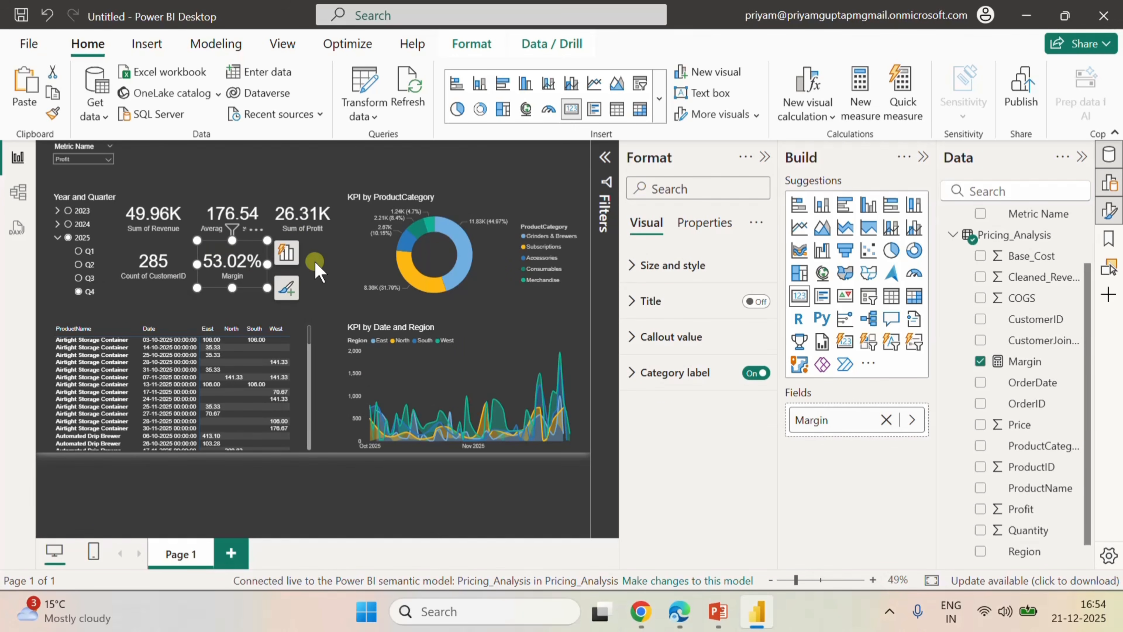
pyautogui.hotkey('ctrl', 'v')
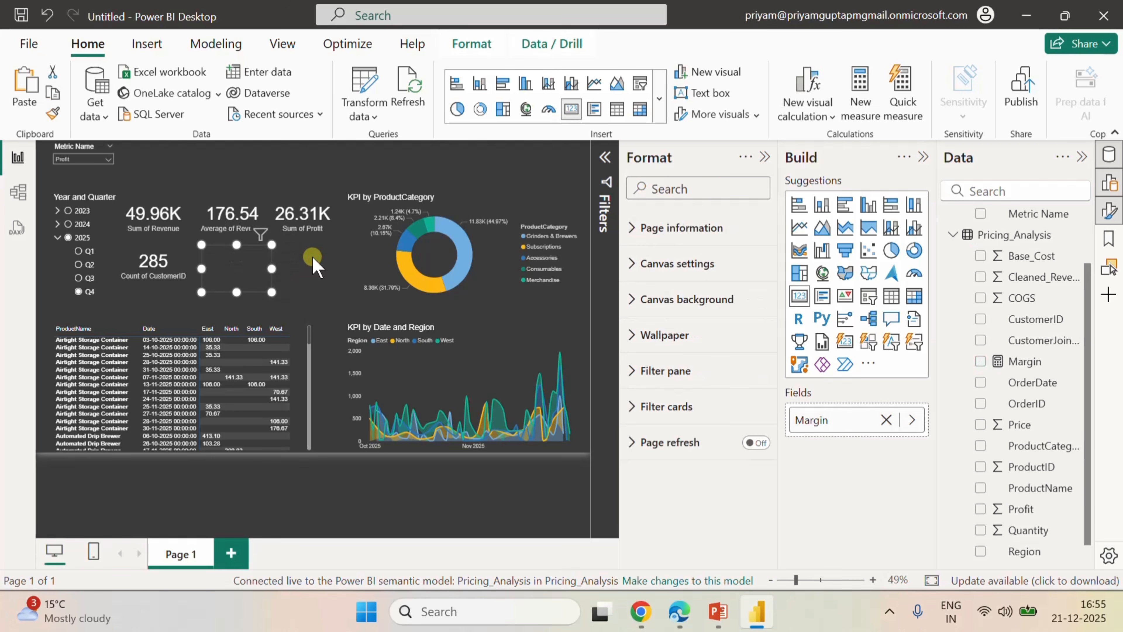
pyautogui.moveTo(252, 248); pyautogui.dragTo(320, 251)
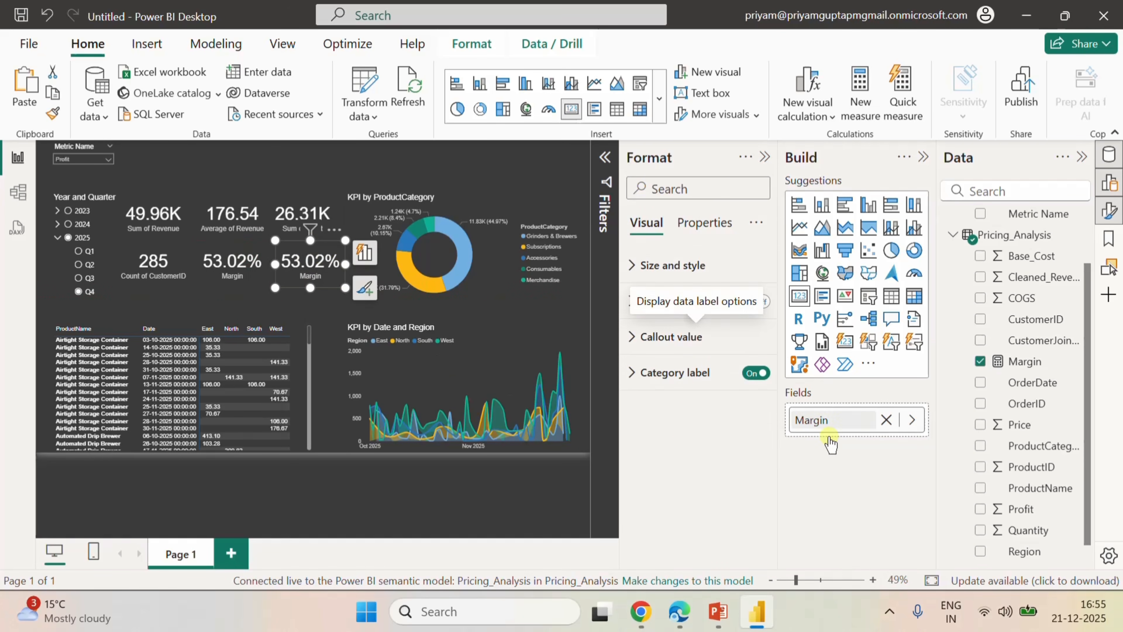
# Replace the Margin field in the copied card with Quantity.
pyautogui.click(886, 419)
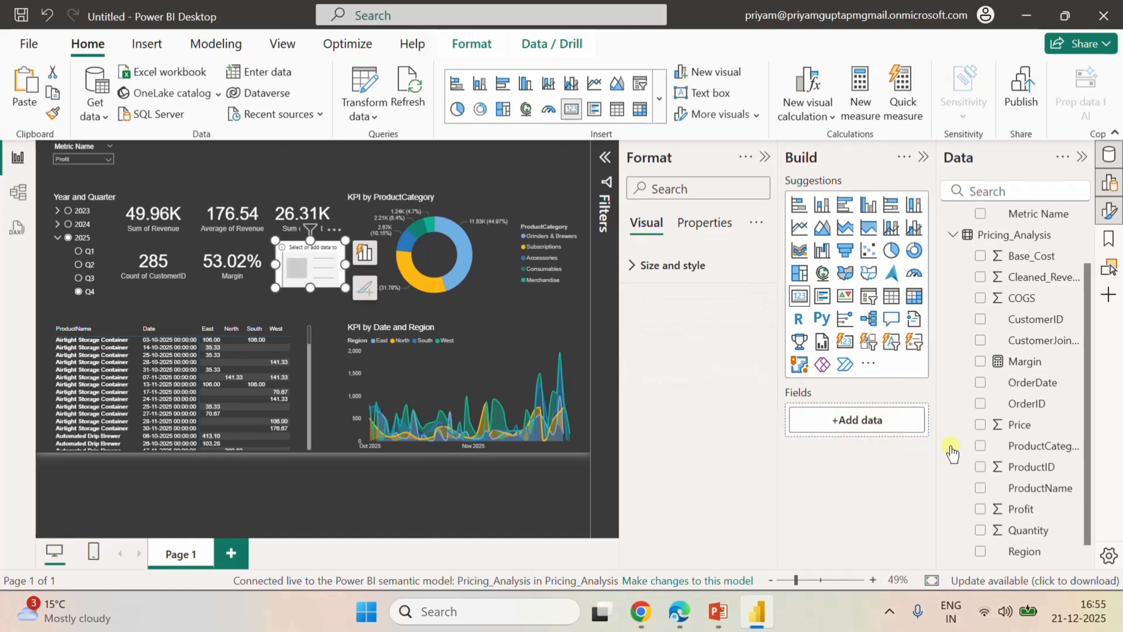
pyautogui.scroll(-1, 1057, 491)
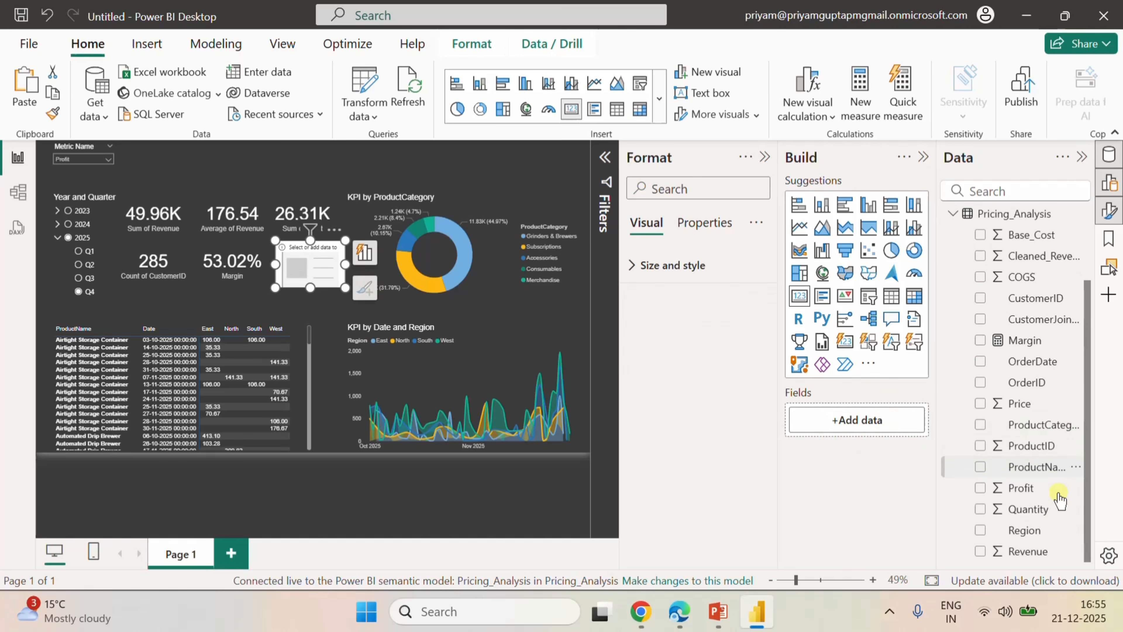
pyautogui.click(980, 509)
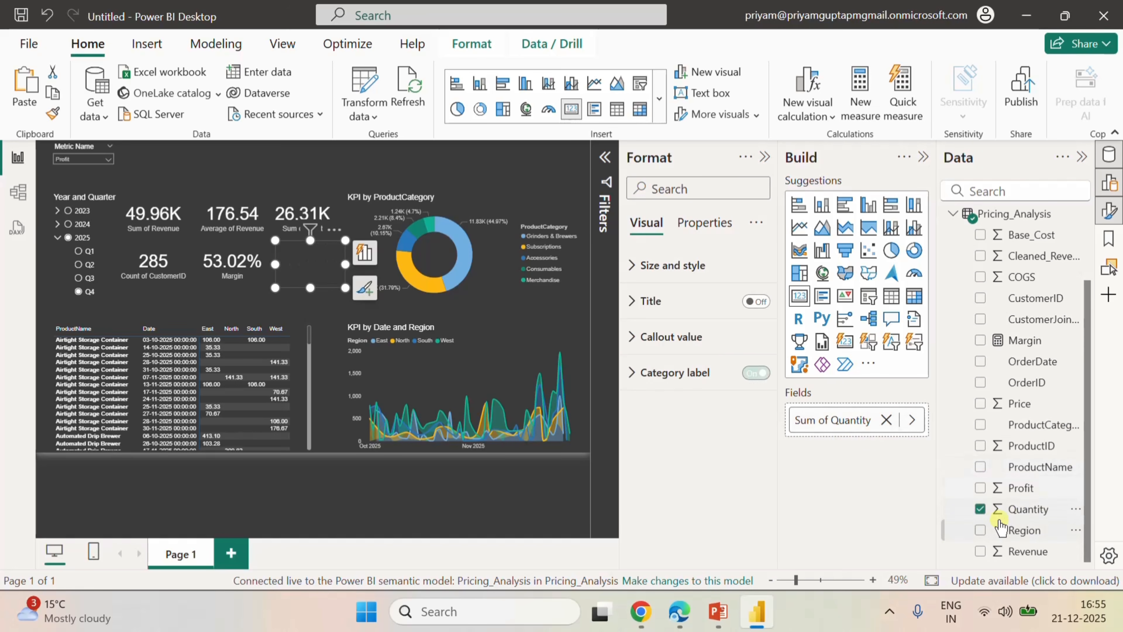
pyautogui.click(455, 156)
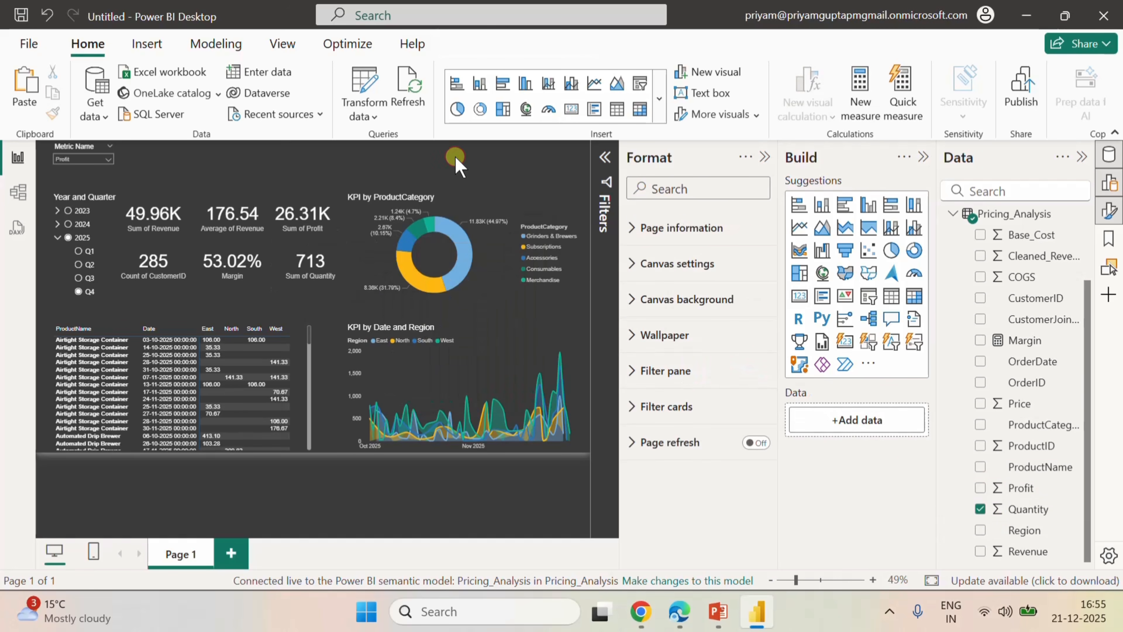
# Rename the Sum of Revenue card's field to Revenue and the Average of Revenue card's field to Avg of Revenue.
pyautogui.click(179, 225)
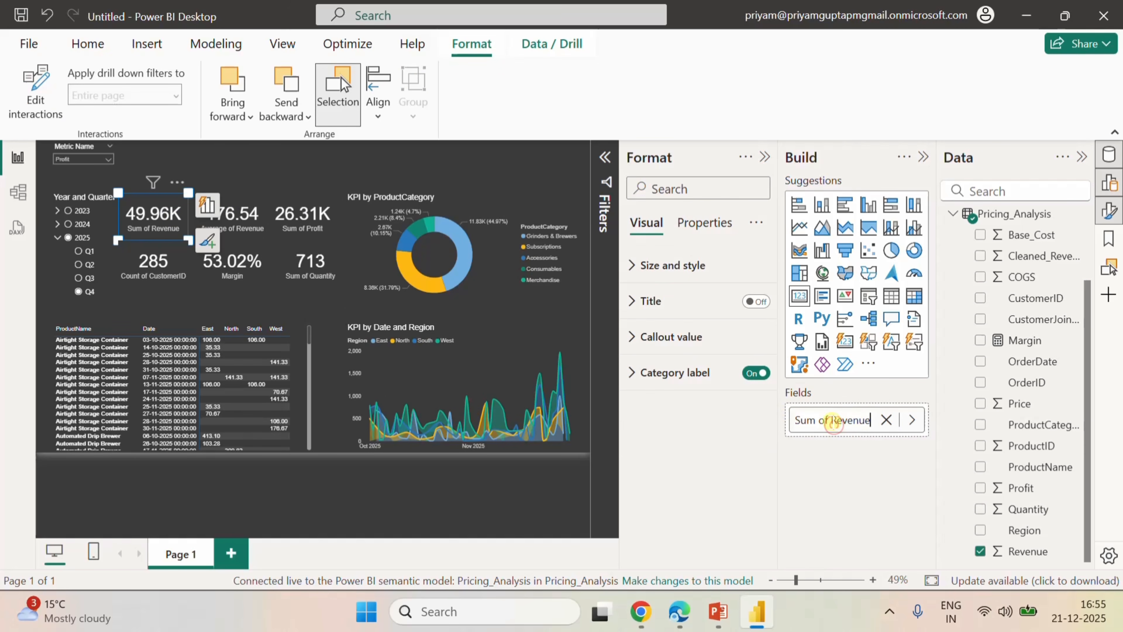
pyautogui.press('BackSpace')
pyautogui.press('BackSpace')
pyautogui.press('BackSpace')
pyautogui.press('BackSpace')
pyautogui.press('BackSpace')
pyautogui.press('BackSpace')
pyautogui.press('BackSpace')
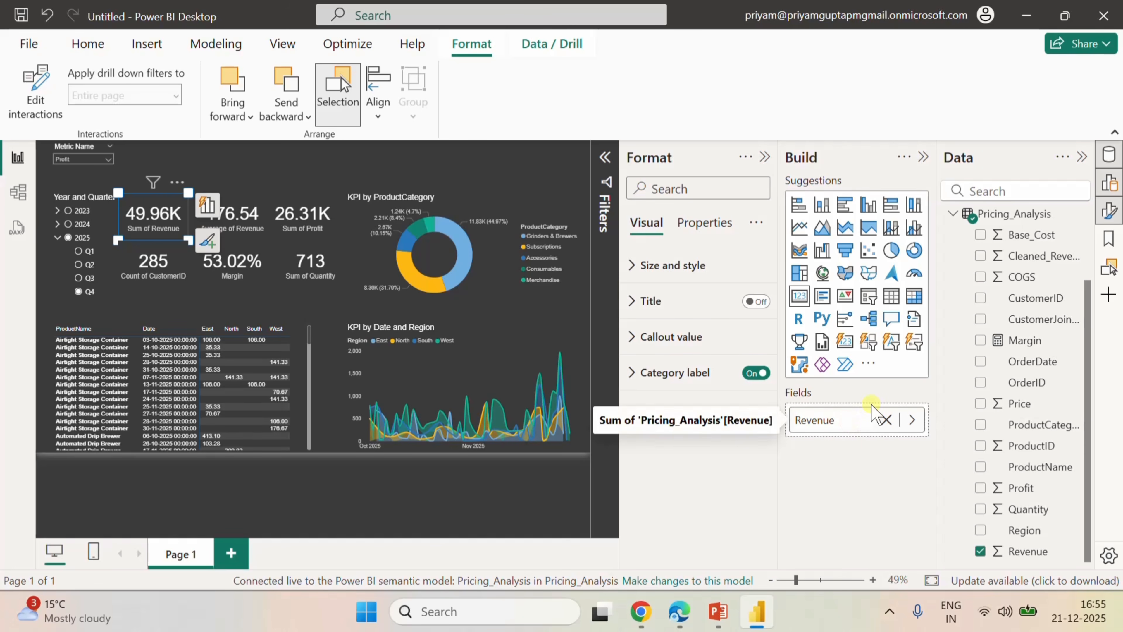
pyautogui.click(264, 228)
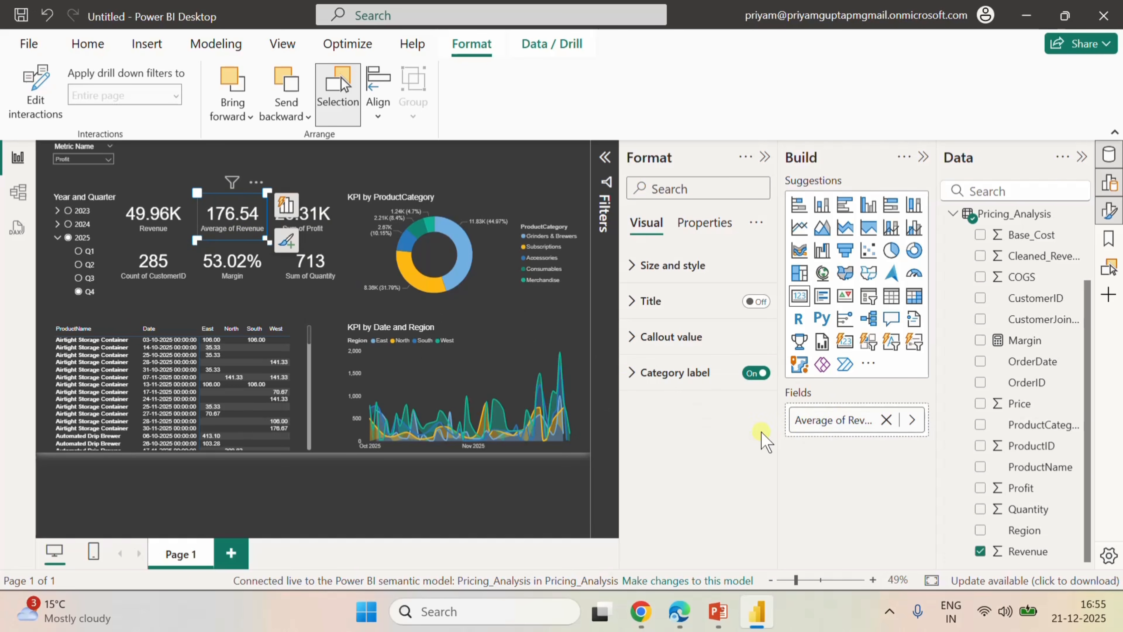
pyautogui.click(817, 421)
pyautogui.doubleClick(827, 424)
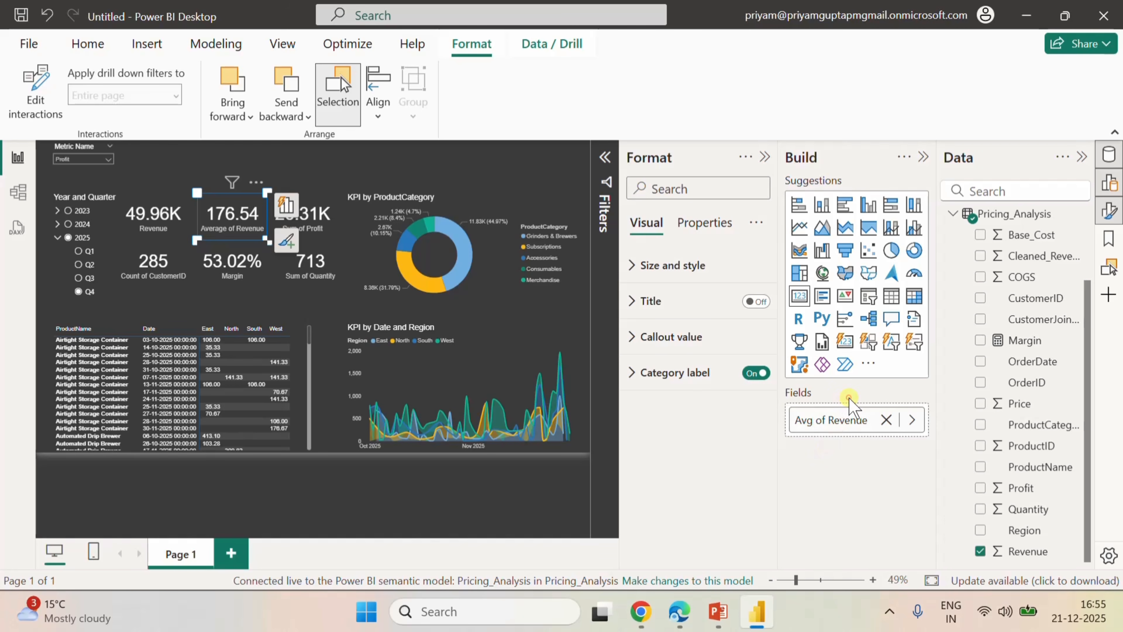
# Rename the field in the Sum of Profit card to Profit.
pyautogui.click(329, 231)
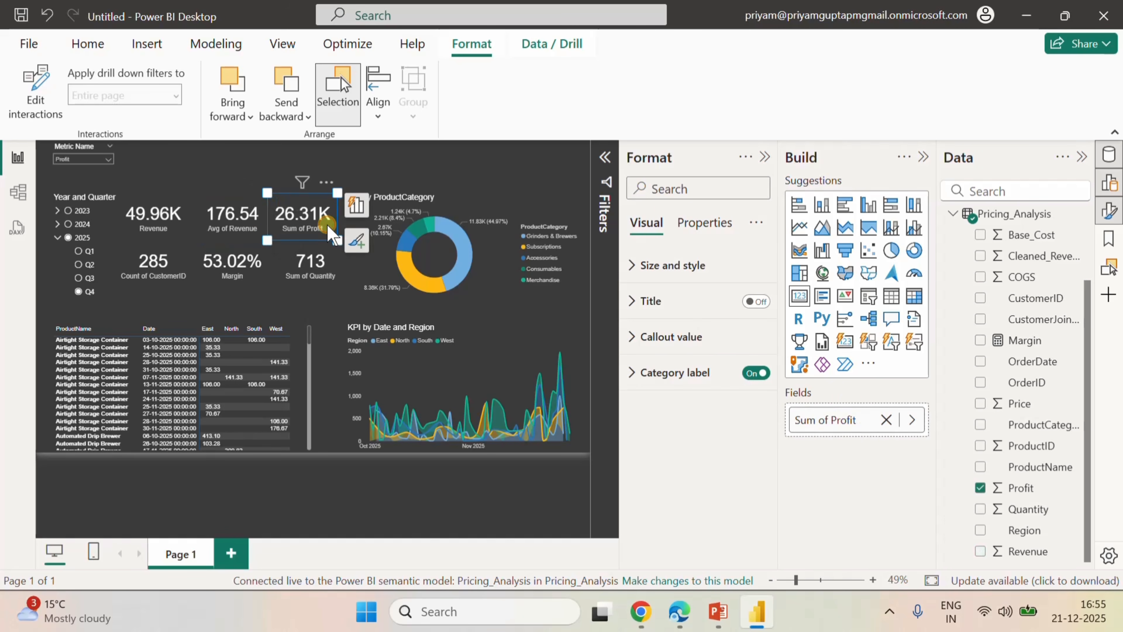
pyautogui.doubleClick(826, 422)
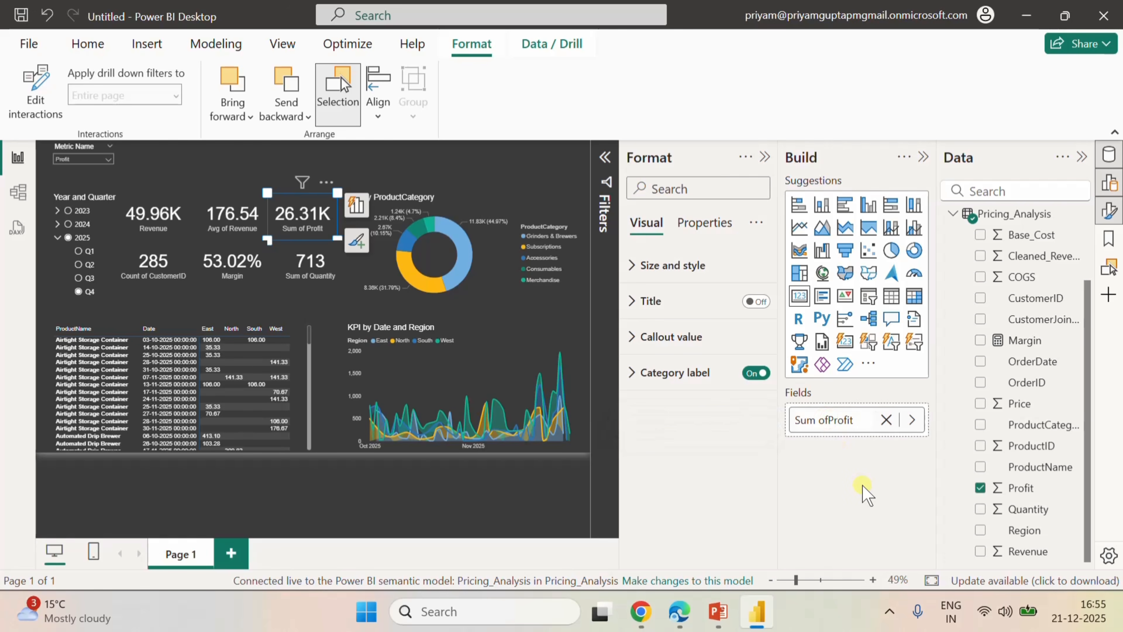
pyautogui.press('BackSpace')
pyautogui.press('BackSpace')
pyautogui.press('BackSpace')
pyautogui.press('BackSpace')
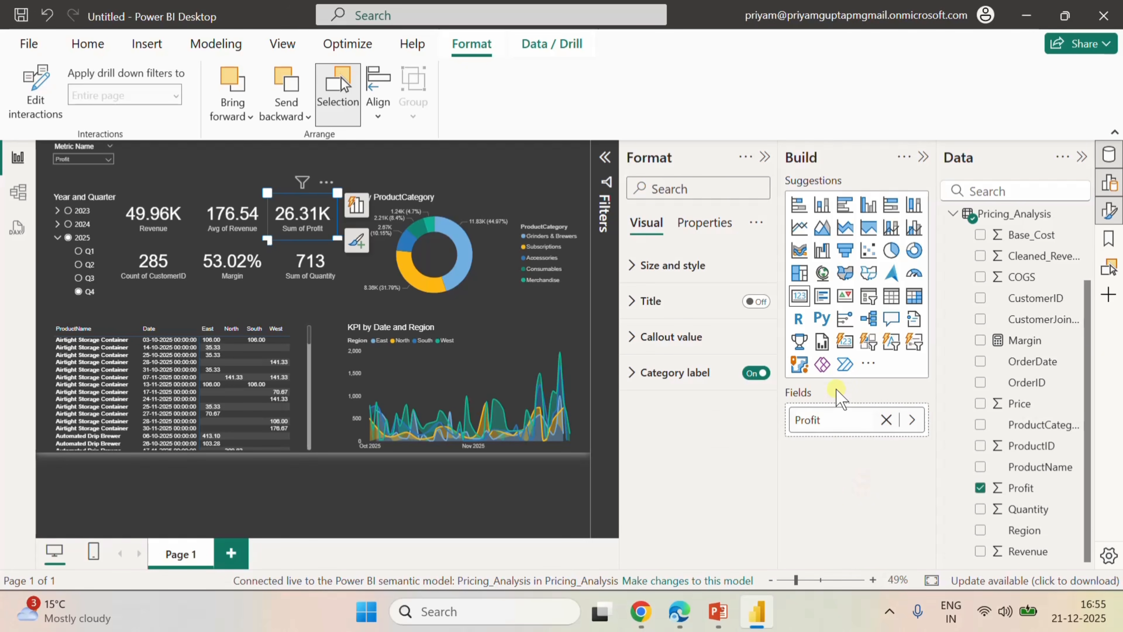
pyautogui.press('Return')
# Rename the field in the Count of CustomerID card to Customers.
pyautogui.click(163, 277)
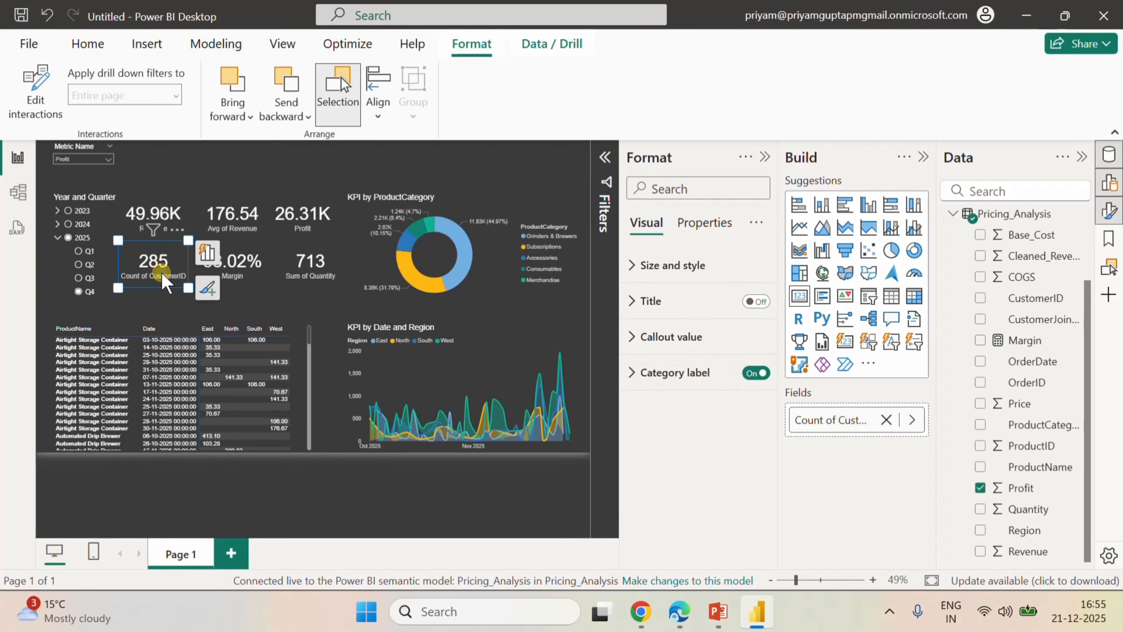
pyautogui.doubleClick(849, 421)
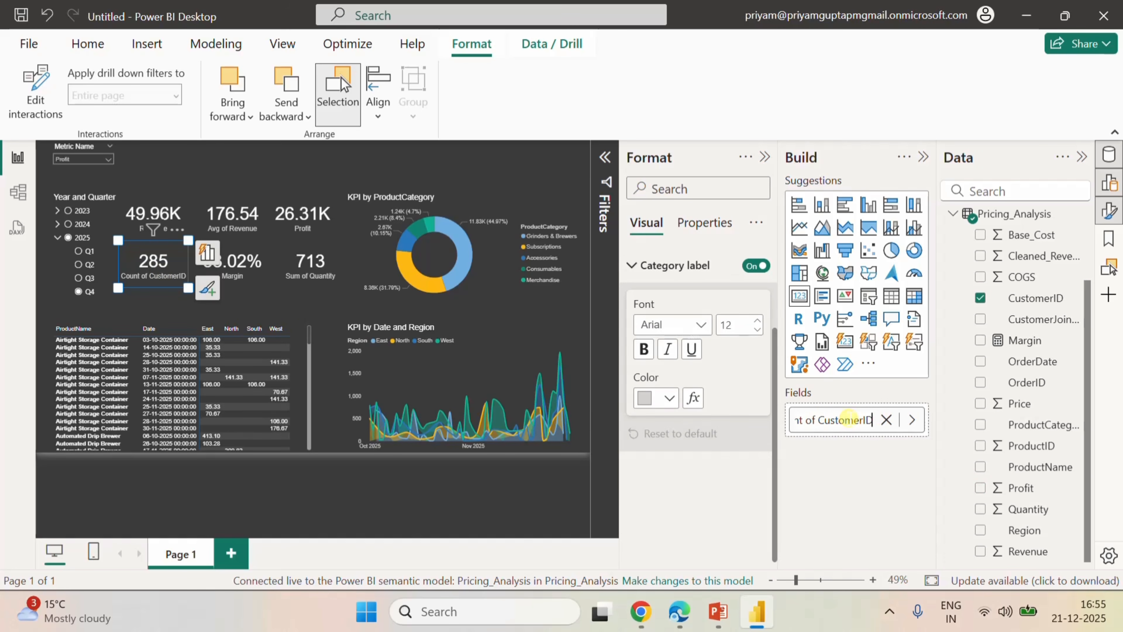
pyautogui.press('BackSpace')
pyautogui.press('BackSpace')
pyautogui.press('BackSpace')
pyautogui.press('BackSpace')
pyautogui.press('BackSpace')
pyautogui.press('BackSpace')
pyautogui.press('BackSpace')
pyautogui.press('BackSpace')
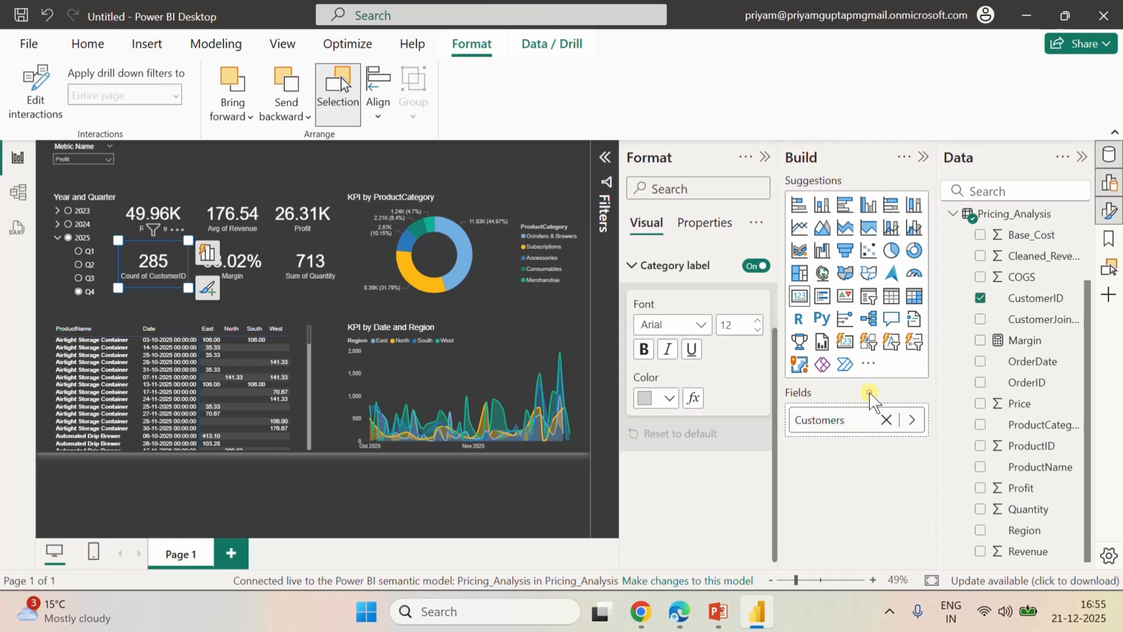
# Rename the field in the Sum of Quantity card to Quantity and deselect the card.
pyautogui.click(253, 274)
pyautogui.click(322, 278)
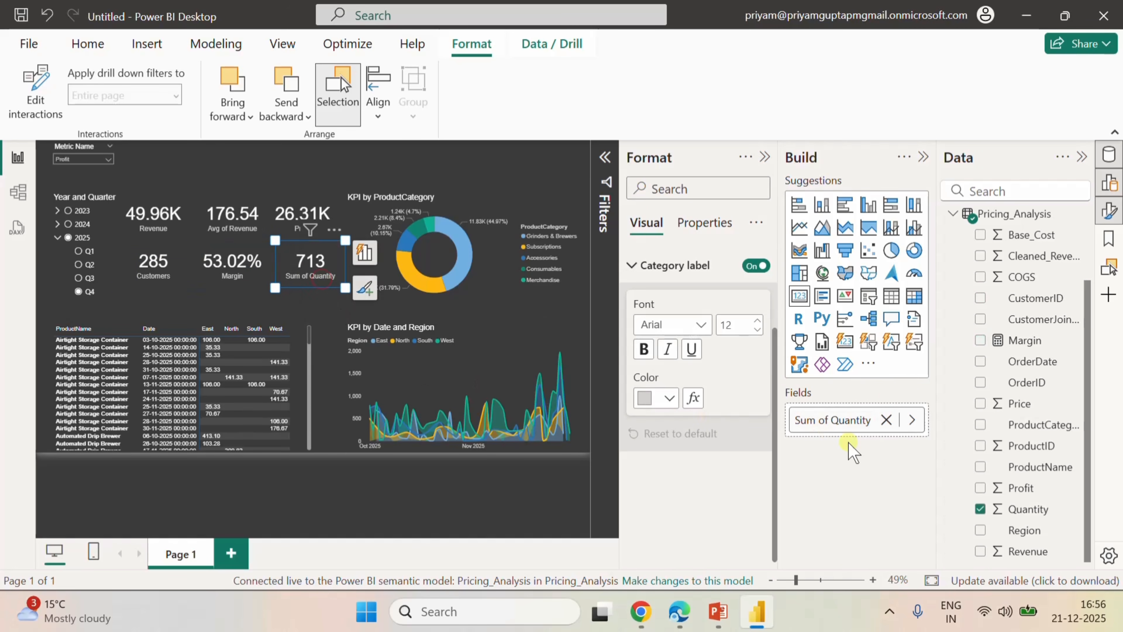
pyautogui.doubleClick(830, 422)
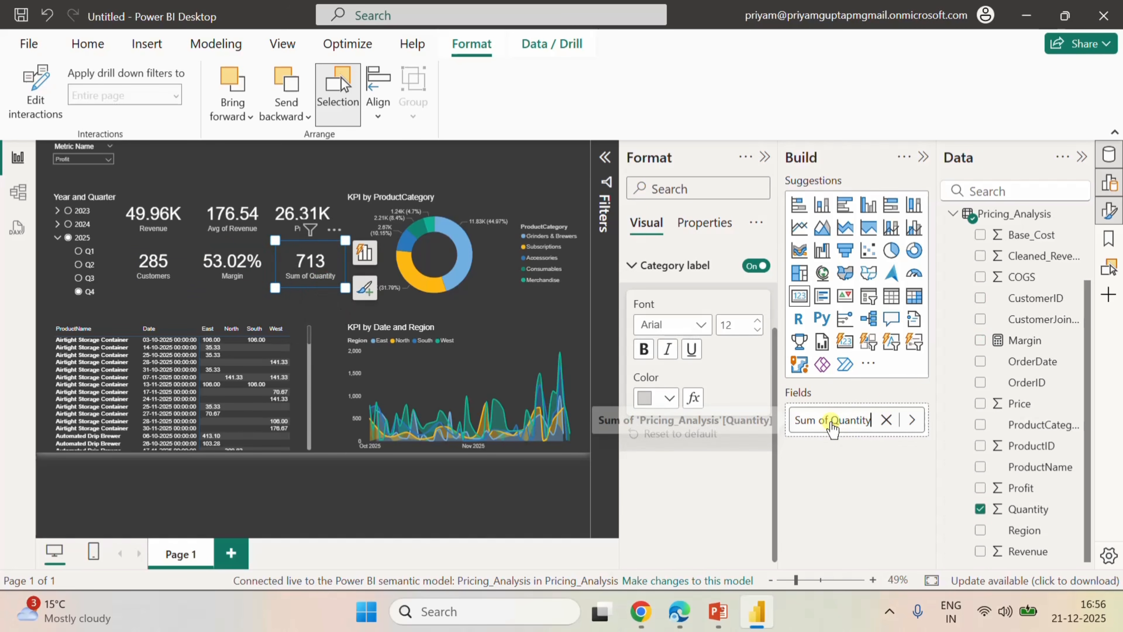
pyautogui.press('BackSpace')
pyautogui.press('BackSpace')
pyautogui.press('BackSpace')
pyautogui.press('BackSpace')
pyautogui.press('BackSpace')
pyautogui.press('BackSpace')
pyautogui.press('BackSpace')
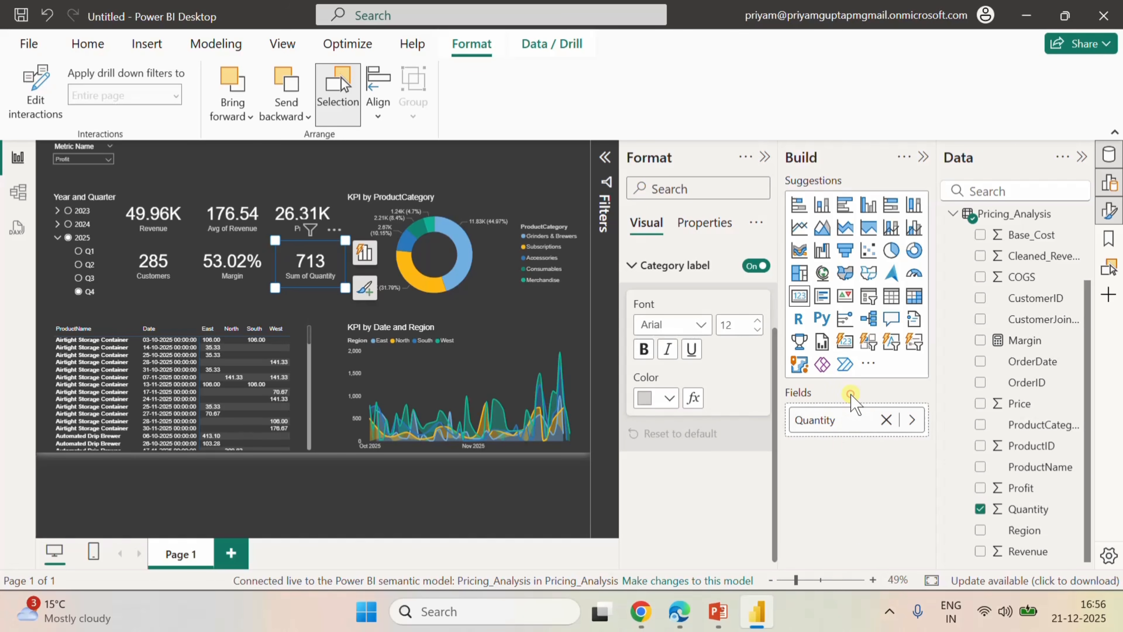
pyautogui.click(436, 160)
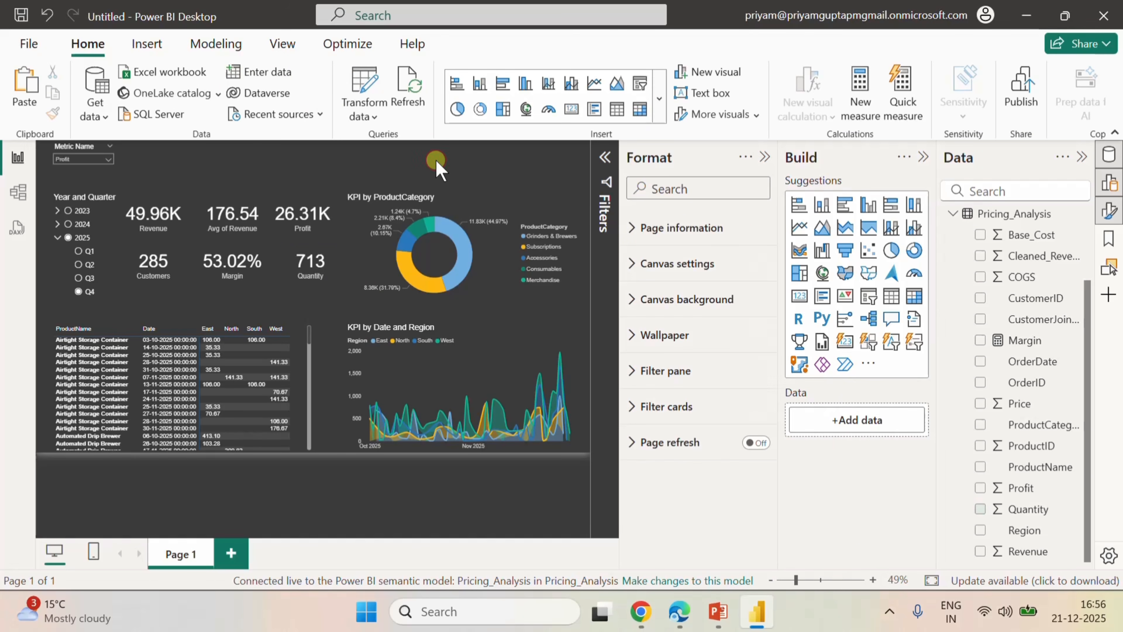
pyautogui.click(335, 252)
pyautogui.click(408, 154)
# Add a second report page and insert a matrix visual on it, stretched downward to nearly the page's lower edge.
pyautogui.click(232, 552)
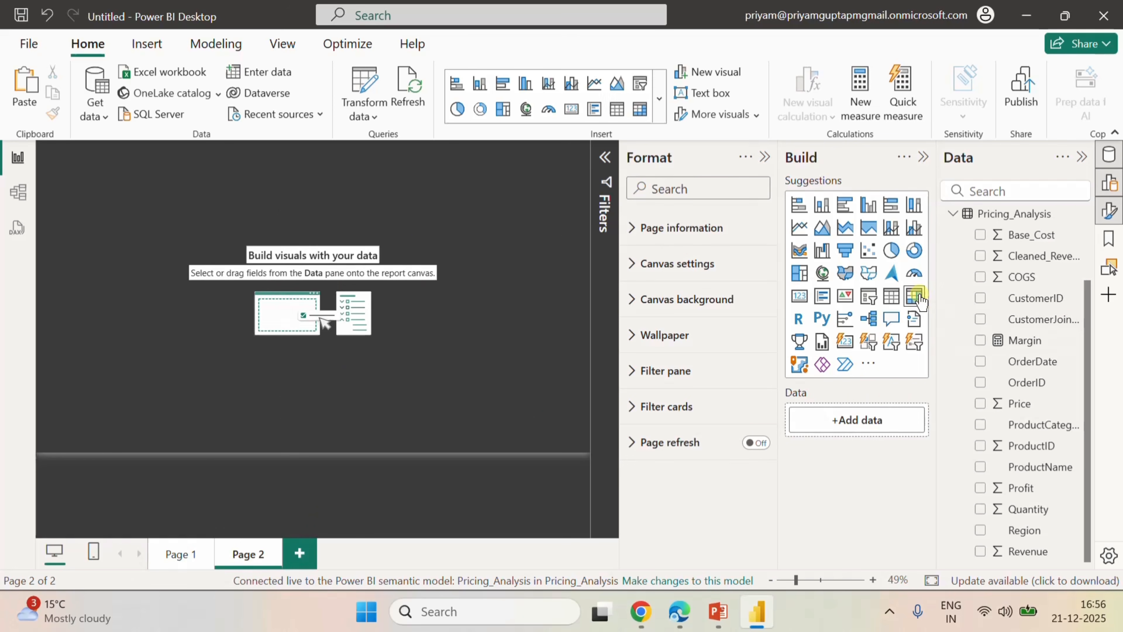
pyautogui.moveTo(128, 190); pyautogui.dragTo(327, 271)
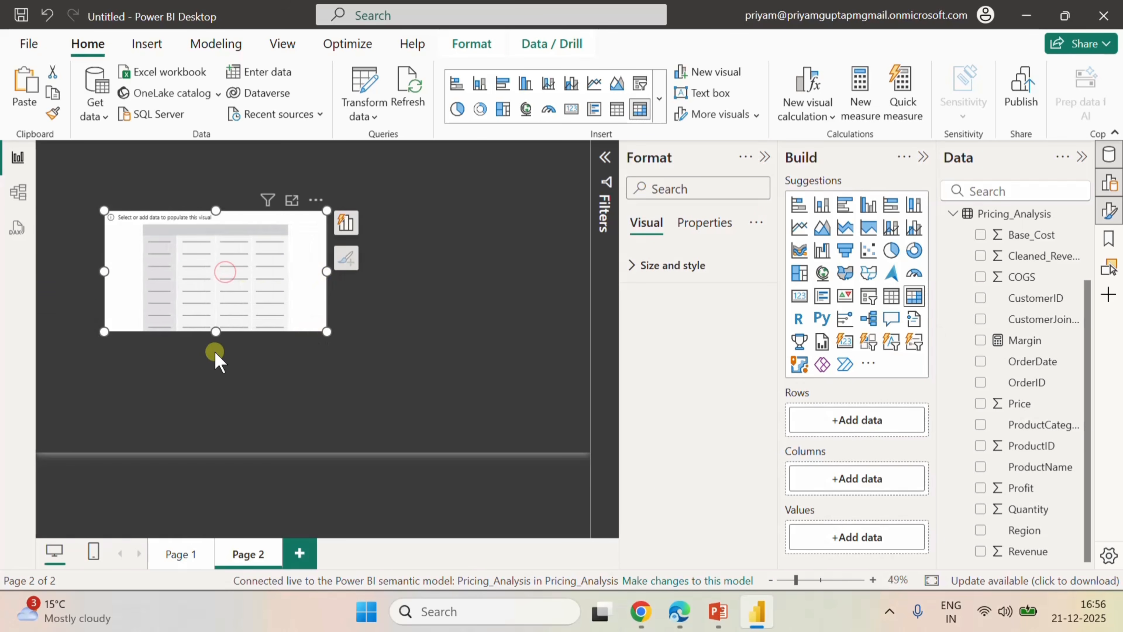
pyautogui.moveTo(216, 333); pyautogui.dragTo(216, 427)
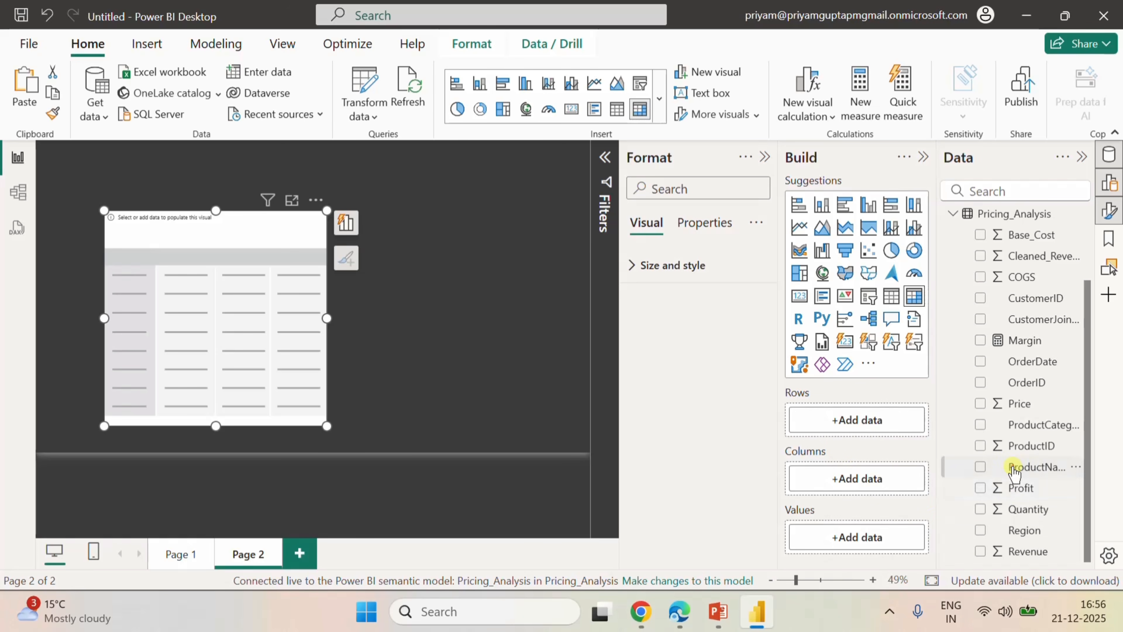
# Fill the matrix with ProductName as rows, Year from Calender_Table as columns and Revenue as values.
pyautogui.moveTo(1014, 472); pyautogui.dragTo(884, 434)
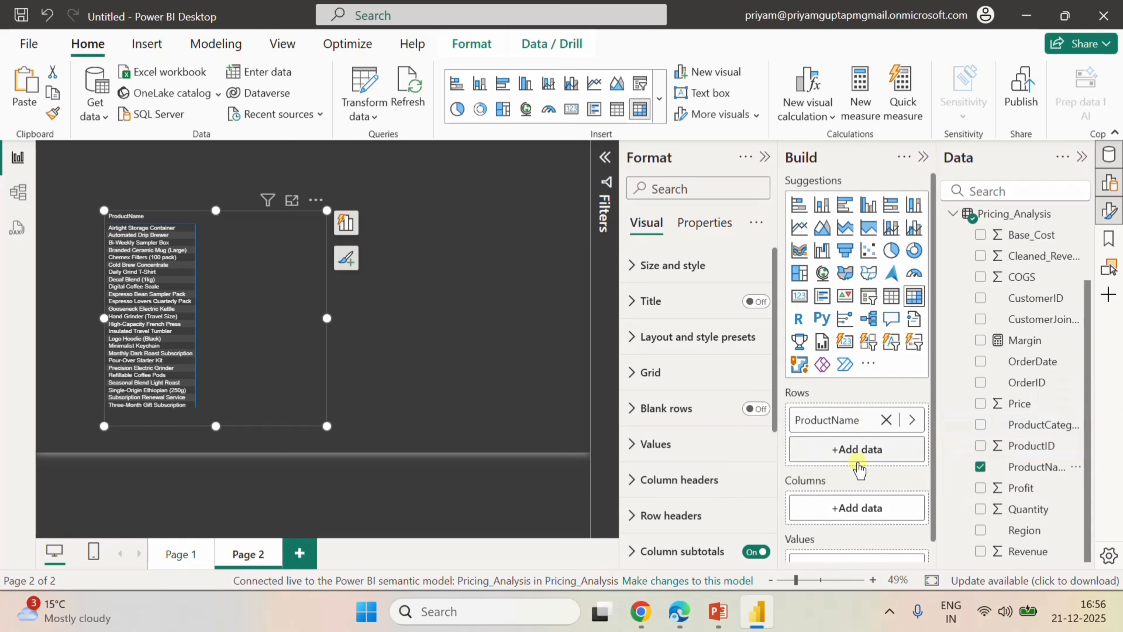
pyautogui.scroll(-1, 858, 482)
pyautogui.scroll(2, 1028, 371)
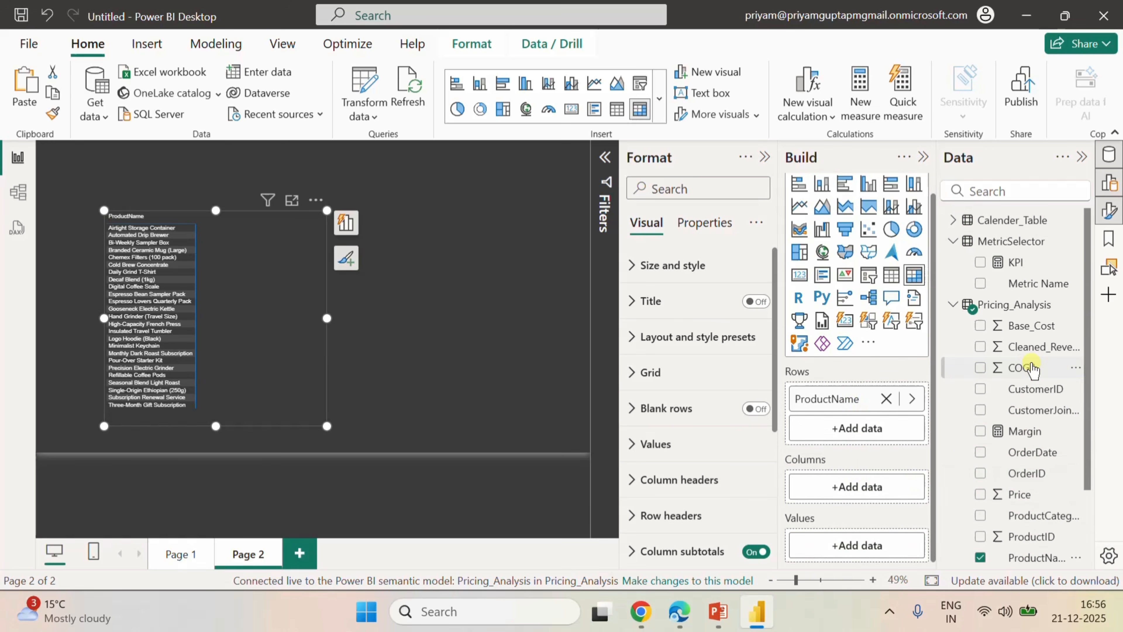
pyautogui.click(960, 224)
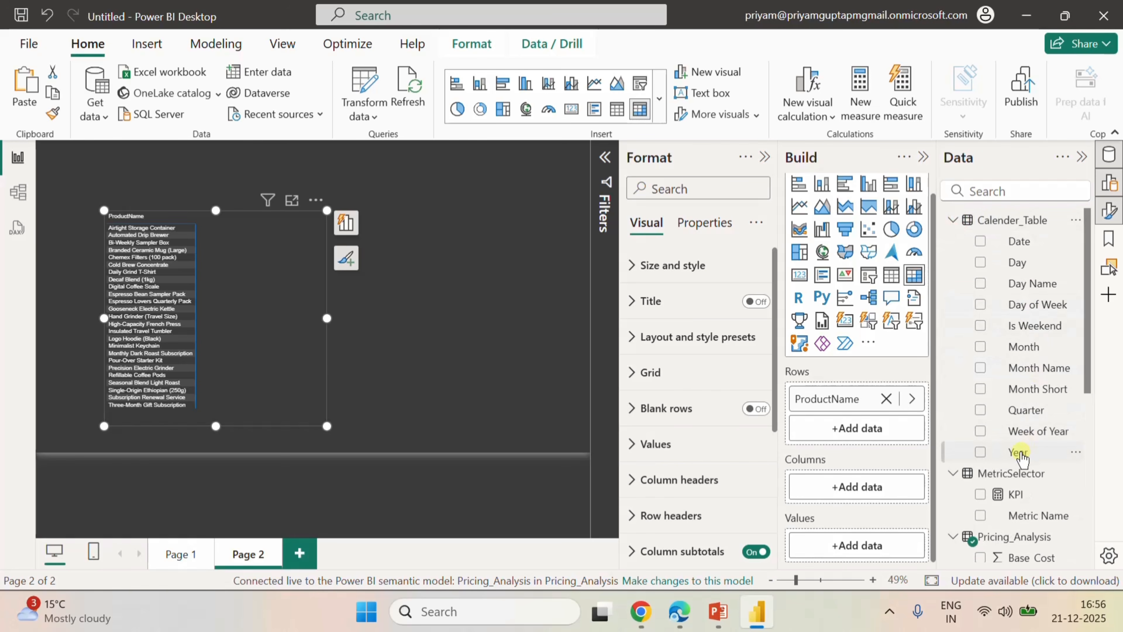
pyautogui.moveTo(1017, 456); pyautogui.dragTo(862, 487)
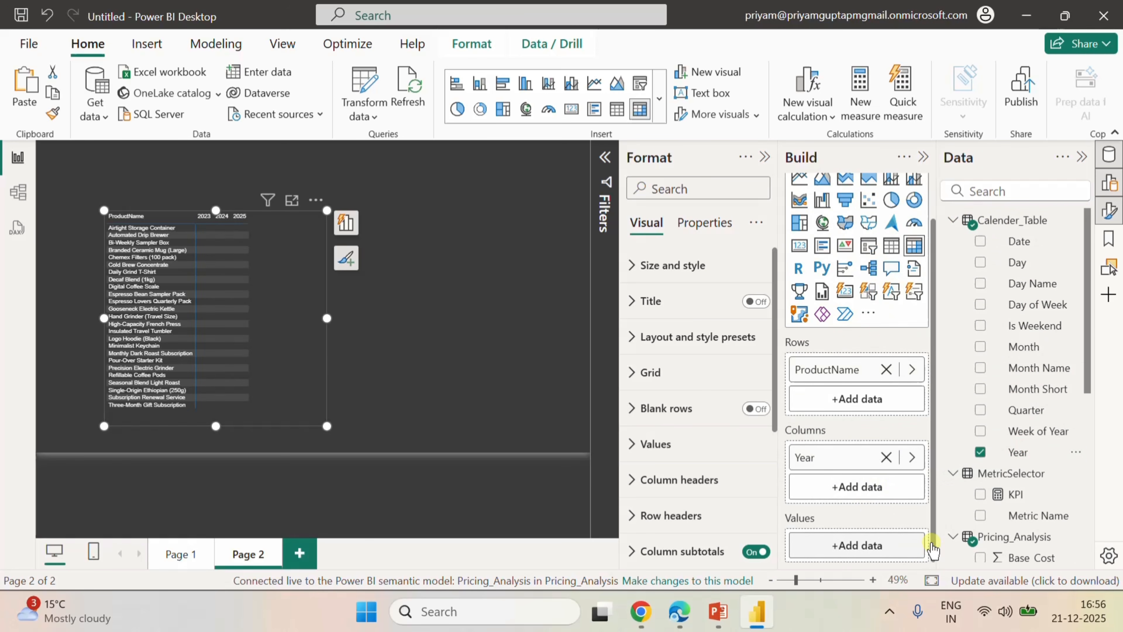
pyautogui.scroll(-5, 1053, 447)
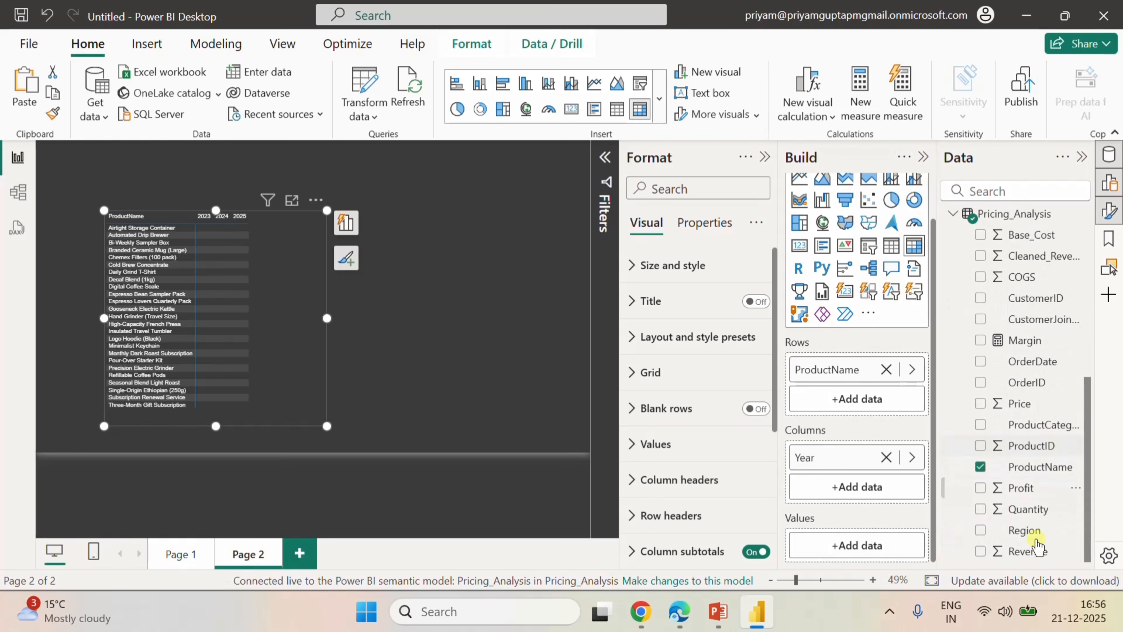
pyautogui.click(980, 551)
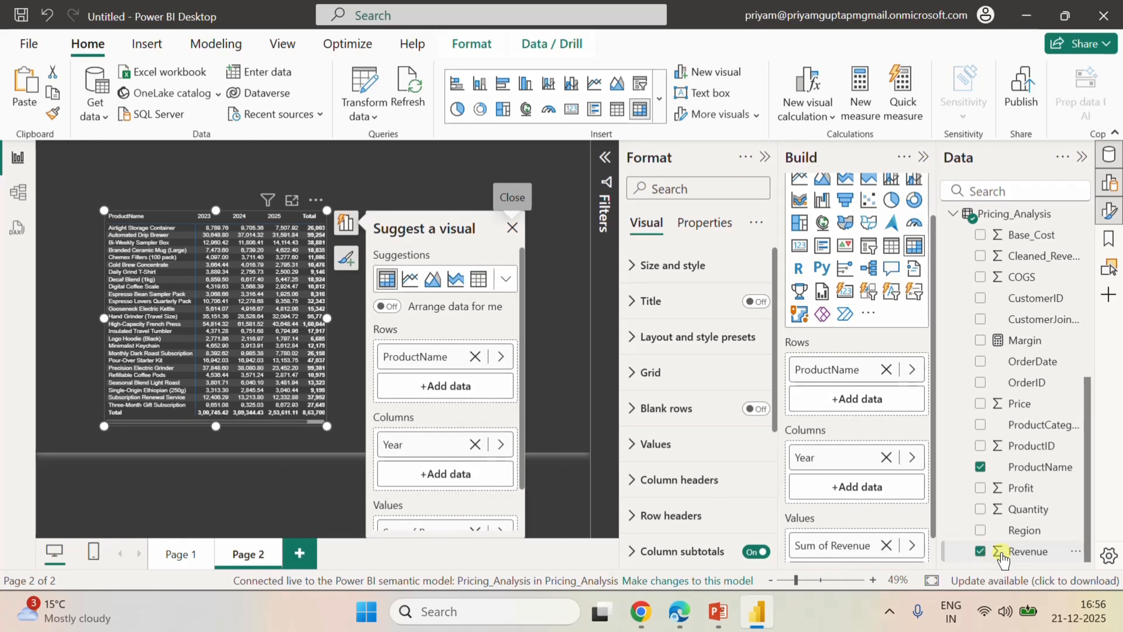
pyautogui.click(420, 196)
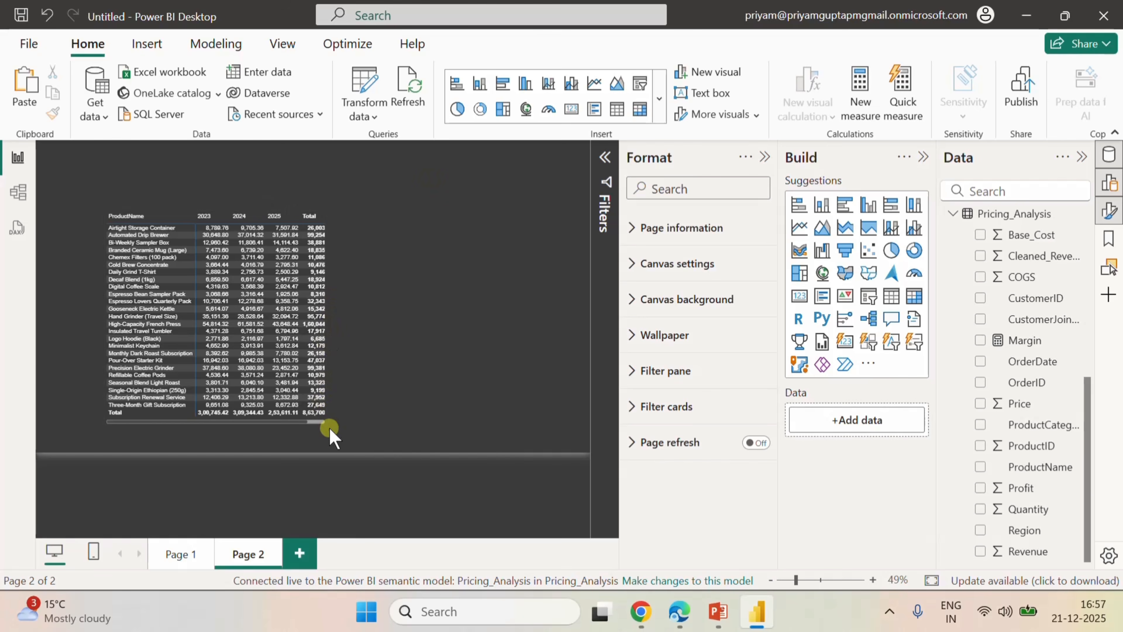
# Resize the matrix to fill the left half of the page with all year and Total columns fitting.
pyautogui.click(327, 320)
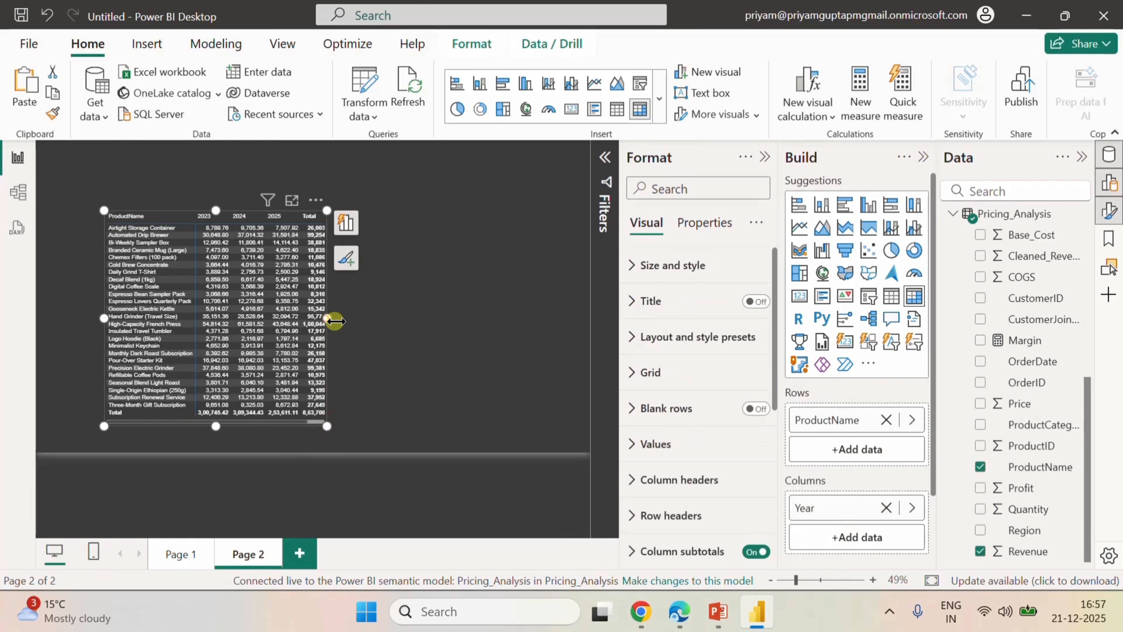
pyautogui.moveTo(327, 321); pyautogui.dragTo(351, 322)
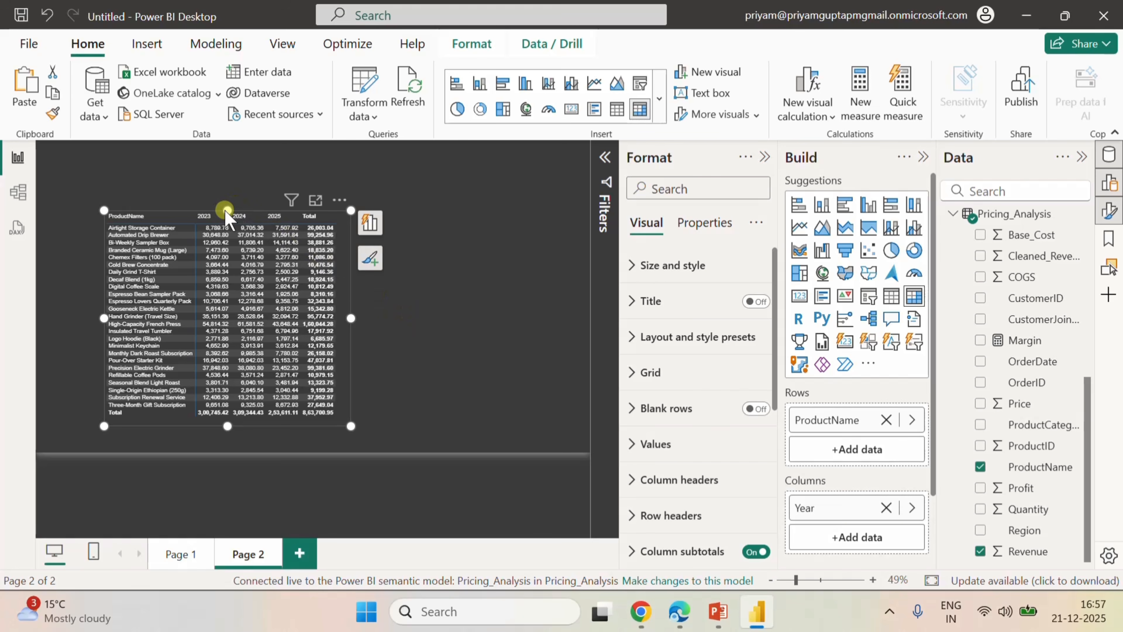
pyautogui.moveTo(224, 209); pyautogui.dragTo(225, 176)
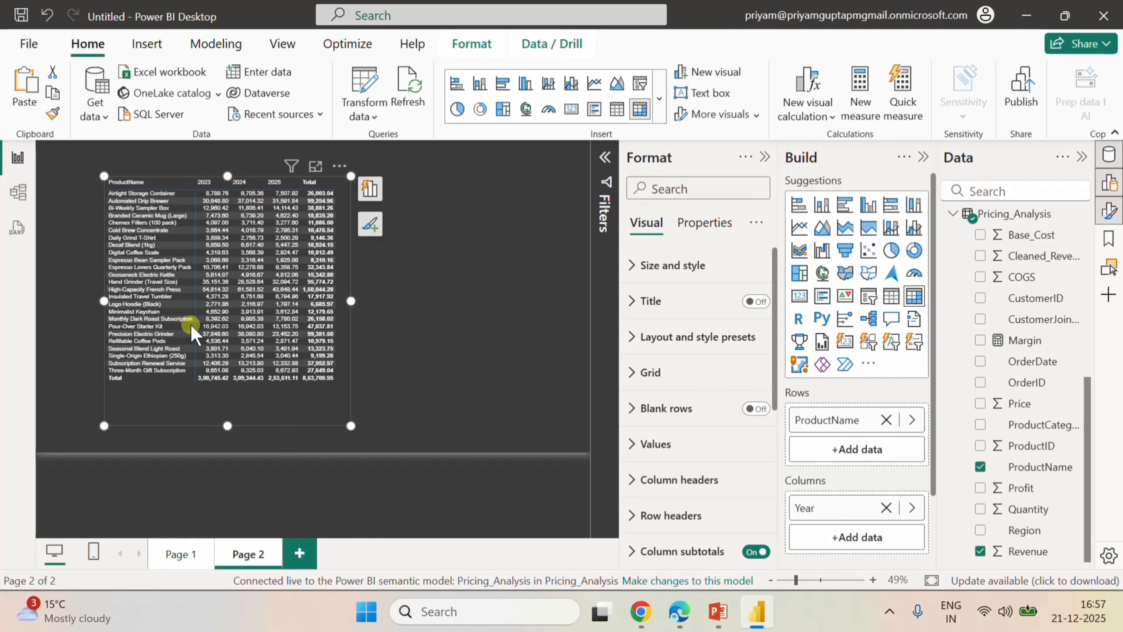
pyautogui.moveTo(107, 303); pyautogui.dragTo(54, 309)
pyautogui.moveTo(349, 303); pyautogui.dragTo(305, 309)
pyautogui.click(411, 298)
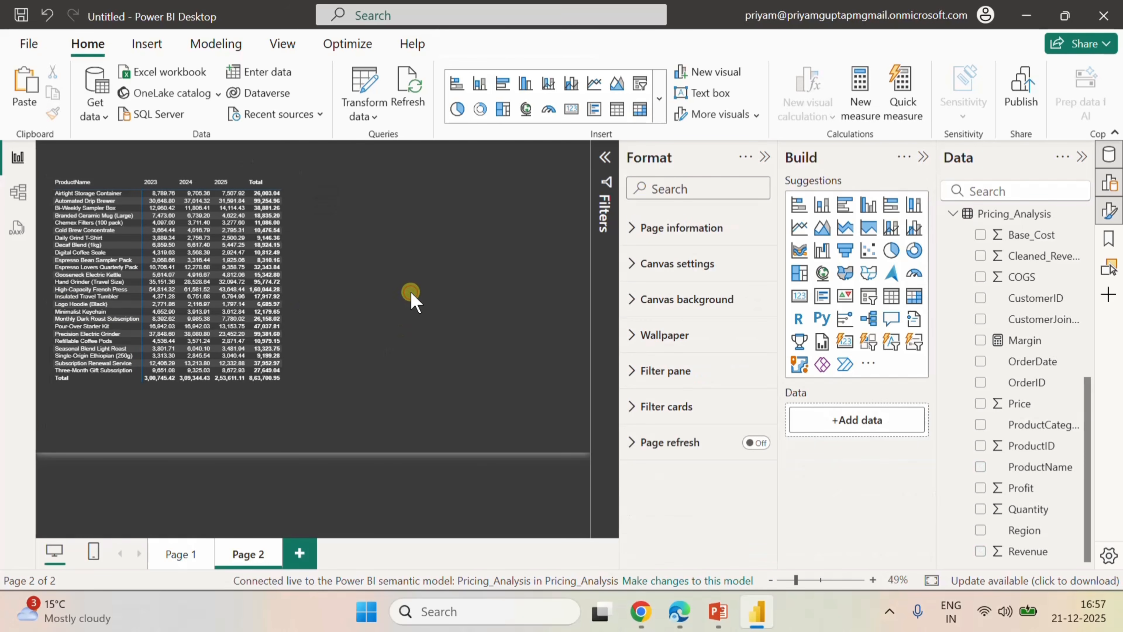
# Duplicate the revenue matrix and place the copy directly to the right of the original.
pyautogui.click(295, 257)
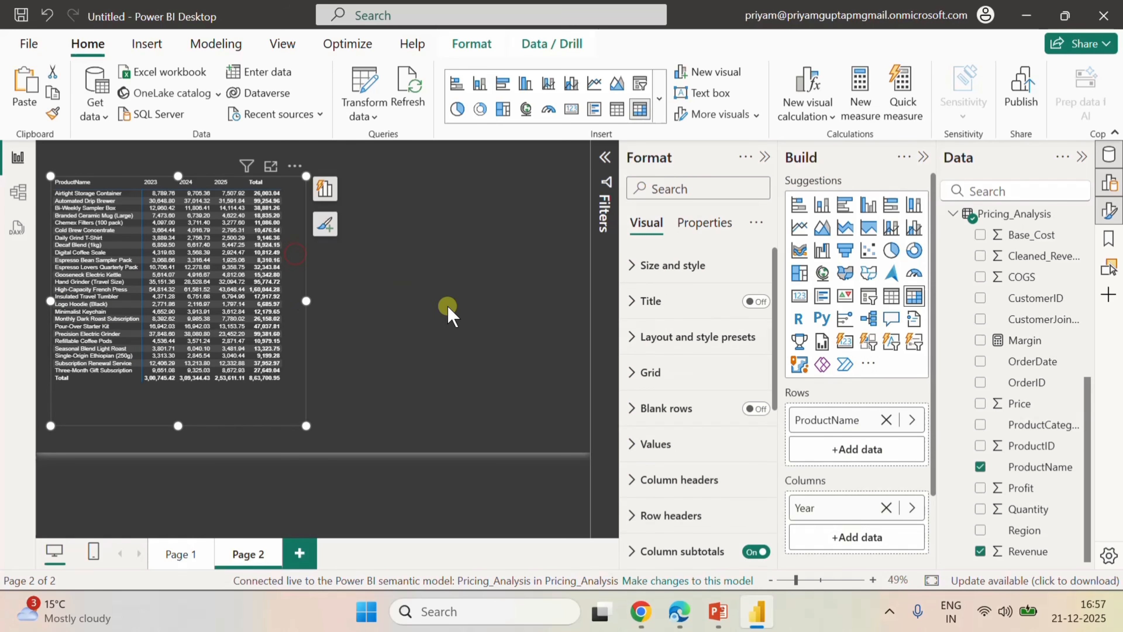
pyautogui.click(494, 207)
pyautogui.hotkey('ctrl', 'v')
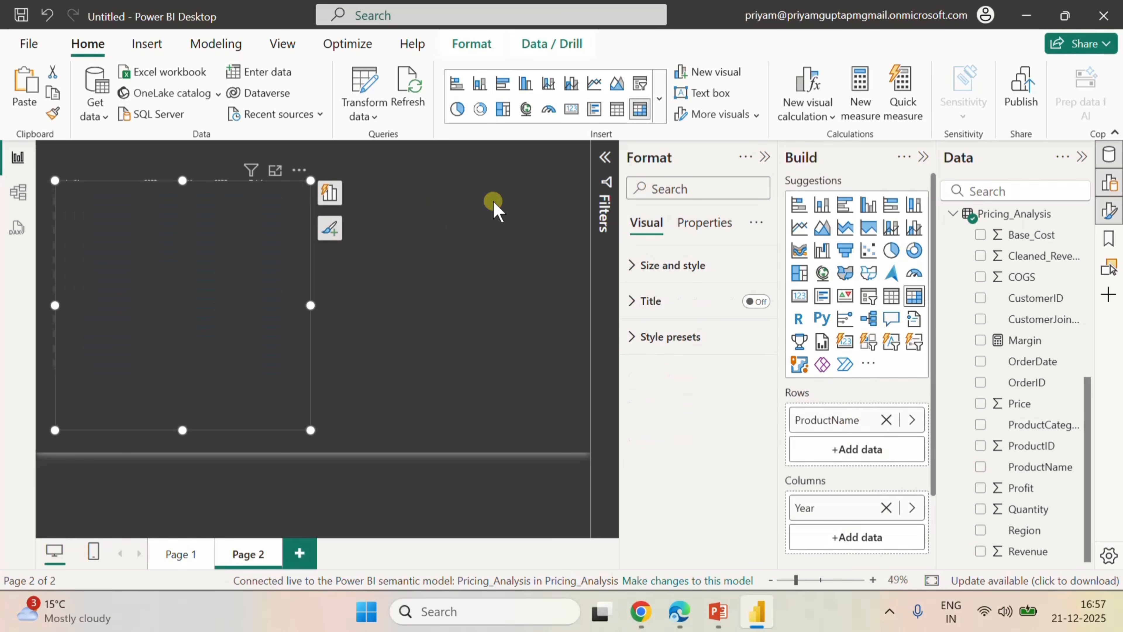
pyautogui.moveTo(297, 191); pyautogui.dragTo(480, 196)
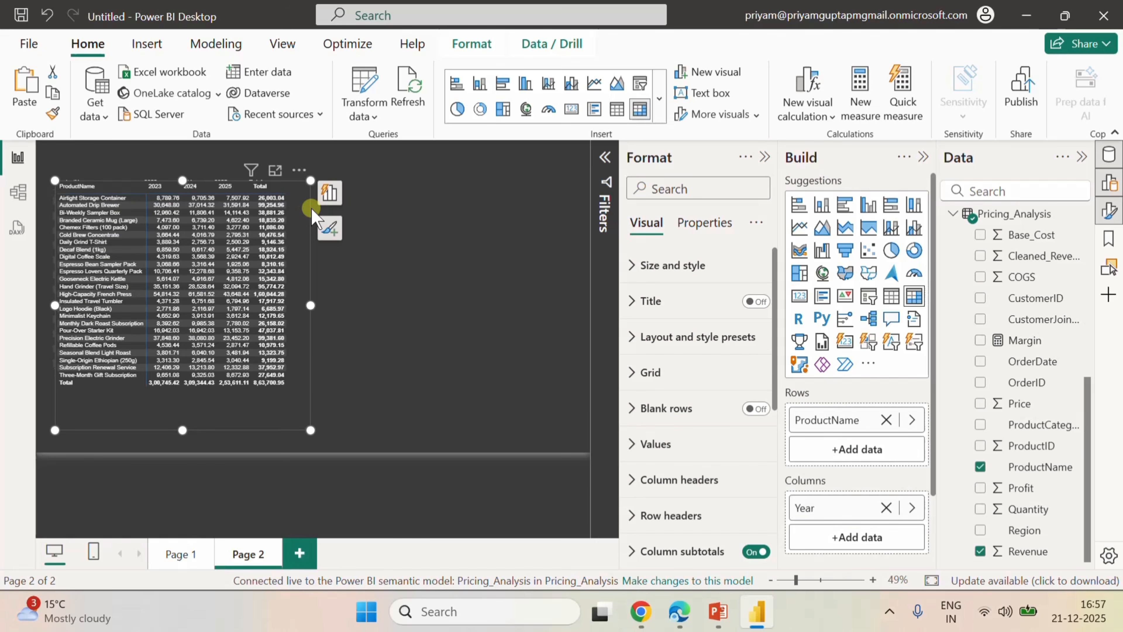
pyautogui.moveTo(303, 194); pyautogui.dragTo(556, 200)
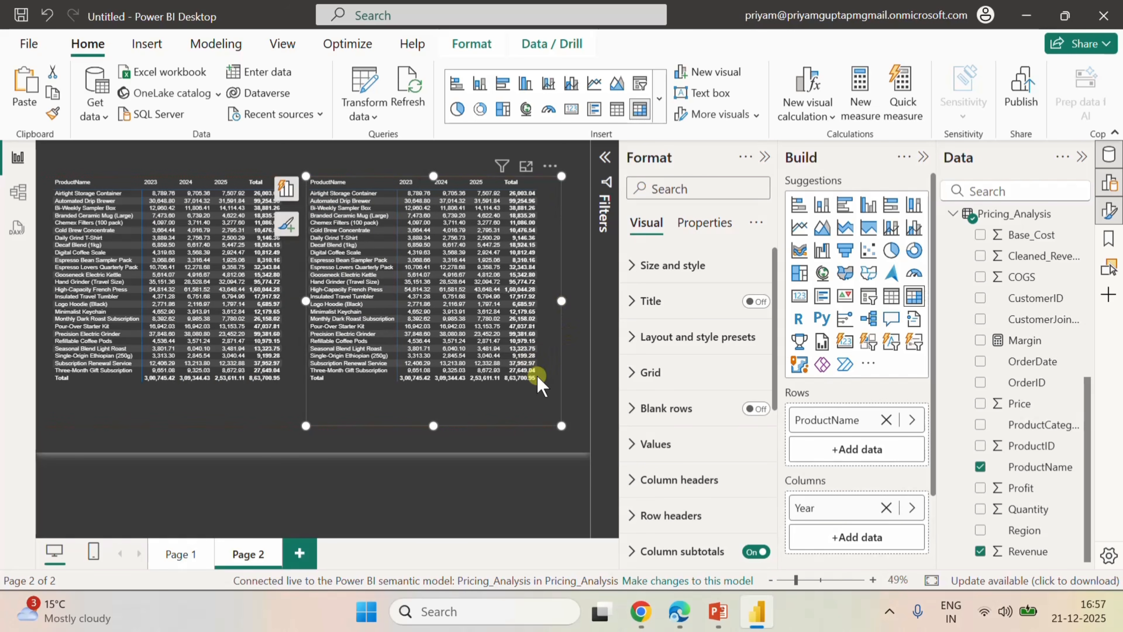
# Replace Revenue with the Margin measure as the values of the copied matrix.
pyautogui.scroll(-2, 872, 502)
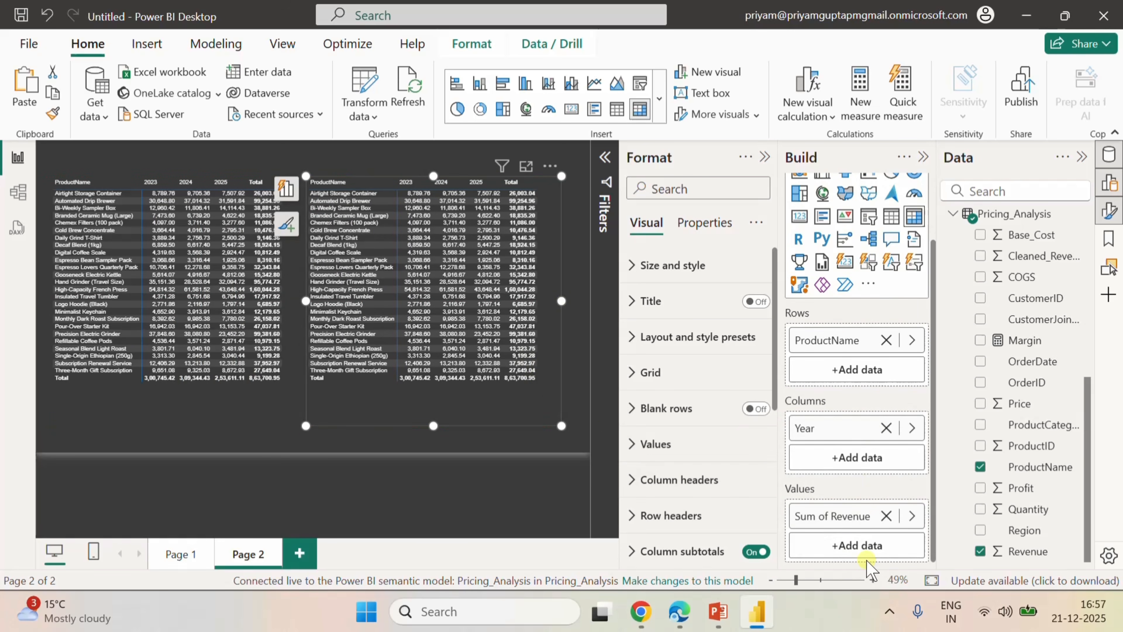
pyautogui.click(885, 516)
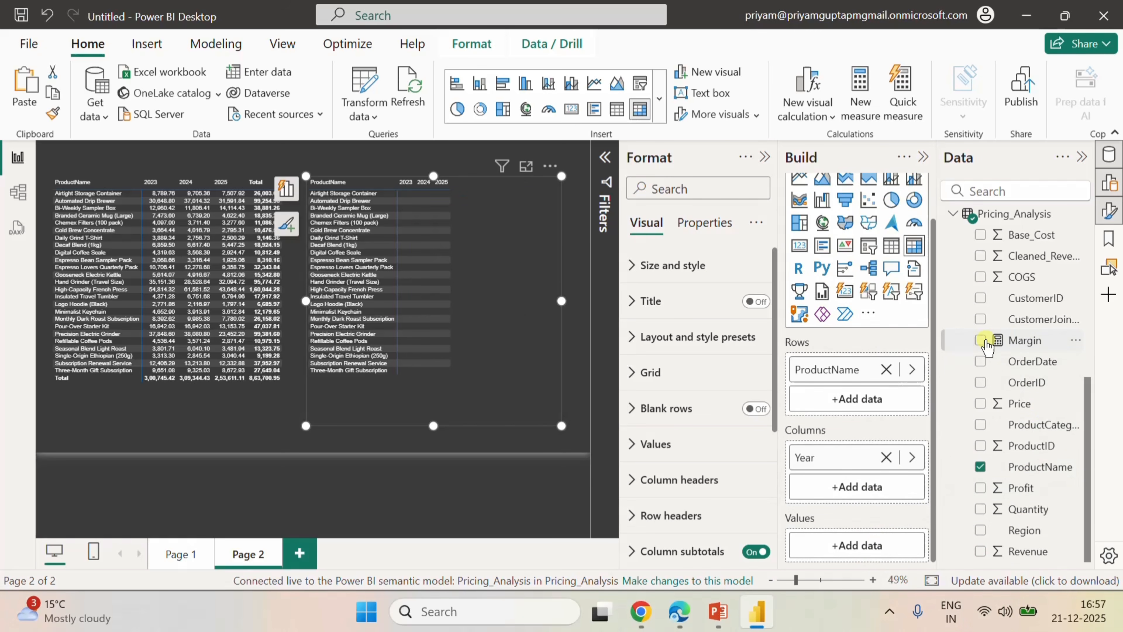
pyautogui.click(980, 340)
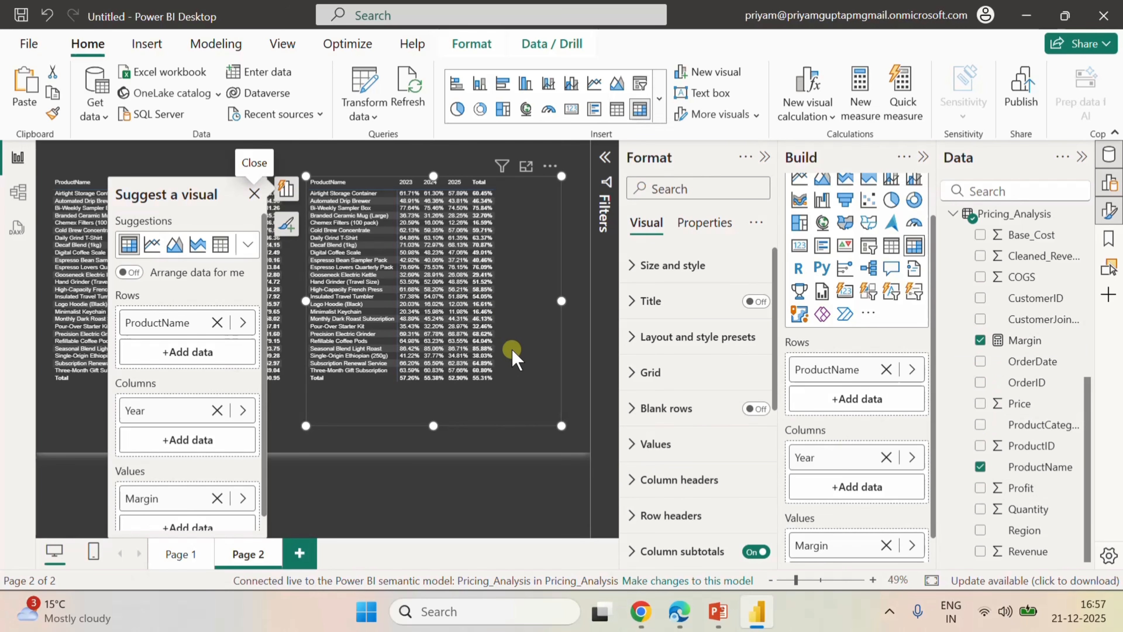
# Sort the Margin matrix by its Total column in ascending order.
pyautogui.click(186, 153)
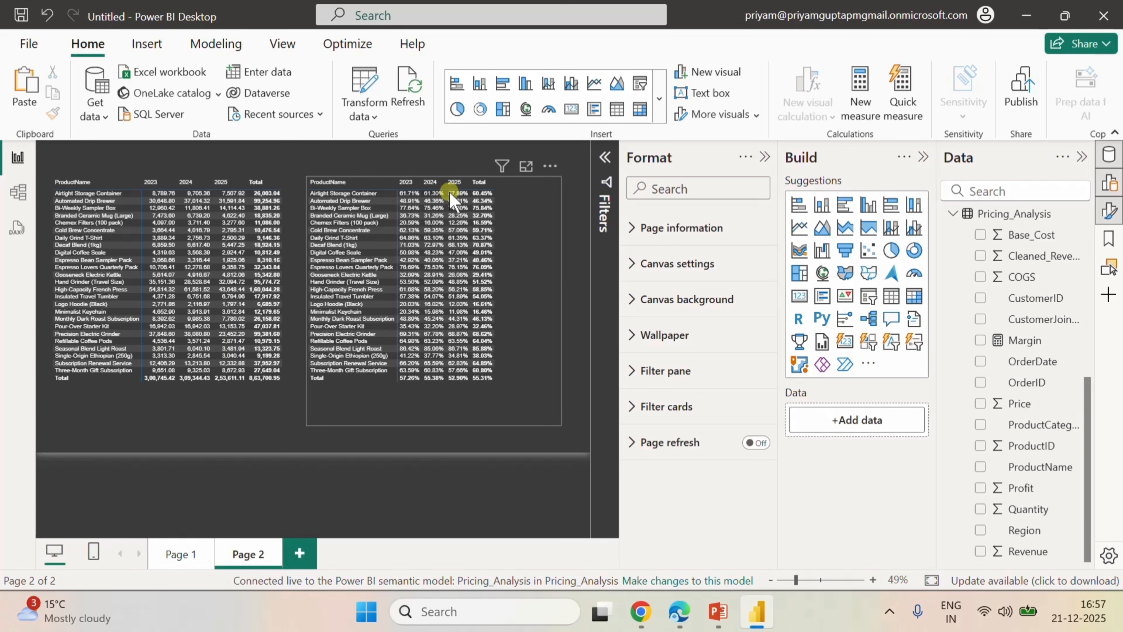
pyautogui.click(478, 188)
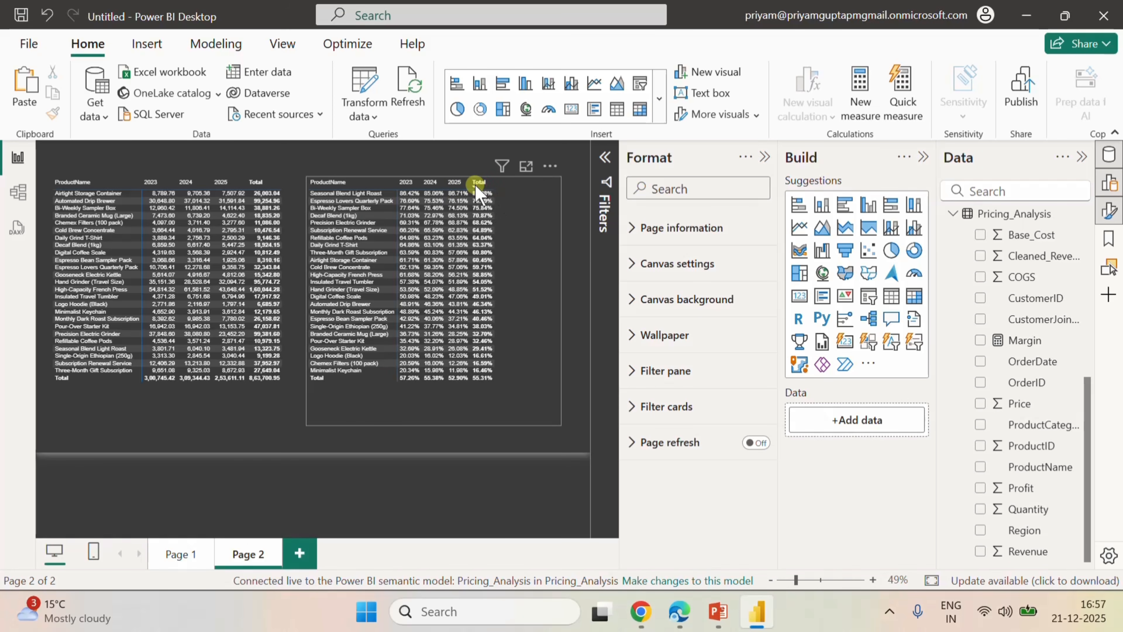
pyautogui.click(478, 185)
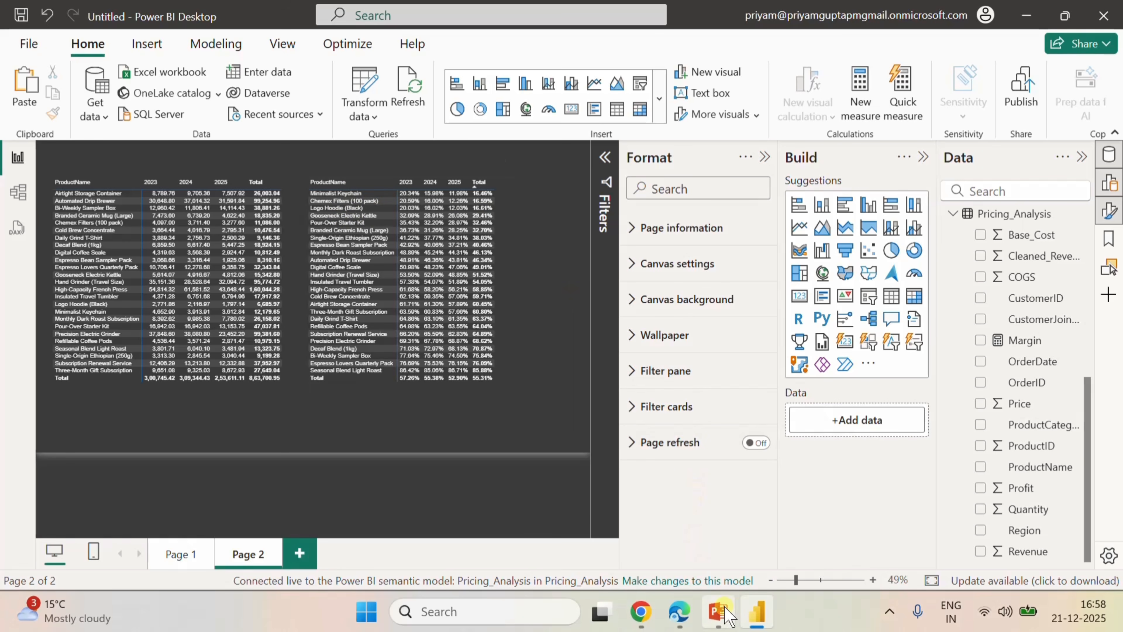
# Switch to the PowerPoint brief to review management's task list, and return to the Power BI report.
pyautogui.moveTo(720, 605)
pyautogui.click(714, 491)
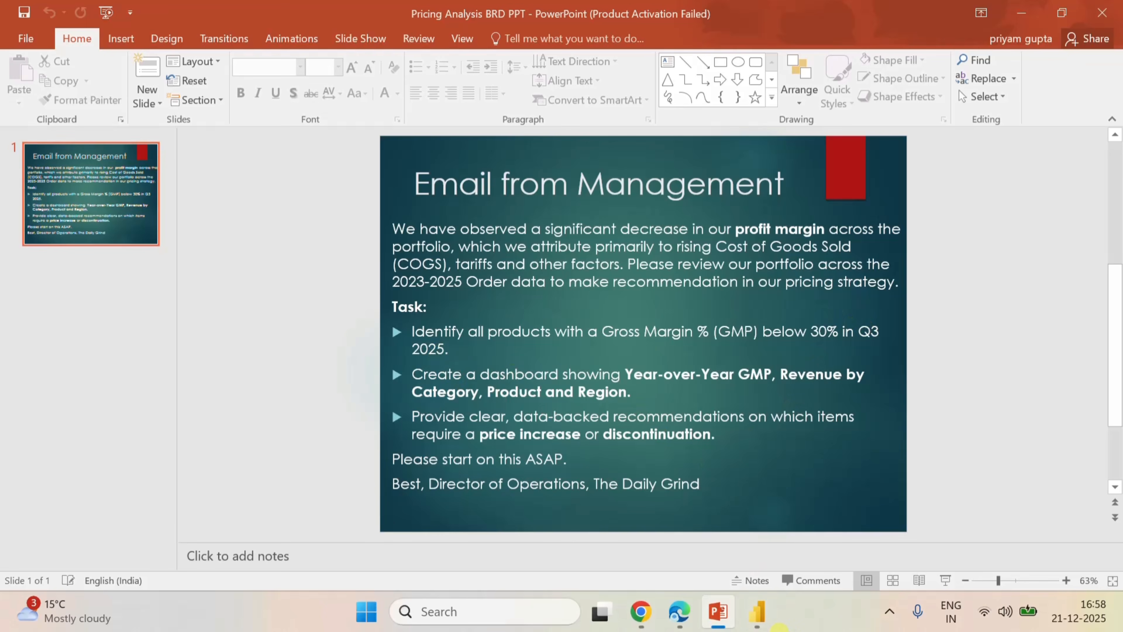
pyautogui.click(757, 611)
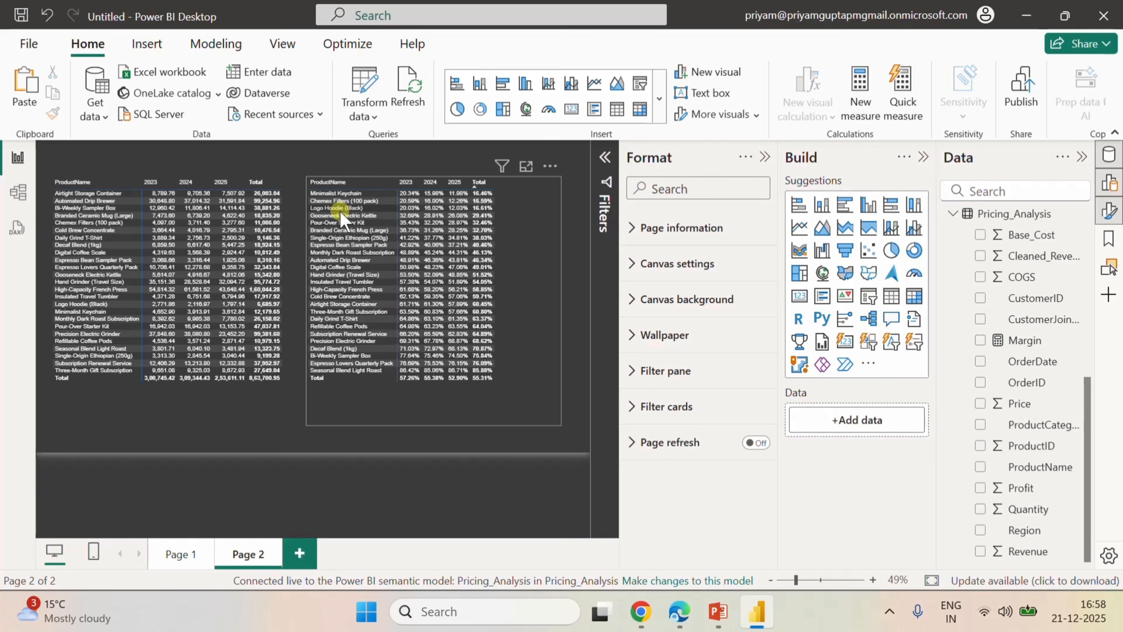
pyautogui.click(368, 425)
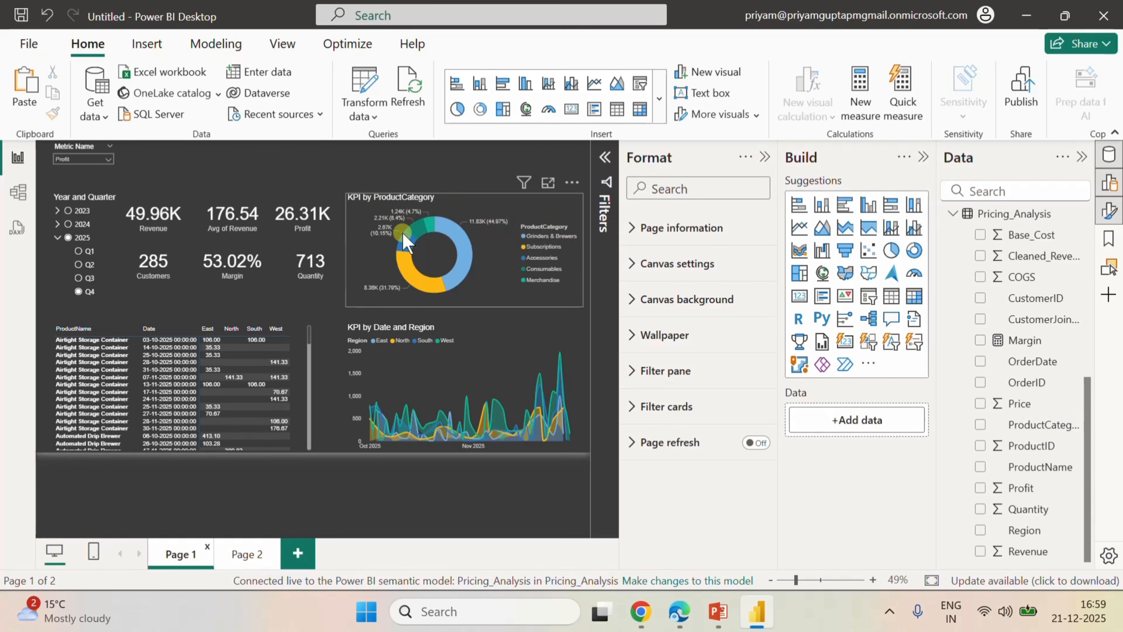
# On Page 1, narrow the KPI by ProductCategory donut and the KPI by Date and Region chart from their left edges.
pyautogui.click(358, 244)
pyautogui.moveTo(346, 250); pyautogui.dragTo(380, 252)
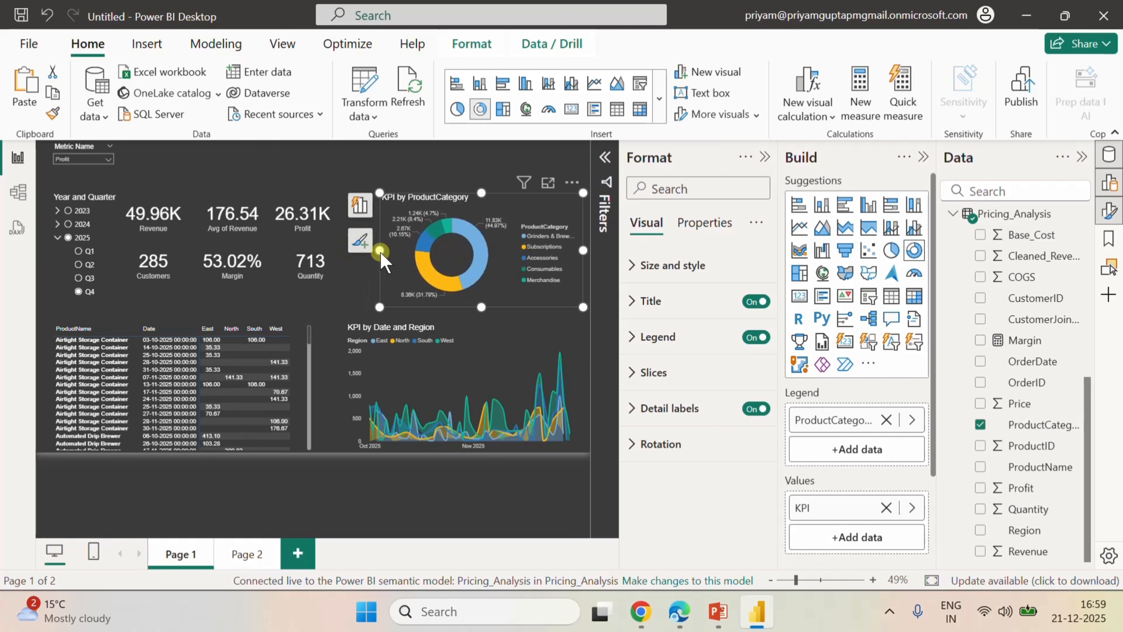
pyautogui.click(472, 330)
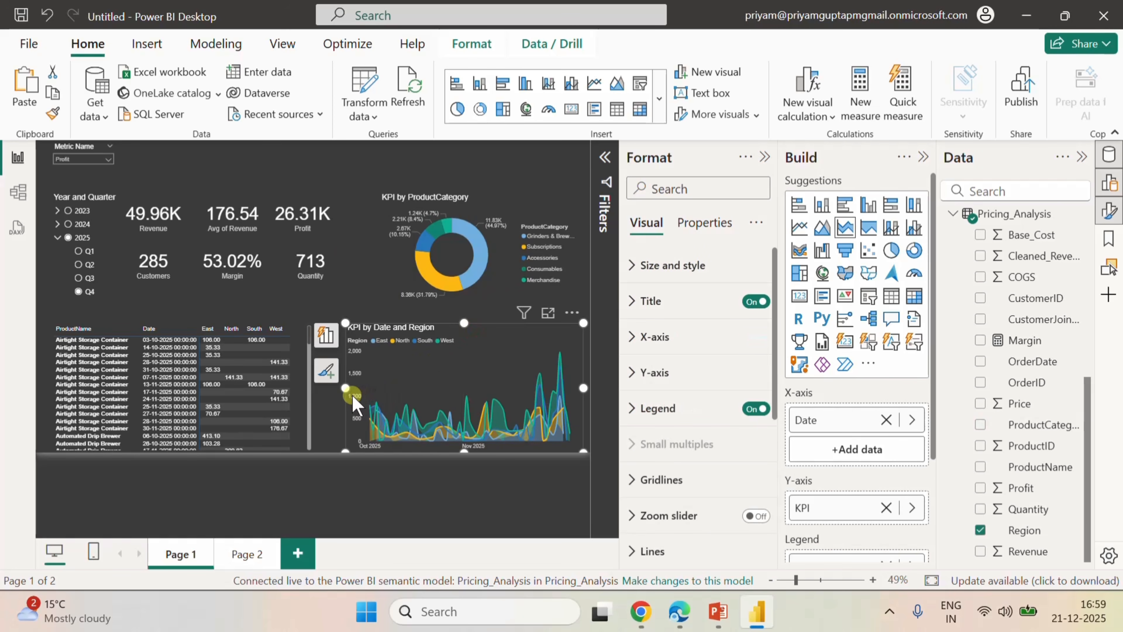
pyautogui.moveTo(346, 388); pyautogui.dragTo(379, 406)
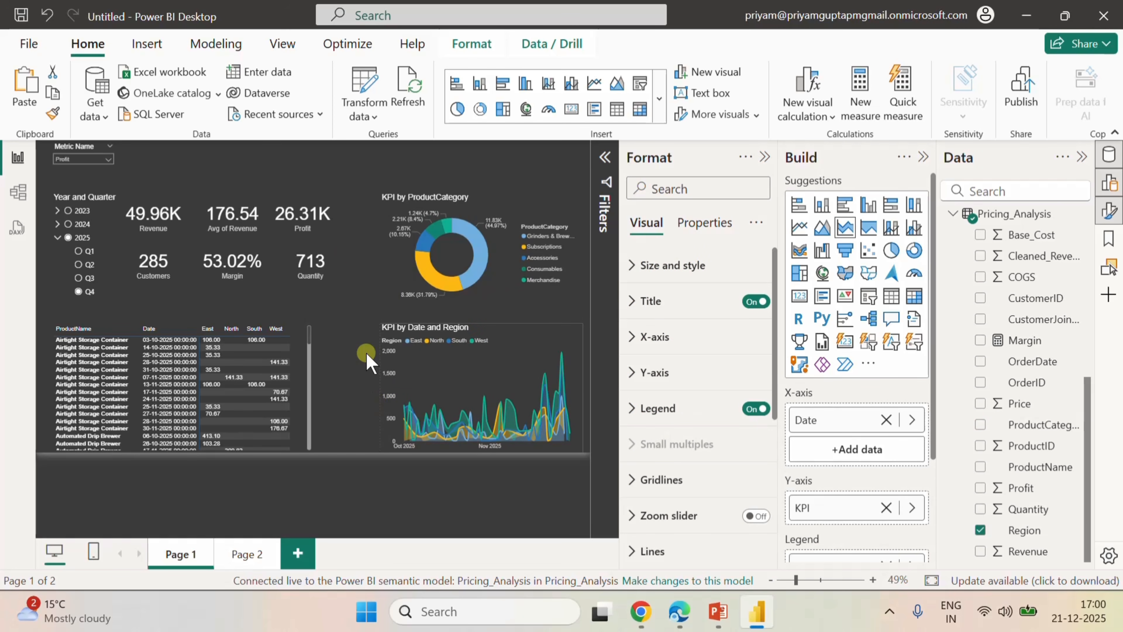
pyautogui.click(356, 181)
# Widen the ProductName matrix and move it right, next to the area chart, leaving free space on its left.
pyautogui.click(66, 319)
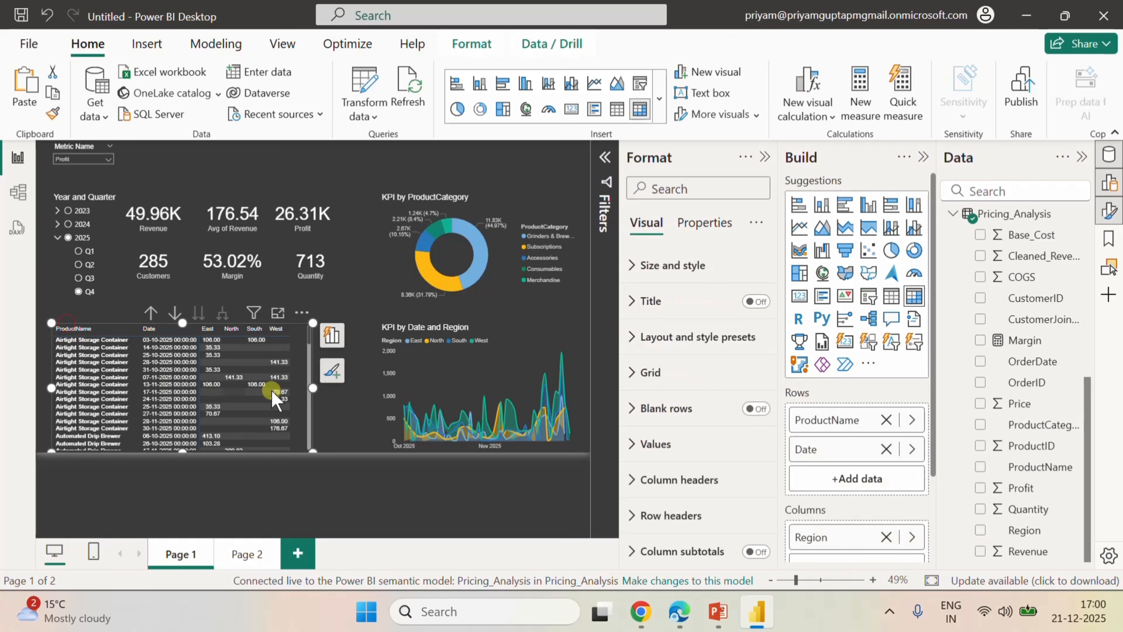
pyautogui.moveTo(313, 386); pyautogui.dragTo(366, 385)
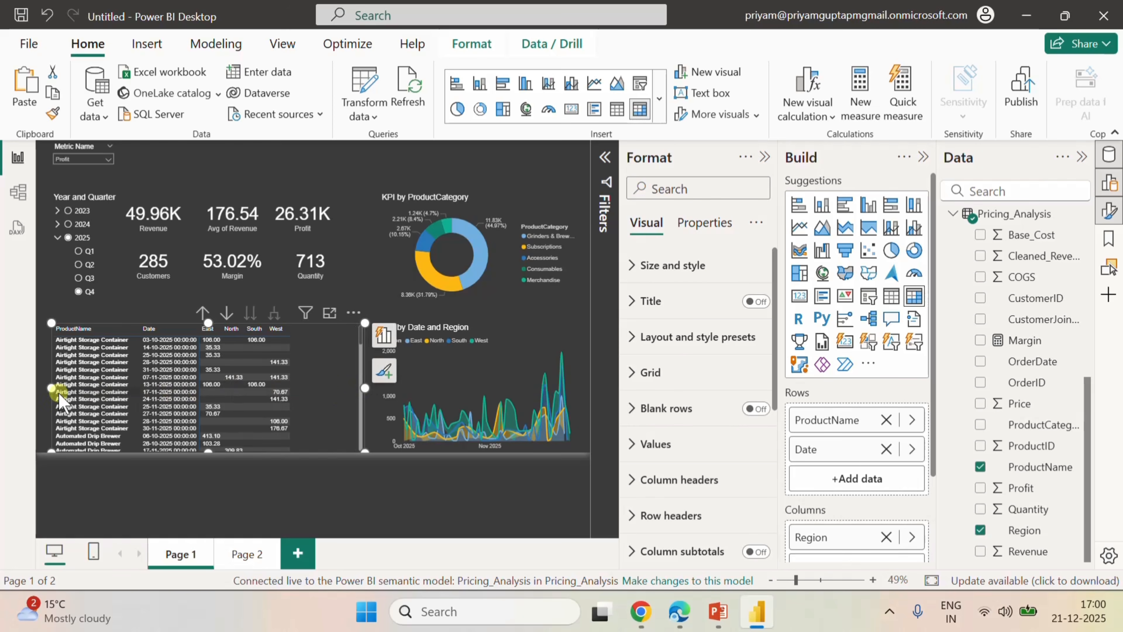
pyautogui.moveTo(66, 389); pyautogui.dragTo(112, 391)
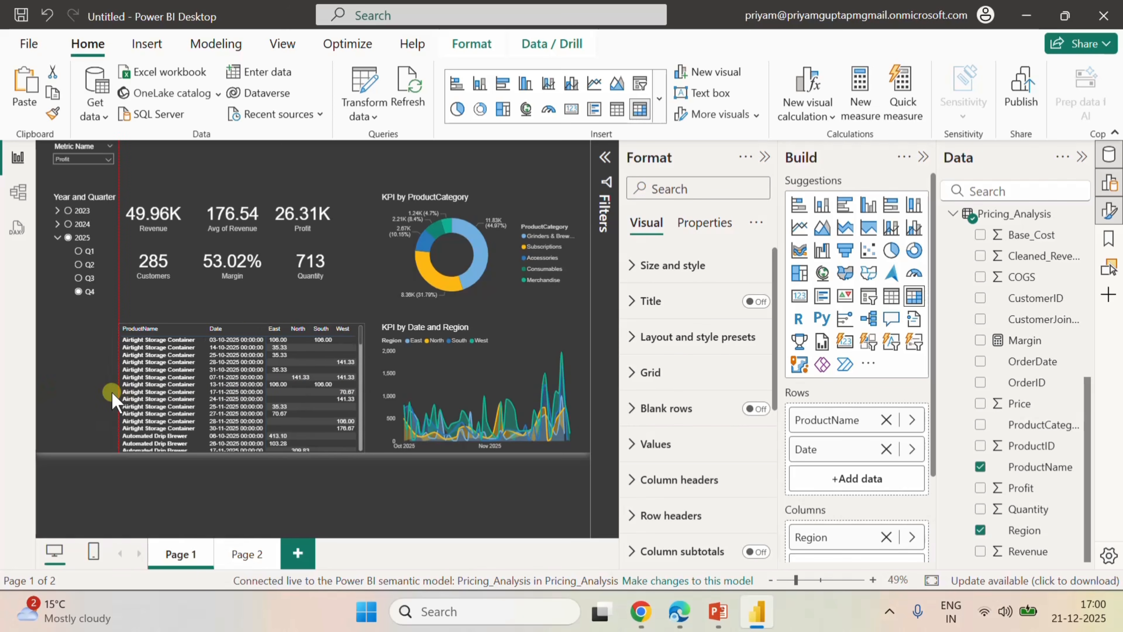
pyautogui.click(84, 349)
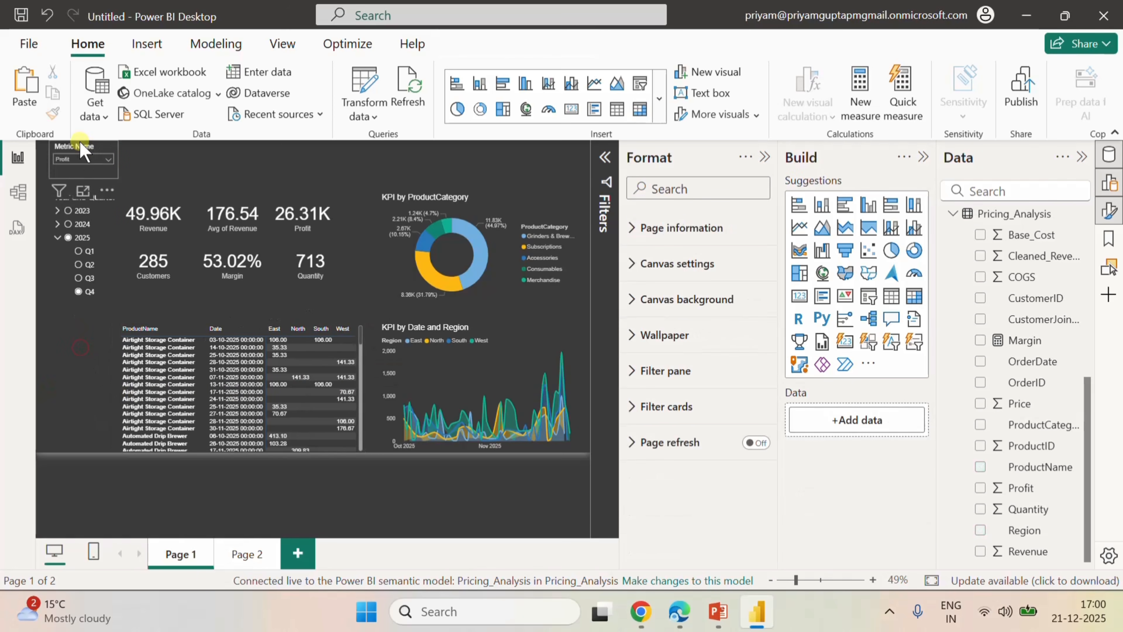
# Move the Metric Name slicer below the Year and Quarter slicer, convert it to a list slicer, and lengthen it to fit all options.
pyautogui.moveTo(81, 146); pyautogui.dragTo(70, 323)
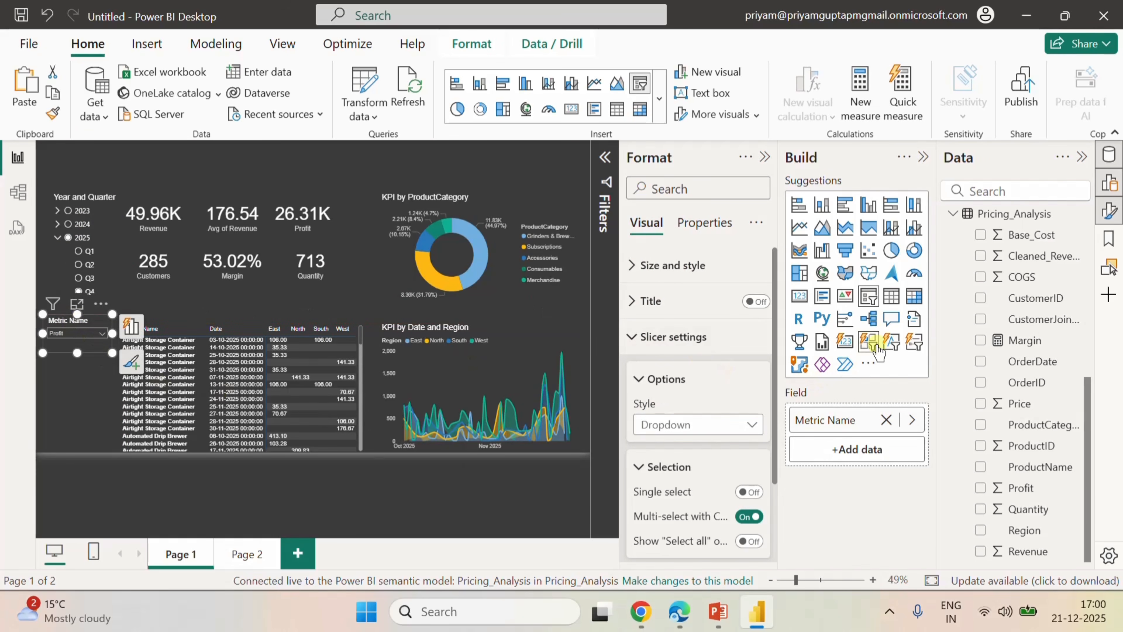
pyautogui.click(913, 341)
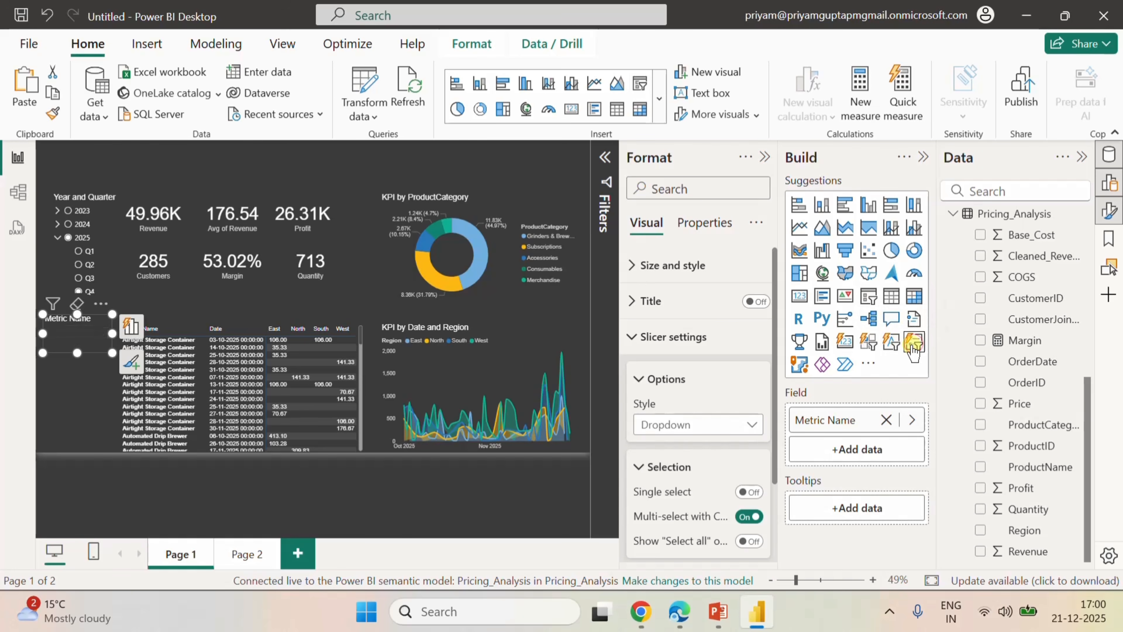
pyautogui.moveTo(77, 353); pyautogui.dragTo(76, 443)
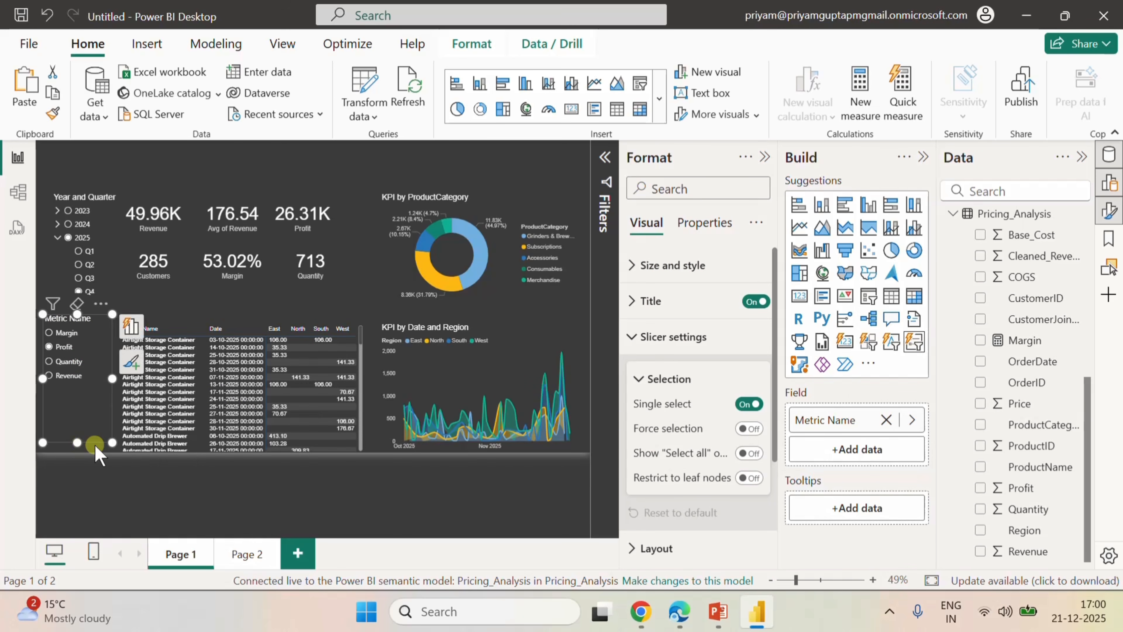
pyautogui.click(167, 155)
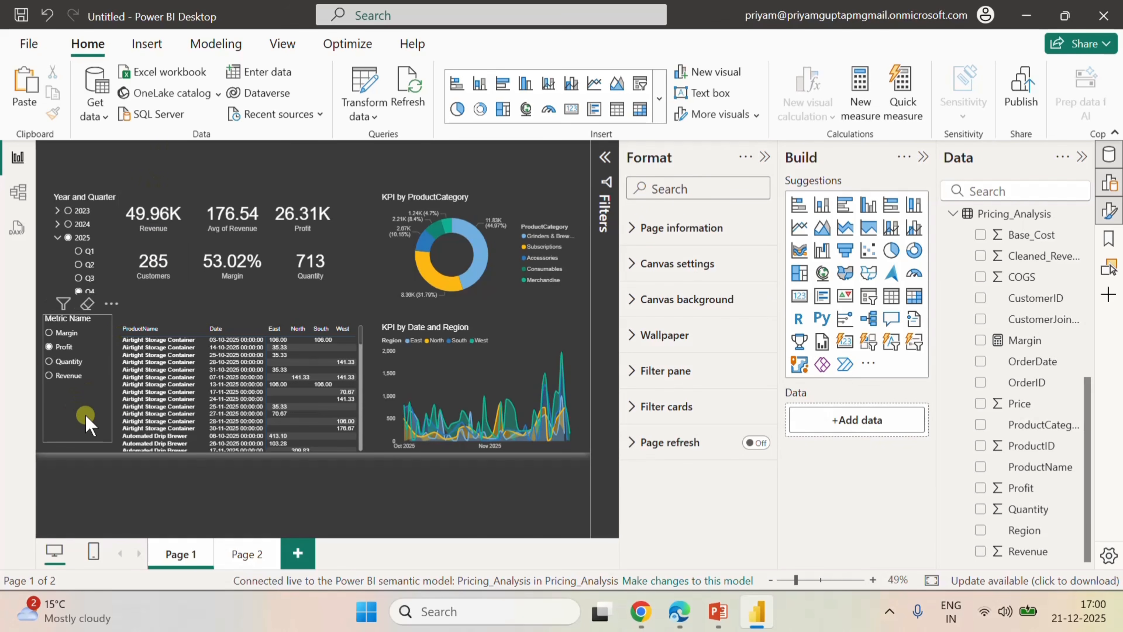
# Rename the Metric Name slicer's field to Metric Selector.
pyautogui.click(101, 339)
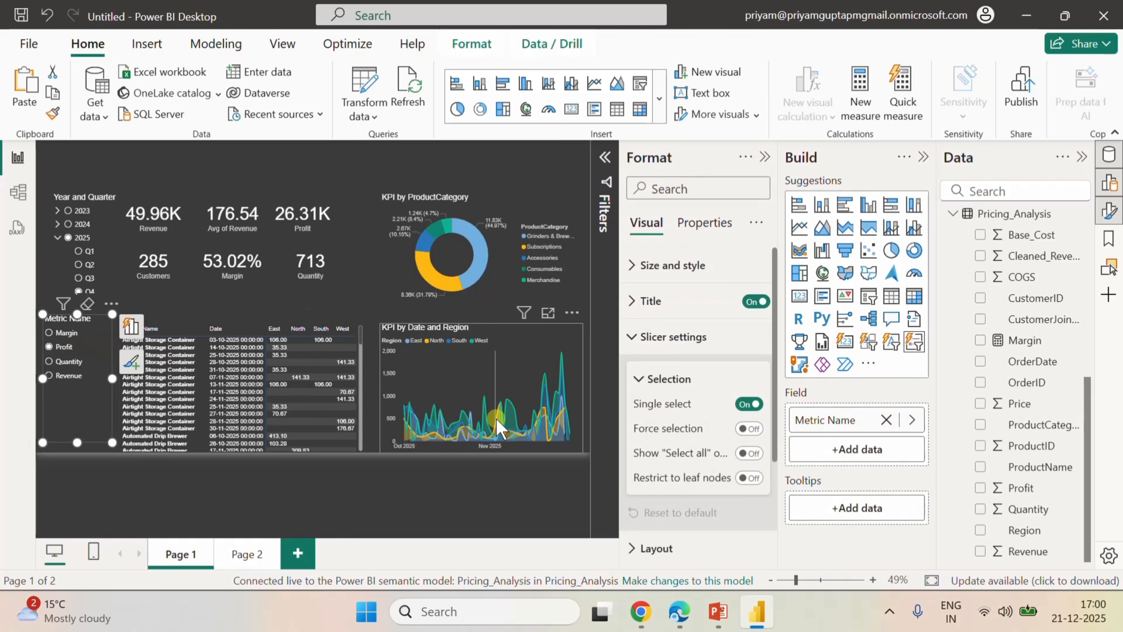
pyautogui.doubleClick(838, 420)
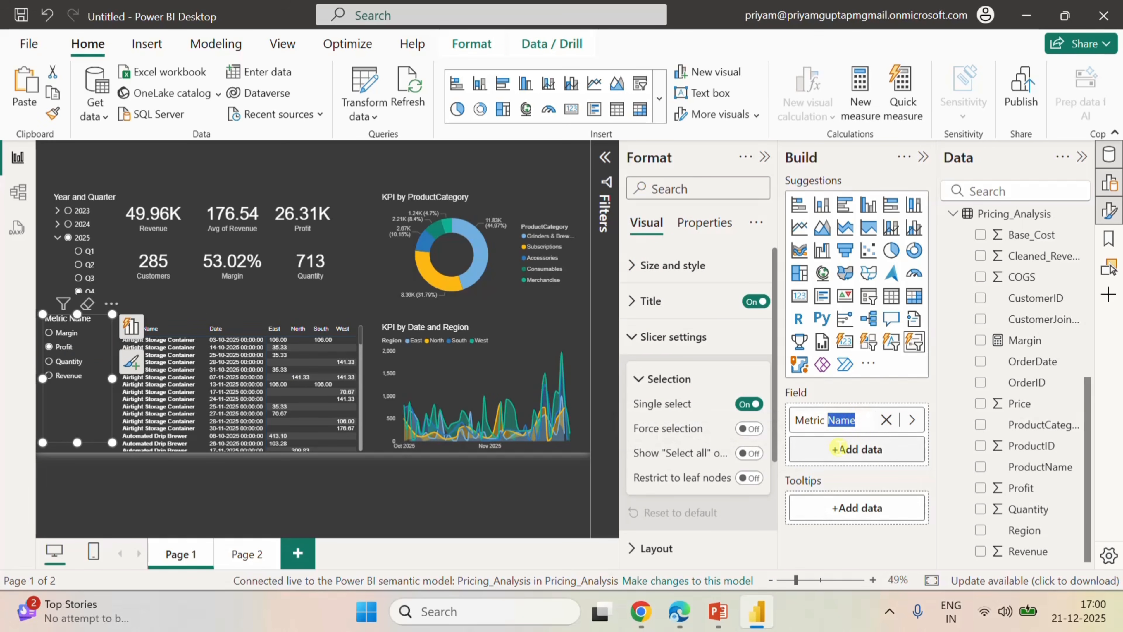
pyautogui.press('BackSpace')
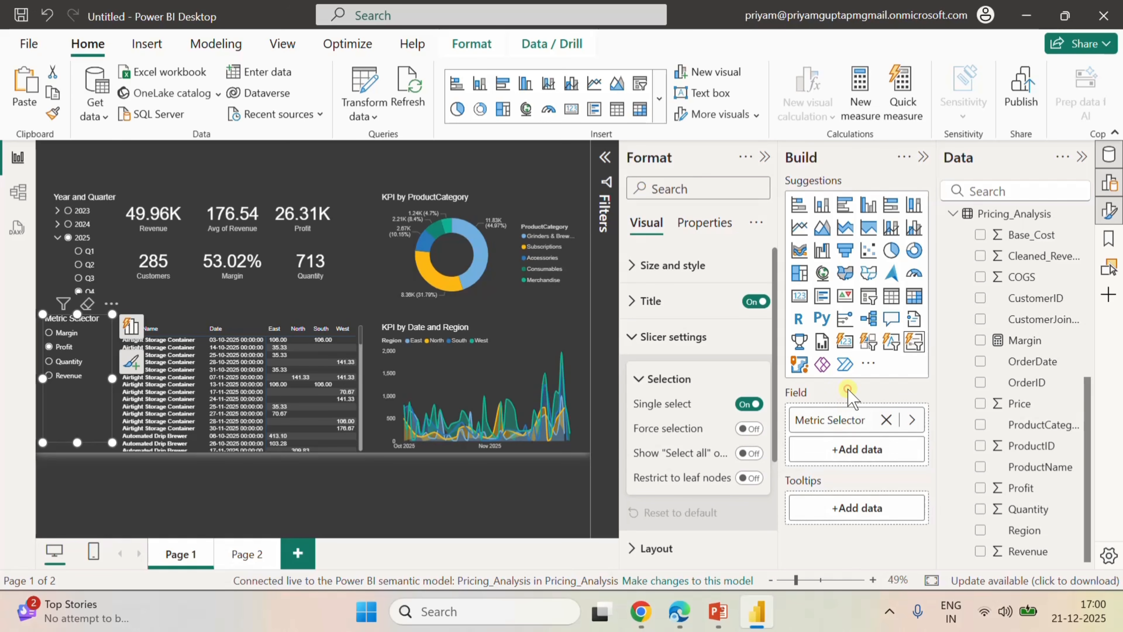
# Select 2023 in the Year and Quarter slicer and shorten its title to Year.
pyautogui.click(110, 210)
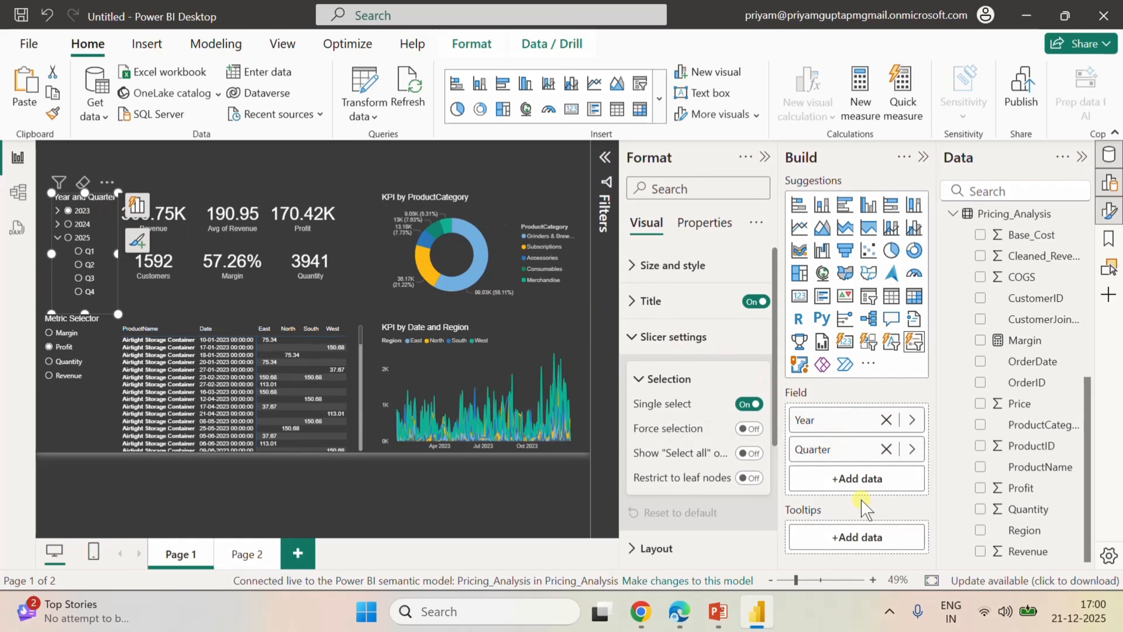
pyautogui.click(638, 299)
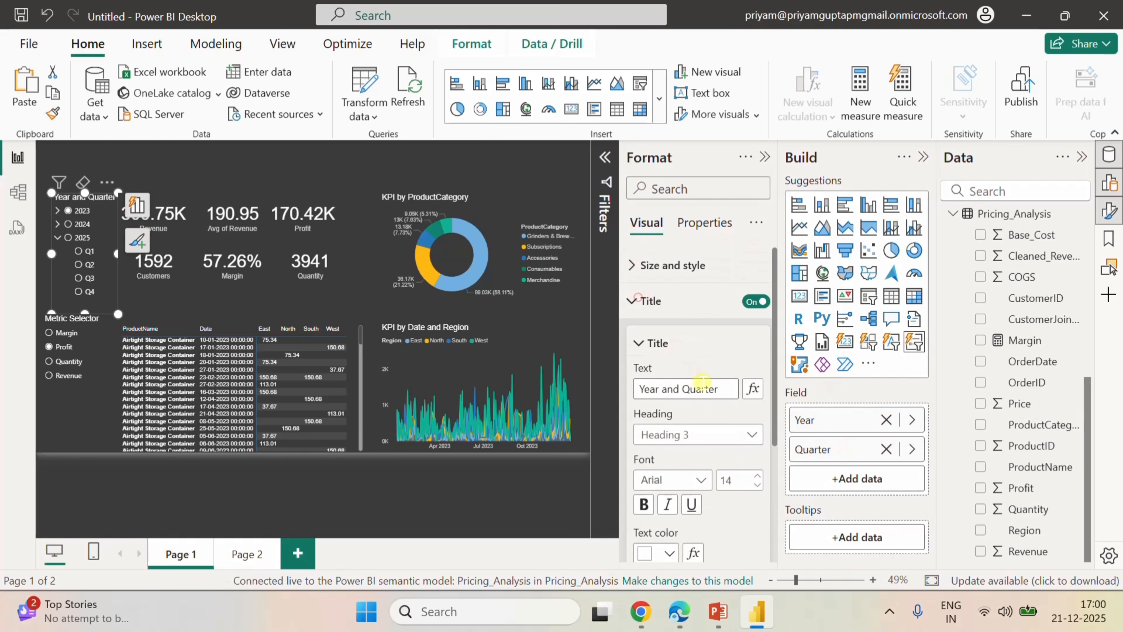
pyautogui.moveTo(717, 388); pyautogui.dragTo(661, 389)
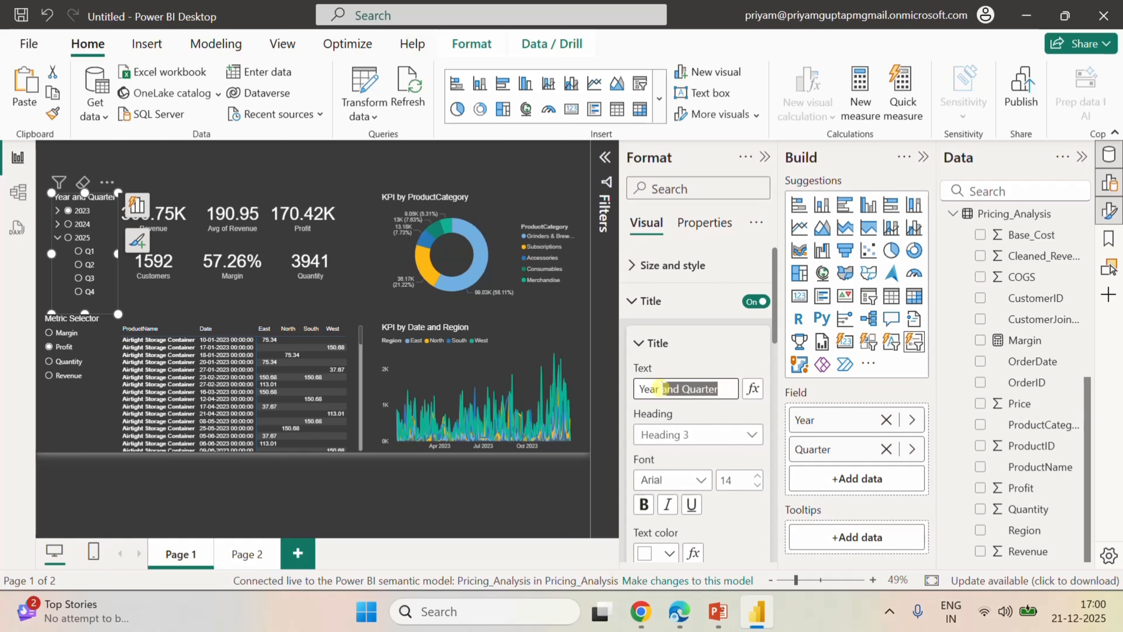
pyautogui.press('BackSpace')
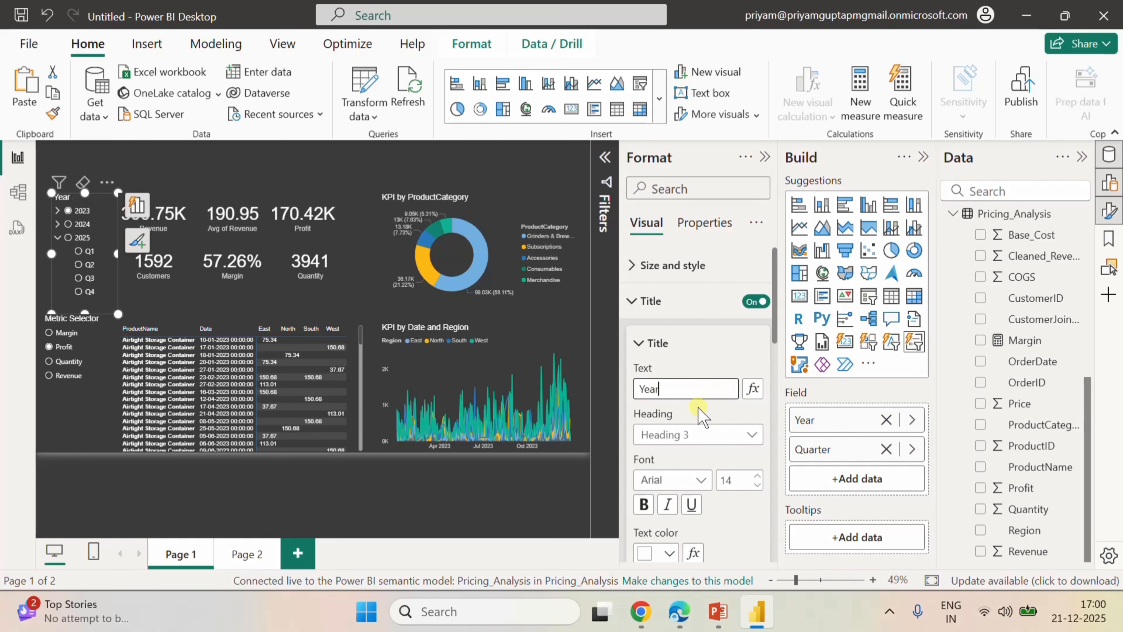
pyautogui.click(308, 170)
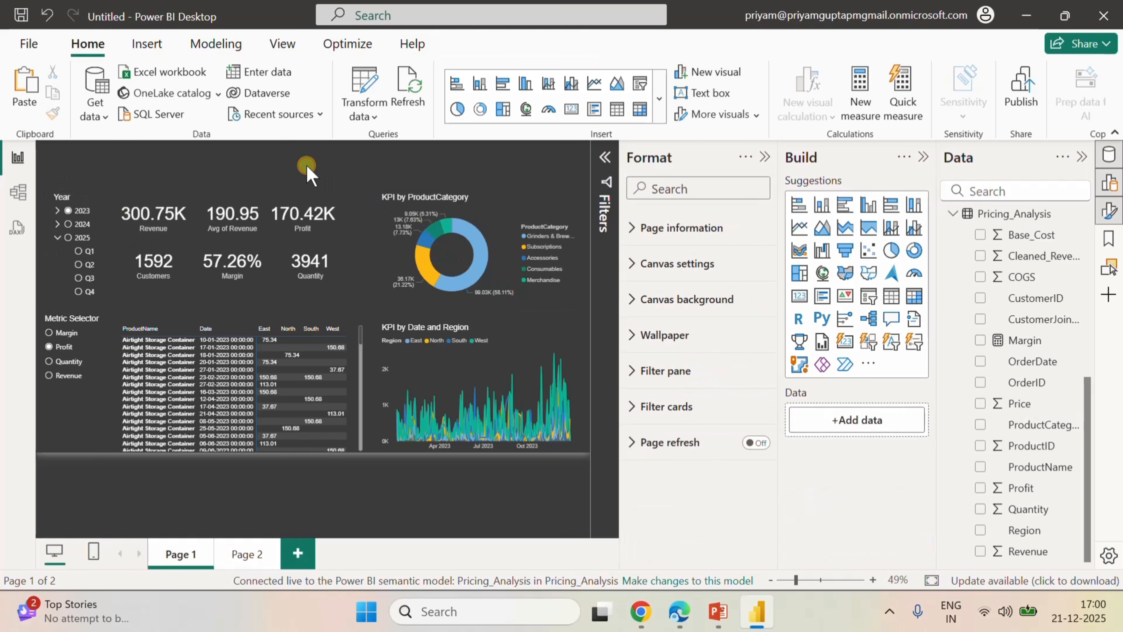
# Nudge the Year slicer left to align it with the Metric Selector slicer below.
pyautogui.click(103, 201)
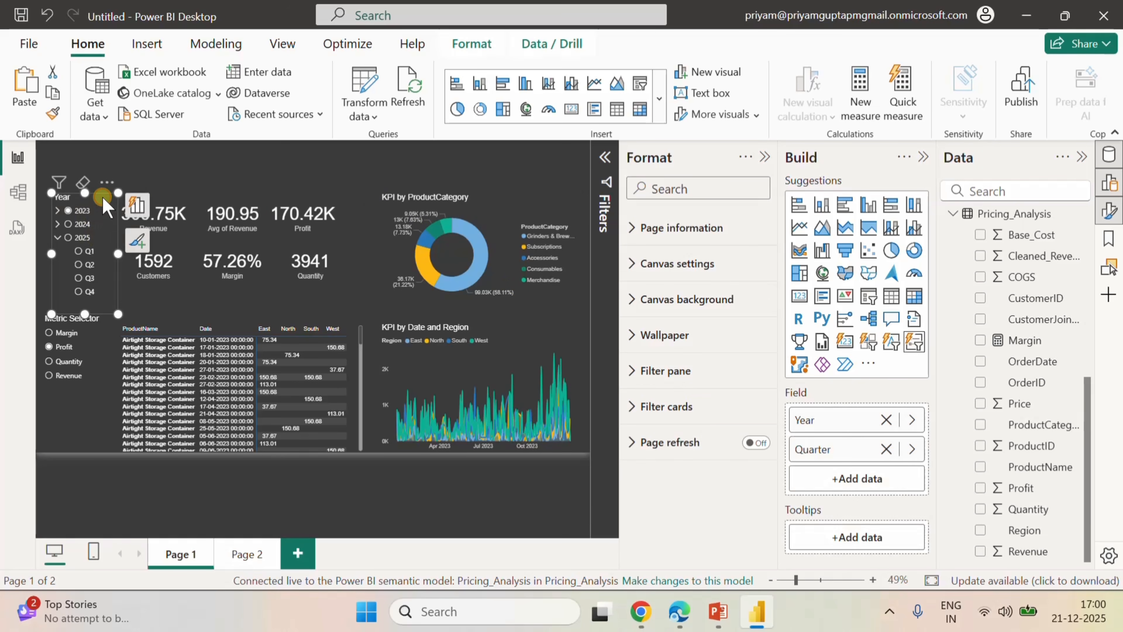
pyautogui.press('Left')
pyautogui.press('Left')
pyautogui.press('Left')
pyautogui.press('Left')
pyautogui.press('Left')
pyautogui.press('Left')
pyautogui.press('Left')
pyautogui.press('Left')
pyautogui.press('Left')
pyautogui.press('Left')
pyautogui.press('Left')
pyautogui.press('Left')
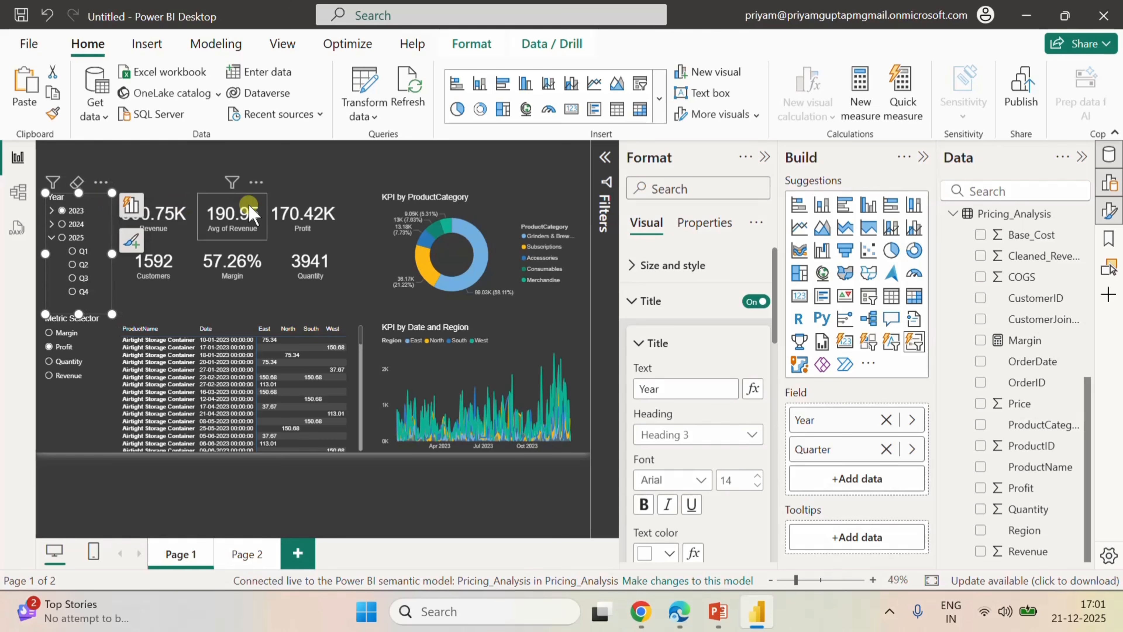
pyautogui.click(189, 155)
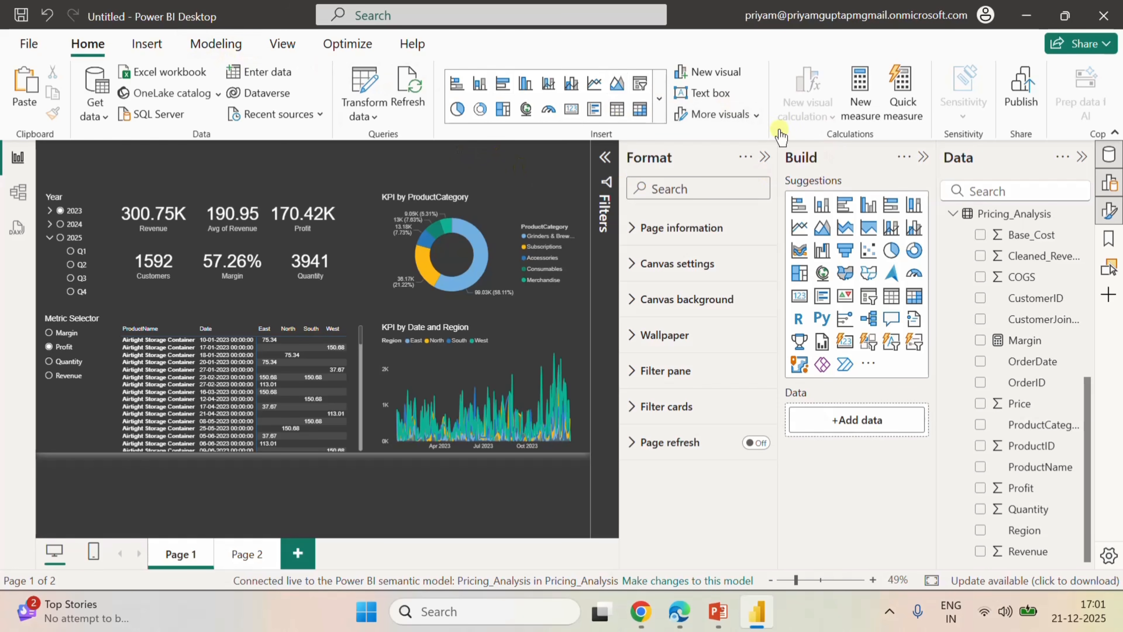
# Insert a text box over the upper KPI cards, reduce its height to a title strip, and enter Pricing Analysis.
pyautogui.click(709, 106)
pyautogui.click(138, 313)
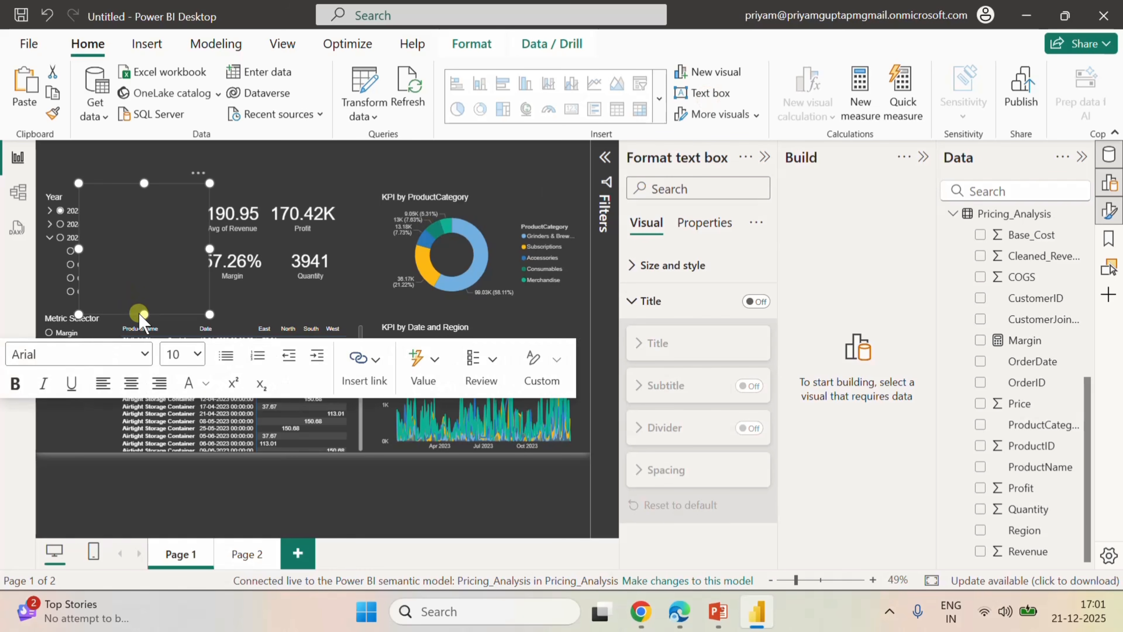
pyautogui.moveTo(146, 316); pyautogui.dragTo(130, 215)
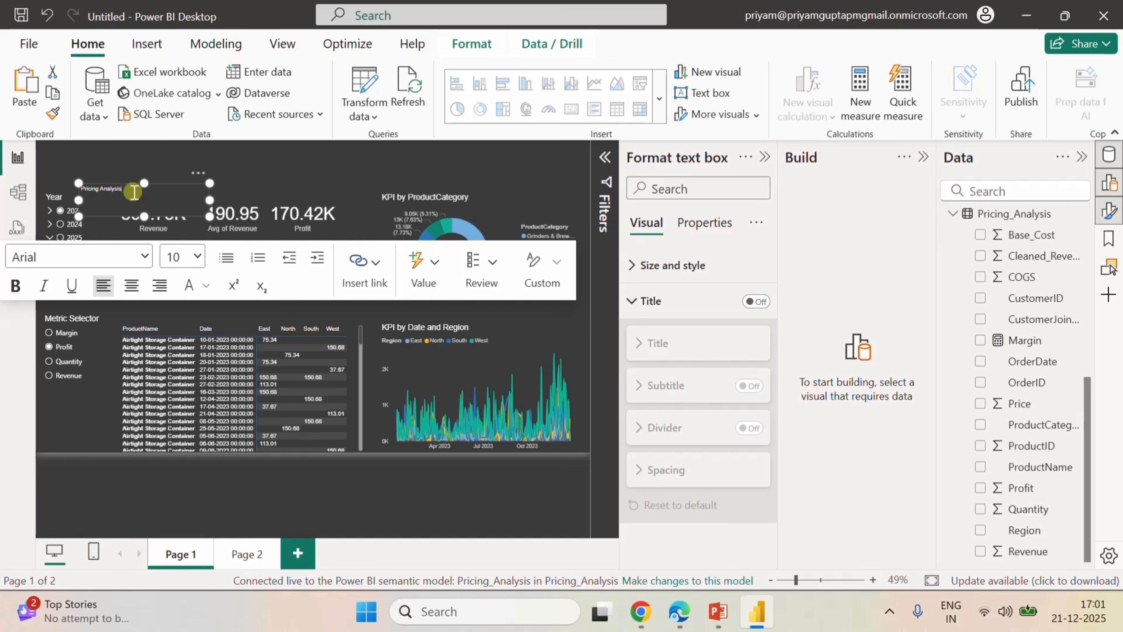
# Set the Pricing Analysis text to font size 32 and widen the text box to fit it on one line.
pyautogui.moveTo(134, 192); pyautogui.dragTo(82, 189)
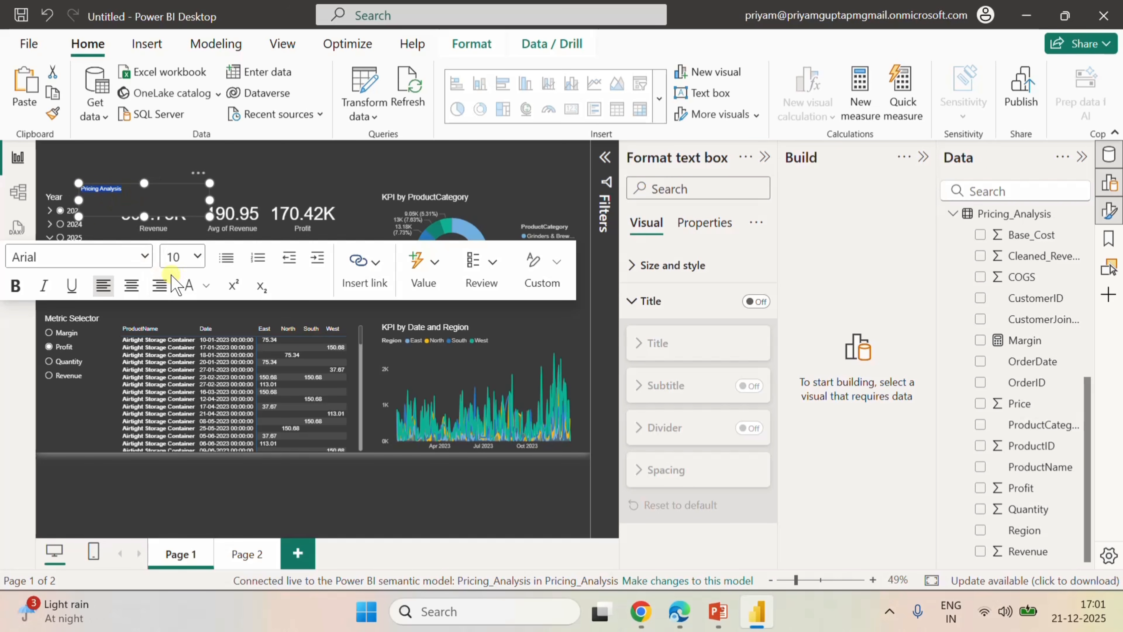
pyautogui.click(197, 257)
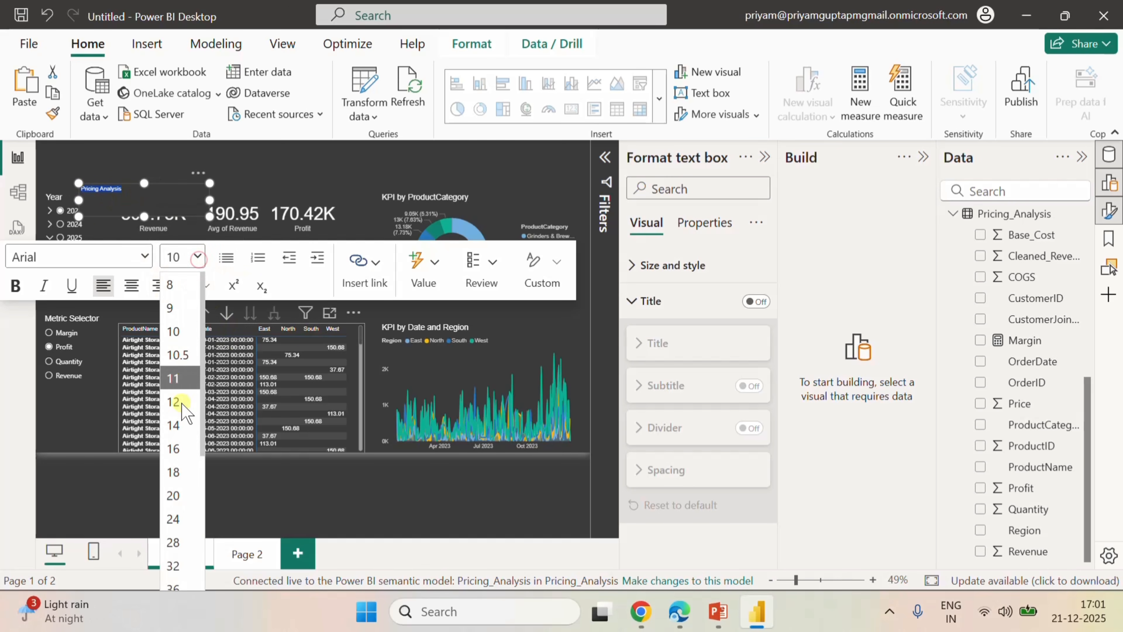
pyautogui.scroll(-3, 176, 485)
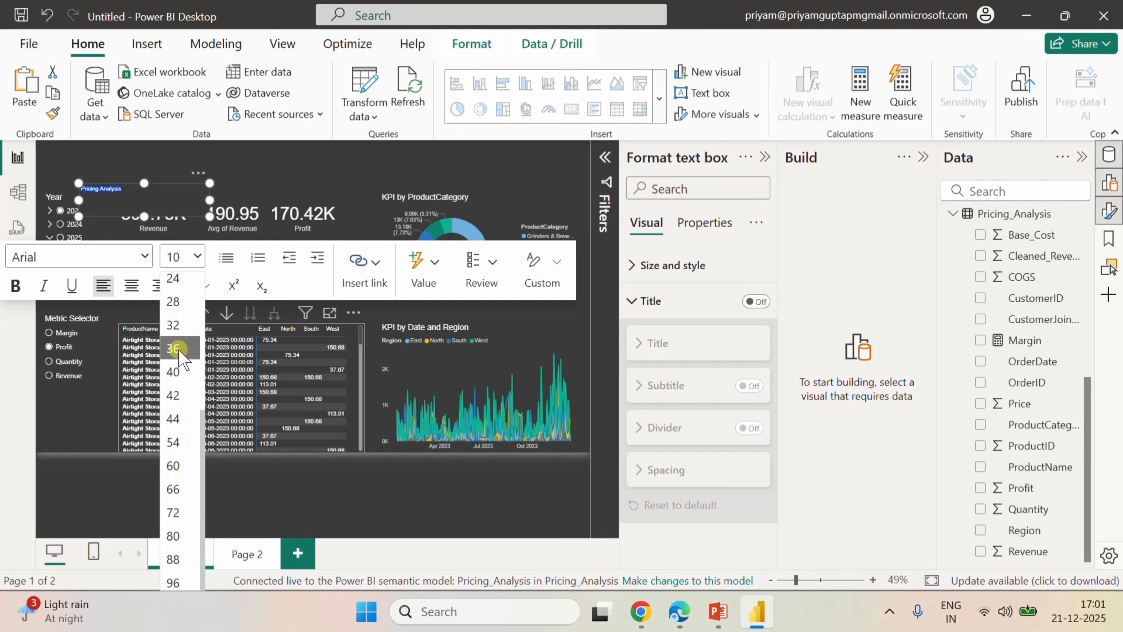
pyautogui.click(178, 327)
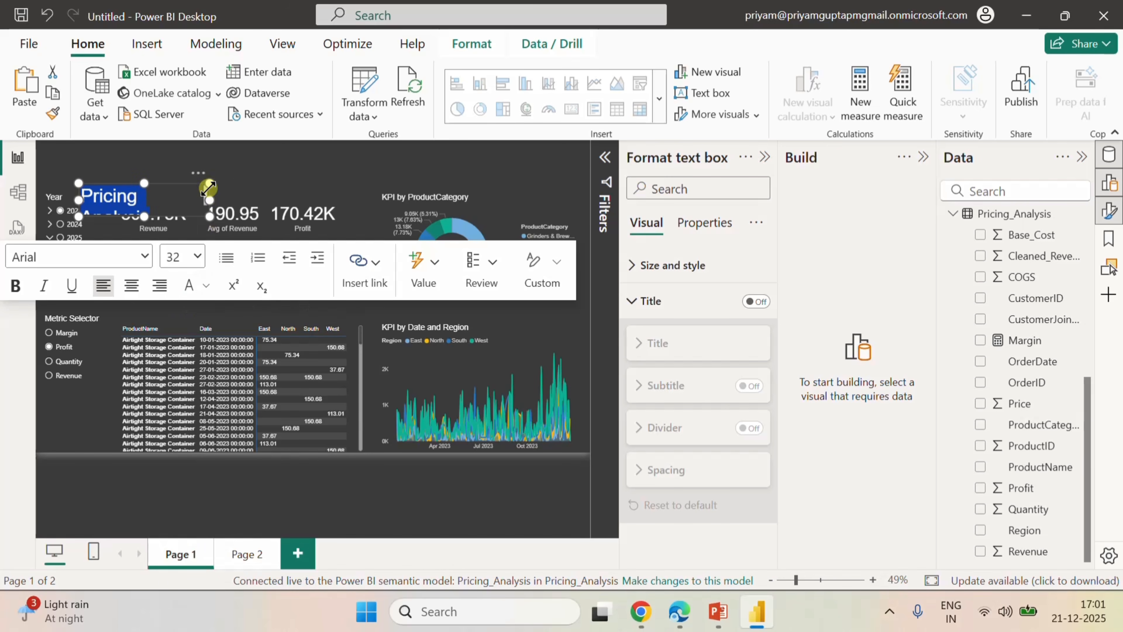
pyautogui.moveTo(208, 196); pyautogui.dragTo(235, 194)
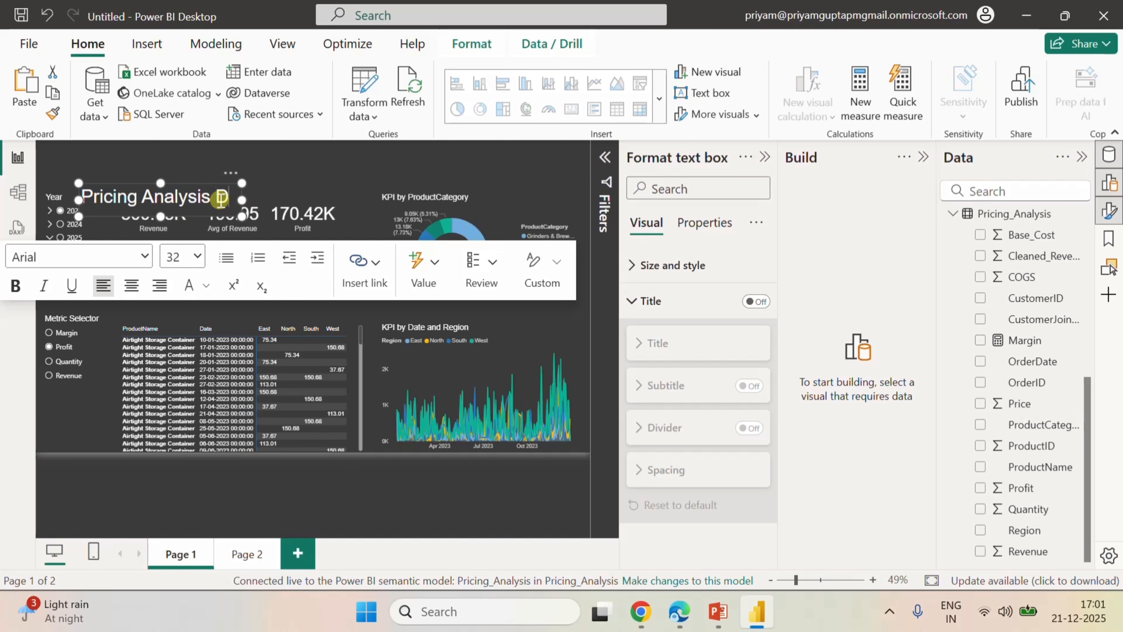
# Extend the title text to Pricing Analysis Dashboard, widen its text box to one line, and move it to the page's upper-left corner.
pyautogui.write('Dashboard')
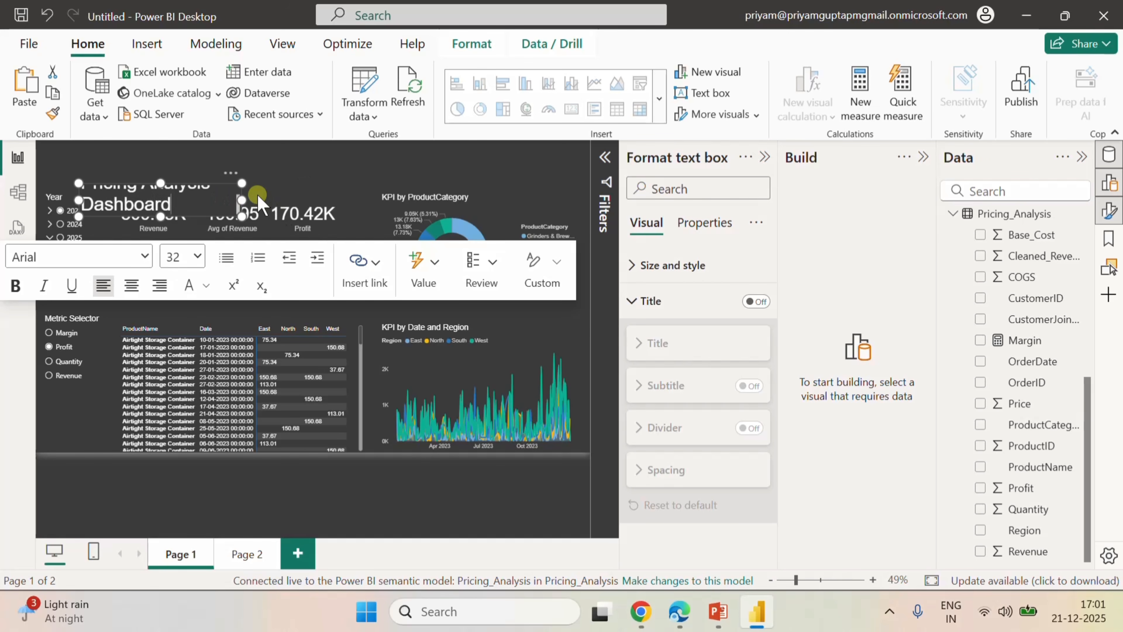
pyautogui.moveTo(241, 200); pyautogui.dragTo(317, 183)
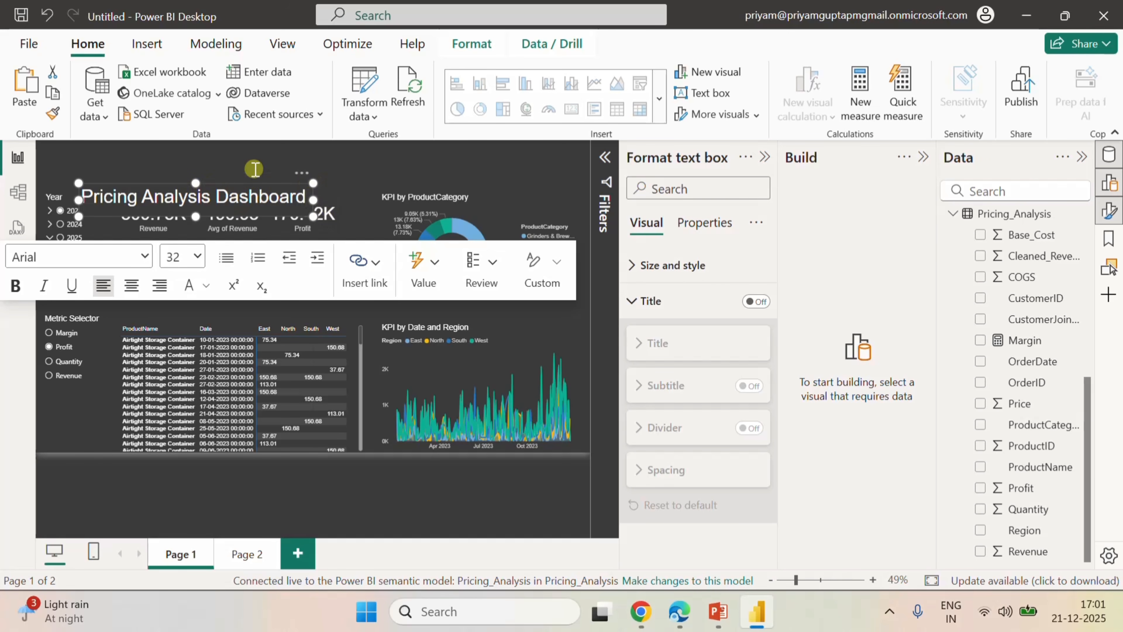
pyautogui.click(236, 162)
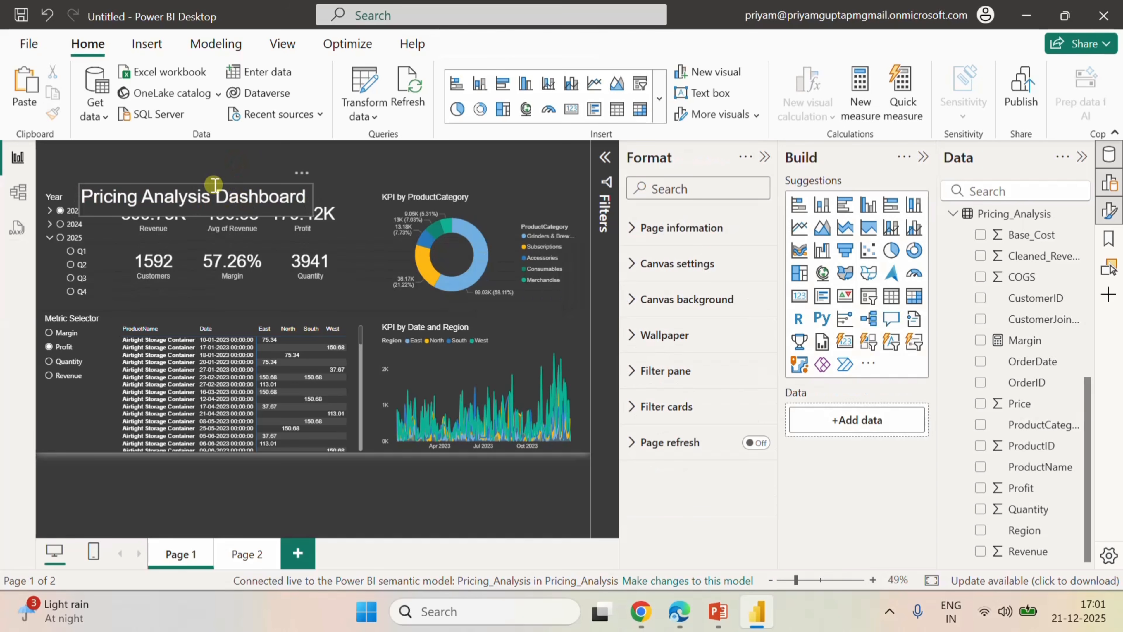
pyautogui.moveTo(214, 184); pyautogui.dragTo(166, 159)
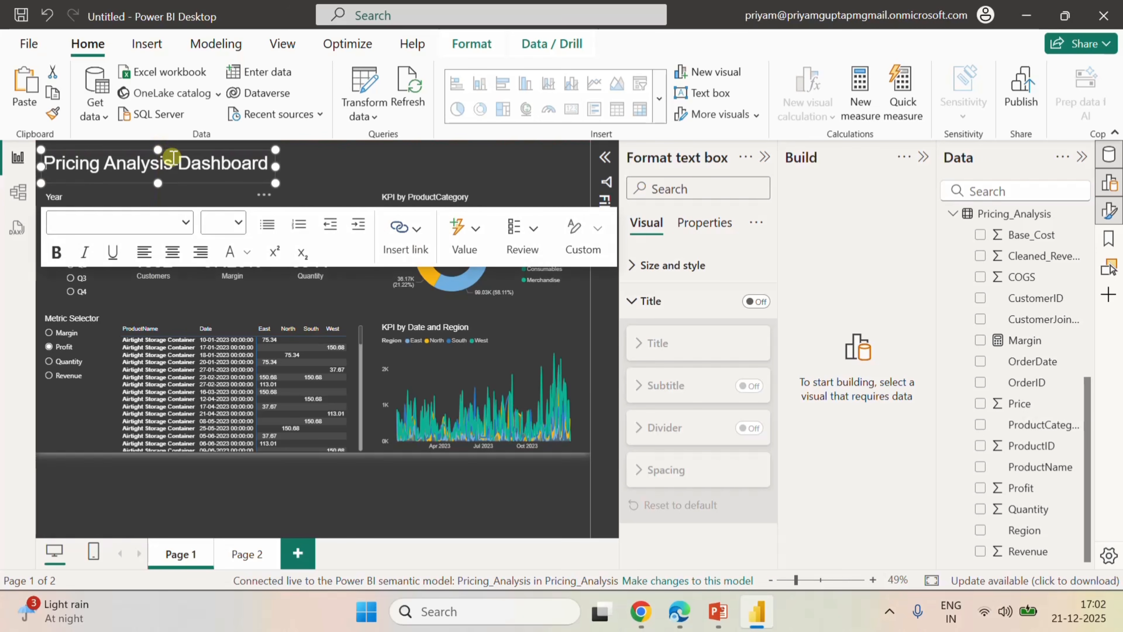
pyautogui.click(336, 149)
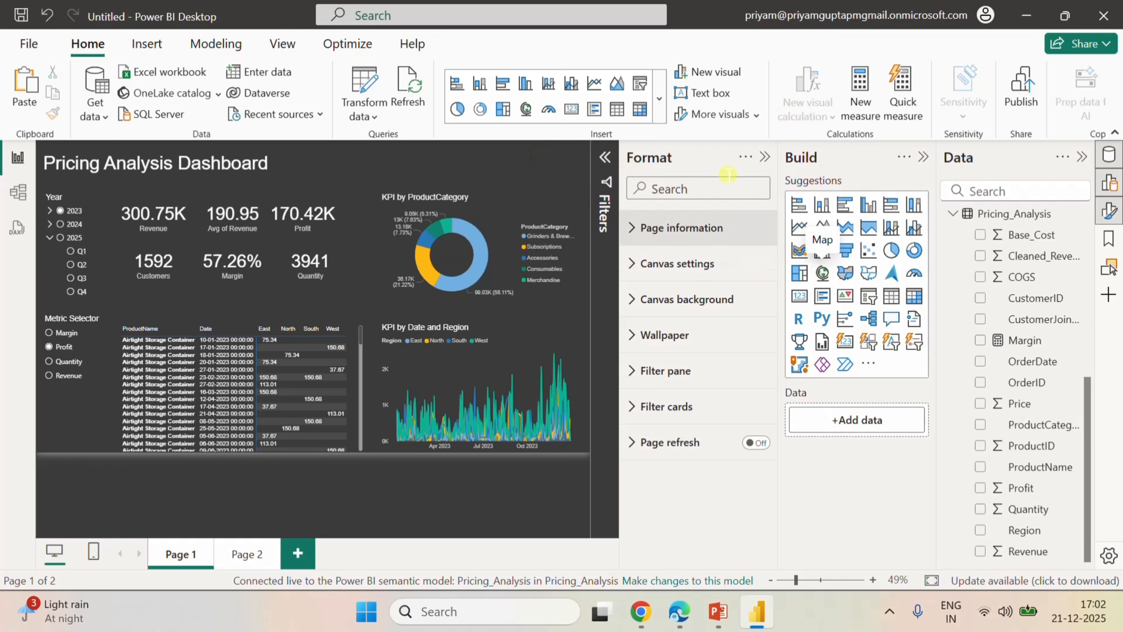
# Insert a page navigator, place it above the KPI by ProductCategory donut chart, and narrow it from its left edge.
pyautogui.click(150, 45)
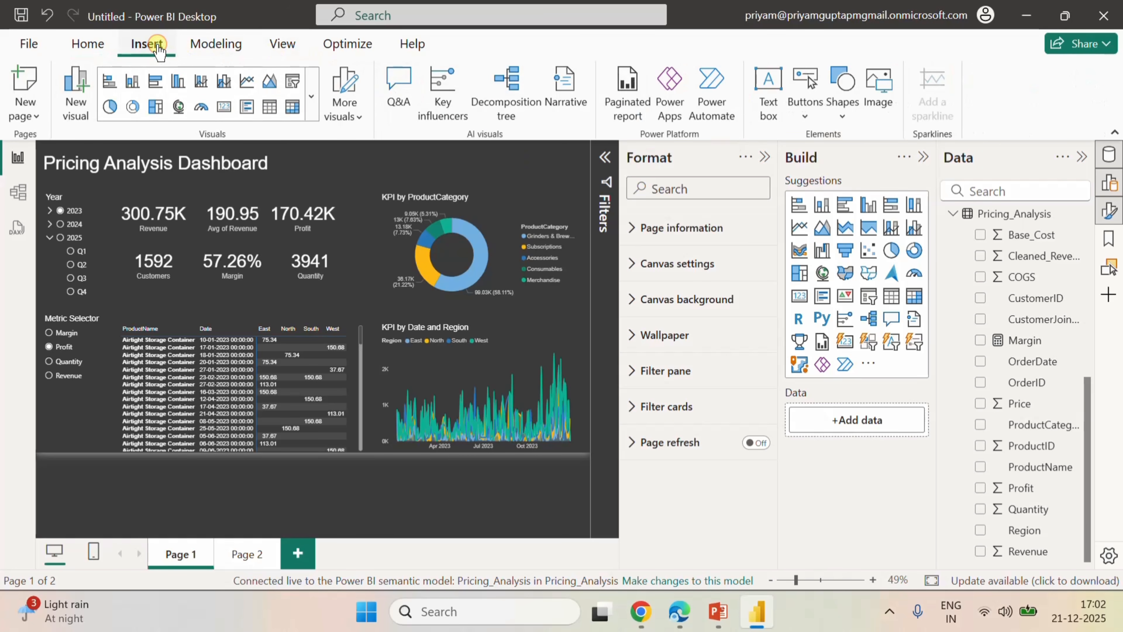
pyautogui.click(804, 116)
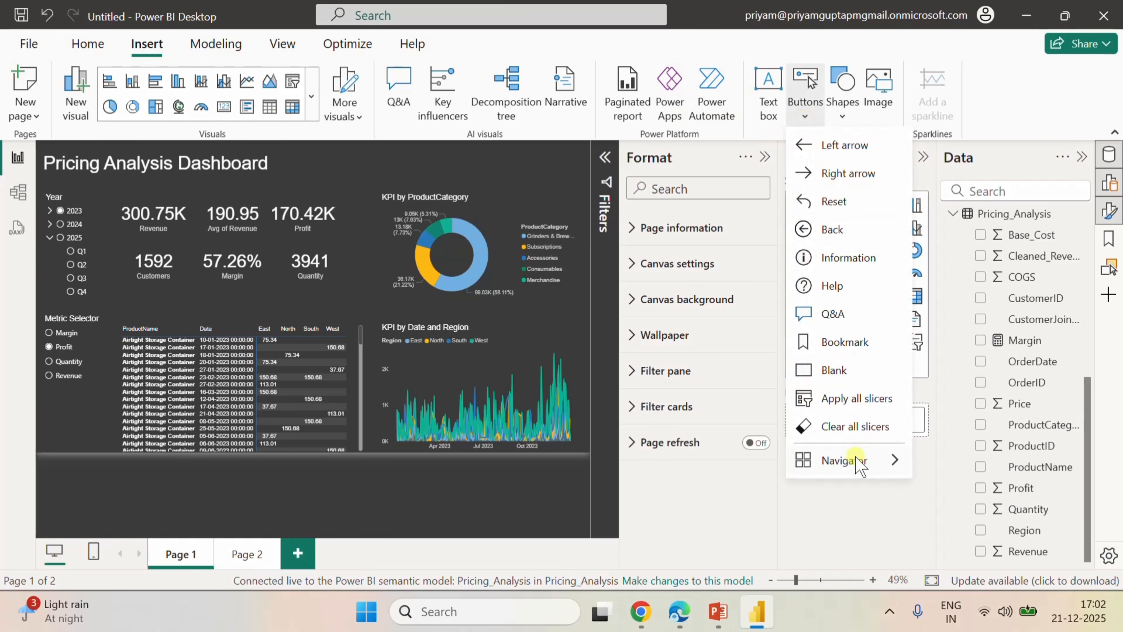
pyautogui.moveTo(860, 461)
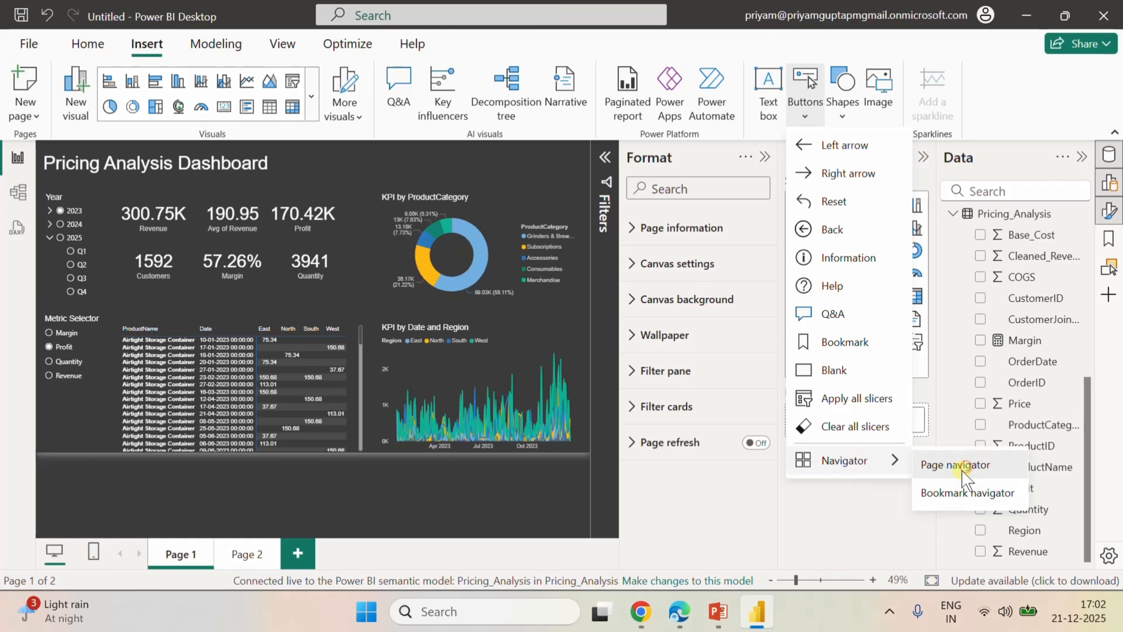
pyautogui.click(955, 465)
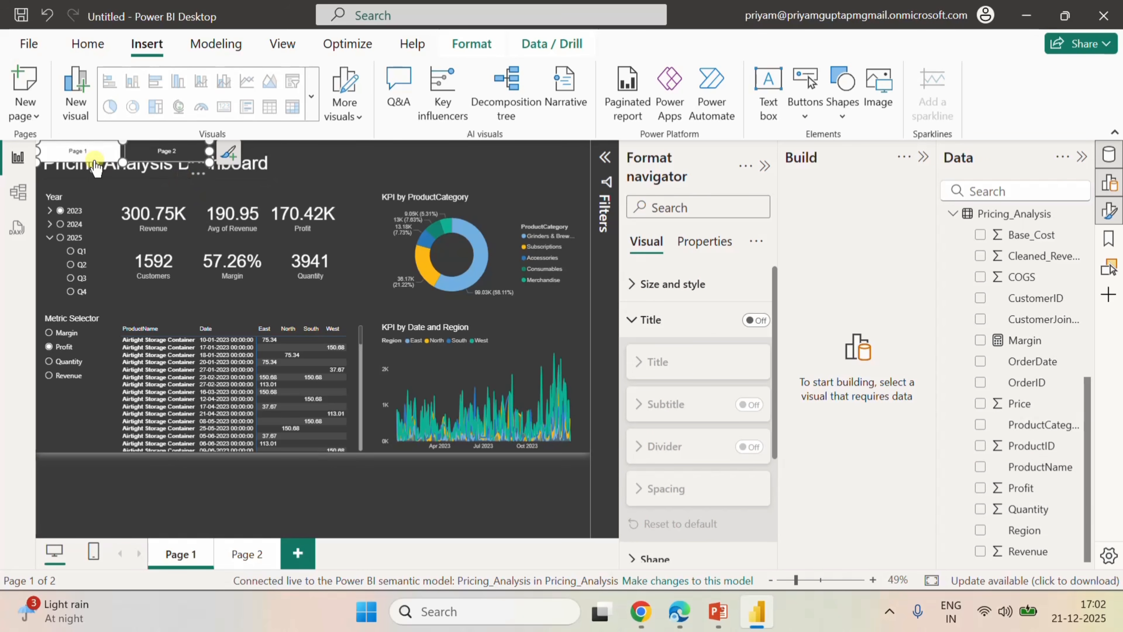
pyautogui.moveTo(126, 164)
pyautogui.mouseDown()
pyautogui.moveTo(125, 183)
pyautogui.moveTo(227, 163)
pyautogui.moveTo(452, 163)
pyautogui.moveTo(452, 176)
pyautogui.mouseUp()
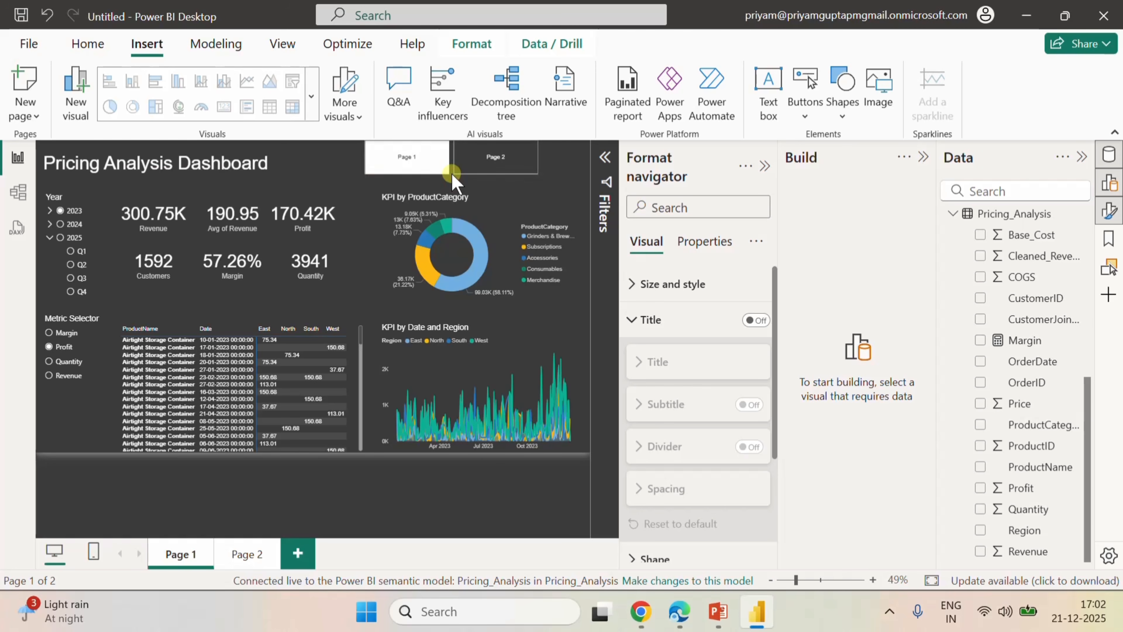
pyautogui.click(440, 172)
pyautogui.moveTo(367, 156); pyautogui.dragTo(410, 156)
pyautogui.keyDown('ctrl'); pyautogui.click(500, 163); pyautogui.keyUp('ctrl')
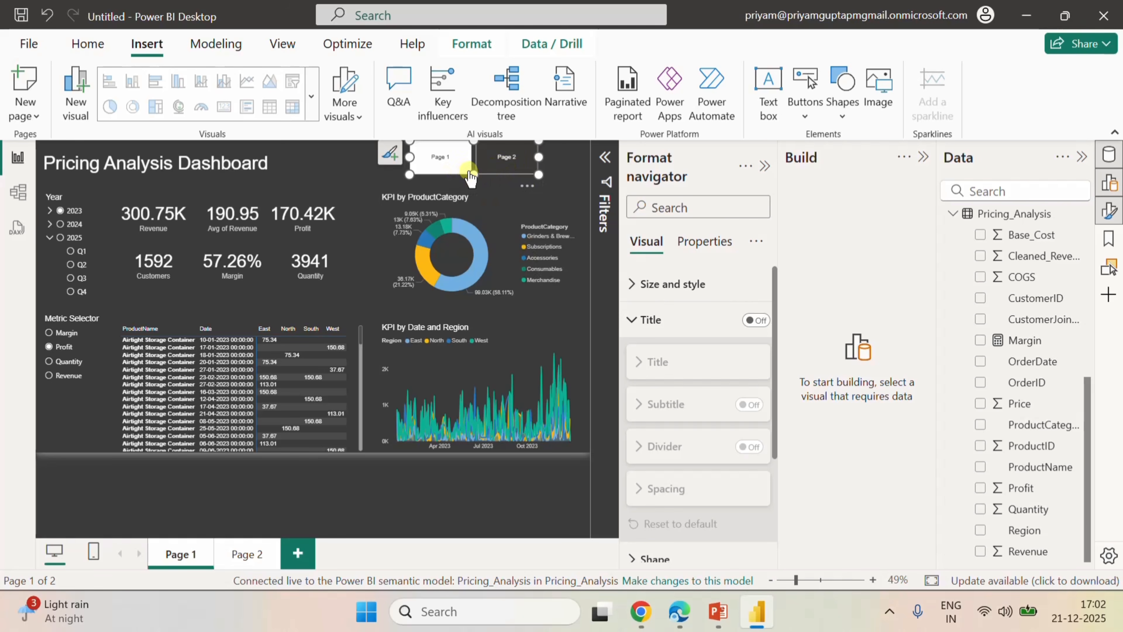
pyautogui.click(522, 157)
pyautogui.click(561, 156)
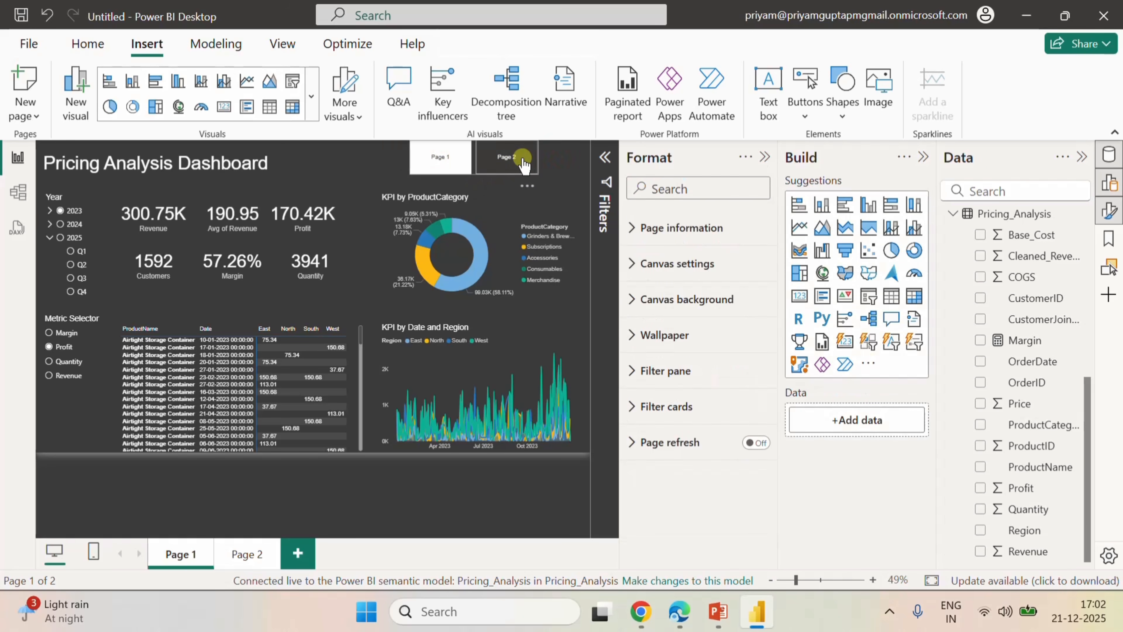
# Go to Page 2 through the page navigator and insert a left arrow button there.
pyautogui.keyDown('ctrl'); pyautogui.click(508, 157); pyautogui.keyUp('ctrl')
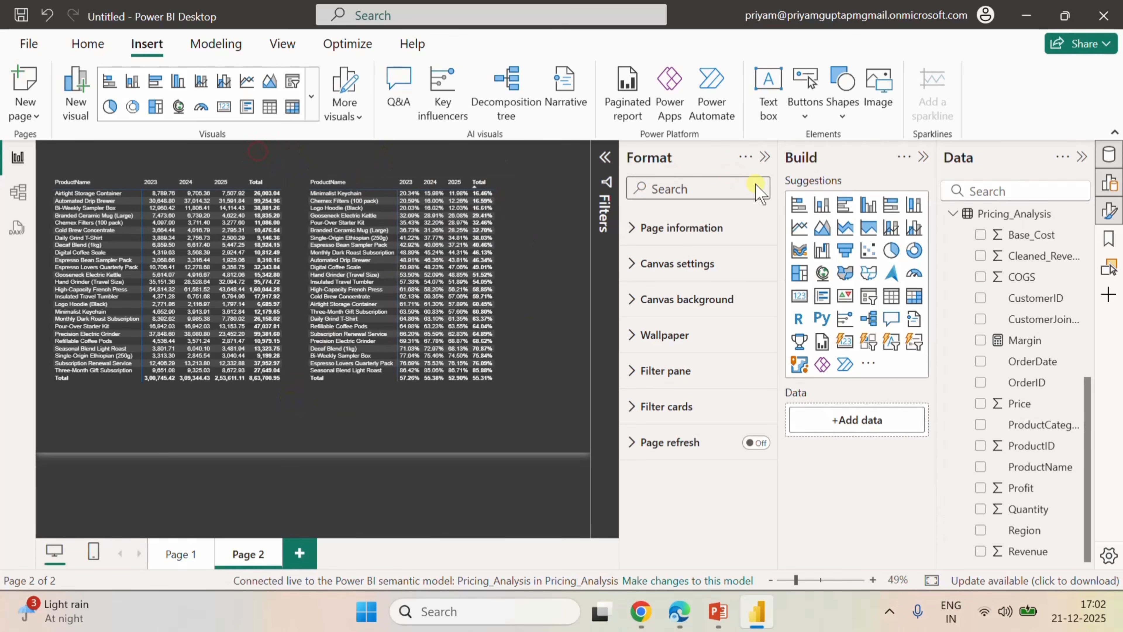
pyautogui.click(805, 116)
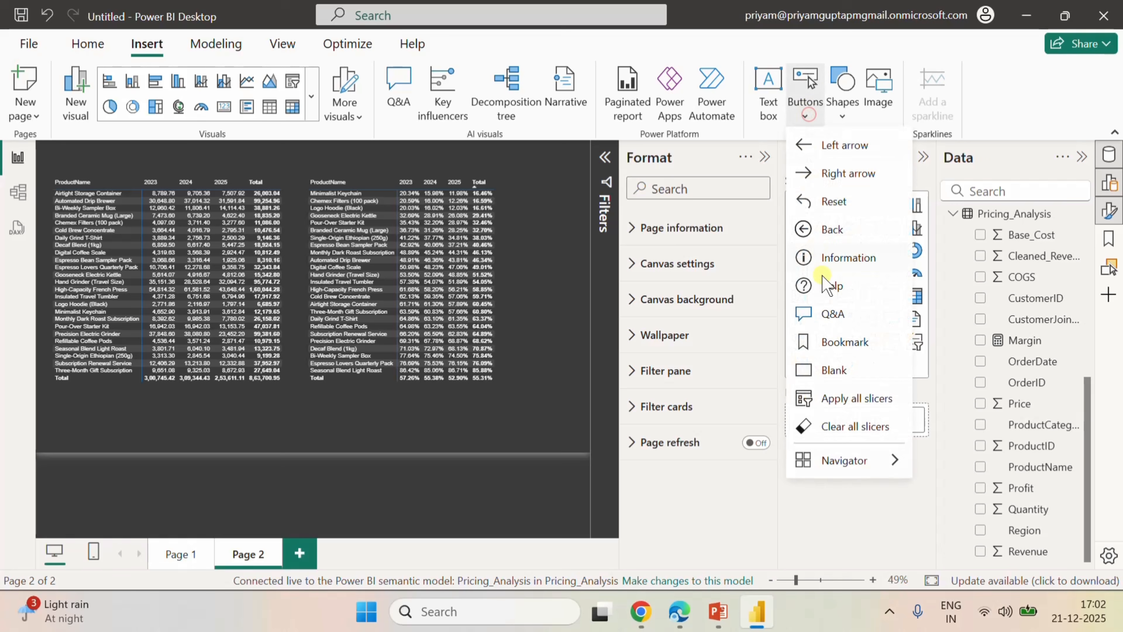
pyautogui.click(843, 148)
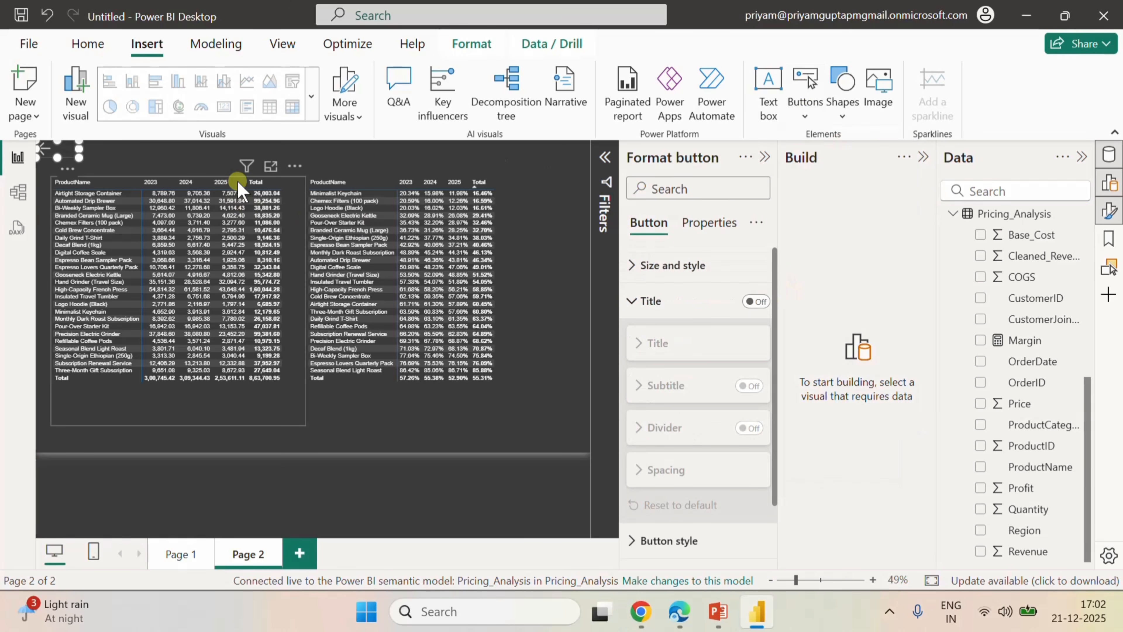
# Turn on the arrow button's action as Page navigation with destination Page 1, and test it by following it to Page 1.
pyautogui.scroll(-2, 715, 368)
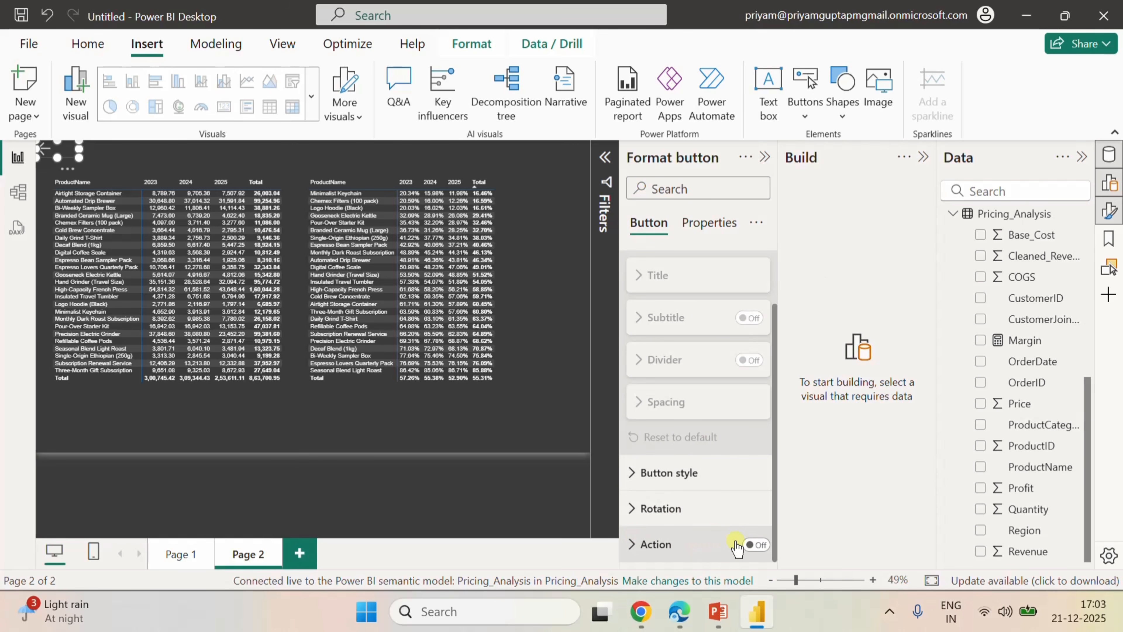
pyautogui.click(750, 544)
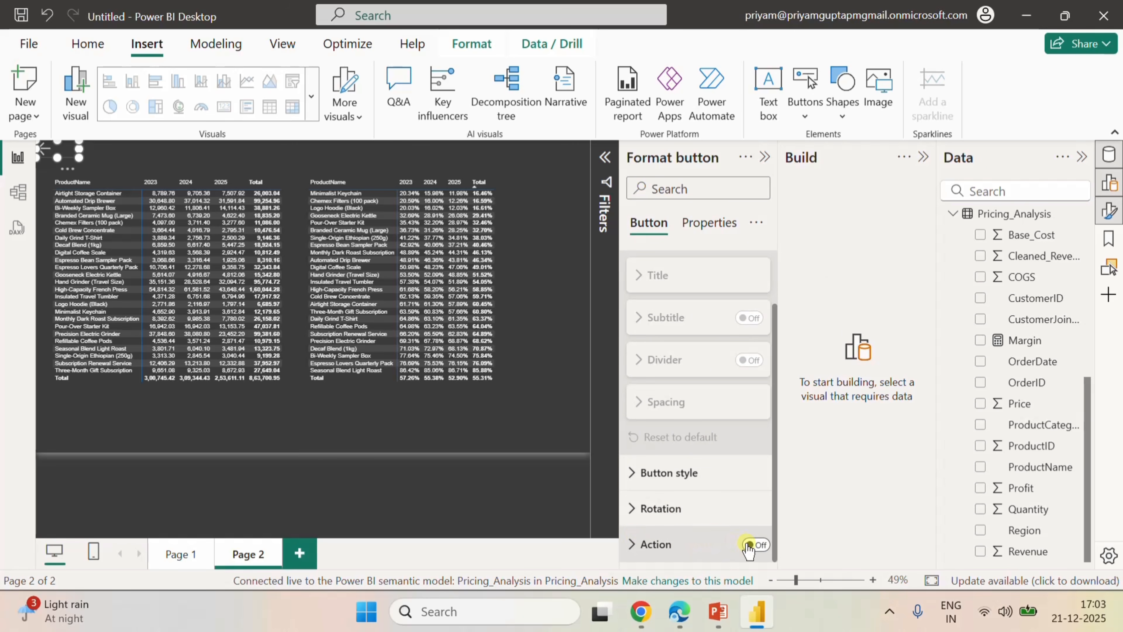
pyautogui.click(641, 543)
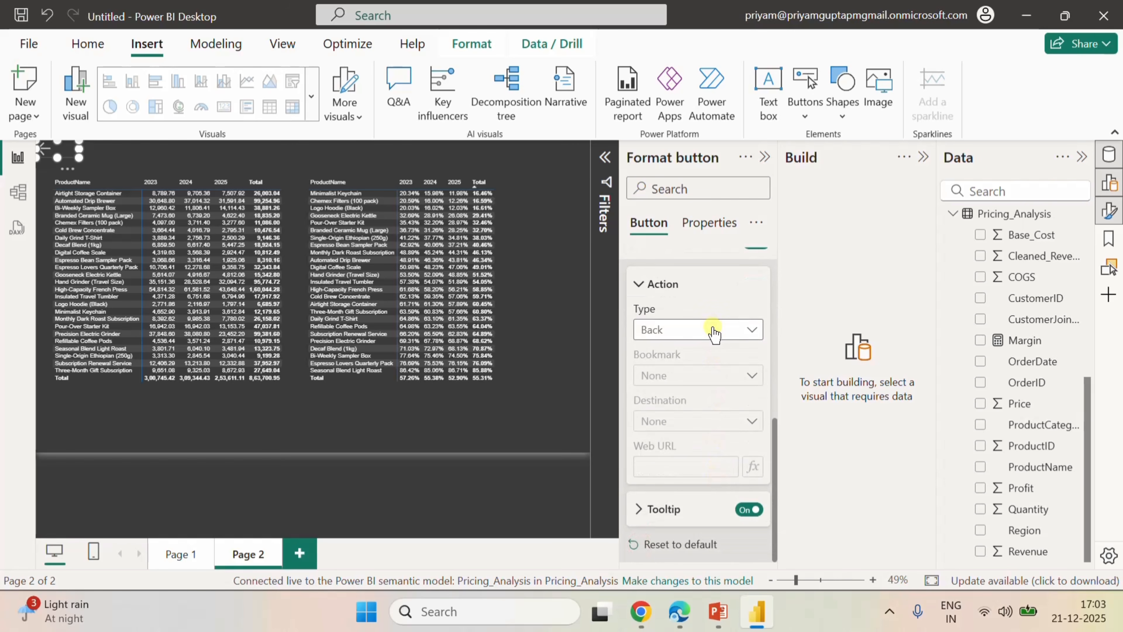
pyautogui.click(714, 334)
pyautogui.click(677, 415)
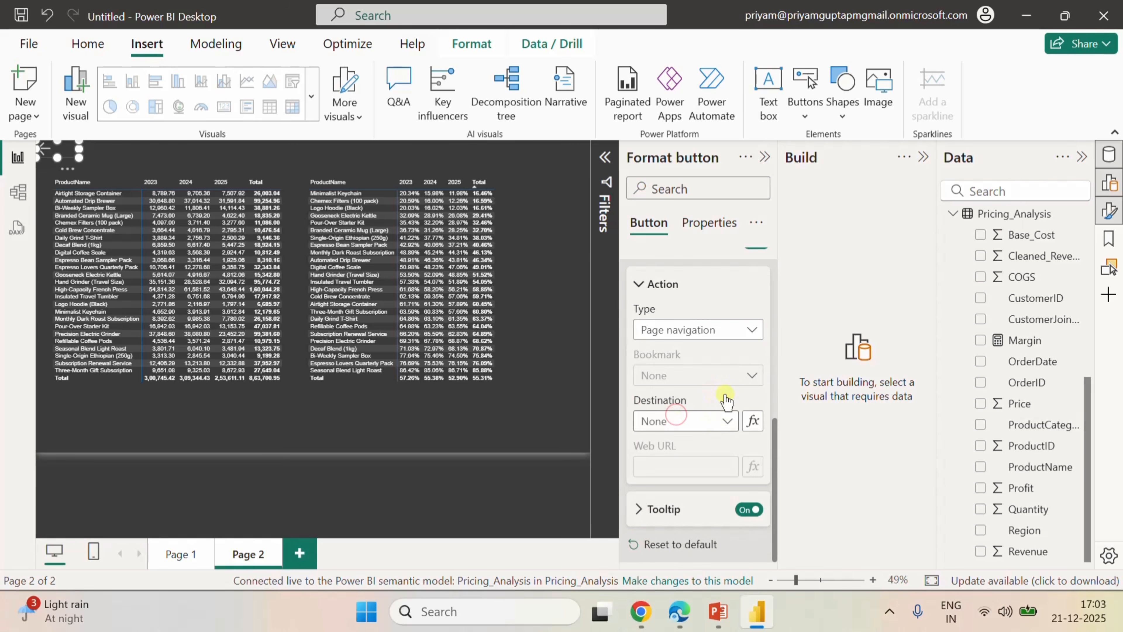
pyautogui.click(726, 421)
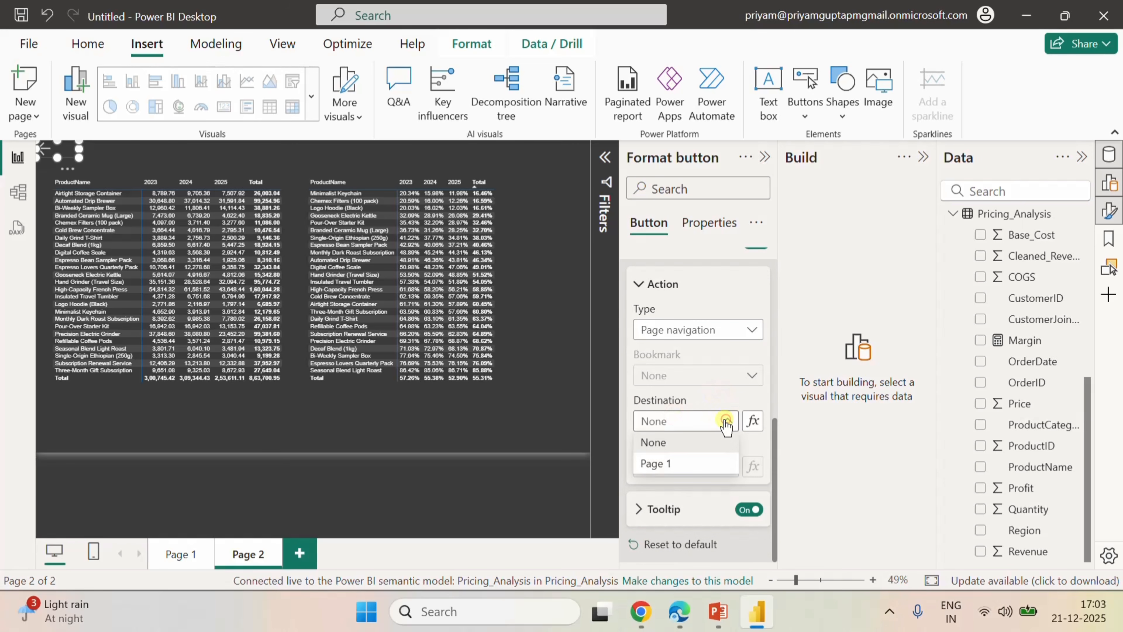
pyautogui.click(668, 463)
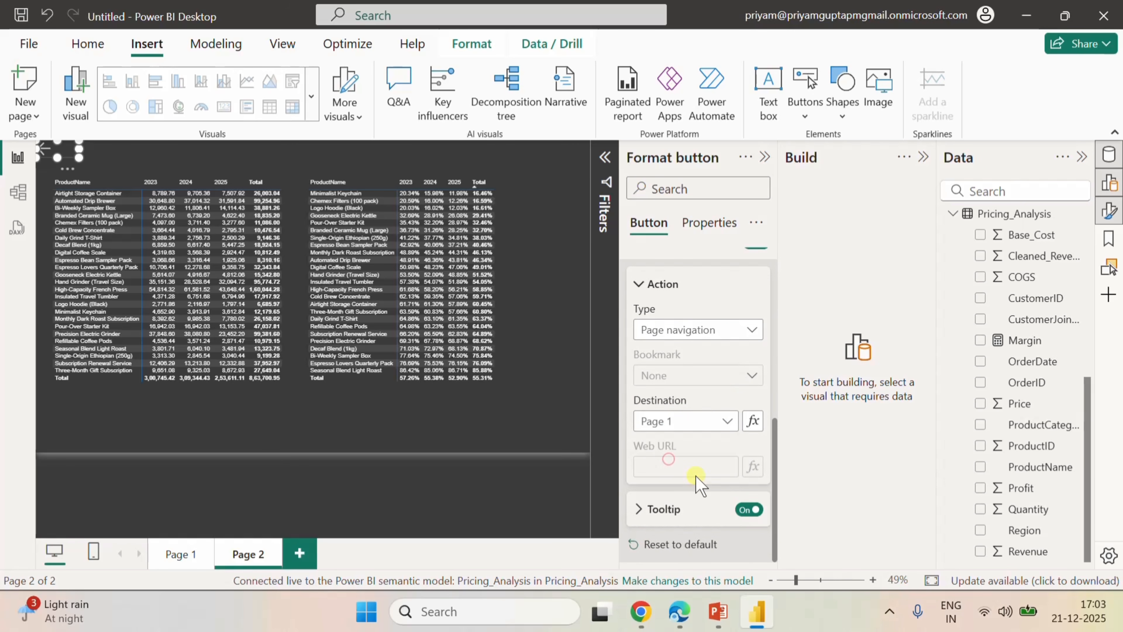
pyautogui.keyDown('ctrl'); pyautogui.click(47, 155); pyautogui.keyUp('ctrl')
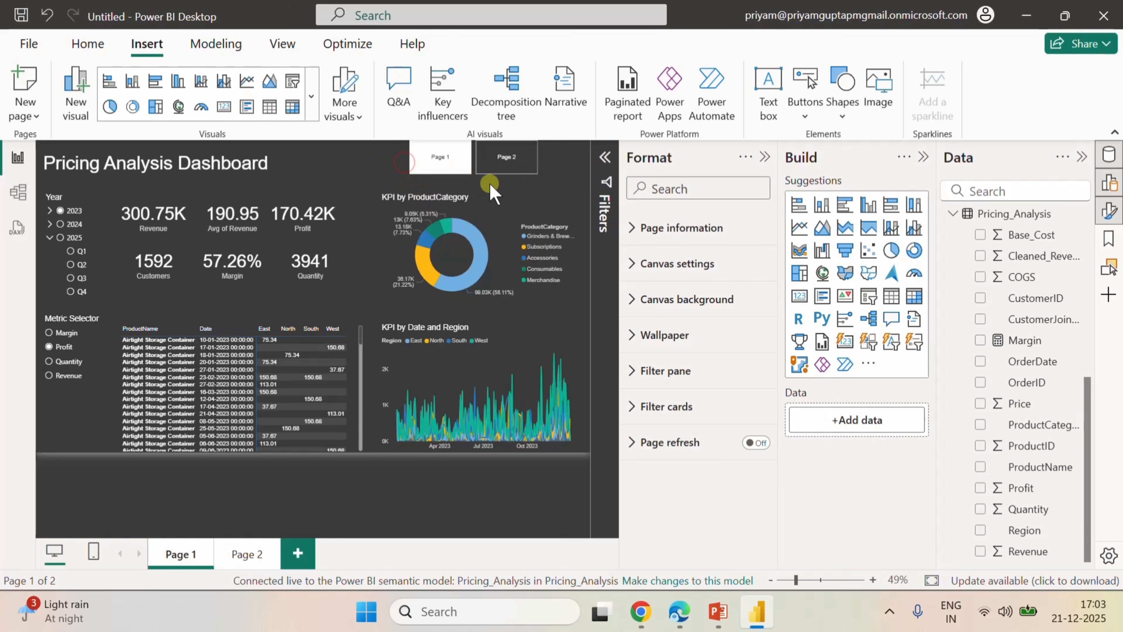
# Replace the page navigator on Page 1 with a blank button placed above the KPI by ProductCategory donut chart.
pyautogui.click(472, 169)
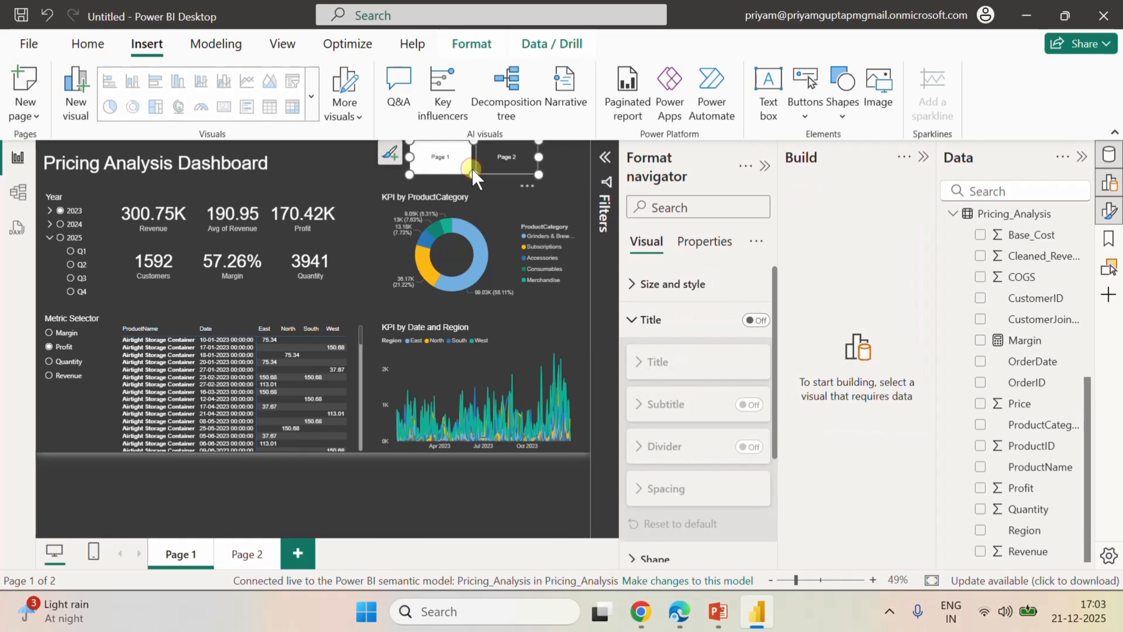
pyautogui.press('Delete')
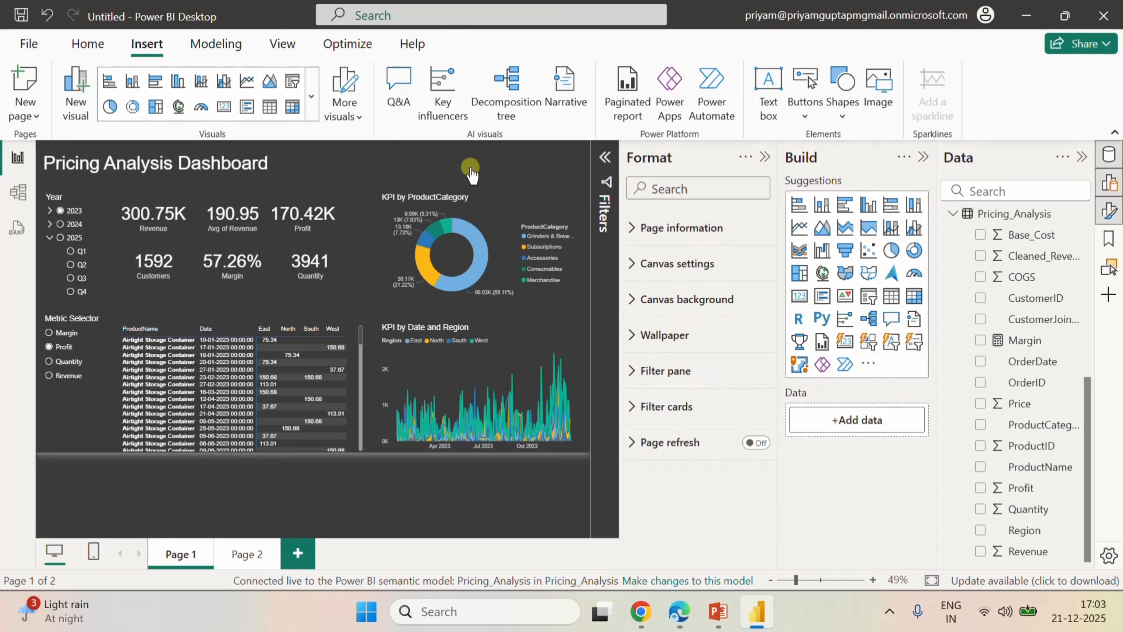
pyautogui.click(806, 118)
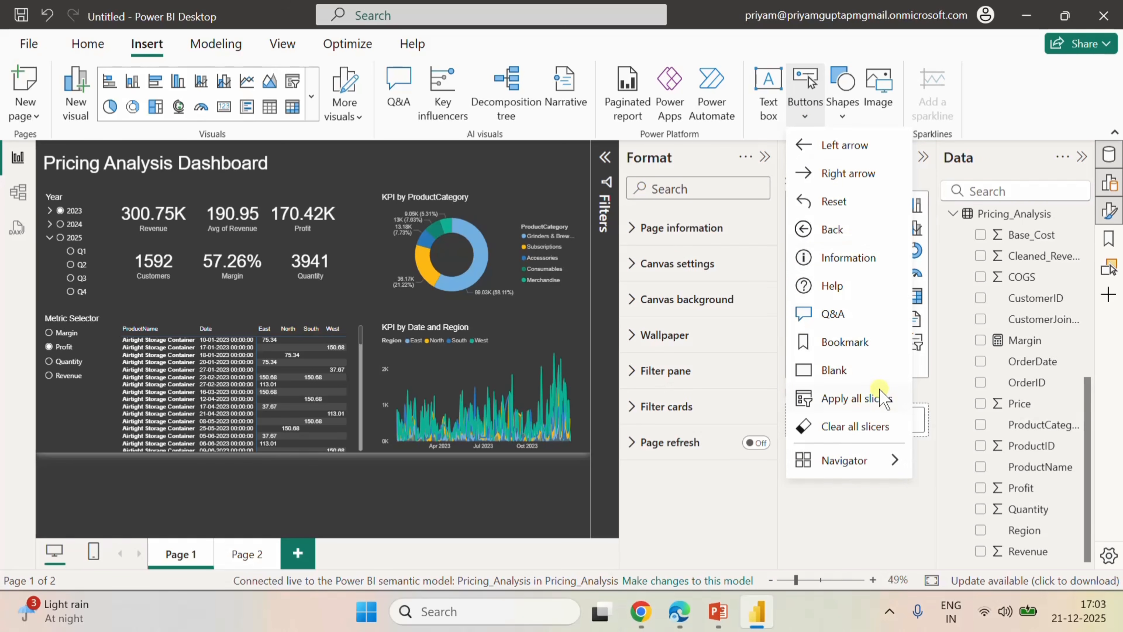
pyautogui.click(864, 375)
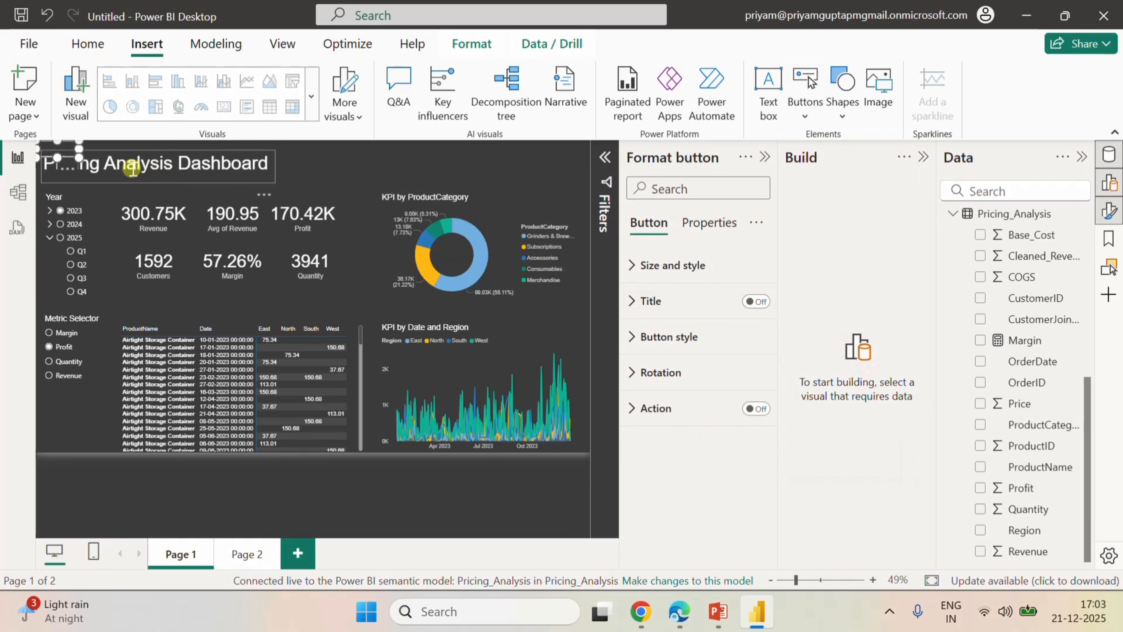
pyautogui.moveTo(54, 153); pyautogui.dragTo(488, 157)
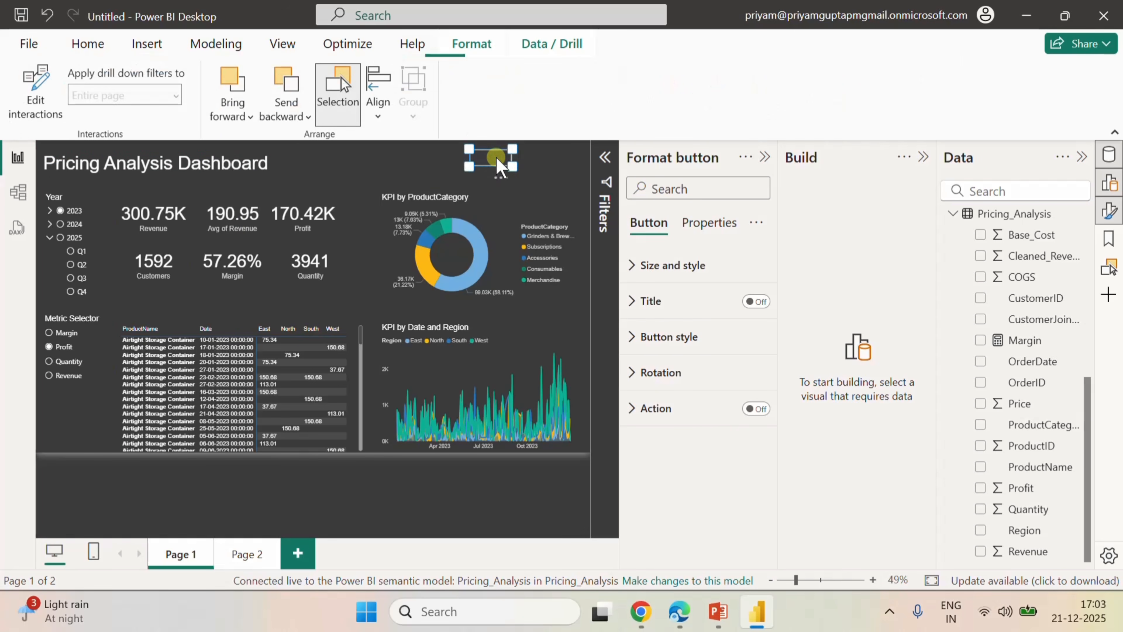
pyautogui.click(757, 302)
pyautogui.click(647, 302)
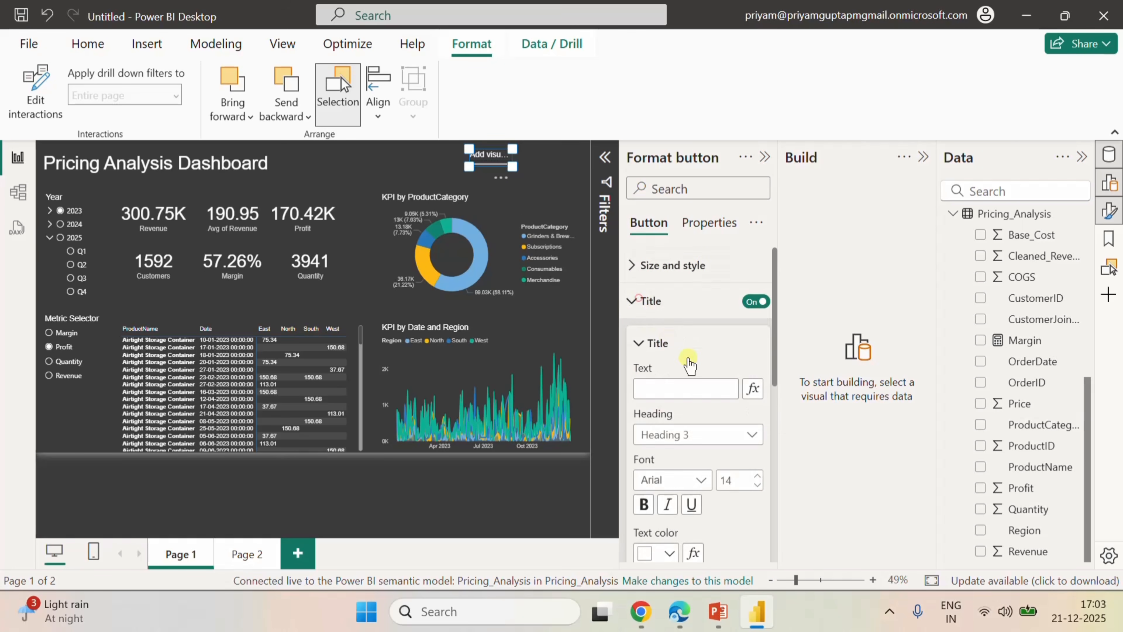
pyautogui.click(746, 302)
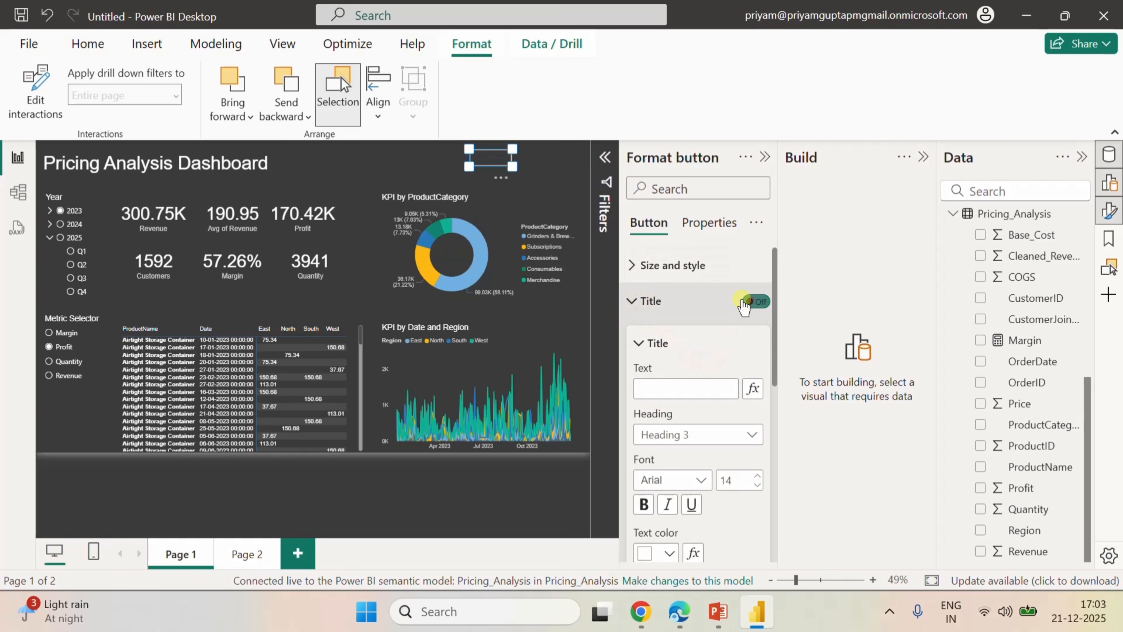
pyautogui.click(632, 266)
pyautogui.scroll(-10, 708, 380)
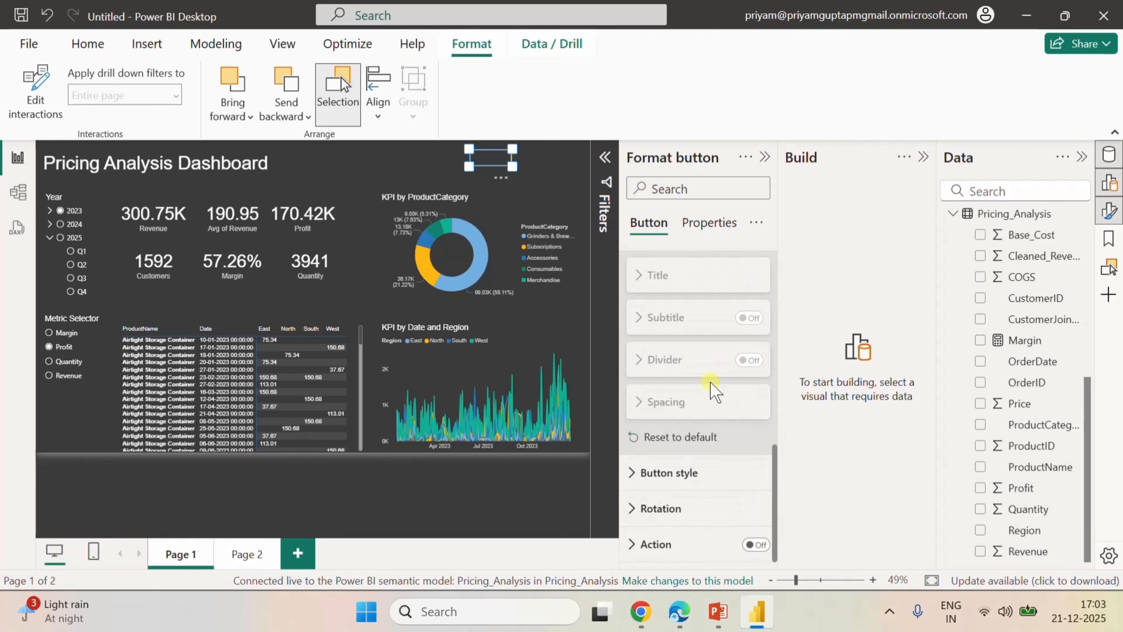
pyautogui.scroll(-3, 711, 388)
pyautogui.scroll(6, 708, 385)
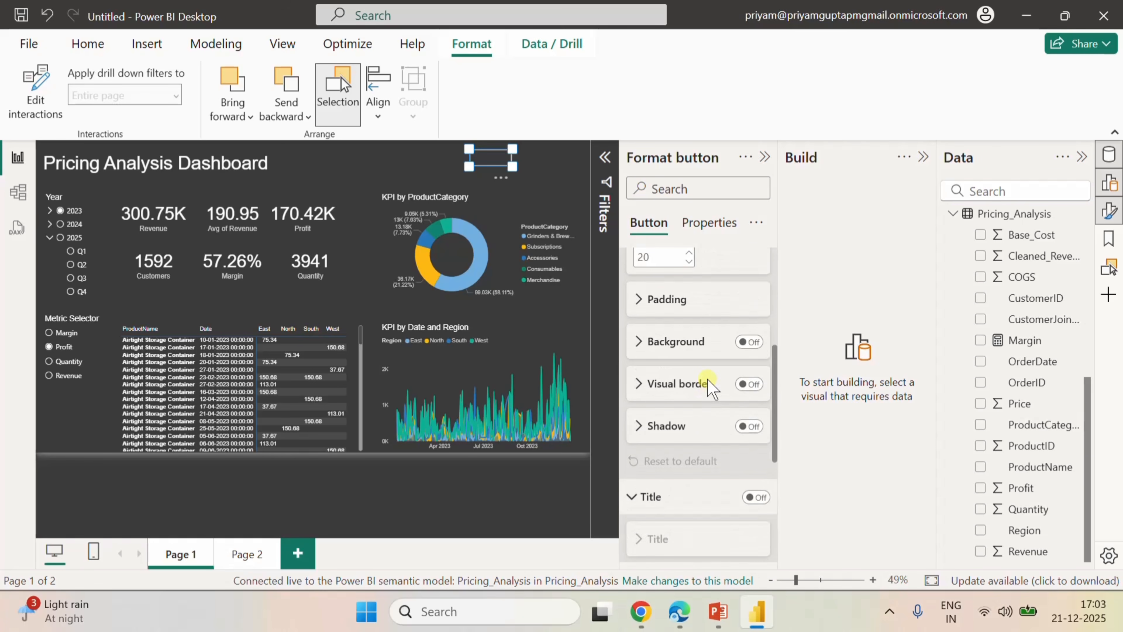
pyautogui.scroll(2, 709, 382)
pyautogui.click(632, 264)
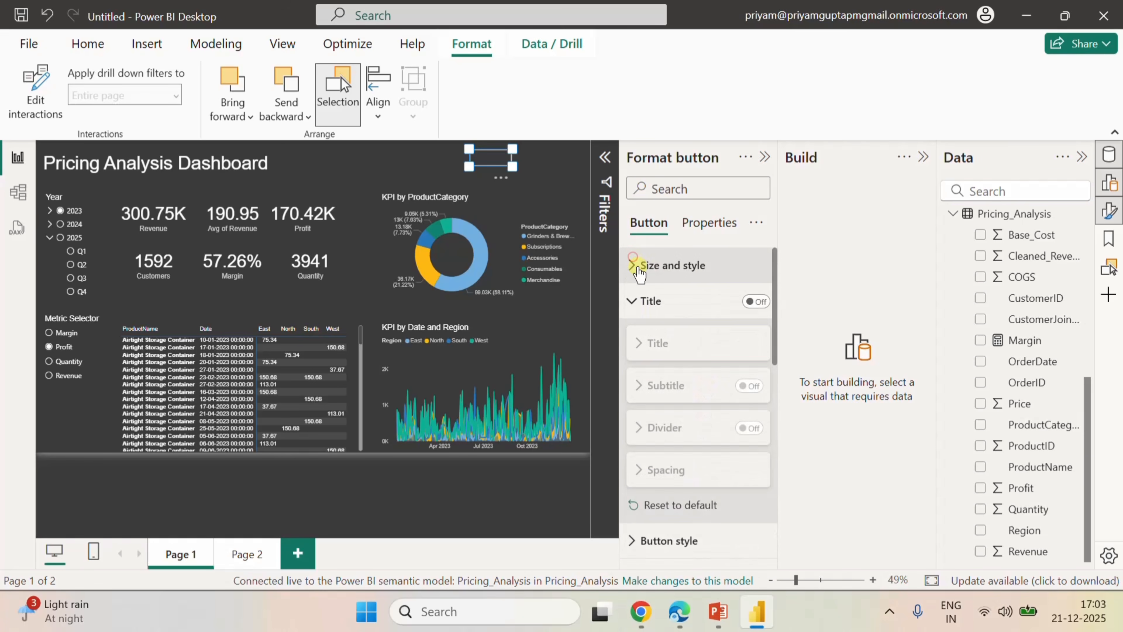
# Turn on the blank button's title and set its text to Product Details.
pyautogui.click(755, 301)
pyautogui.click(725, 347)
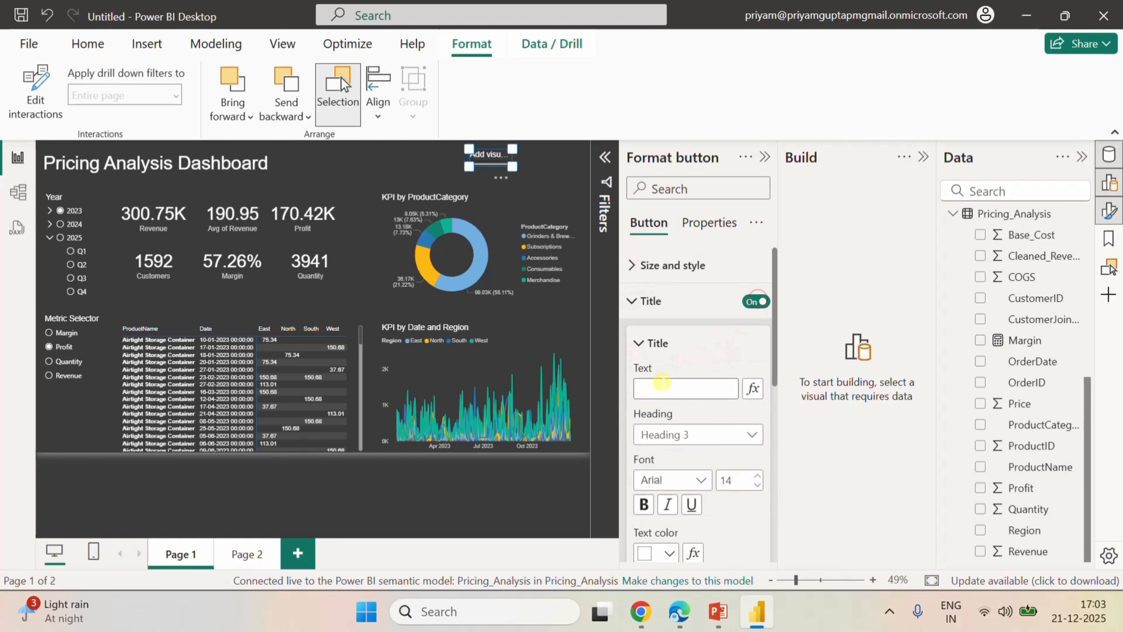
pyautogui.click(662, 384)
pyautogui.write('Product Details')
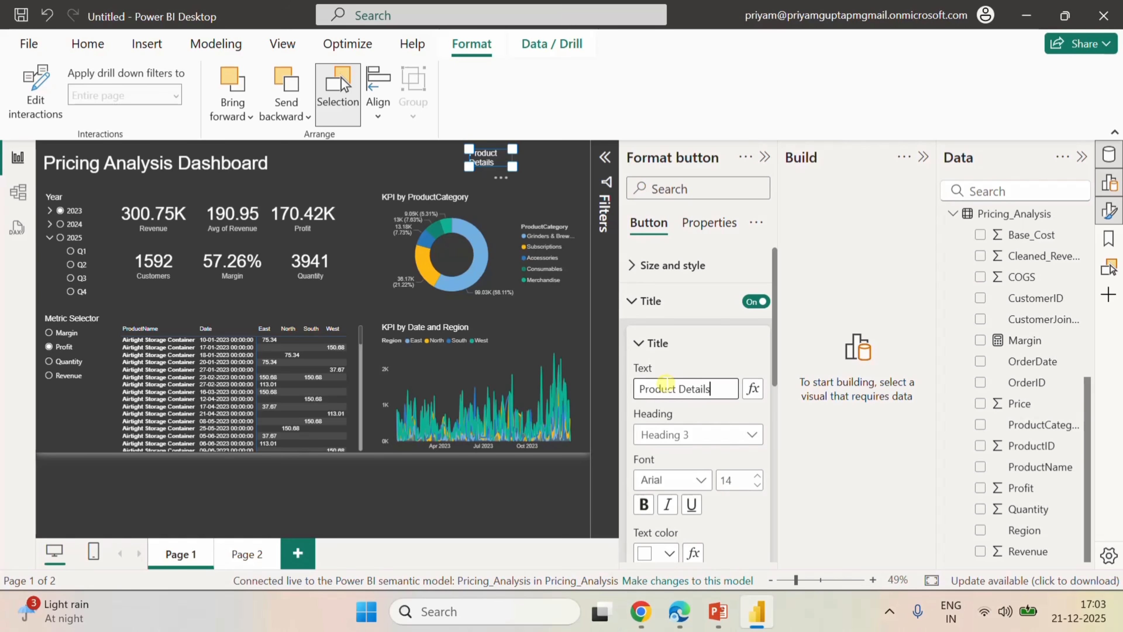
pyautogui.click(742, 353)
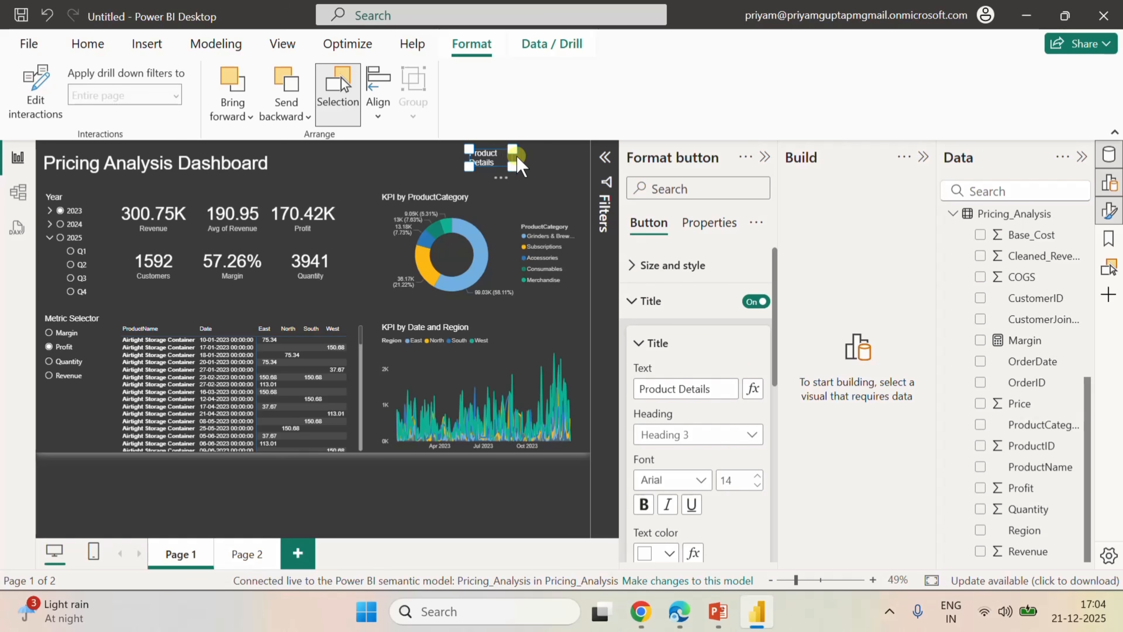
pyautogui.click(547, 149)
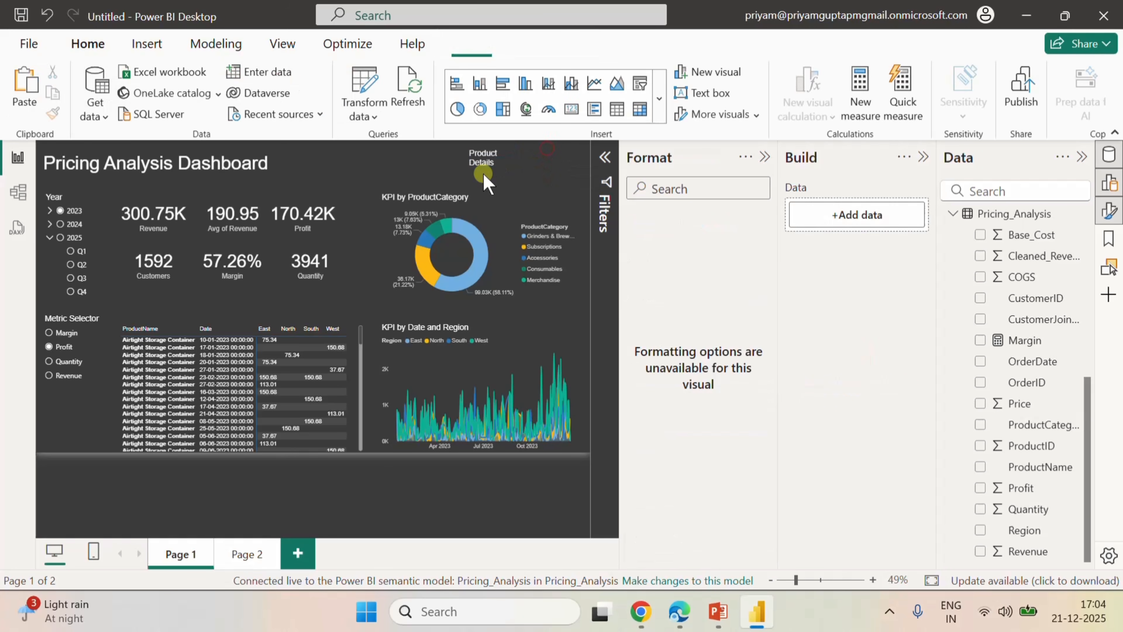
# Enlarge the Product Details button and turn on the text in its button style with the wording Product Details.
pyautogui.click(502, 153)
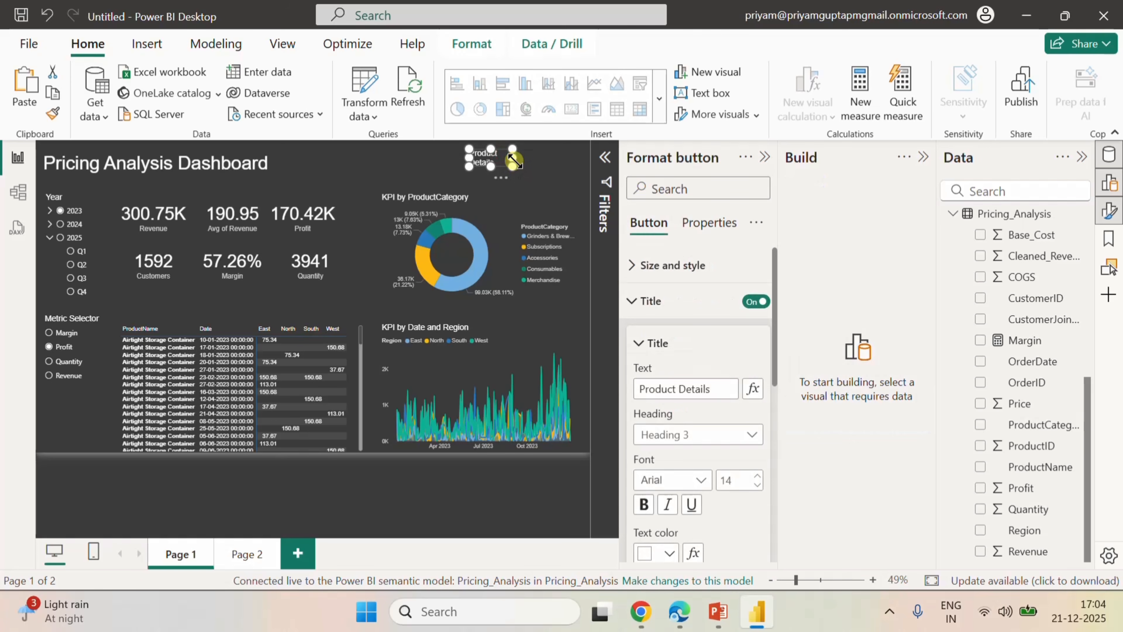
pyautogui.moveTo(514, 158)
pyautogui.mouseDown()
pyautogui.moveTo(550, 155)
pyautogui.moveTo(510, 176)
pyautogui.mouseUp()
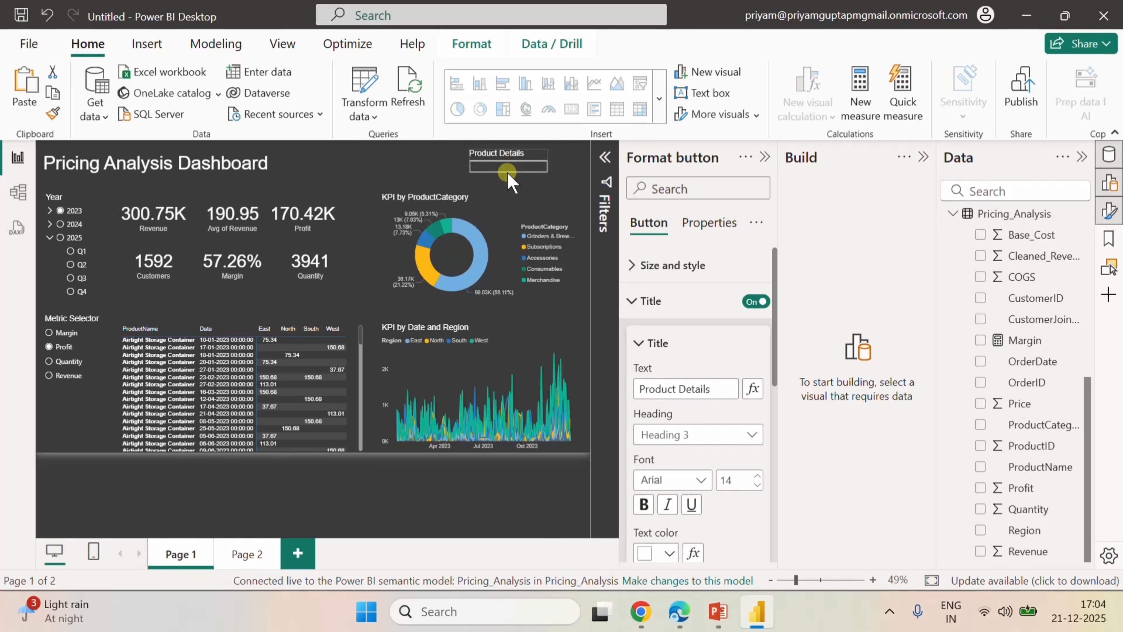
pyautogui.scroll(-5, 723, 425)
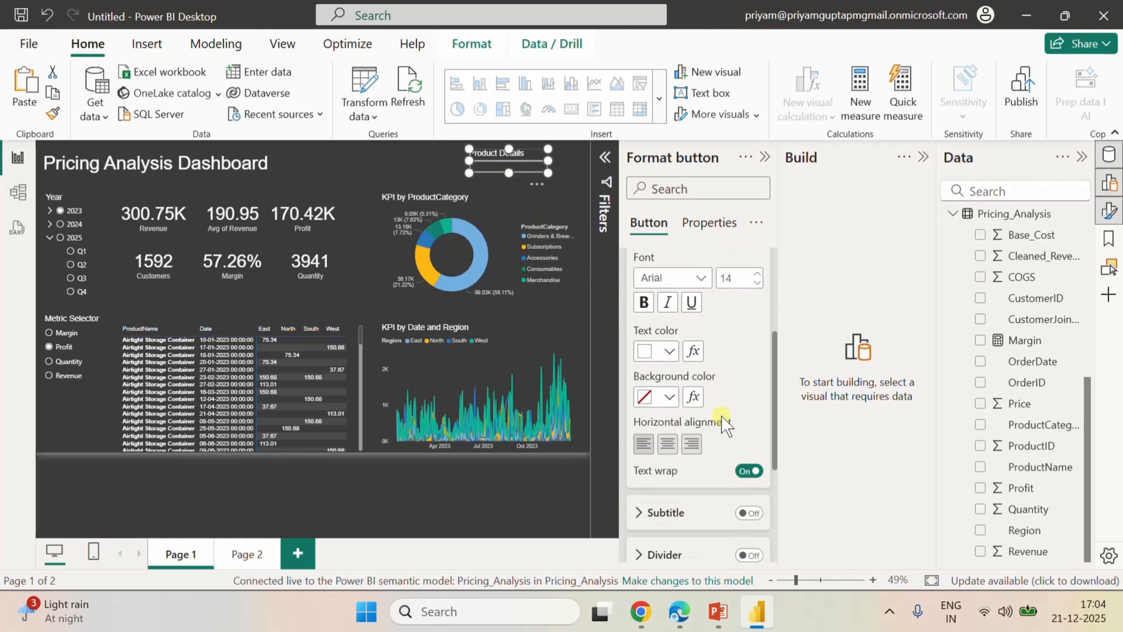
pyautogui.scroll(-3, 725, 426)
pyautogui.scroll(-1, 719, 415)
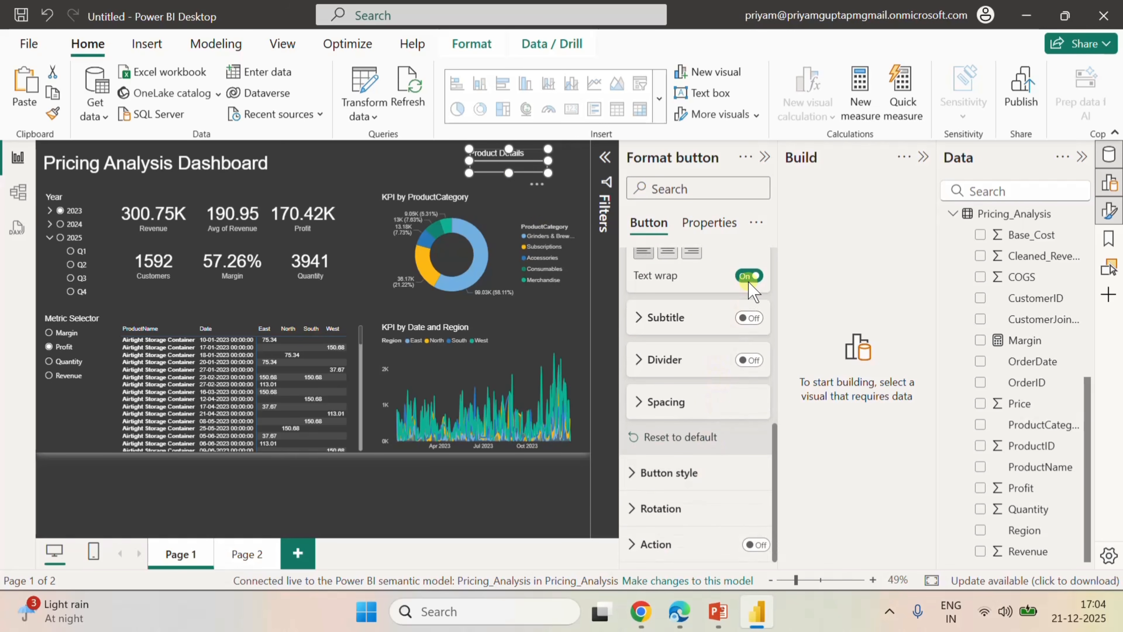
pyautogui.click(630, 474)
pyautogui.scroll(-10, 685, 489)
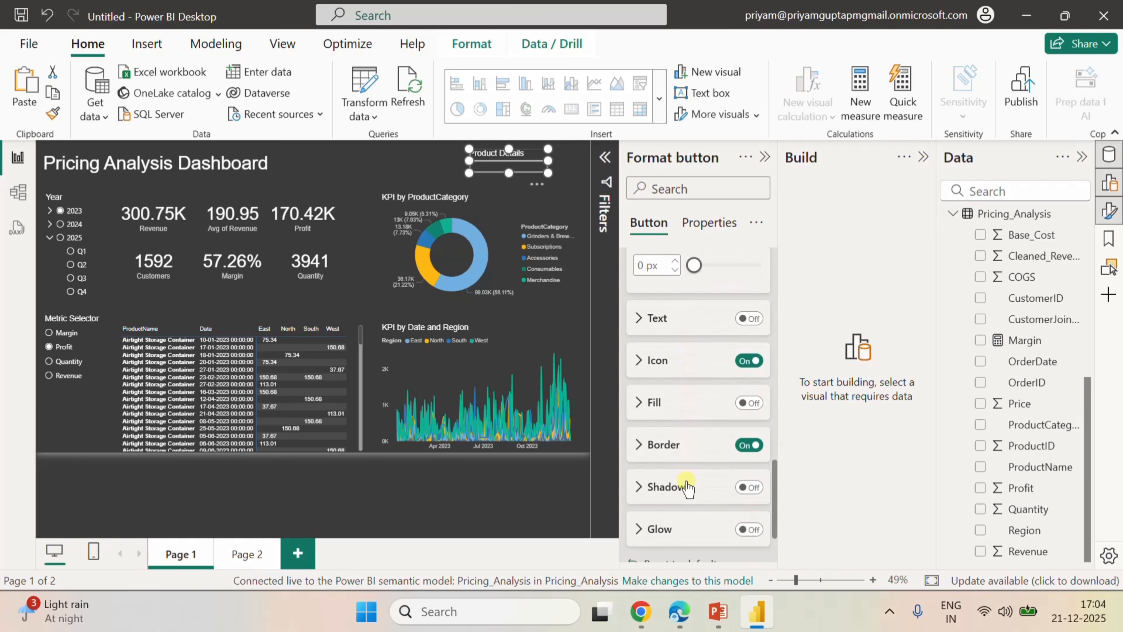
pyautogui.click(748, 318)
pyautogui.click(638, 318)
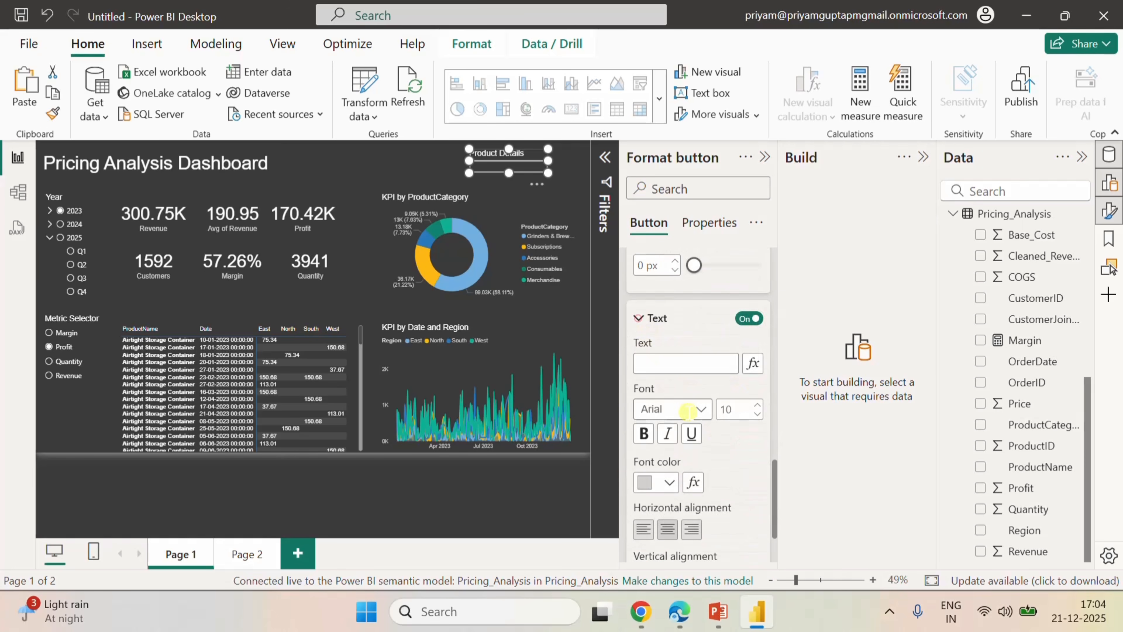
pyautogui.click(672, 358)
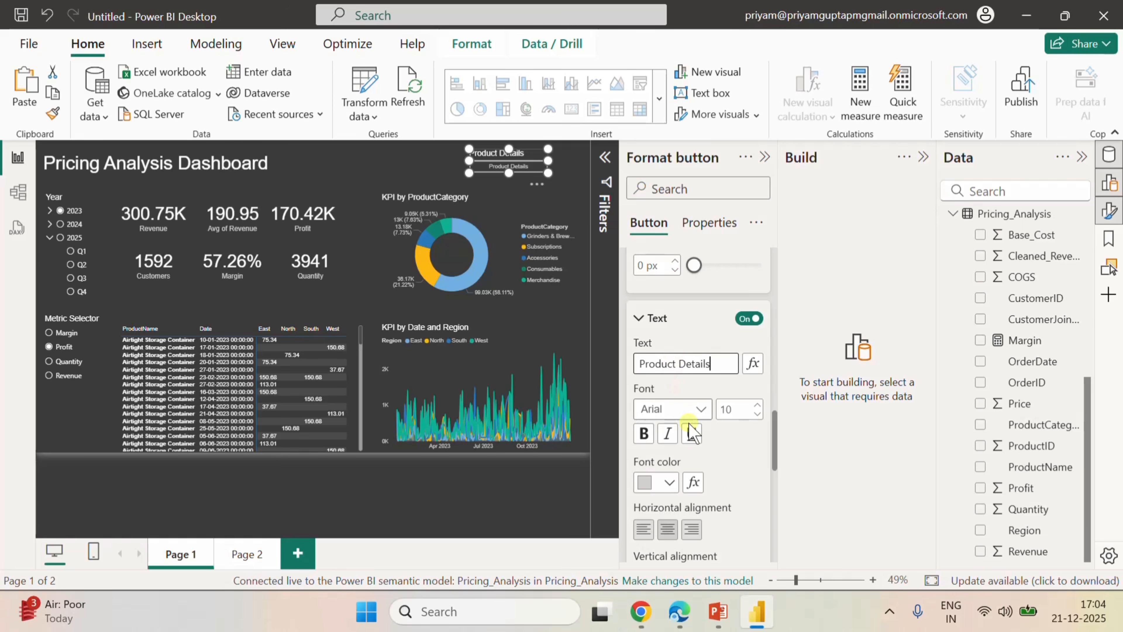
# Set the button text to a Segoe UI font at size 14.
pyautogui.click(704, 415)
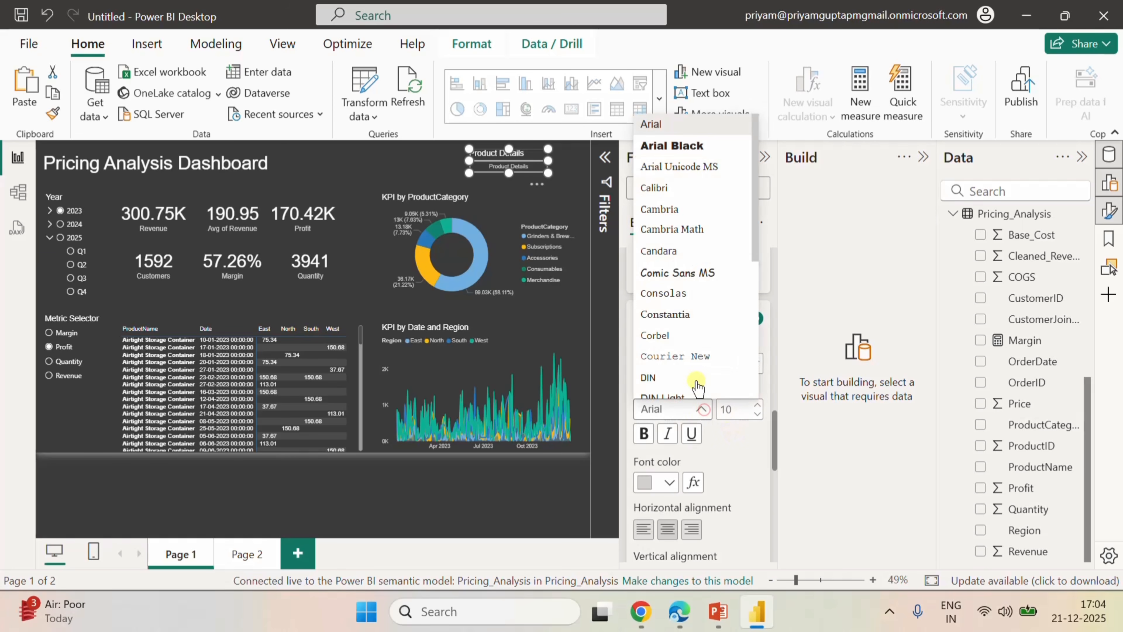
pyautogui.scroll(-5, 694, 318)
pyautogui.click(688, 241)
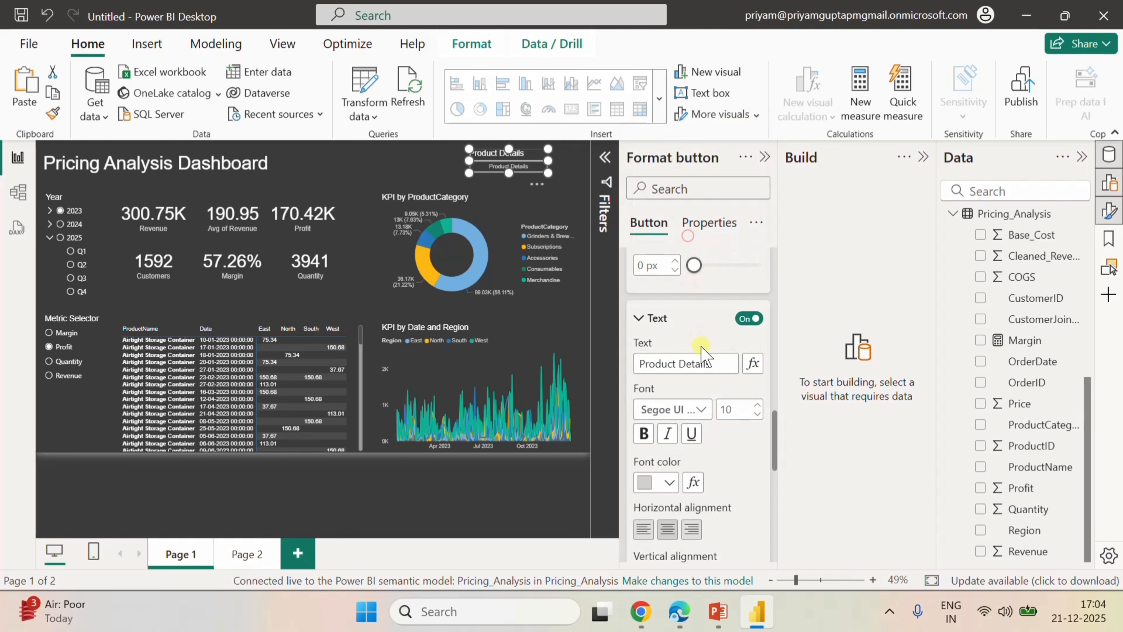
pyautogui.click(753, 405)
# Turn off the button's separate title so only the button text is used as its label.
pyautogui.scroll(5, 707, 350)
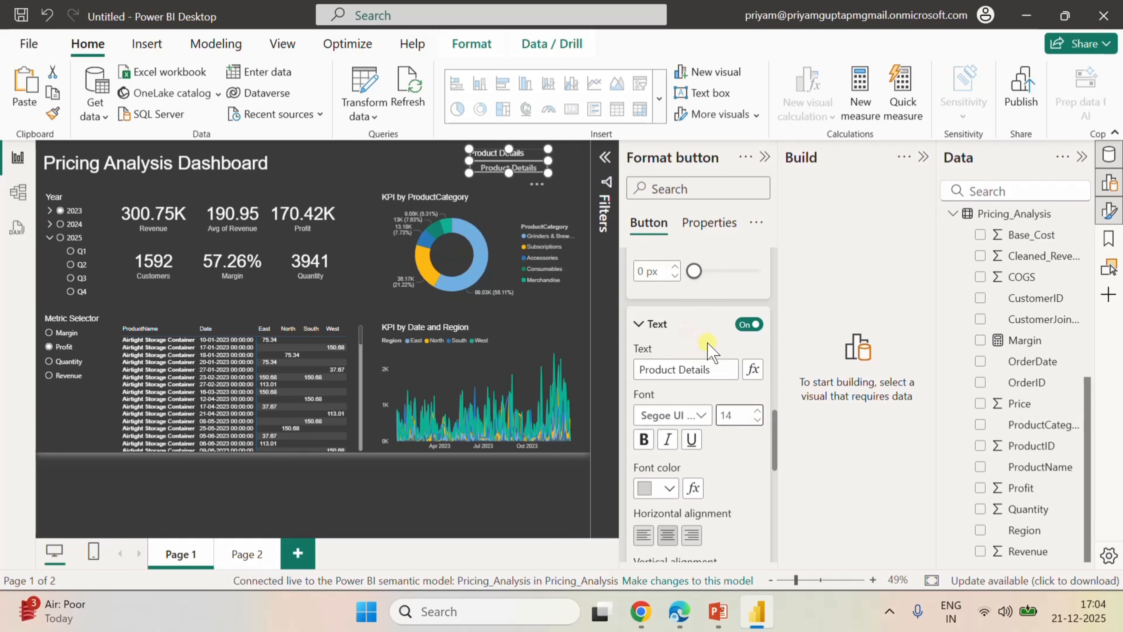
pyautogui.scroll(-5, 708, 350)
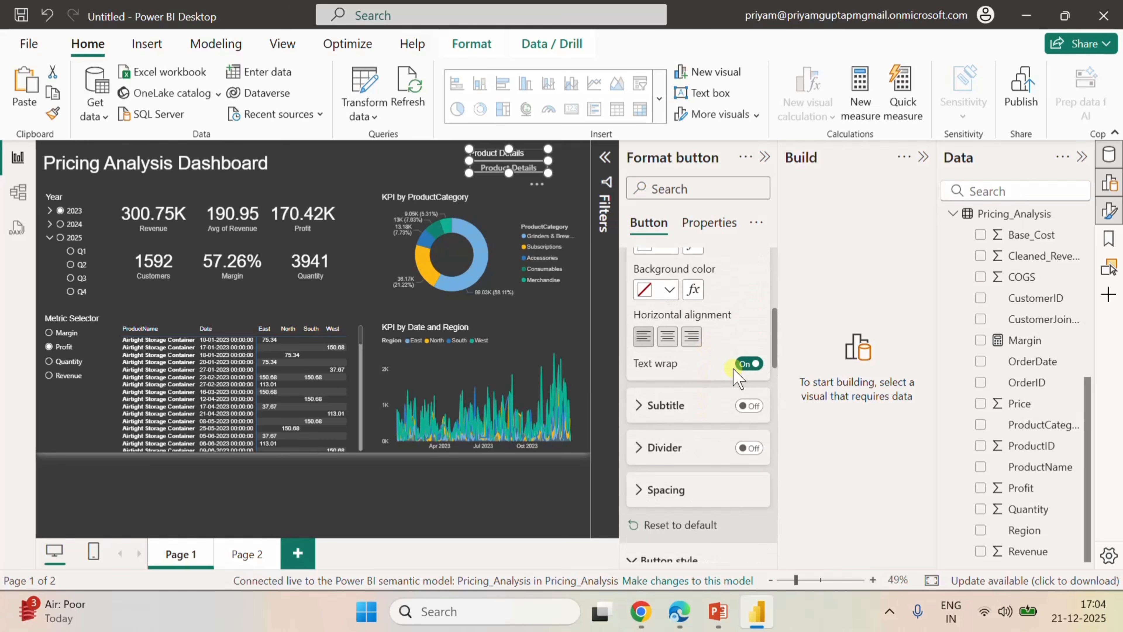
pyautogui.scroll(3, 732, 372)
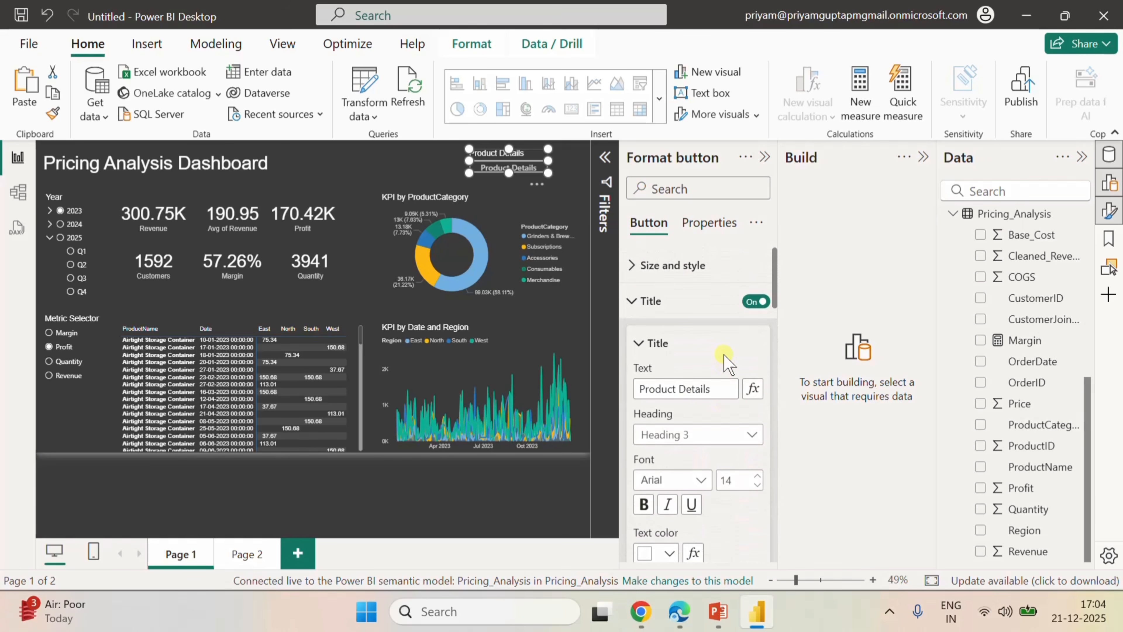
pyautogui.click(757, 302)
# Turn on the Product Details button's action as Page navigation with destination Page 2.
pyautogui.scroll(-10, 740, 380)
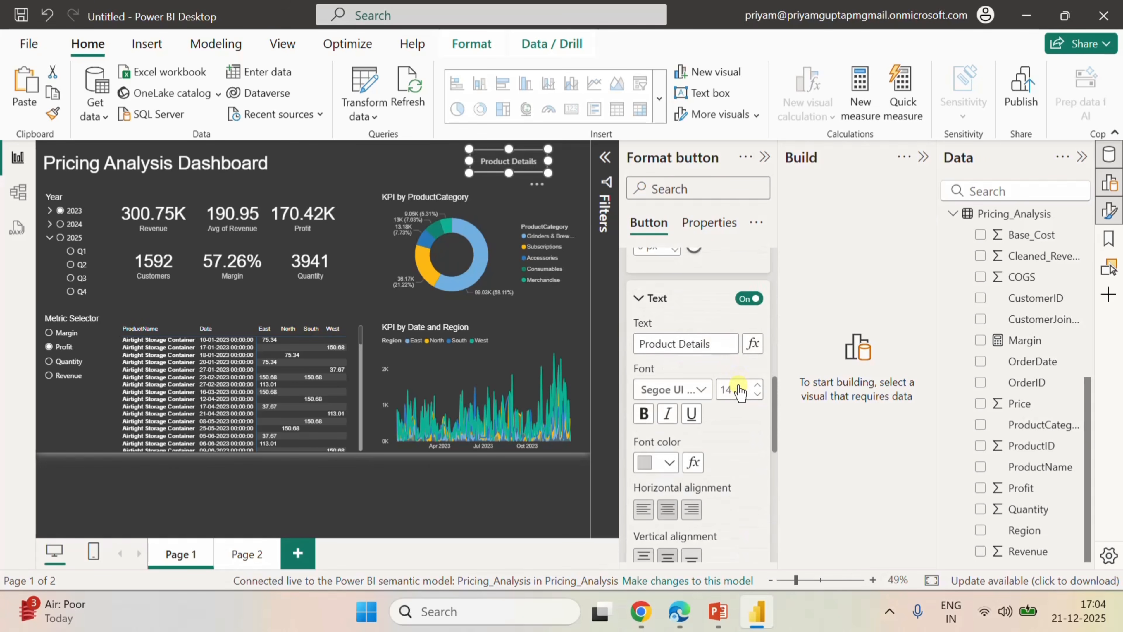
pyautogui.scroll(-6, 739, 384)
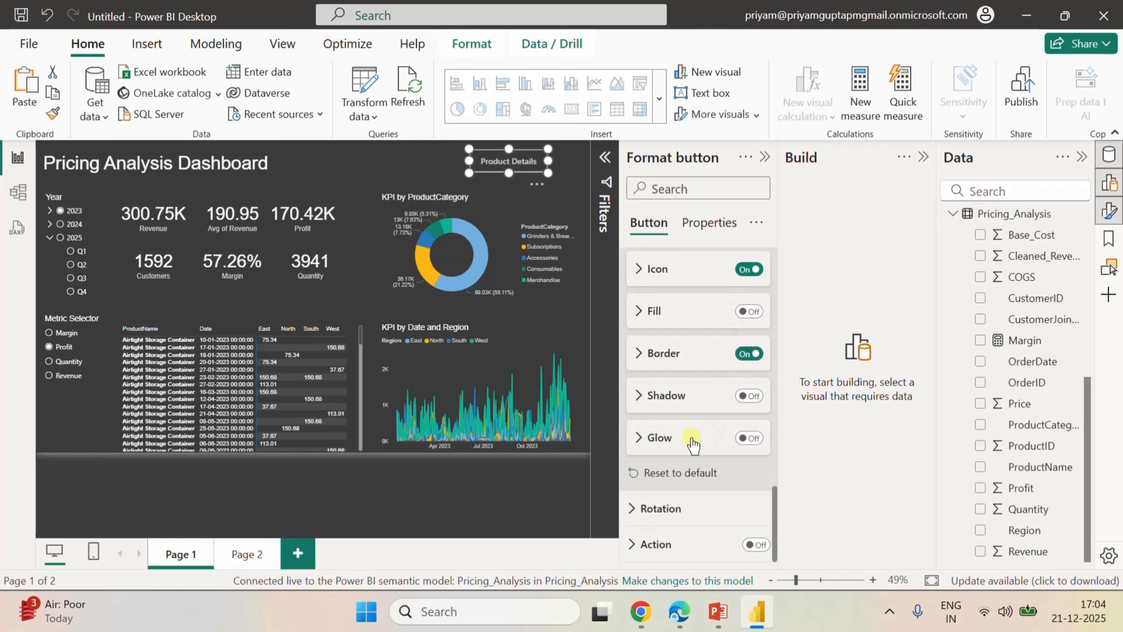
pyautogui.click(757, 544)
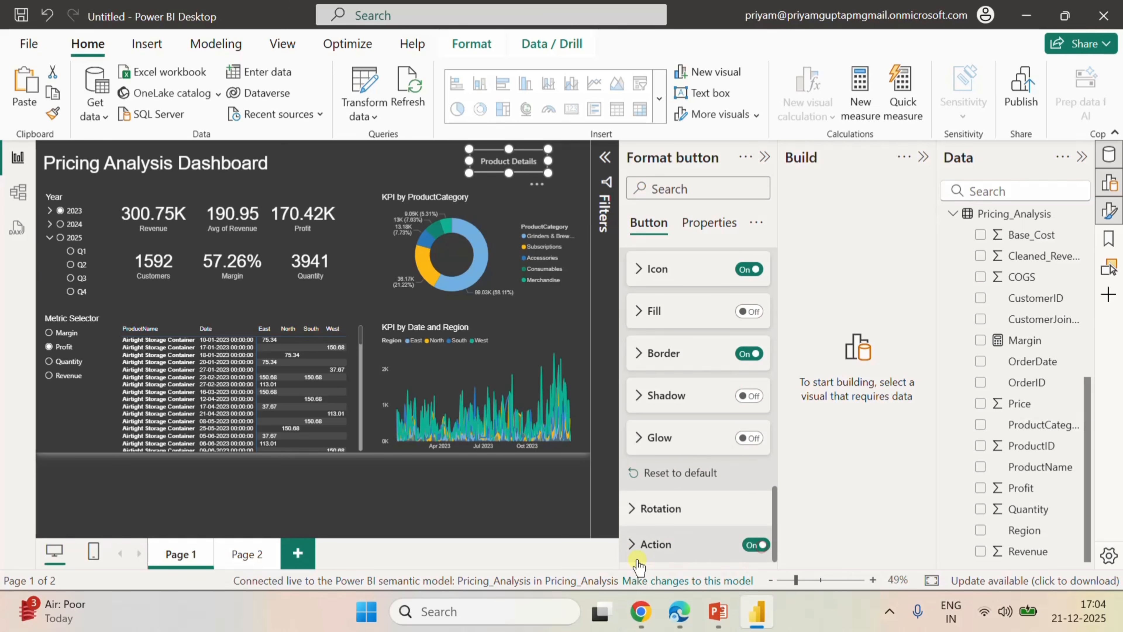
pyautogui.click(637, 544)
pyautogui.scroll(-5, 705, 527)
pyautogui.click(704, 367)
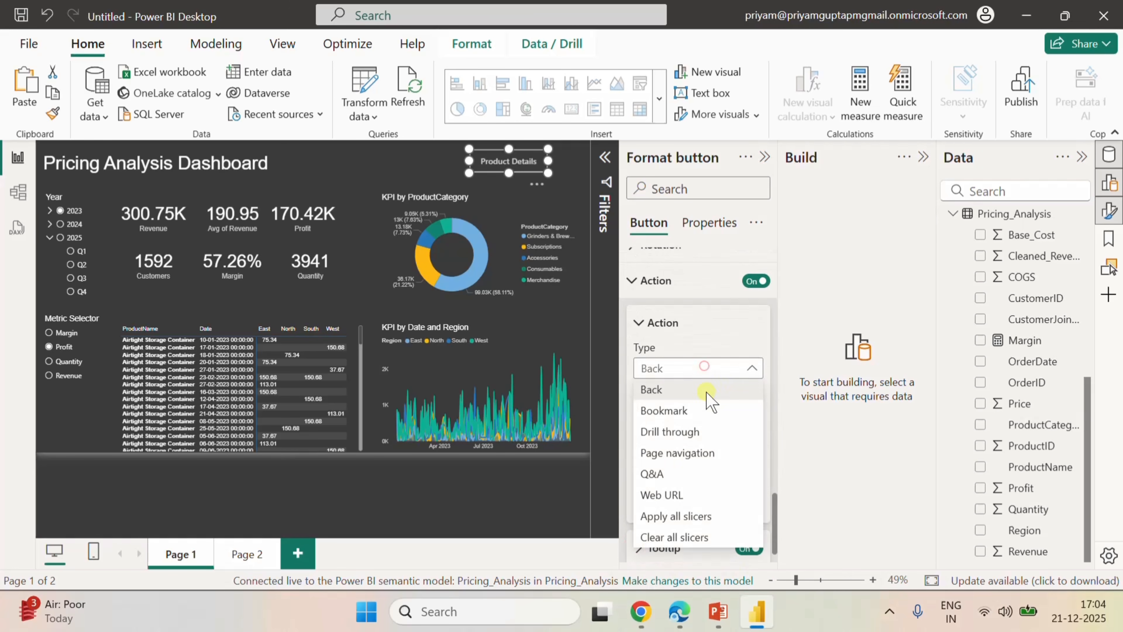
pyautogui.click(678, 452)
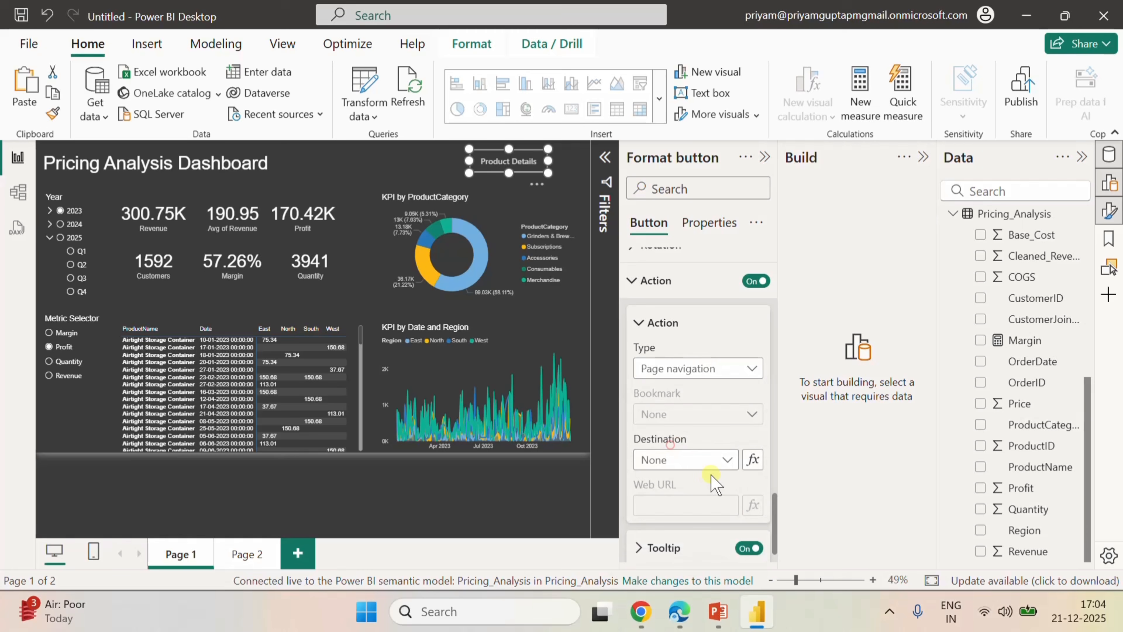
pyautogui.click(725, 458)
pyautogui.click(663, 502)
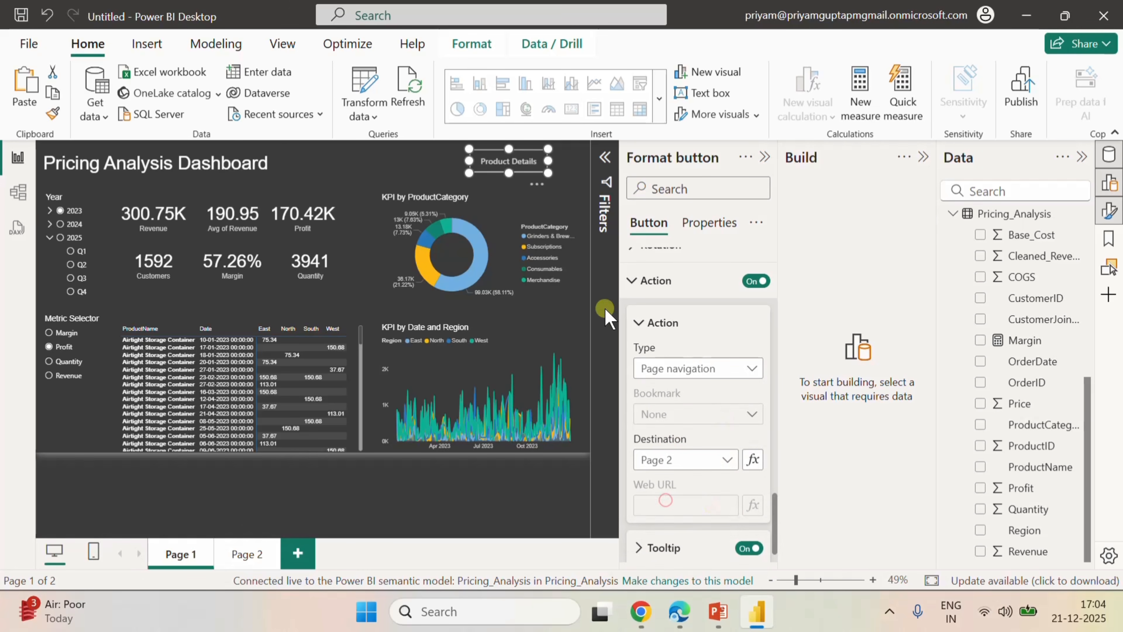
# Test the navigation by following the Product Details button to Page 2 and the arrow button back to Page 1.
pyautogui.click(402, 155)
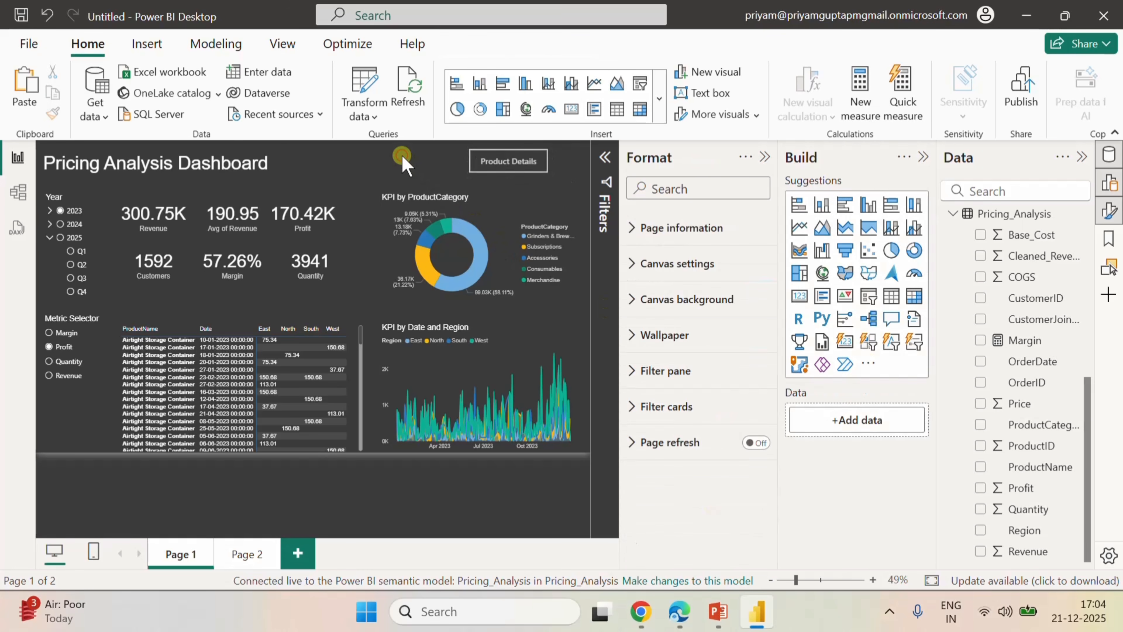
pyautogui.keyDown('ctrl'); pyautogui.click(486, 162); pyautogui.keyUp('ctrl')
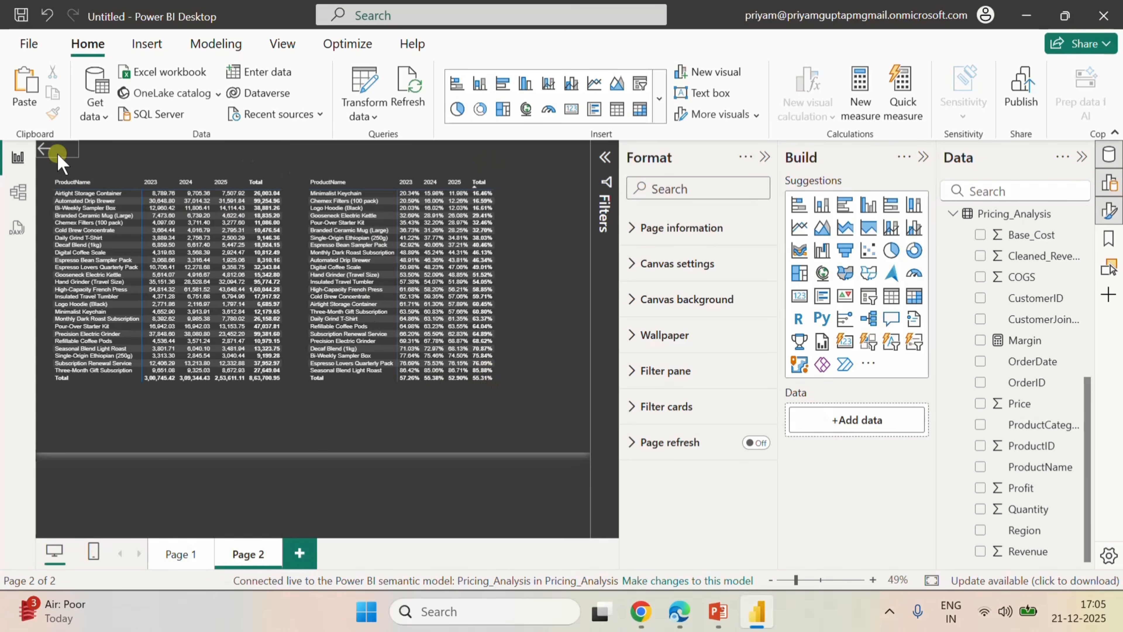
pyautogui.keyDown('ctrl'); pyautogui.click(49, 151); pyautogui.keyUp('ctrl')
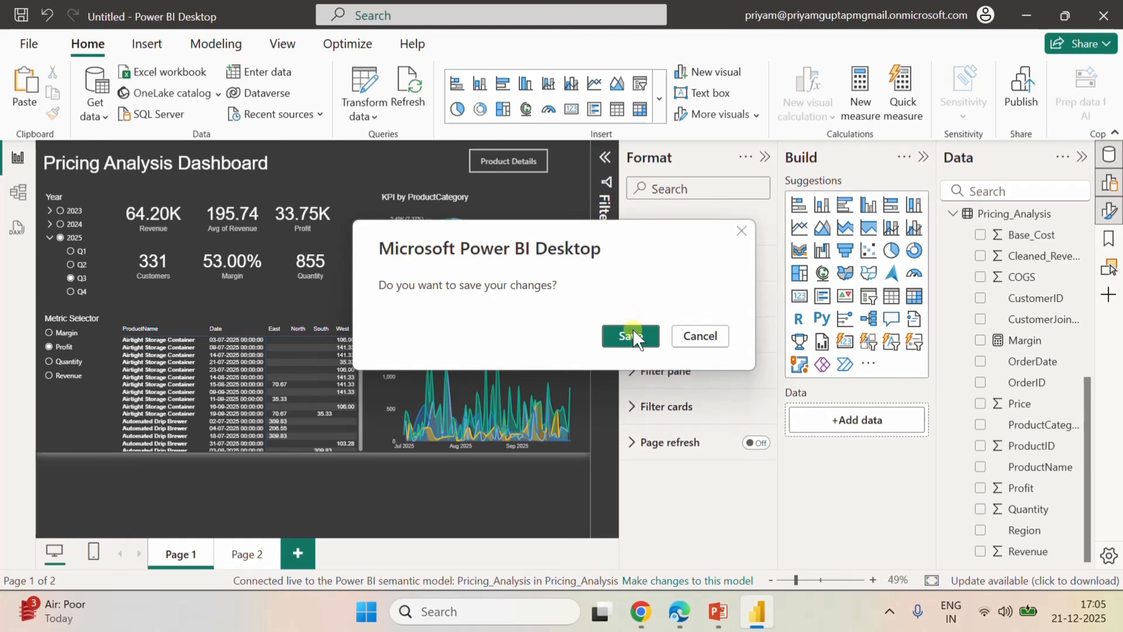
pyautogui.click(633, 337)
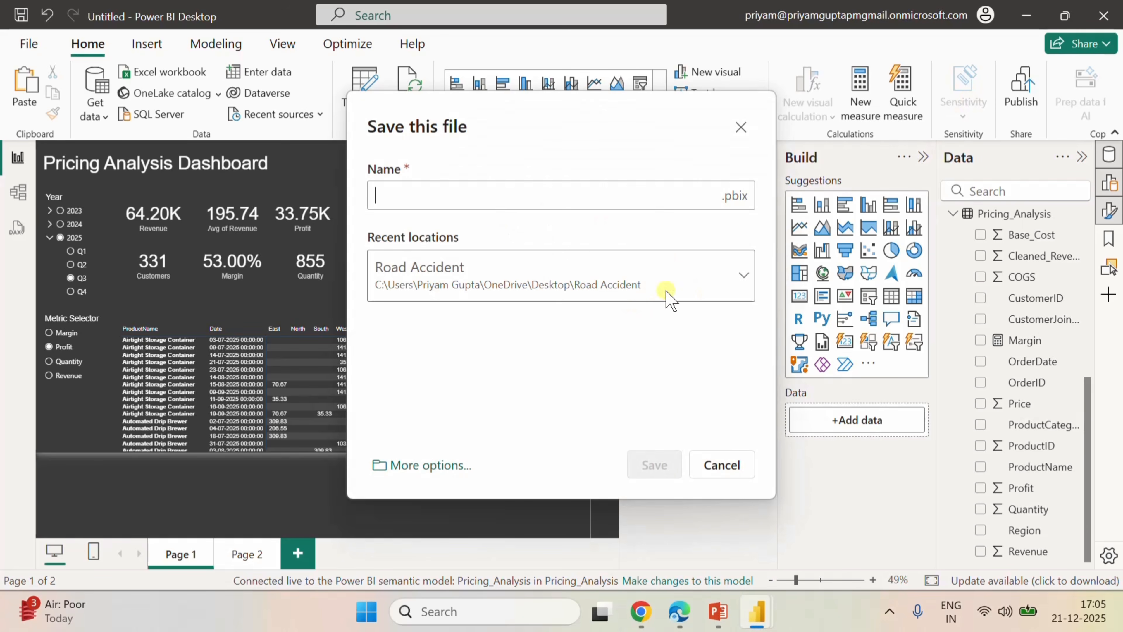
pyautogui.click(734, 281)
pyautogui.scroll(-3, 548, 387)
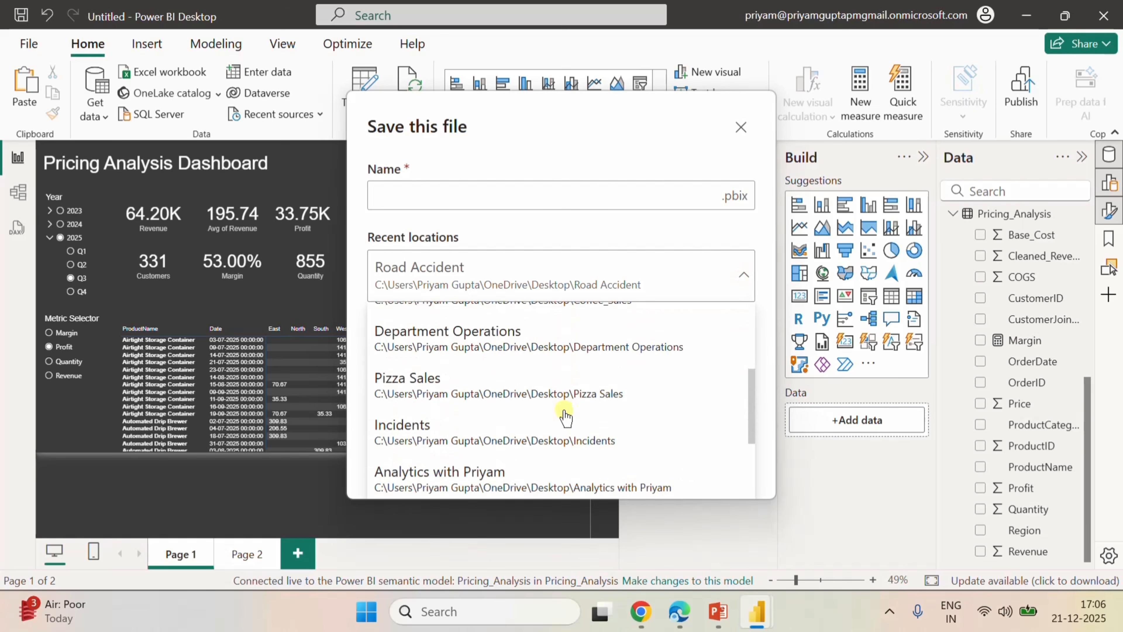
pyautogui.scroll(3, 562, 414)
pyautogui.scroll(-5, 565, 416)
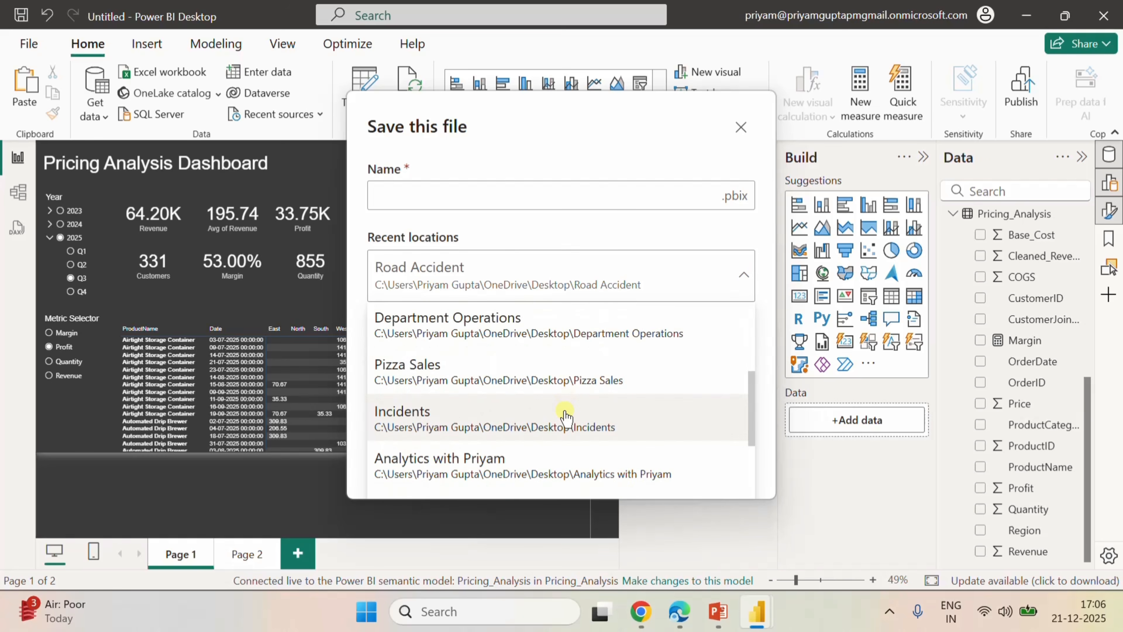
pyautogui.scroll(5, 565, 415)
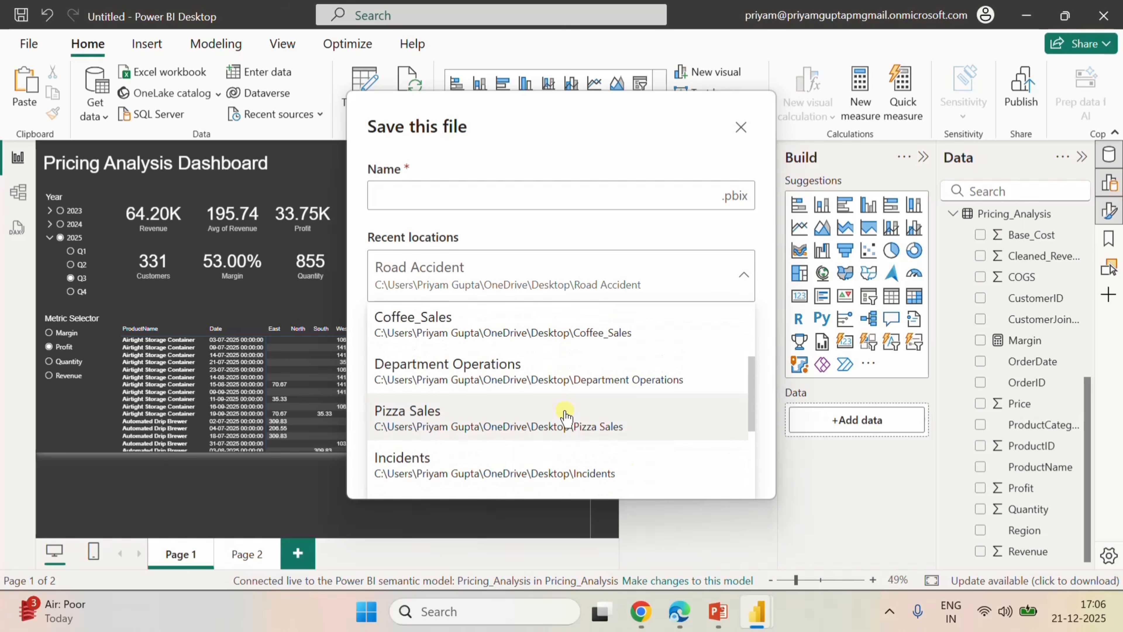
pyautogui.scroll(1, 566, 416)
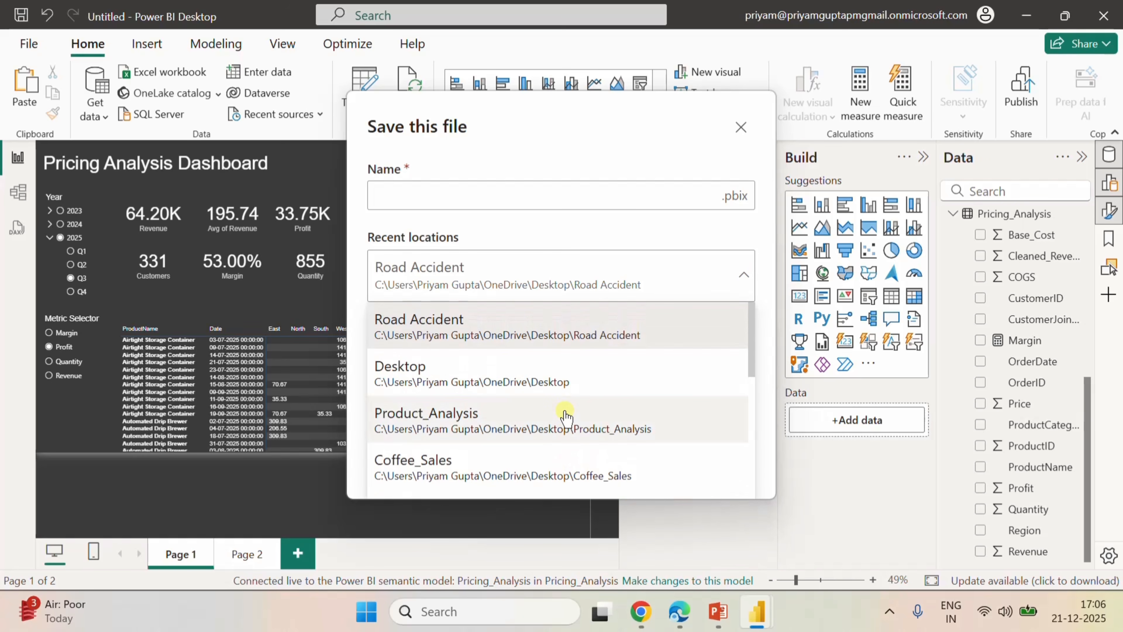
pyautogui.scroll(-2, 565, 416)
pyautogui.scroll(2, 509, 381)
pyautogui.click(486, 369)
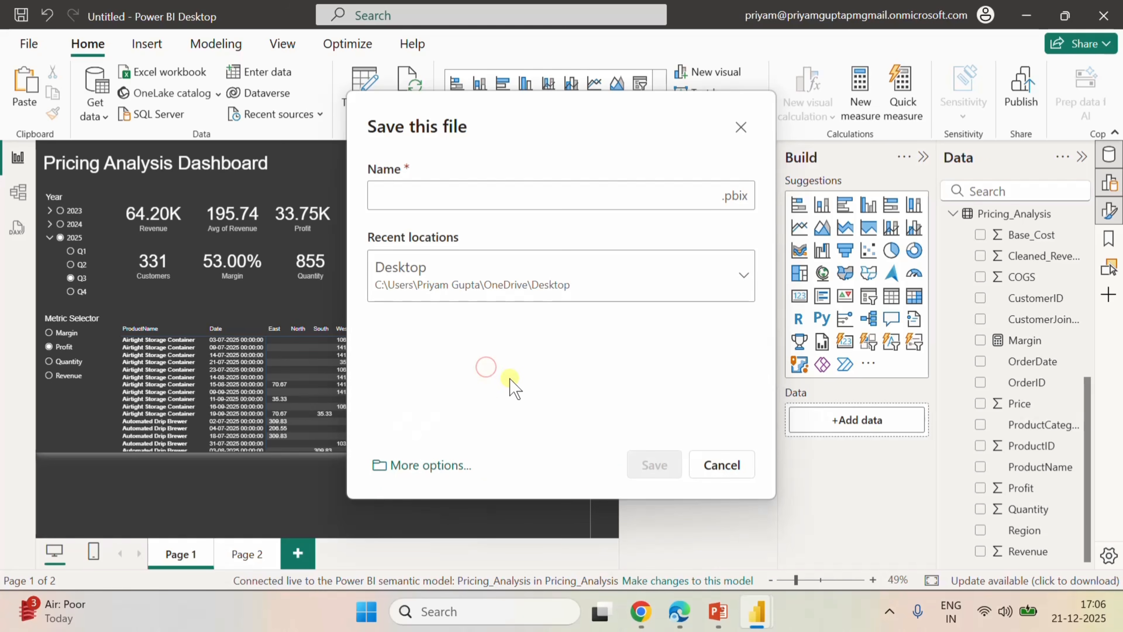
pyautogui.click(727, 465)
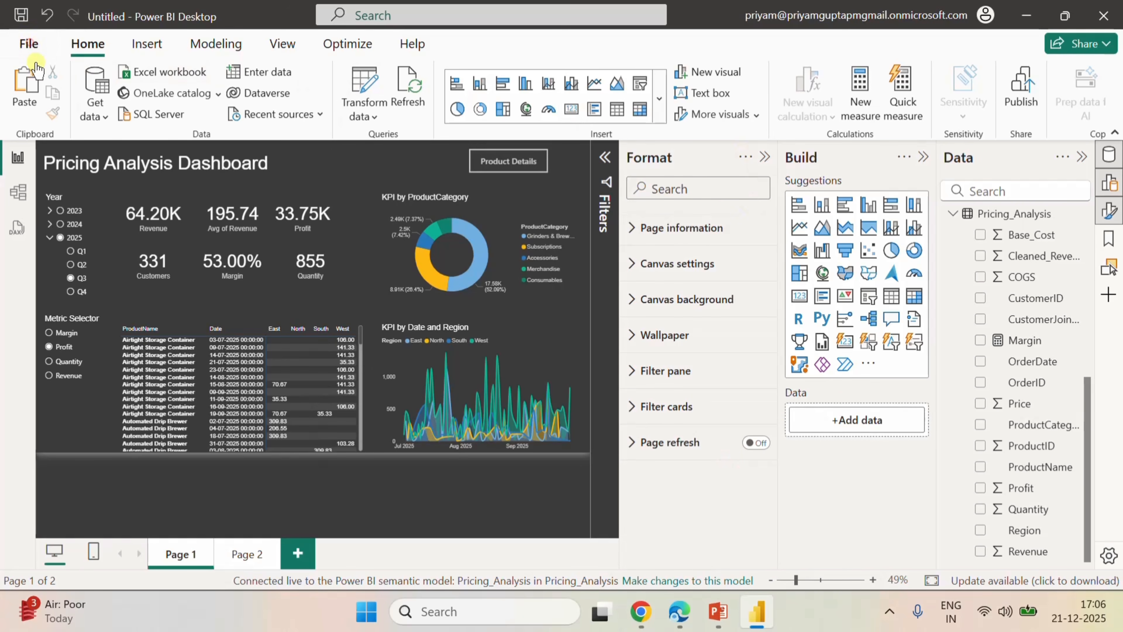
# Save the report as a Power BI file named Pricing Analysis in the Pricing Analysis folder on the Desktop.
pyautogui.click(29, 43)
pyautogui.click(74, 206)
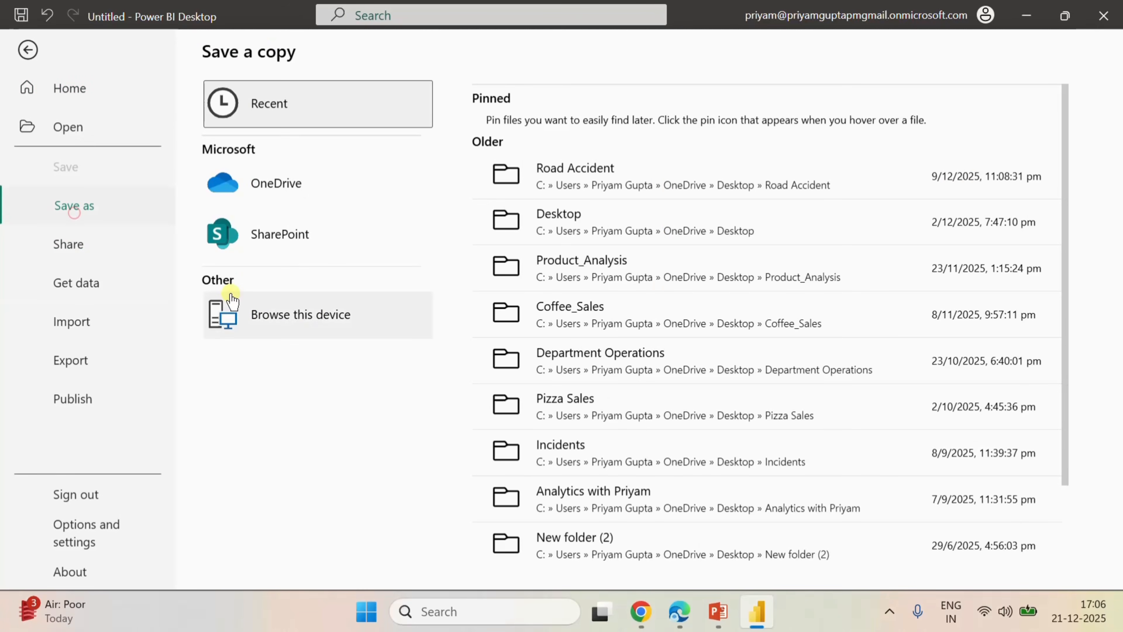
pyautogui.click(296, 325)
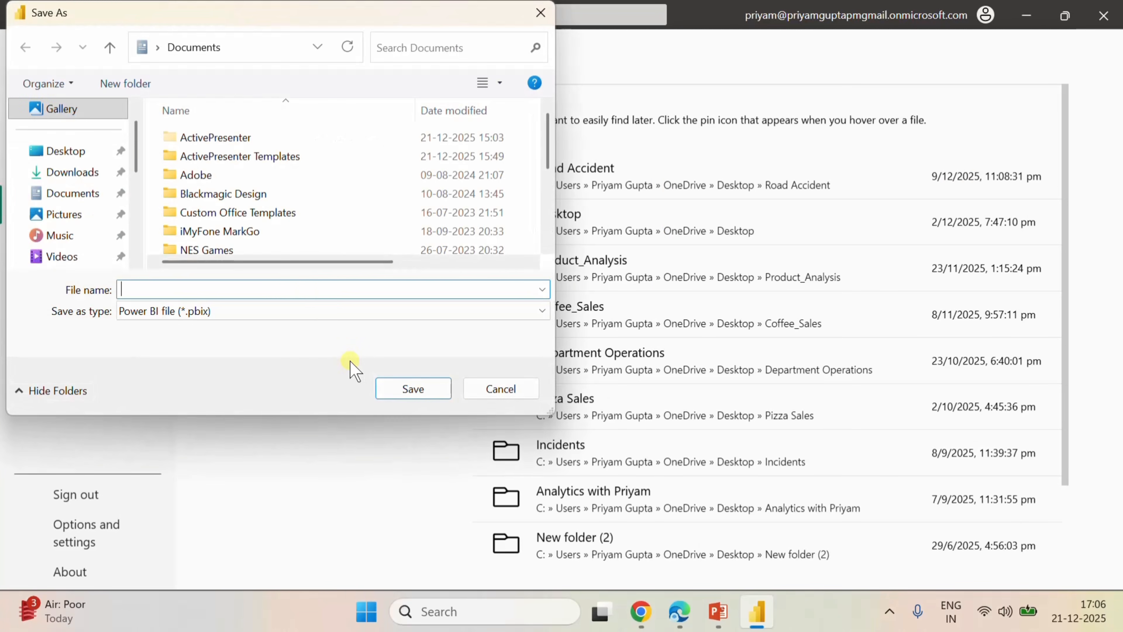
pyautogui.click(80, 148)
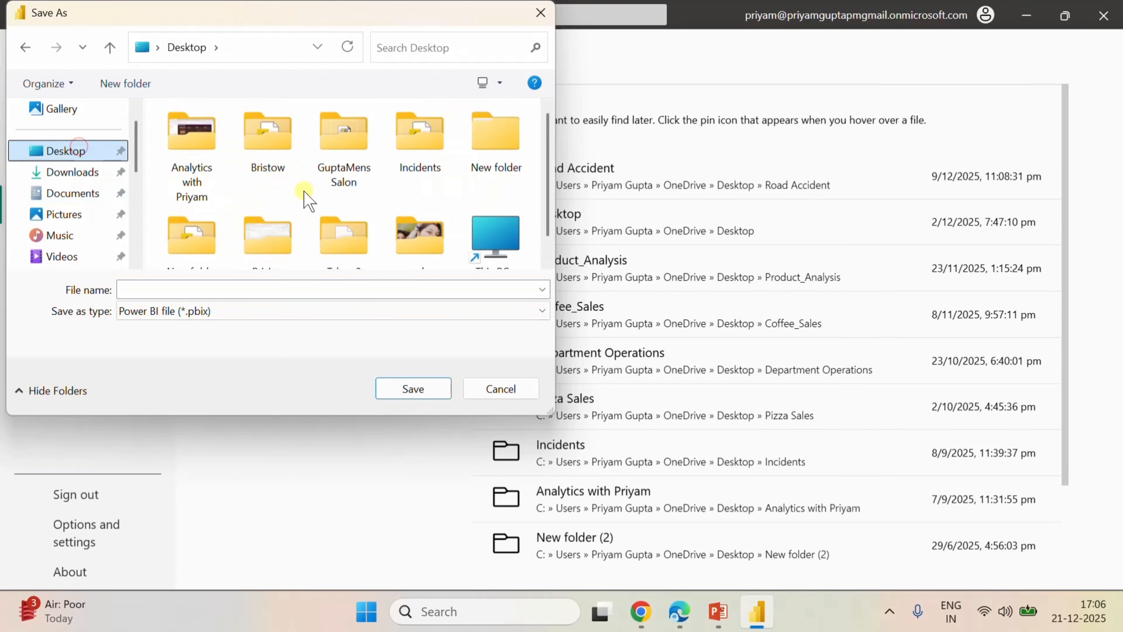
pyautogui.scroll(-1, 439, 176)
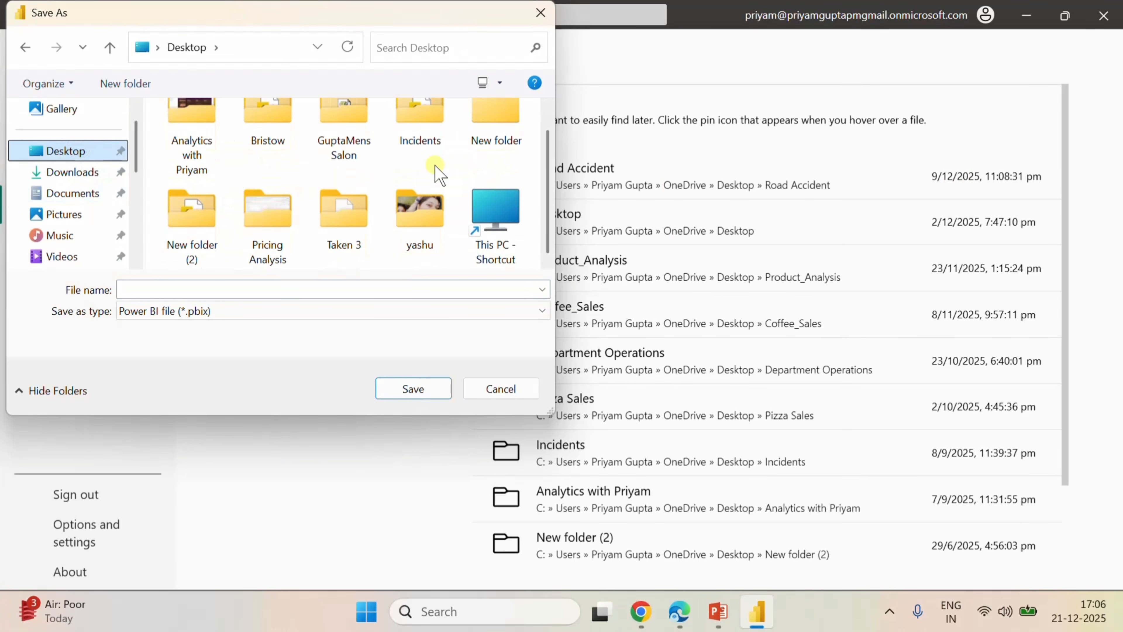
pyautogui.doubleClick(279, 252)
pyautogui.click(203, 317)
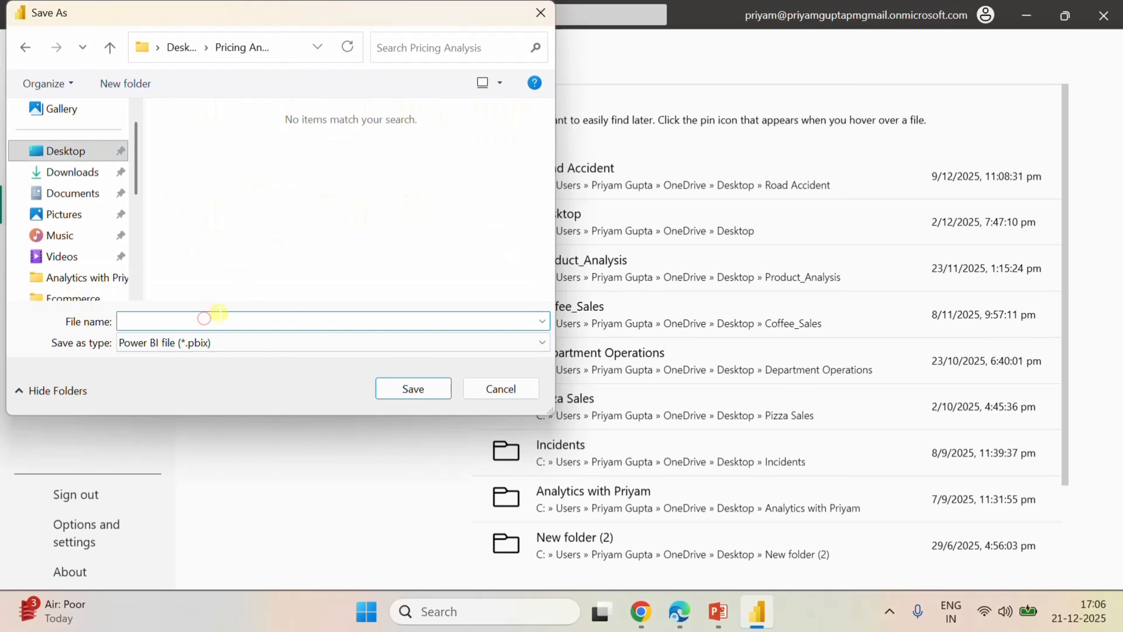
pyautogui.write('Pricing Analysis')
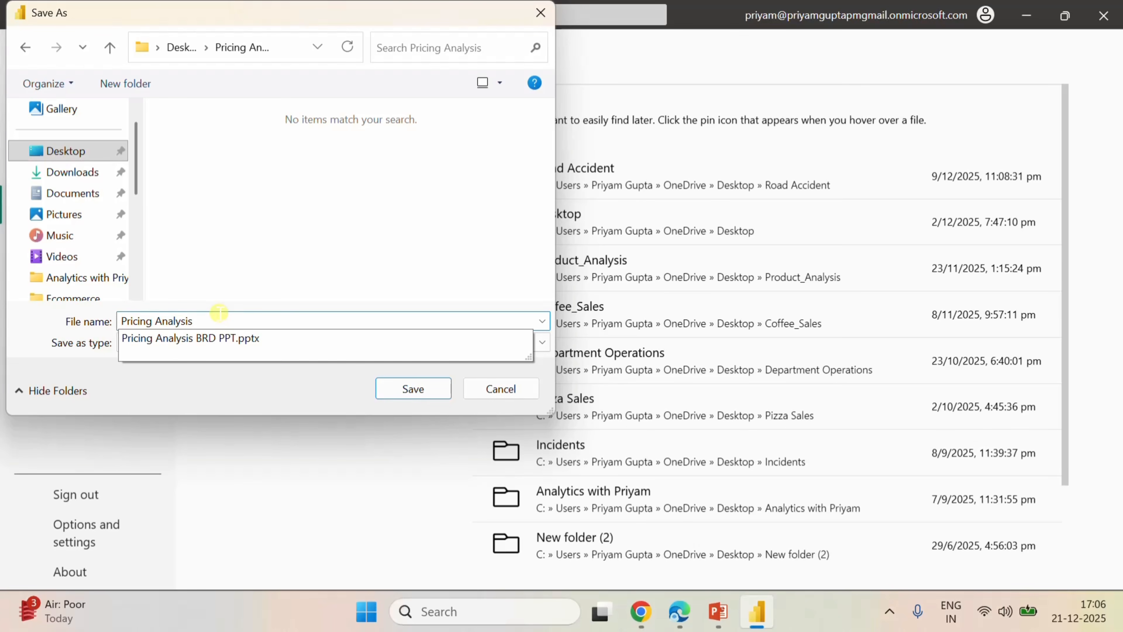
pyautogui.click(402, 393)
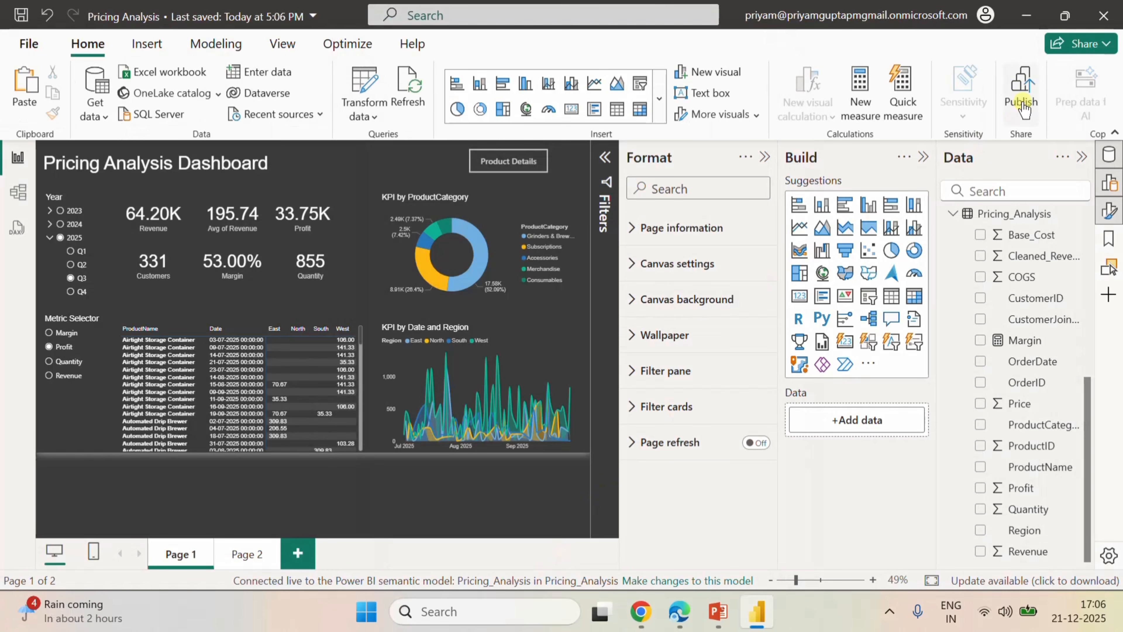
# Publish the report to the Pricing_Analysis workspace.
pyautogui.click(1023, 106)
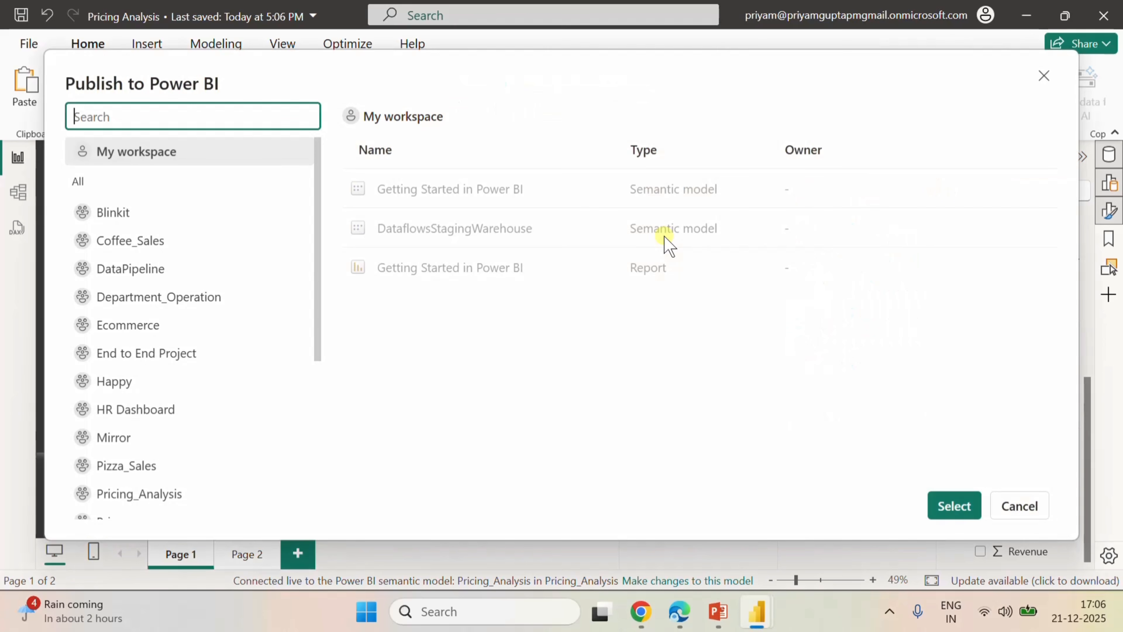
pyautogui.scroll(-5, 197, 374)
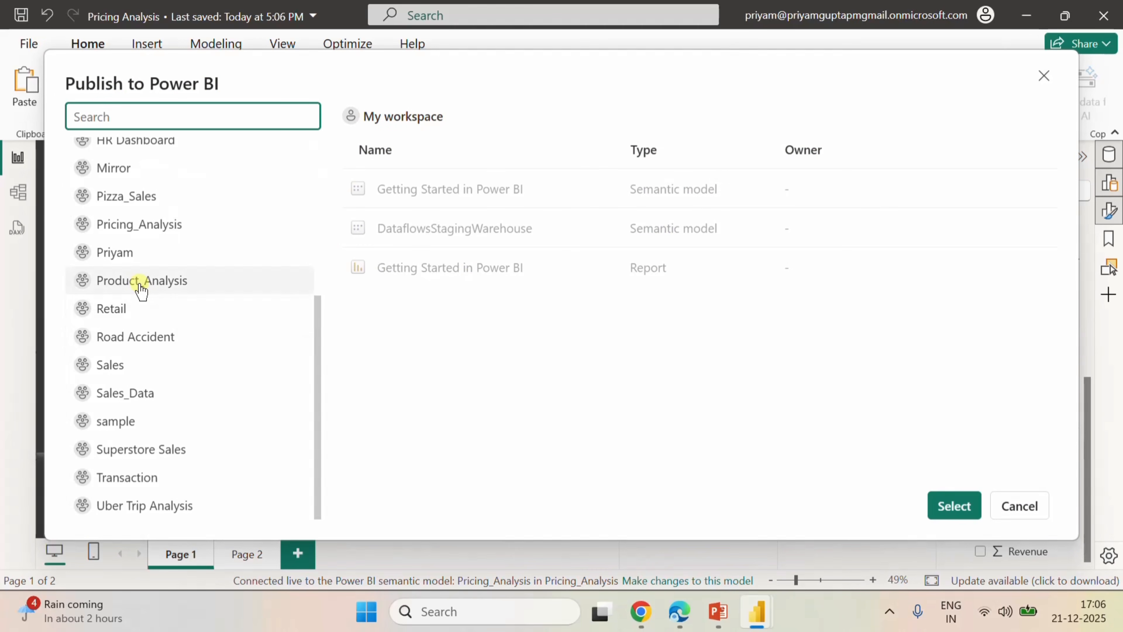
pyautogui.click(114, 228)
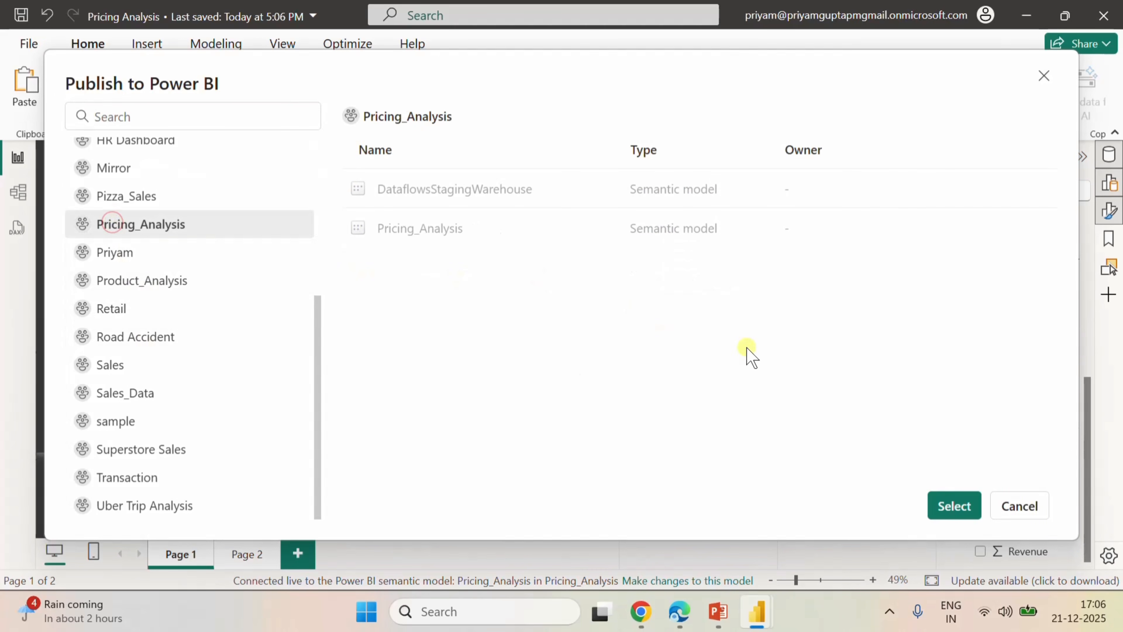
pyautogui.click(955, 509)
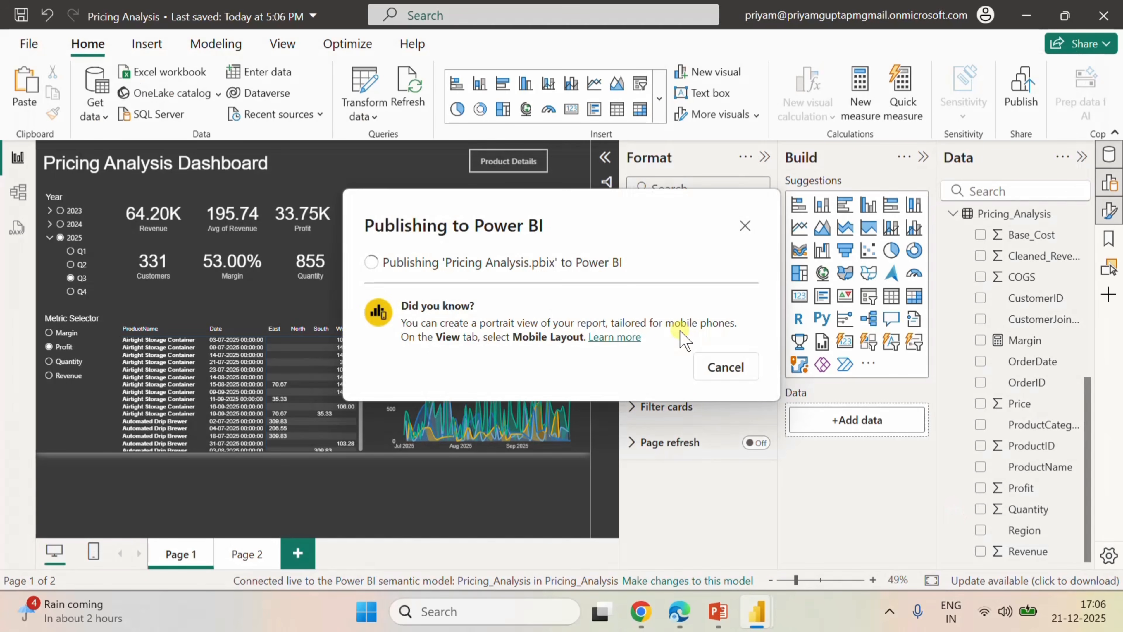
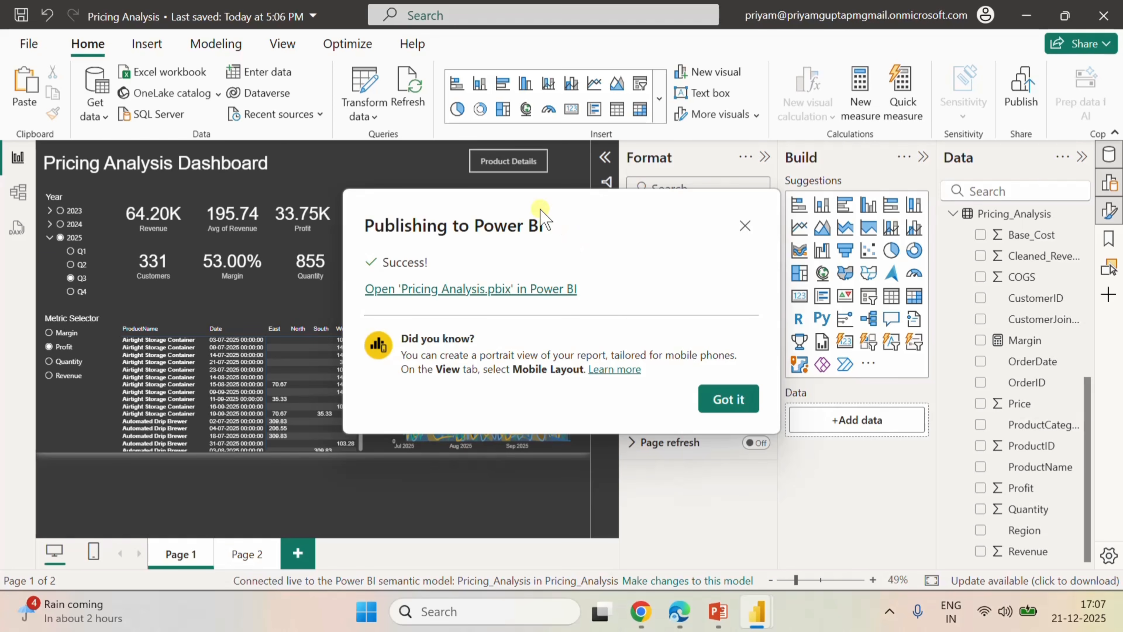
# Dismiss the publishing confirmation, switch to the Pricing_Analysis workspace in Edge and filter the new item types by "pip".
pyautogui.click(728, 399)
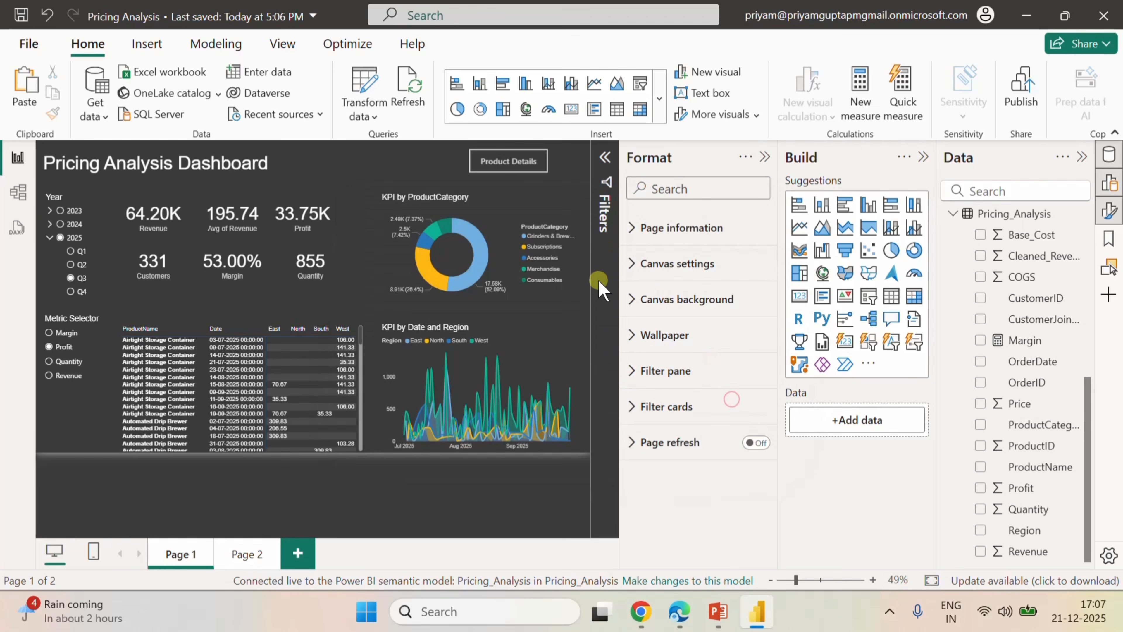
pyautogui.click(681, 615)
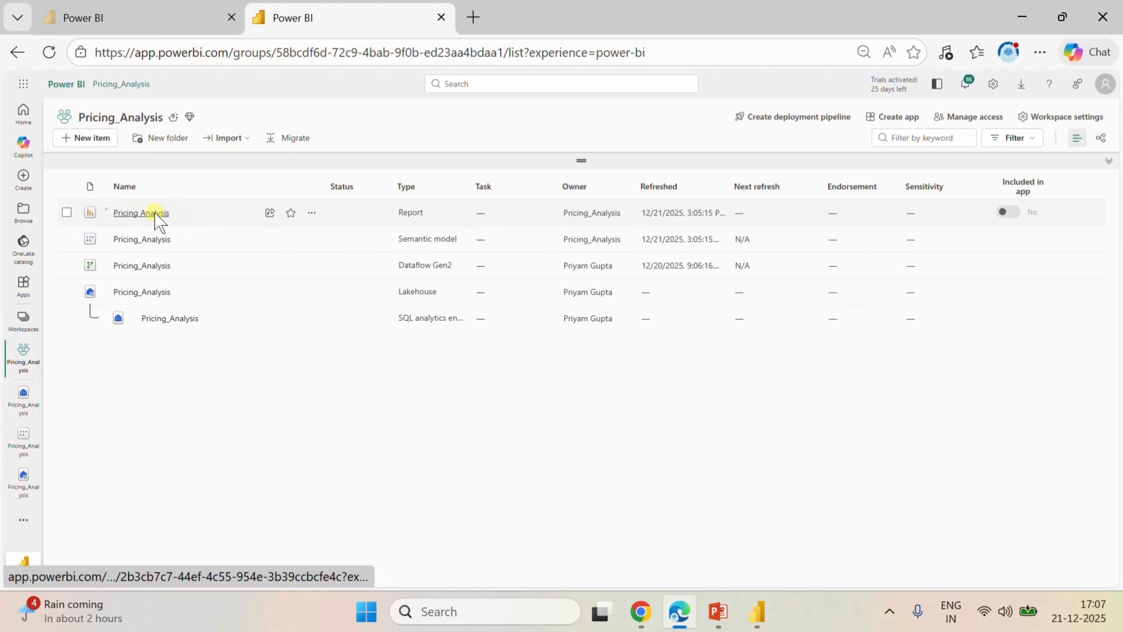
pyautogui.click(91, 140)
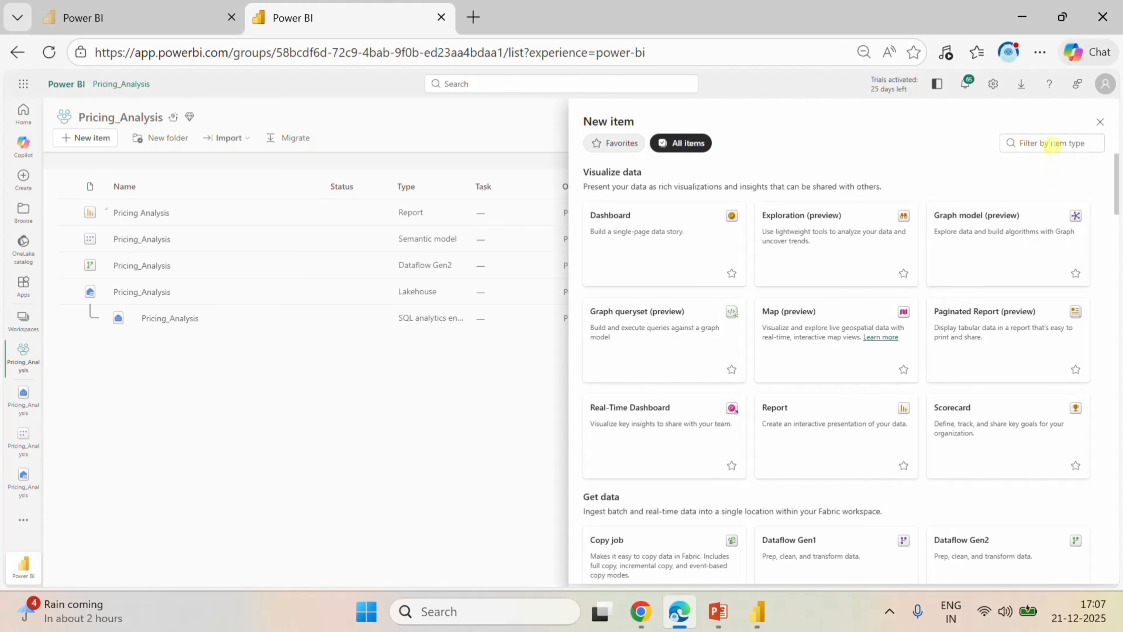
pyautogui.click(1052, 144)
pyautogui.write('dat')
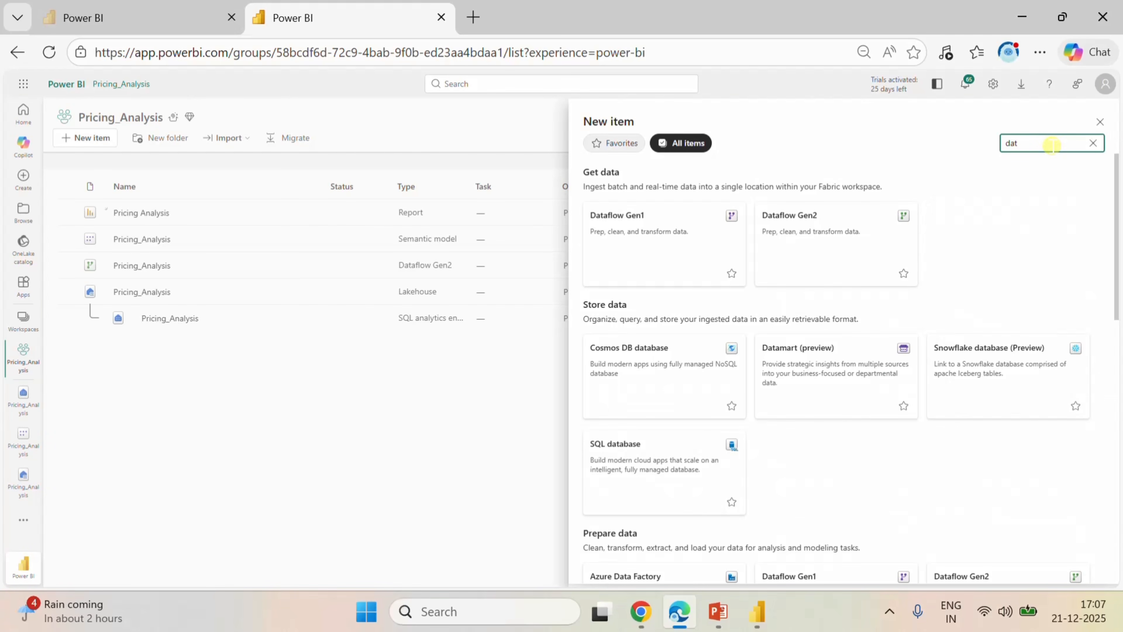
pyautogui.press('BackSpace')
pyautogui.press('BackSpace')
pyautogui.press('BackSpace')
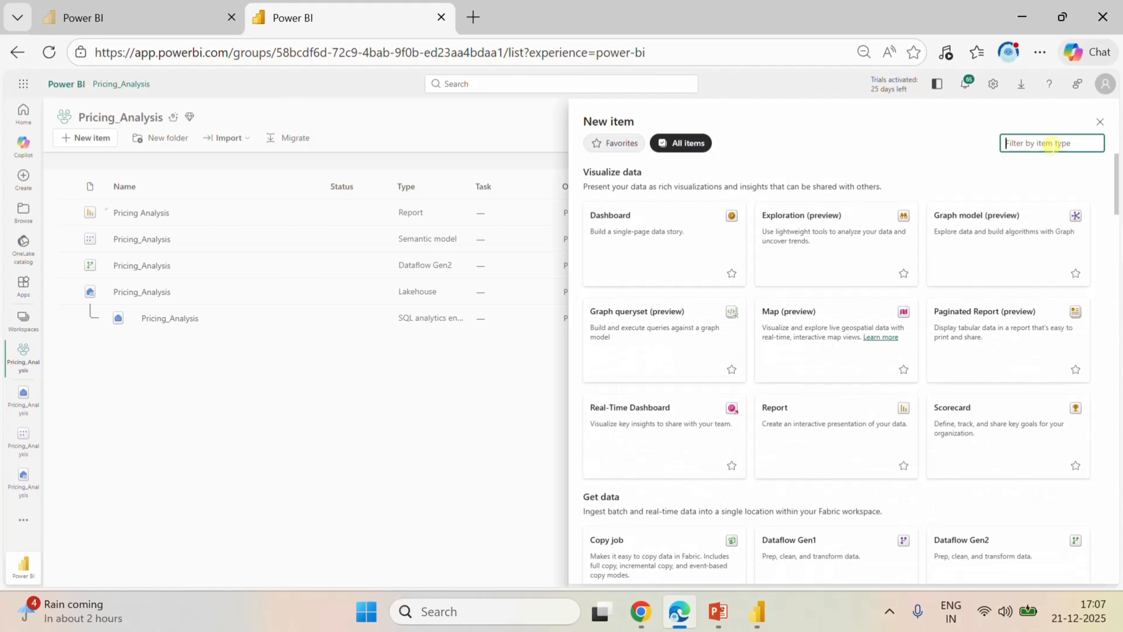
pyautogui.write('pip')
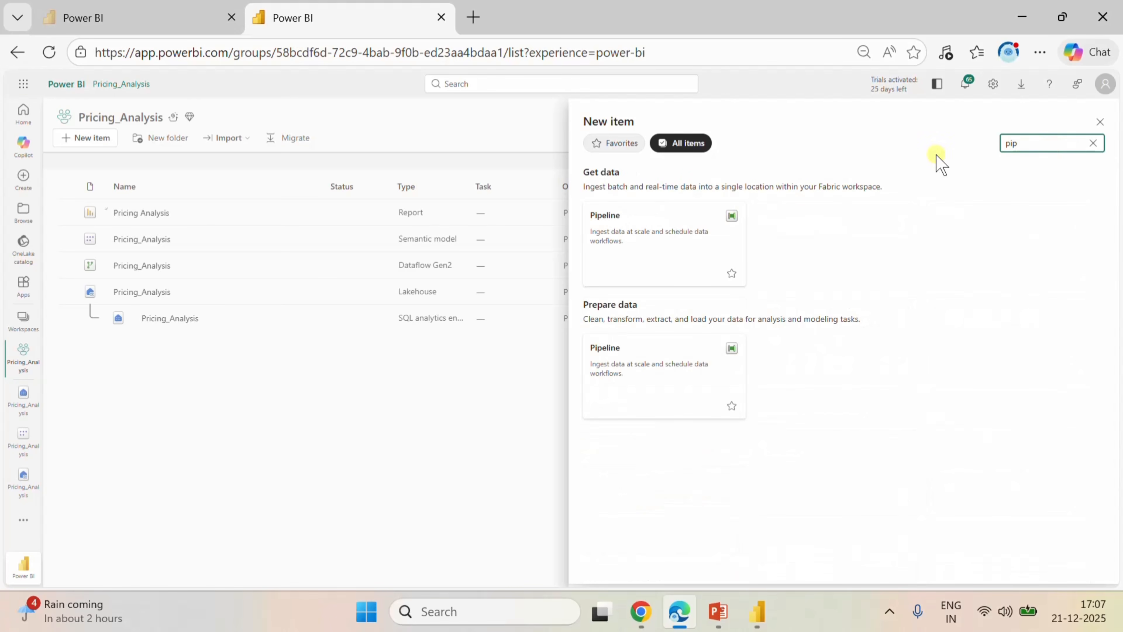
# Create a new pipeline named Pricing Analysis.
pyautogui.click(713, 221)
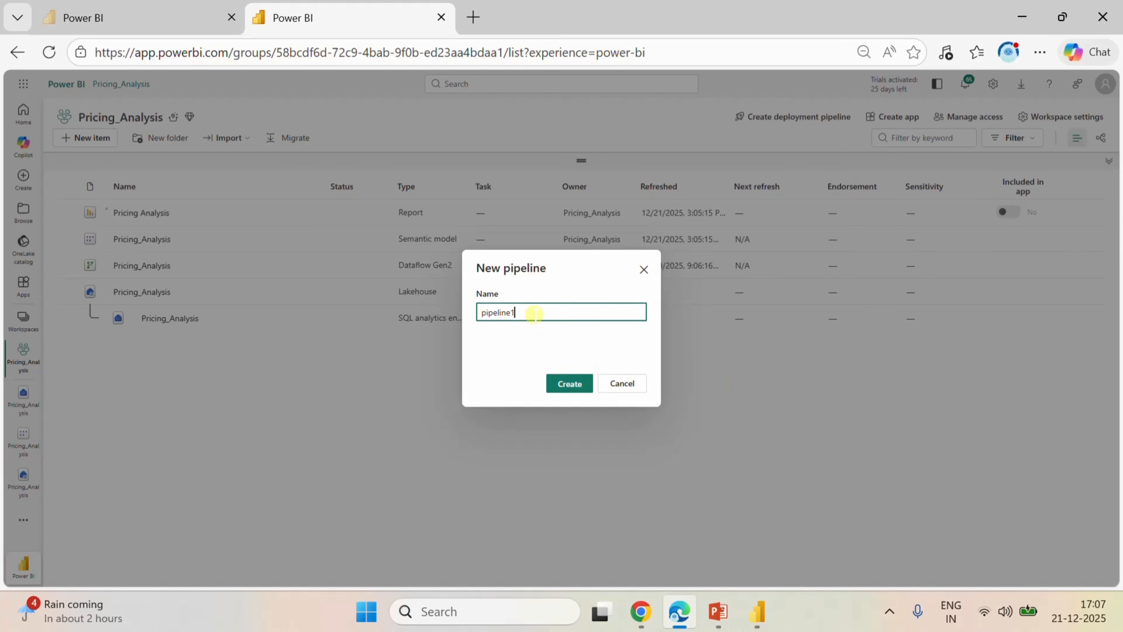
pyautogui.moveTo(534, 313); pyautogui.dragTo(465, 319)
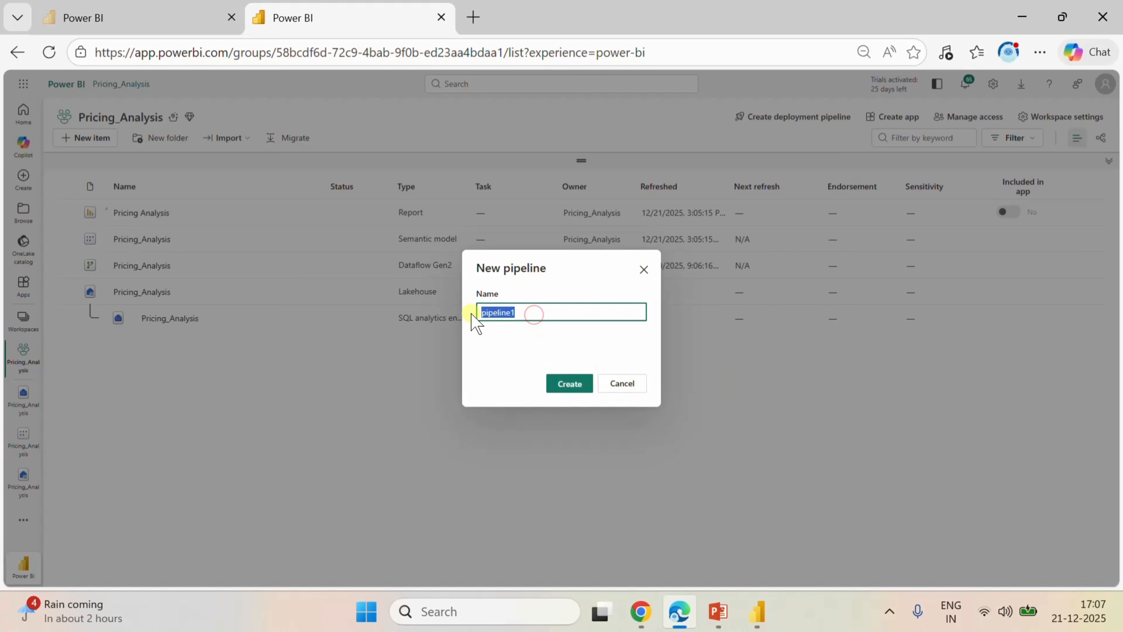
pyautogui.write('Pricing Analysis')
pyautogui.click(568, 384)
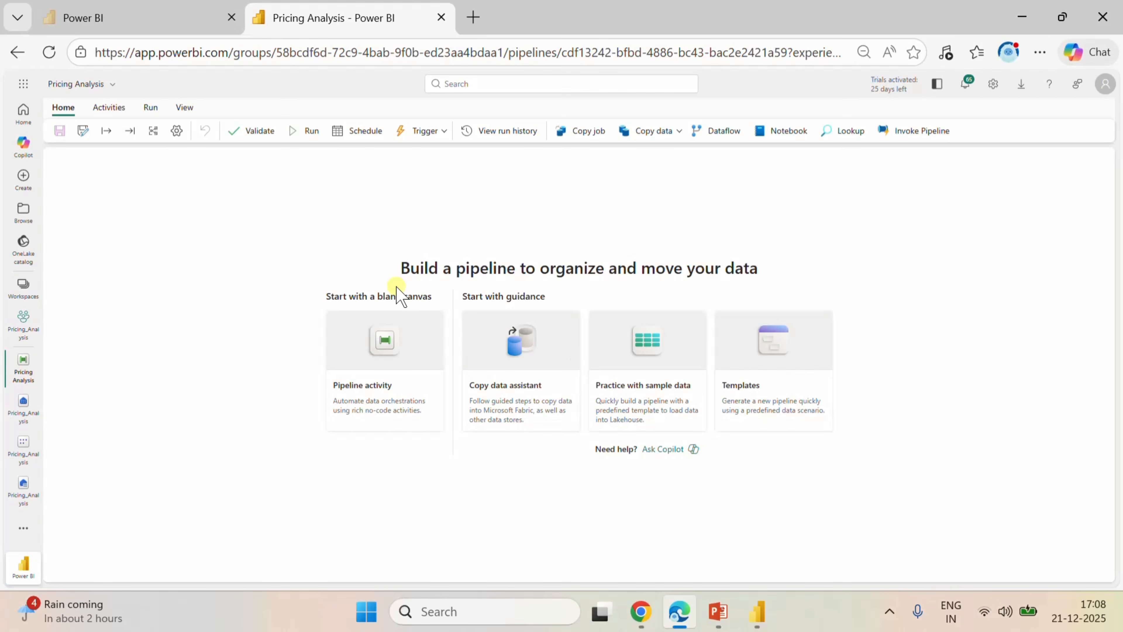
# Add a Dataflow activity to the pipeline and set its dataflow to Pricing_Analysis.
pyautogui.click(734, 128)
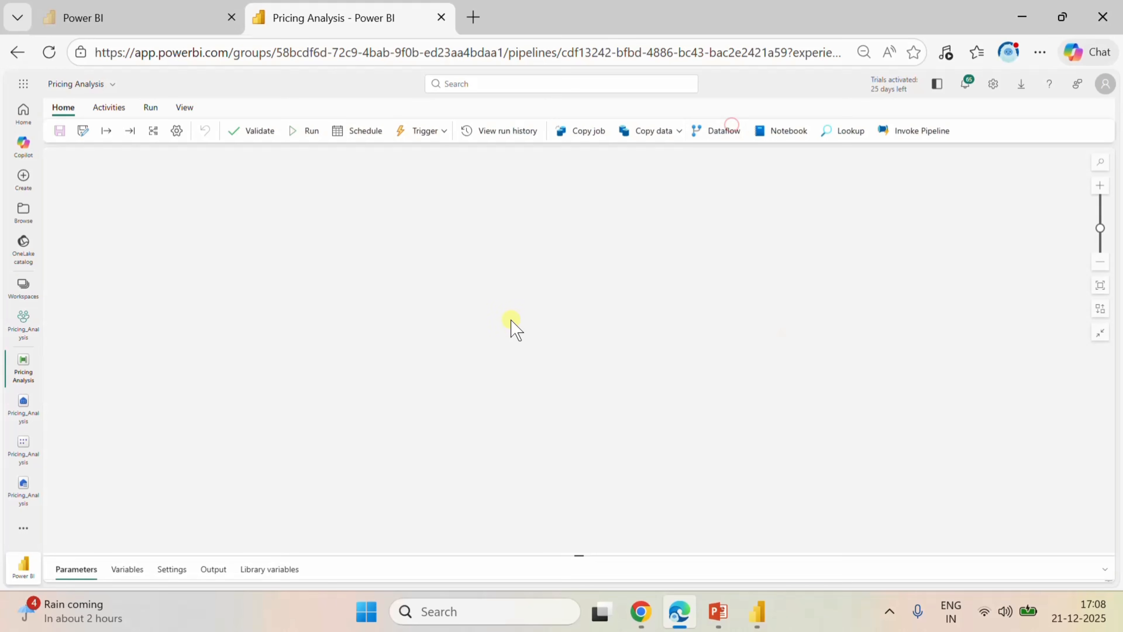
pyautogui.click(111, 378)
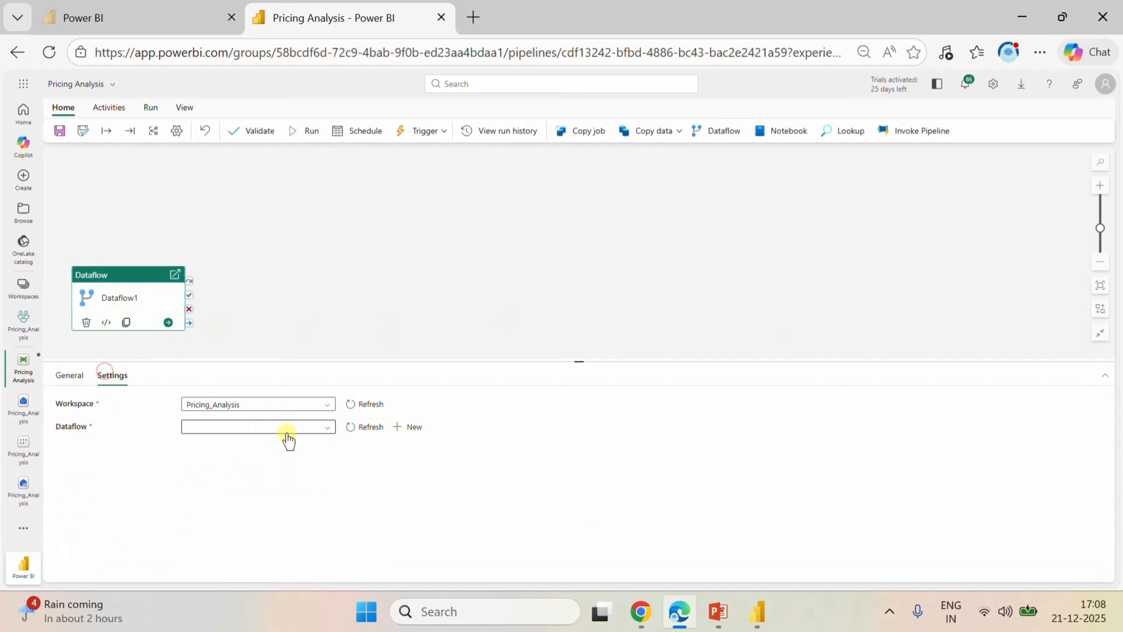
pyautogui.click(294, 427)
pyautogui.click(277, 463)
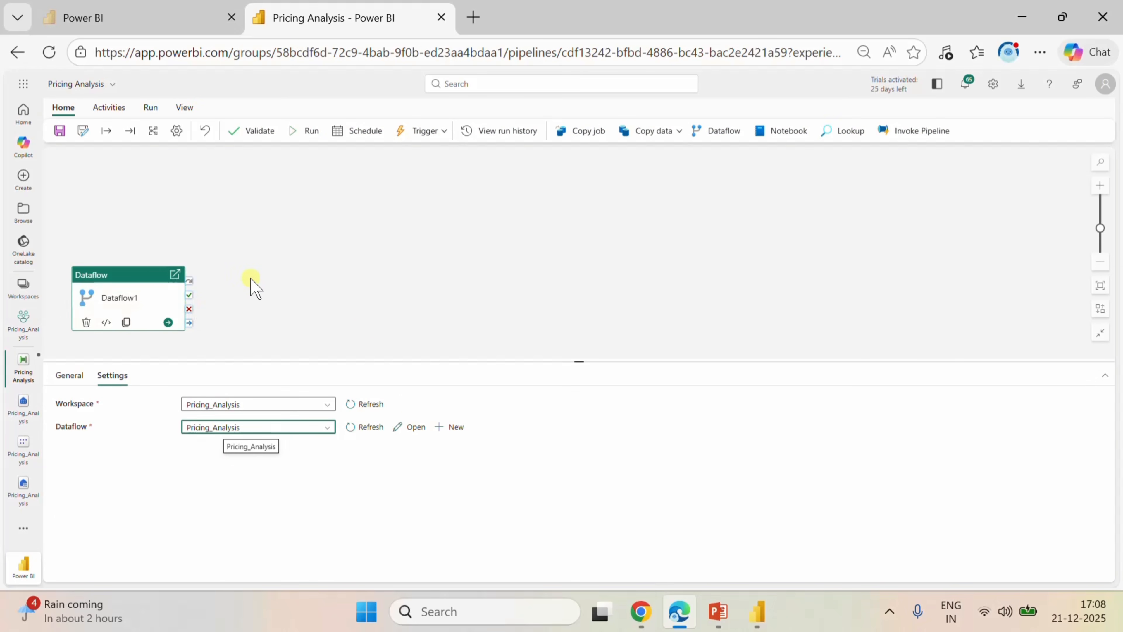
pyautogui.click(509, 230)
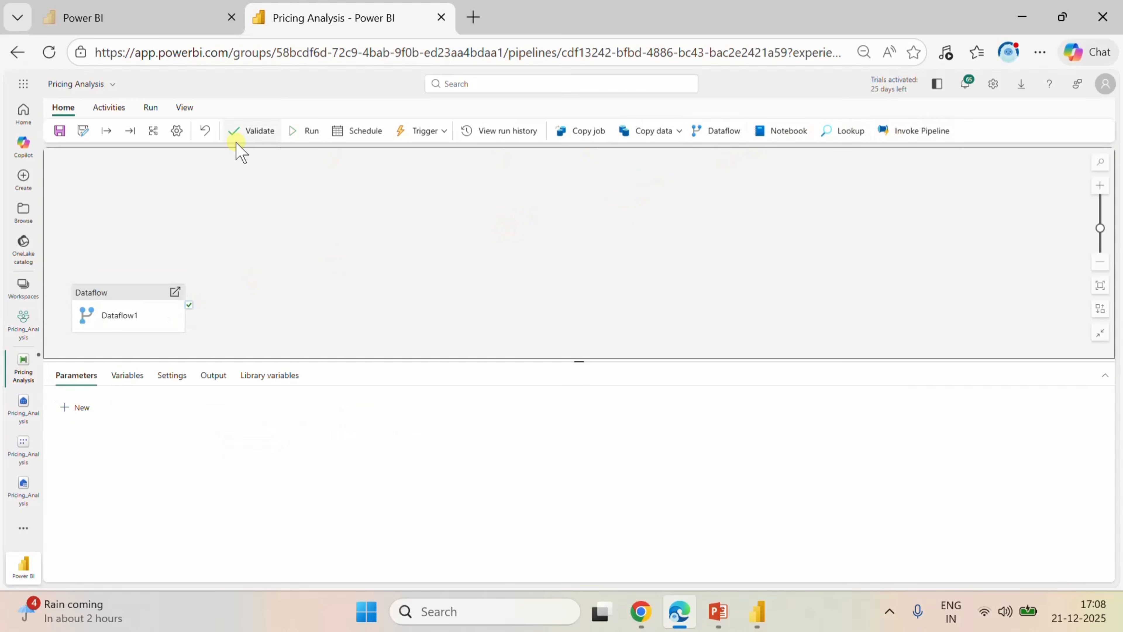
# Add a Semantic model refresh activity and link Dataflow1's on-success output to it.
pyautogui.click(131, 109)
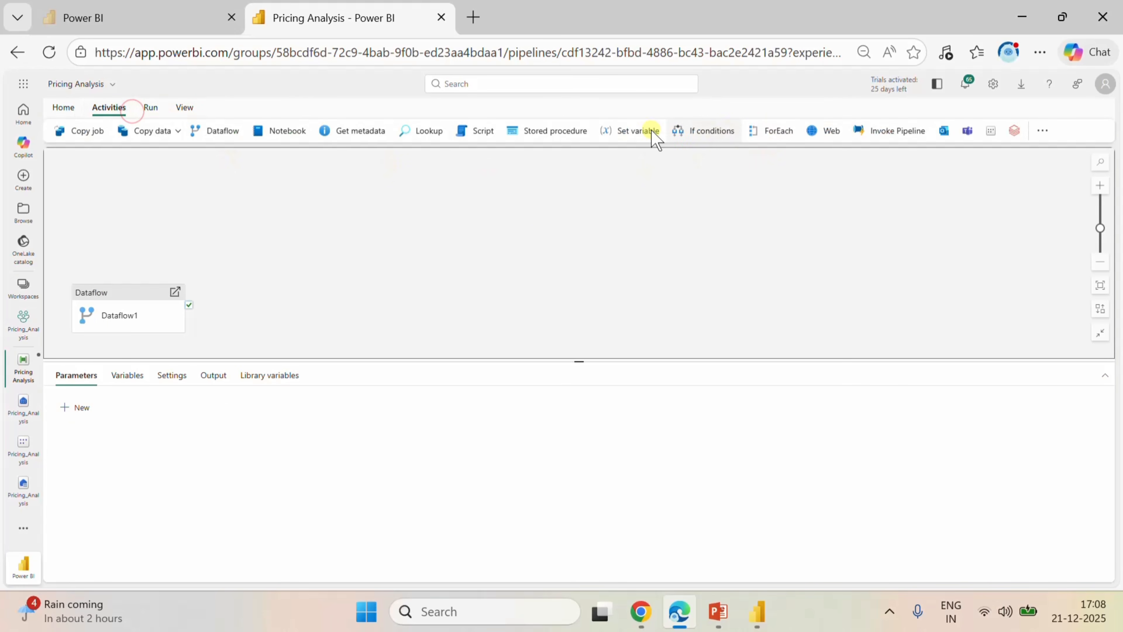
pyautogui.click(990, 132)
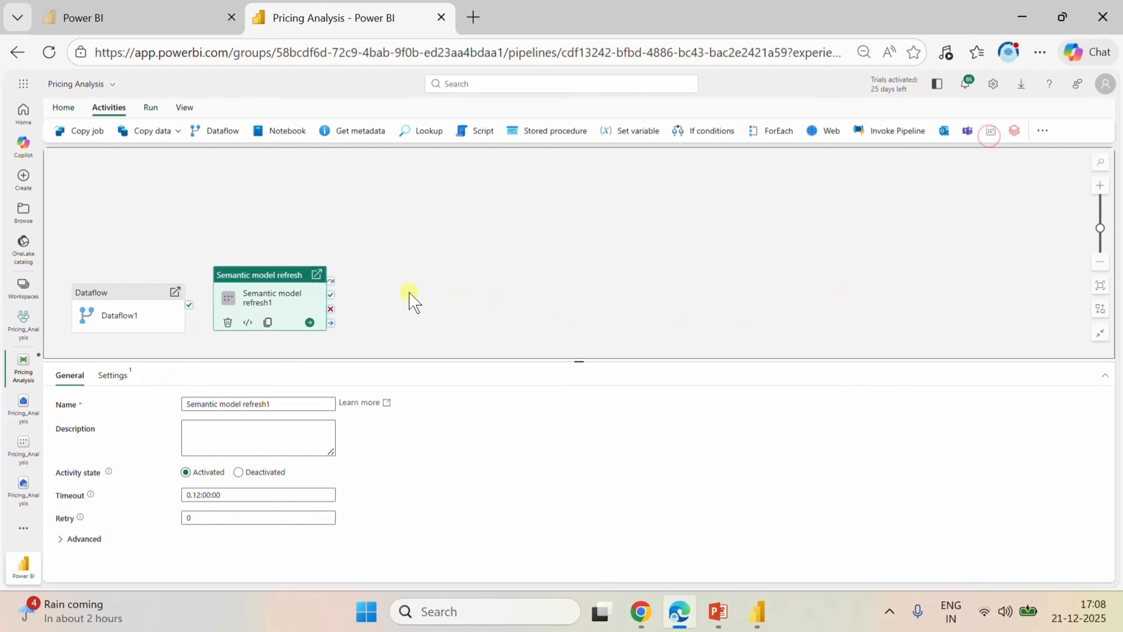
pyautogui.moveTo(189, 305); pyautogui.dragTo(227, 317)
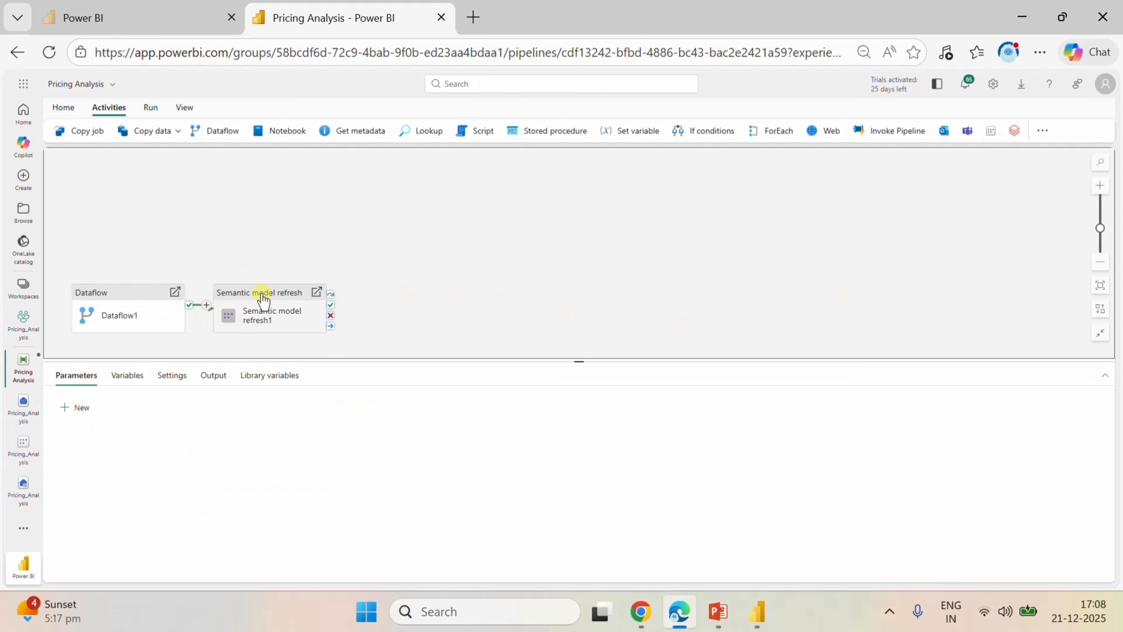
# Set the semantic model refresh activity to use the existing PowerBIDatasets connection and the Pricing_Analysis semantic model.
pyautogui.click(261, 294)
pyautogui.click(113, 375)
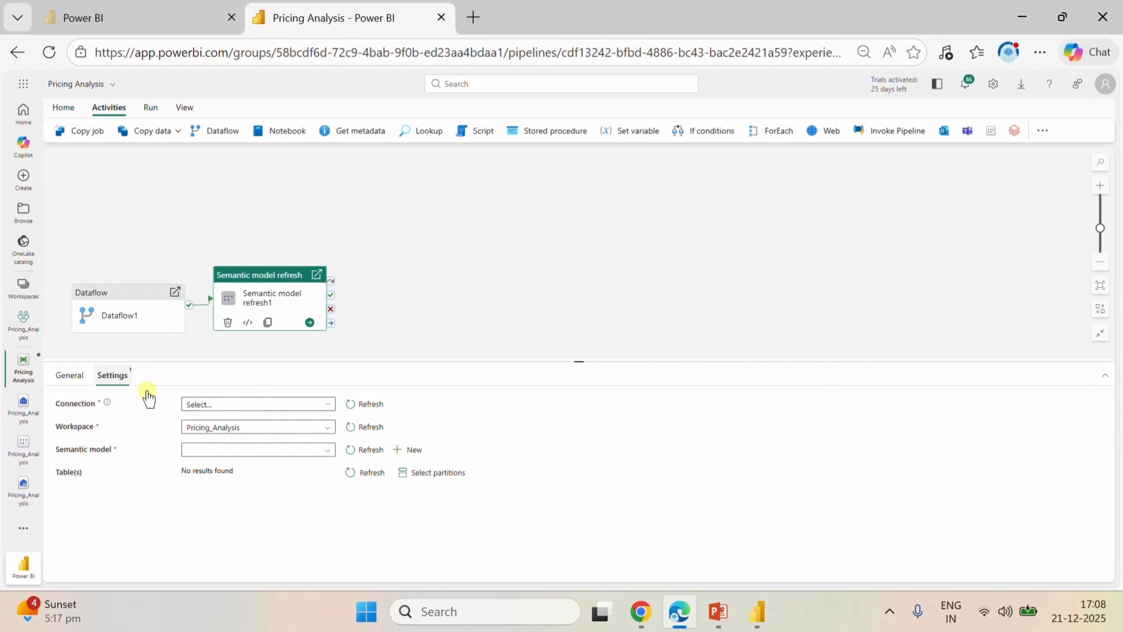
pyautogui.click(271, 403)
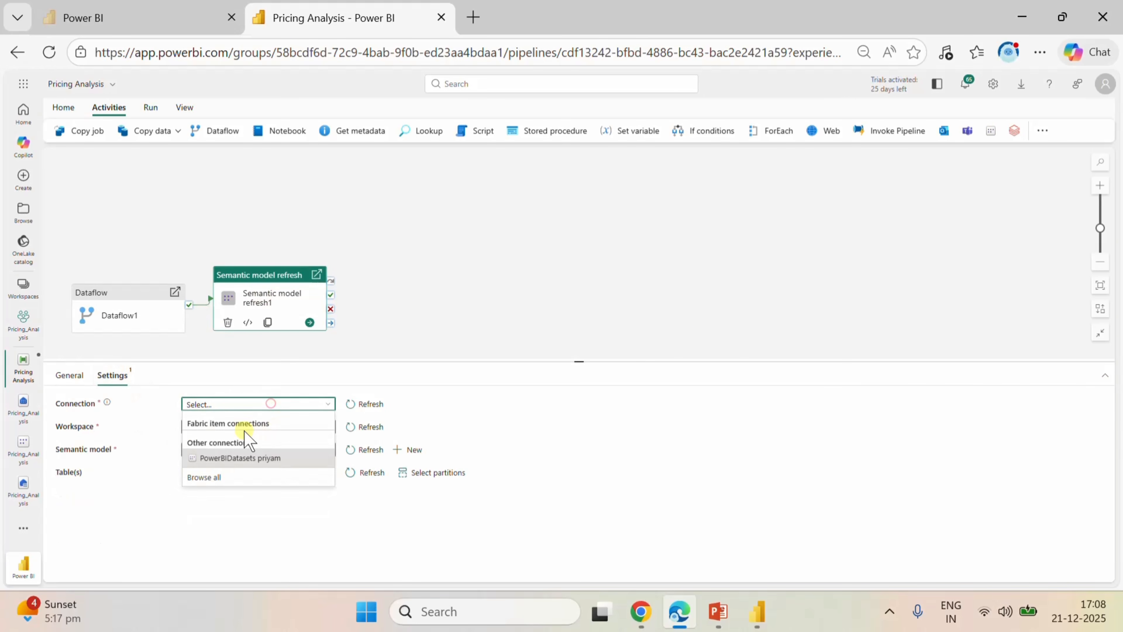
pyautogui.click(237, 458)
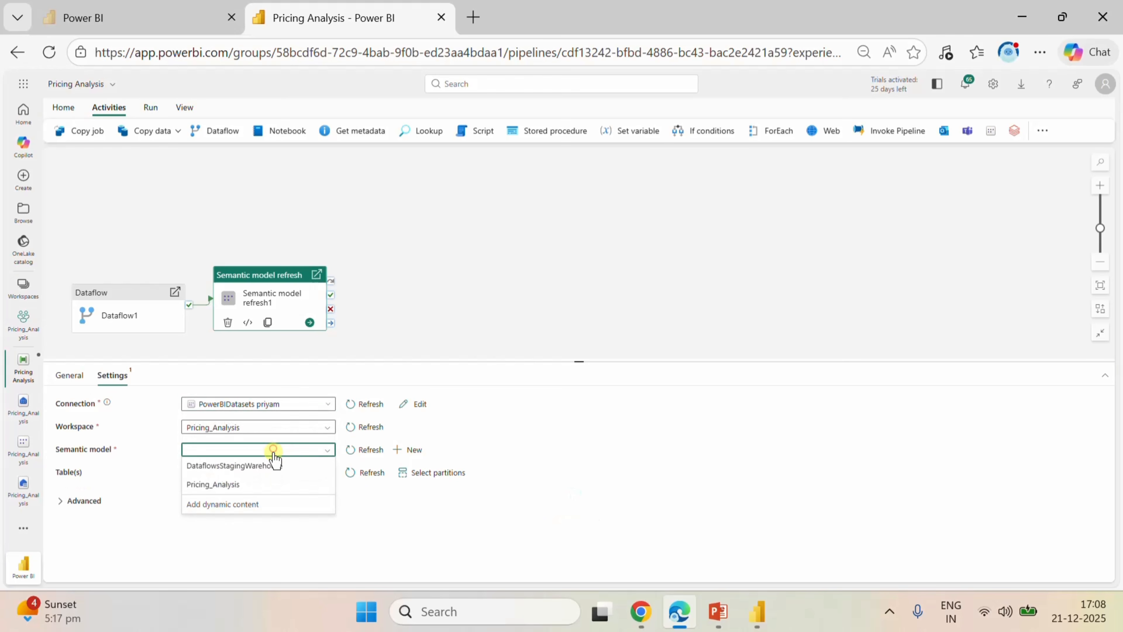
pyautogui.click(250, 480)
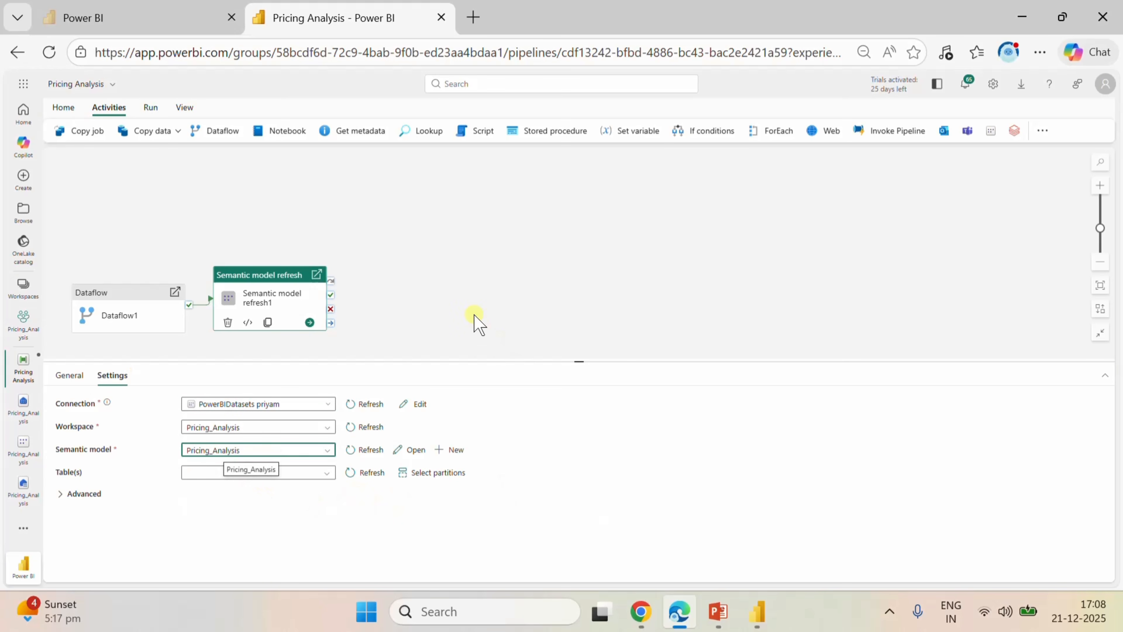
# Include all tables of the semantic model (Pricing_Analysis, Calender_Table and MetricSelector) in the refresh.
pyautogui.click(319, 474)
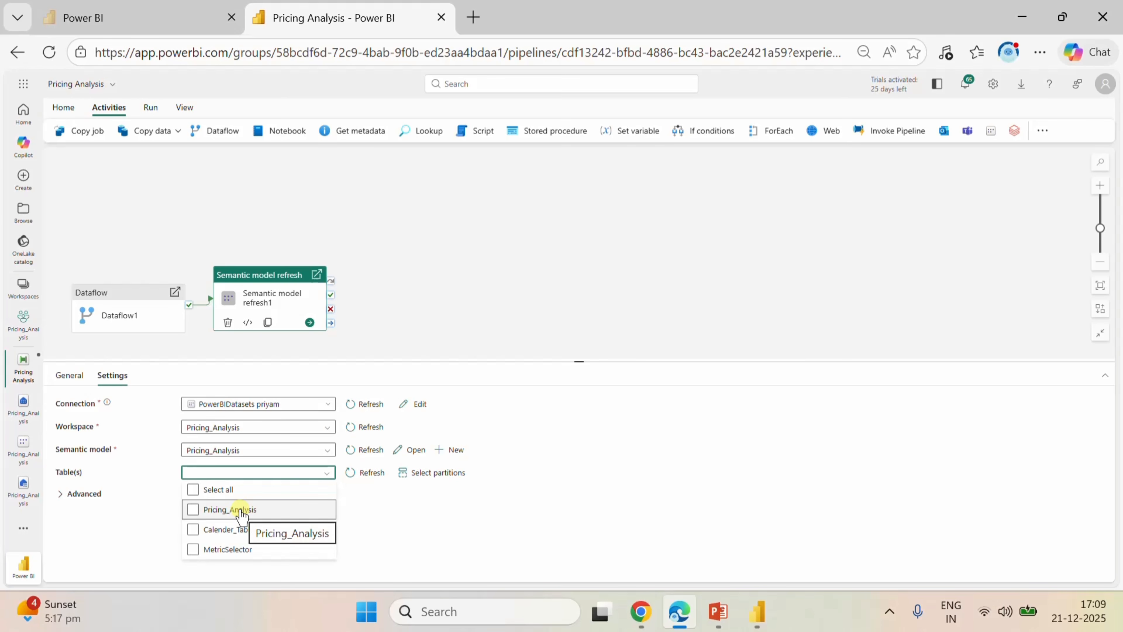
pyautogui.click(192, 509)
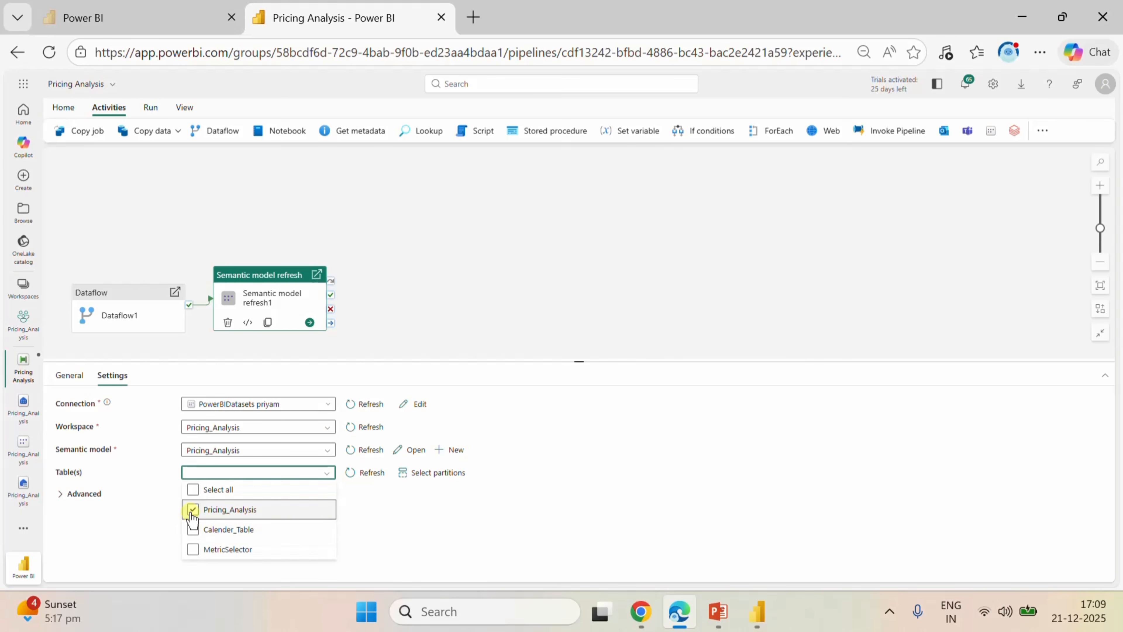
pyautogui.click(193, 488)
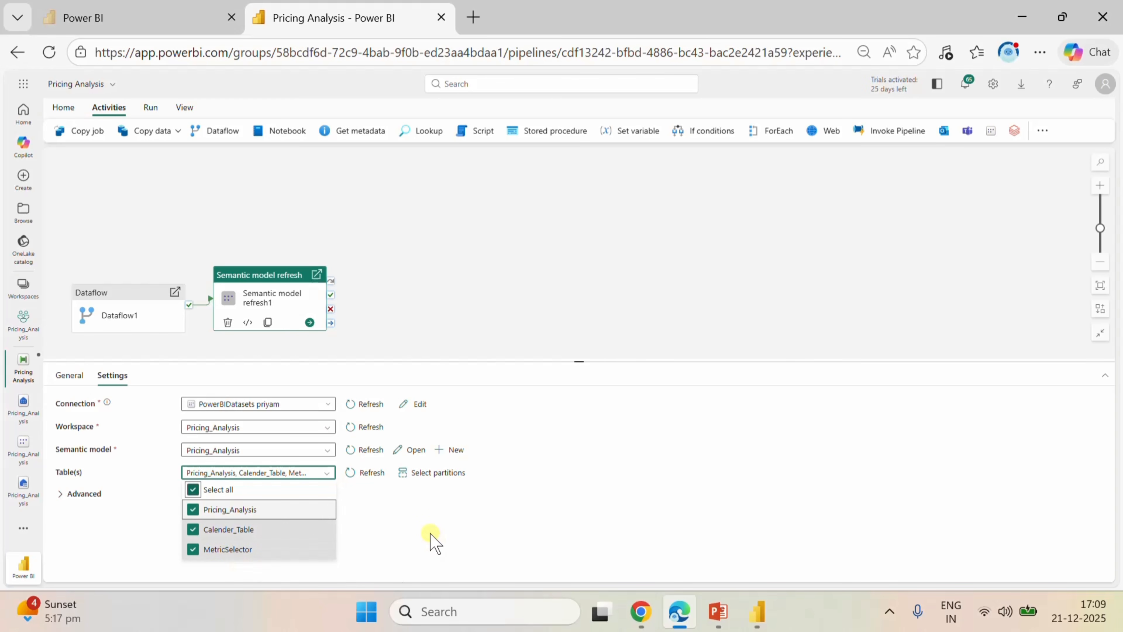
pyautogui.click(426, 524)
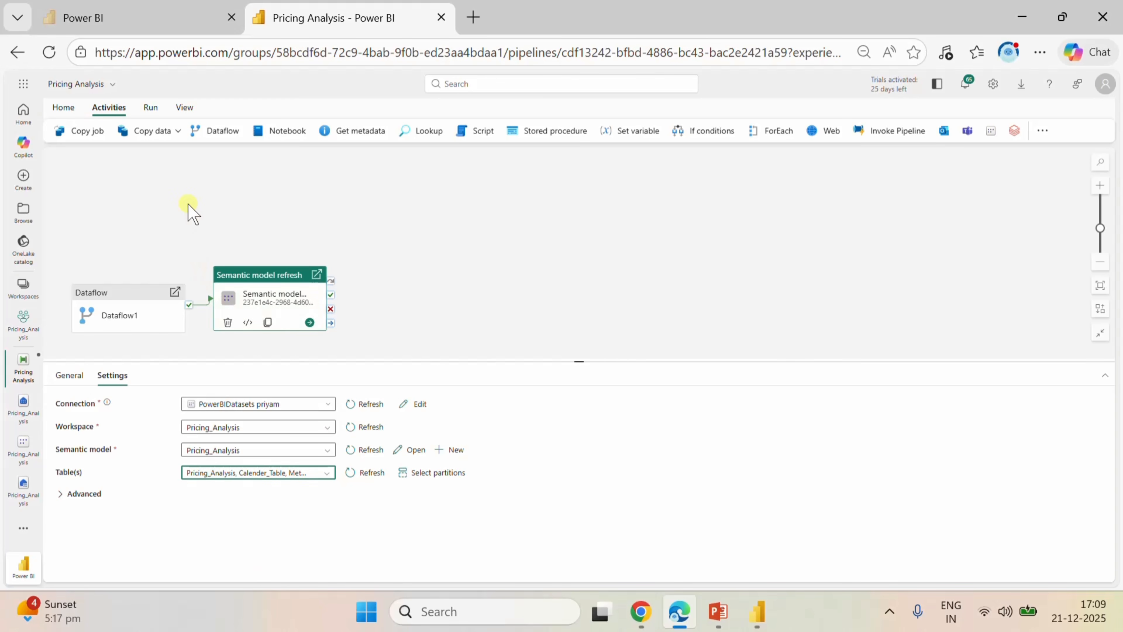
# Add a schedule to the pipeline and set it to repeat daily.
pyautogui.click(64, 107)
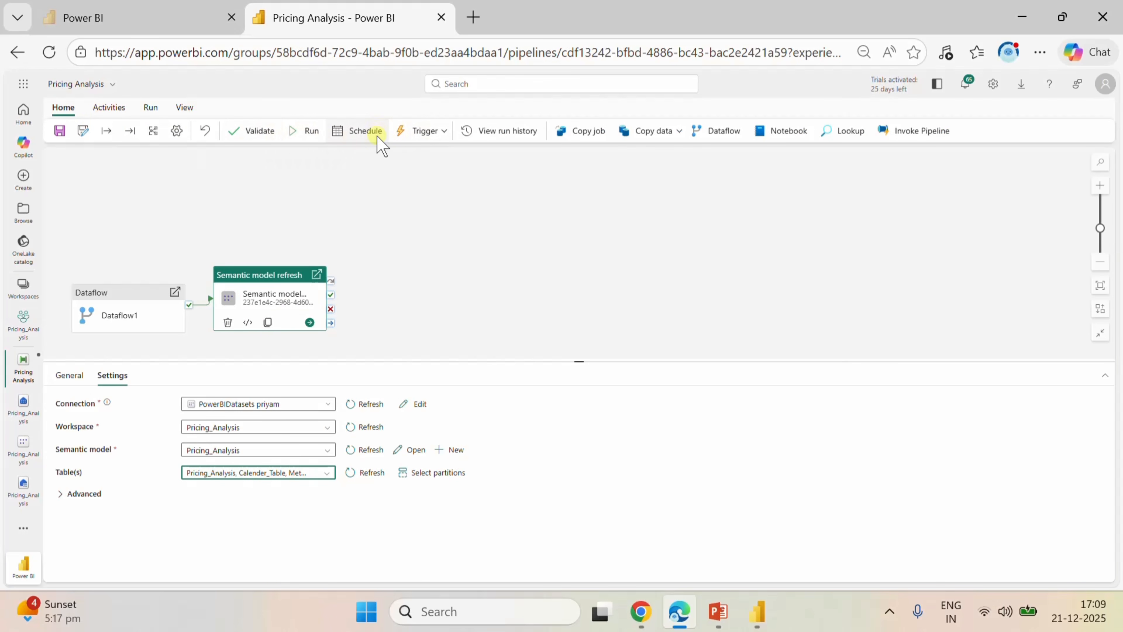
pyautogui.click(361, 133)
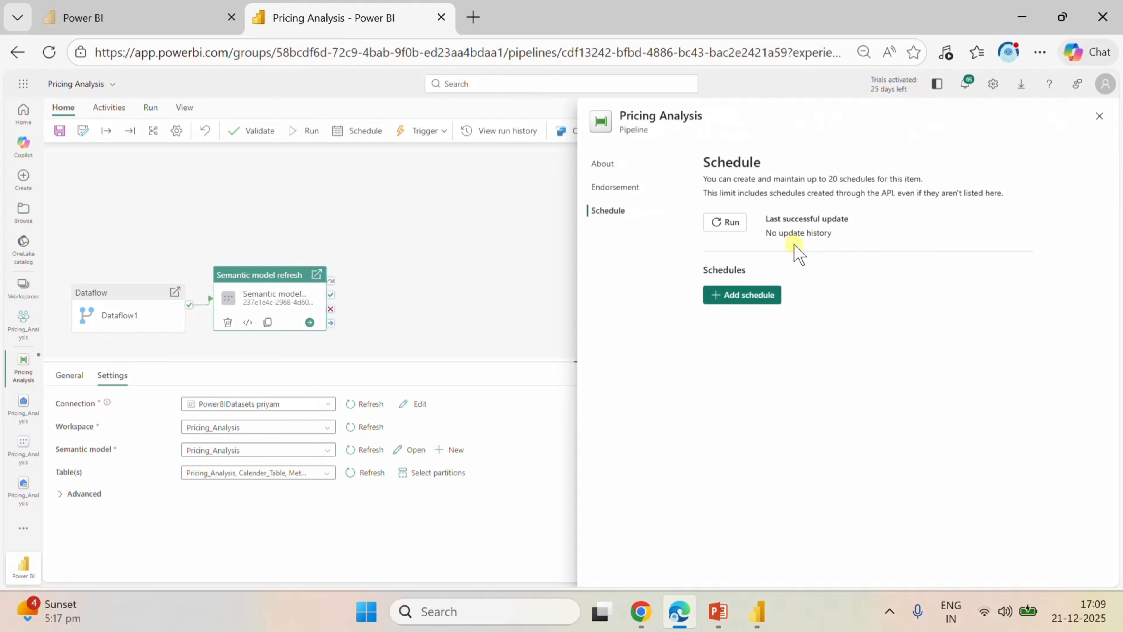
pyautogui.click(739, 297)
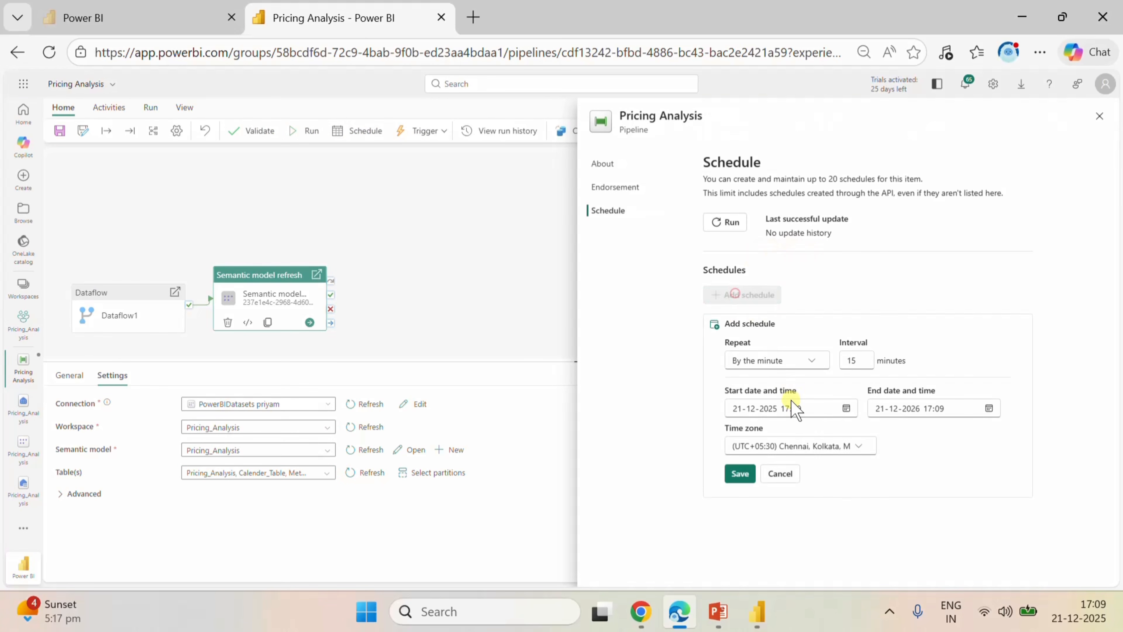
pyautogui.click(812, 360)
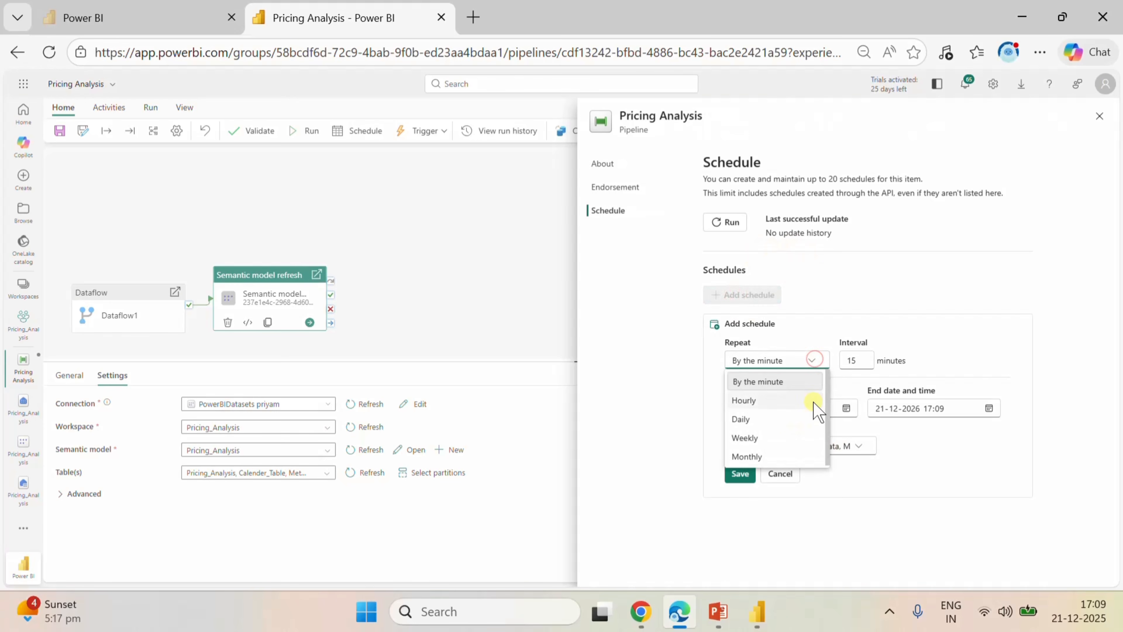
pyautogui.click(749, 419)
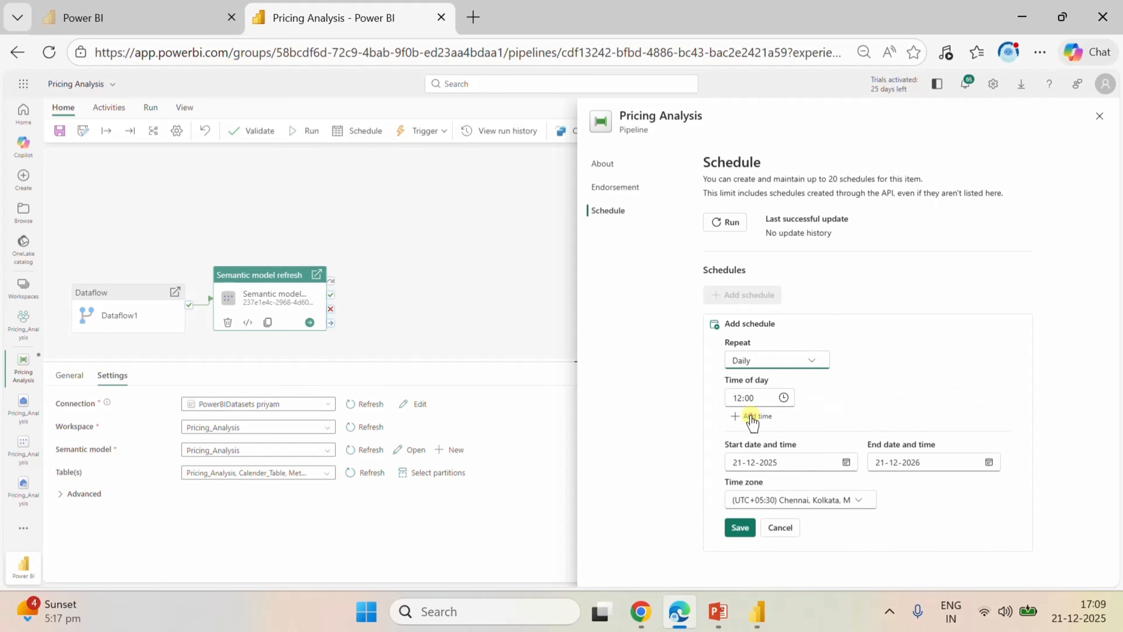
# Set the daily schedule's time of day to 20:00.
pyautogui.click(783, 397)
pyautogui.scroll(-5, 752, 462)
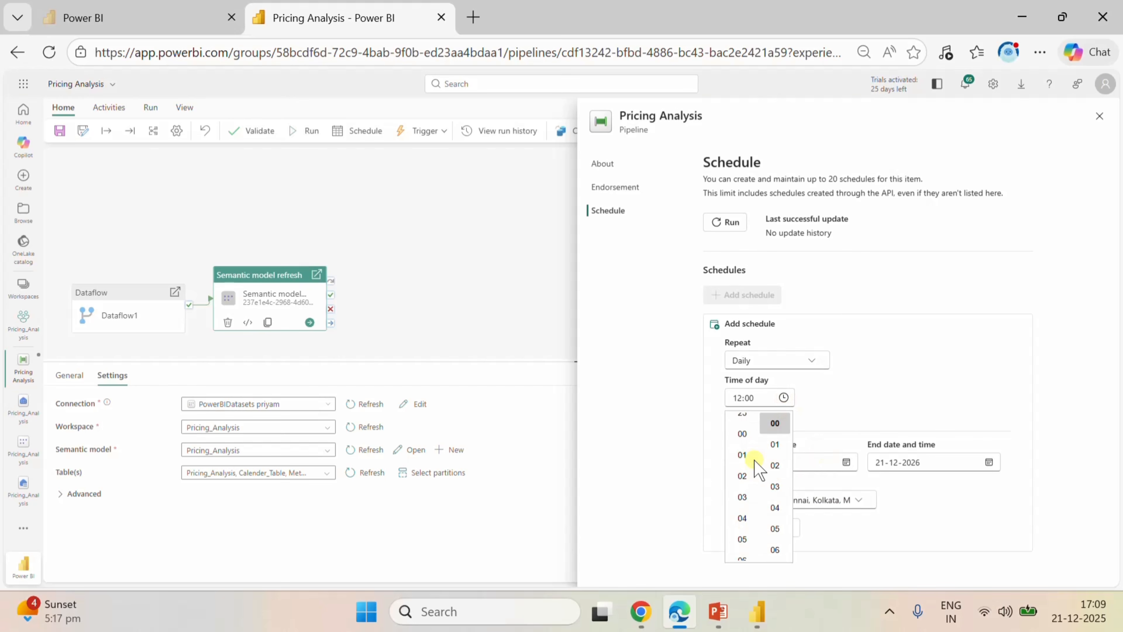
pyautogui.scroll(-4, 753, 462)
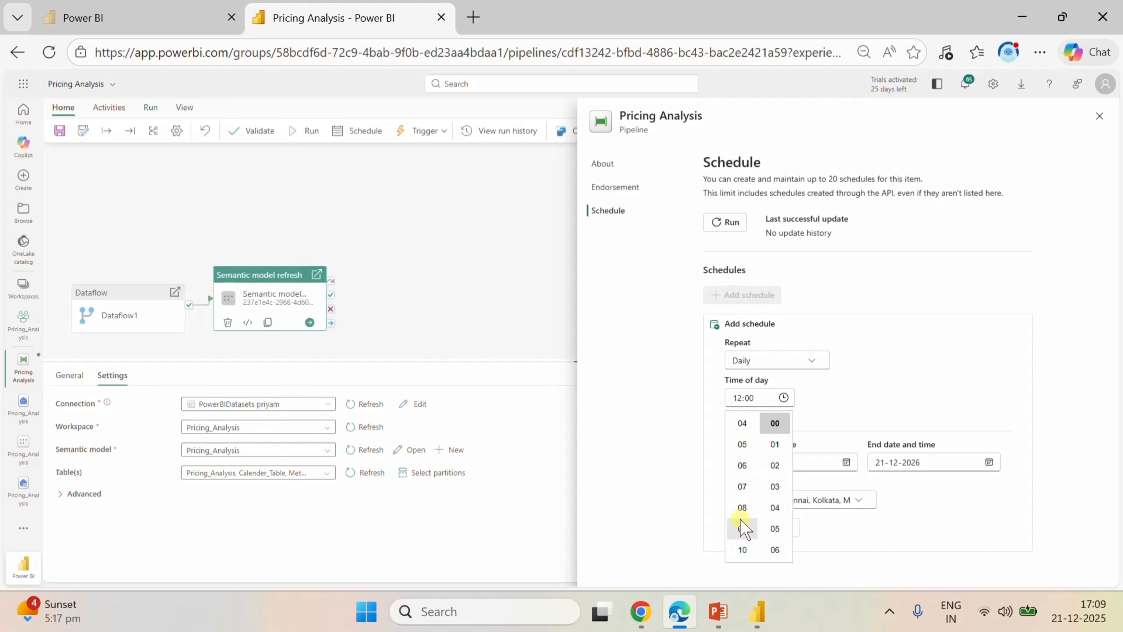
pyautogui.click(742, 529)
pyautogui.scroll(-3, 752, 508)
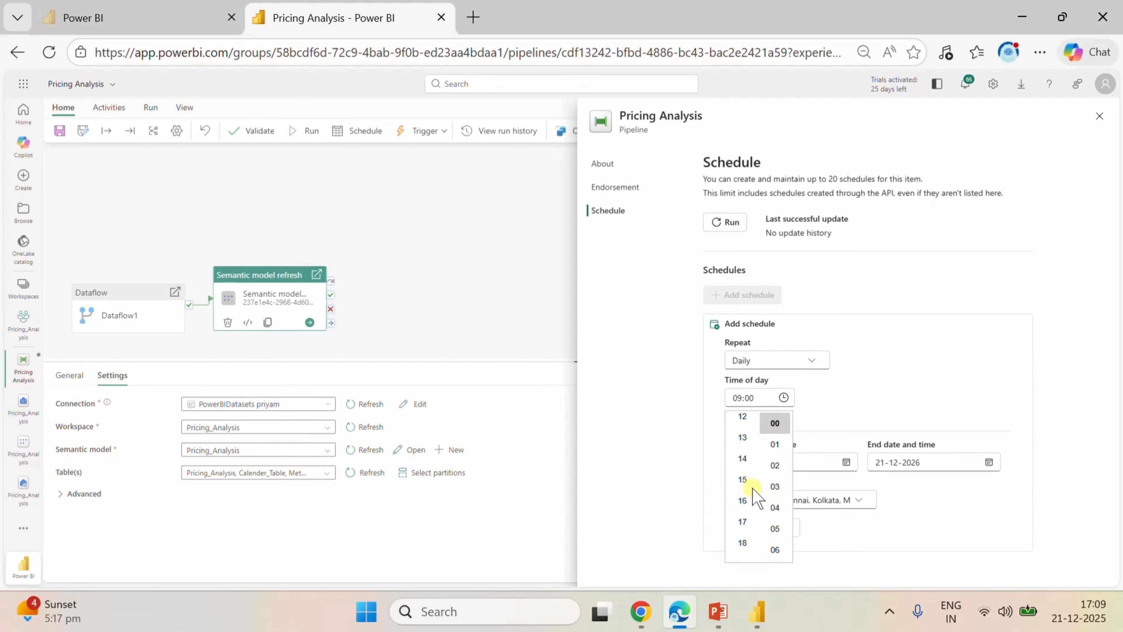
pyautogui.scroll(-3, 751, 489)
pyautogui.click(751, 487)
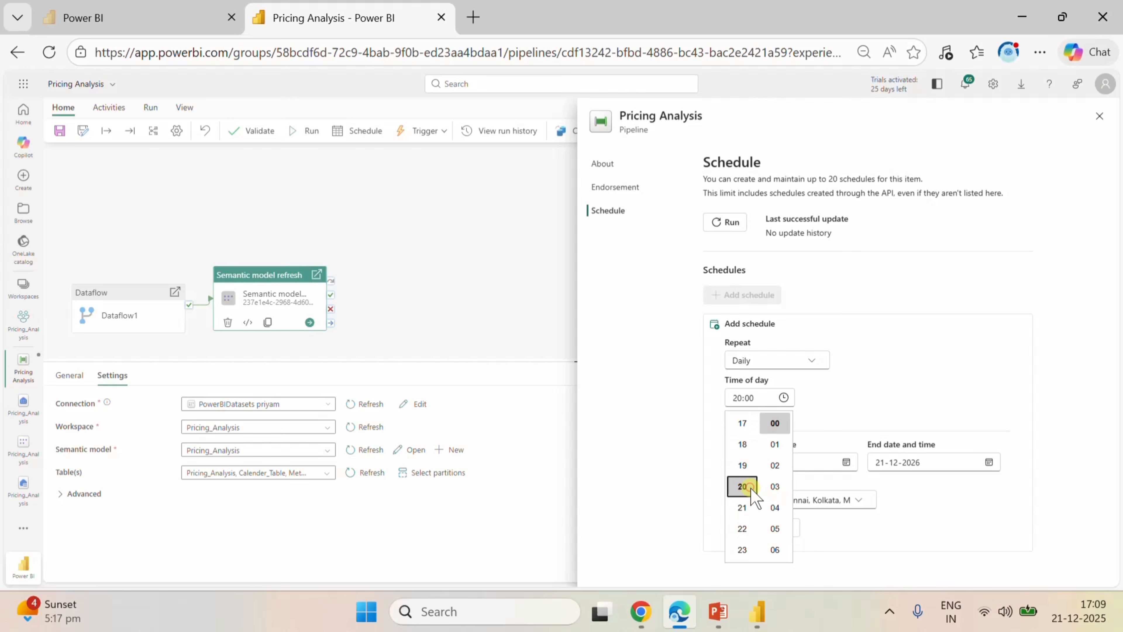
pyautogui.click(880, 374)
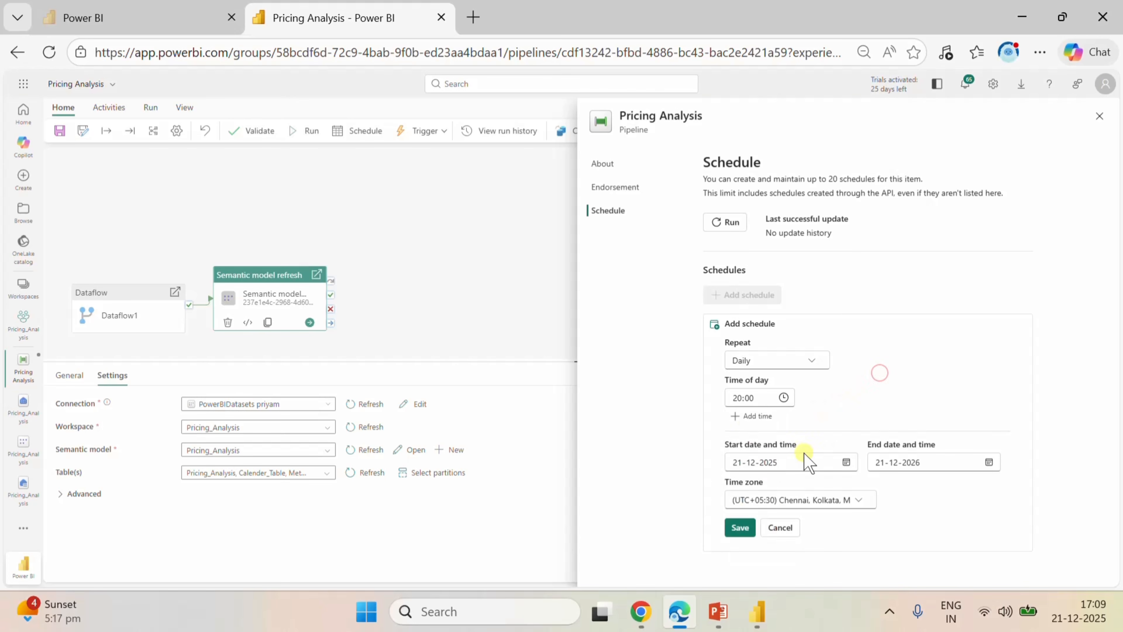
# Set the daily schedule's start date to 21-12-2025 and end date to 21-06-2032, and save the schedule.
pyautogui.click(847, 462)
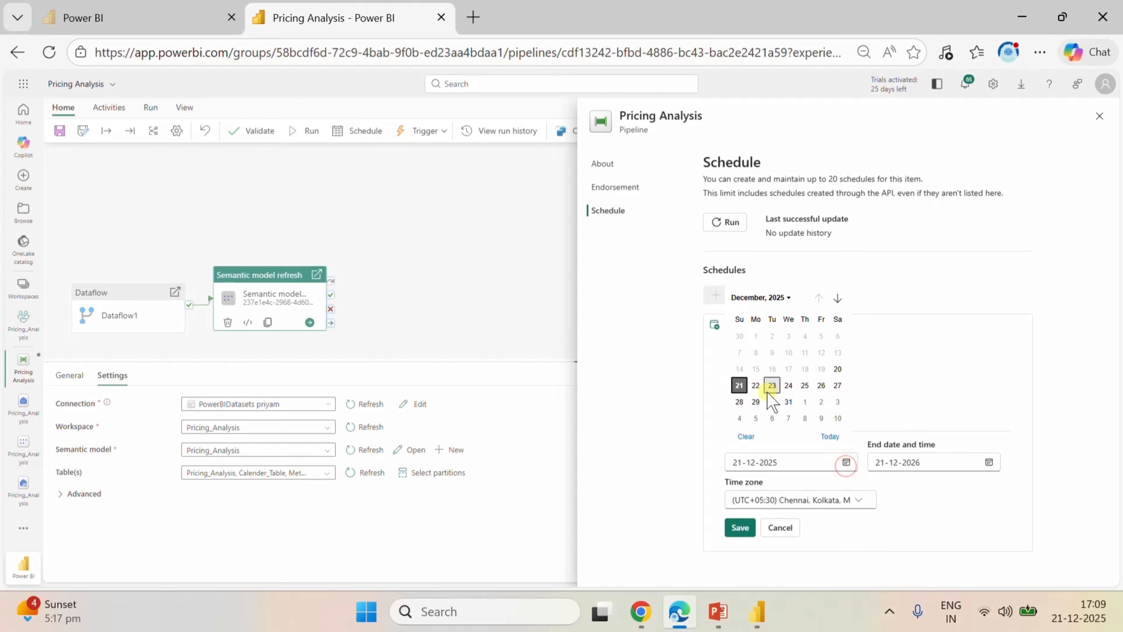
pyautogui.click(743, 385)
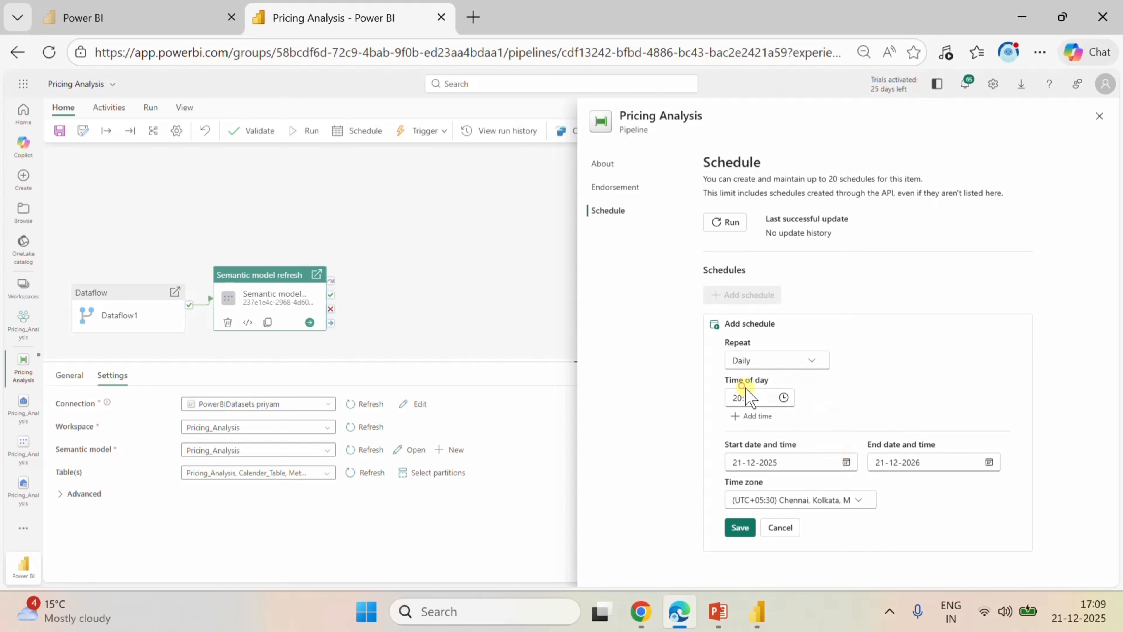
pyautogui.click(989, 462)
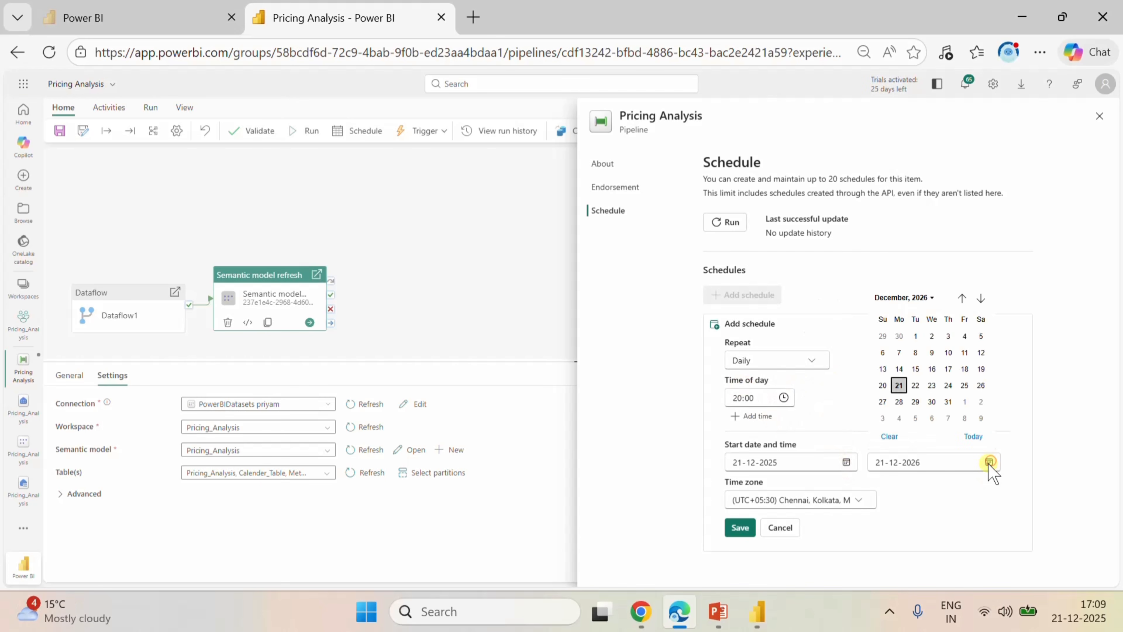
pyautogui.click(933, 297)
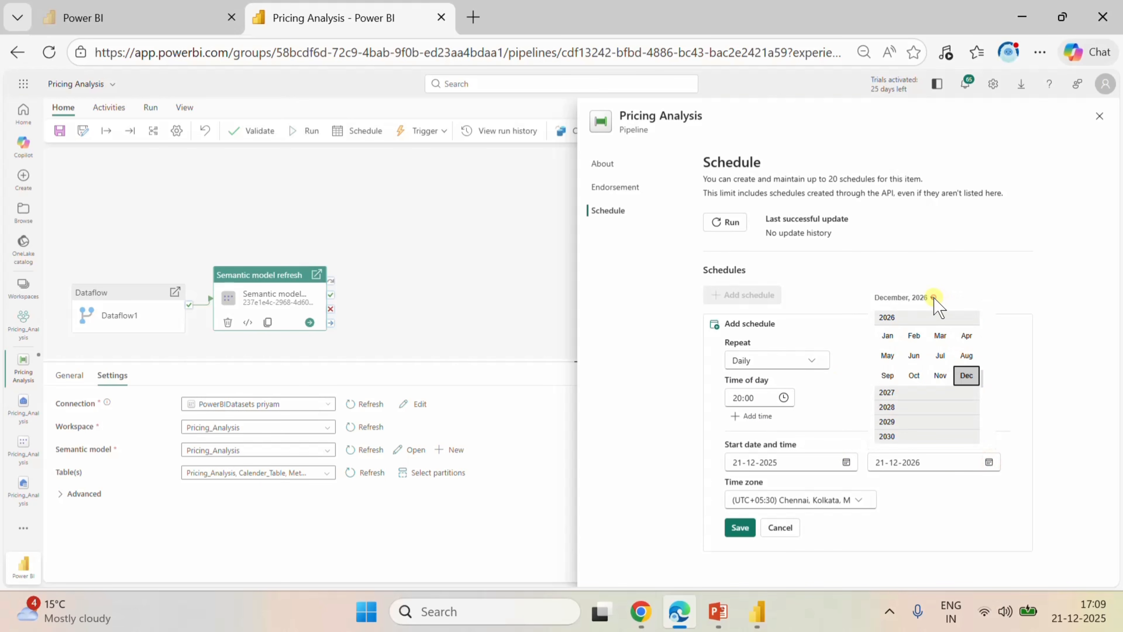
pyautogui.click(901, 434)
pyautogui.click(904, 405)
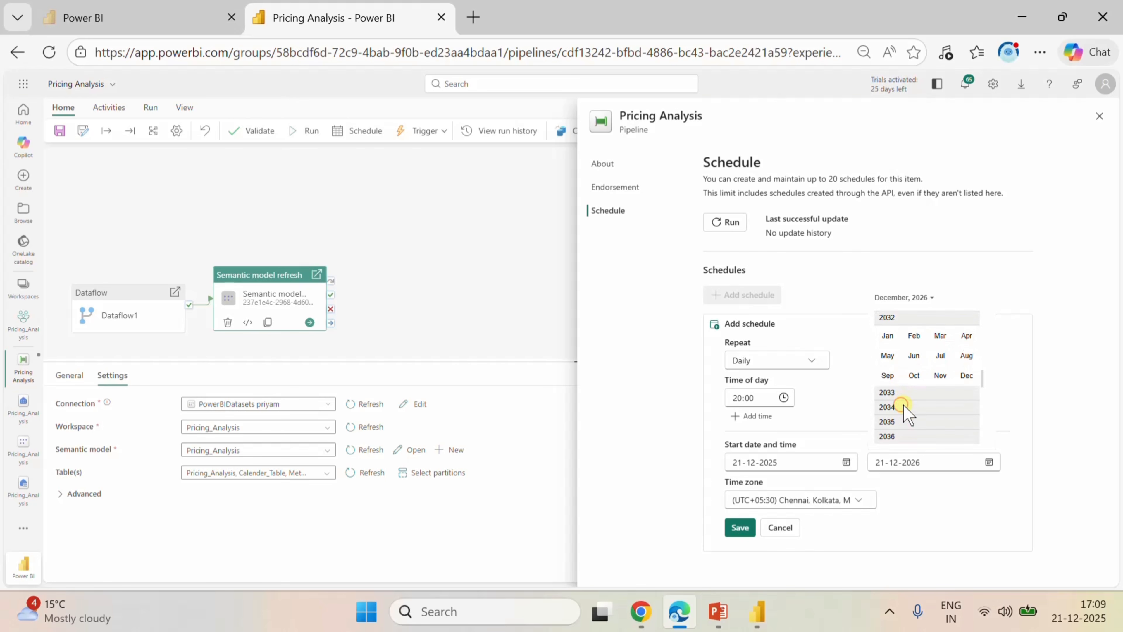
pyautogui.click(914, 355)
pyautogui.click(956, 499)
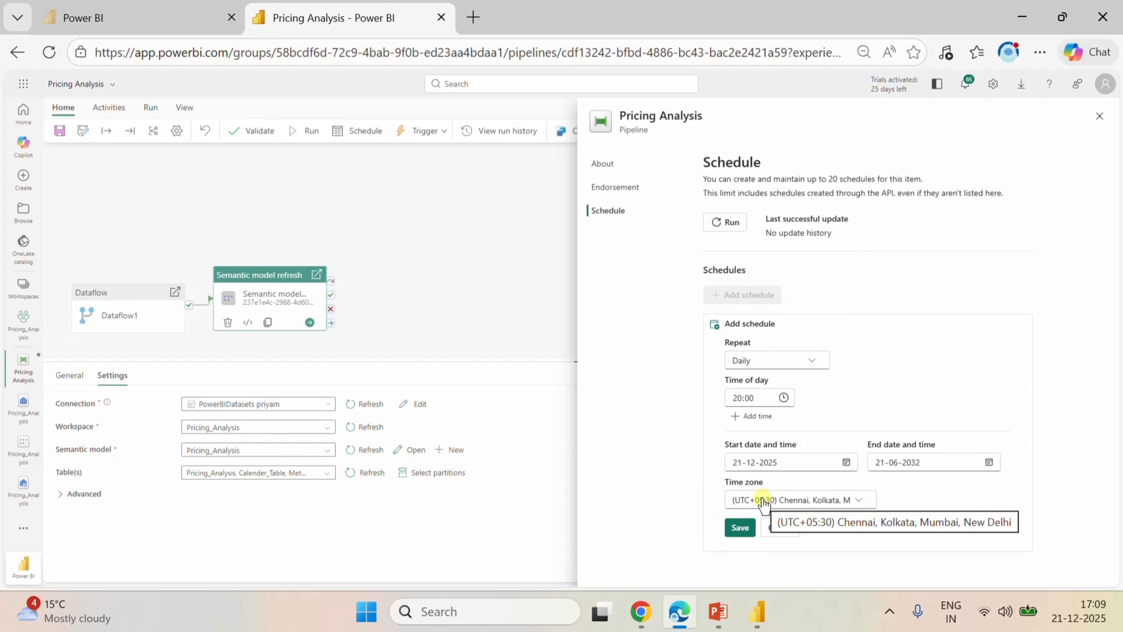
pyautogui.click(740, 528)
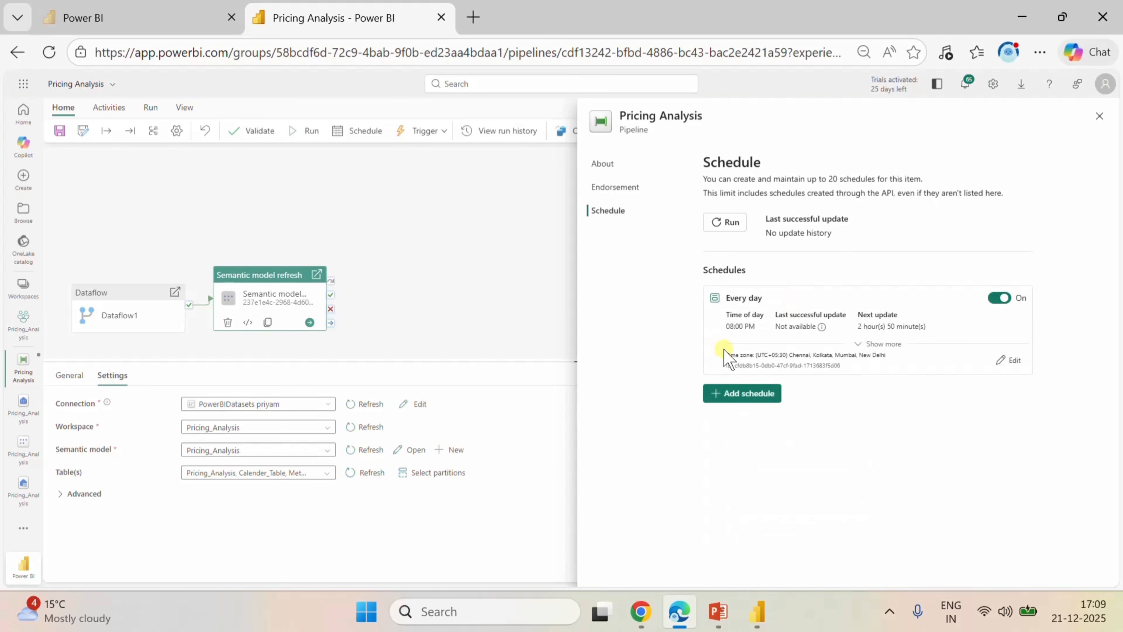
pyautogui.click(499, 247)
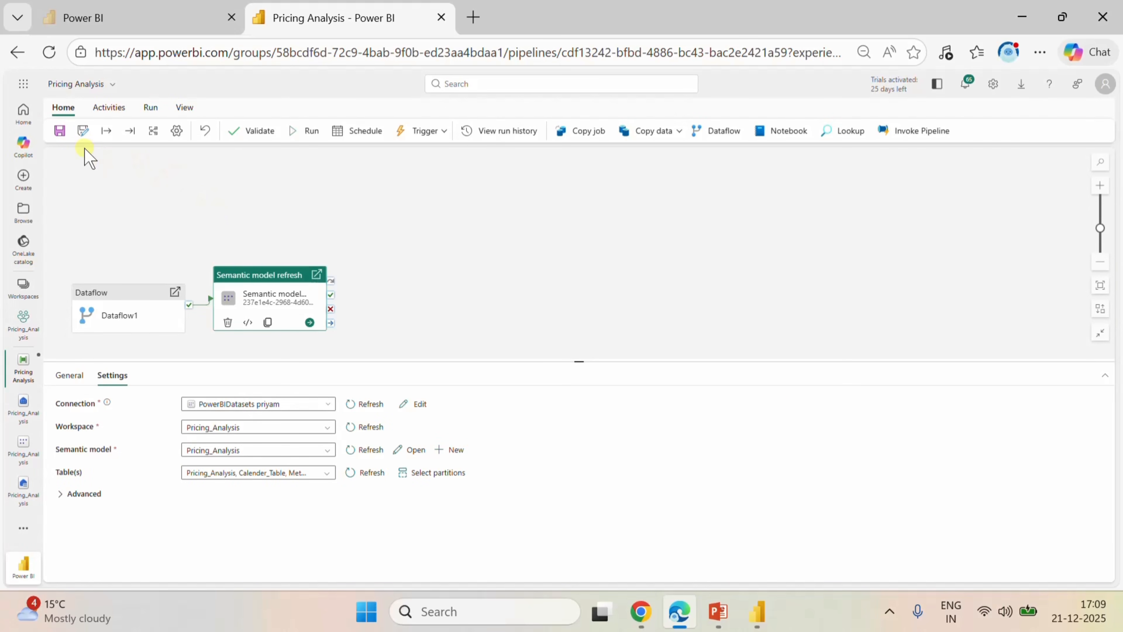
# Save the Pricing Analysis pipeline and return to the Pricing_Analysis workspace's item list.
pyautogui.click(62, 132)
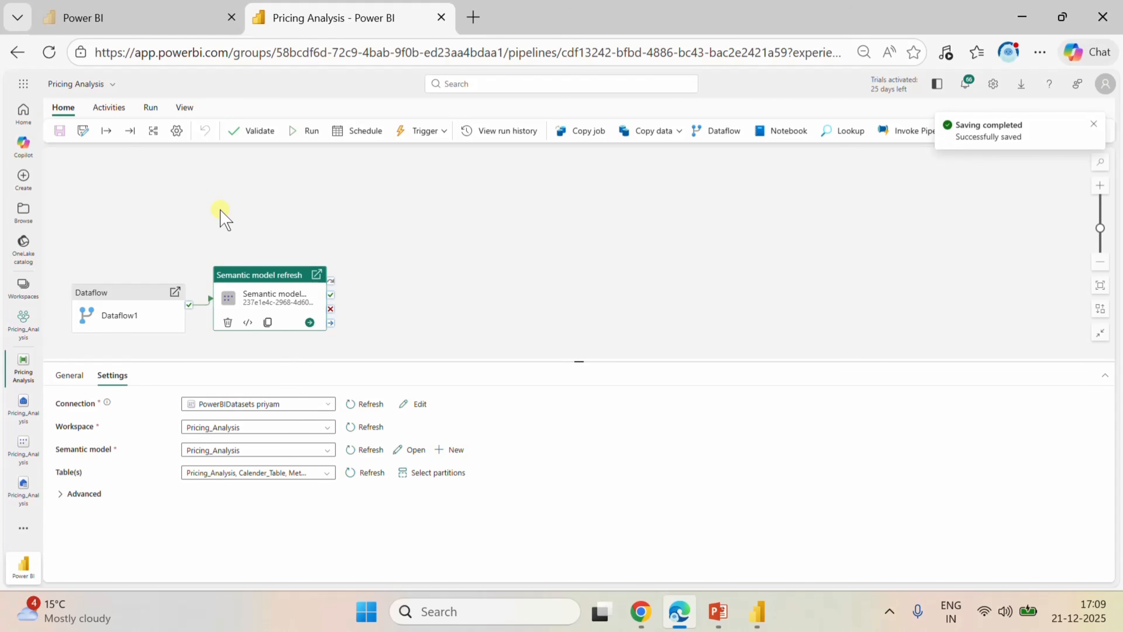
pyautogui.click(25, 332)
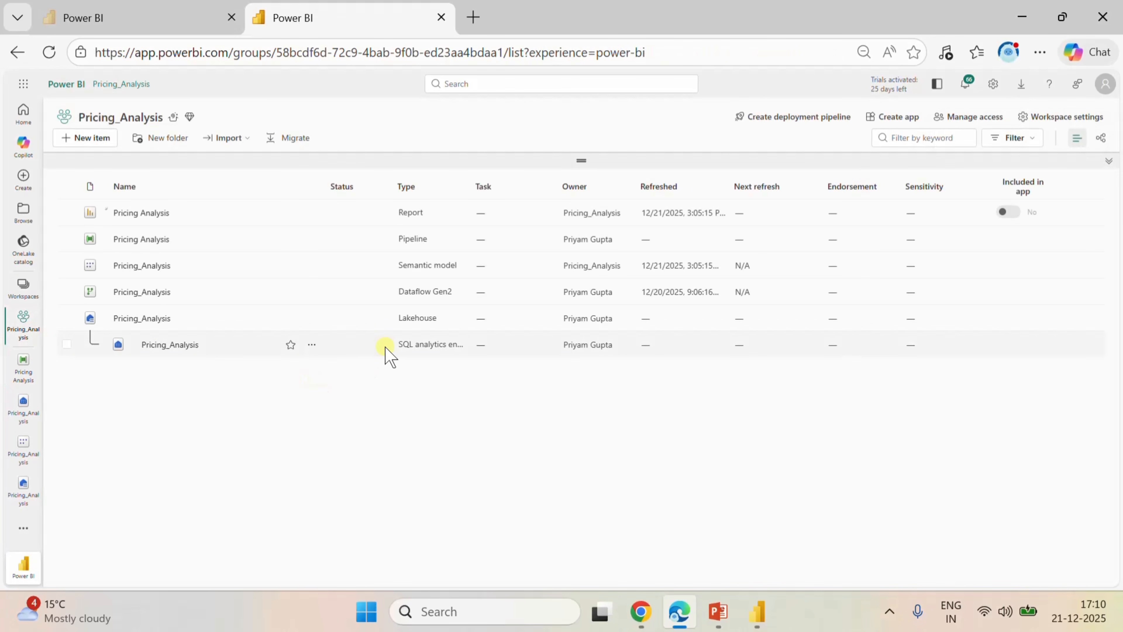